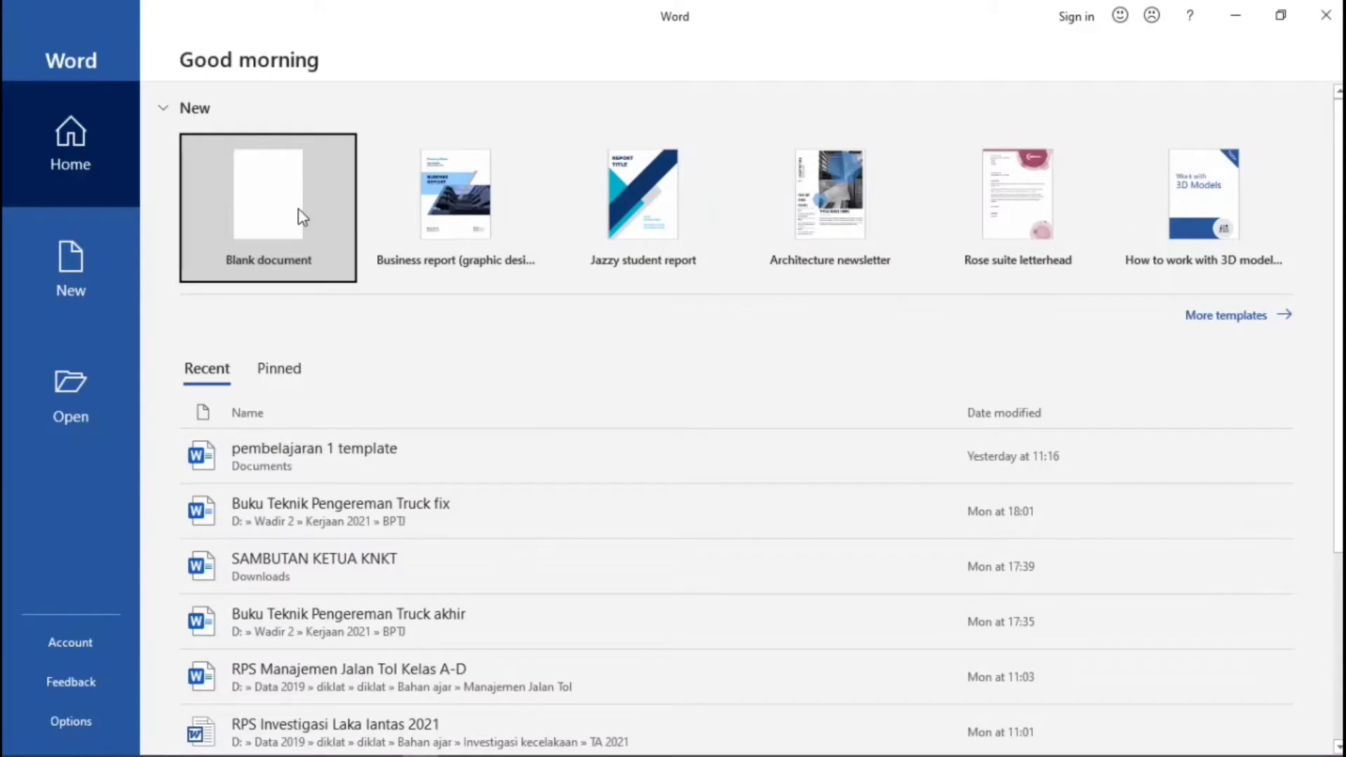
- Create a new blank document (Document1) from the Word start screen
click(272, 217)
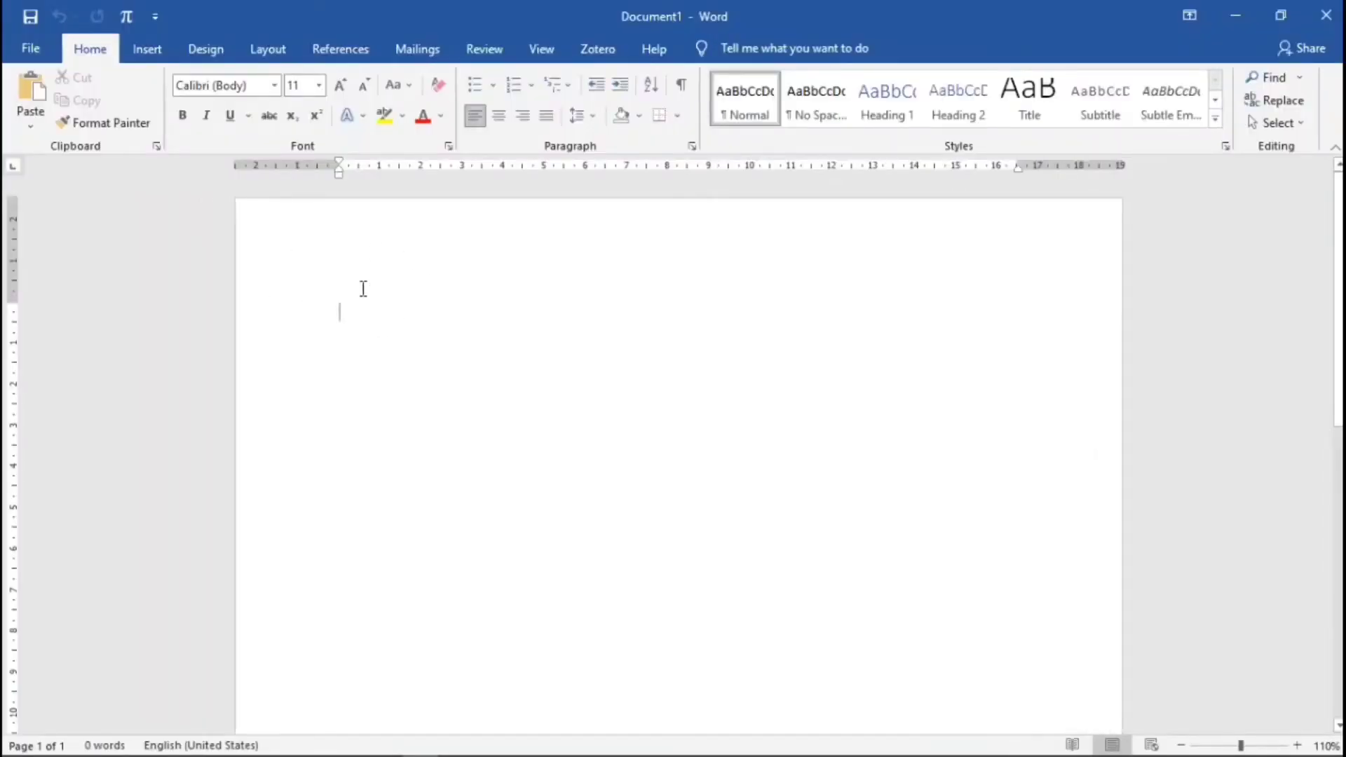
- Set the page to A4 paper (21 × 29,7 cm) with 2,54 cm margins on all sides
click(275, 56)
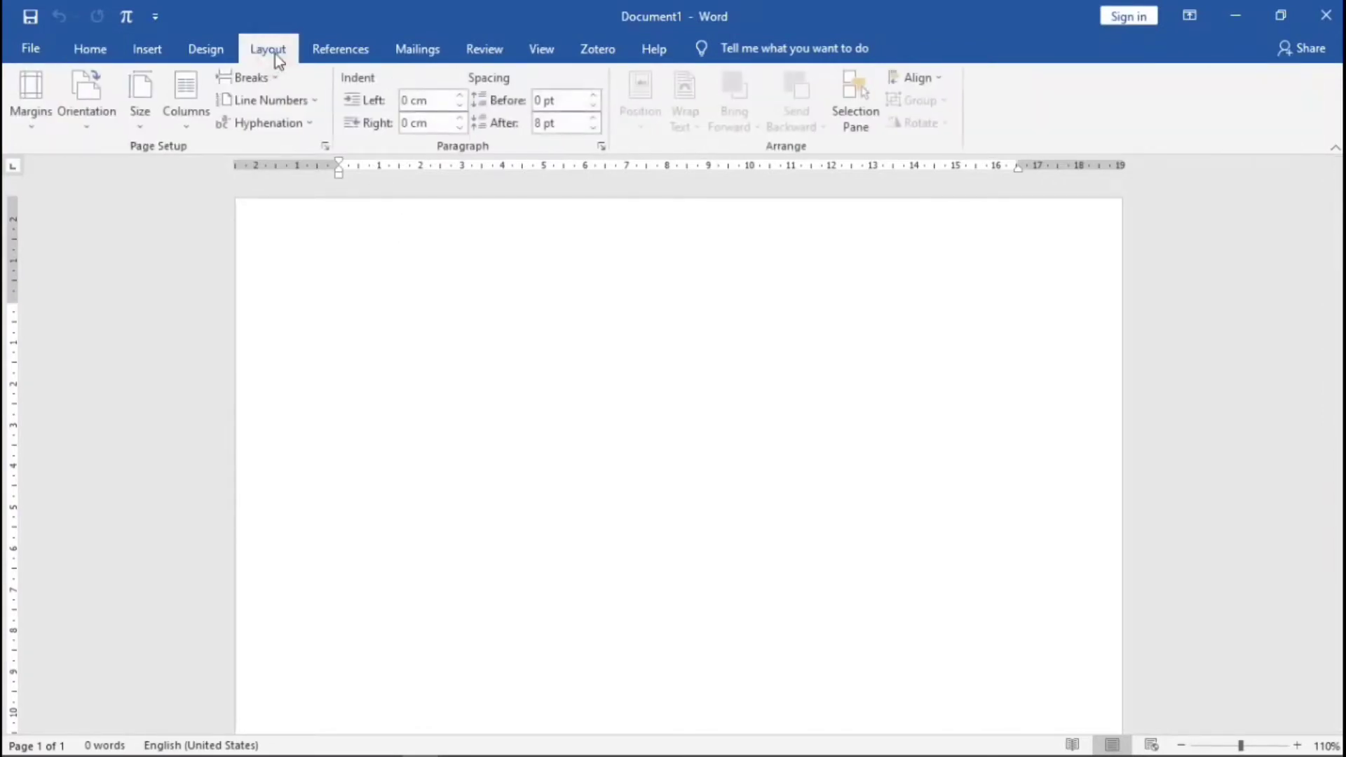
click(326, 145)
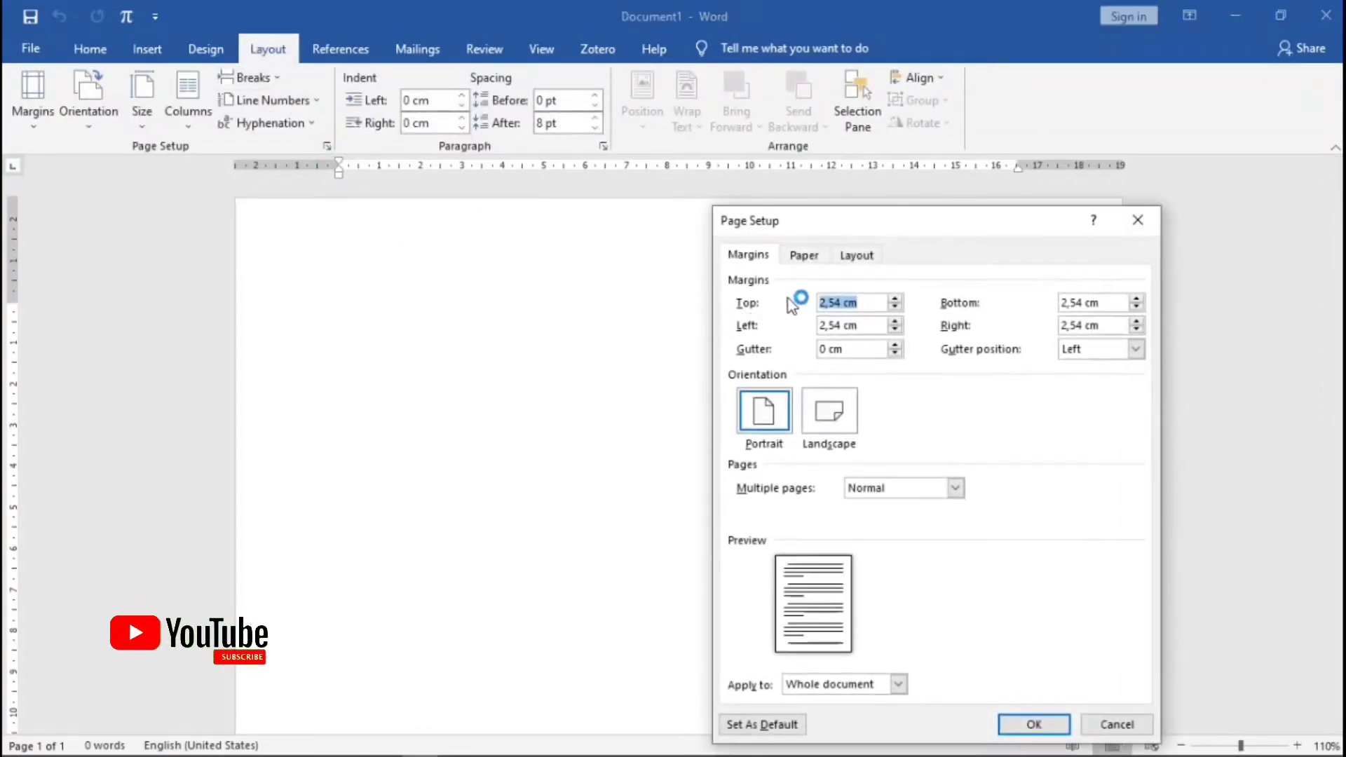
click(807, 256)
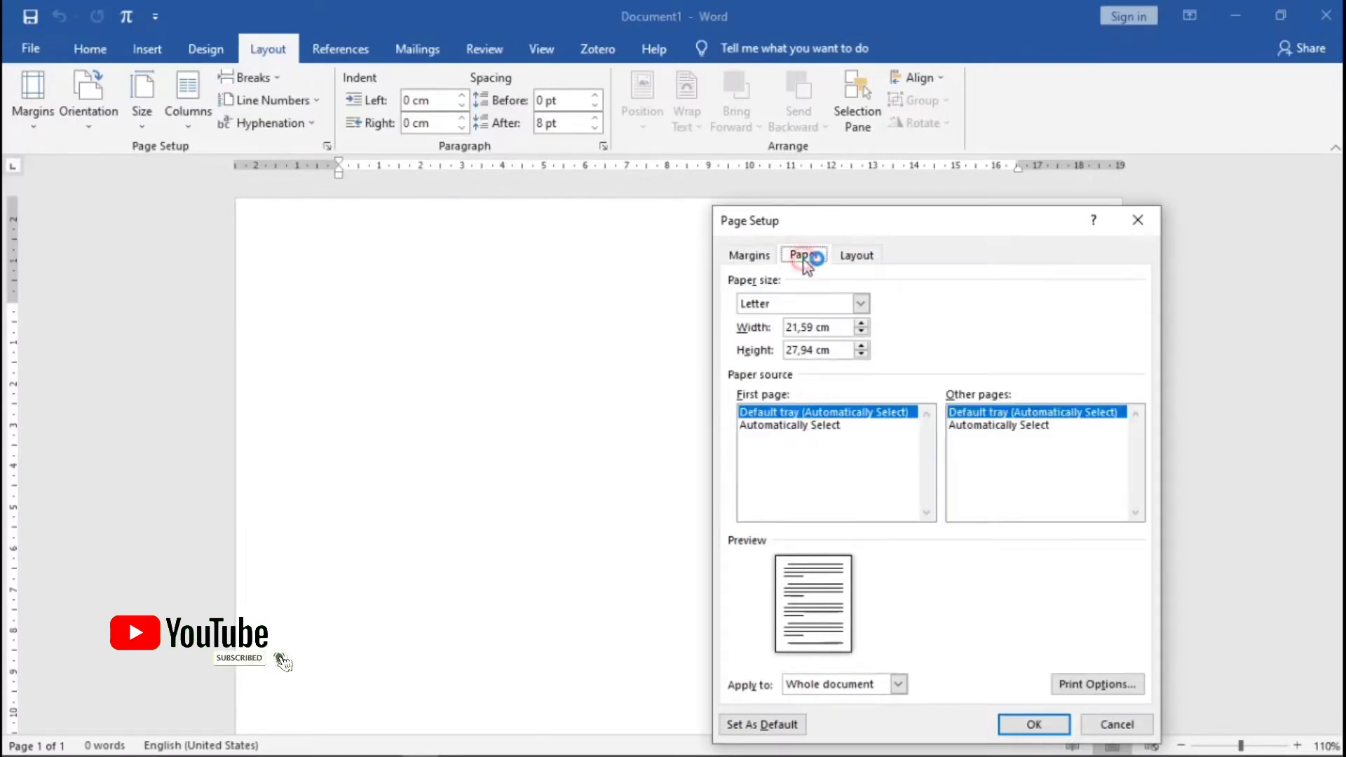
click(860, 304)
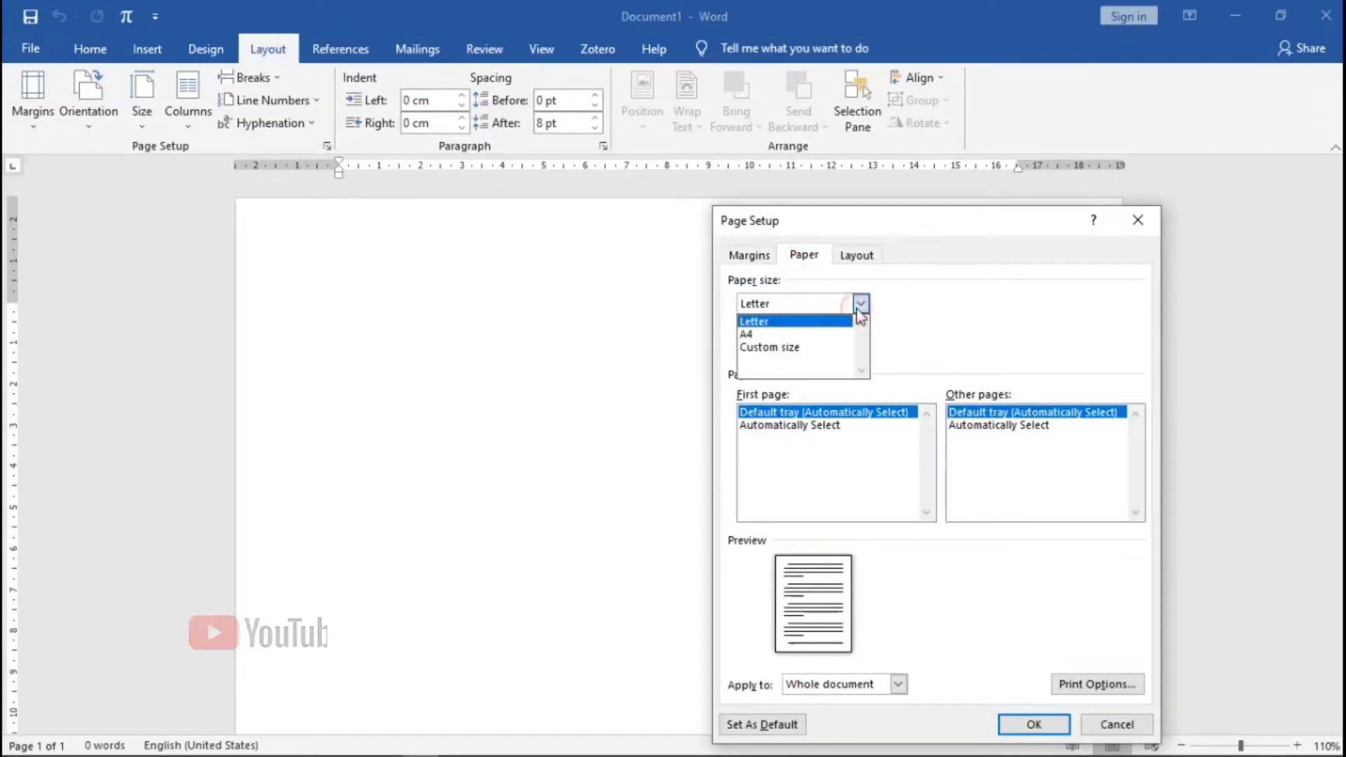
click(764, 334)
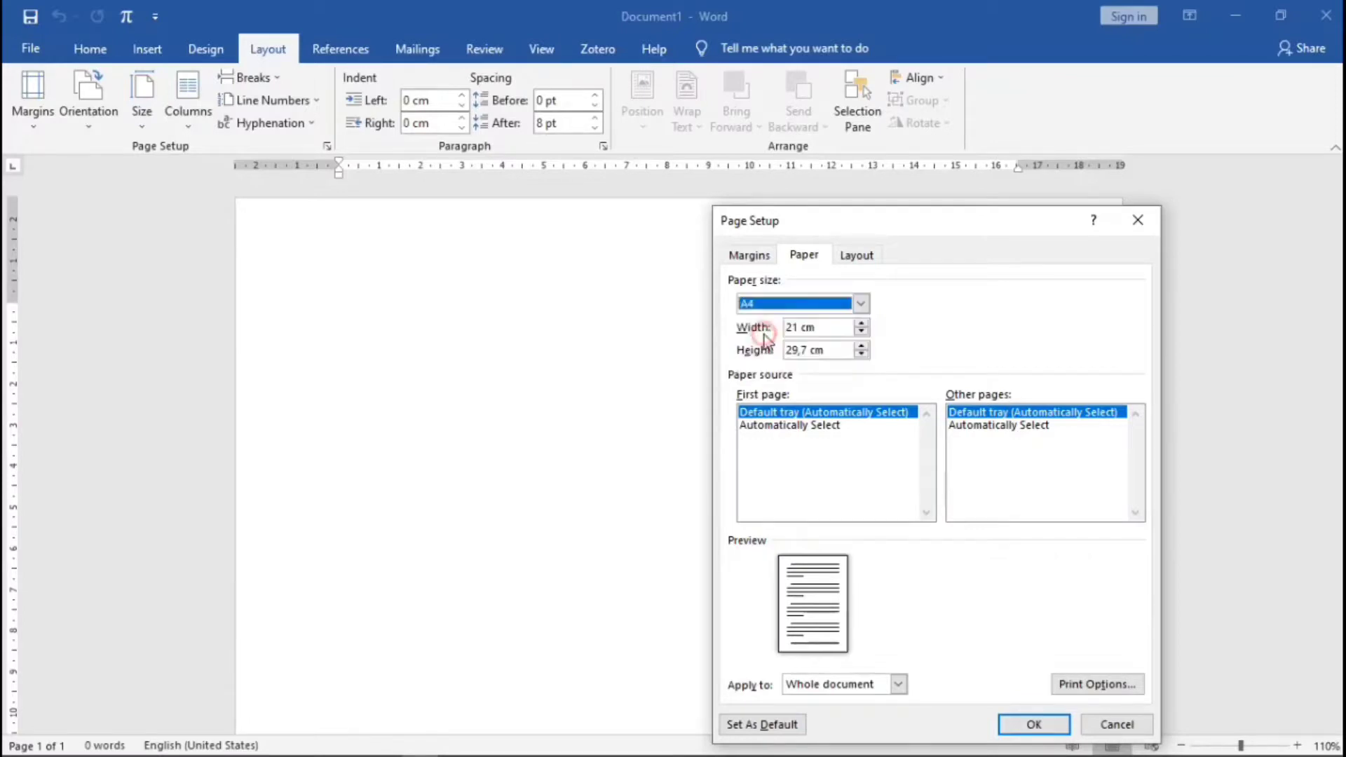
click(764, 261)
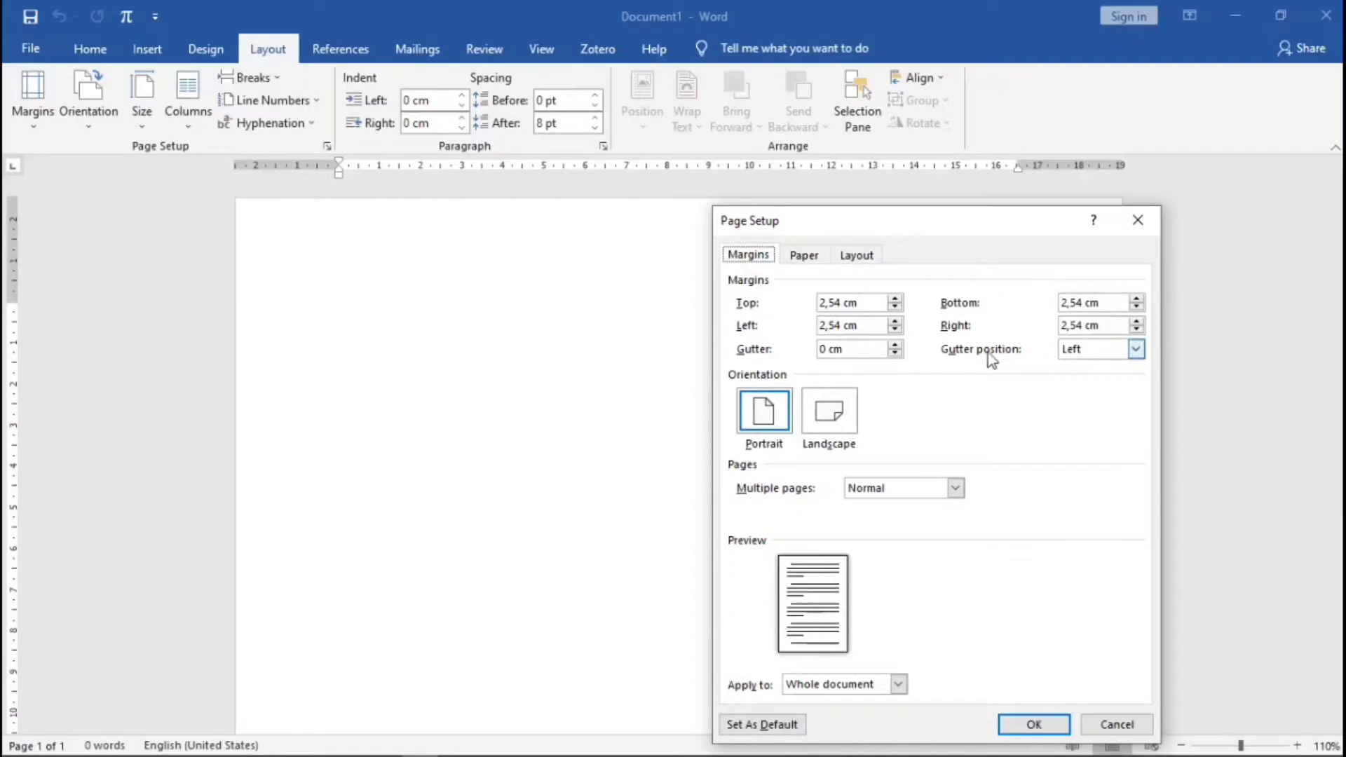
click(1051, 729)
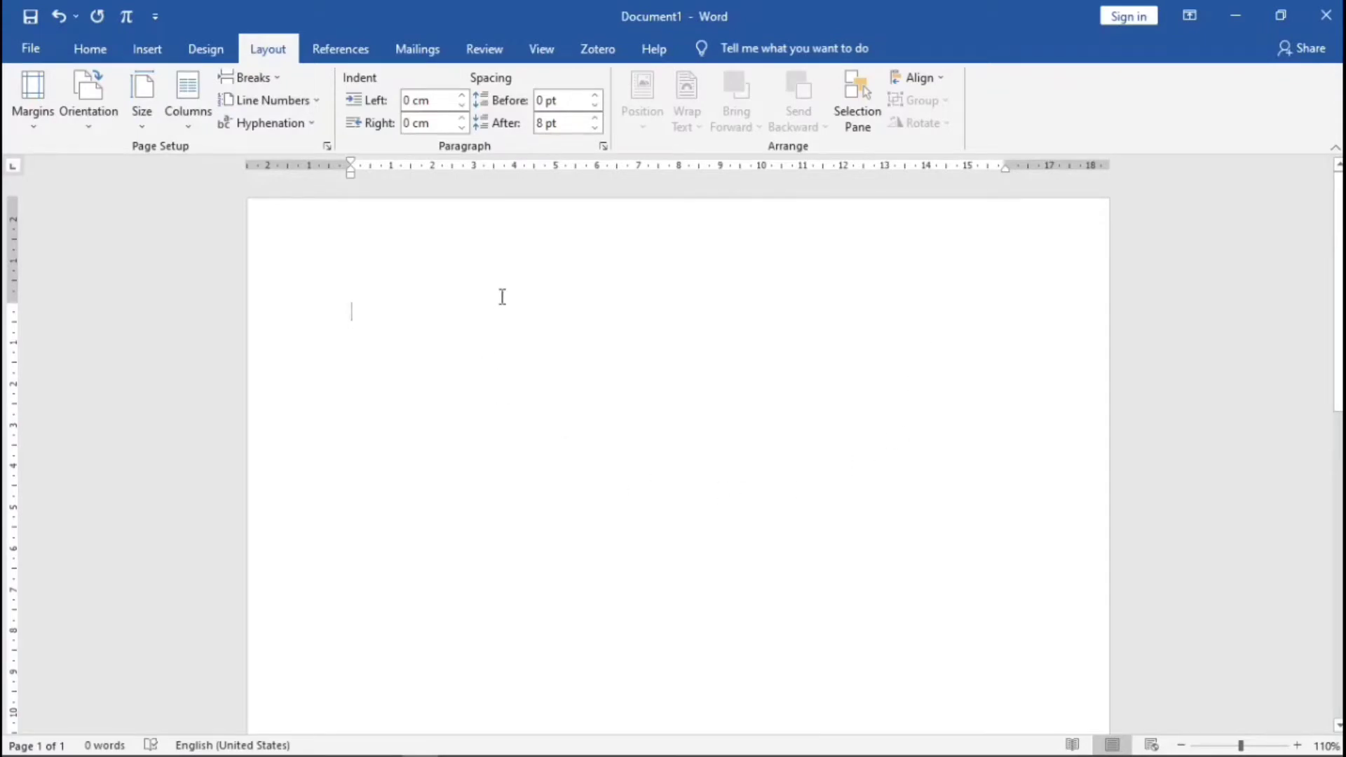
- Type the cover heading and start a new section on the next page
text(cover)
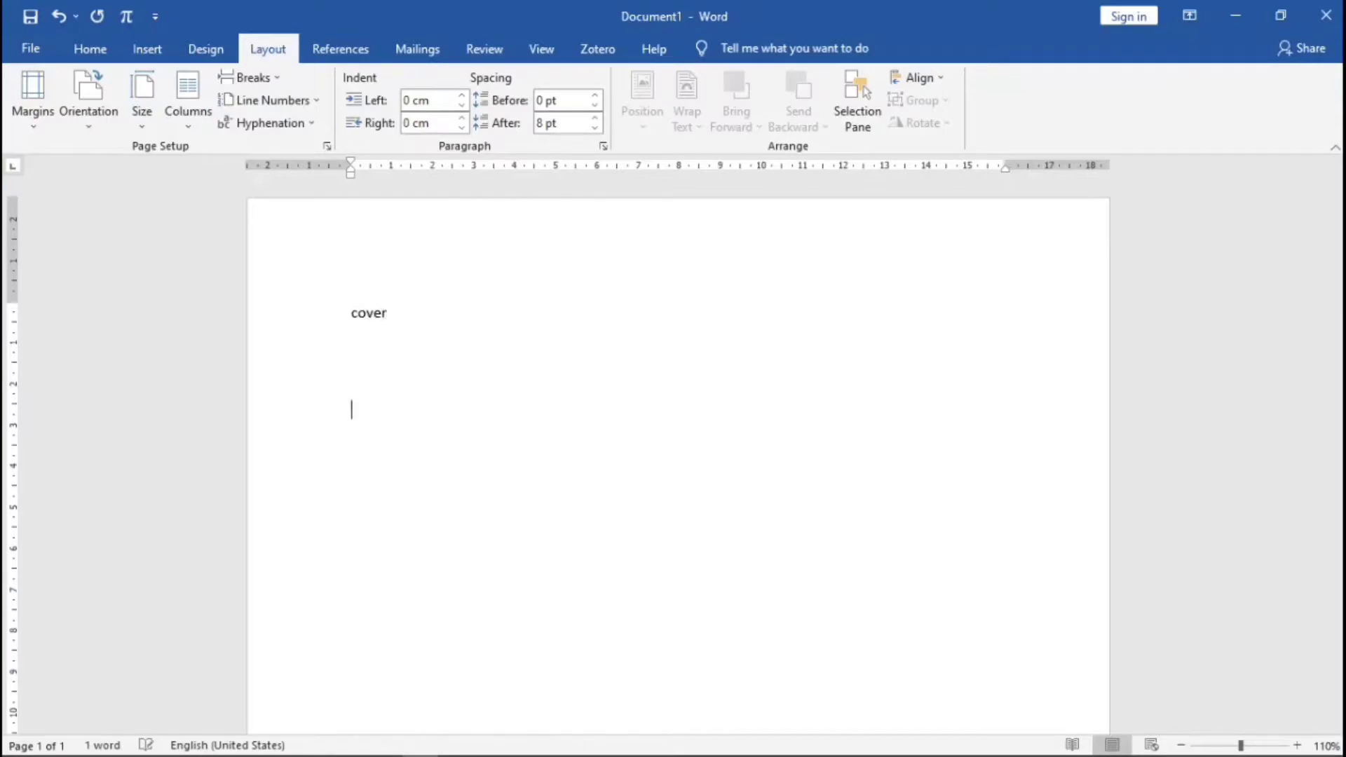
click(279, 79)
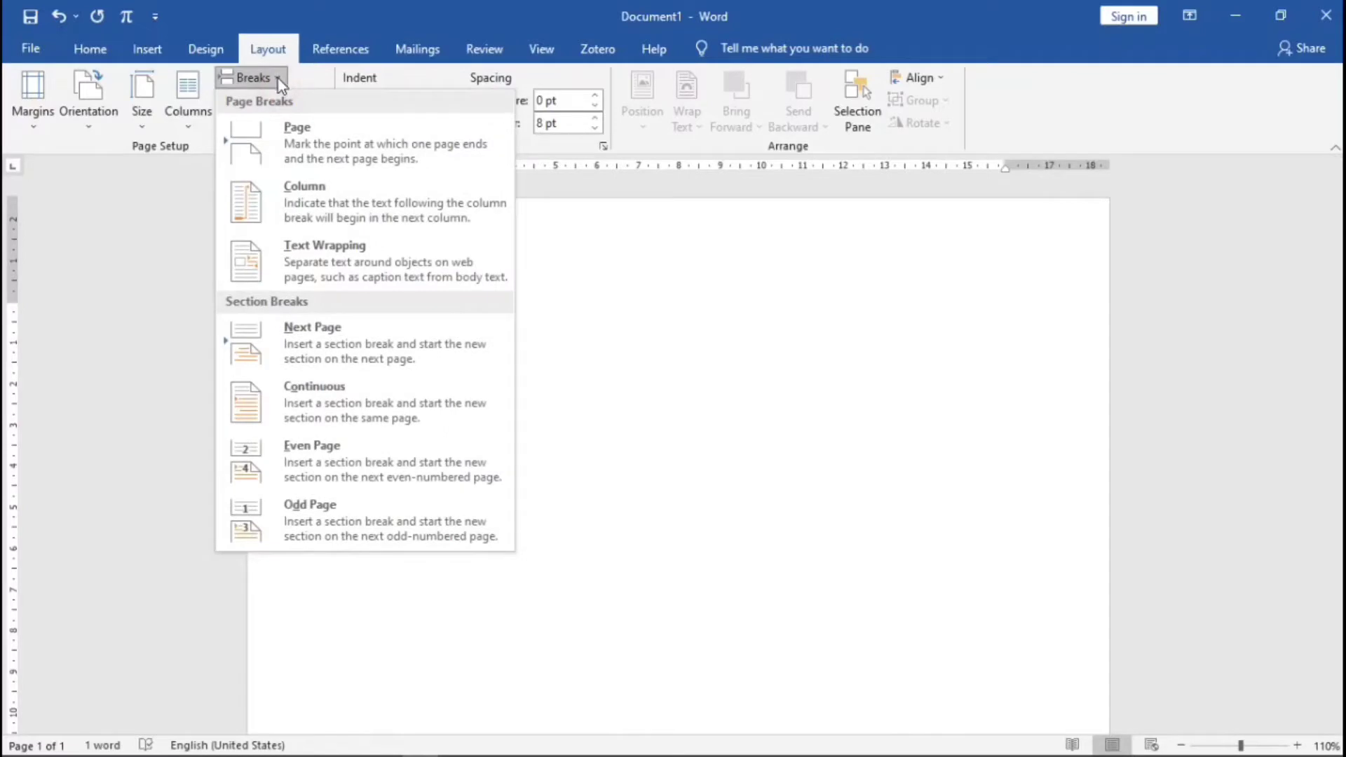
click(344, 354)
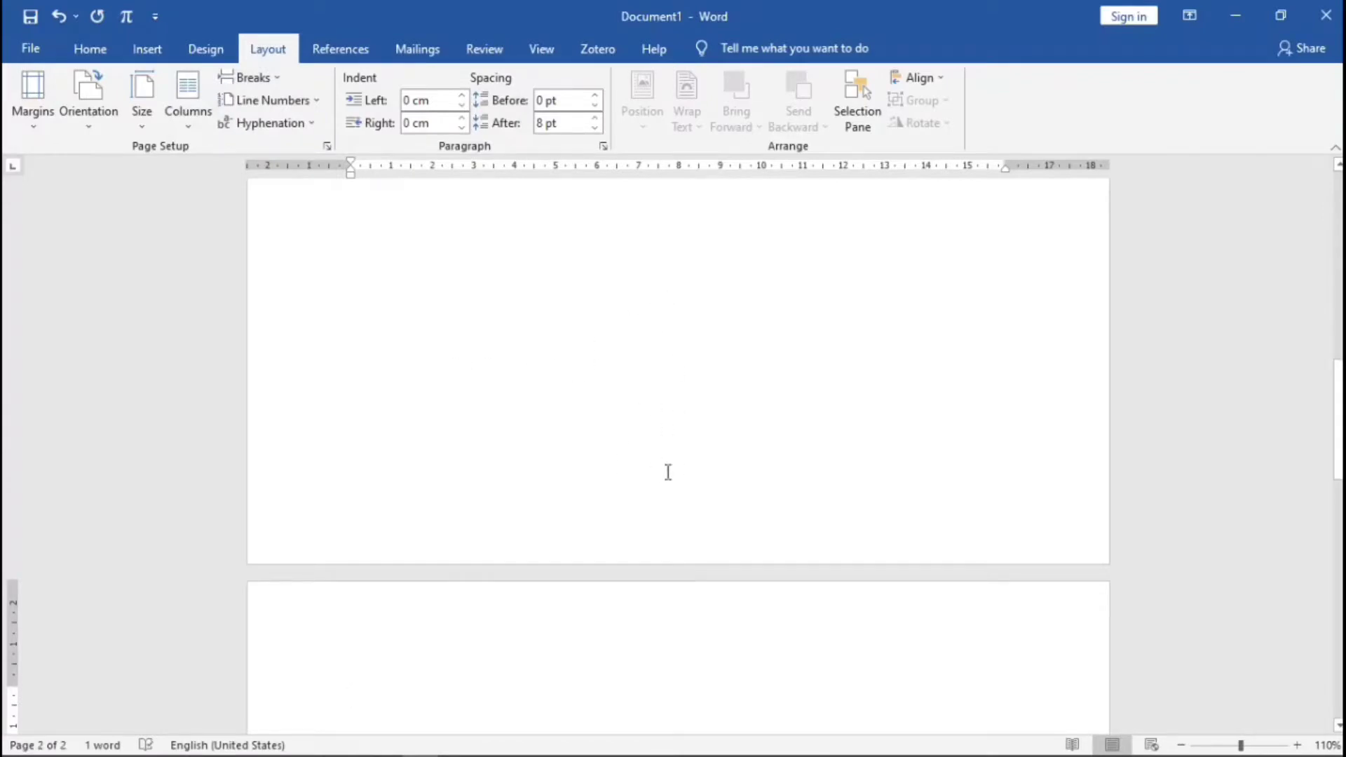
scroll(668, 472, down, 5)
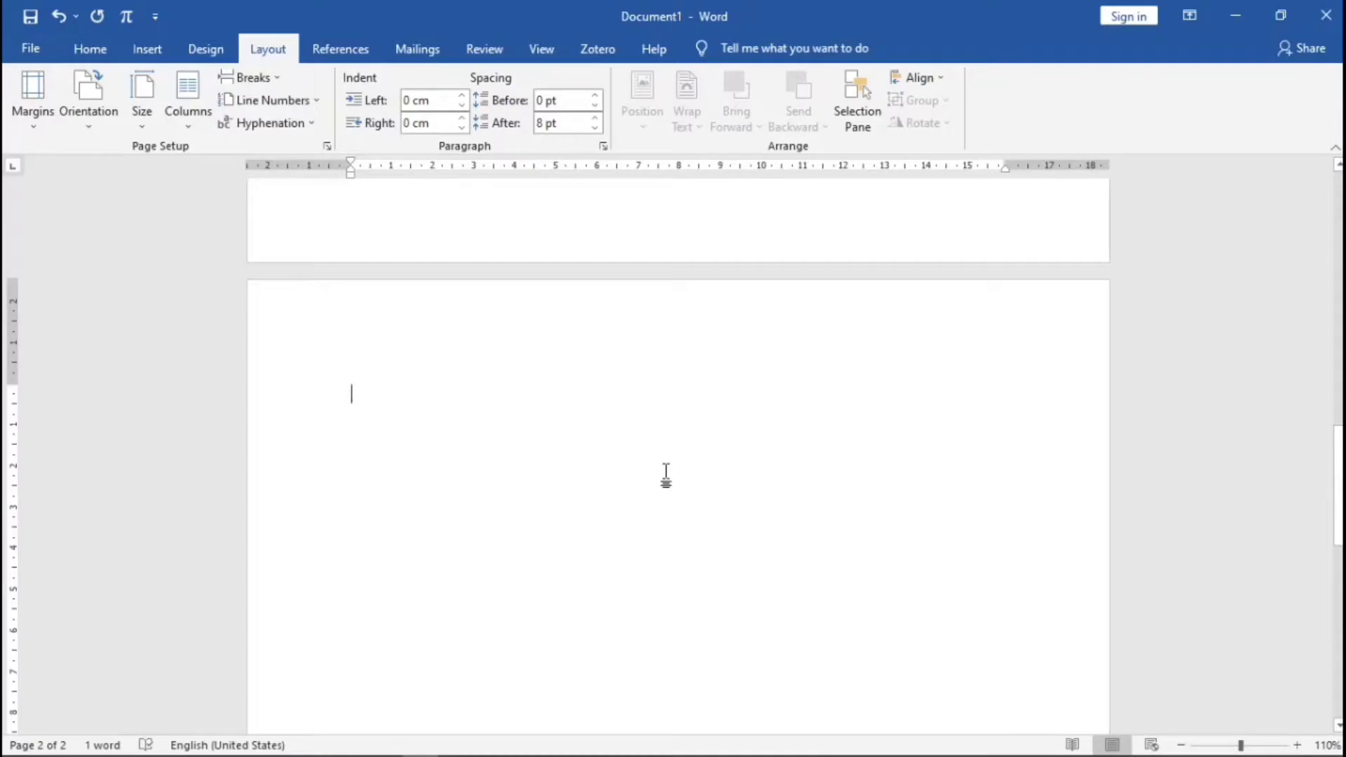
- Add the Kat Pengantar and Daftar Isi pages, each followed by a page break
text(Kat Pengantar)
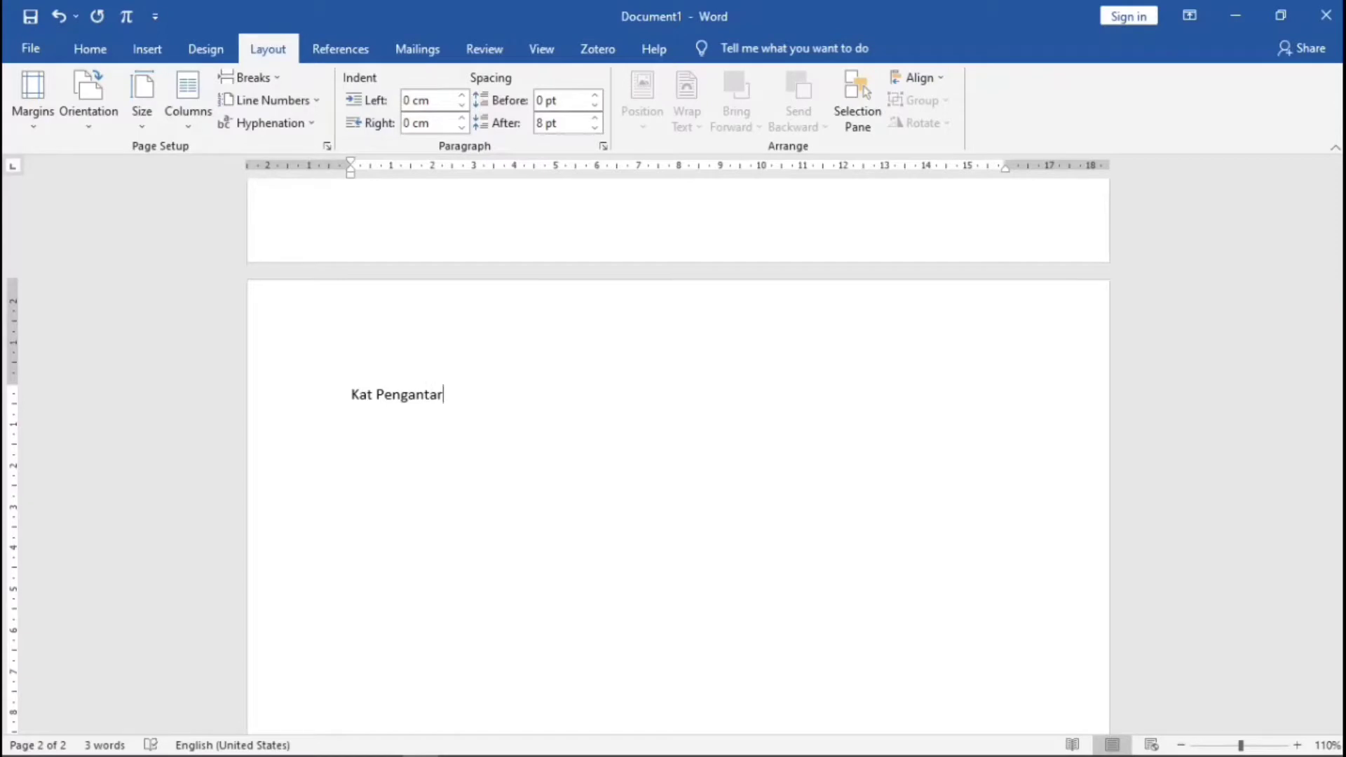
key(Return)
click(270, 81)
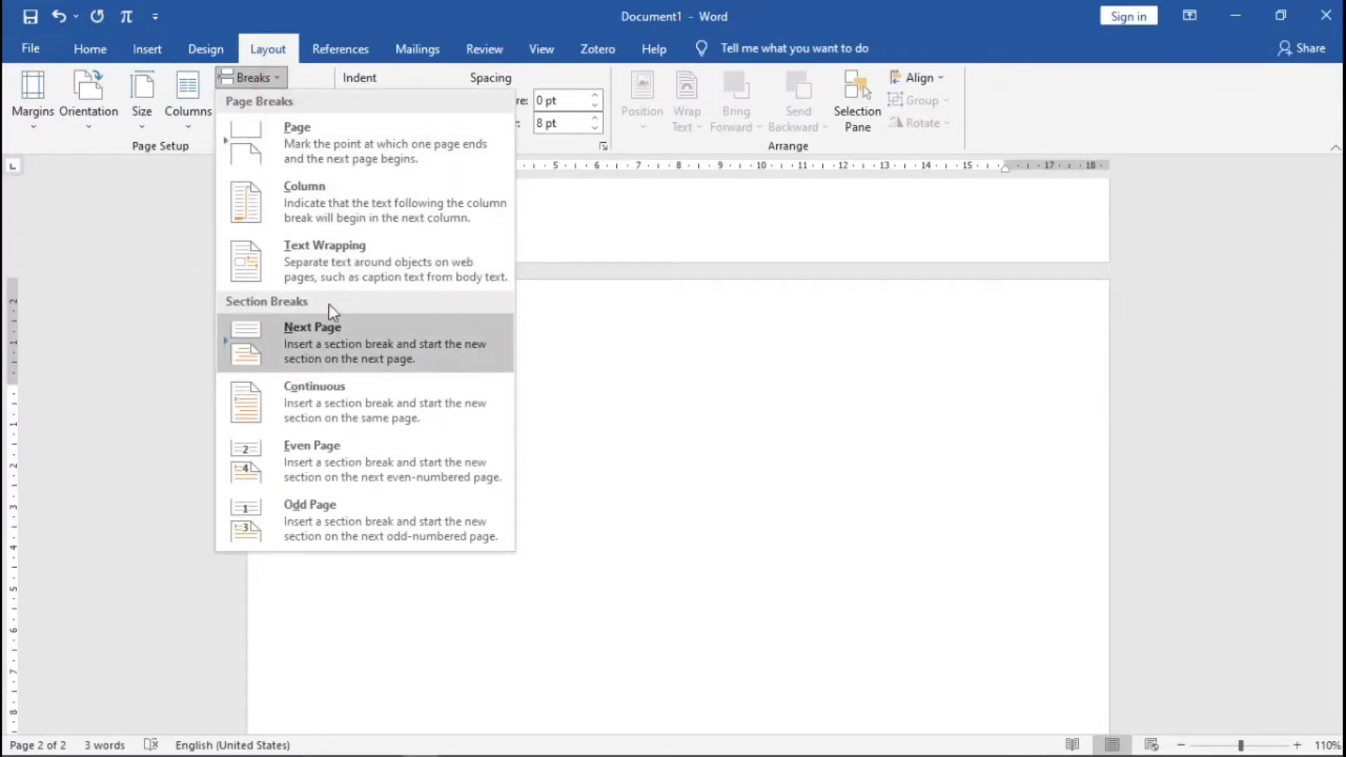
click(321, 147)
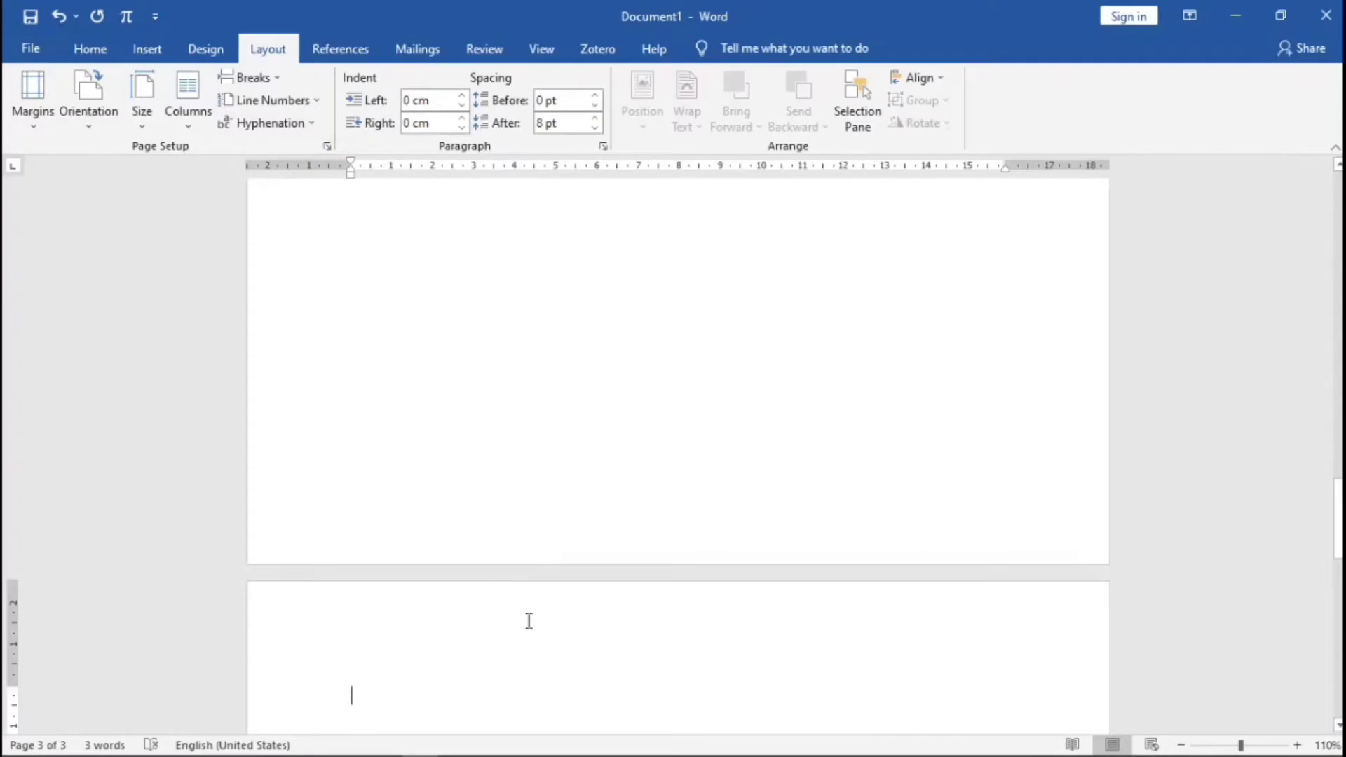
text(Dafta)
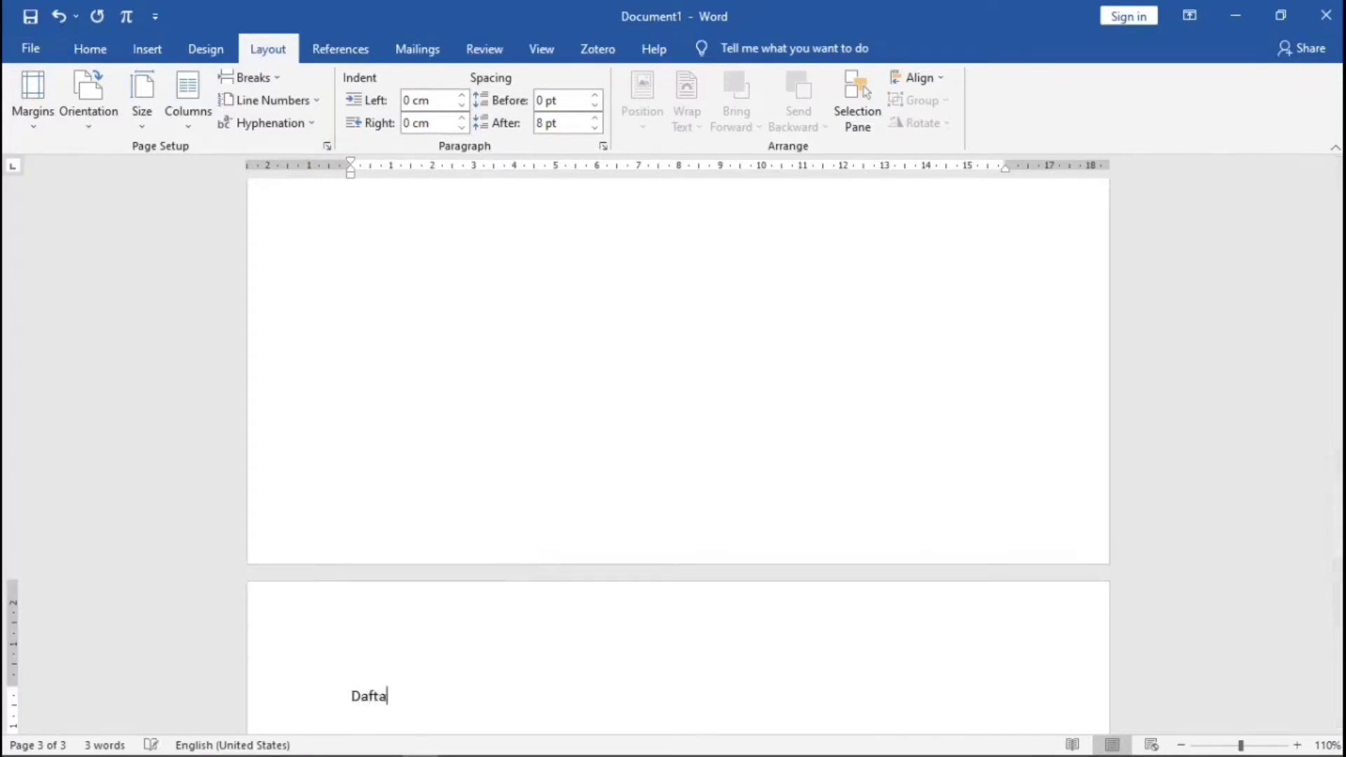
text(r Is)
key(Return)
key(Return)
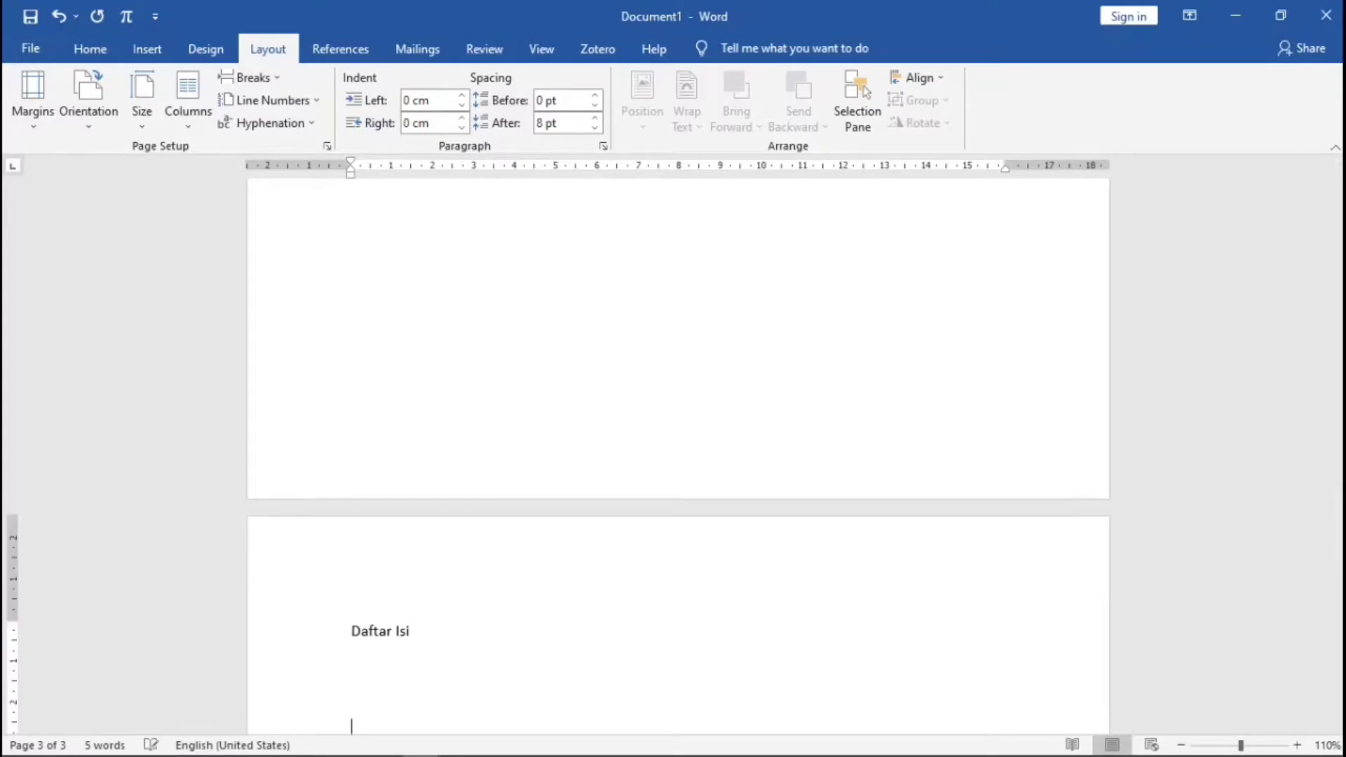
click(251, 77)
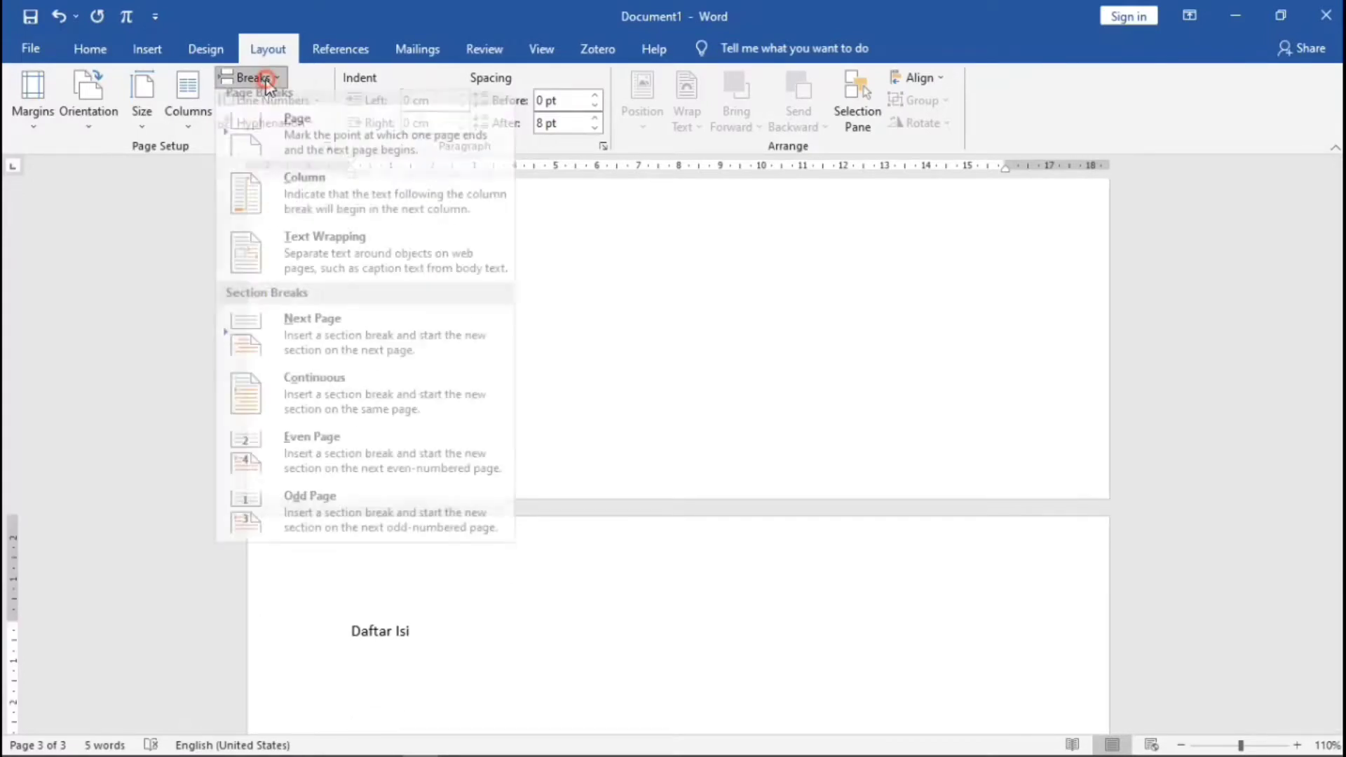
click(298, 130)
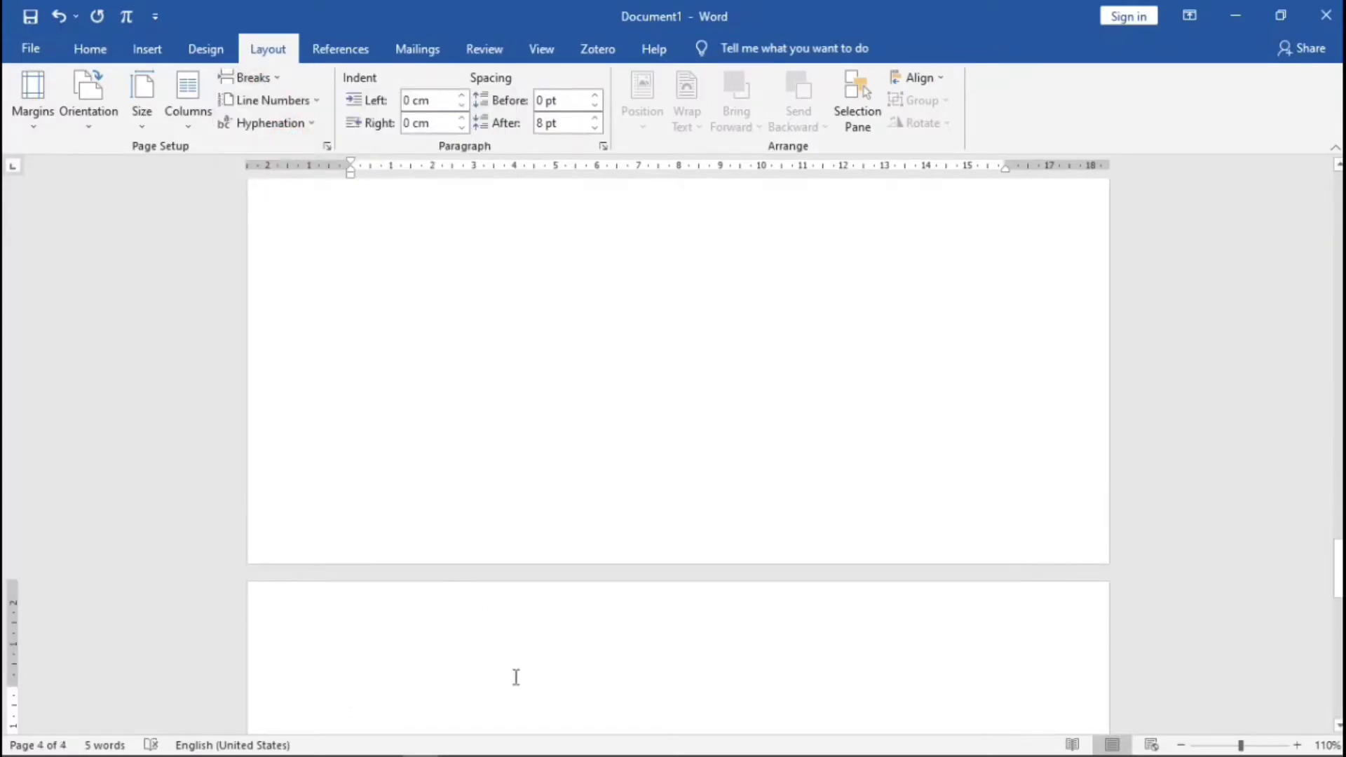
- Add the Daftar Tabel page, then a new page headed Daftar Gambar
text(Daft)
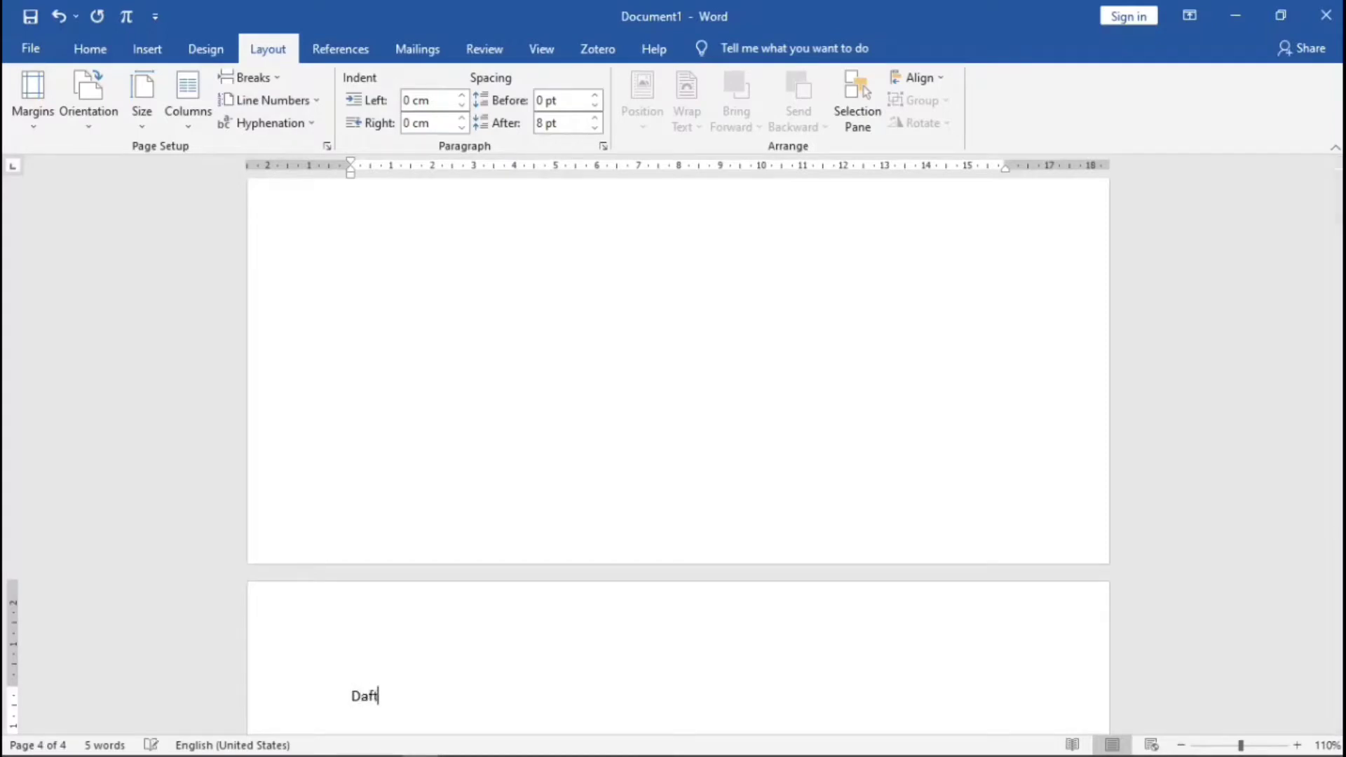
text(ar Tabel)
key(Return)
key(Return)
key(Return)
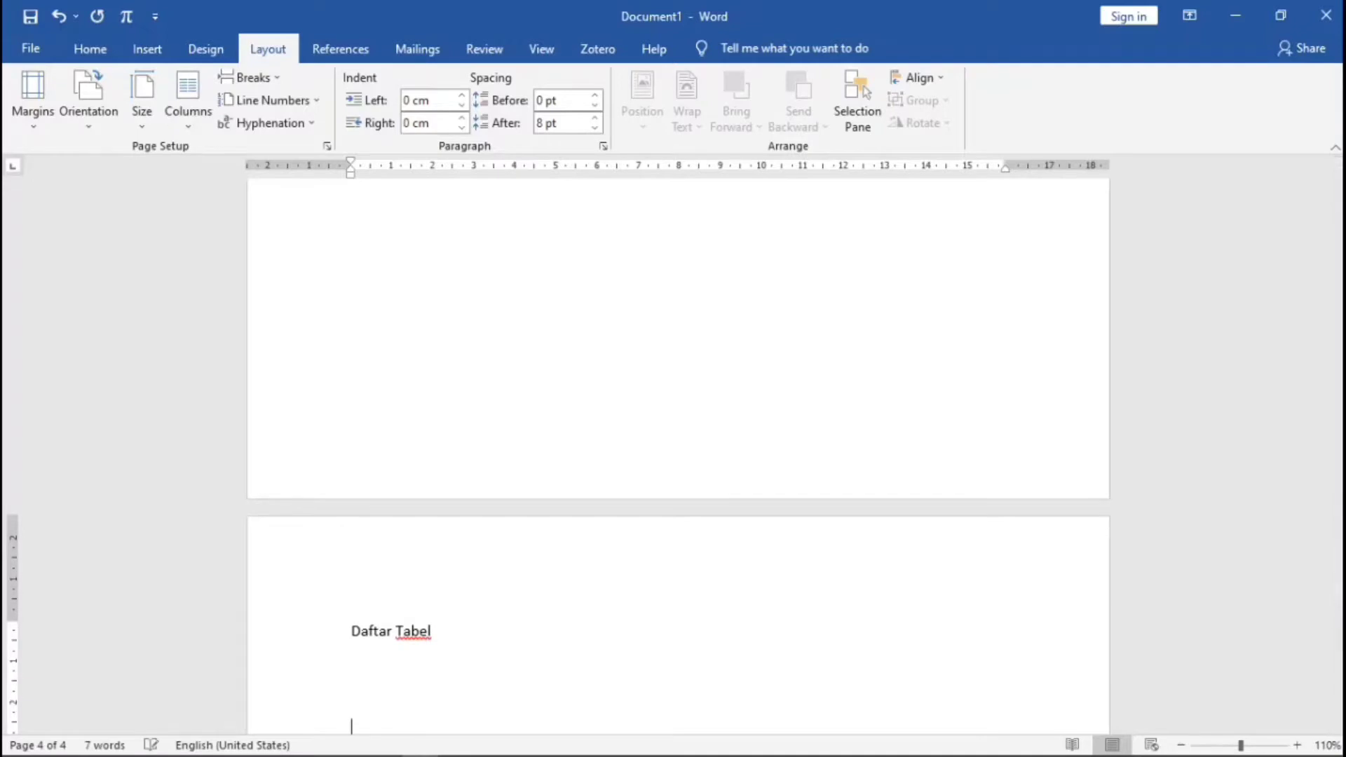
click(258, 82)
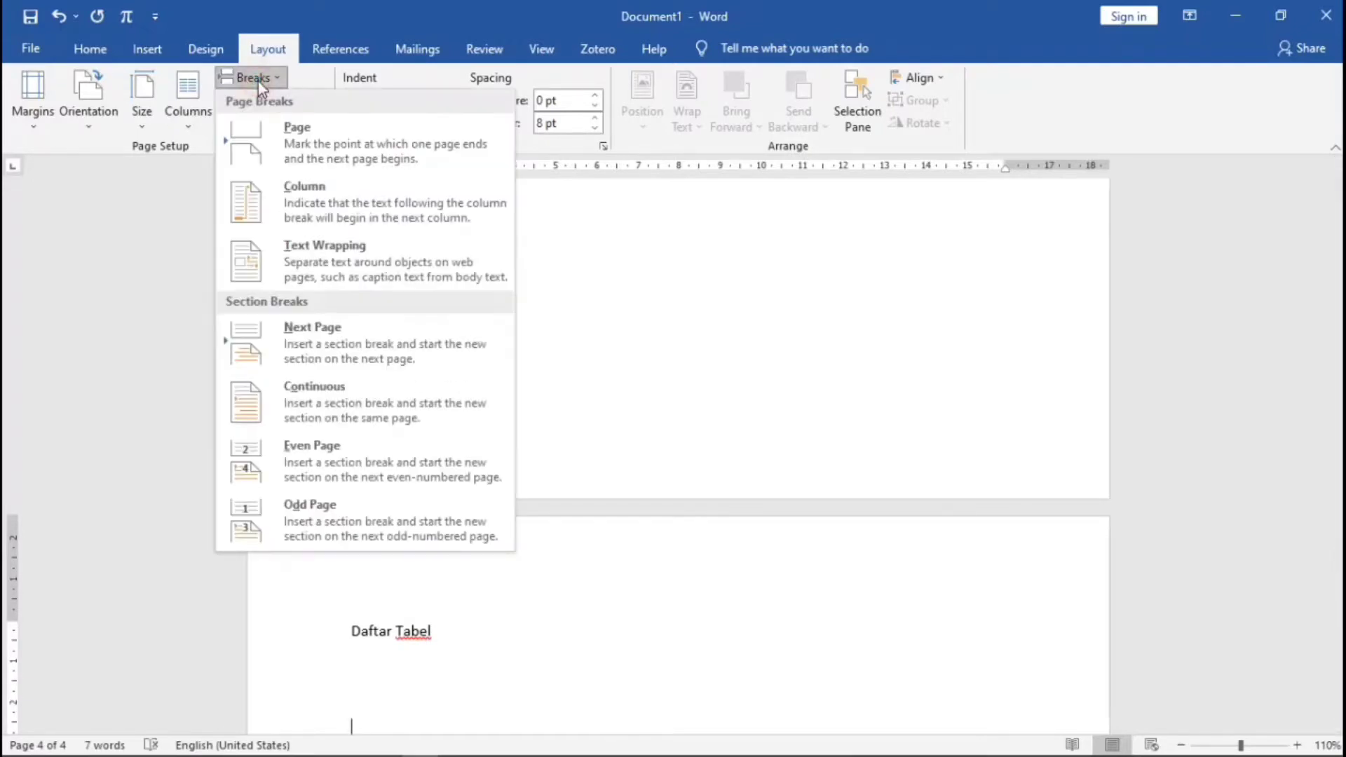
click(296, 137)
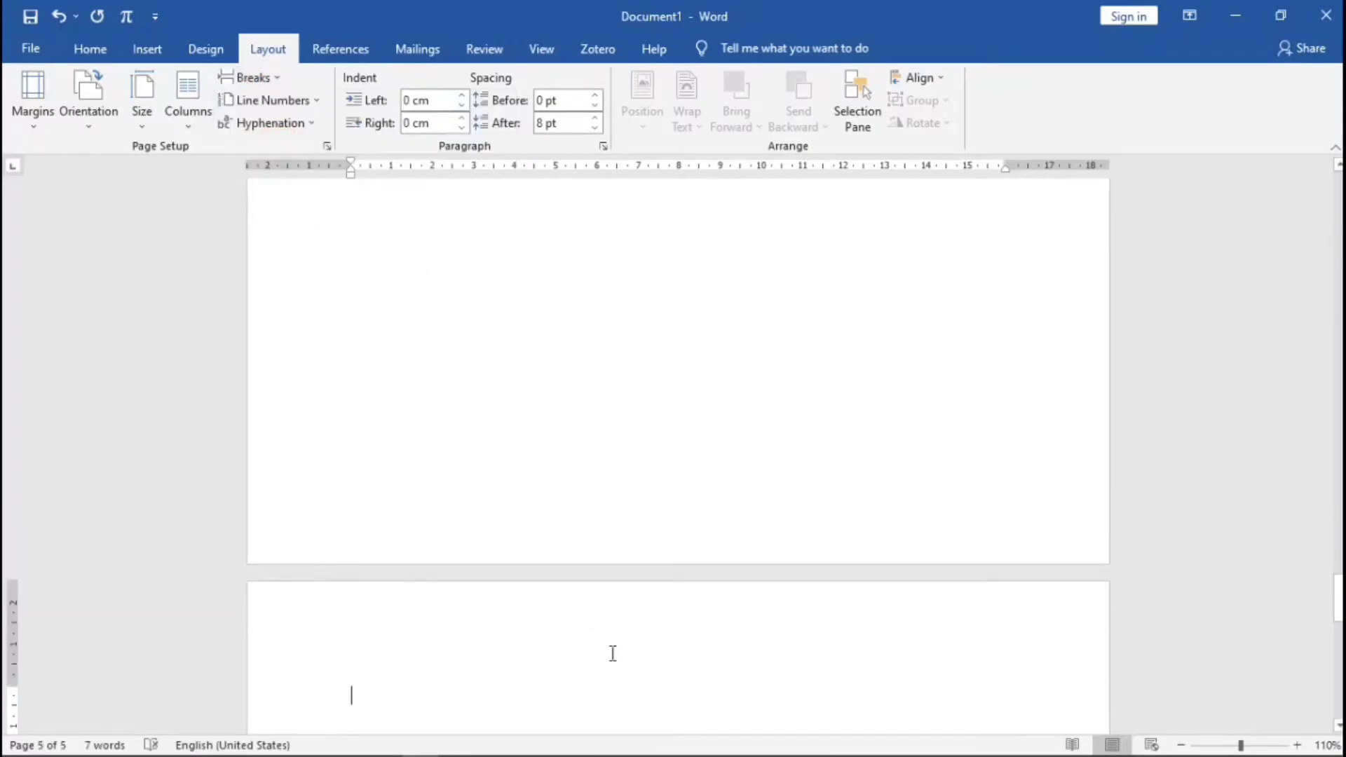
text(Daftar )
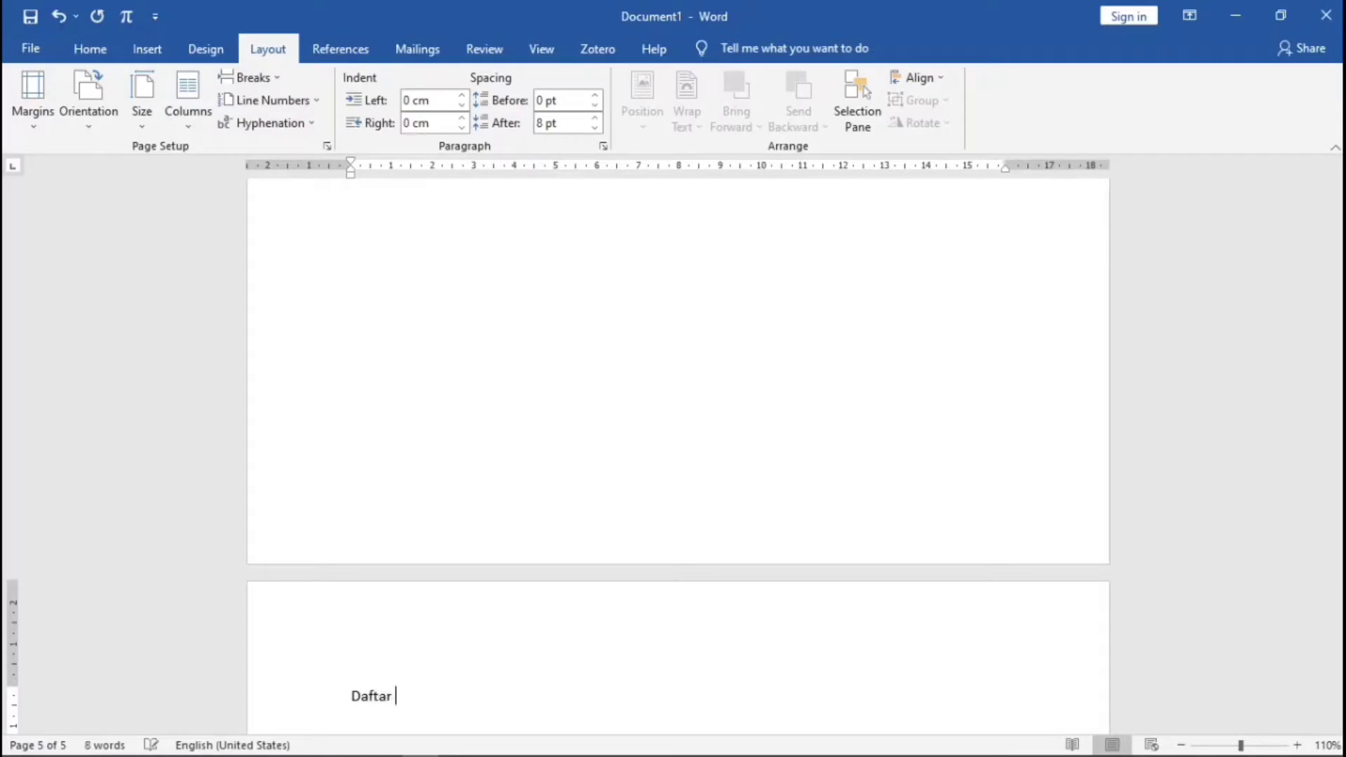
text(Gamba)
key(Return)
key(Return)
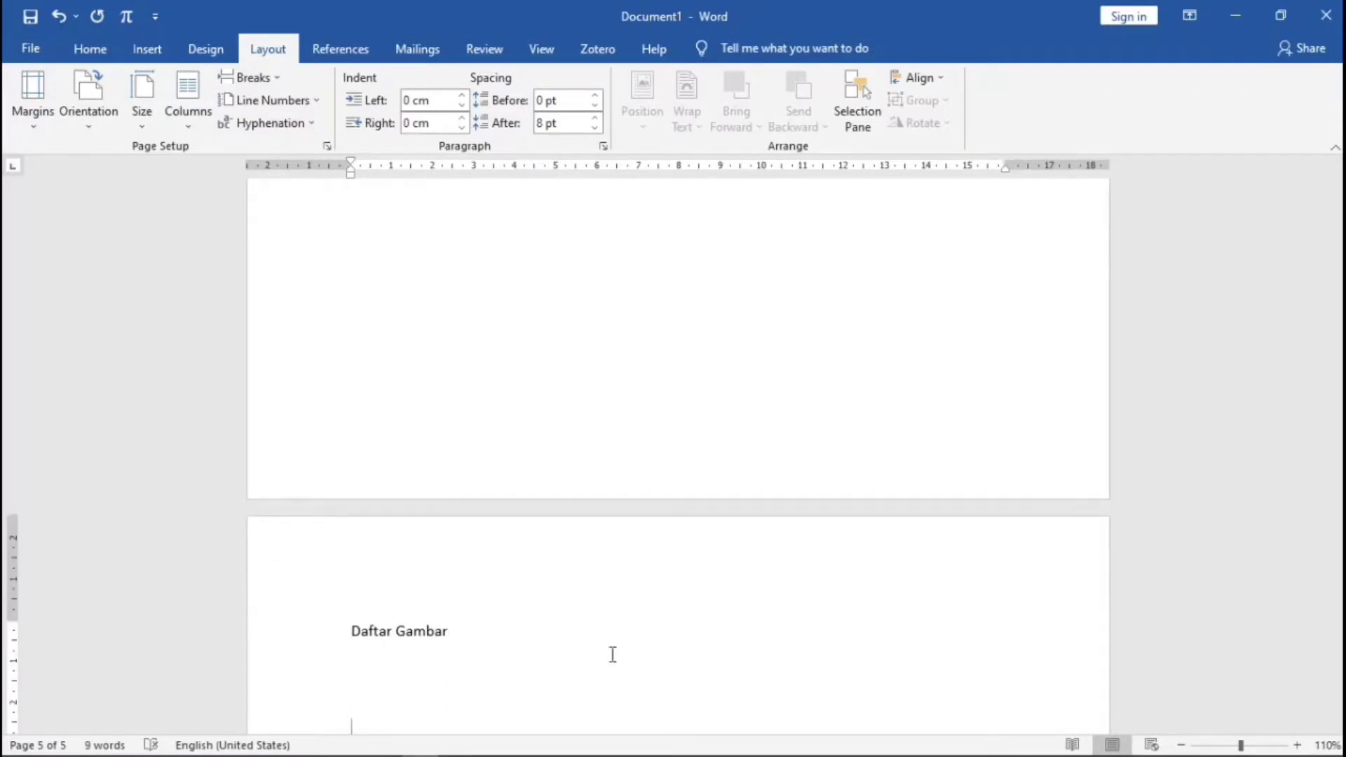
- Start a new section headed PENDAHULUAN, then insert a page break
scroll(612, 654, down, 3)
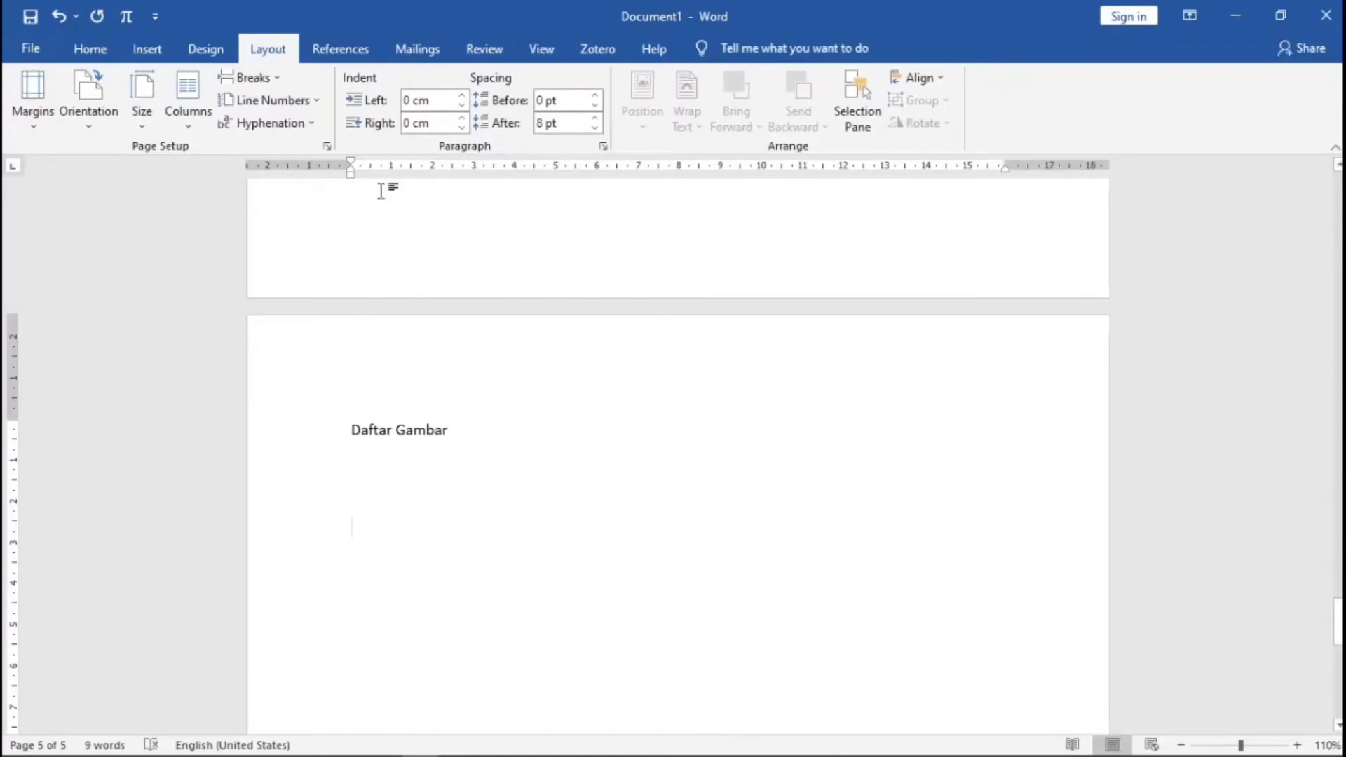
click(280, 79)
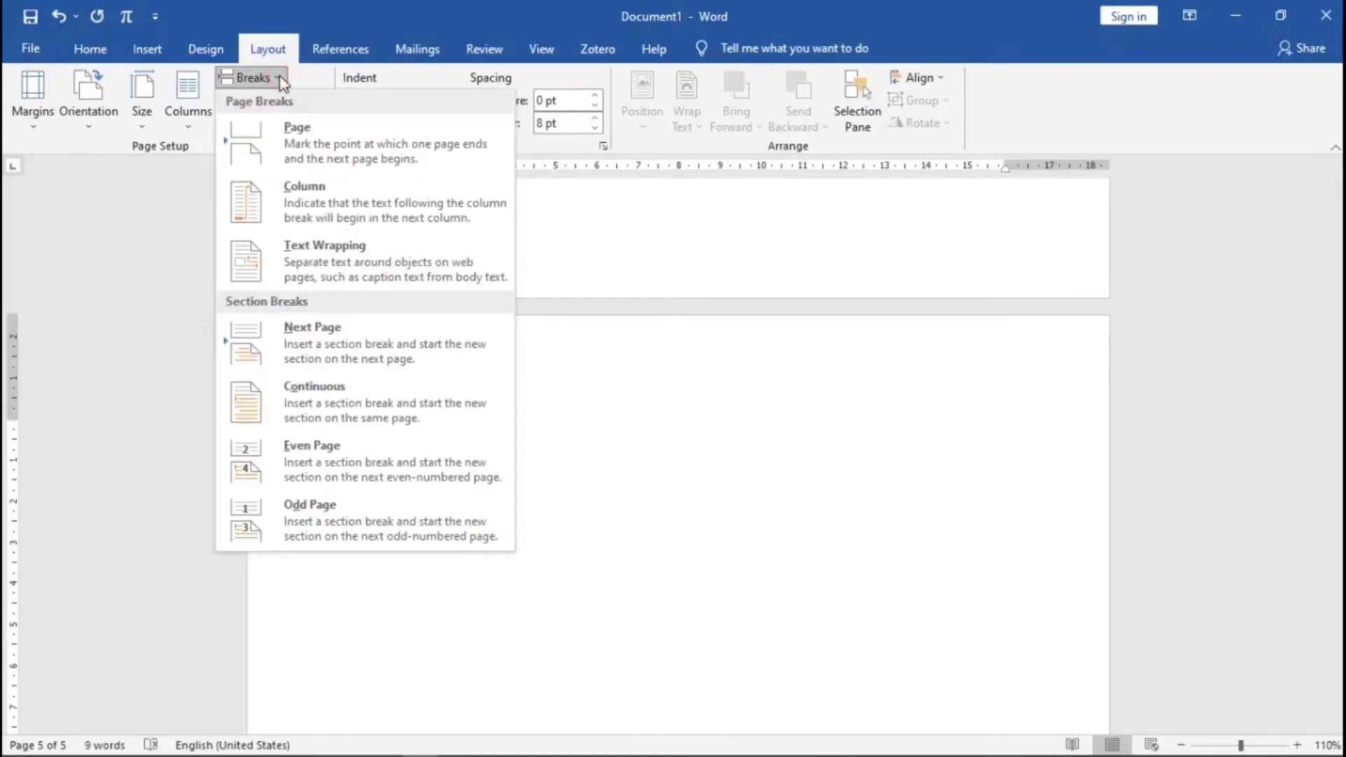
click(337, 347)
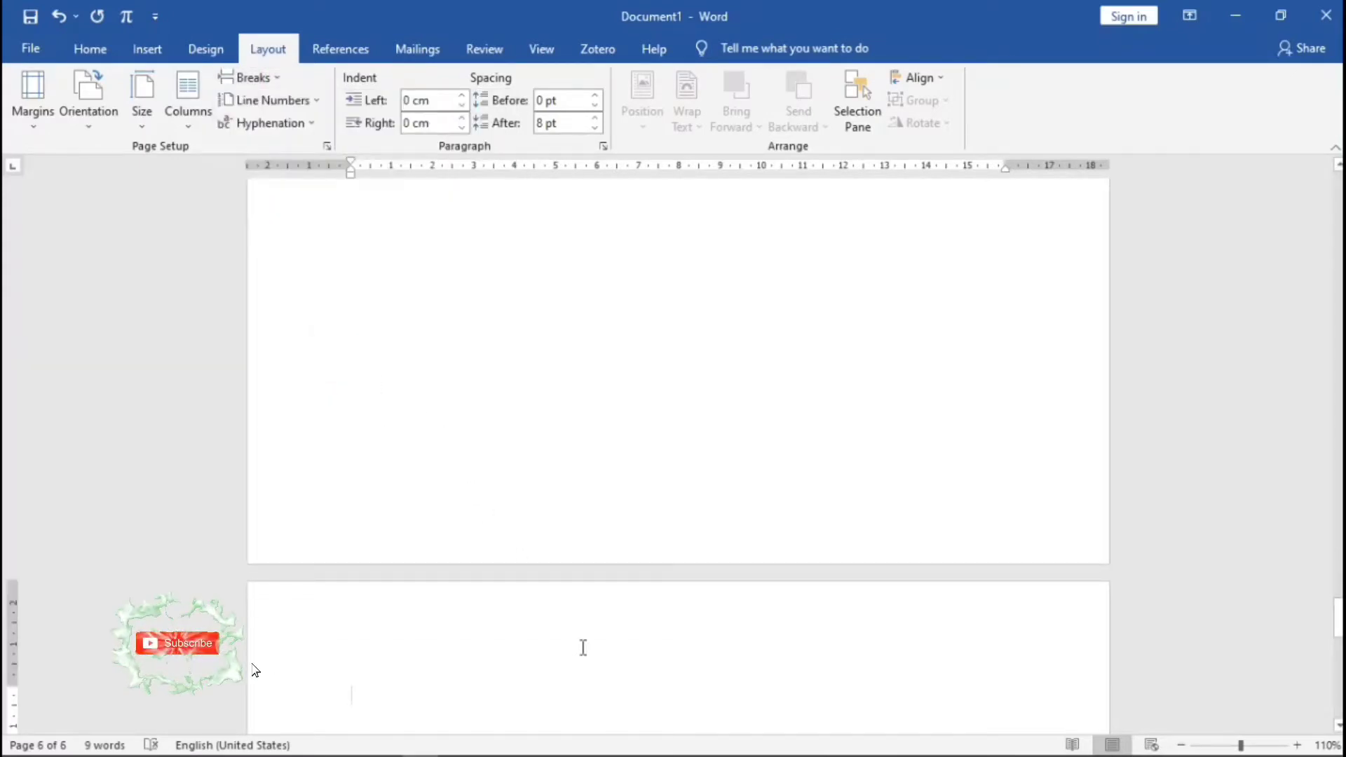
text(PEND)
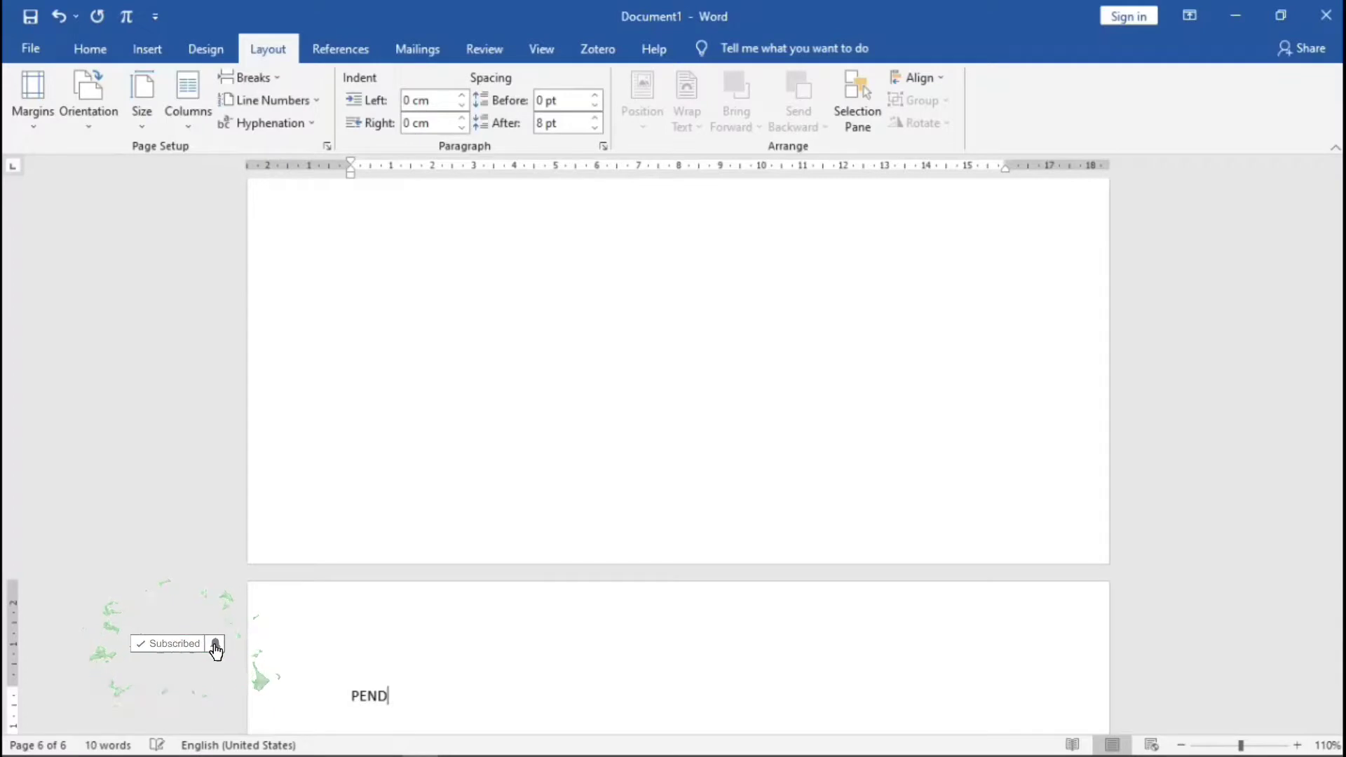
text(AHULUAN)
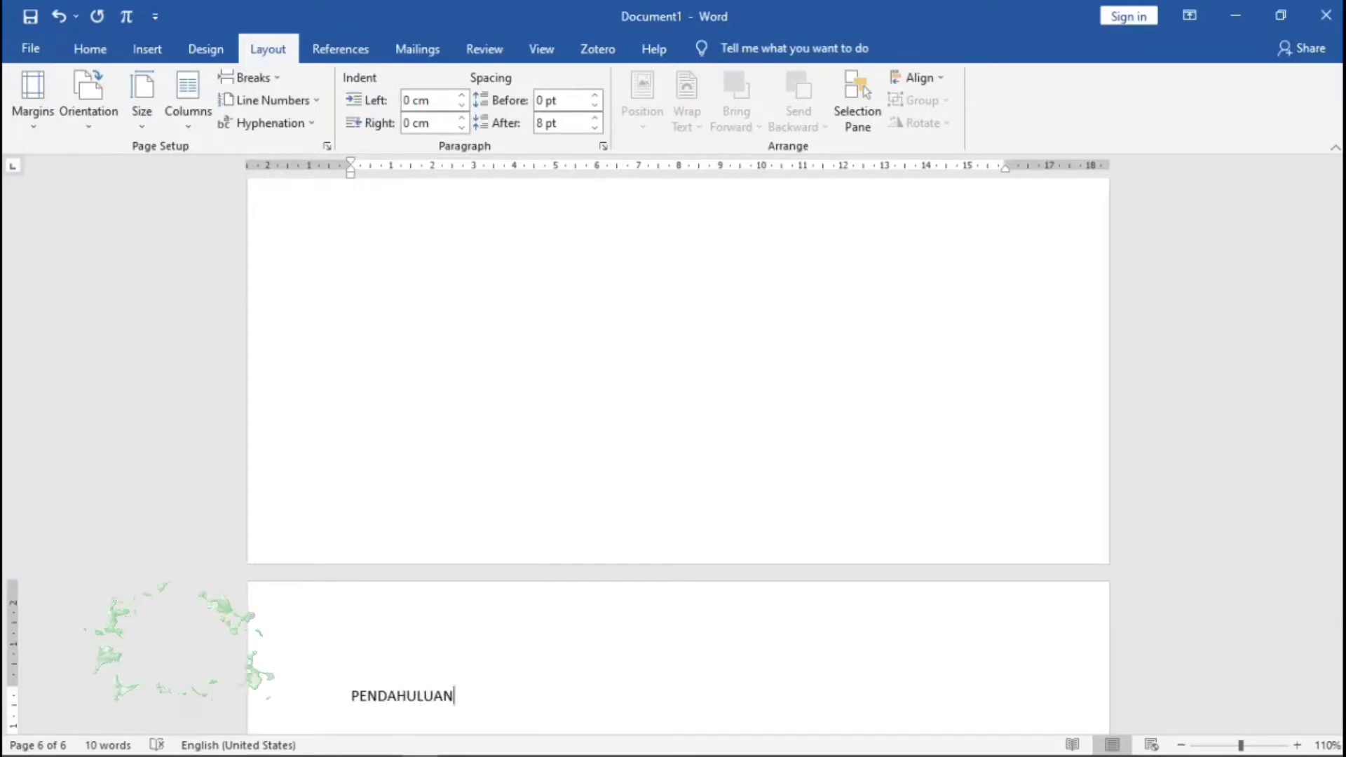
key(Return)
key(Return)
key(Return)
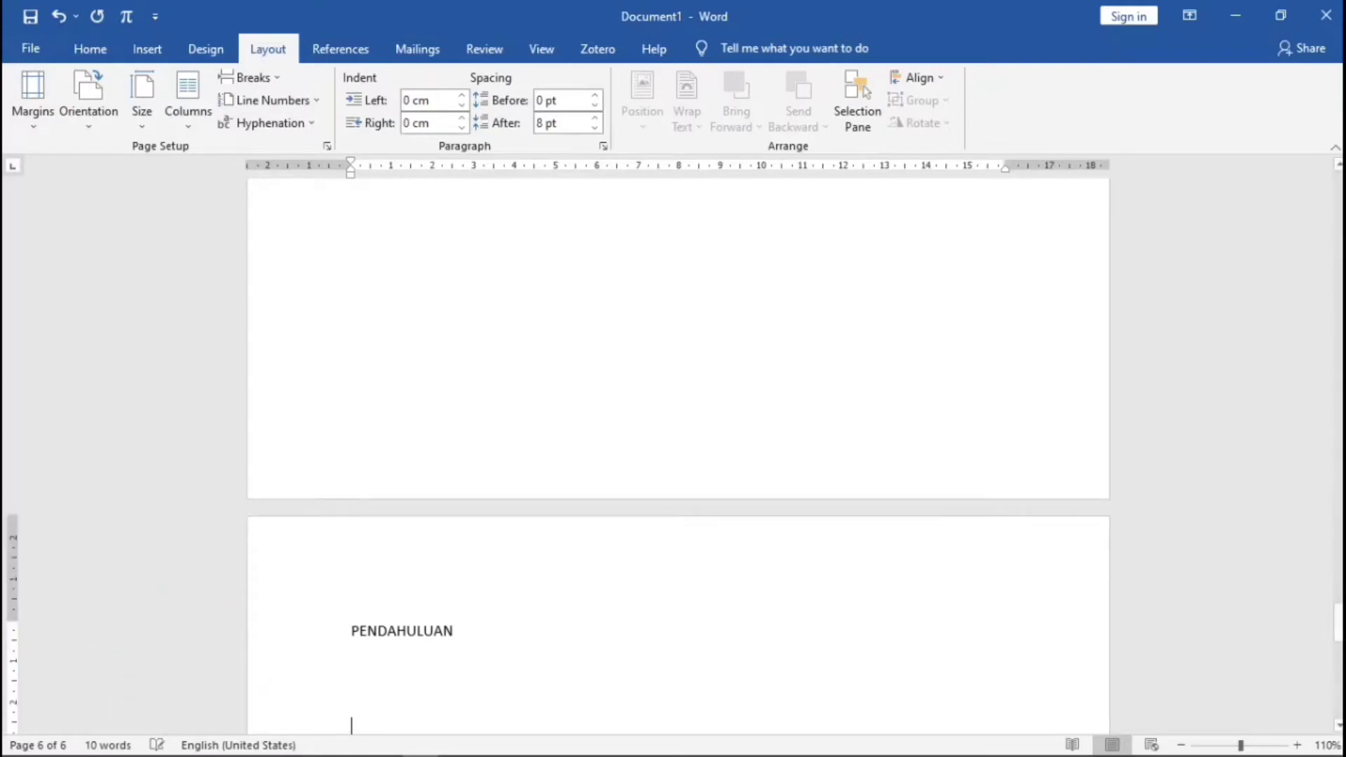
click(256, 77)
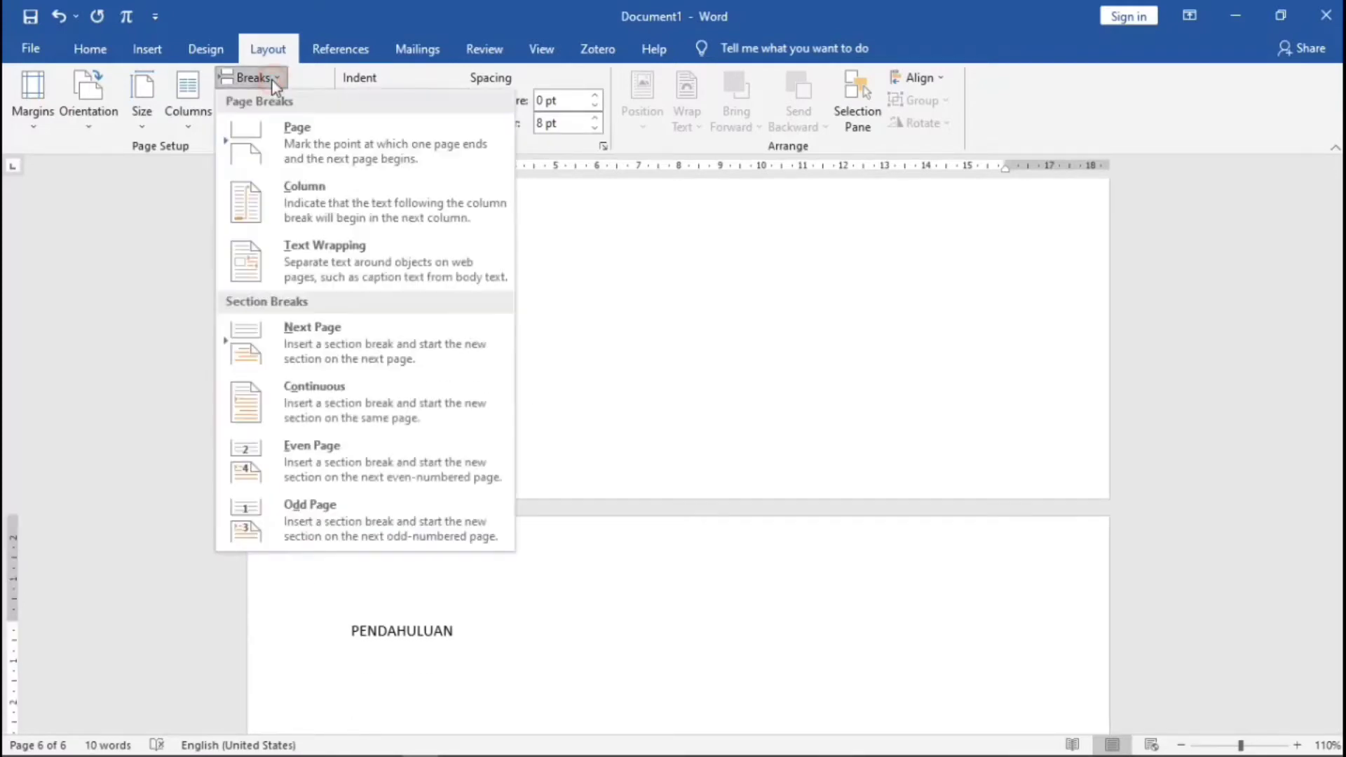
click(293, 132)
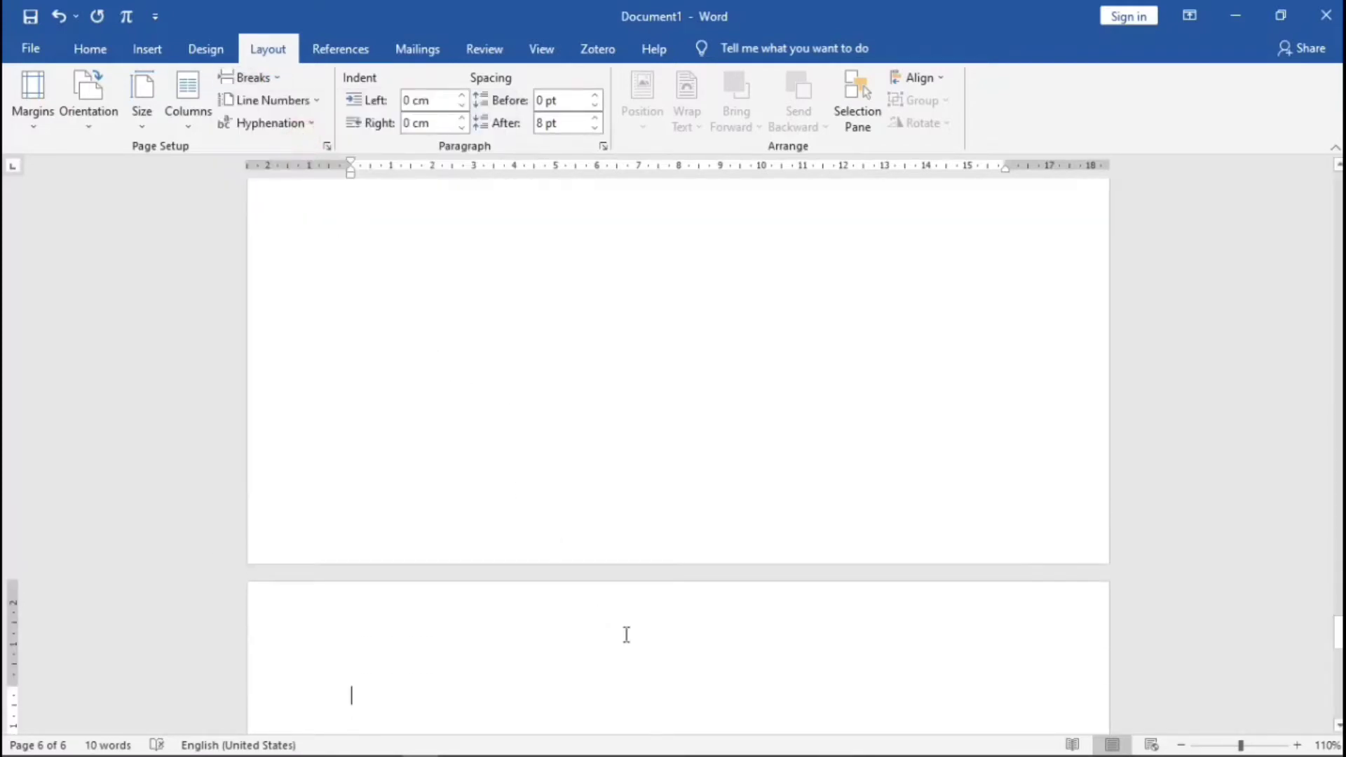
- Add KAJIAN PUSTAKA and METODE PENELITIAN pages, each ending with a page break
text(KAJIAN)
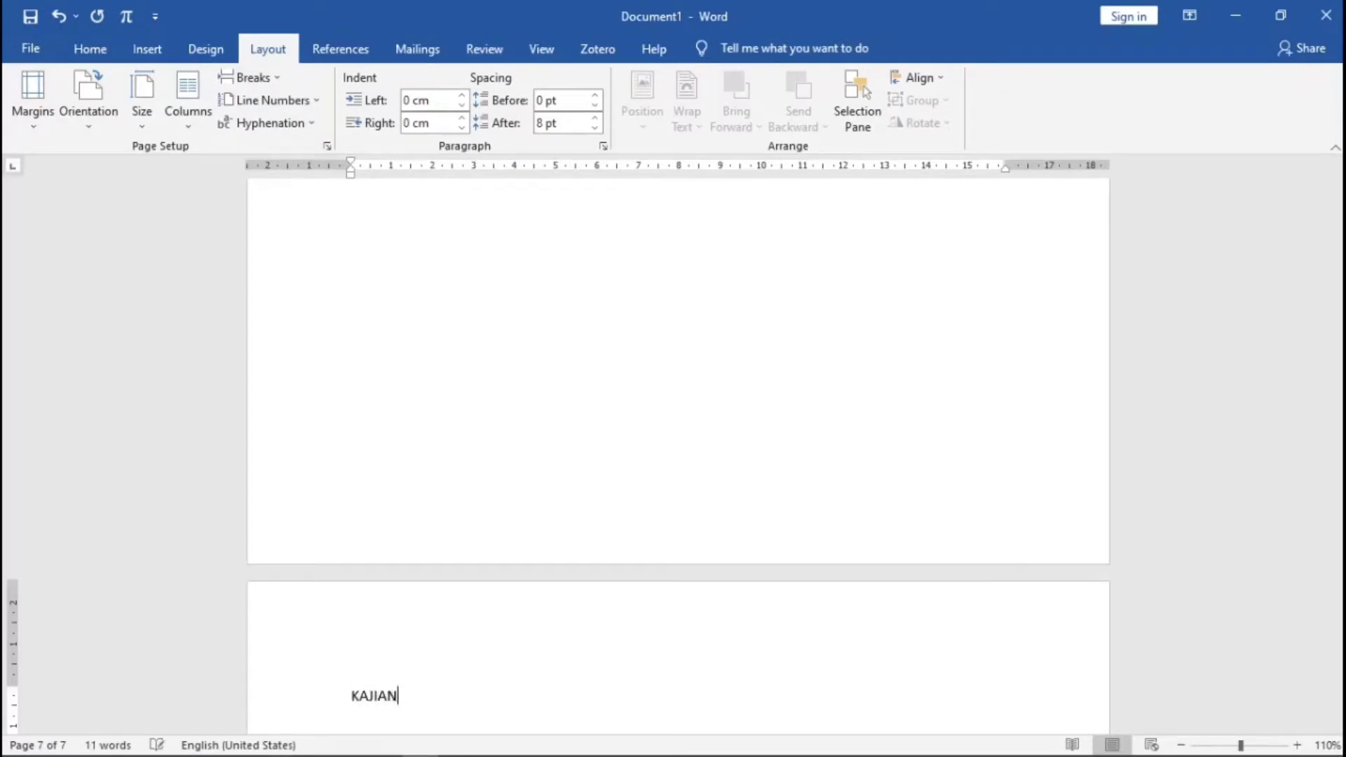
text( PUSTAKA)
key(Return)
key(Return)
key(Return)
key(Return)
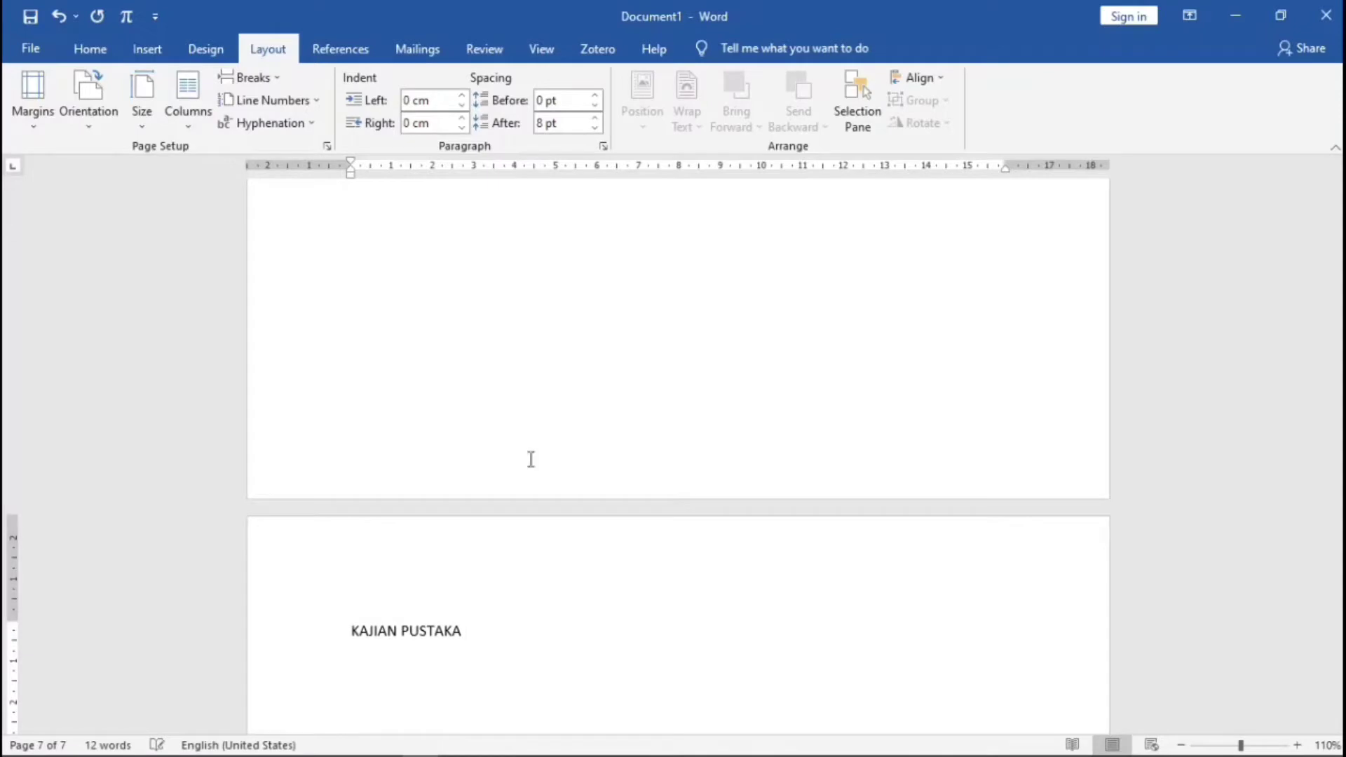
click(252, 78)
click(284, 128)
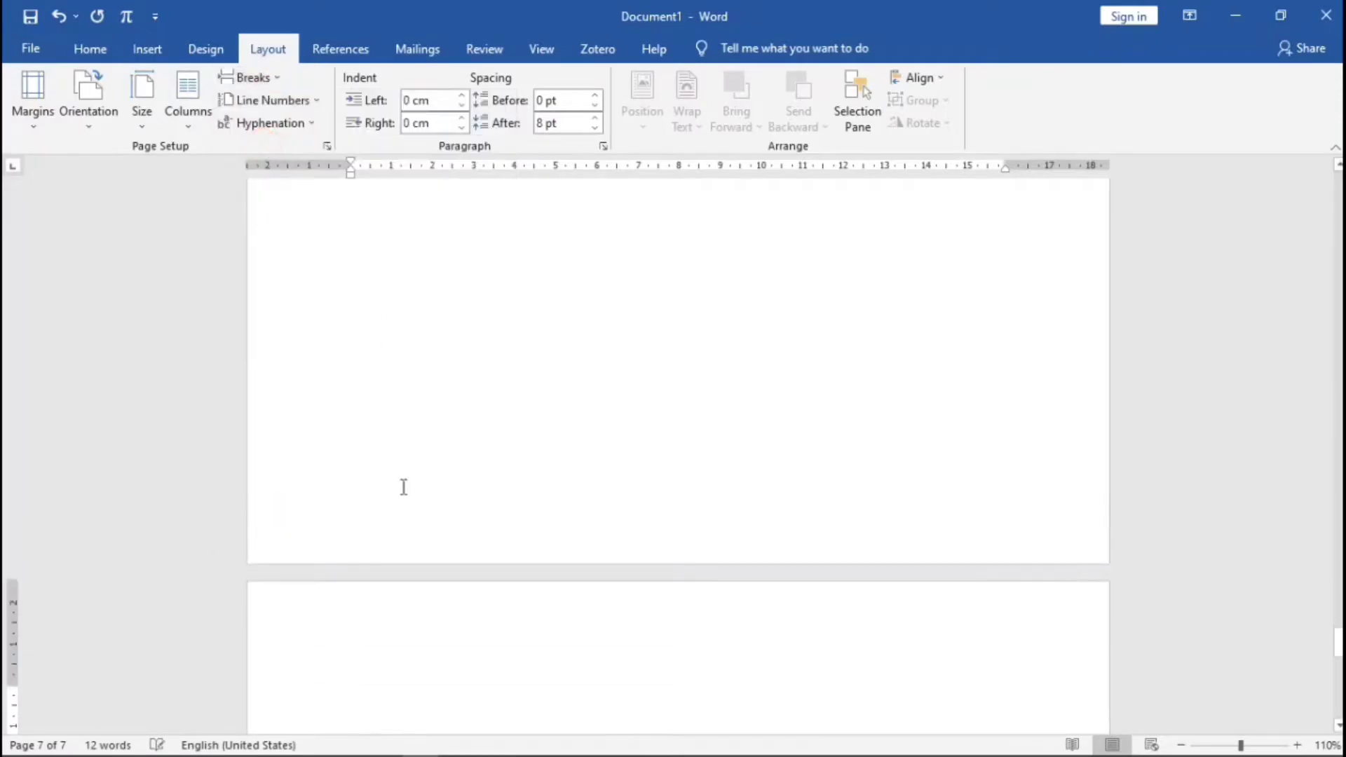
text(MET)
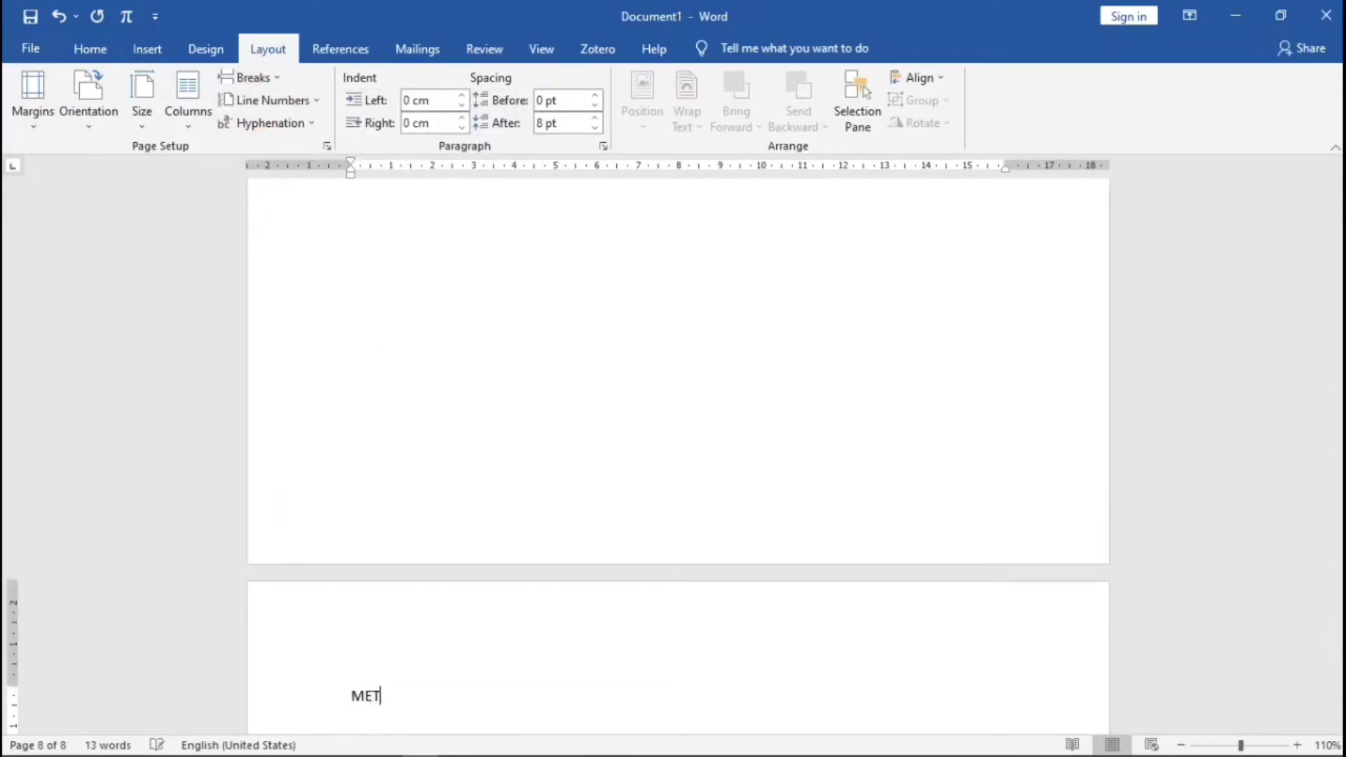
text(ODE PENELITIAN)
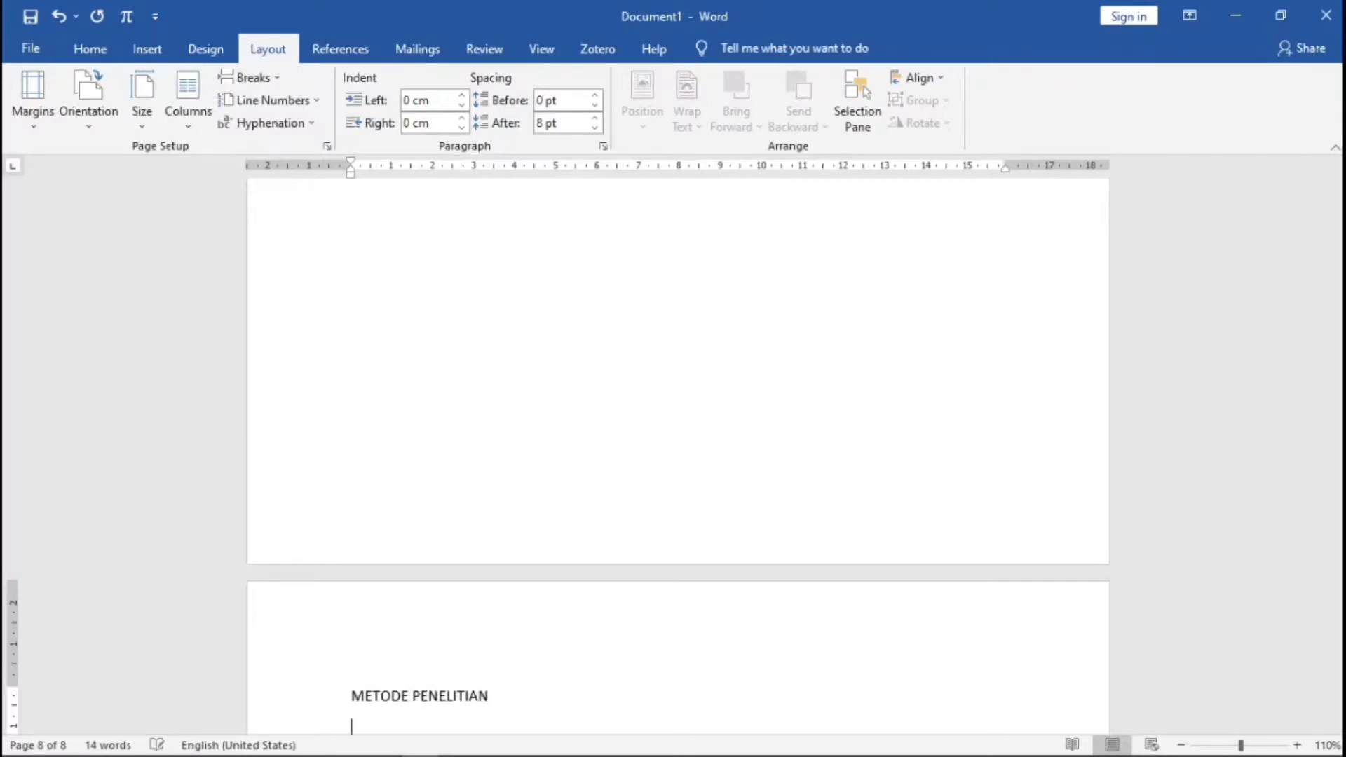
key(Return)
key(Return)
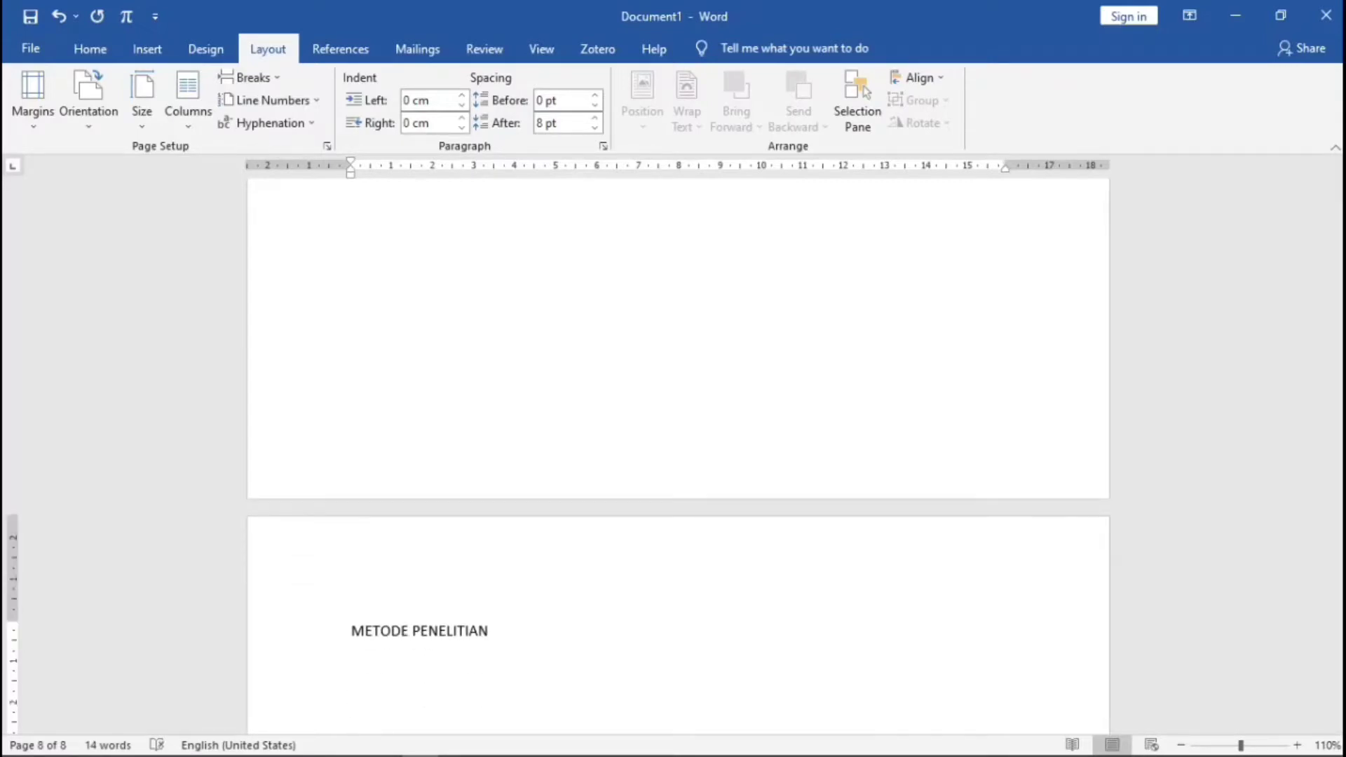
click(253, 78)
click(291, 126)
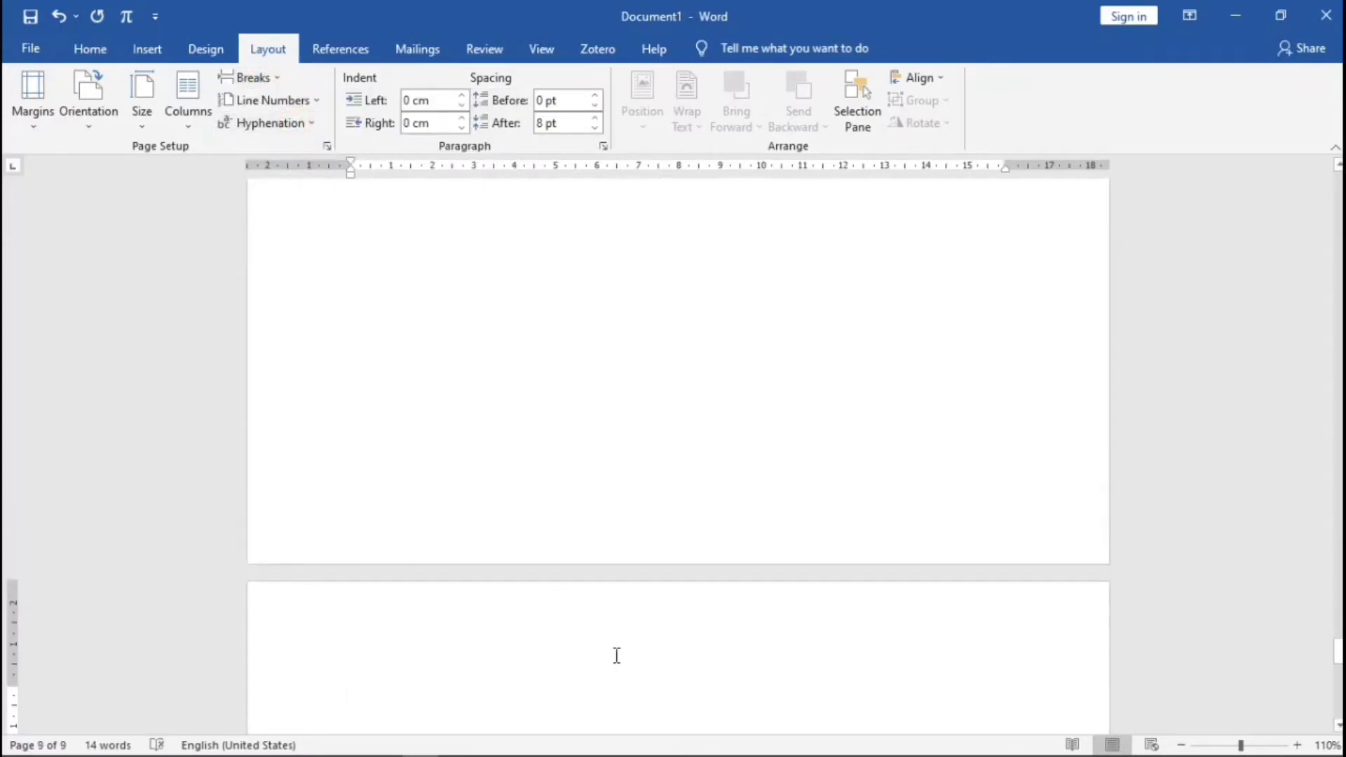
- Add HASIL DAN PEMBAHASAN and PENUTUP pages, plus a final blank page
text(HASIL)
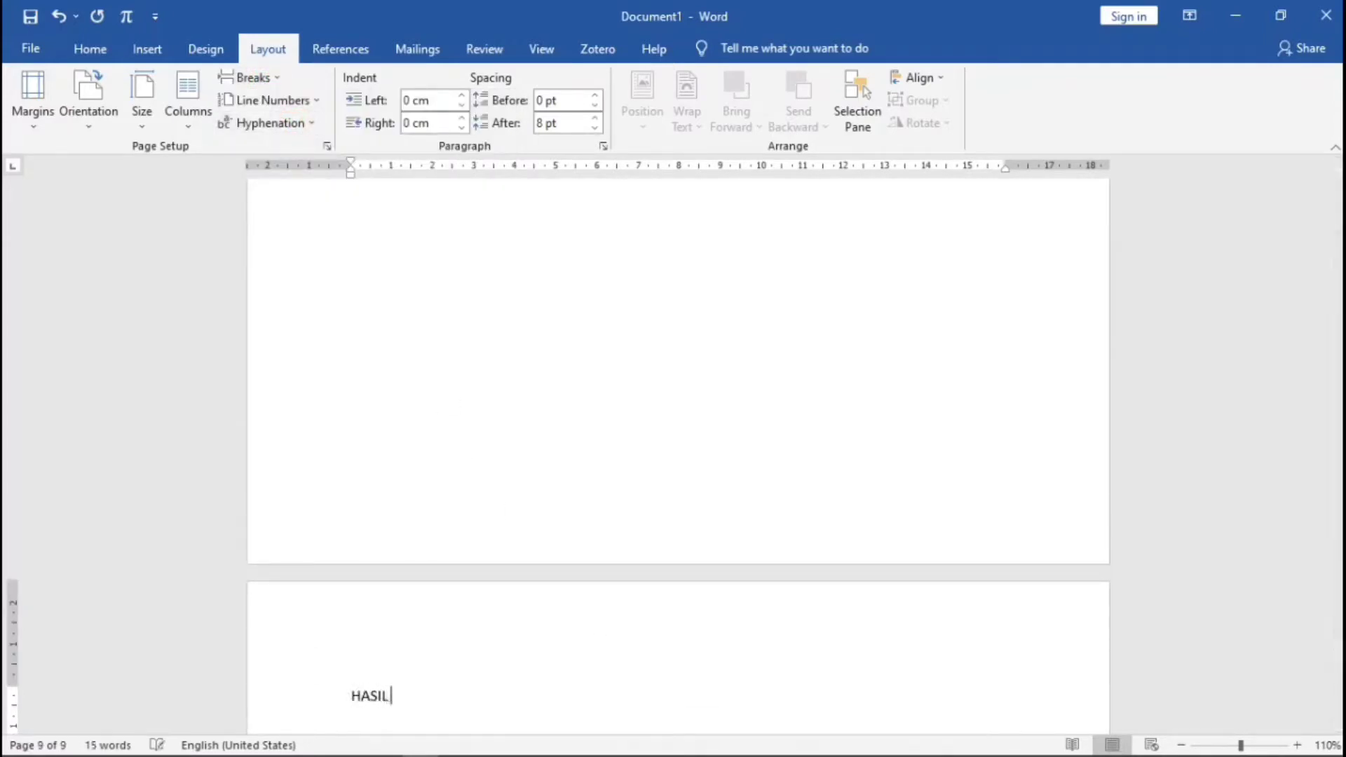
text( DAN PEMBAHASAN)
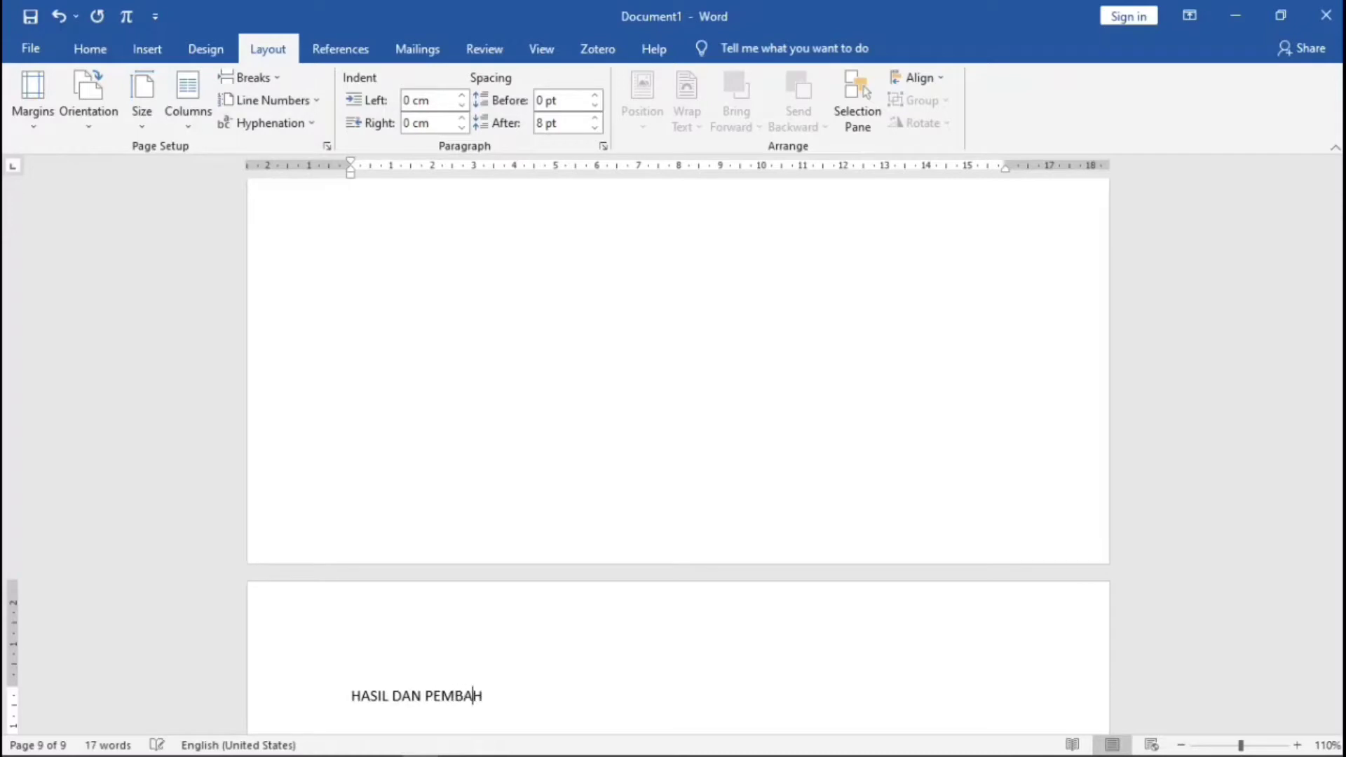
key(Return)
key(Return)
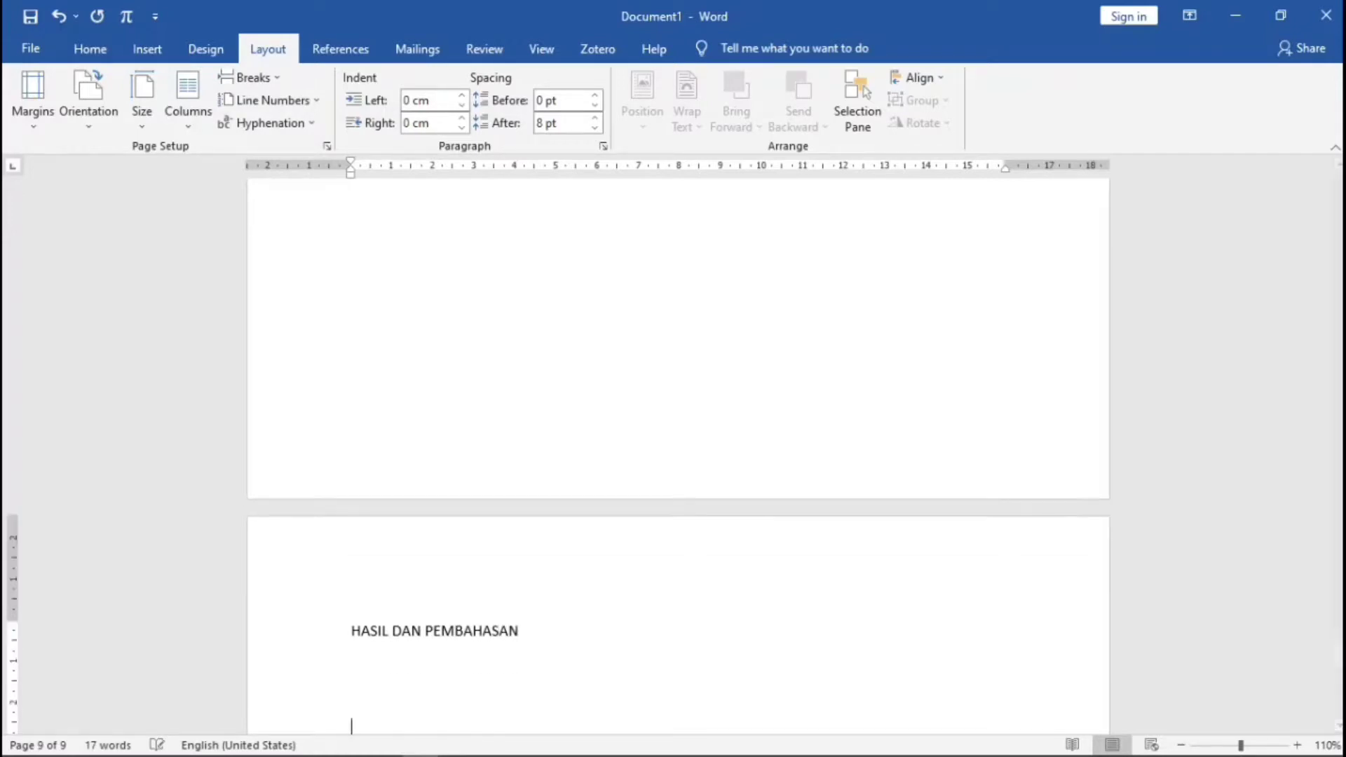
click(253, 77)
click(291, 128)
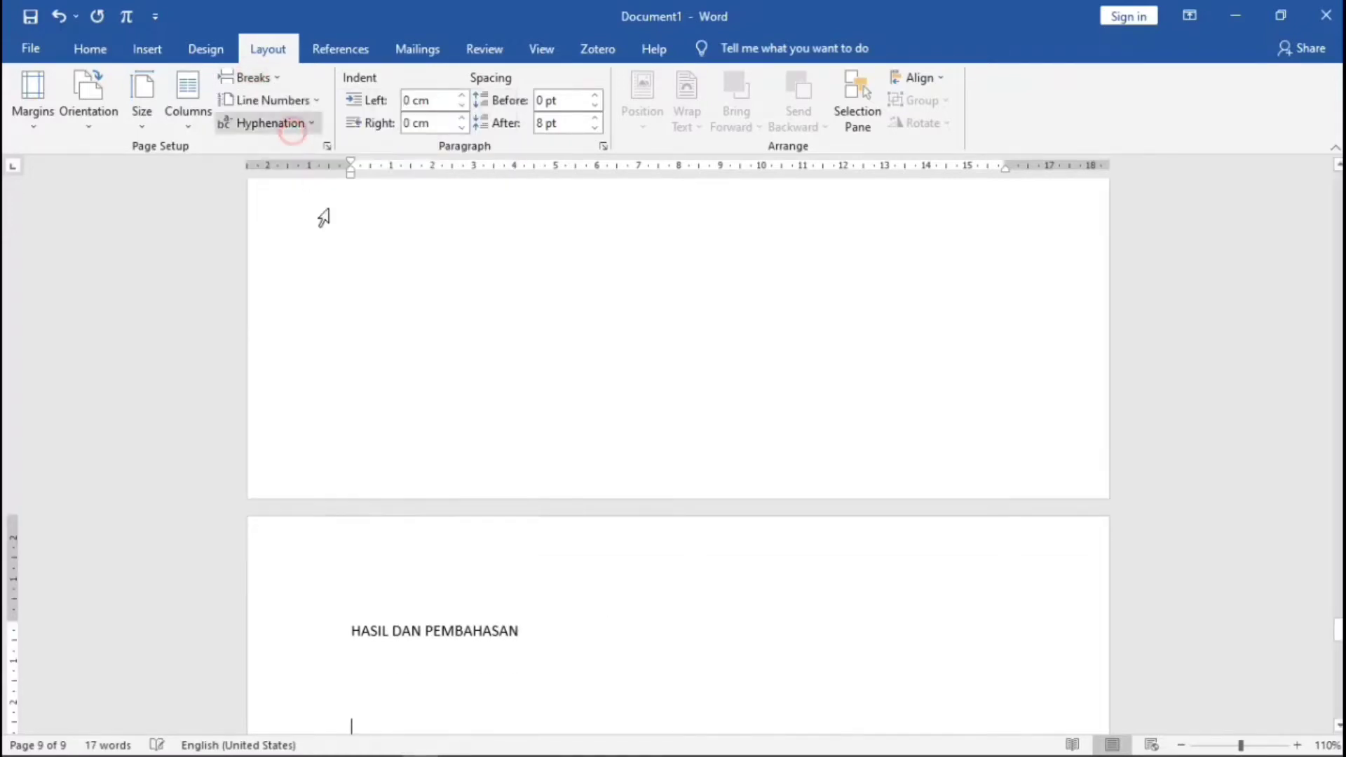
text(PENUTUP)
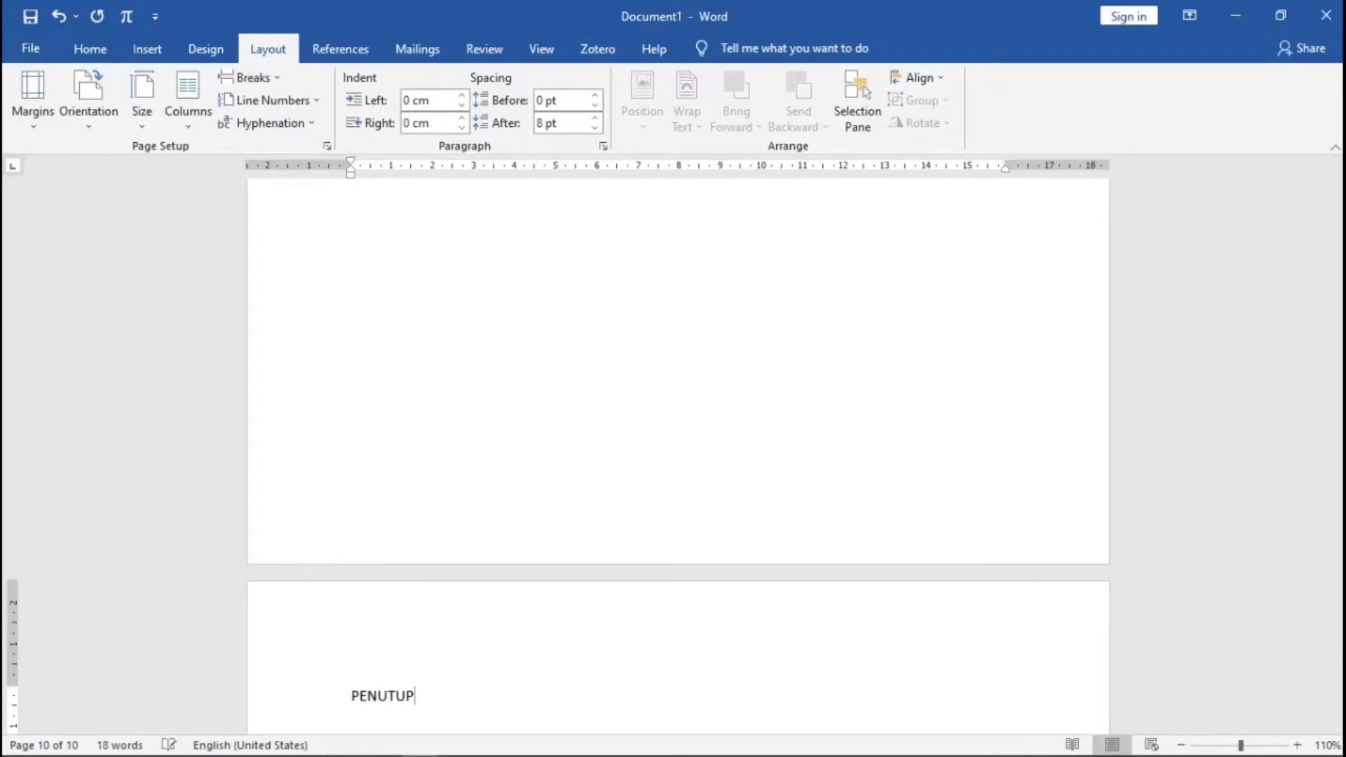
key(Return)
key(Return)
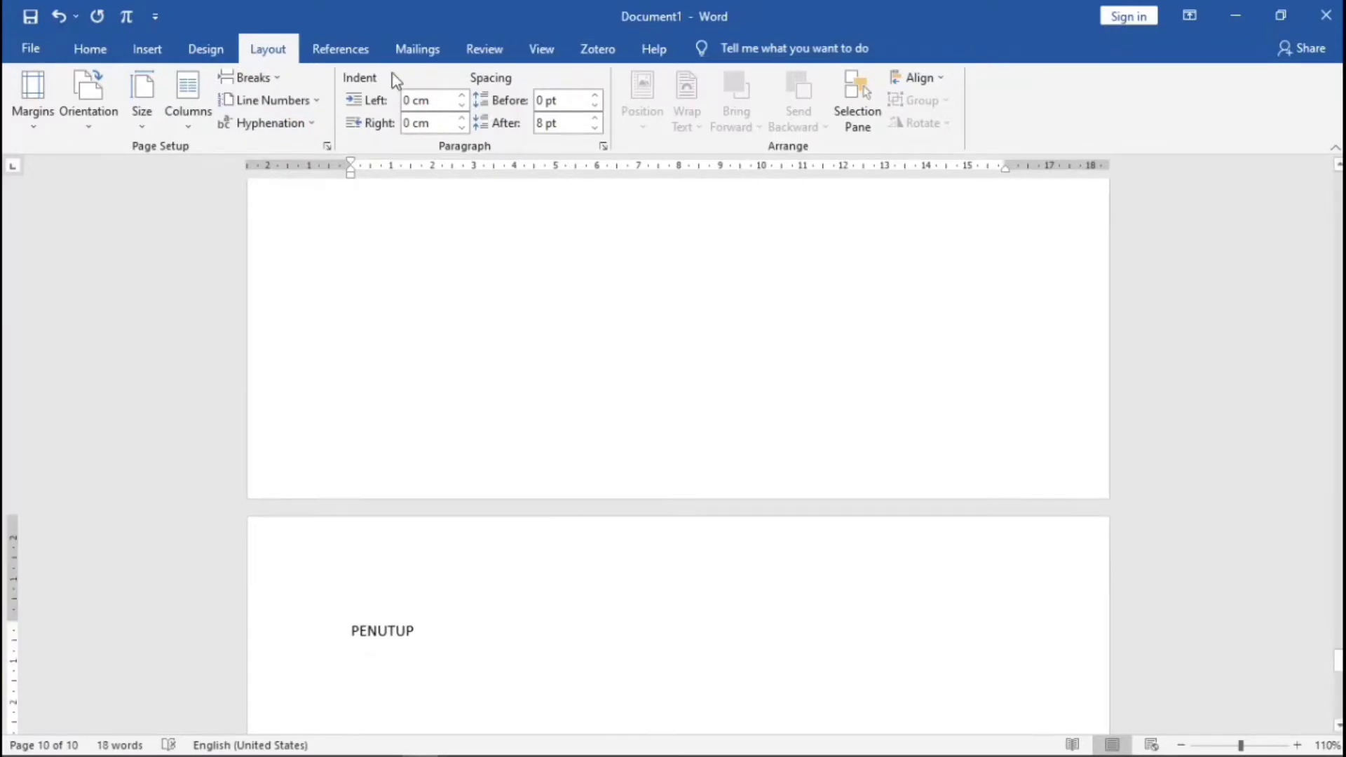
click(264, 86)
click(291, 133)
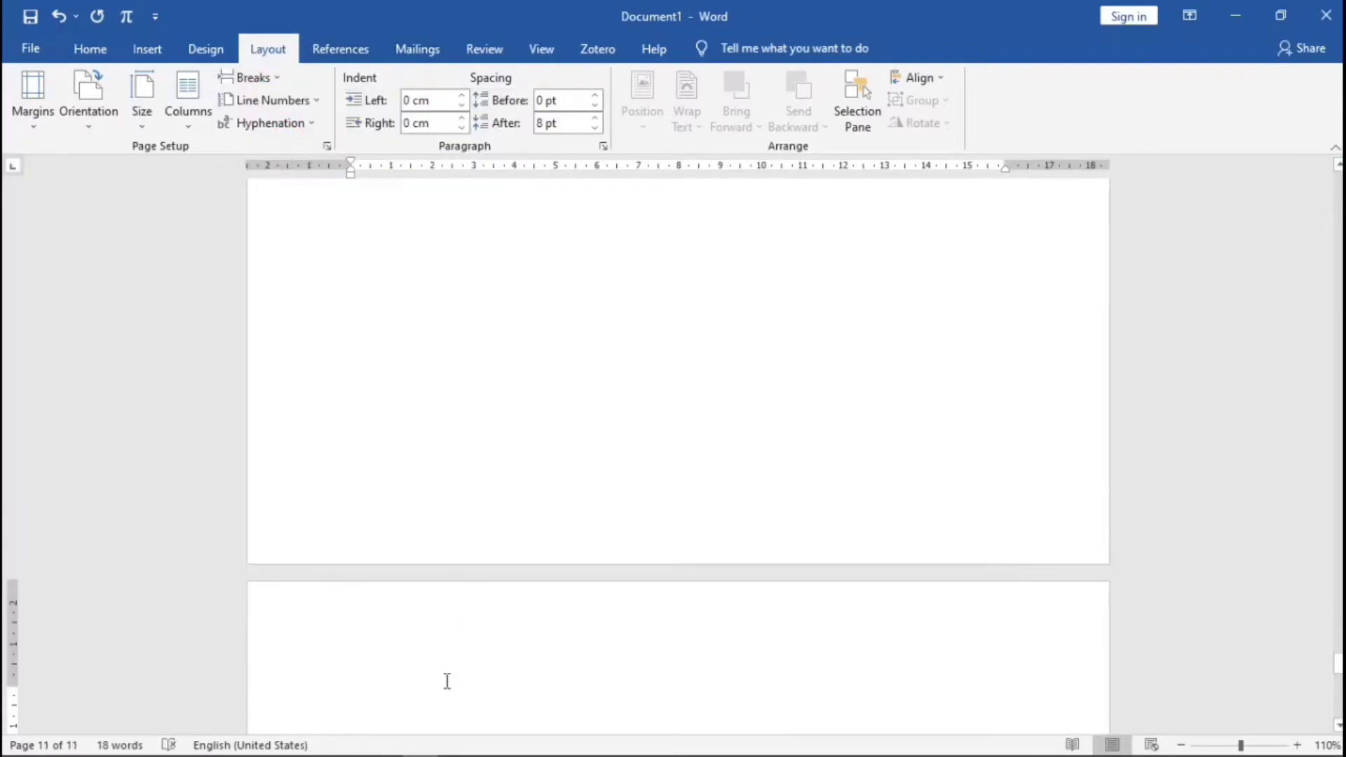
scroll(406, 538, up, 10)
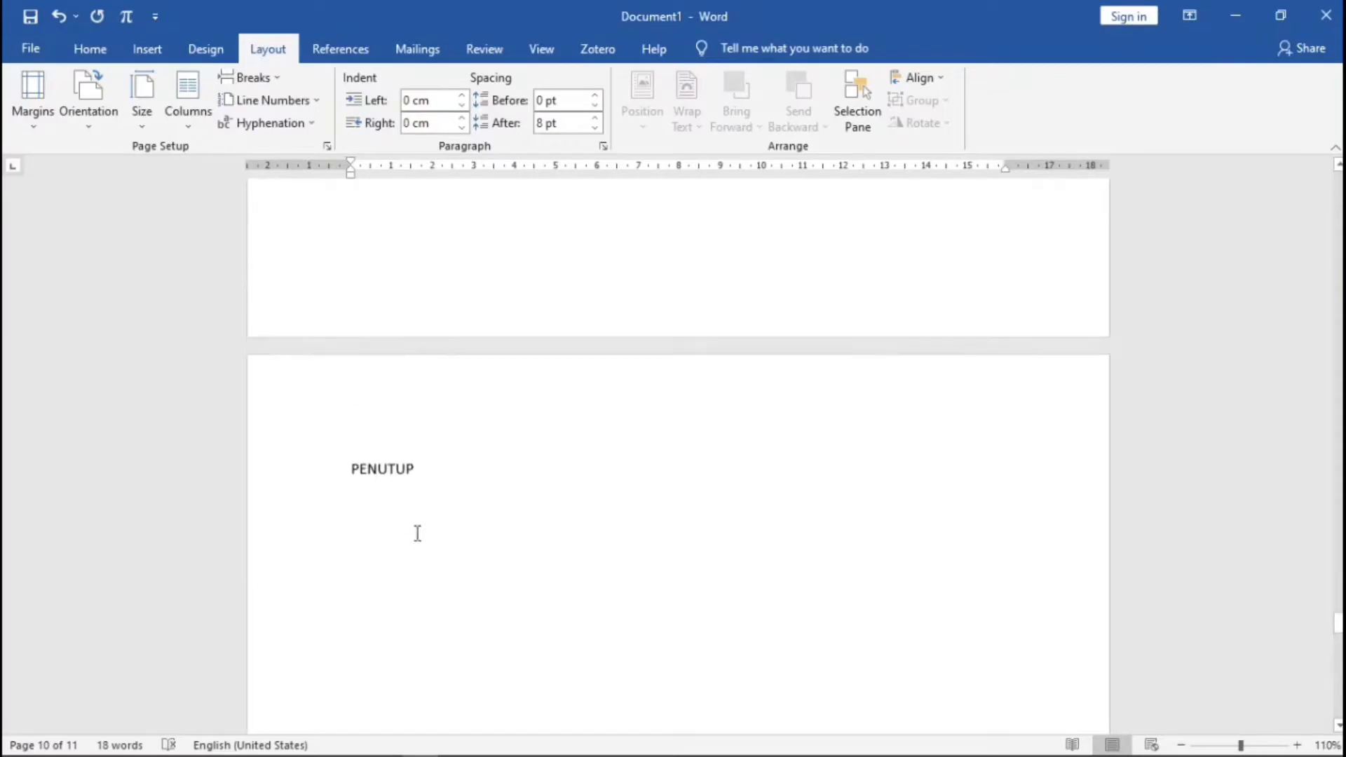
scroll(490, 476, up, 20)
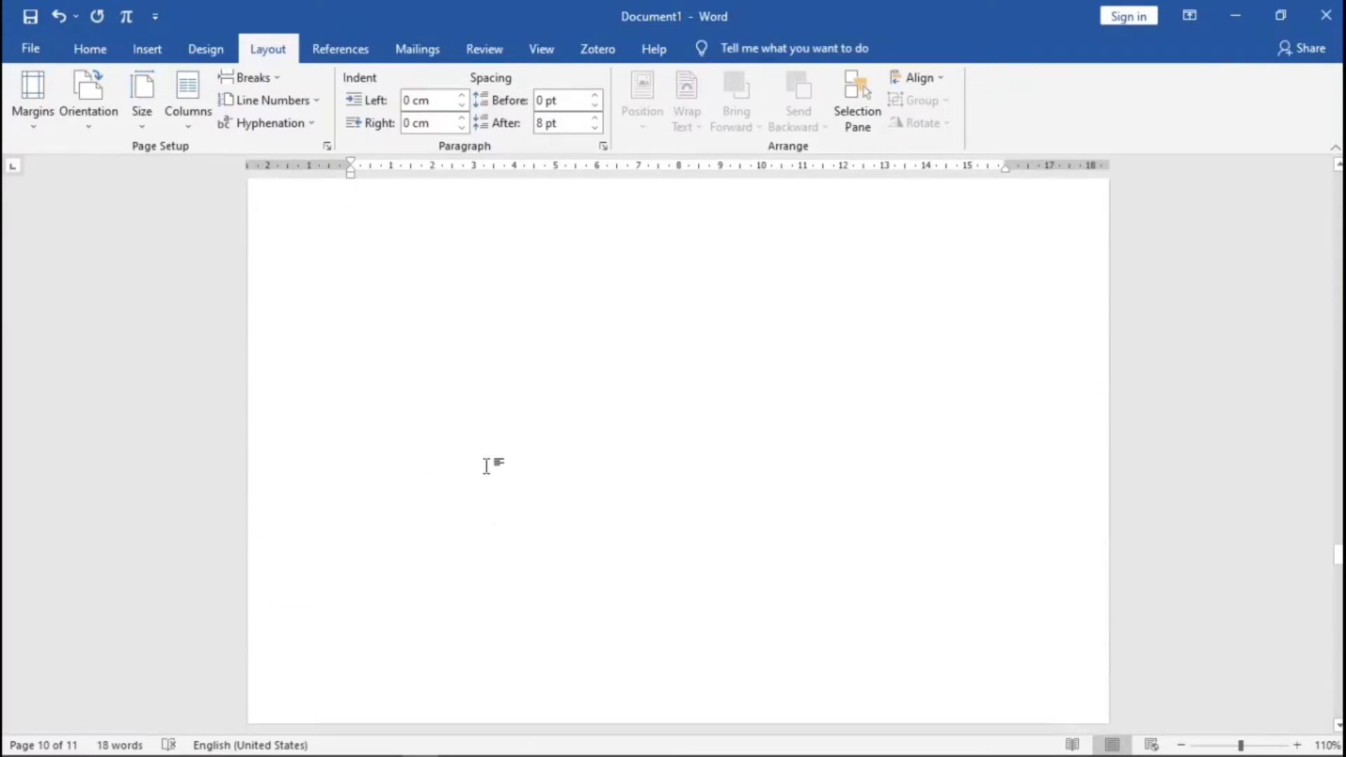
scroll(486, 466, up, 20)
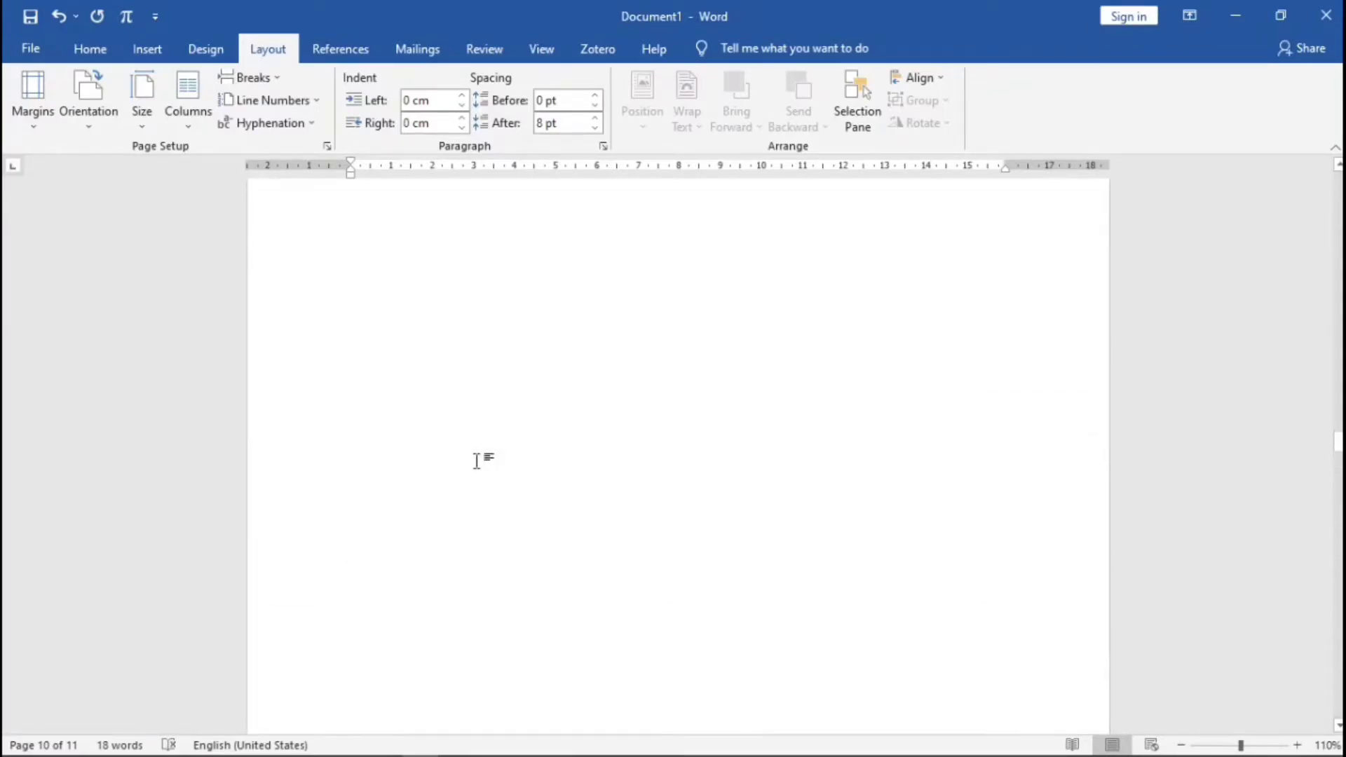
scroll(477, 460, up, 20)
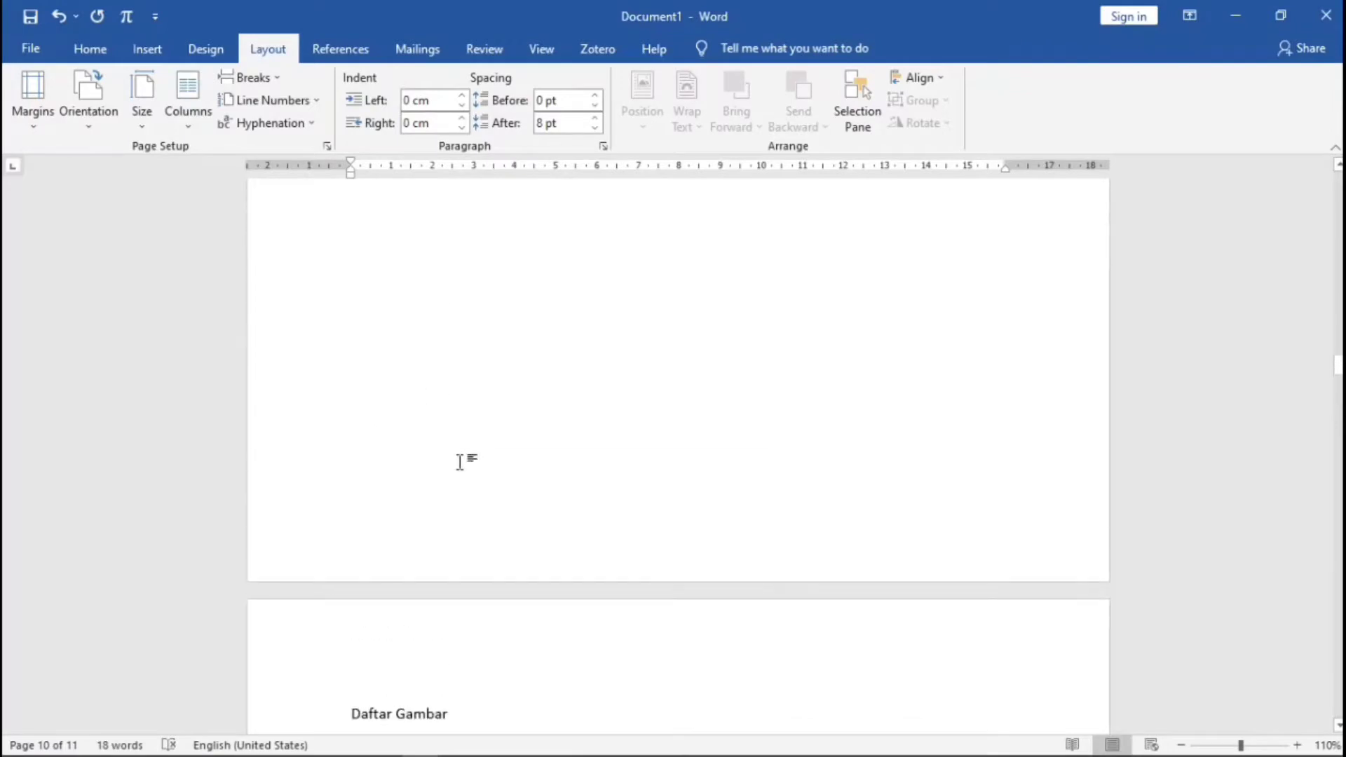
scroll(463, 463, up, 20)
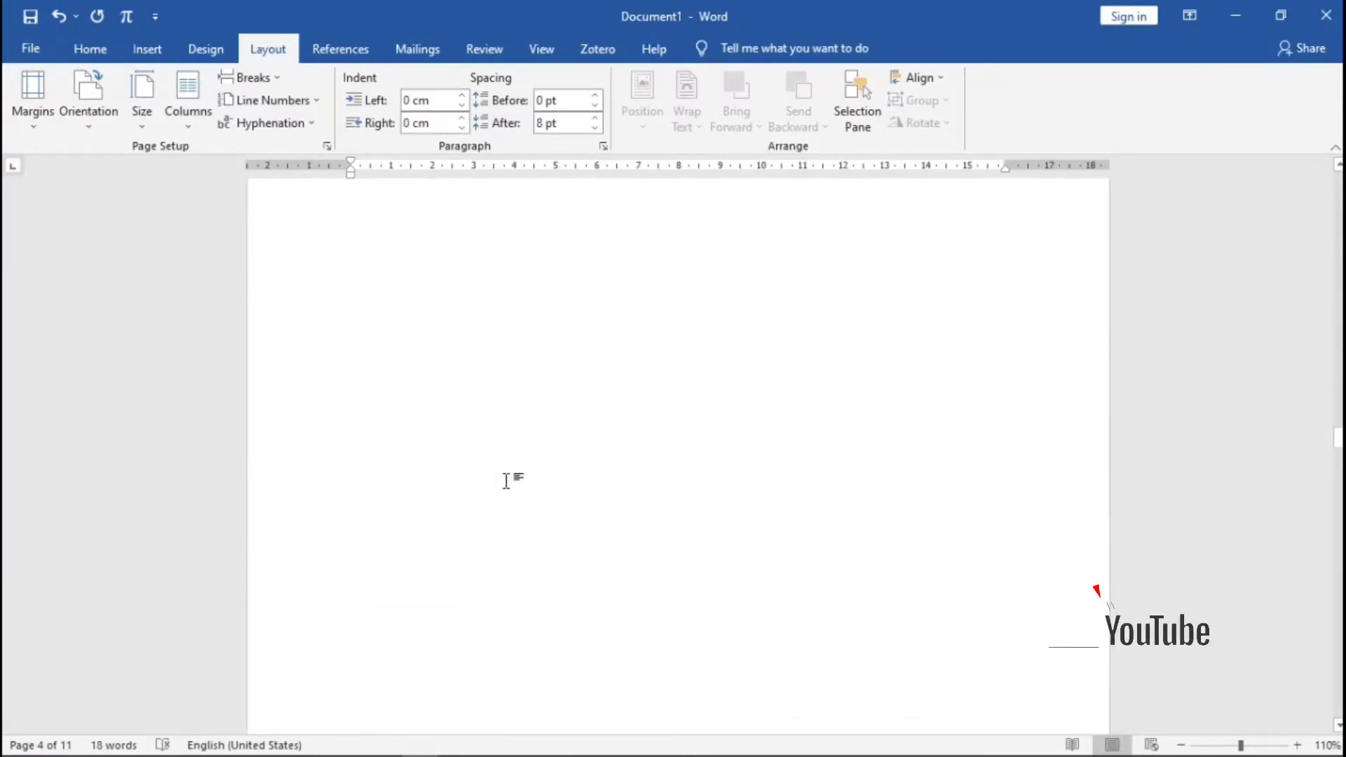
scroll(506, 481, down, 5)
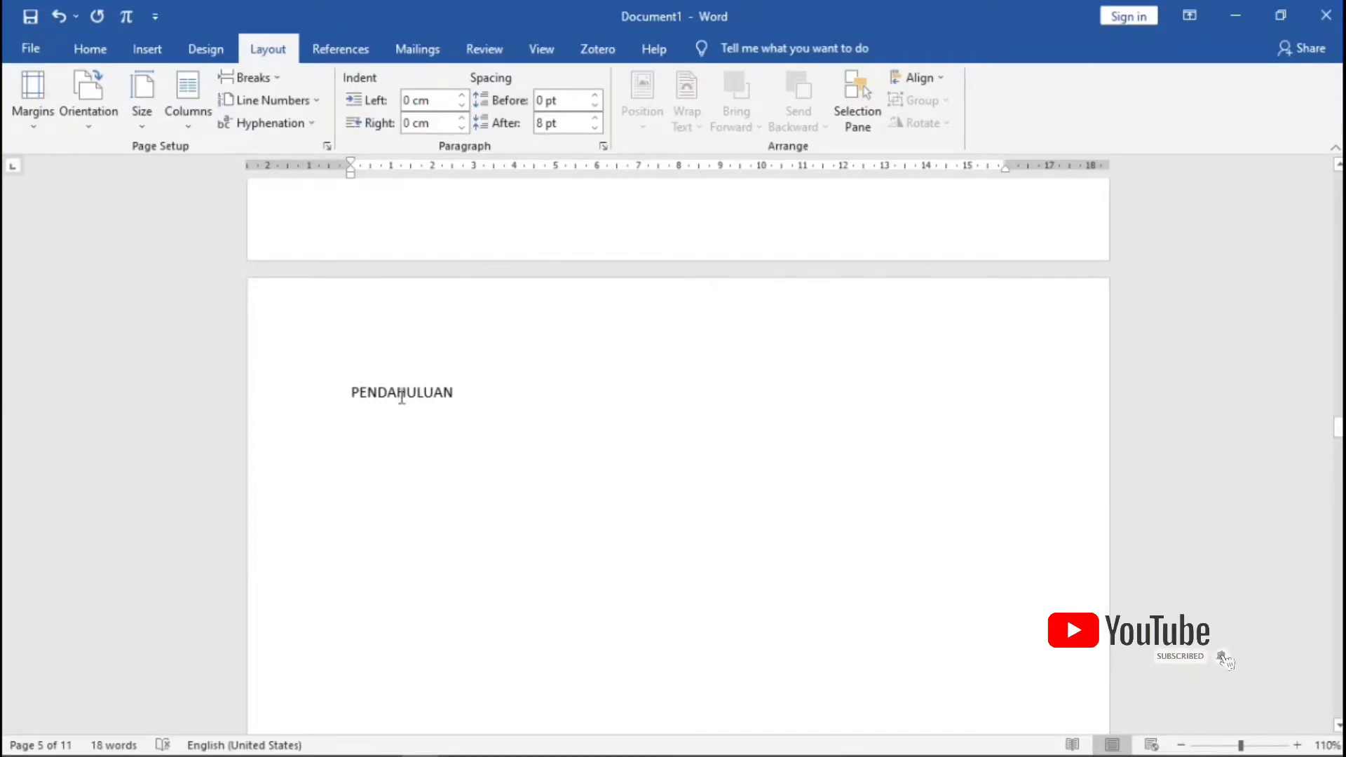
- Apply the Heading 1 style to PENDAHULUAN
click(89, 50)
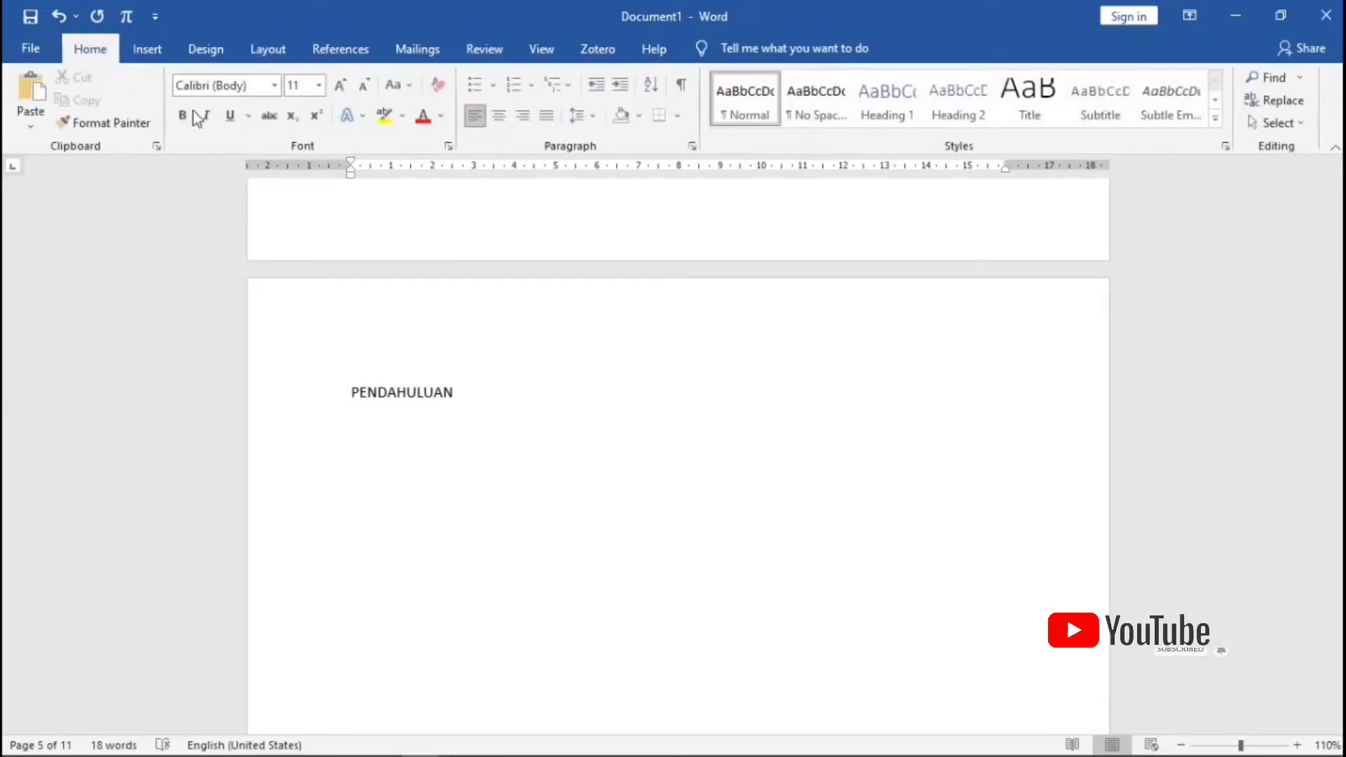
click(356, 395)
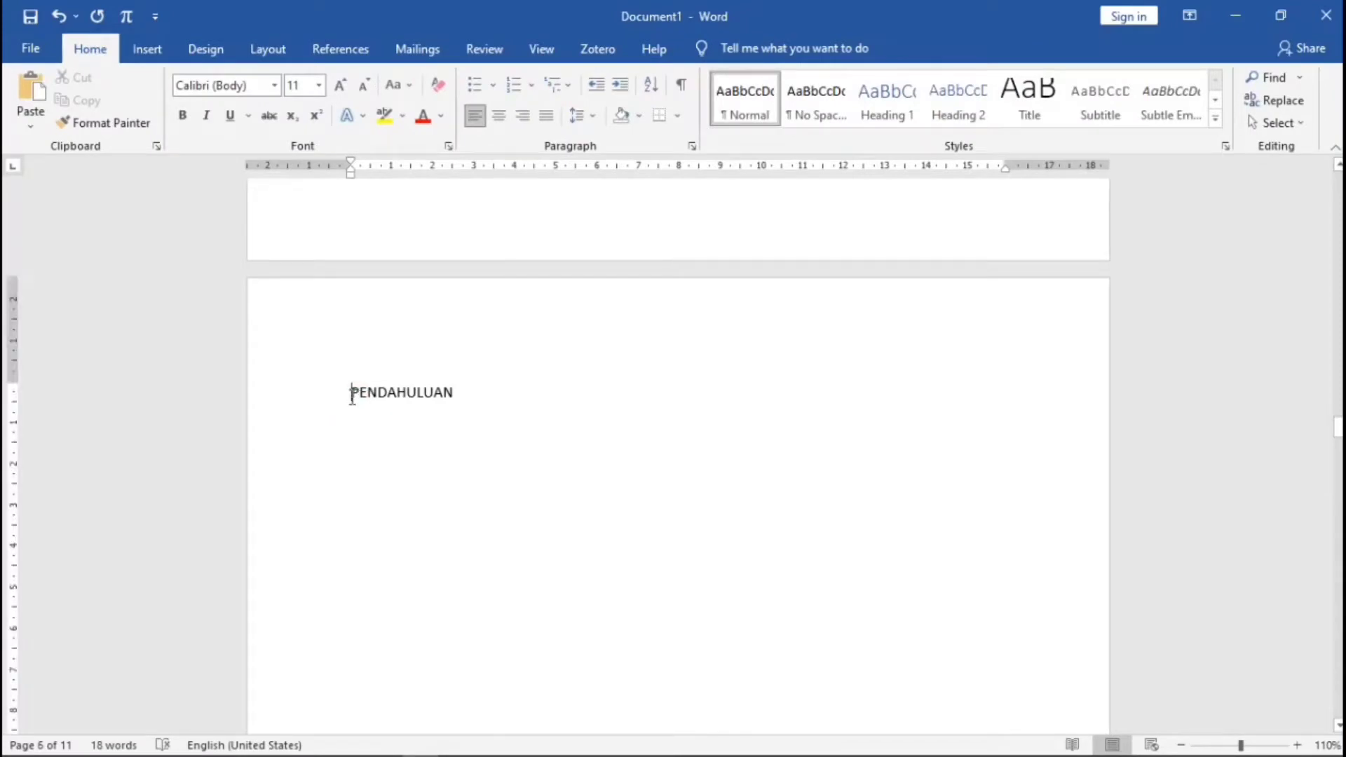
click(869, 95)
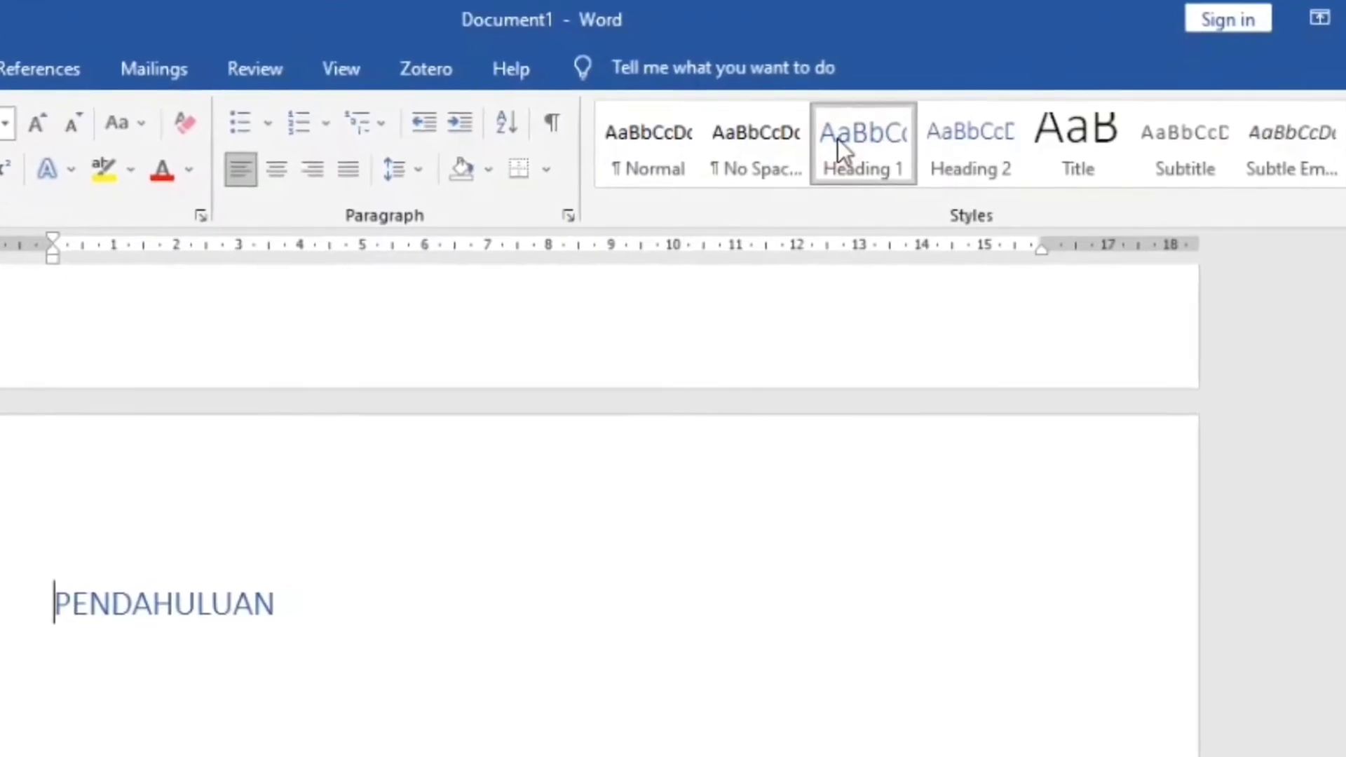
- Modify Heading 1 to Palatino Linotype 12 pt bold, Automatic colour, 1.5 line spacing
right_click(837, 138)
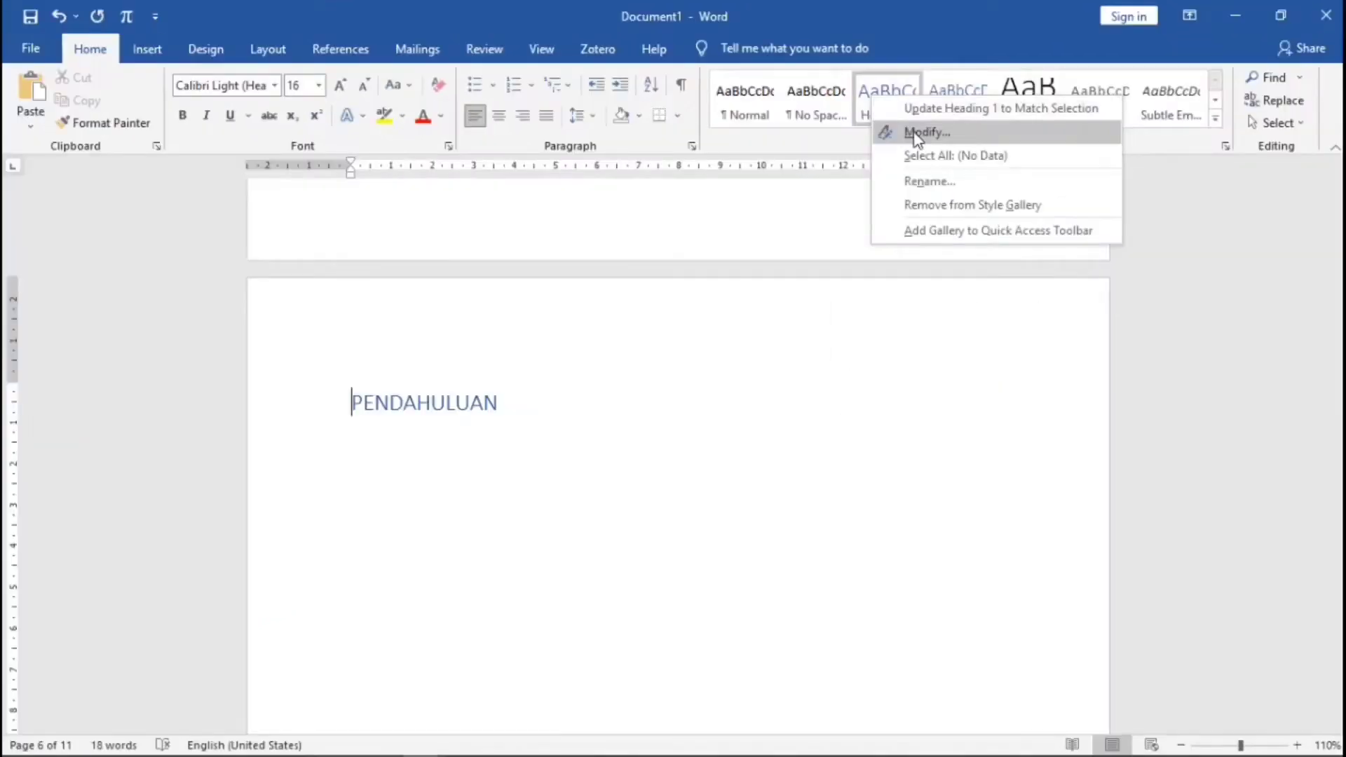
click(917, 133)
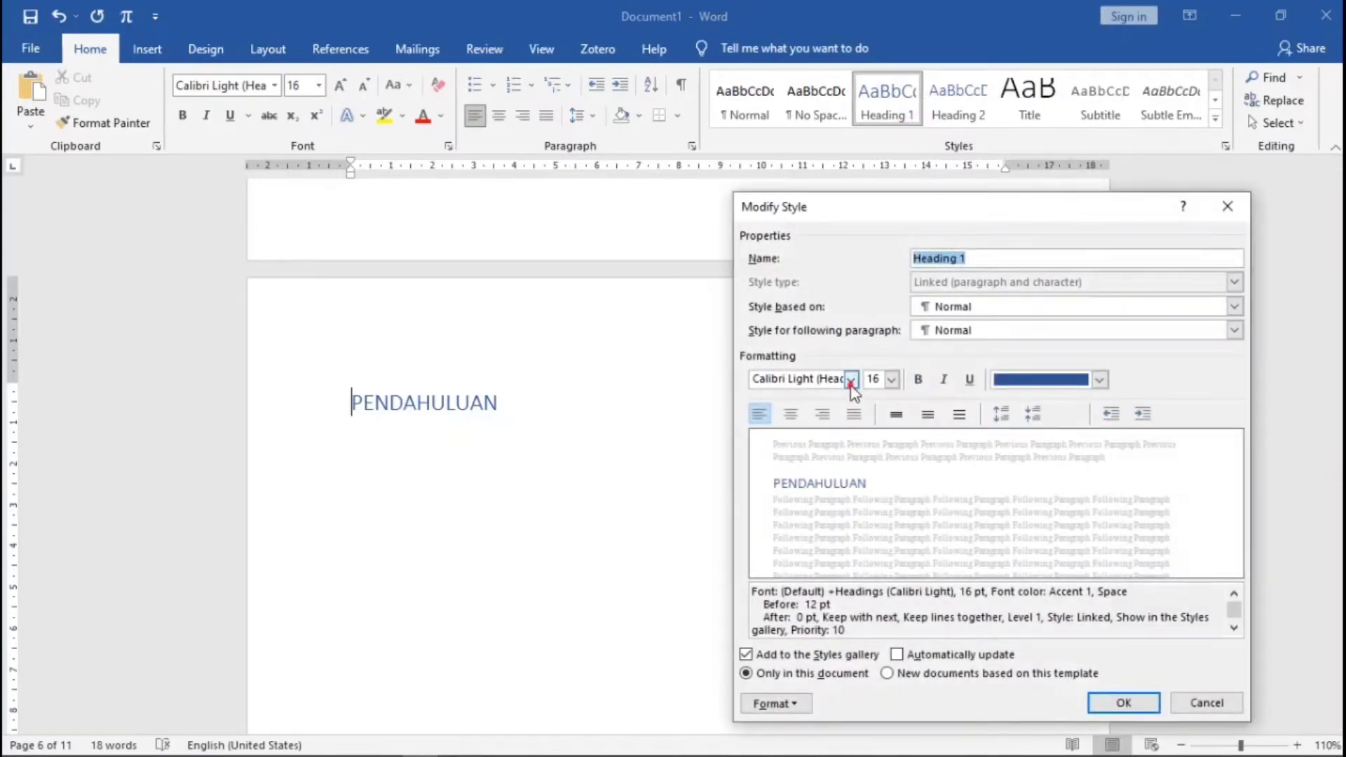
click(851, 381)
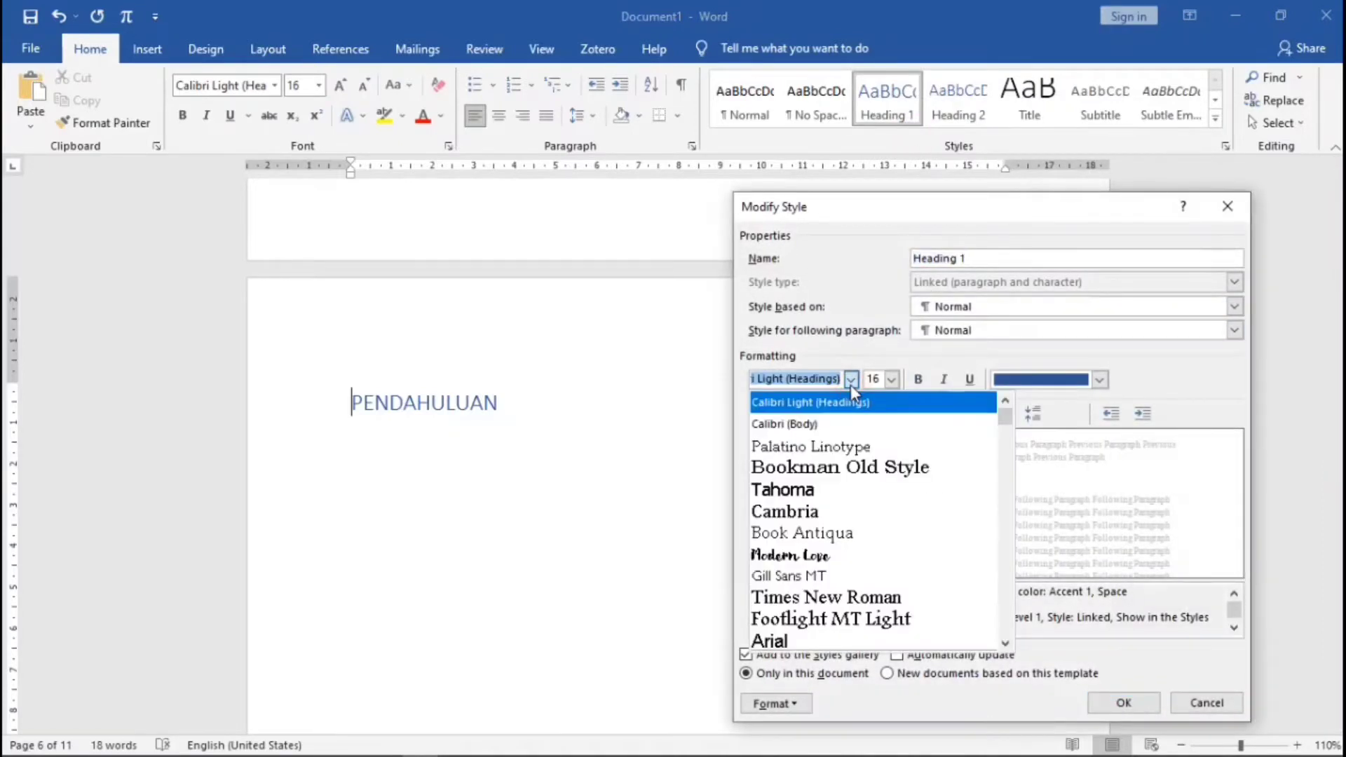
click(818, 448)
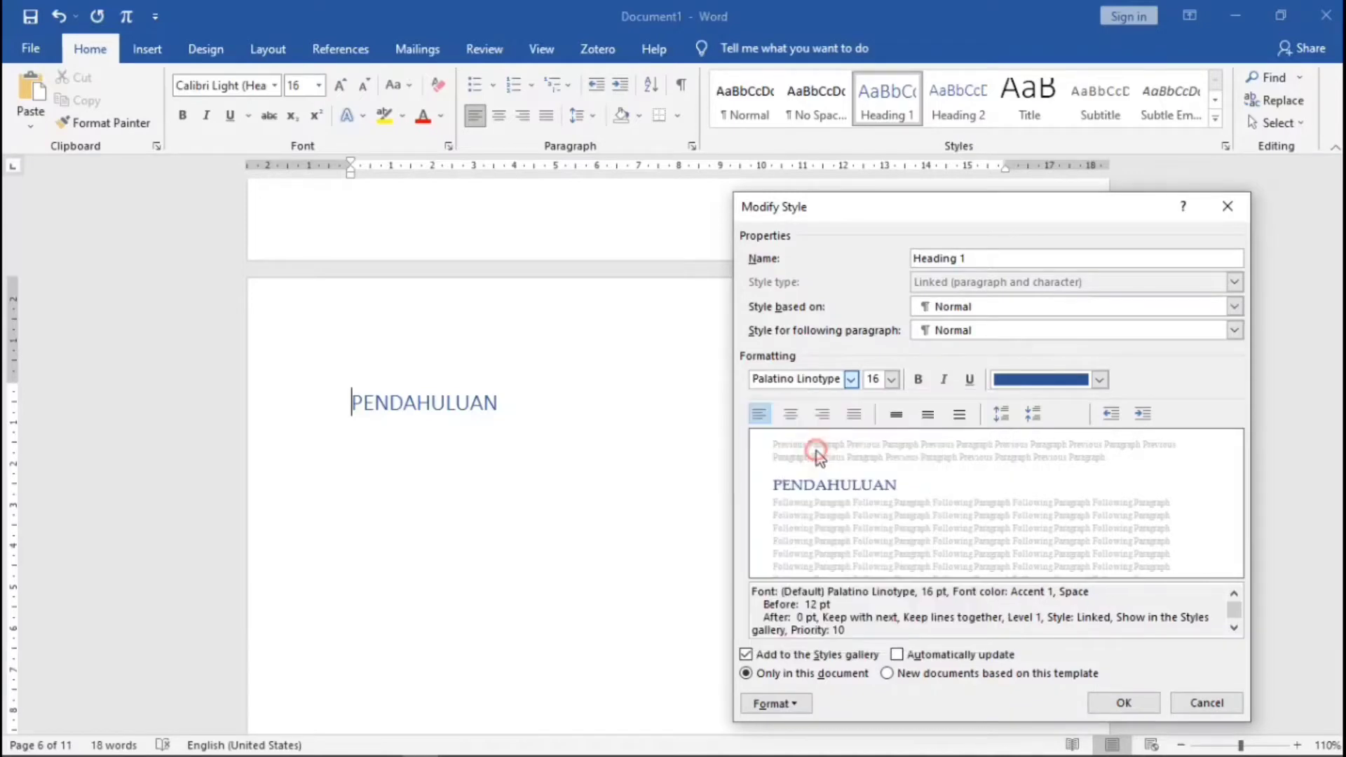
click(891, 380)
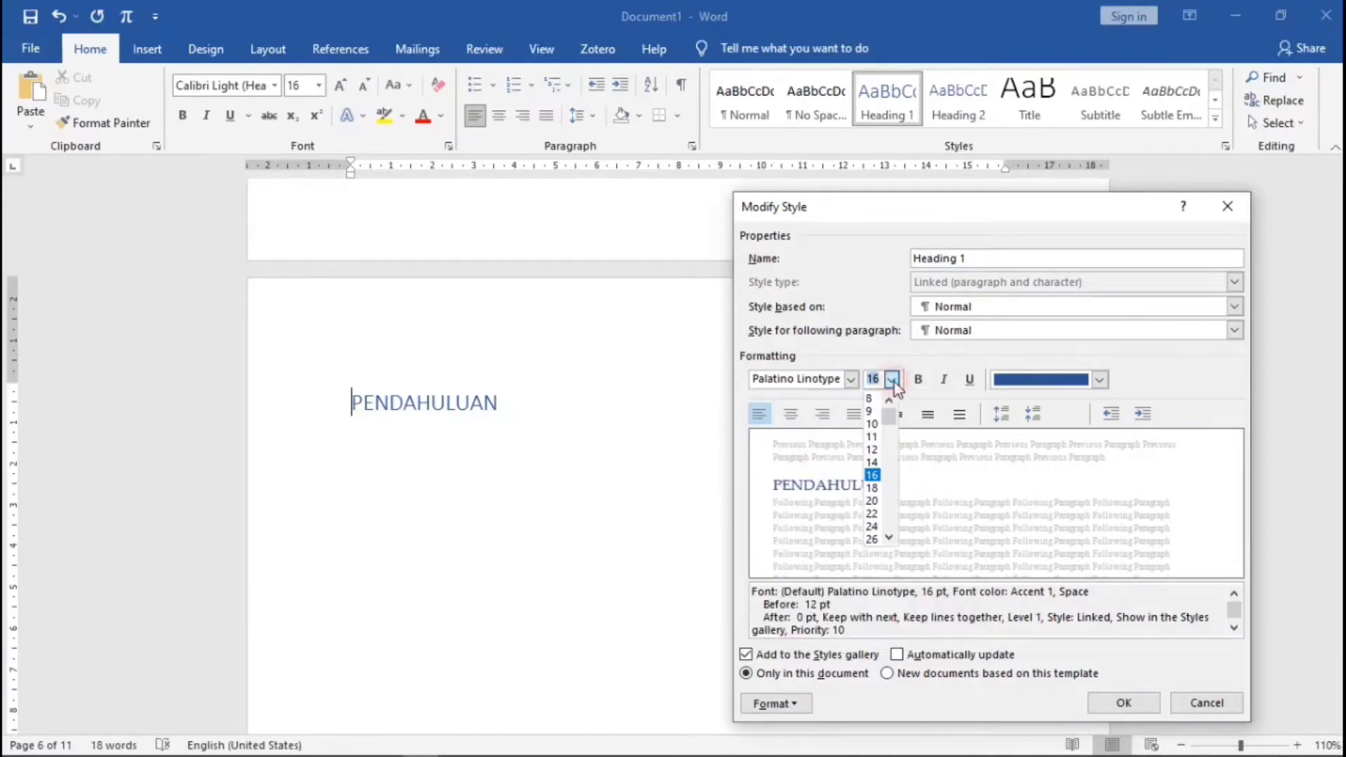
click(873, 450)
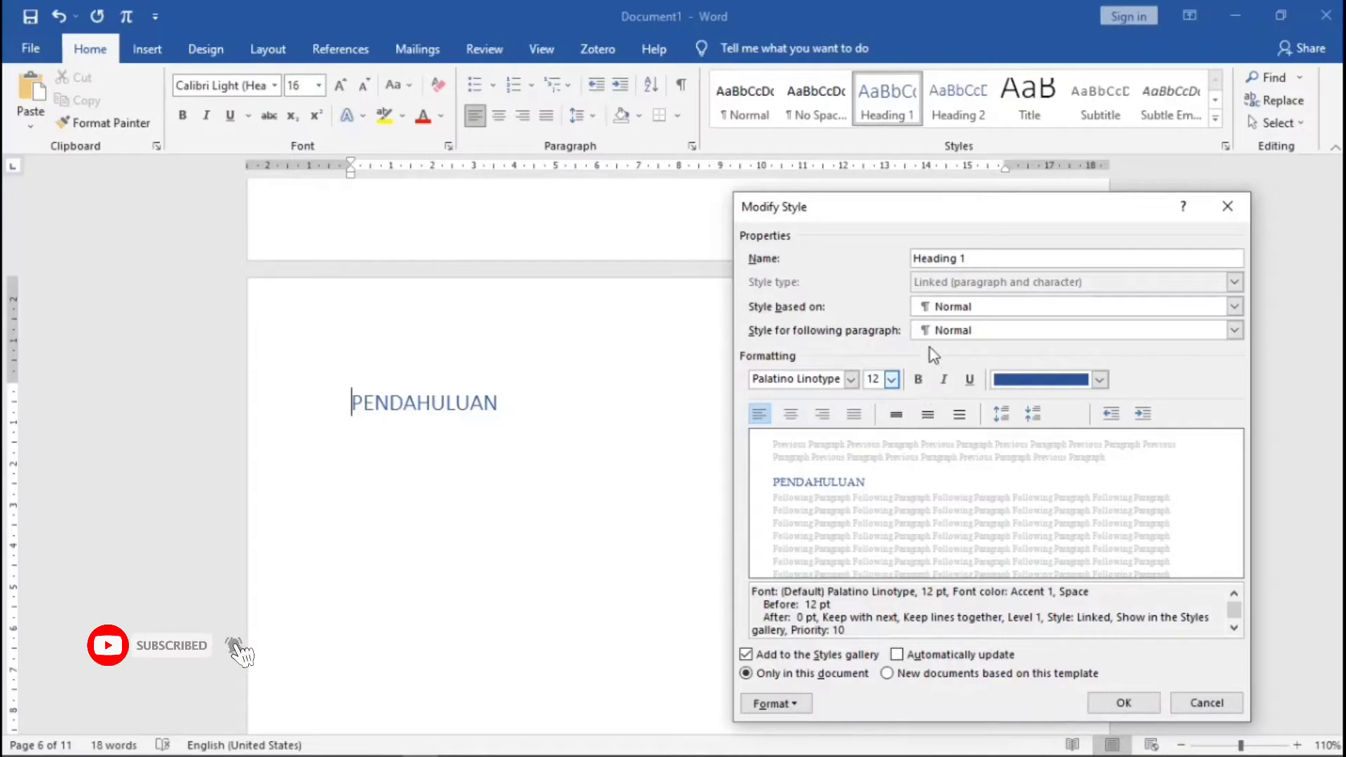
click(919, 380)
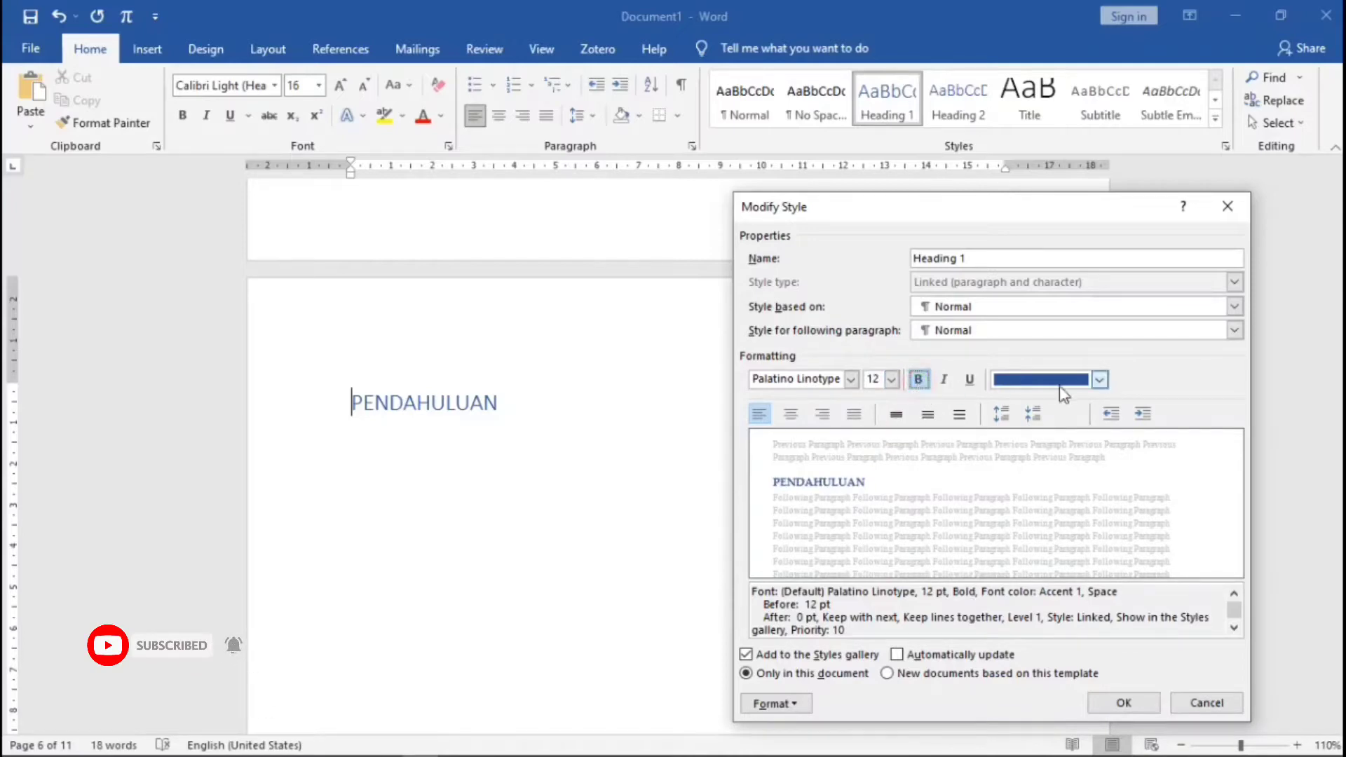
click(1099, 379)
click(1062, 403)
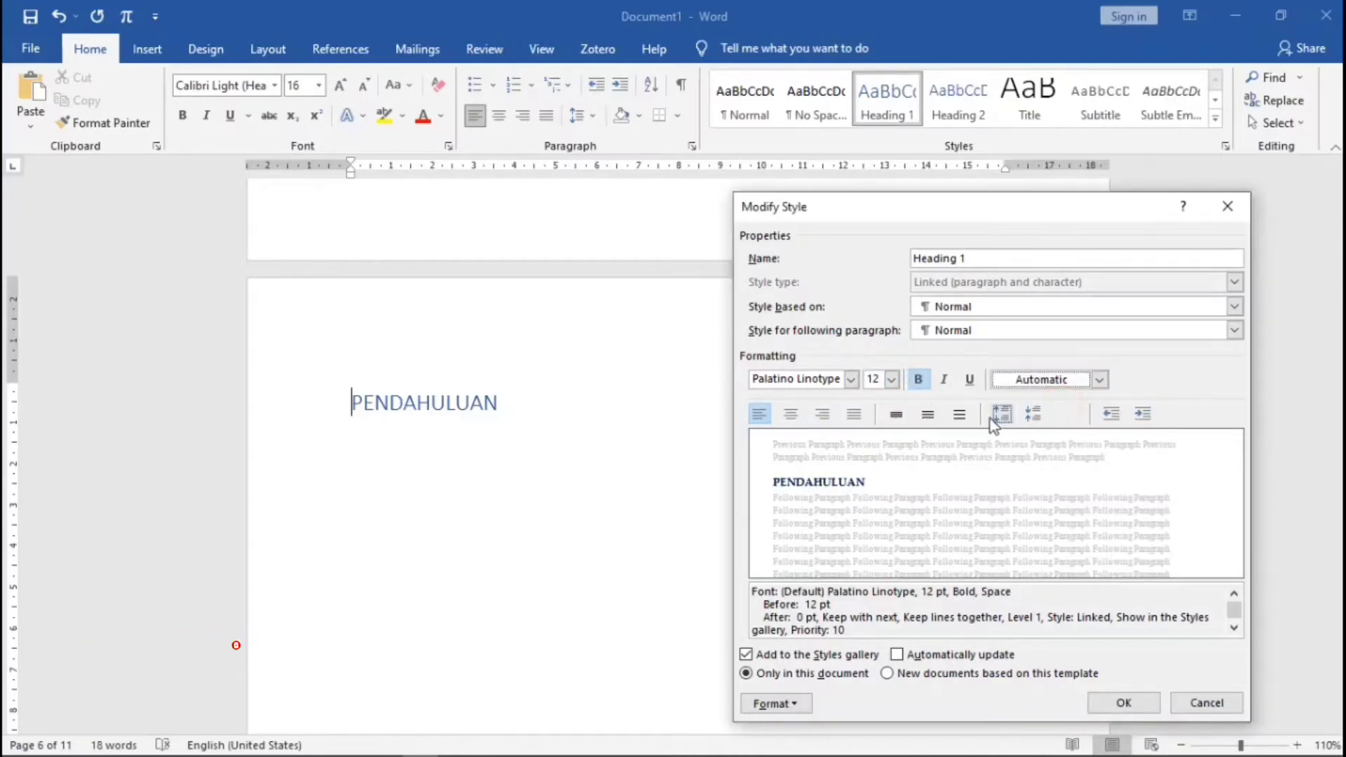
click(927, 416)
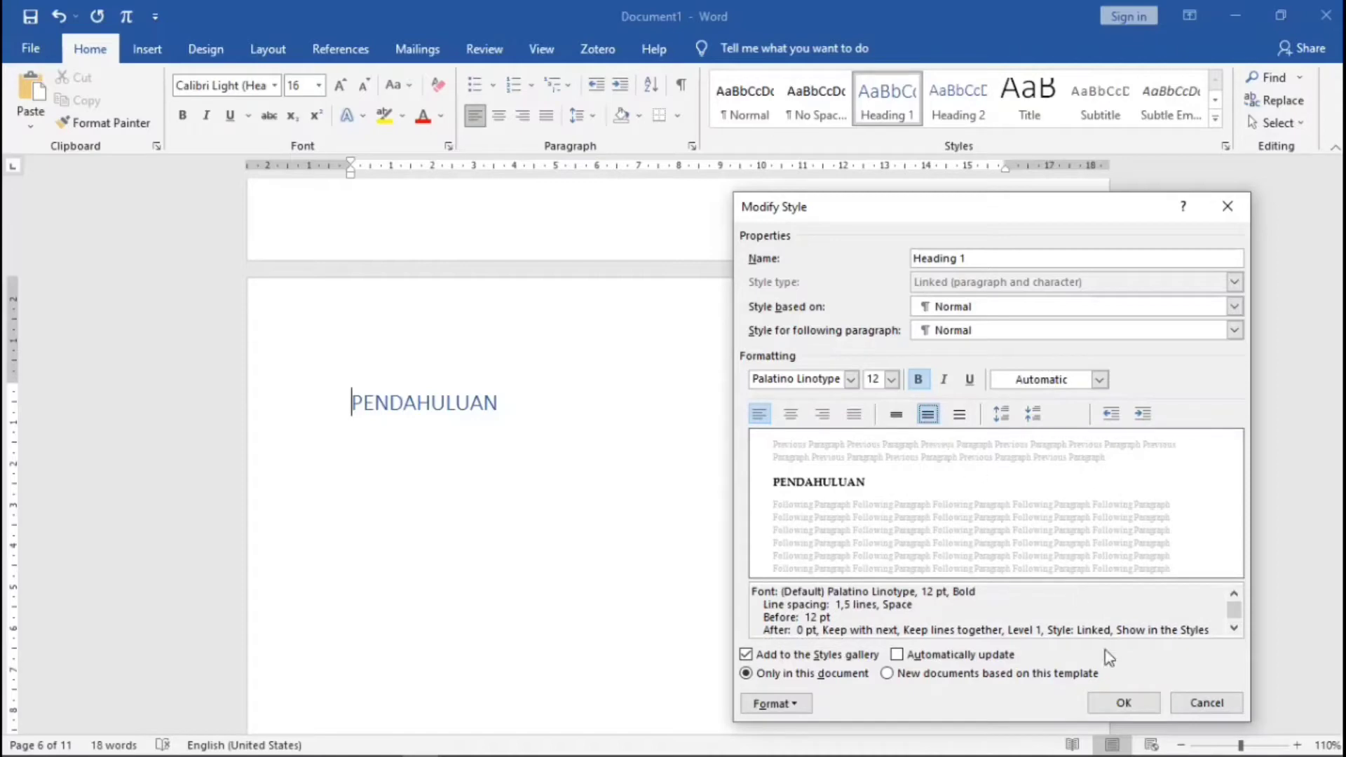
click(1116, 705)
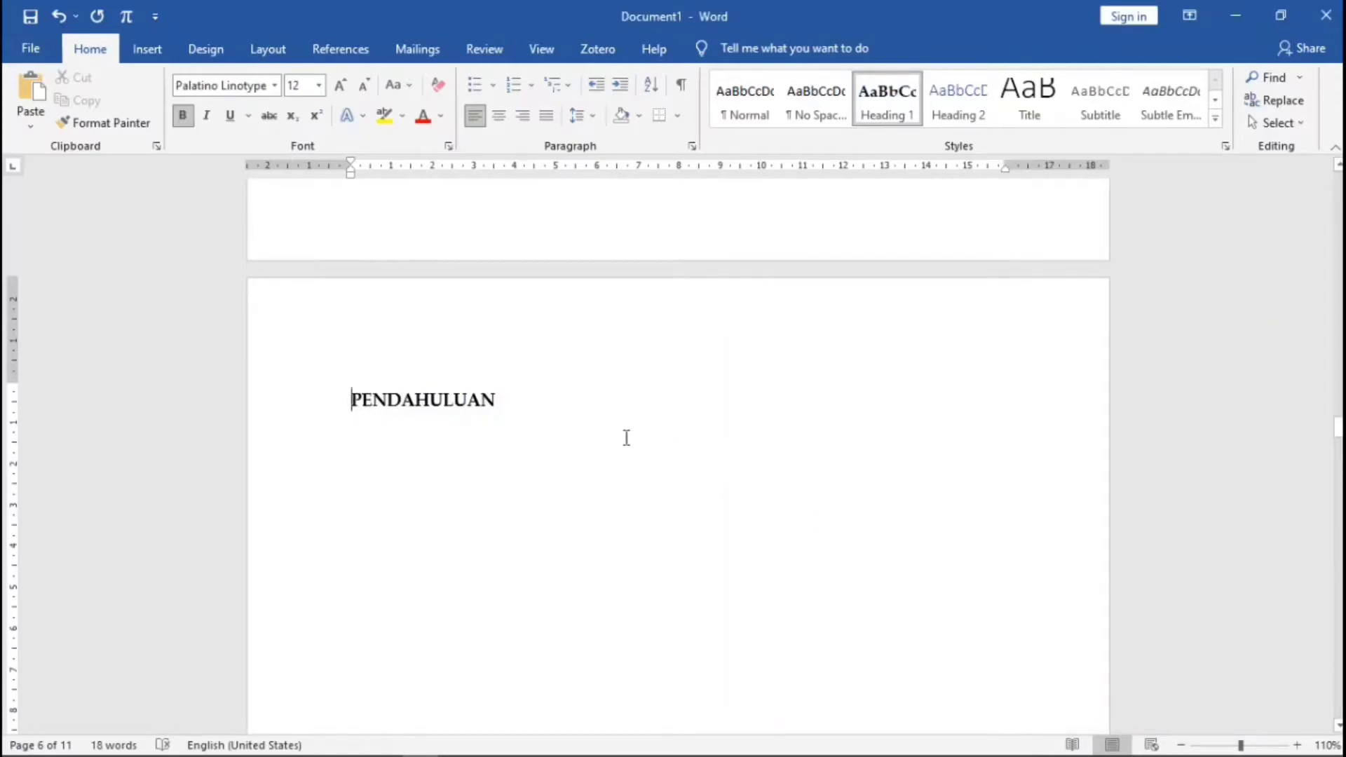
- Apply Heading 1 to KAJIAN PUSTAKA and METODE PENELITIAN
scroll(626, 438, down, 10)
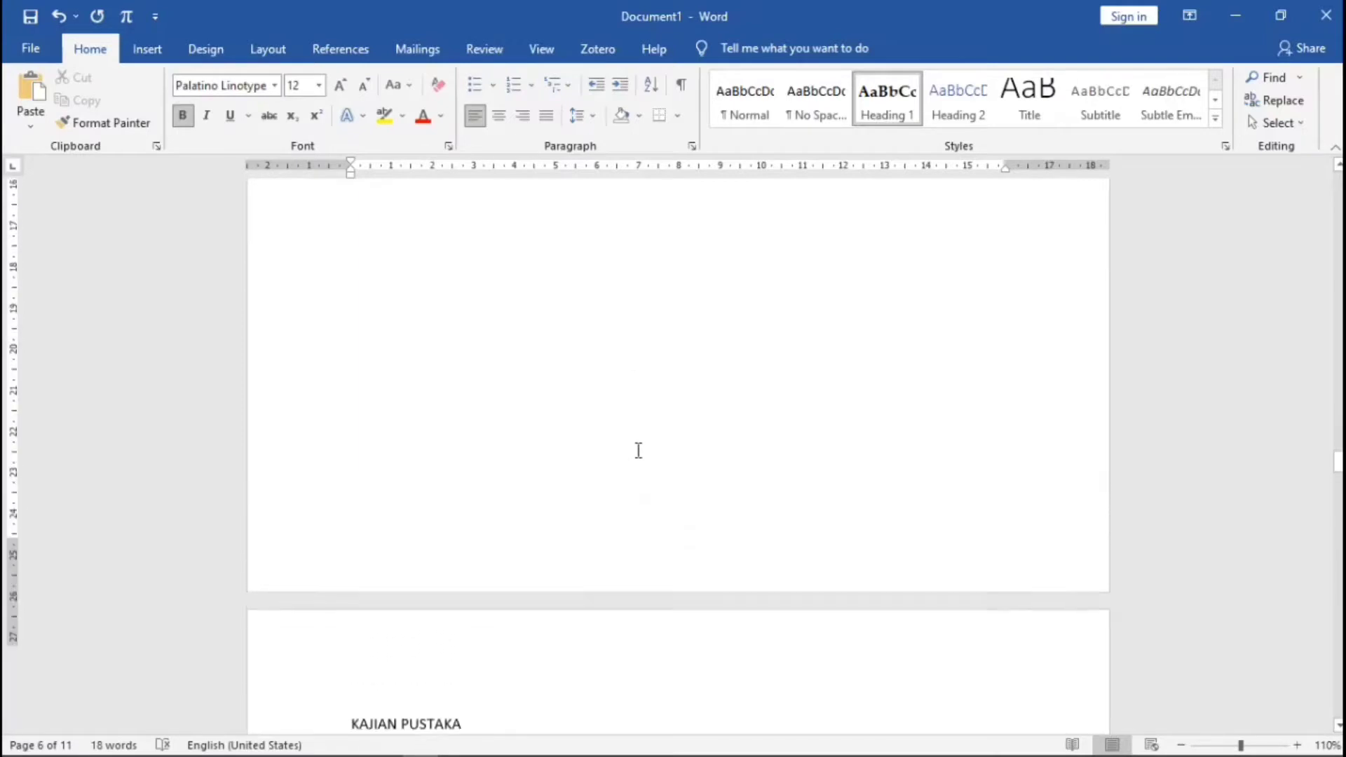
scroll(638, 450, up, 8)
scroll(639, 450, down, 4)
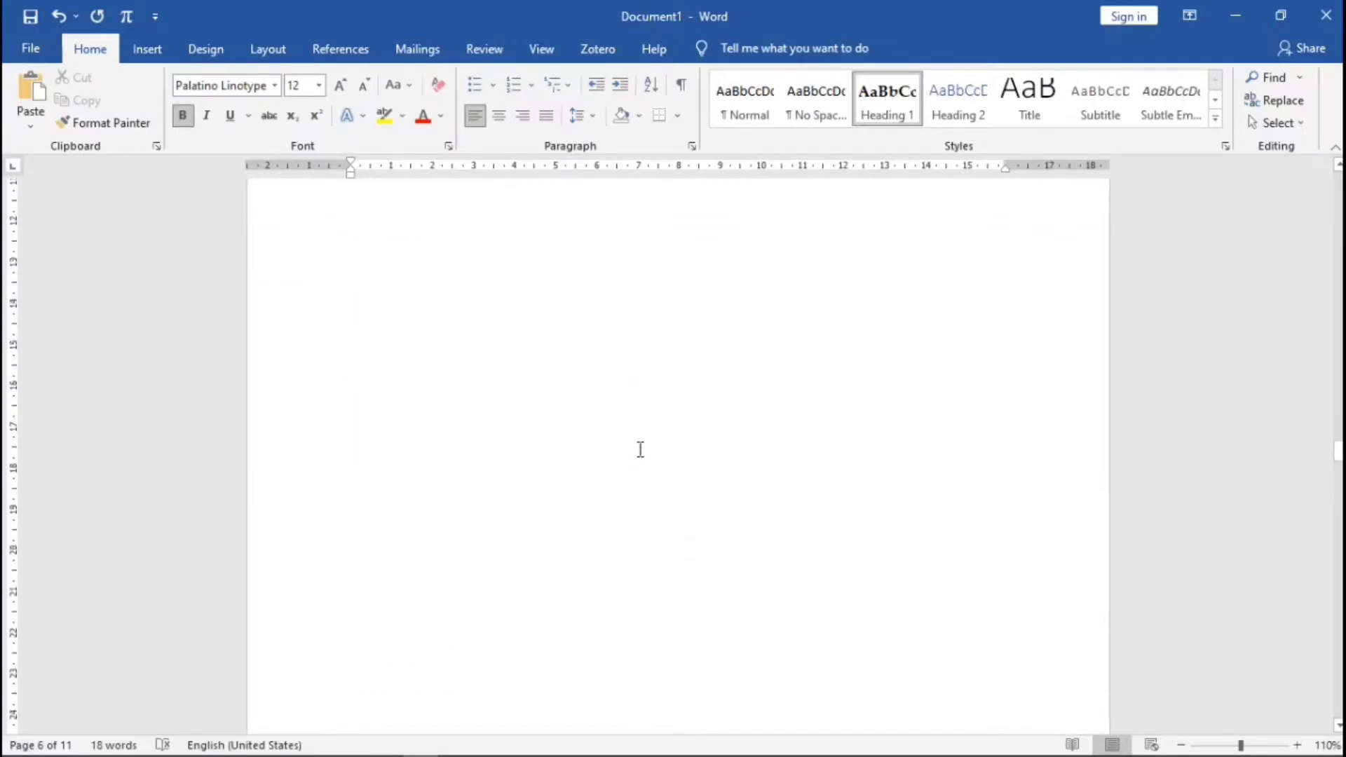
scroll(640, 449, down, 4)
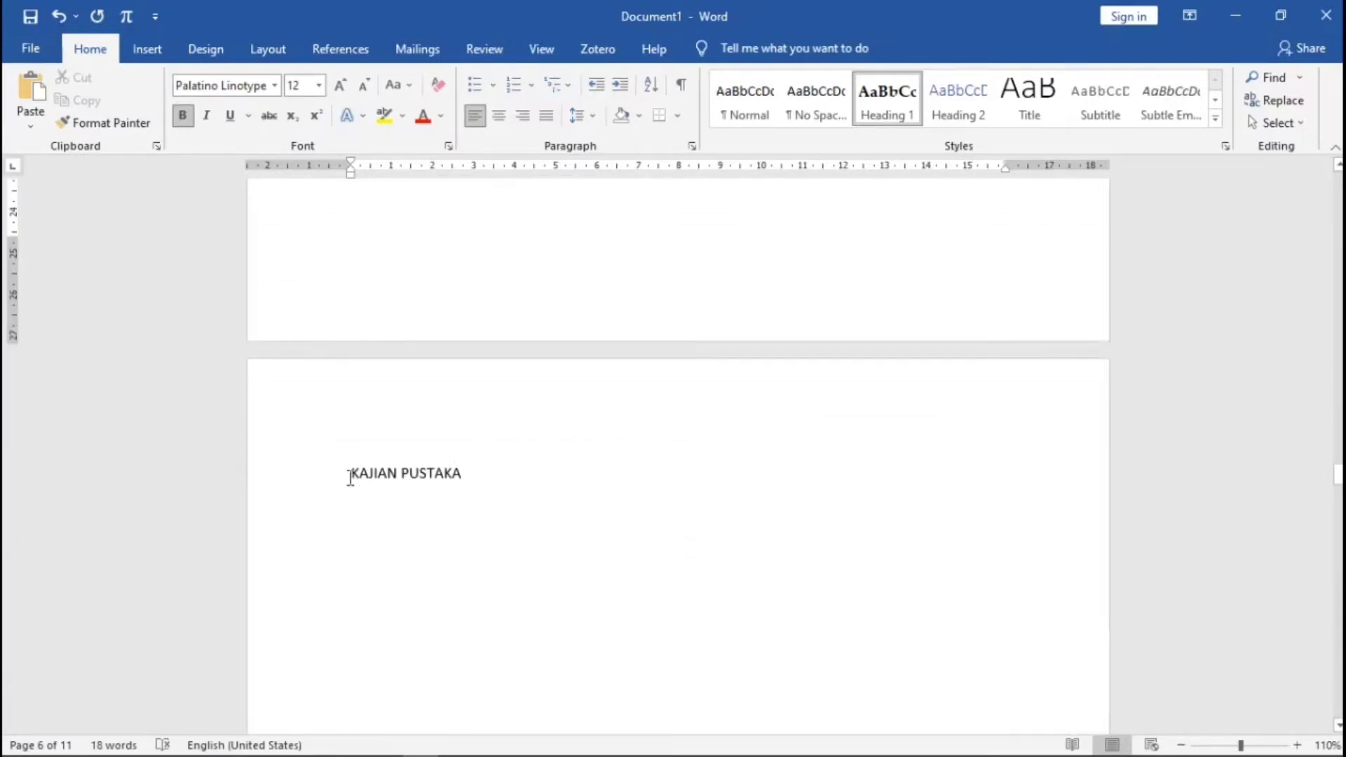
click(349, 477)
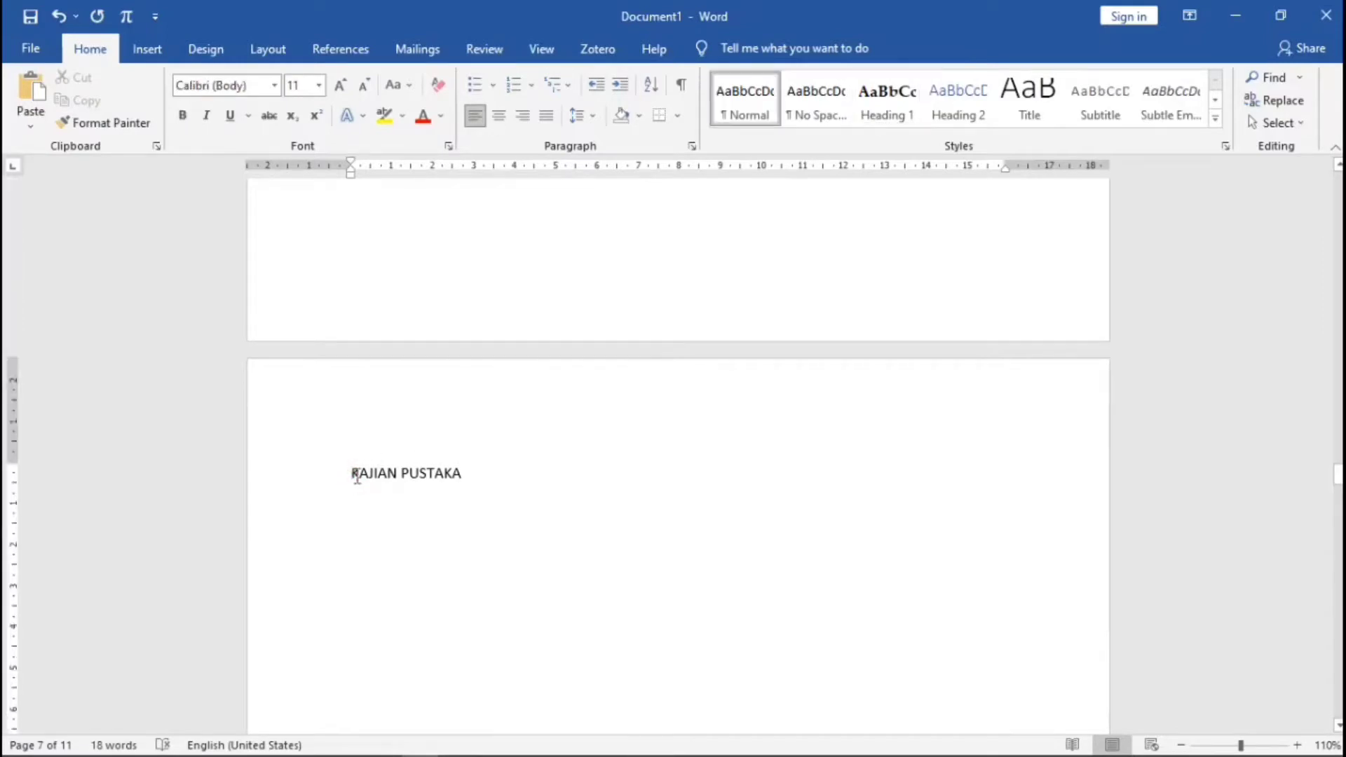
click(871, 111)
scroll(599, 483, down, 15)
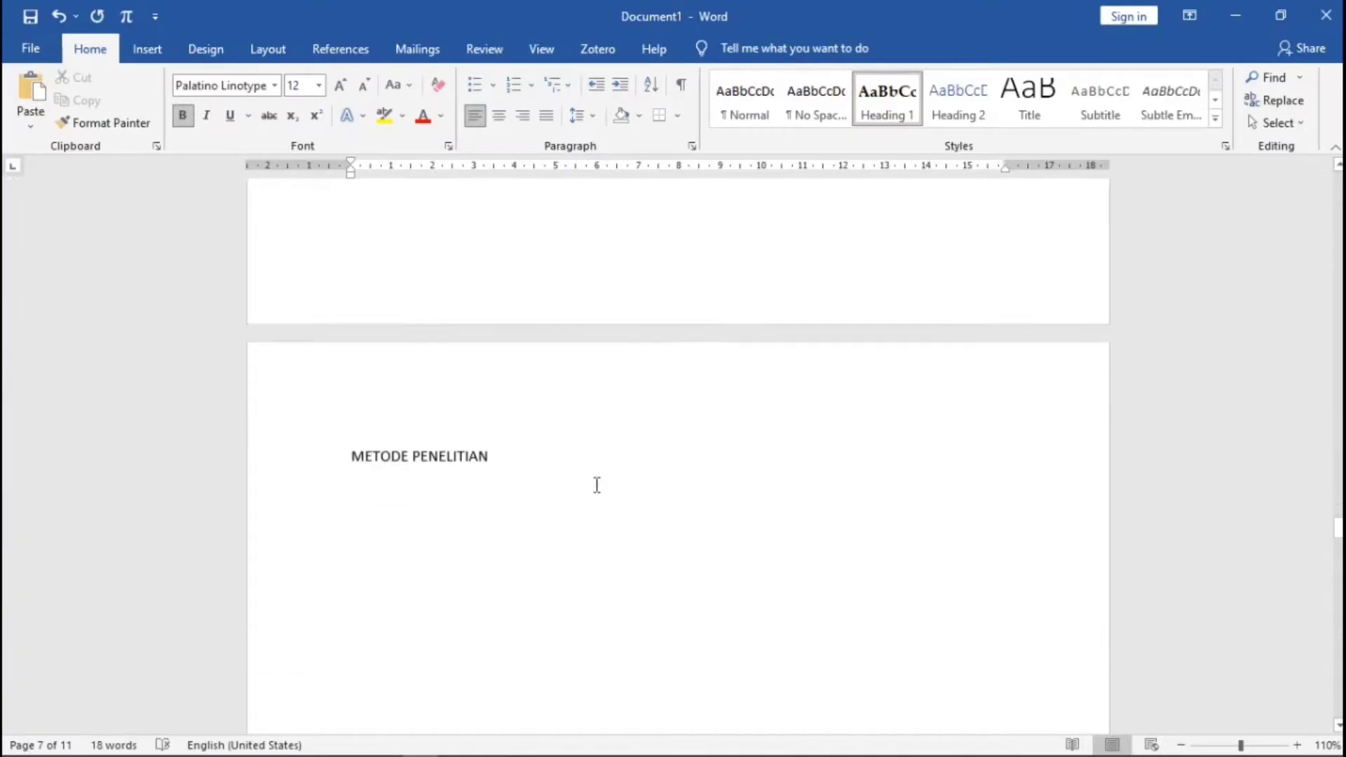
click(348, 303)
click(869, 111)
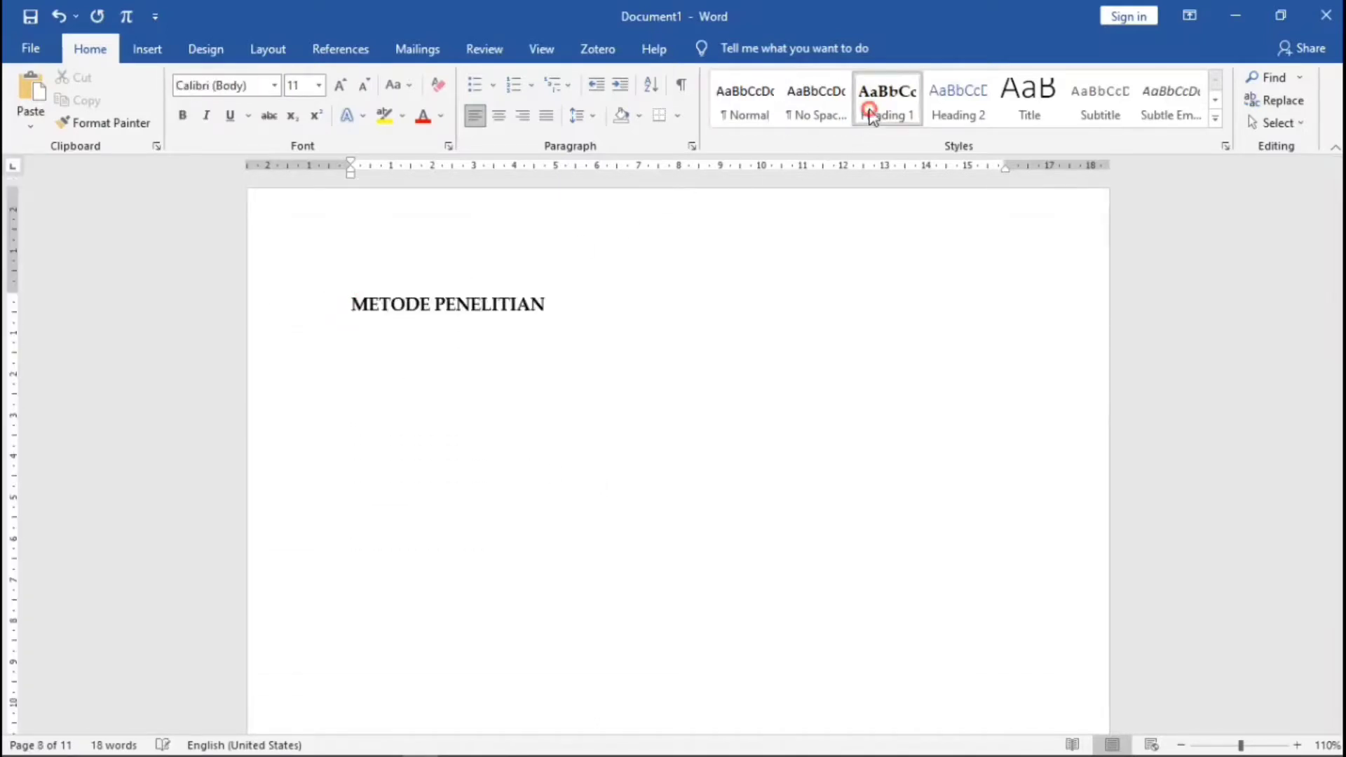
- Apply Heading 1 to HASIL DAN PEMBAHASAN and PENUTUP
scroll(751, 456, down, 5)
scroll(668, 484, down, 3)
click(351, 484)
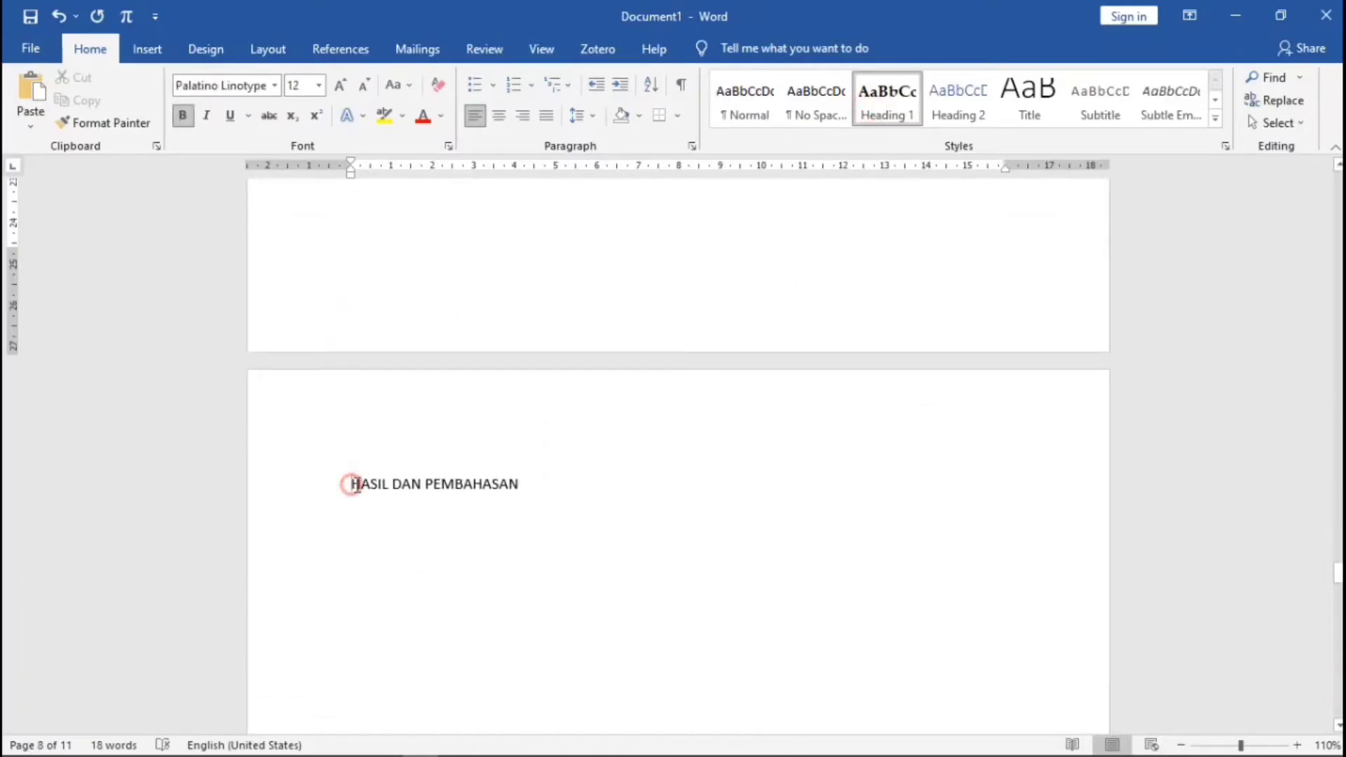
click(893, 114)
scroll(766, 415, down, 15)
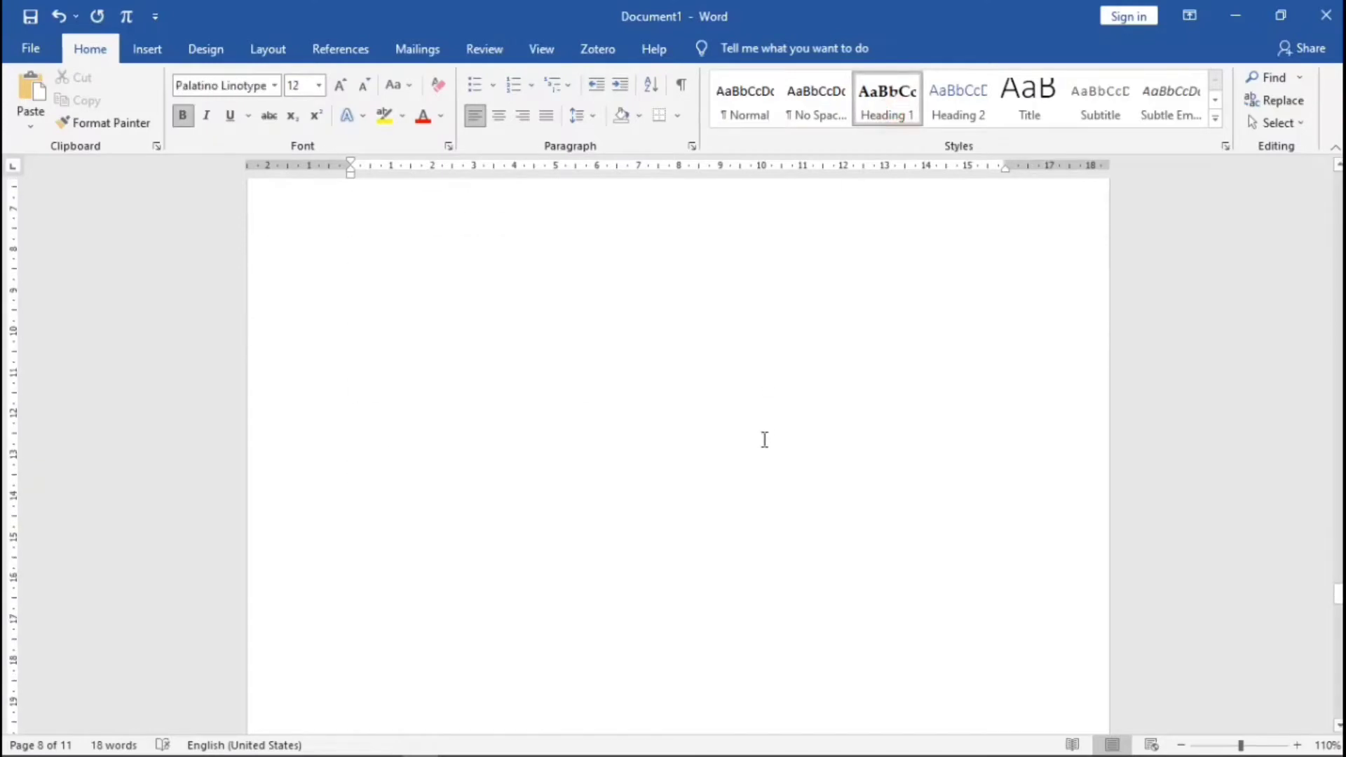
click(353, 465)
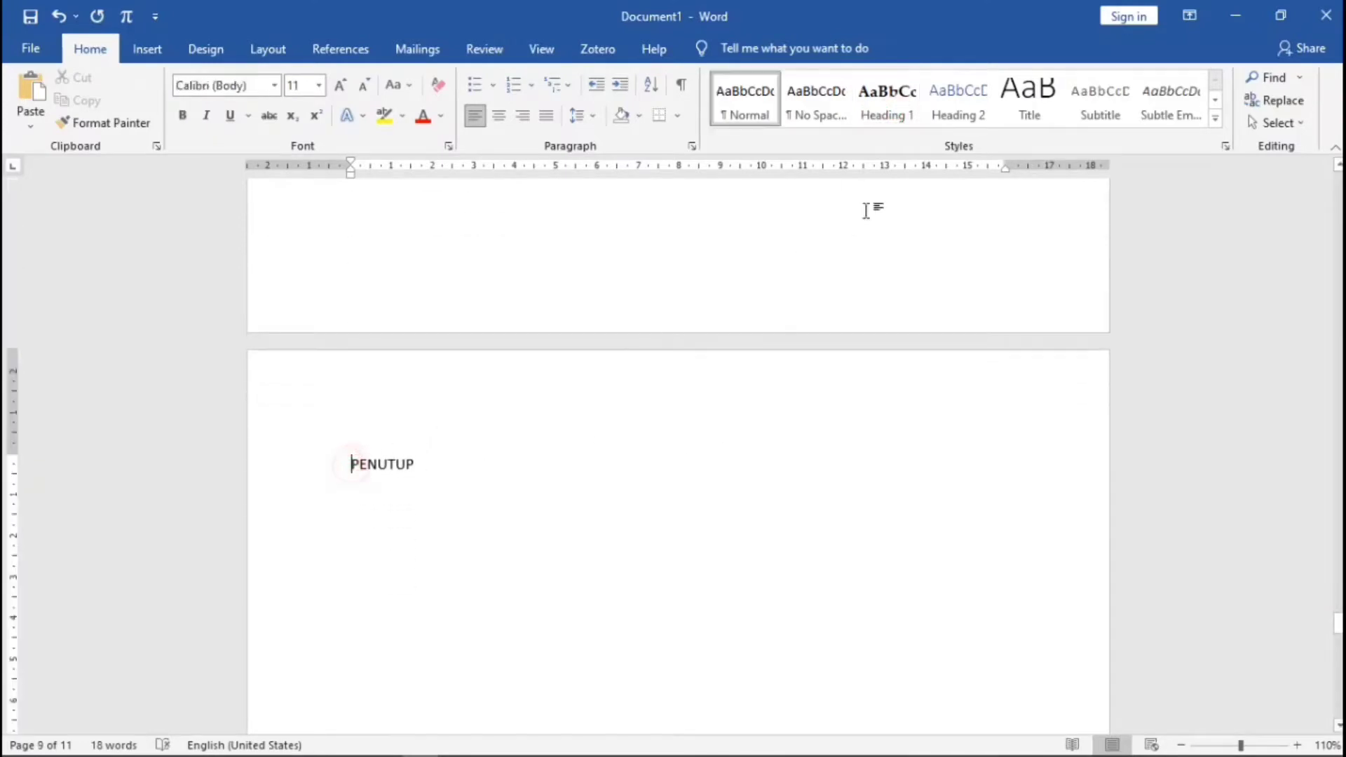
click(886, 112)
scroll(775, 524, down, 4)
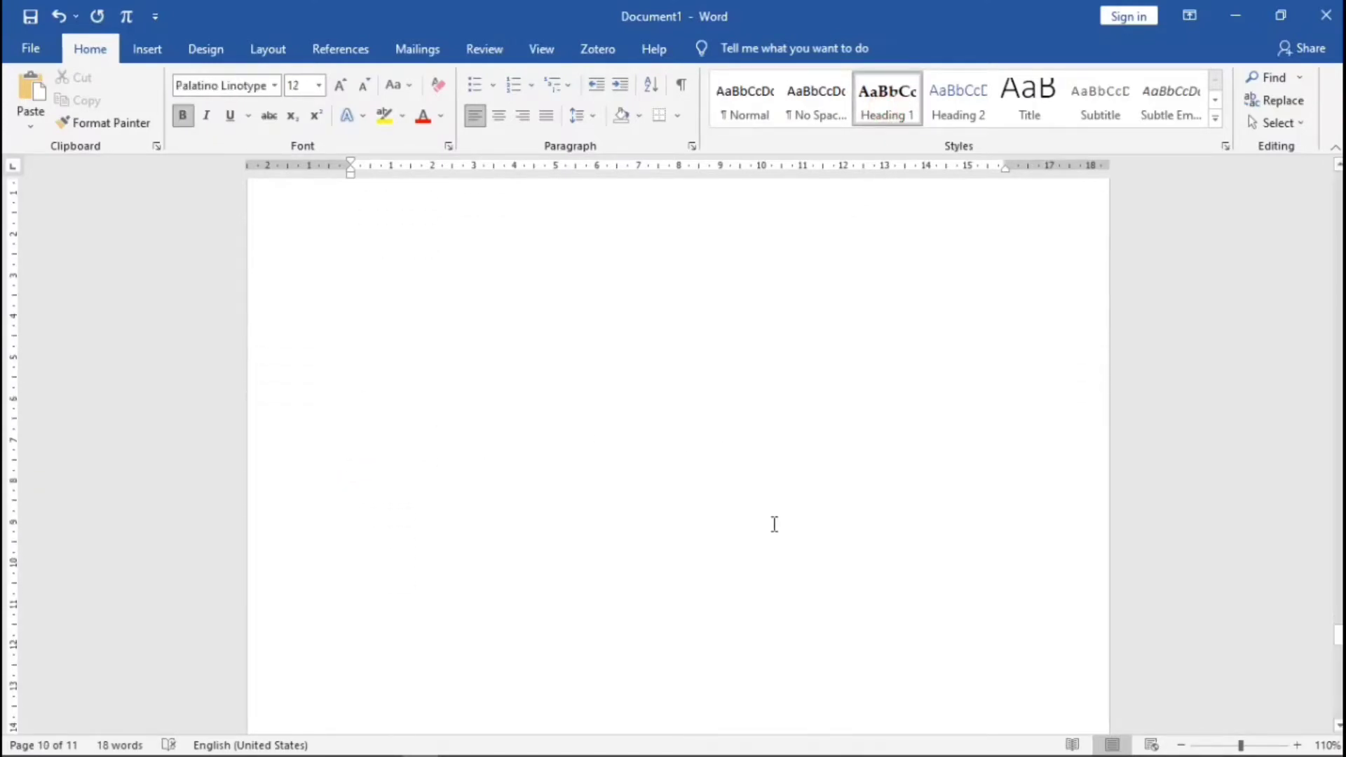
scroll(774, 525, up, 4)
scroll(773, 525, down, 2)
scroll(773, 526, down, 13)
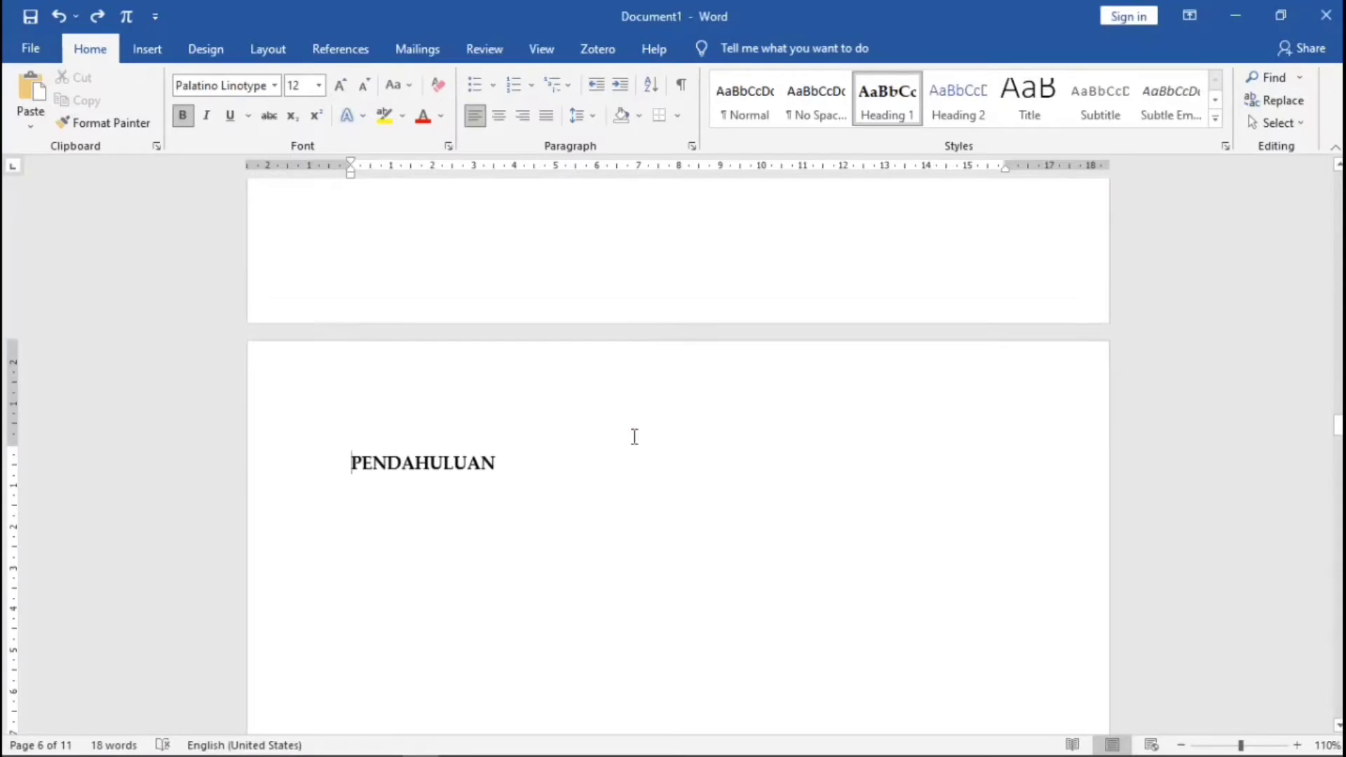
scroll(634, 437, down, 2)
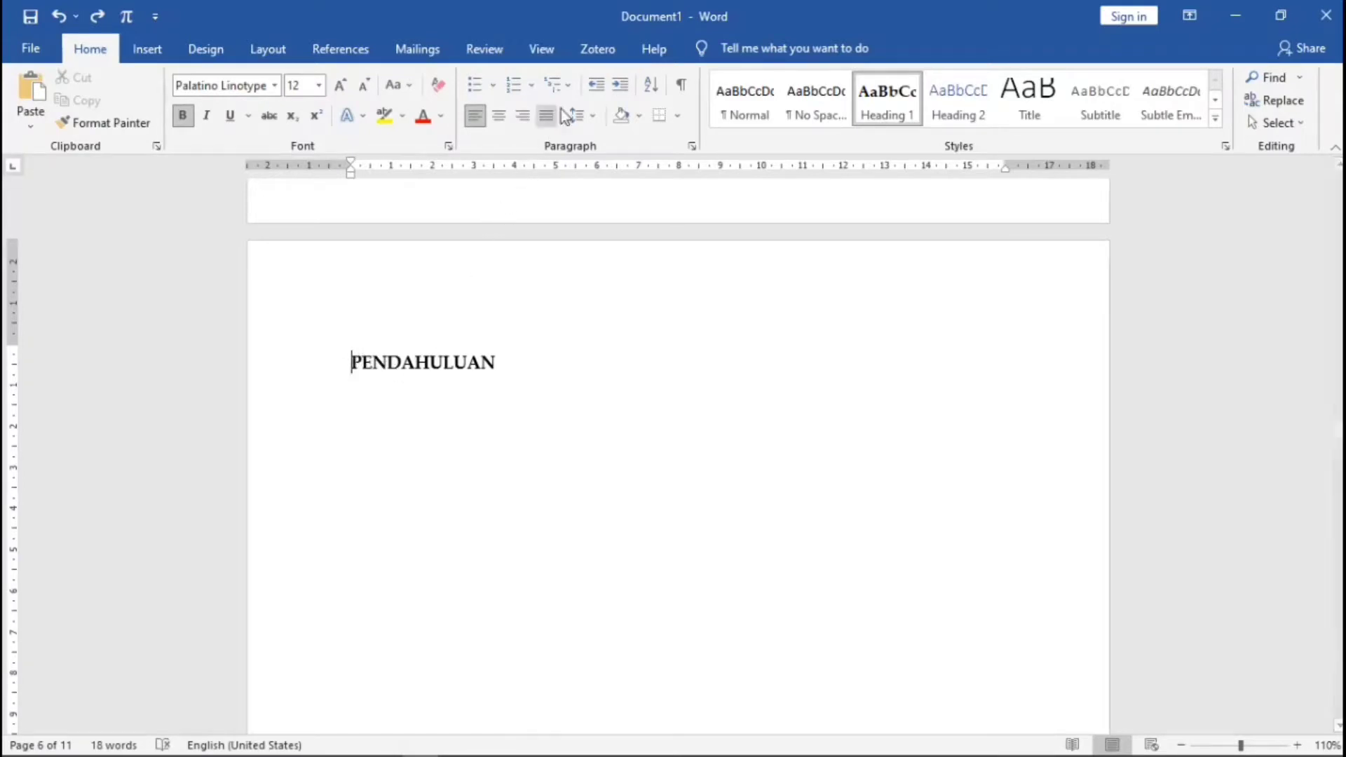
- Apply the '1 Heading 1 / 1.1 Heading 2' multilevel list so PENDAHULUAN reads 1 PENDAHULUAN
click(572, 87)
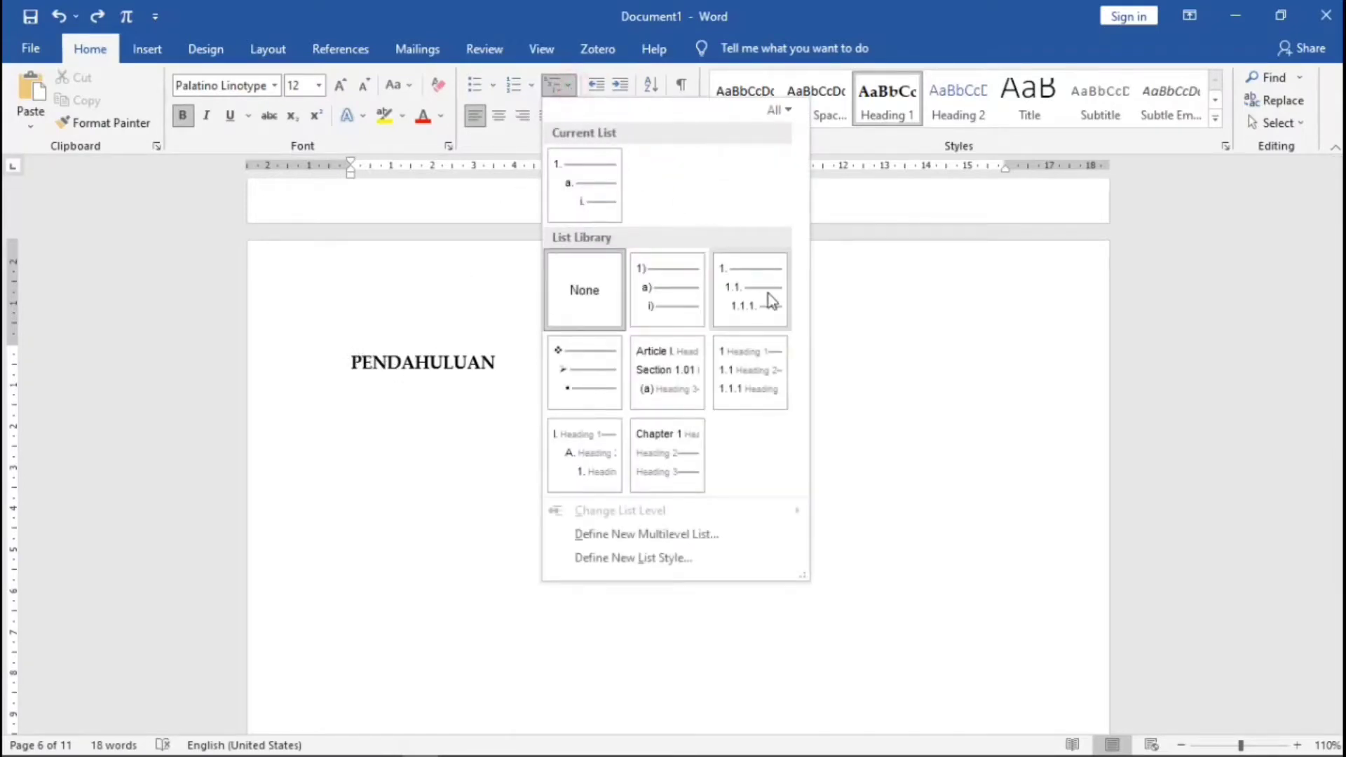
mouse_move(775, 396)
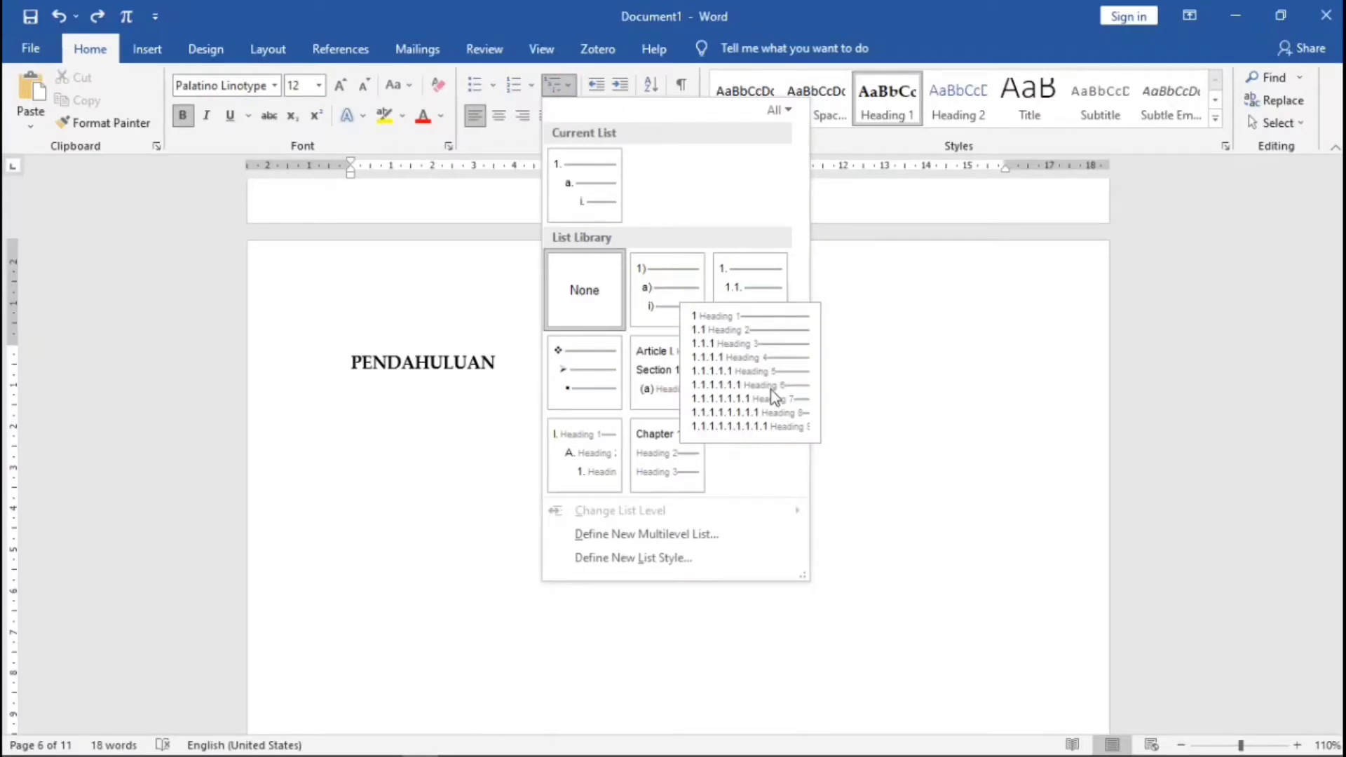
click(774, 396)
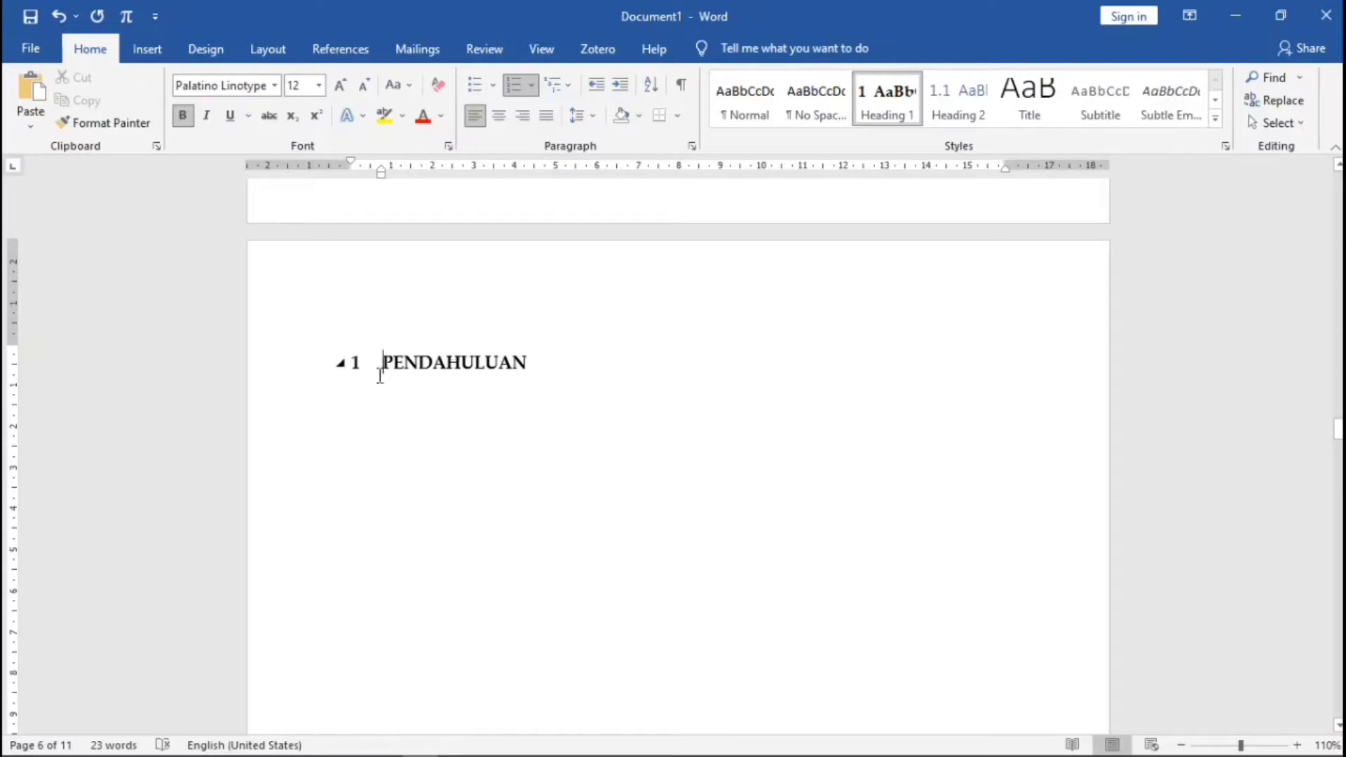
click(561, 82)
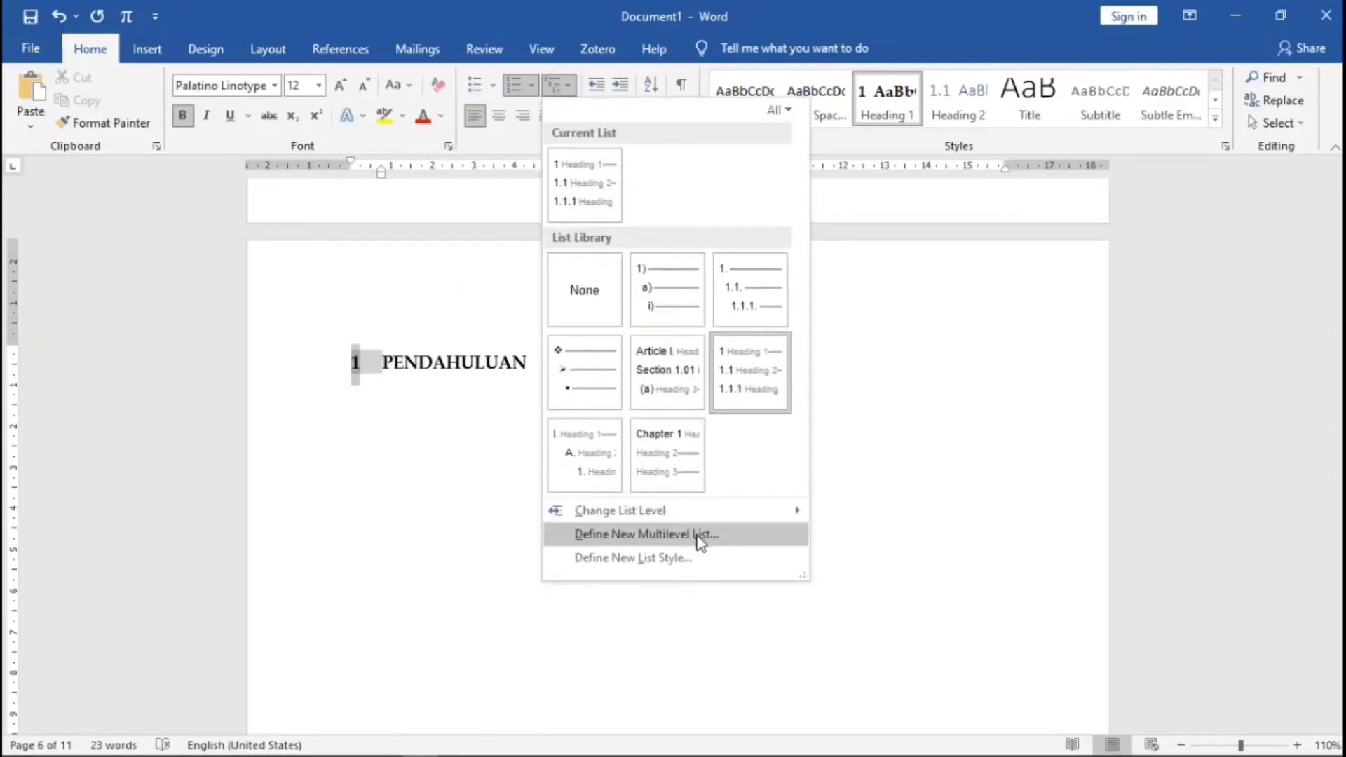
- Define chapter numbering 'BAB I' in Roman numerals with 0 cm indent; move PENDAHULUAN below it
click(698, 537)
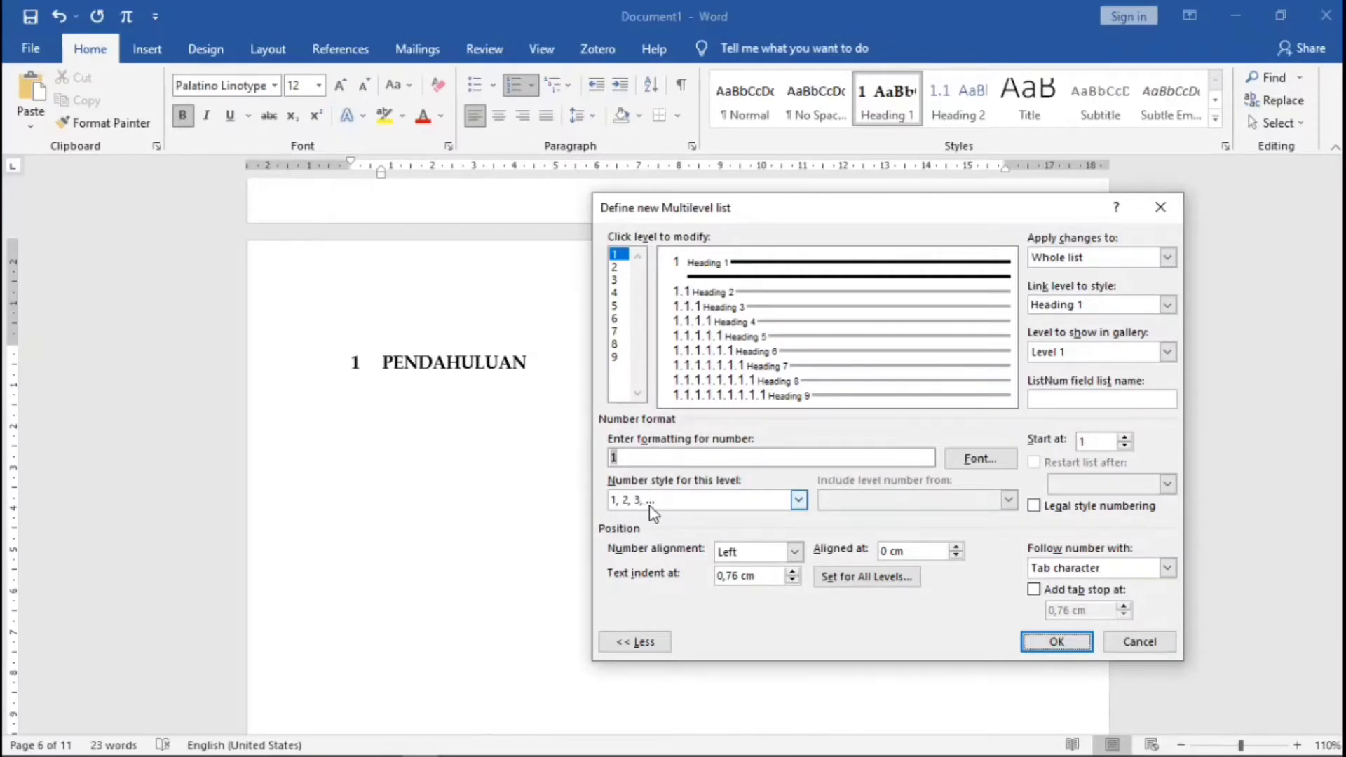
click(798, 501)
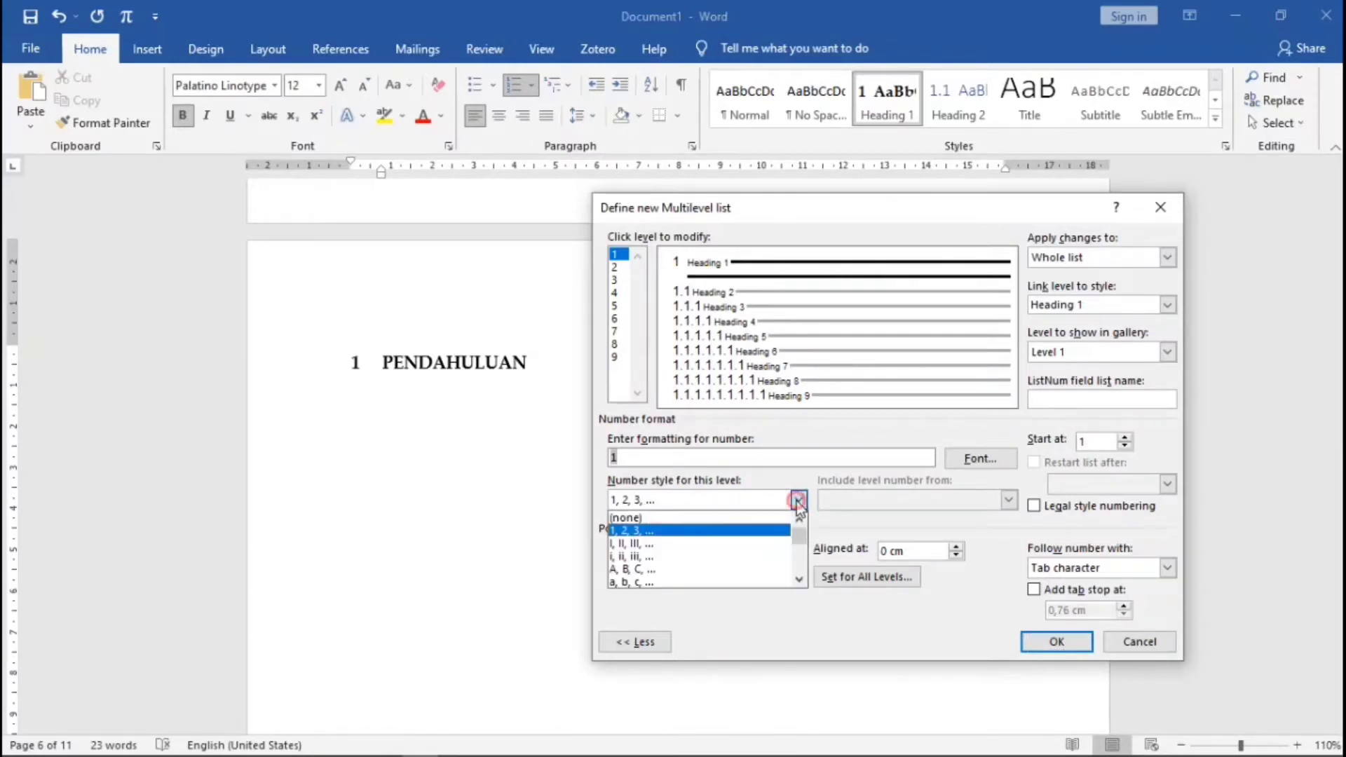
click(650, 543)
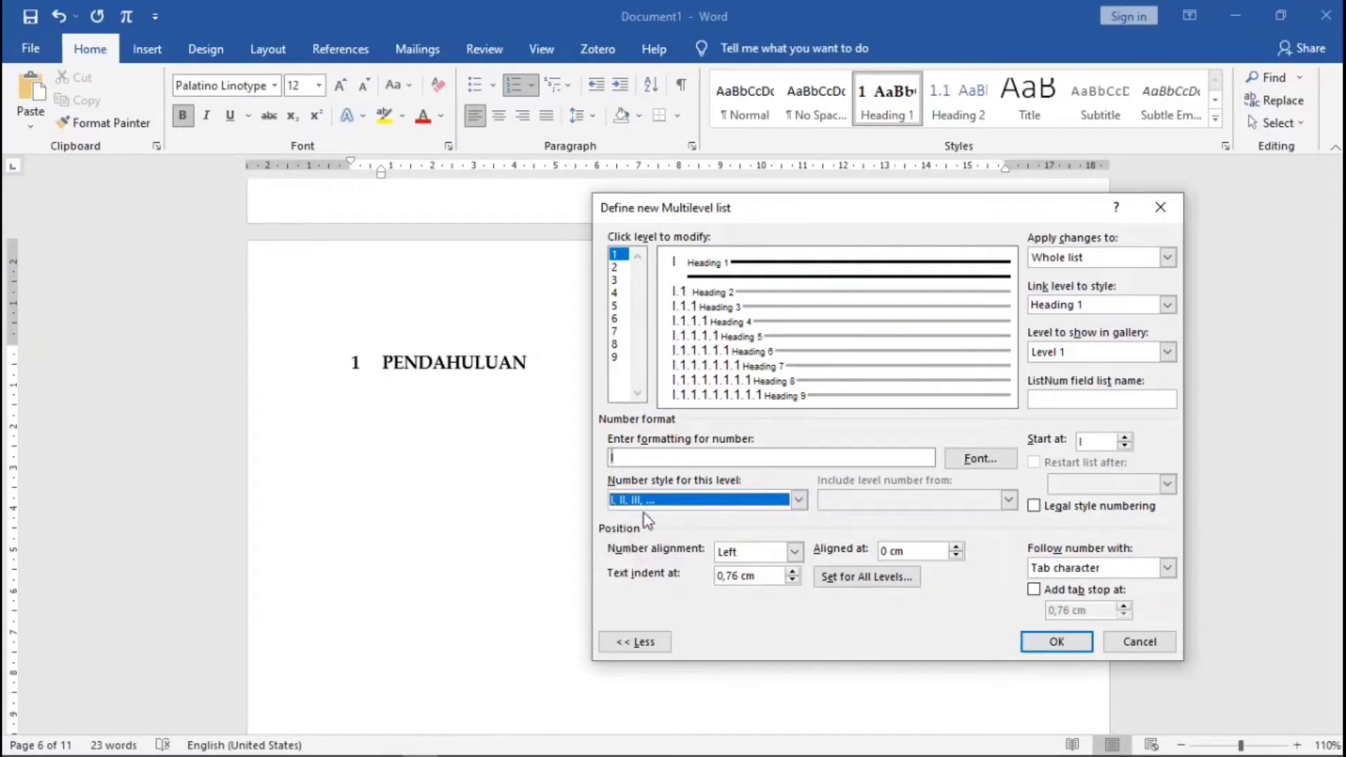
click(633, 457)
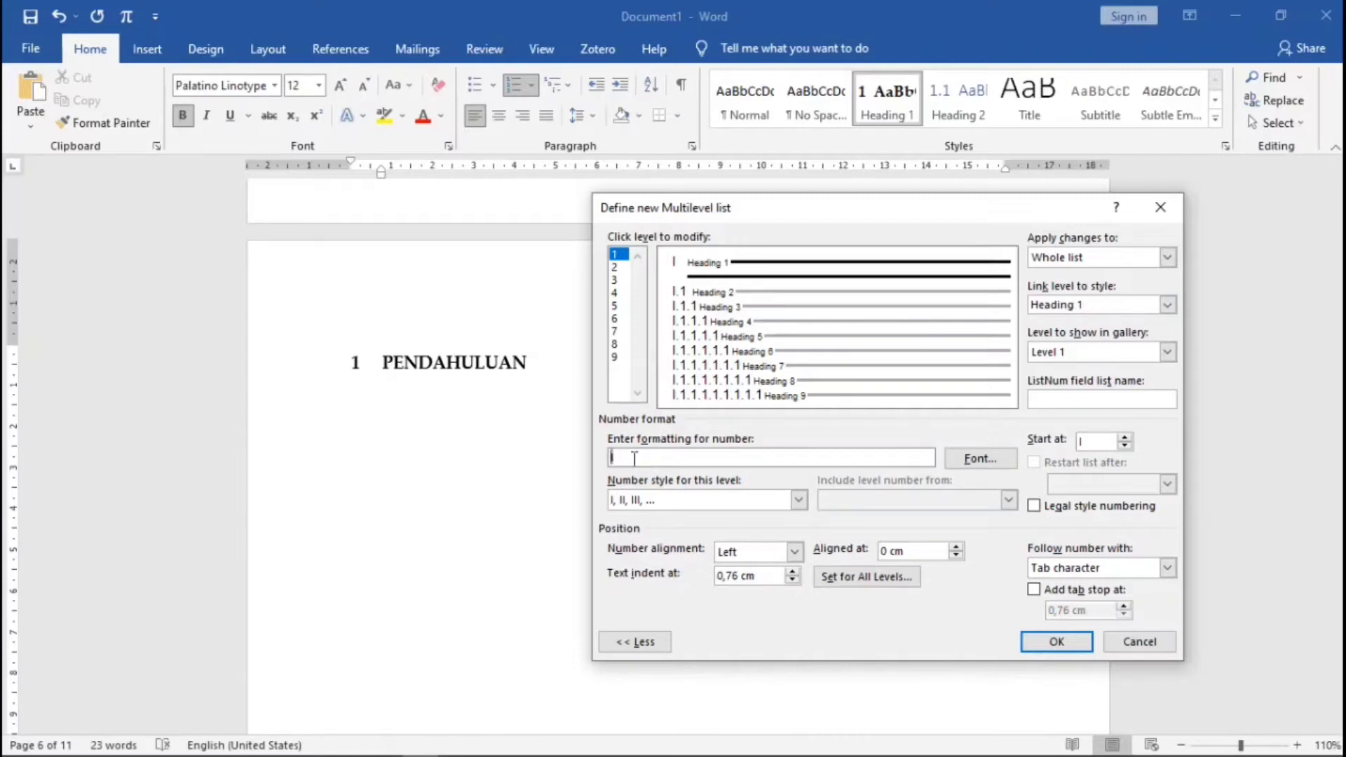
text(BAB)
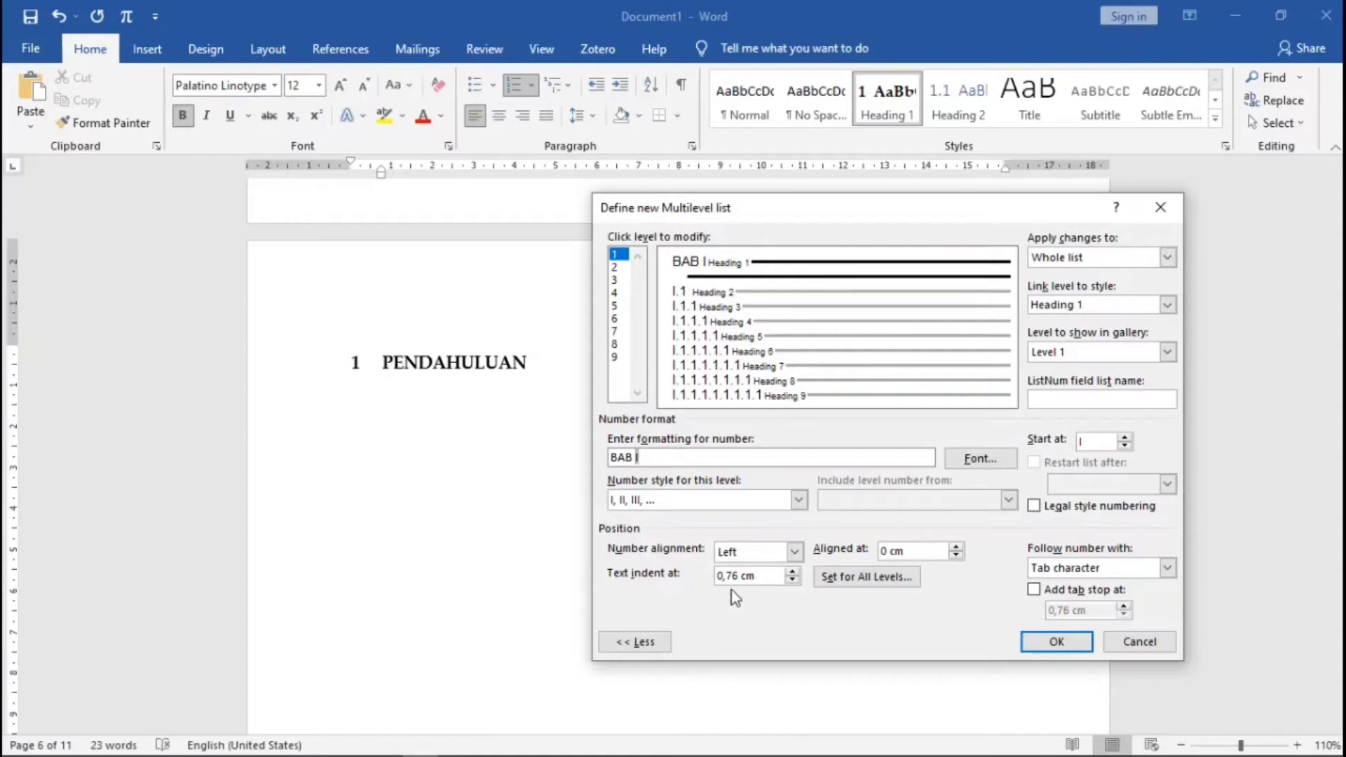
click(792, 581)
click(792, 581)
click(1055, 642)
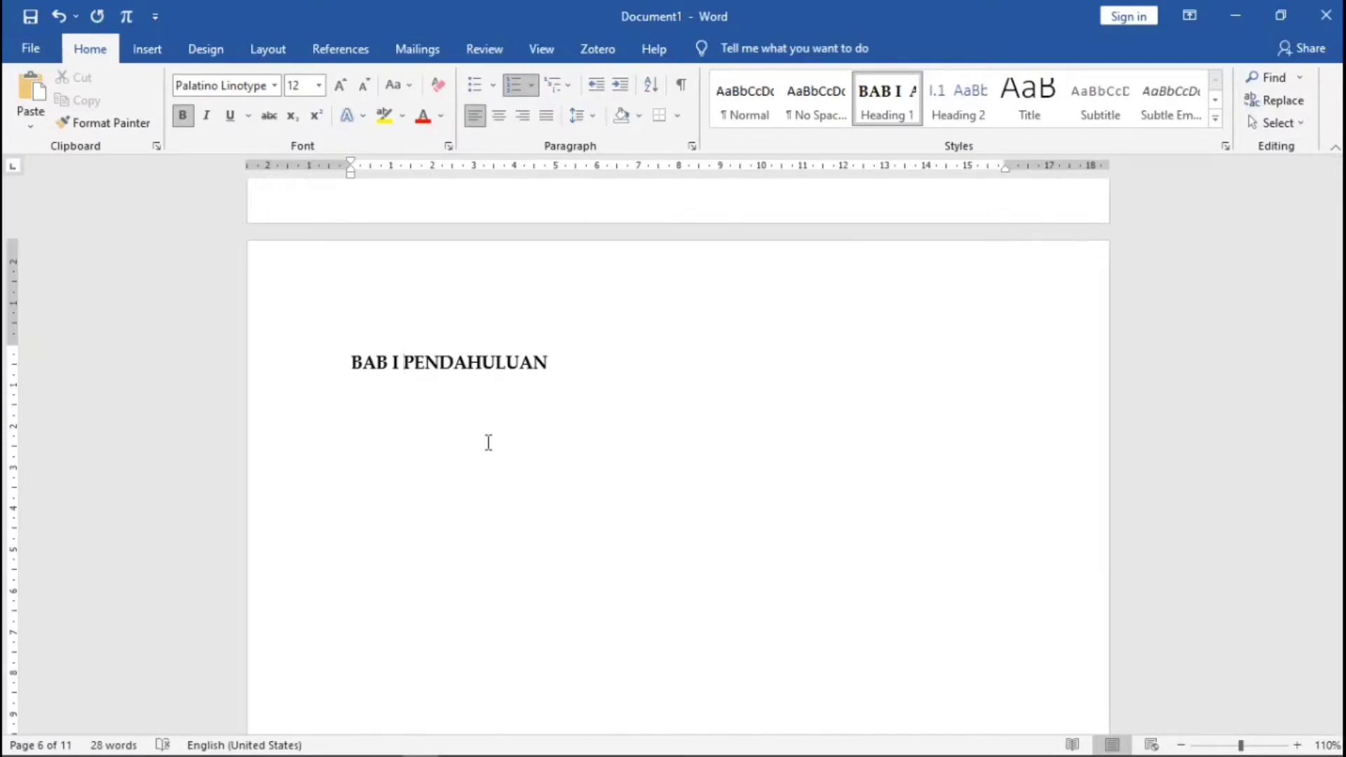
key(Return)
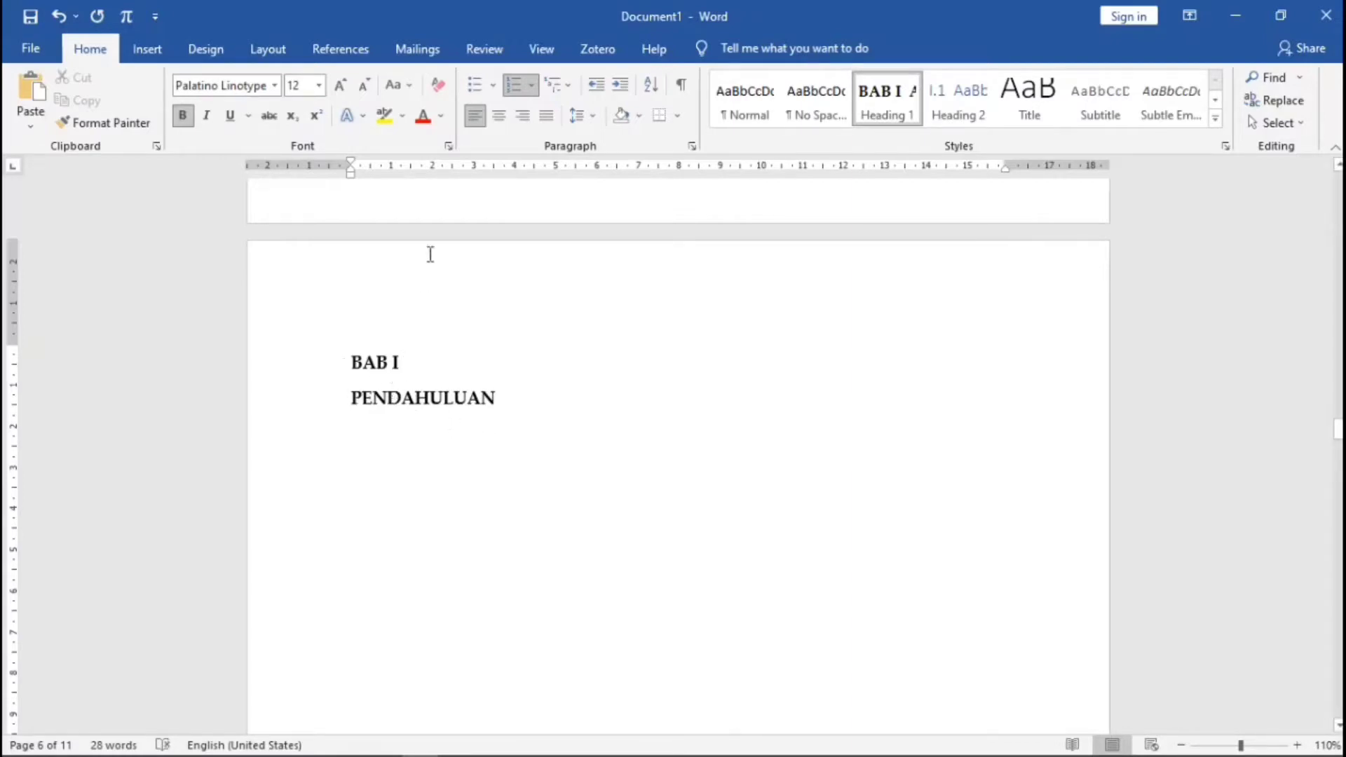
- Centre BAB I, and put KAJIAN PUSTAKA on its own centred line under BAB II
click(500, 116)
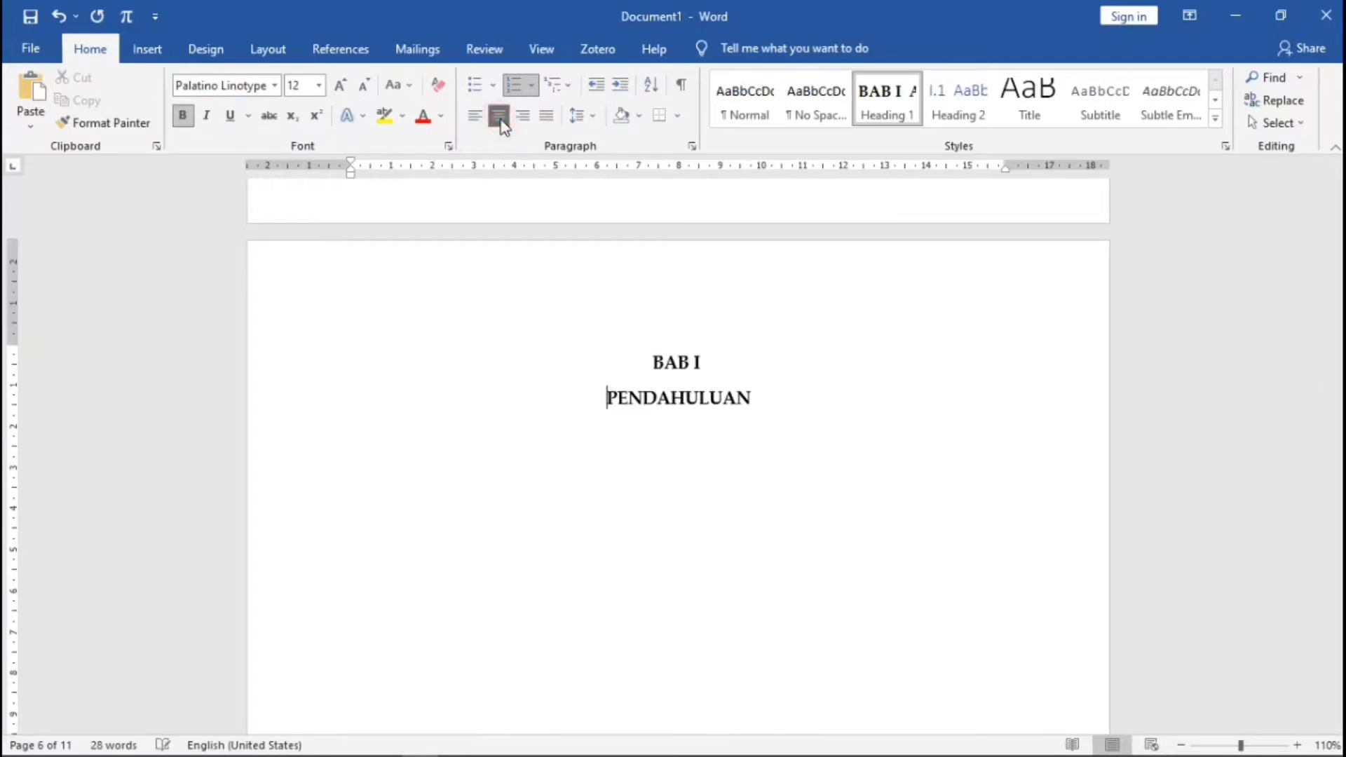
scroll(691, 445, down, 8)
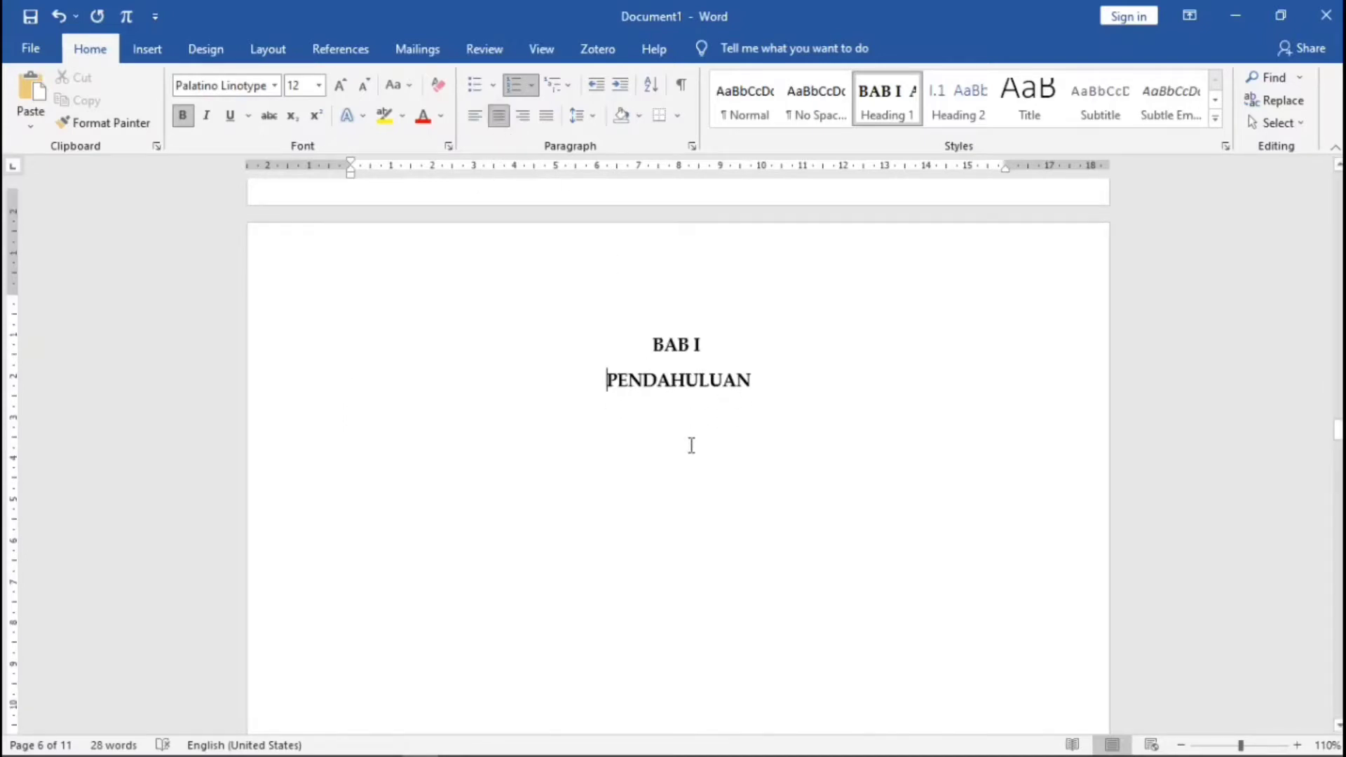
scroll(683, 455, down, 8)
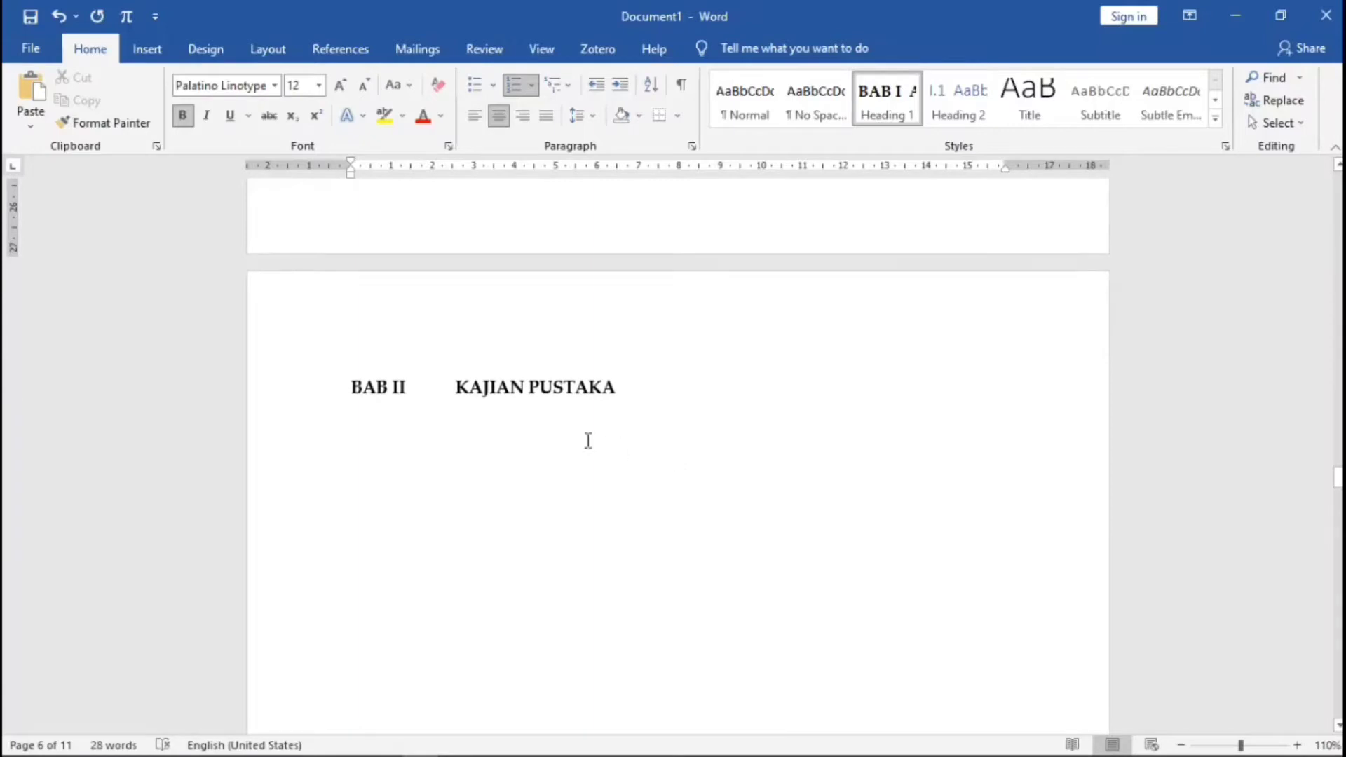
click(456, 388)
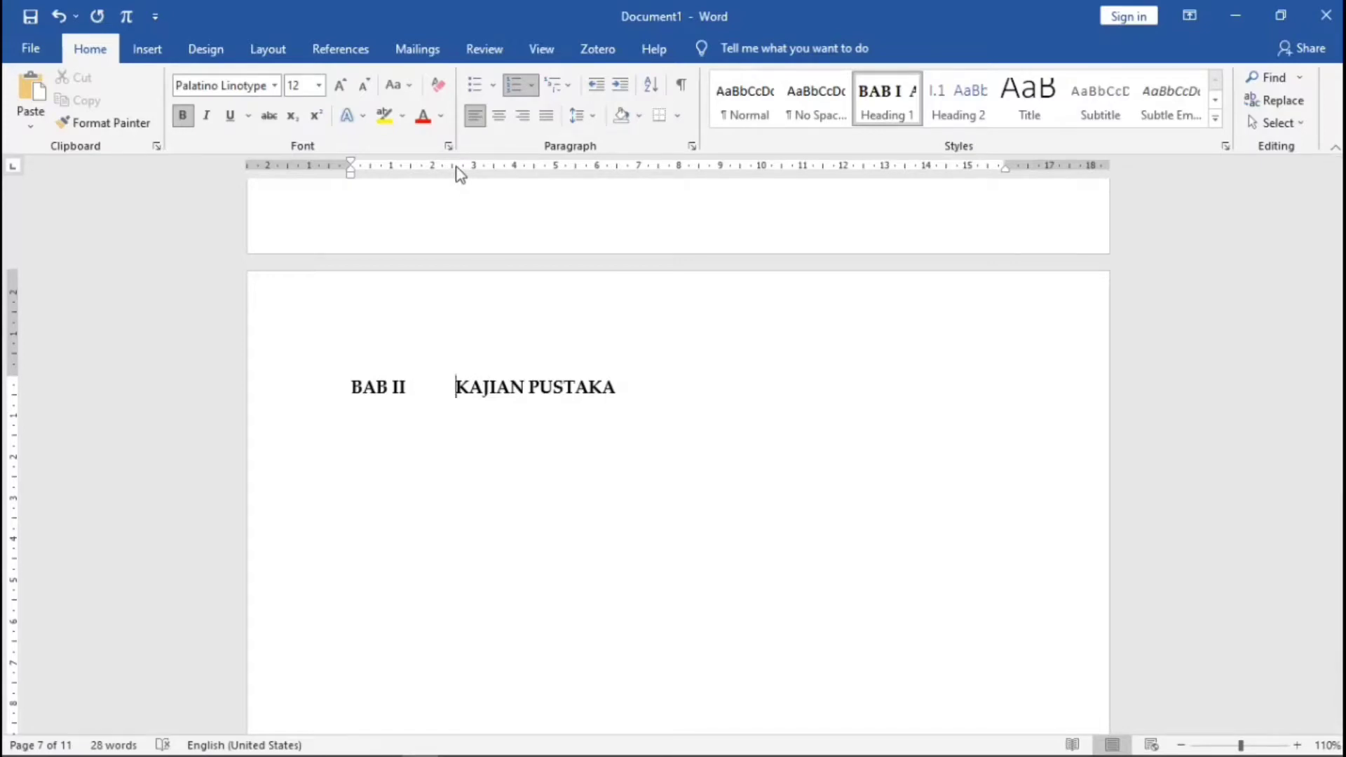
drag(457, 169, 415, 174)
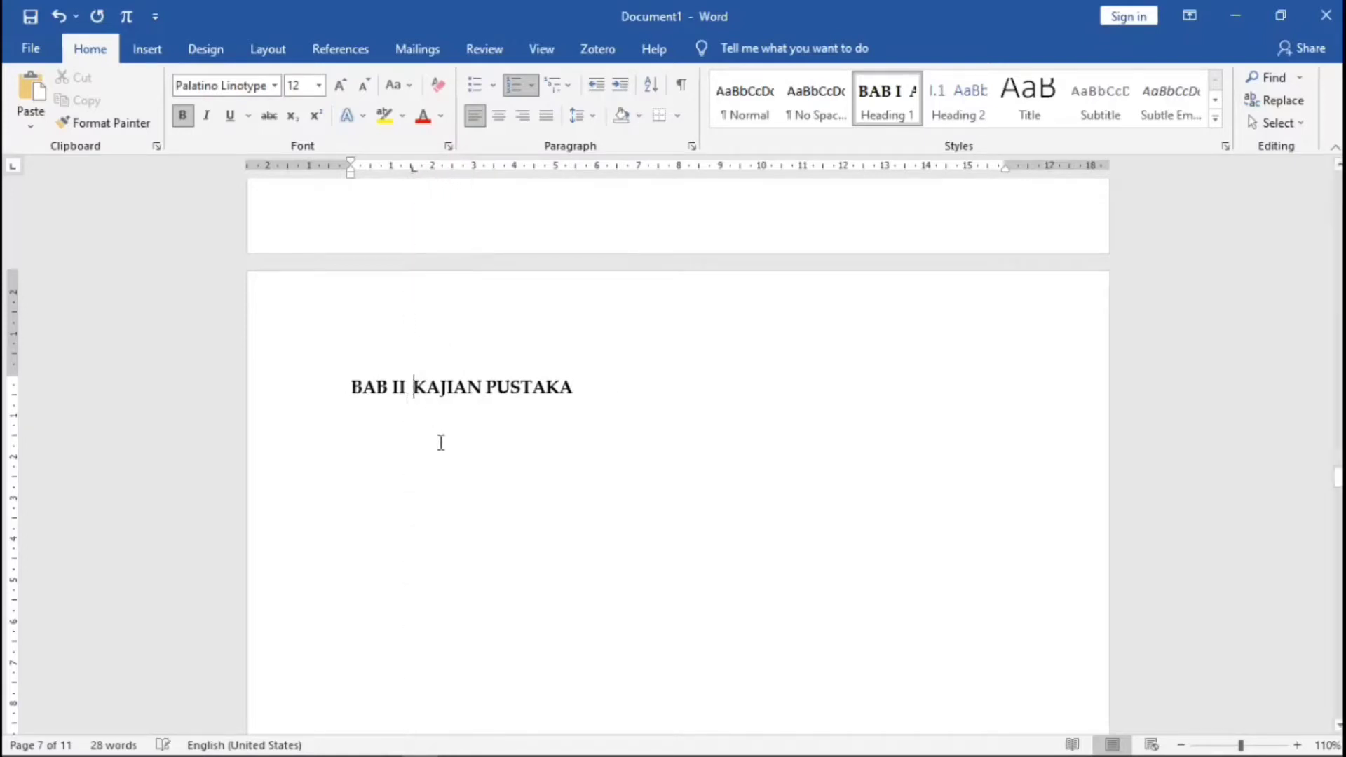
key(Return)
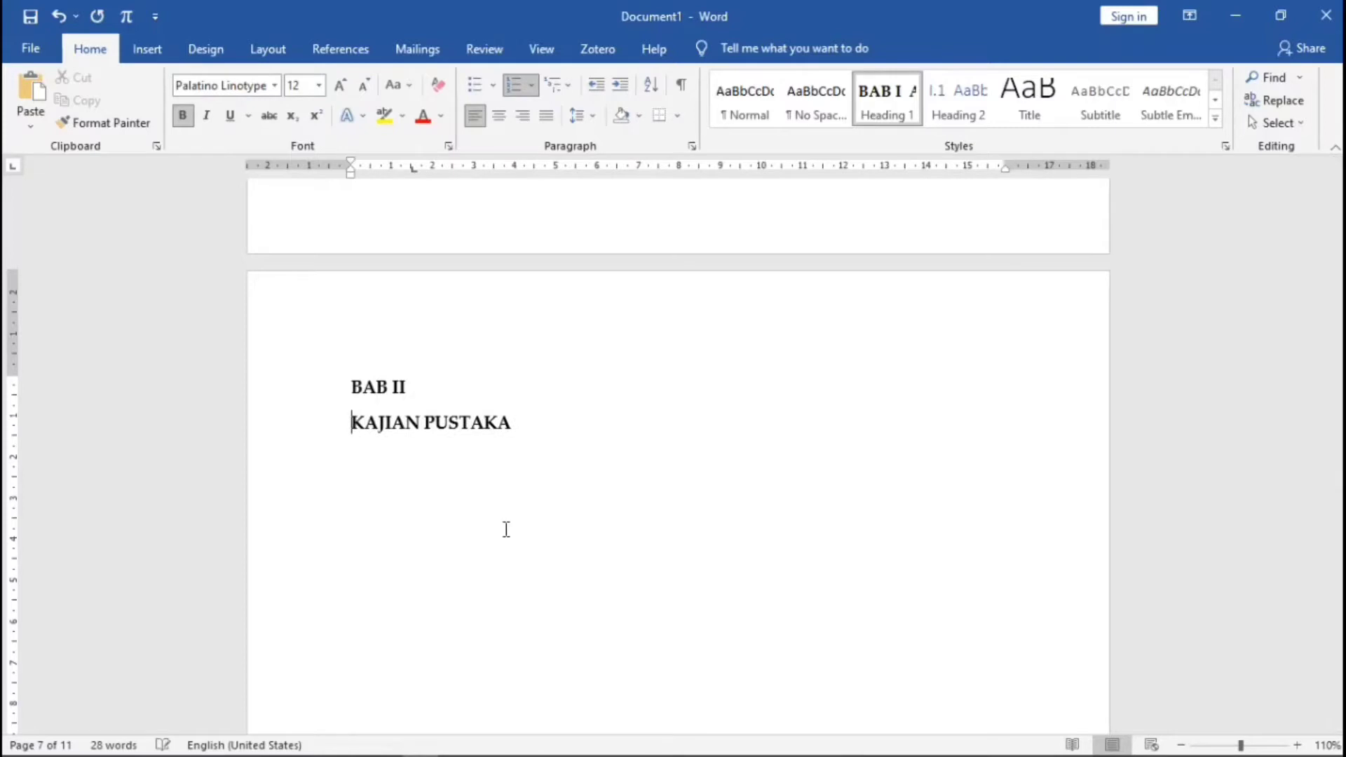
click(498, 115)
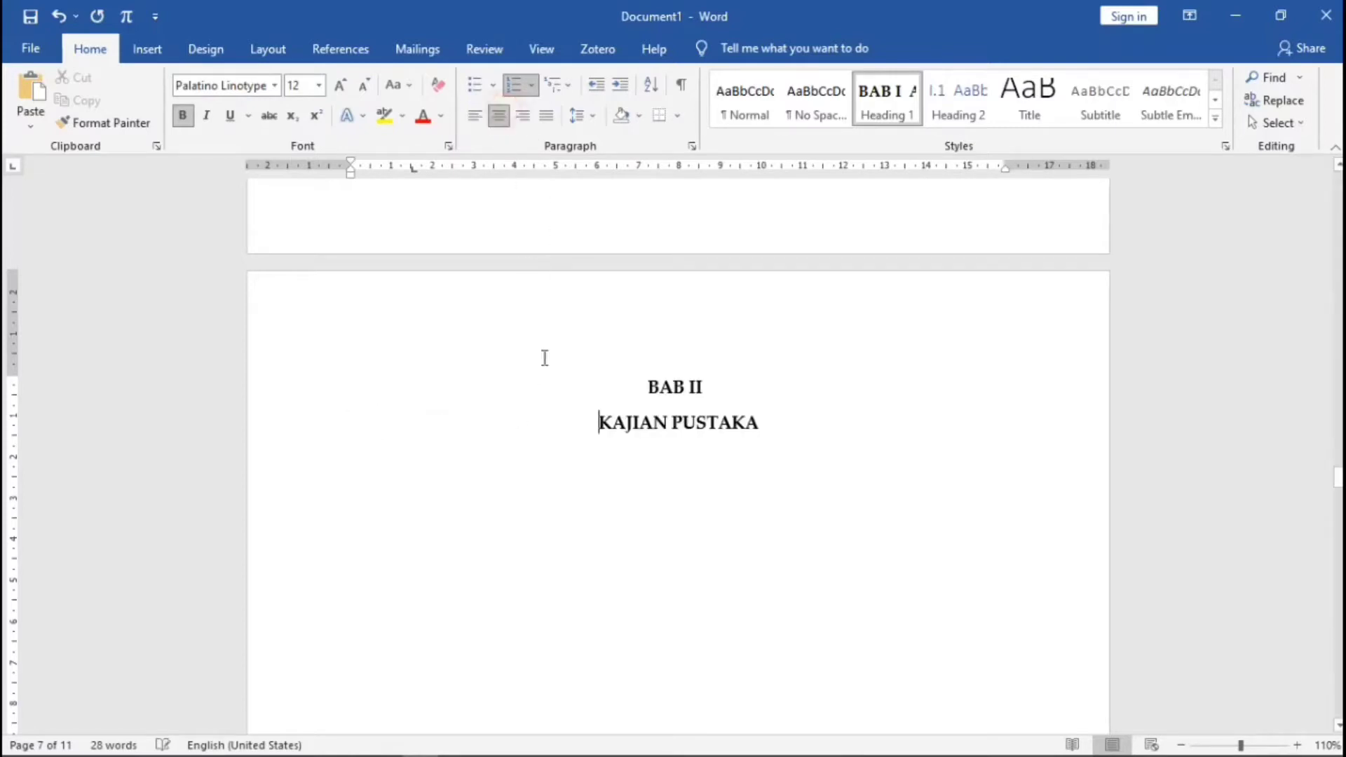
- Remove the tab gap between BAB III and METODE PENELITIAN using the ruler
scroll(581, 476, down, 5)
scroll(581, 476, down, 5)
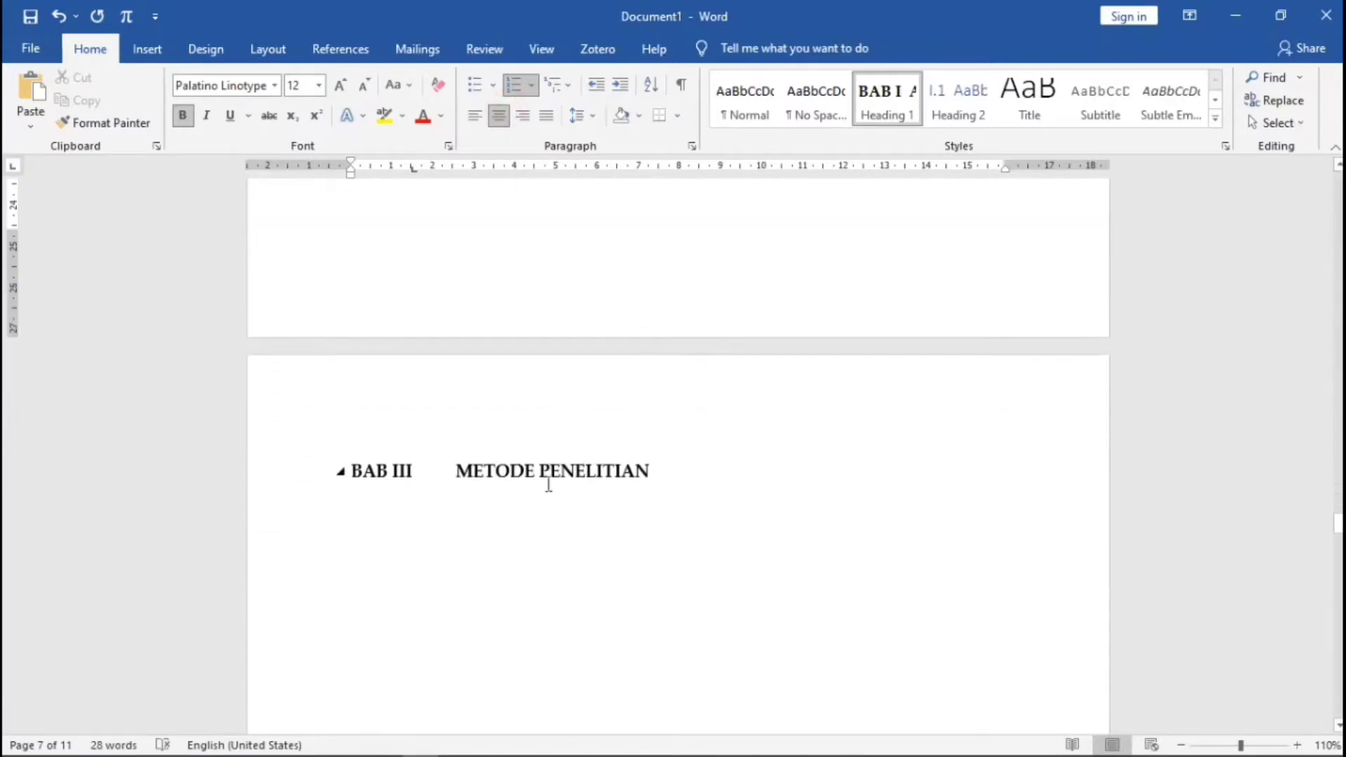
click(455, 469)
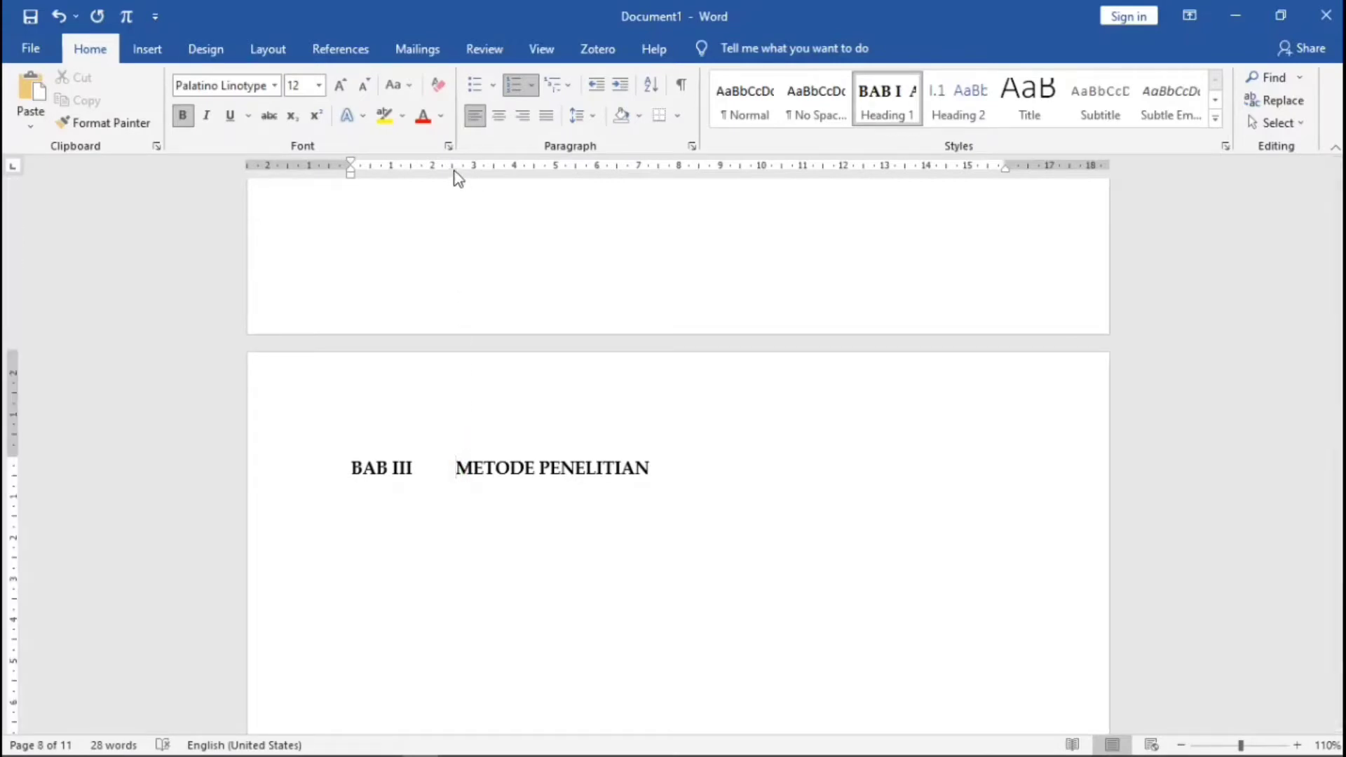
drag(454, 171, 414, 171)
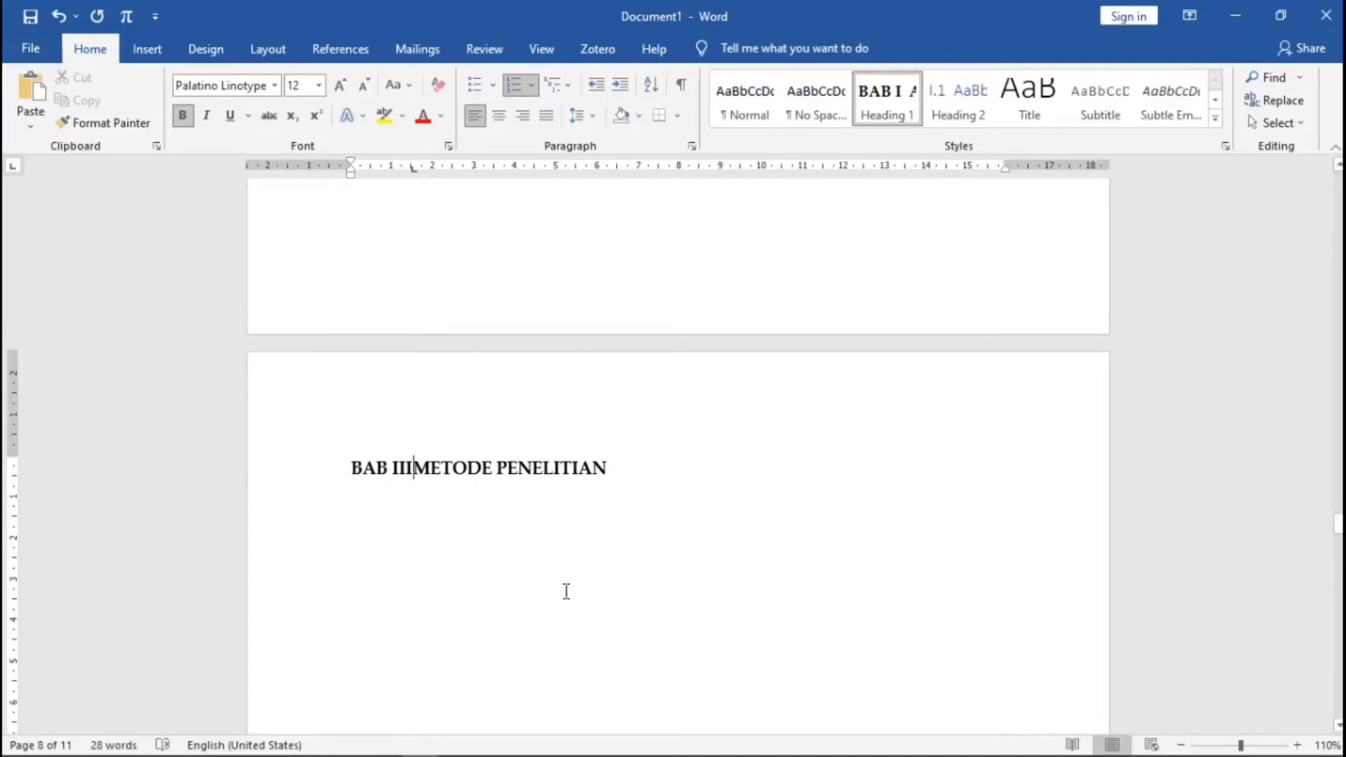
- Put METODE PENELITIAN and HASIL DAN PEMBAHASAN on centred lines below BAB III and BAB IV
key(shift+Return)
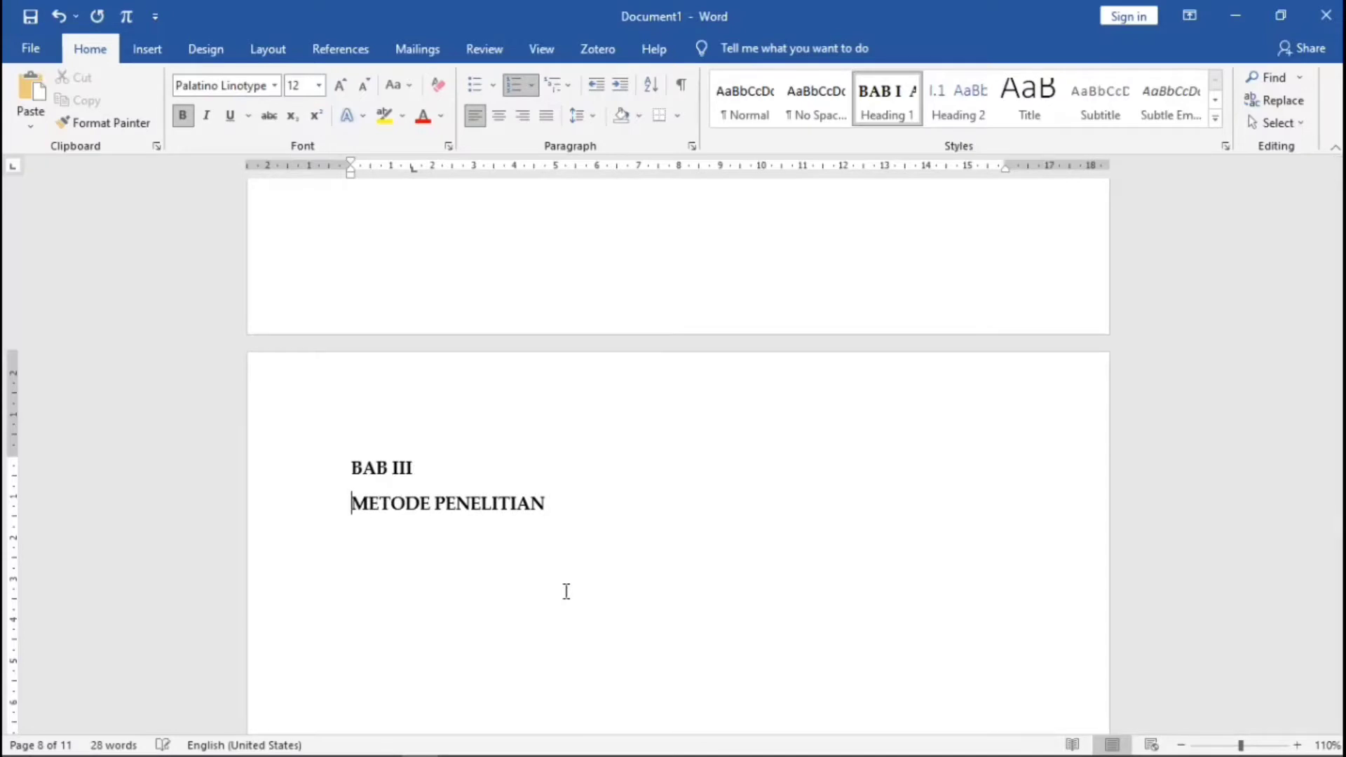
click(499, 115)
scroll(644, 530, down, 10)
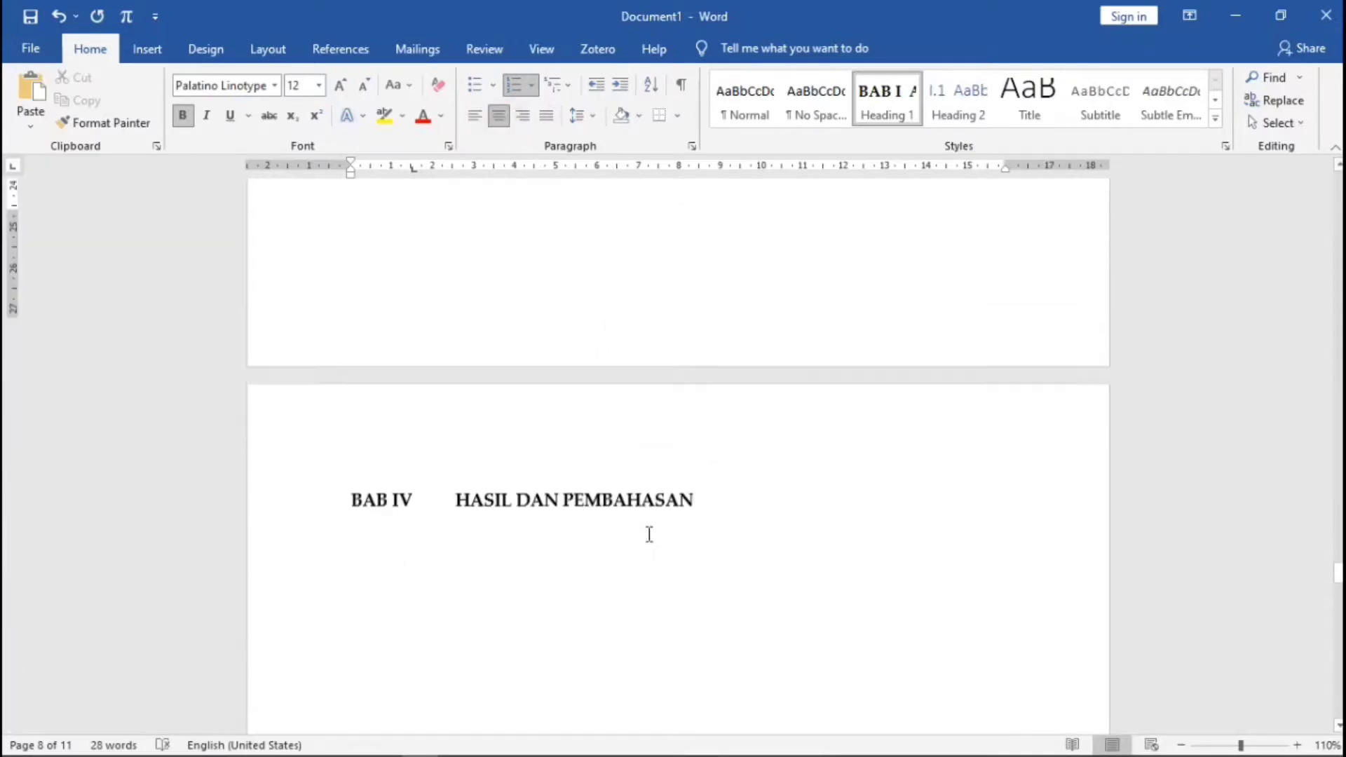
click(456, 452)
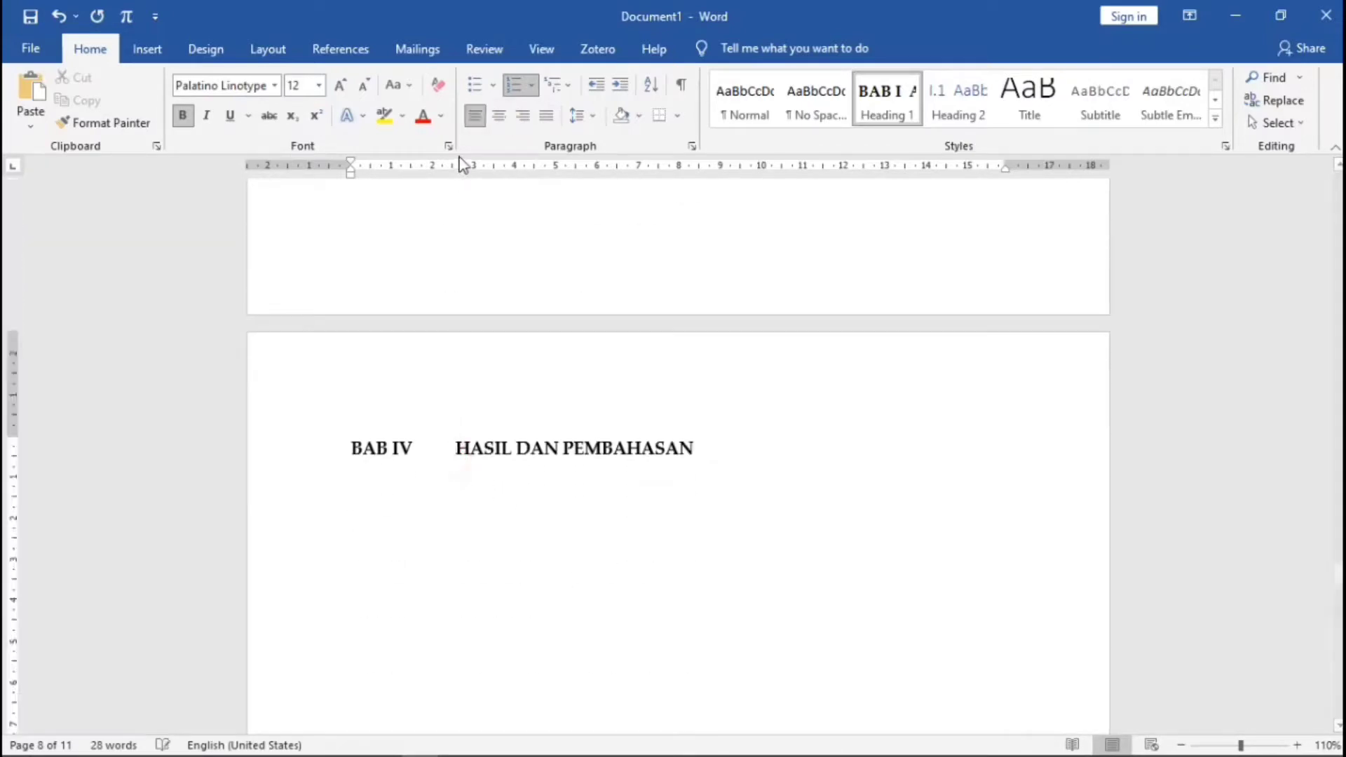
drag(444, 168, 413, 175)
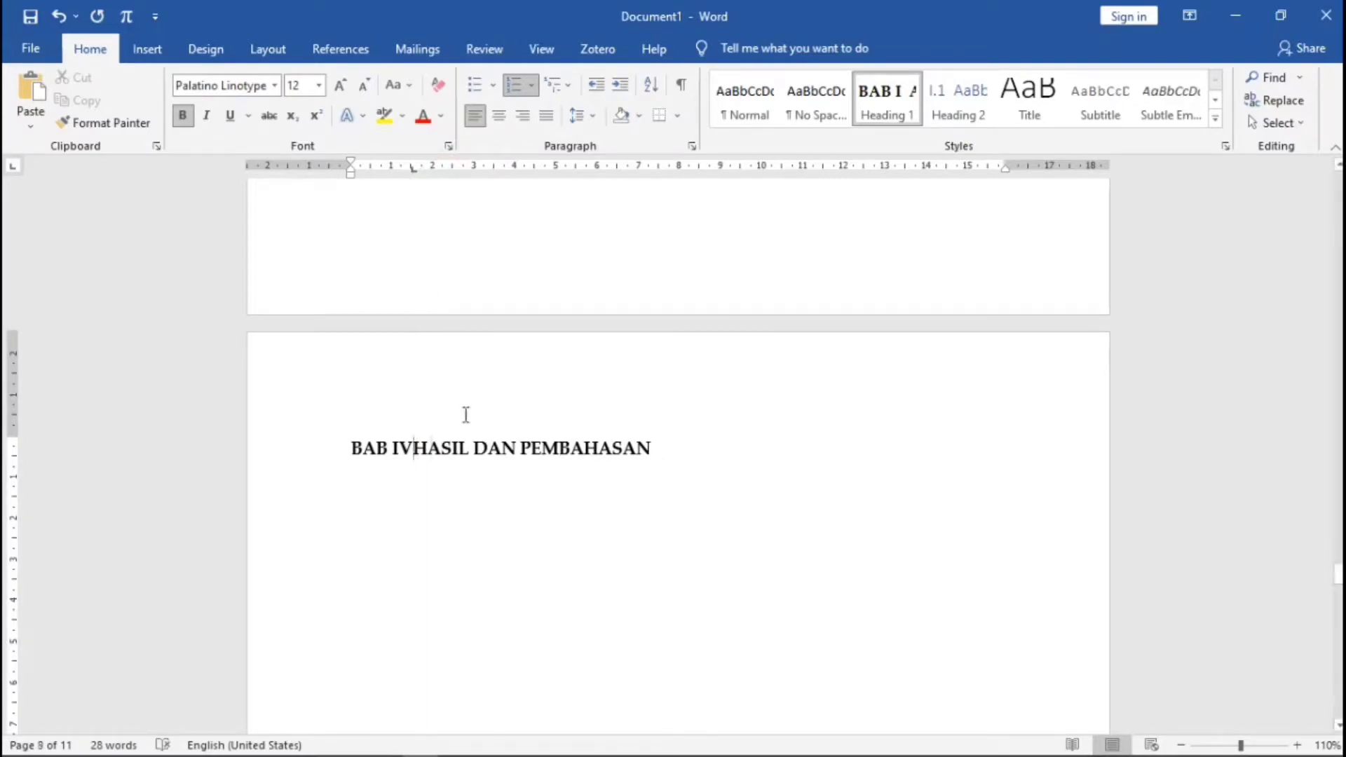
key(Return)
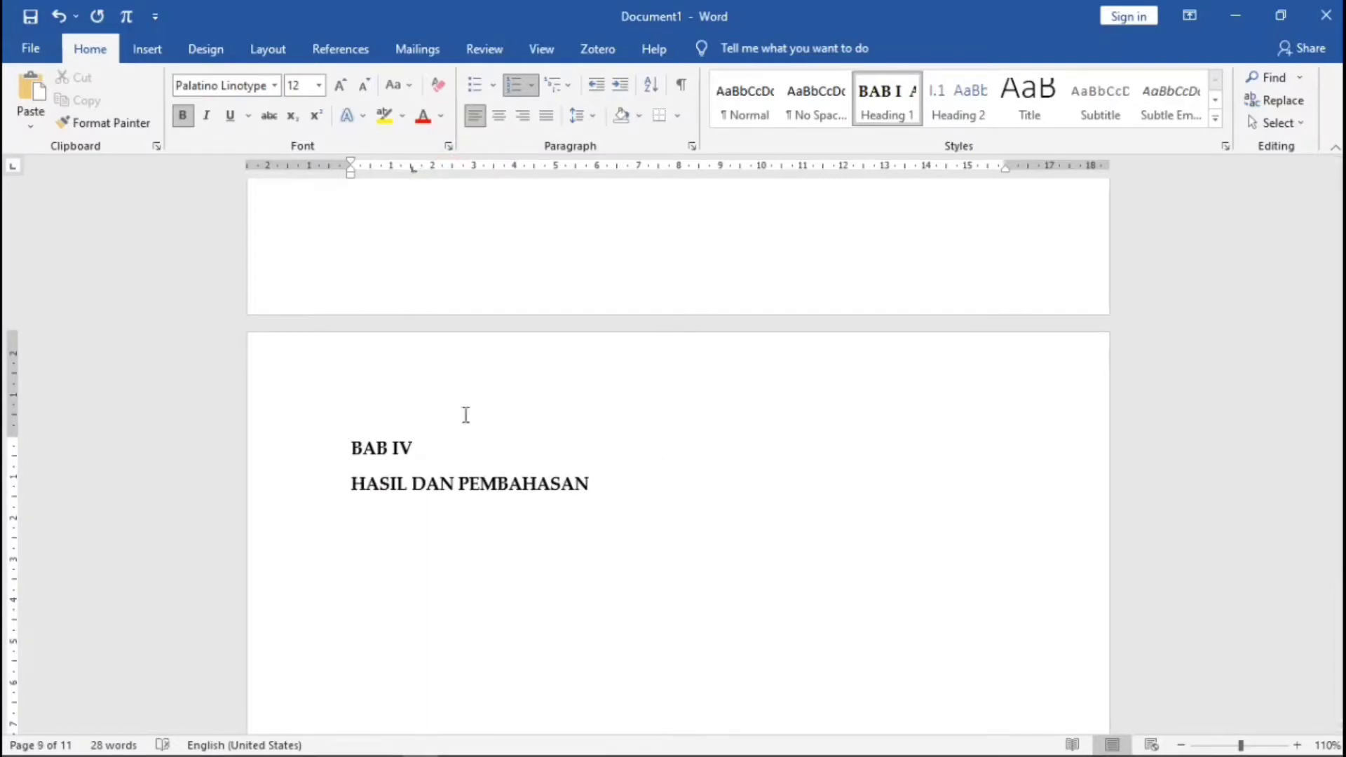
click(499, 115)
- Close the tab gap after BAB V and centre PENUTUP on its own line beneath it
scroll(608, 500, down, 4)
scroll(608, 499, down, 6)
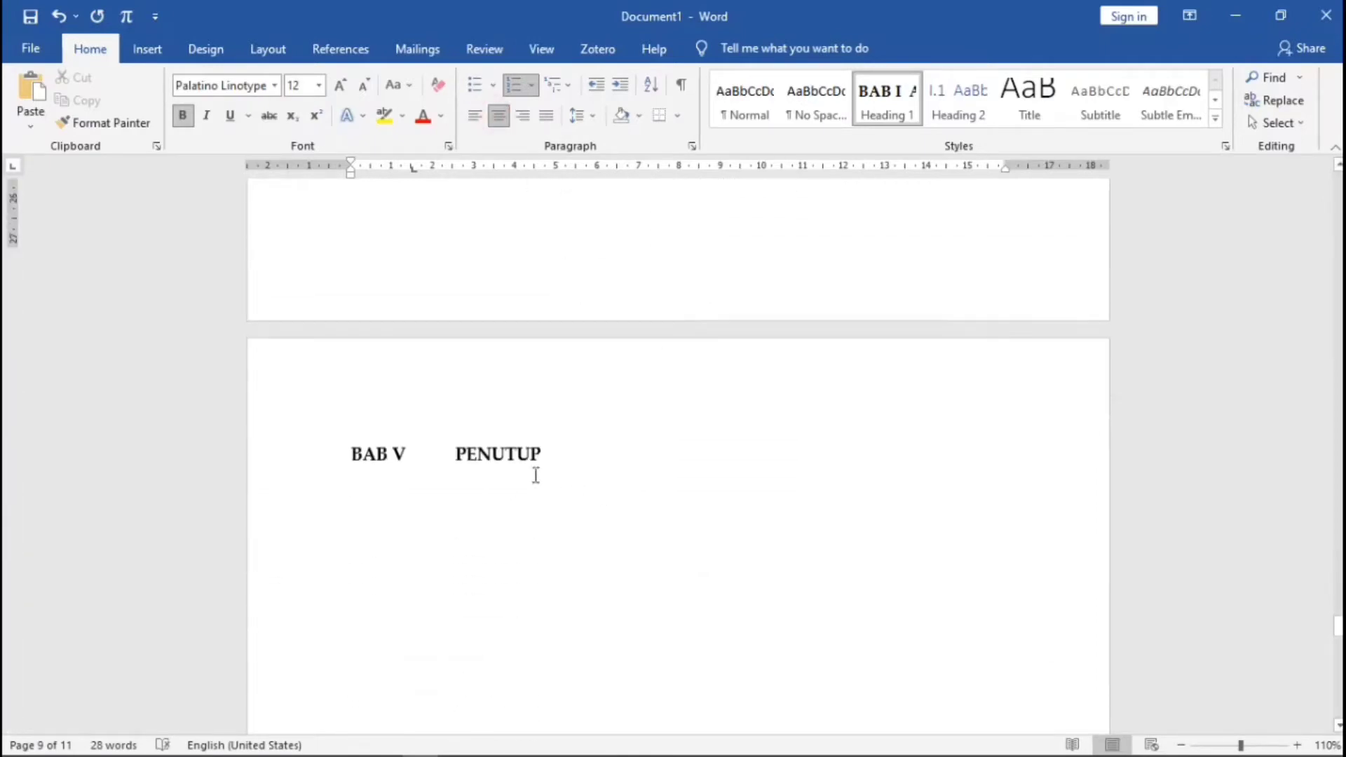
click(446, 375)
click(452, 170)
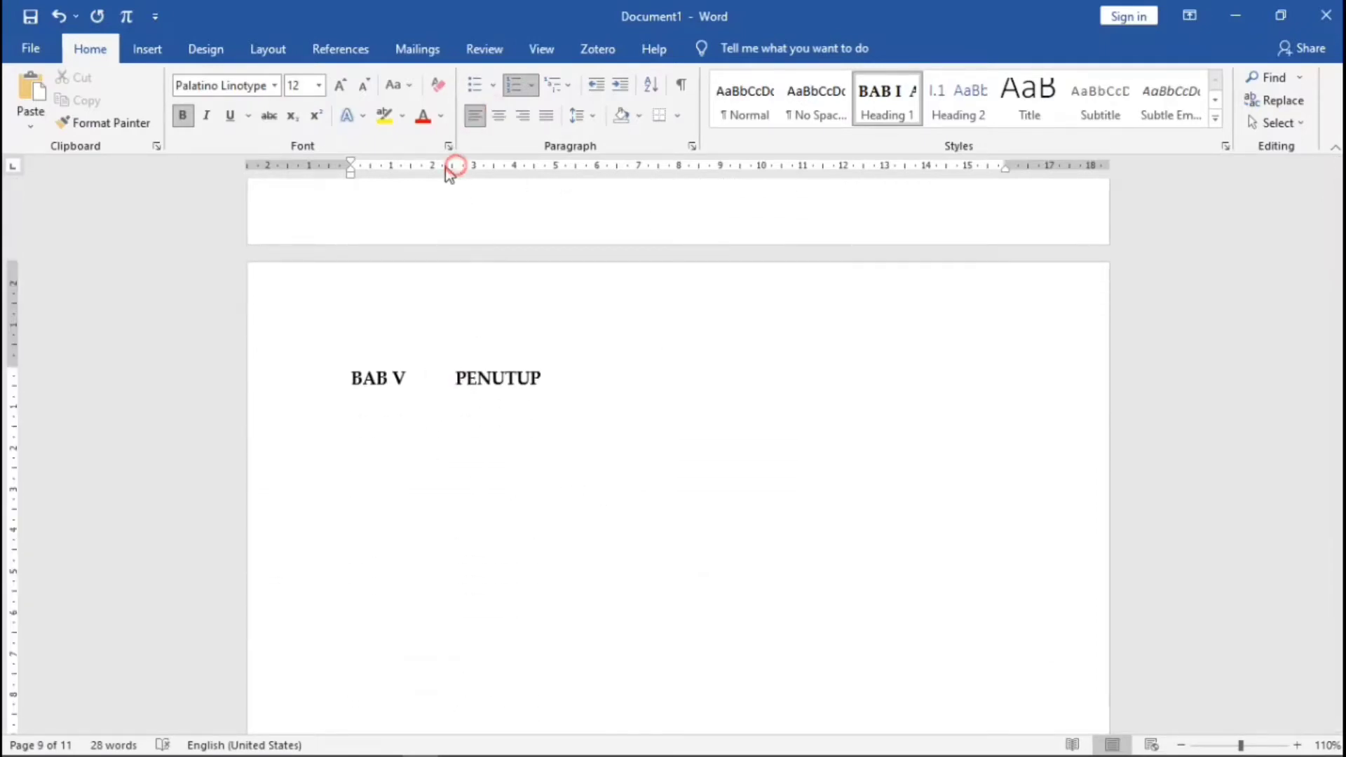
drag(458, 170, 411, 172)
click(414, 378)
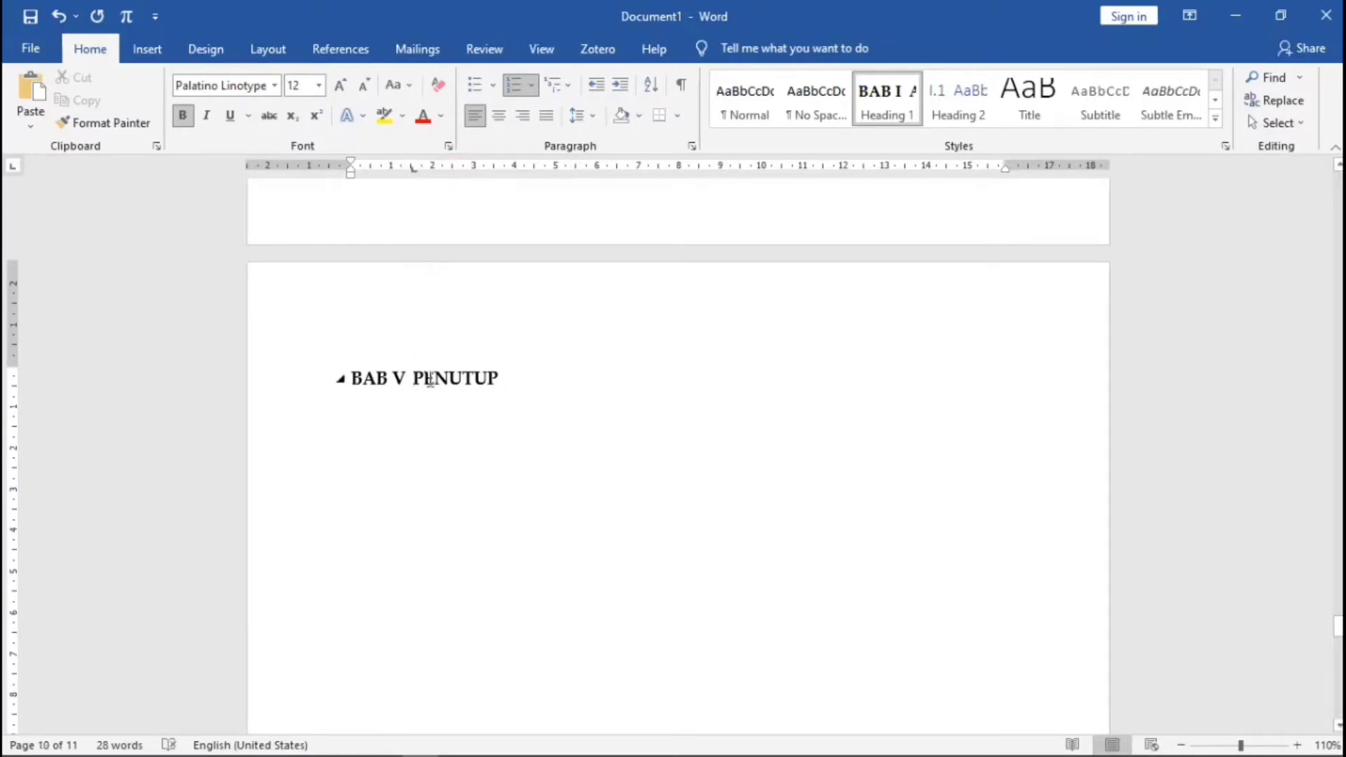
key(Return)
click(498, 115)
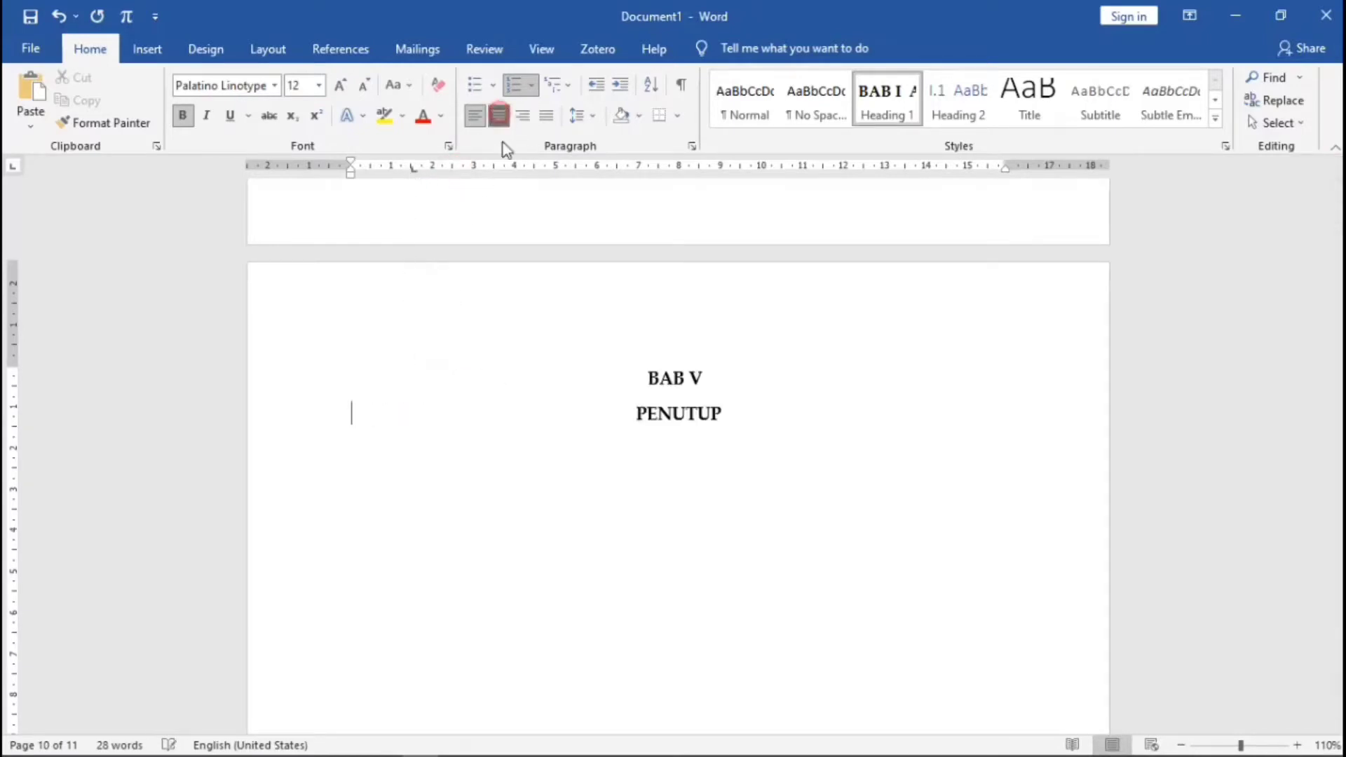
scroll(743, 411, up, 20)
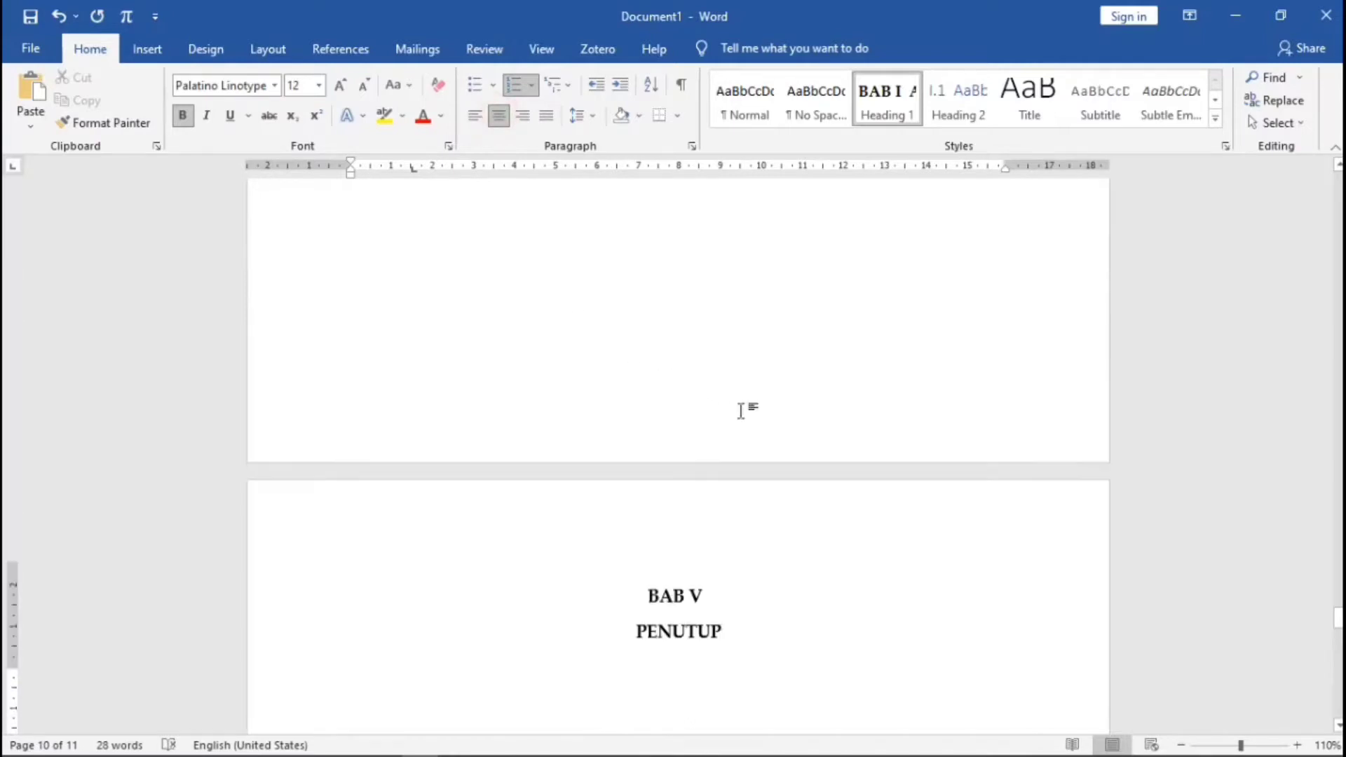
scroll(718, 406, up, 20)
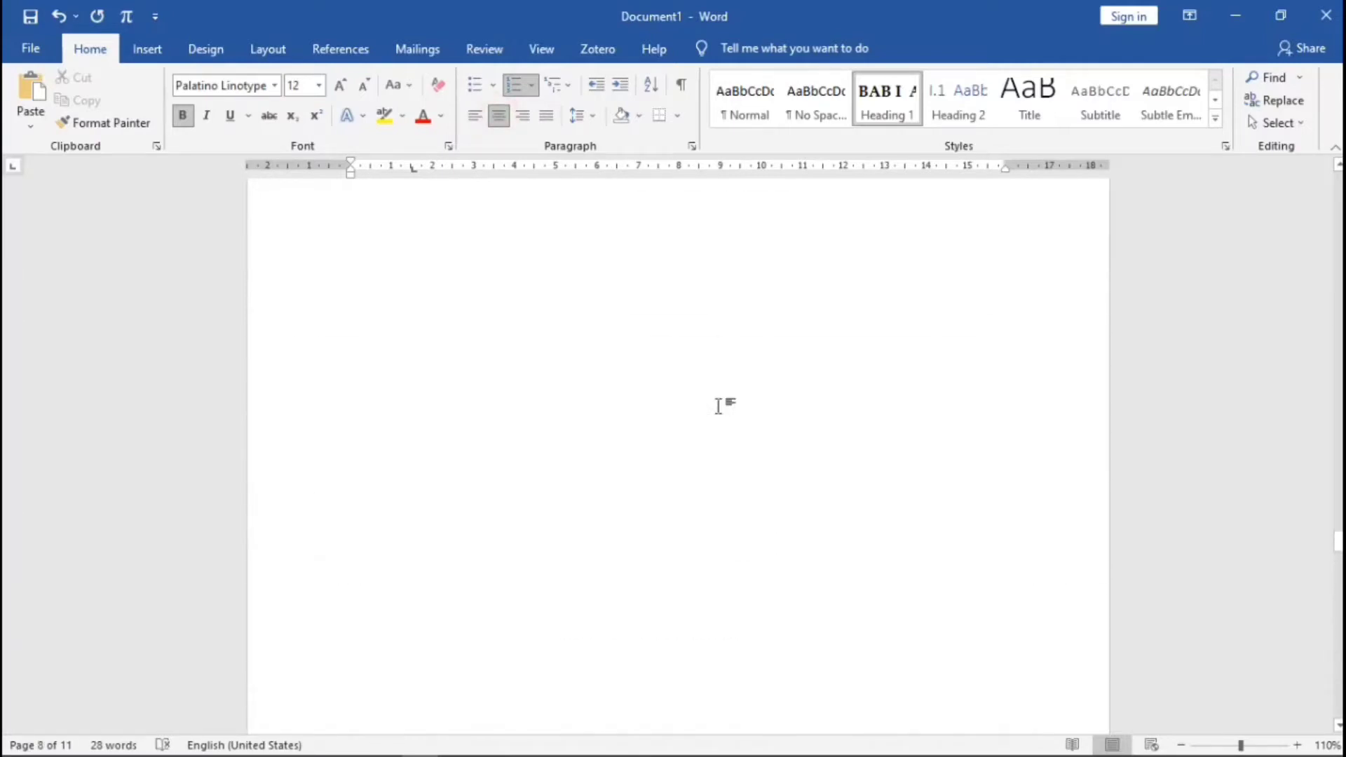
scroll(715, 405, up, 10)
scroll(693, 302, up, 1)
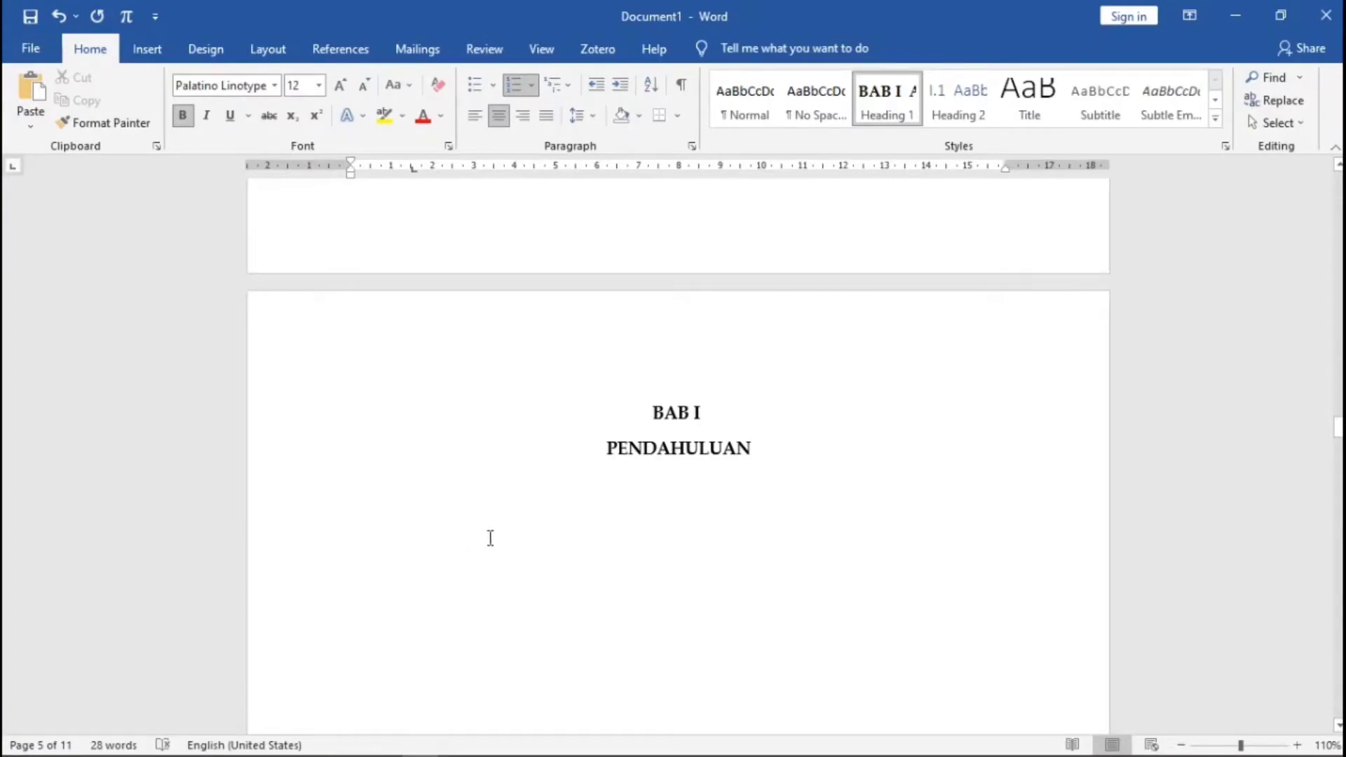
- Add the lines Latar Belakang, Maksud dan Tujuan and ruang lingkup below PENDAHULUAN
scroll(769, 466, down, 3)
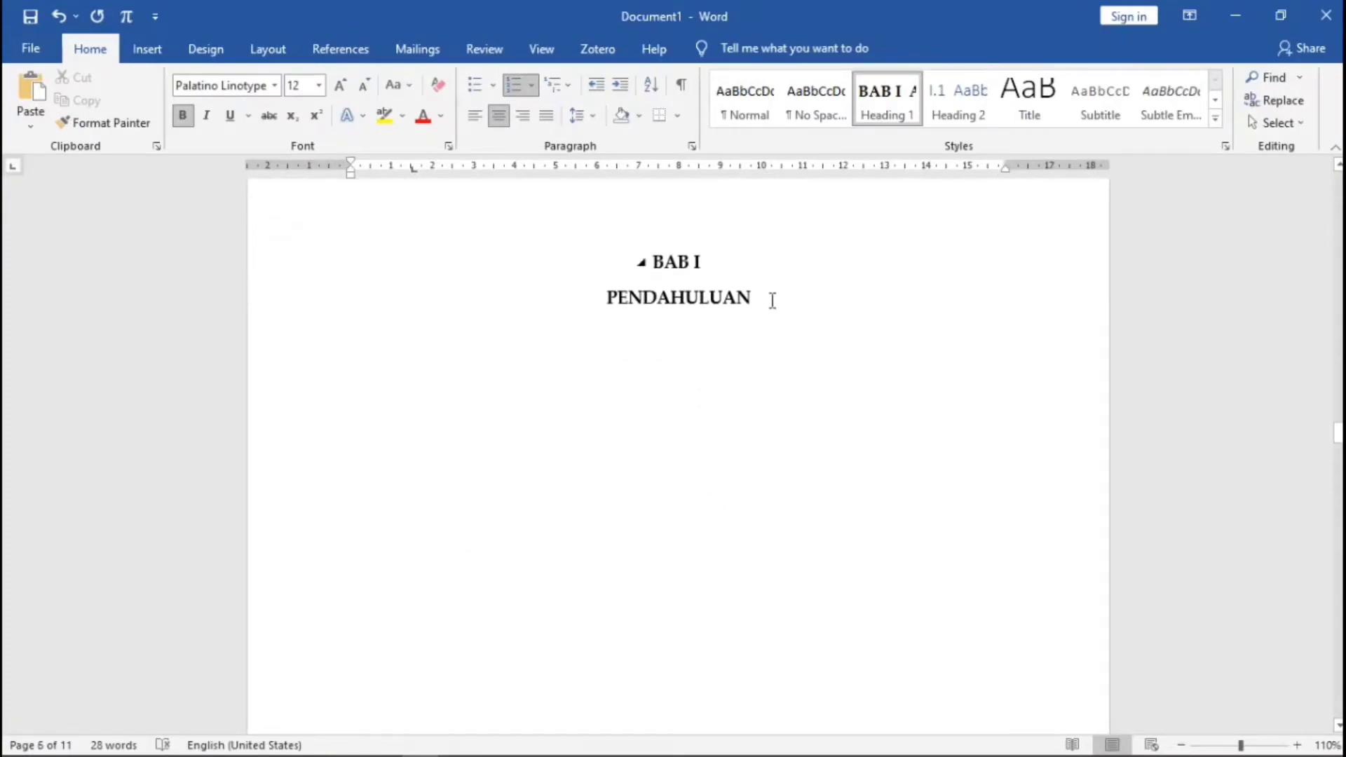
click(811, 305)
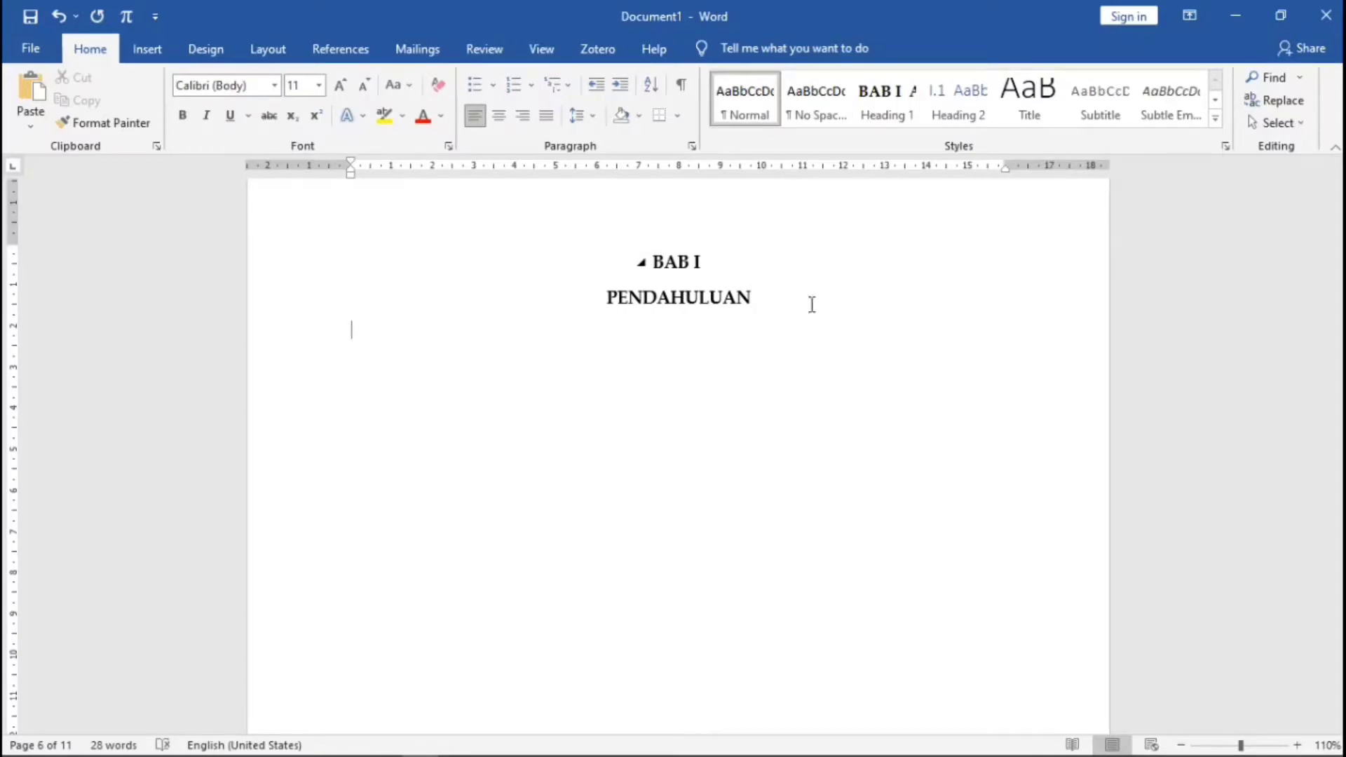
text(atar Belakang)
key(Return)
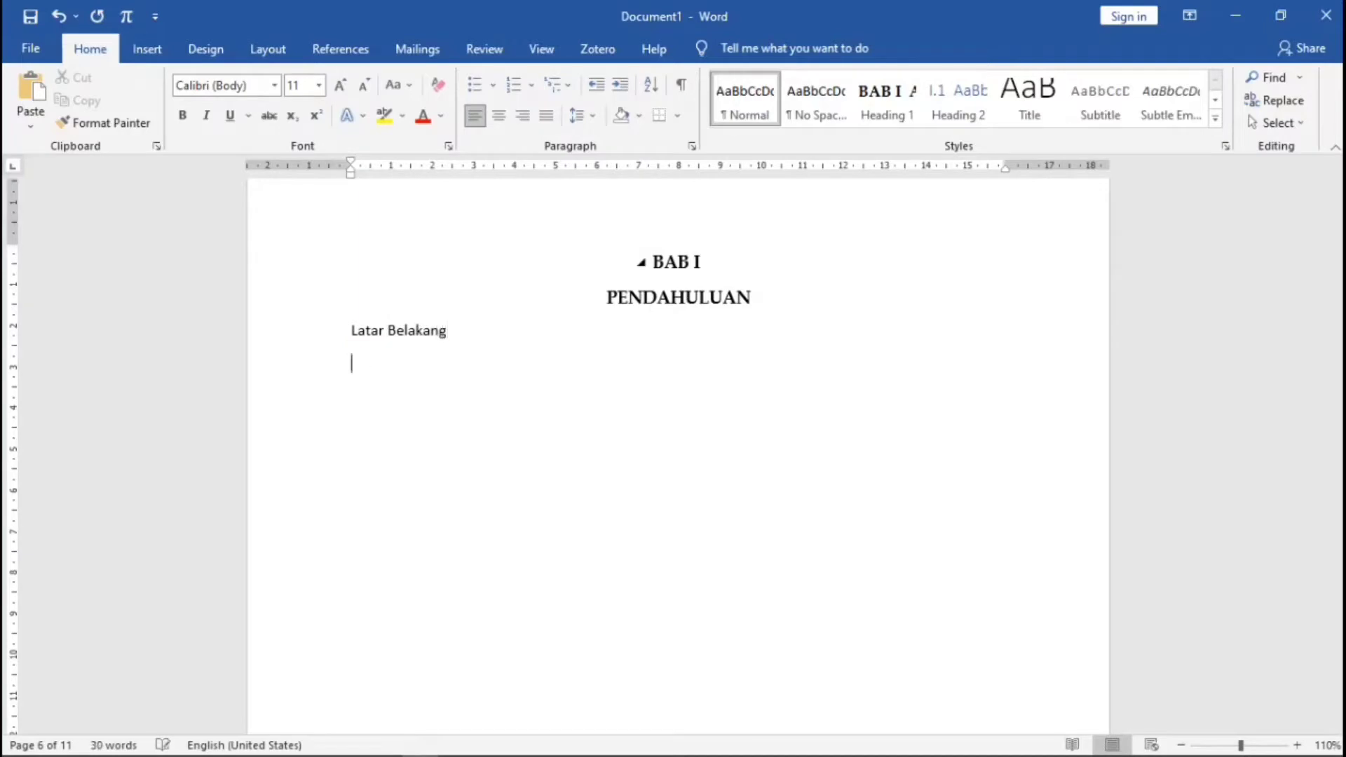
text(Maksud d)
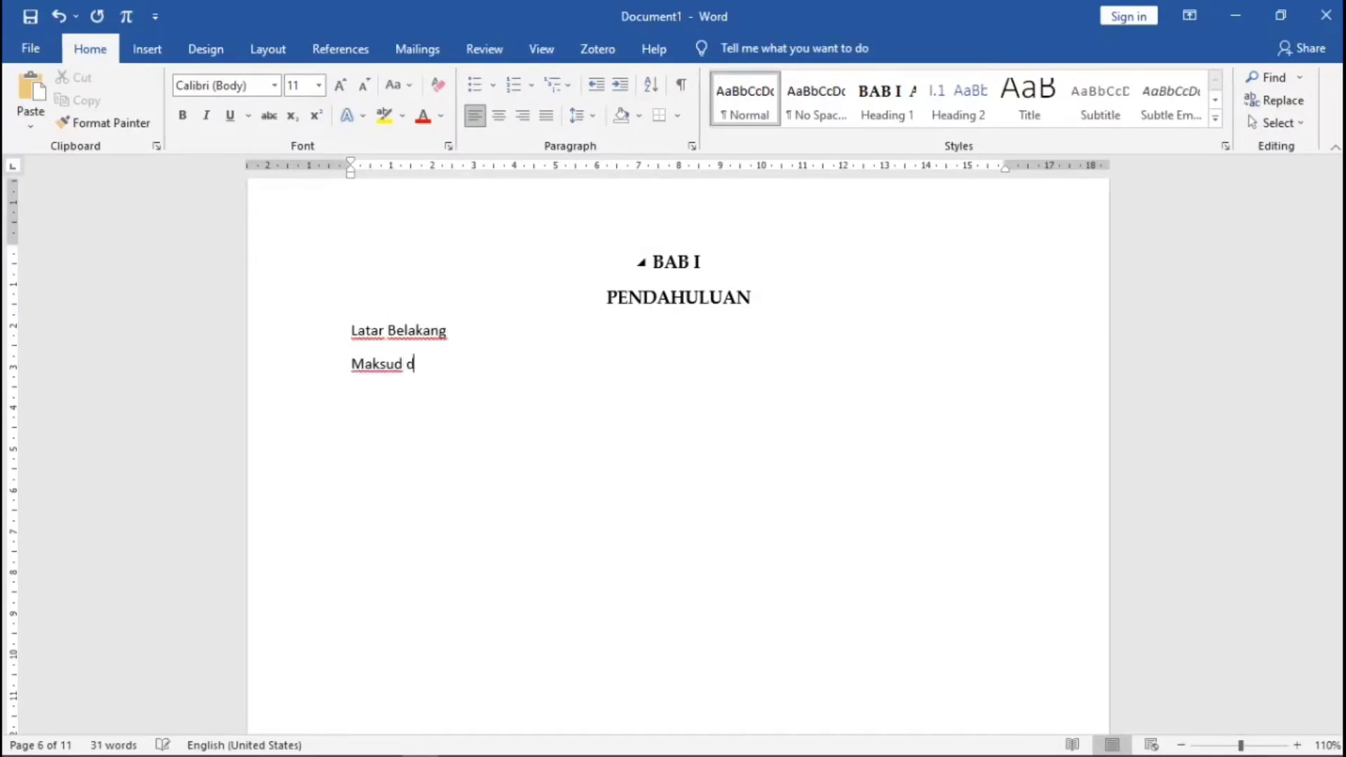
text(an Tujuan)
key(Return)
text(r)
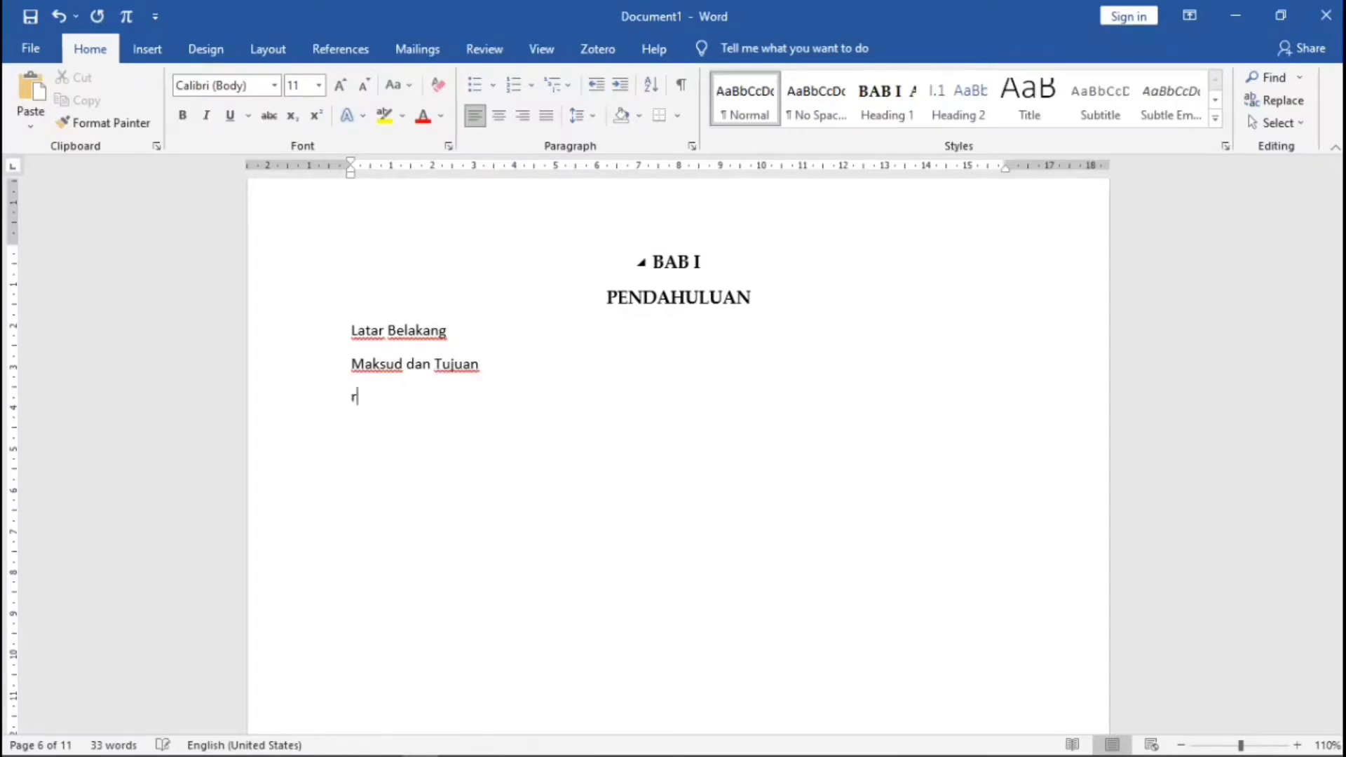
text(uang lingkup)
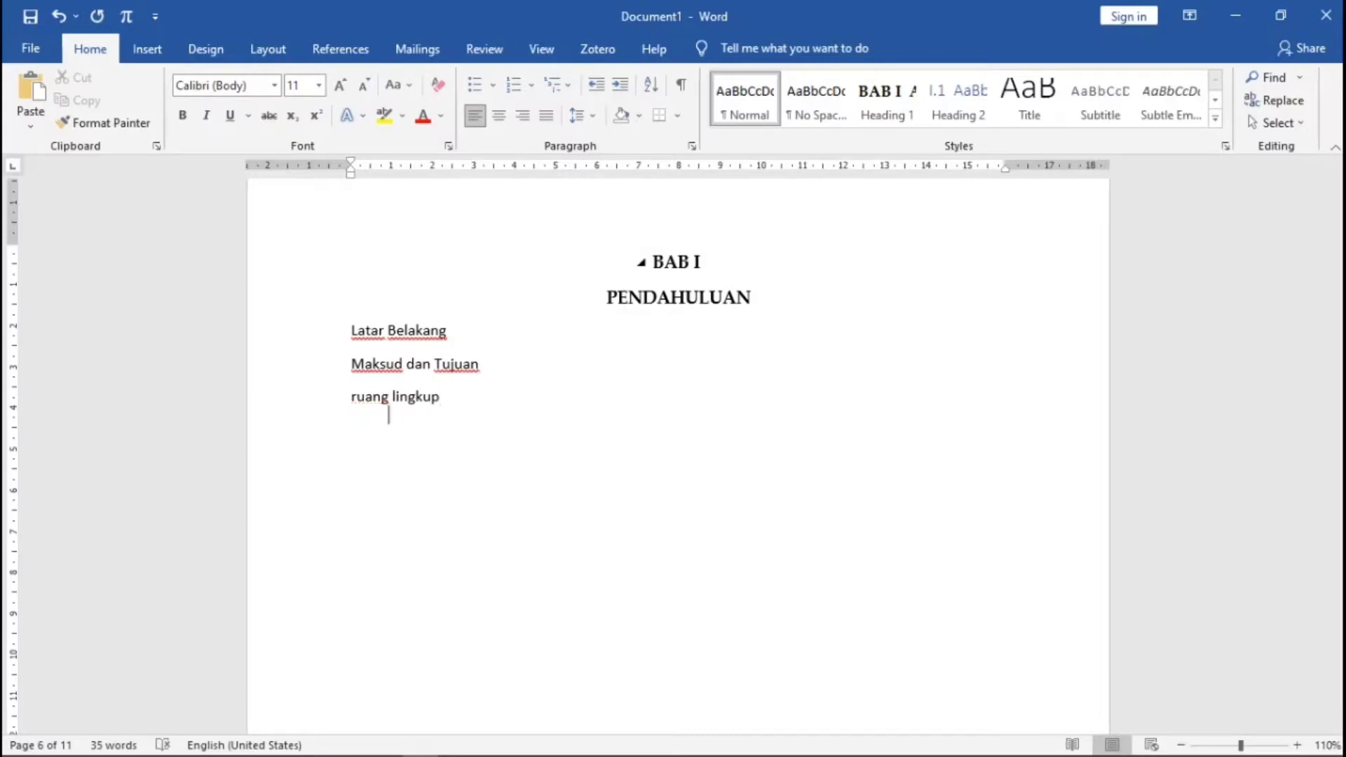
key(Return)
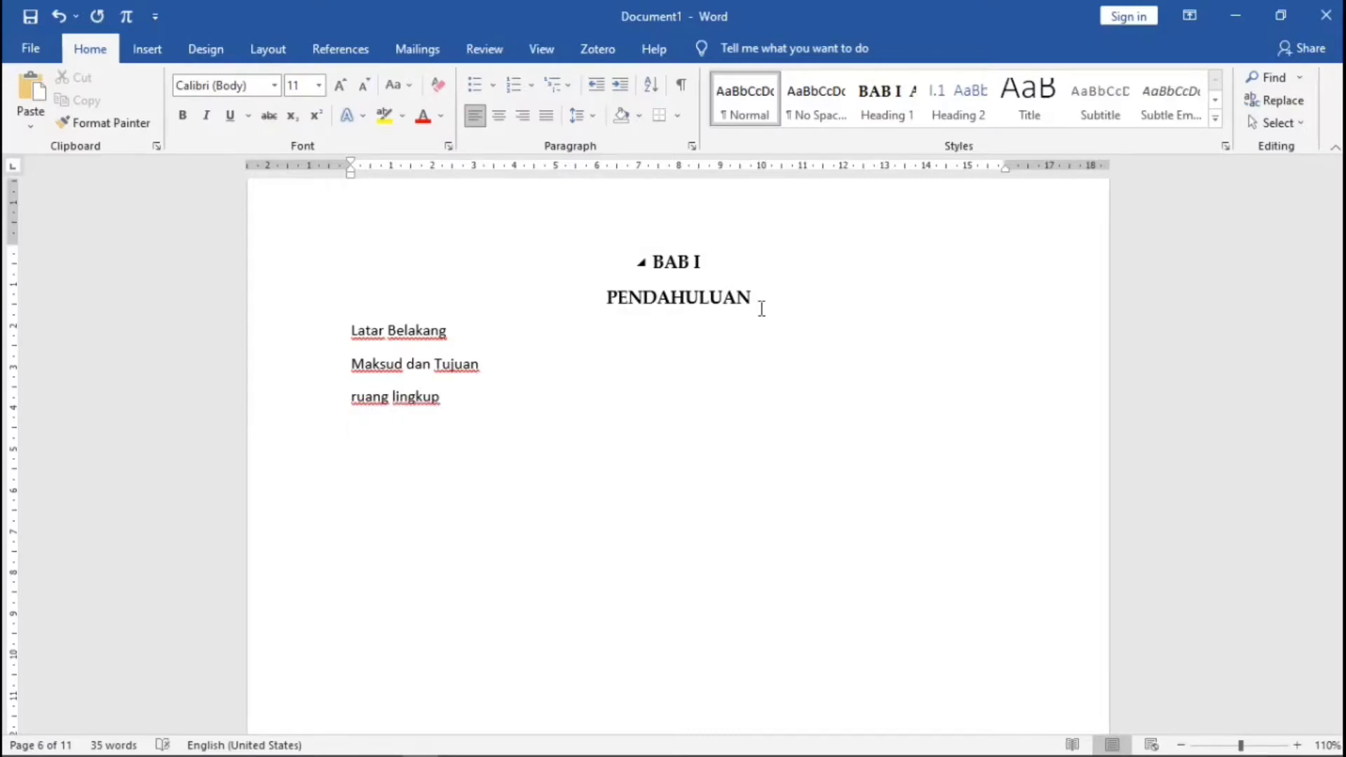
- Capitalise the R of Ruang lingkup
click(358, 396)
key(BackSpace)
text(R)
- Make Latar Belakang a Heading 2 and restyle Heading 2 as black Palatino Linotype 12 pt with 1.5 spacing
click(349, 330)
click(953, 106)
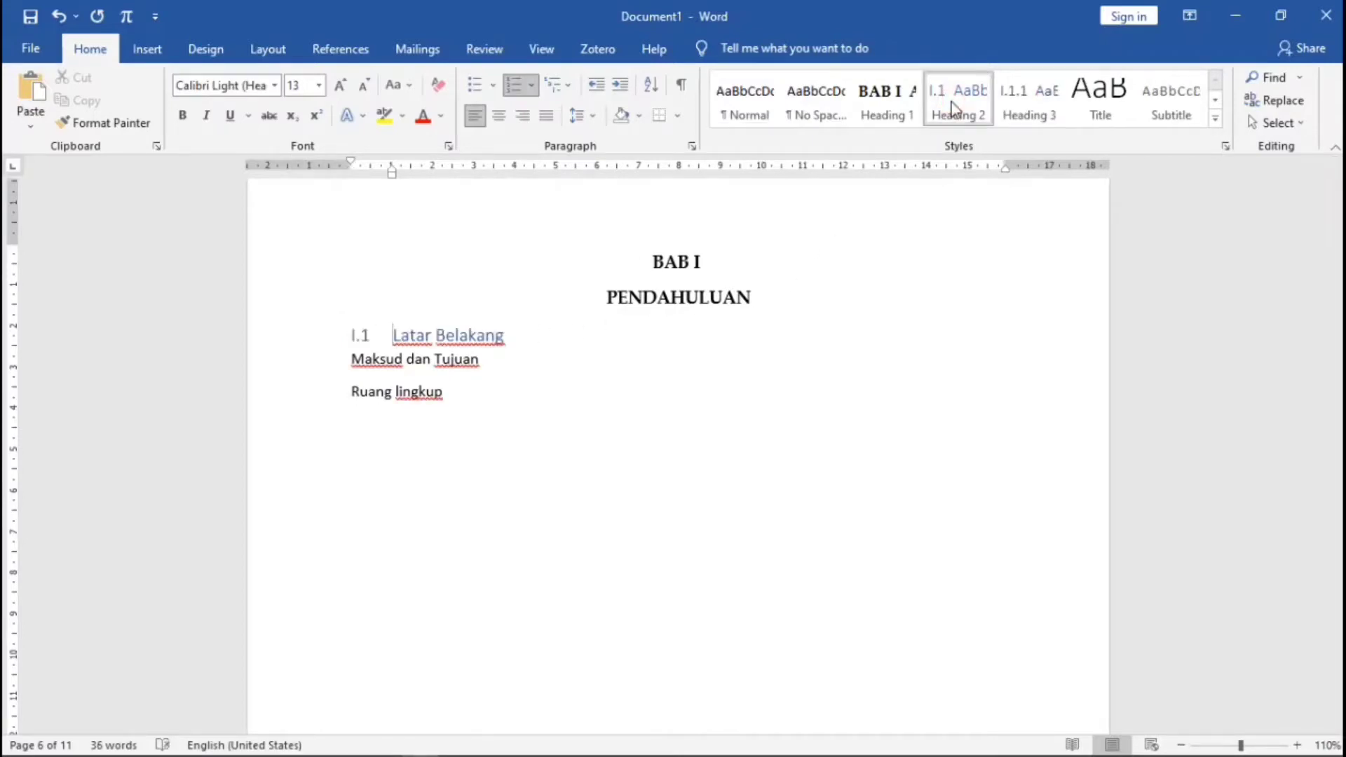
right_click(953, 105)
click(981, 138)
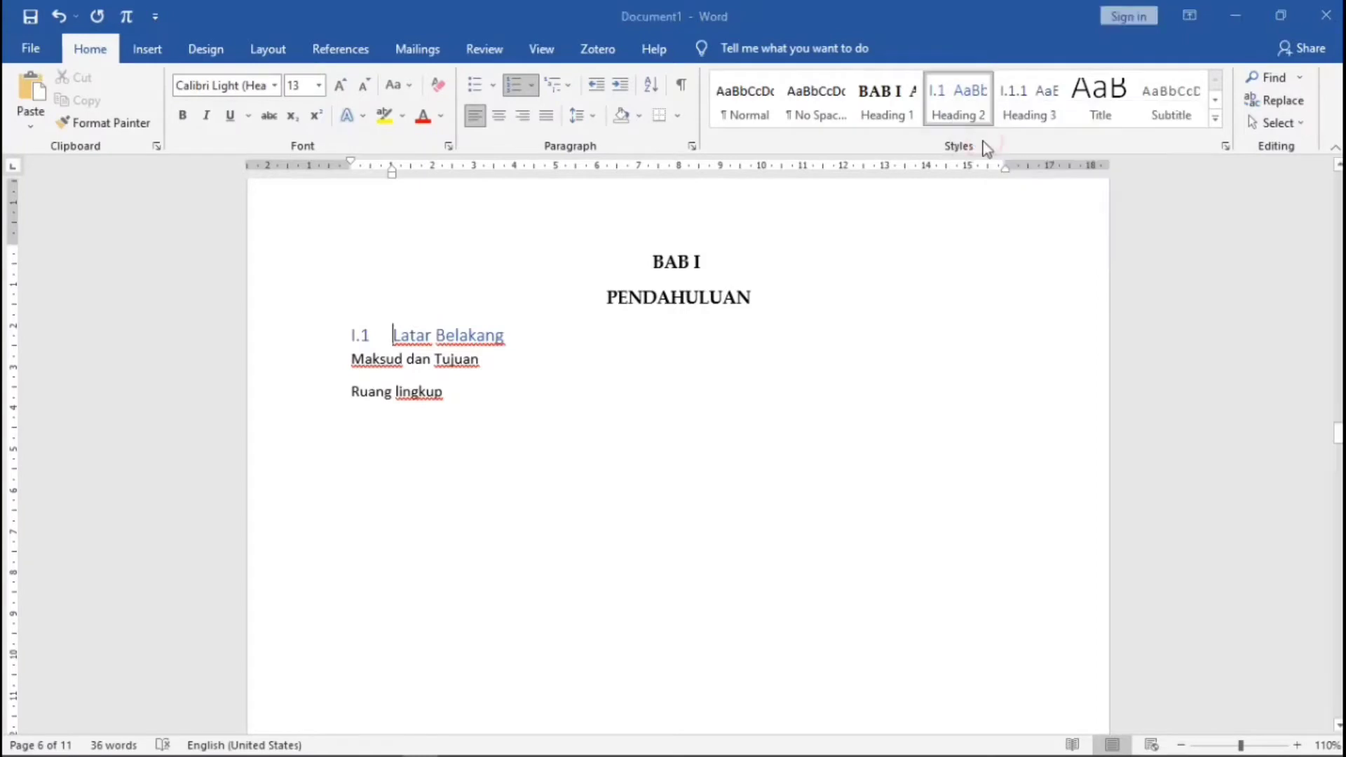
click(851, 379)
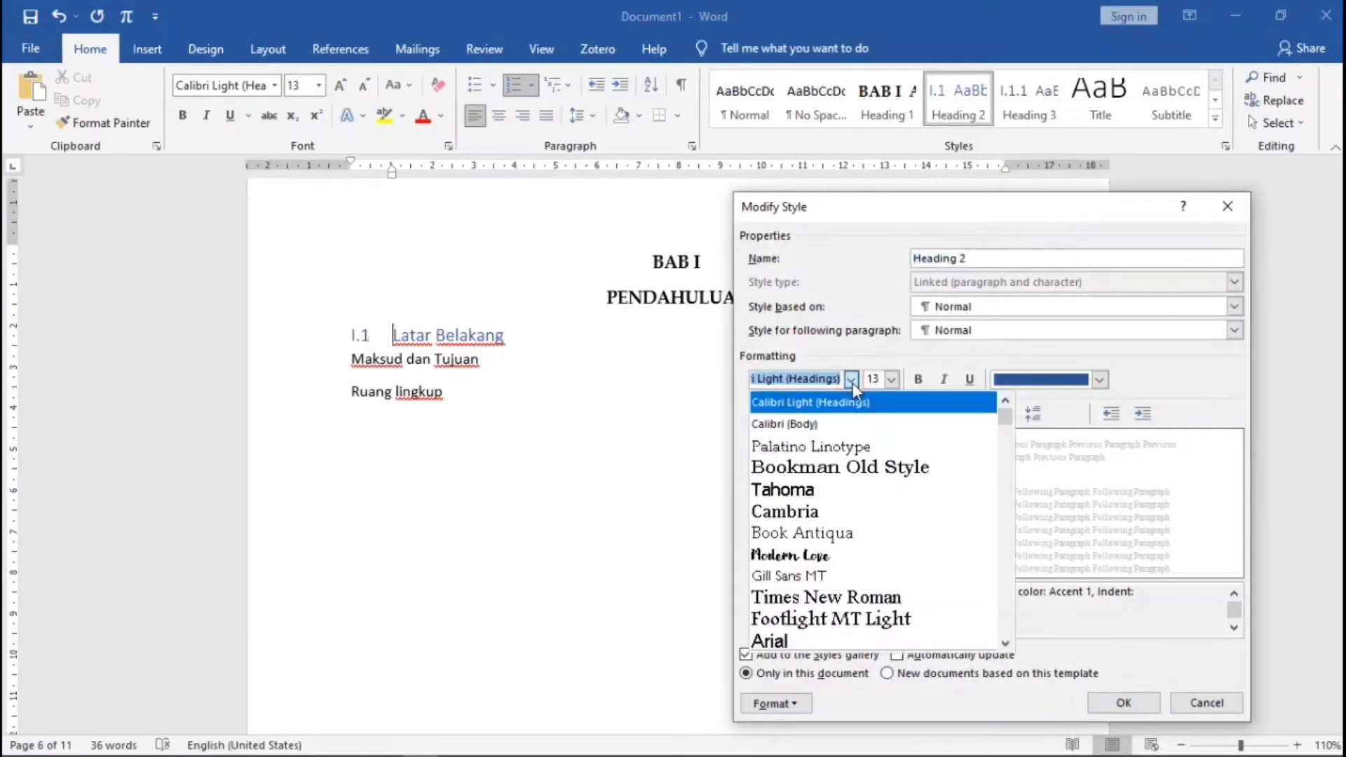
click(856, 452)
click(893, 382)
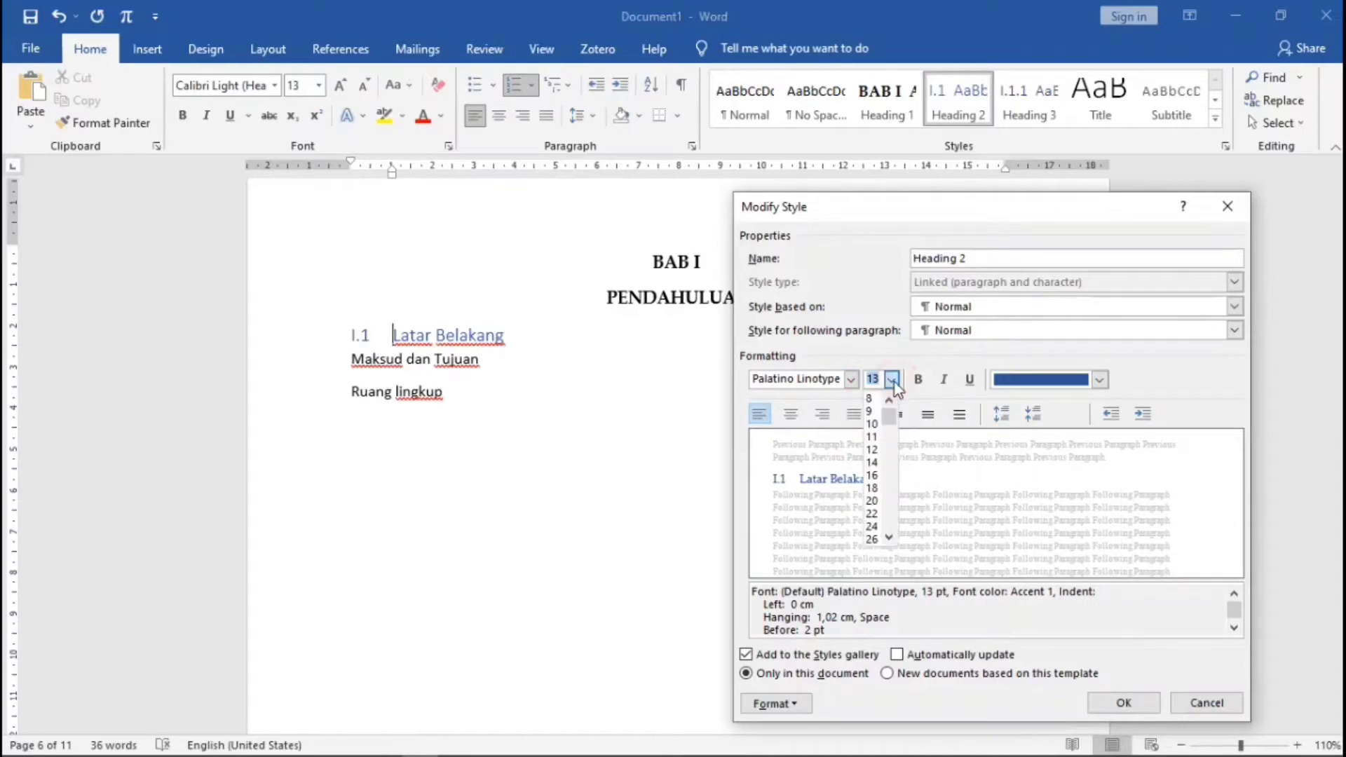
click(872, 449)
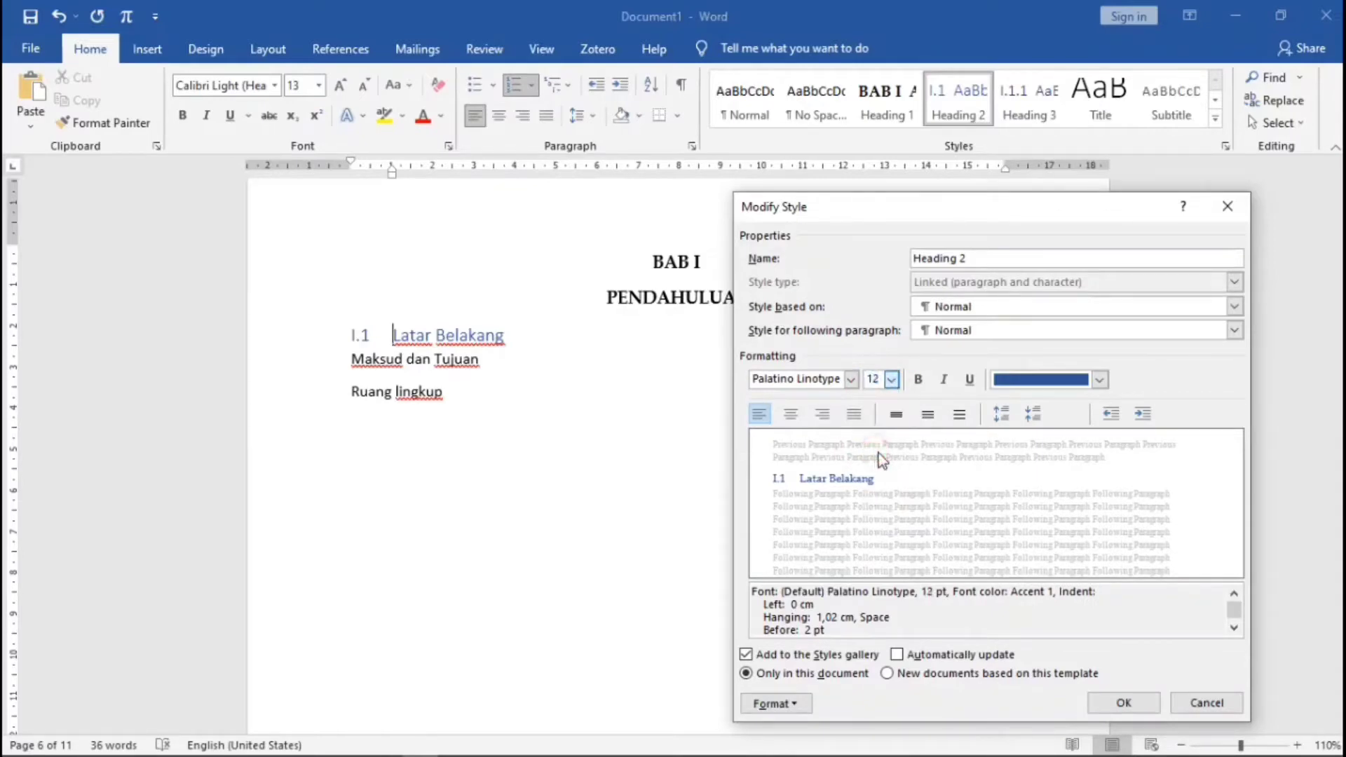
click(929, 413)
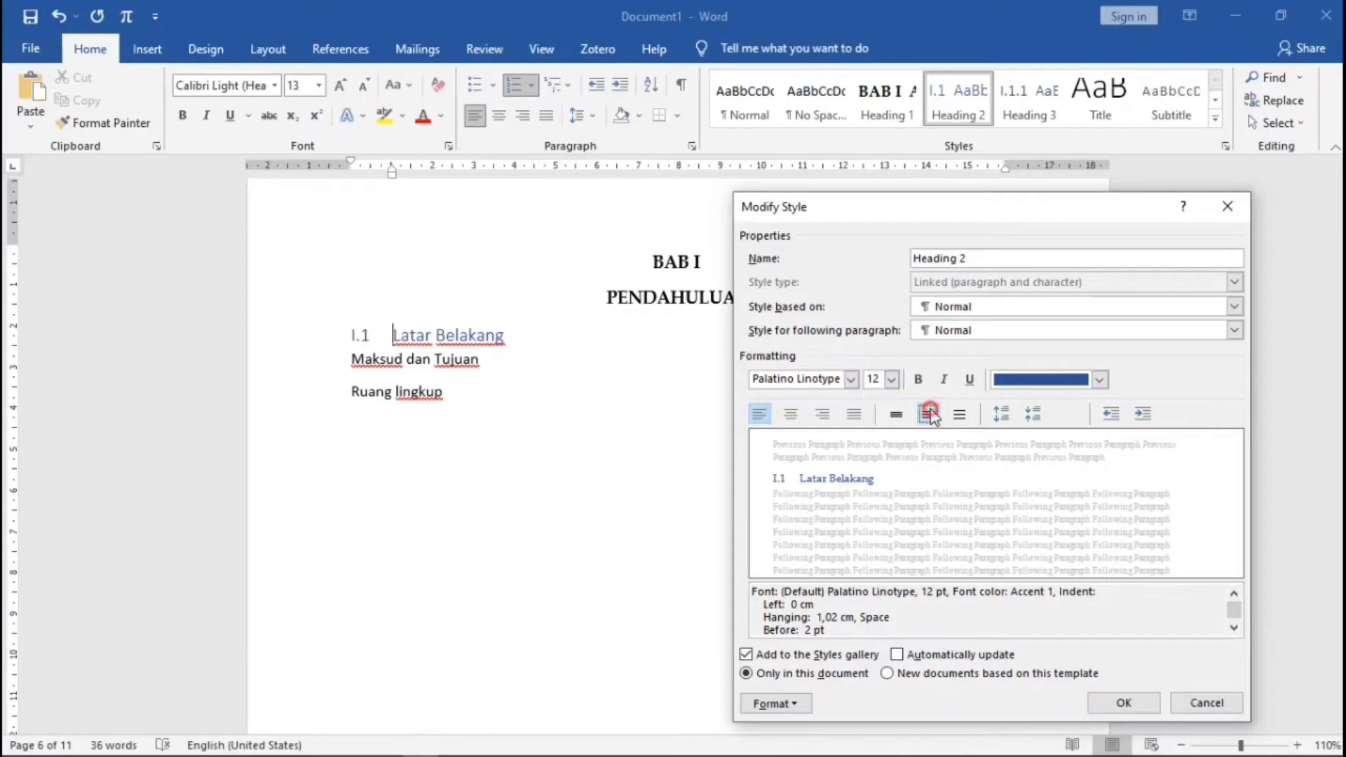
click(1099, 379)
click(1045, 403)
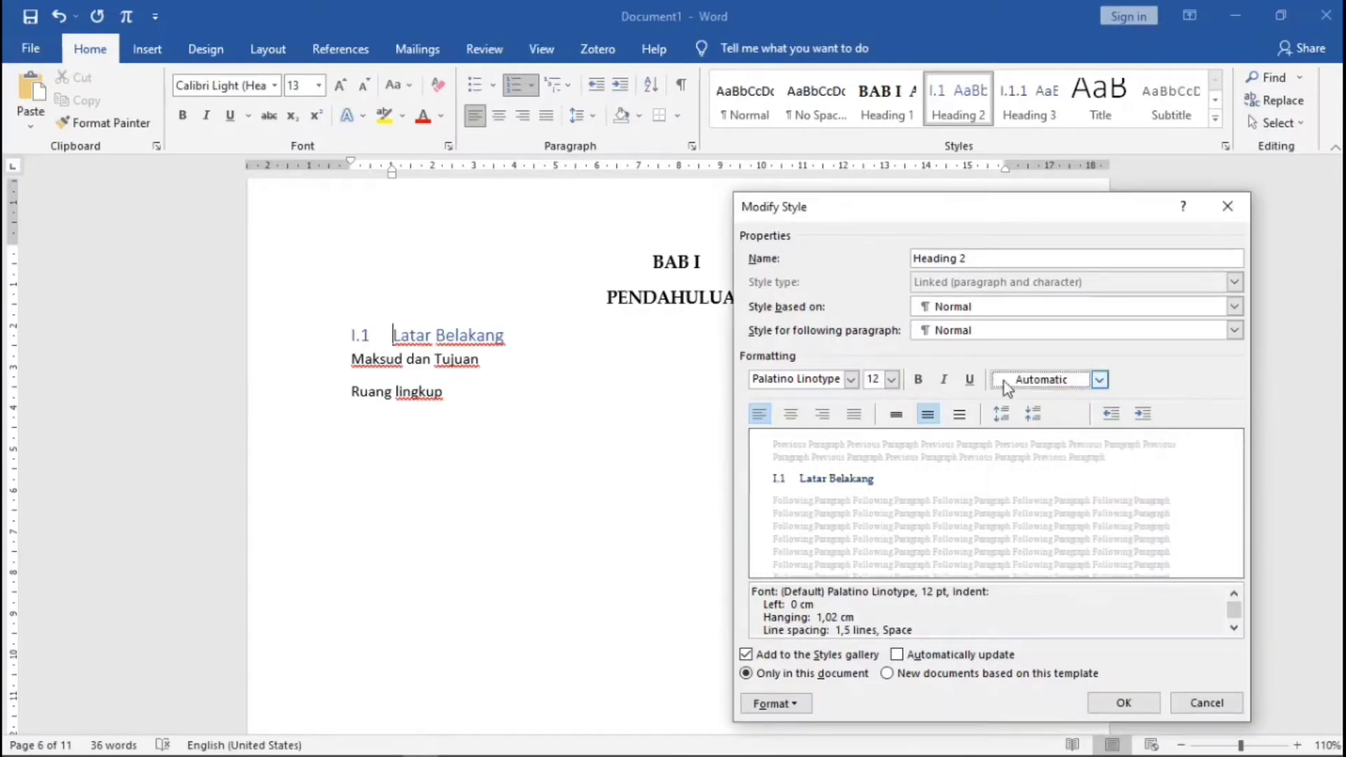
click(1117, 699)
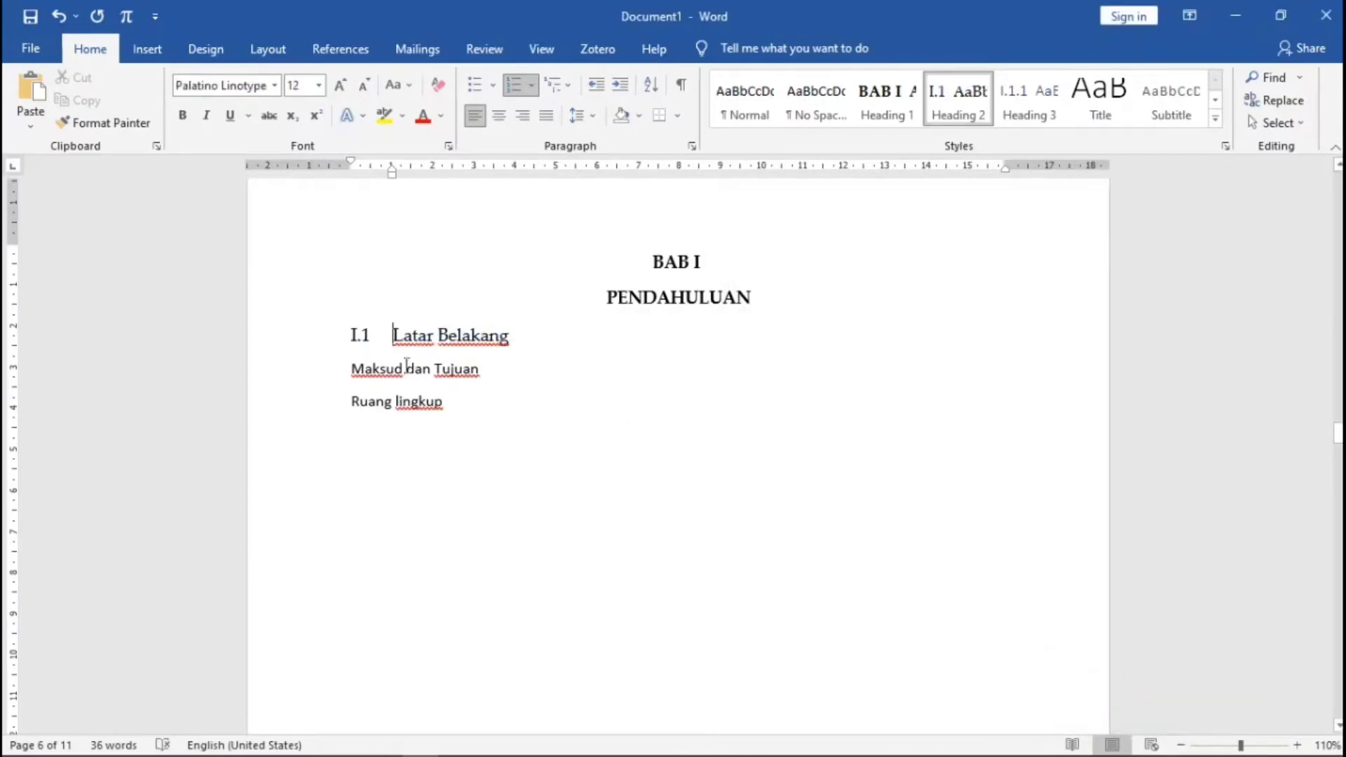
- Apply Heading 2 to Maksud dan Tujuan and Ruang lingkup, numbering them I.2 and I.3
click(350, 364)
click(959, 105)
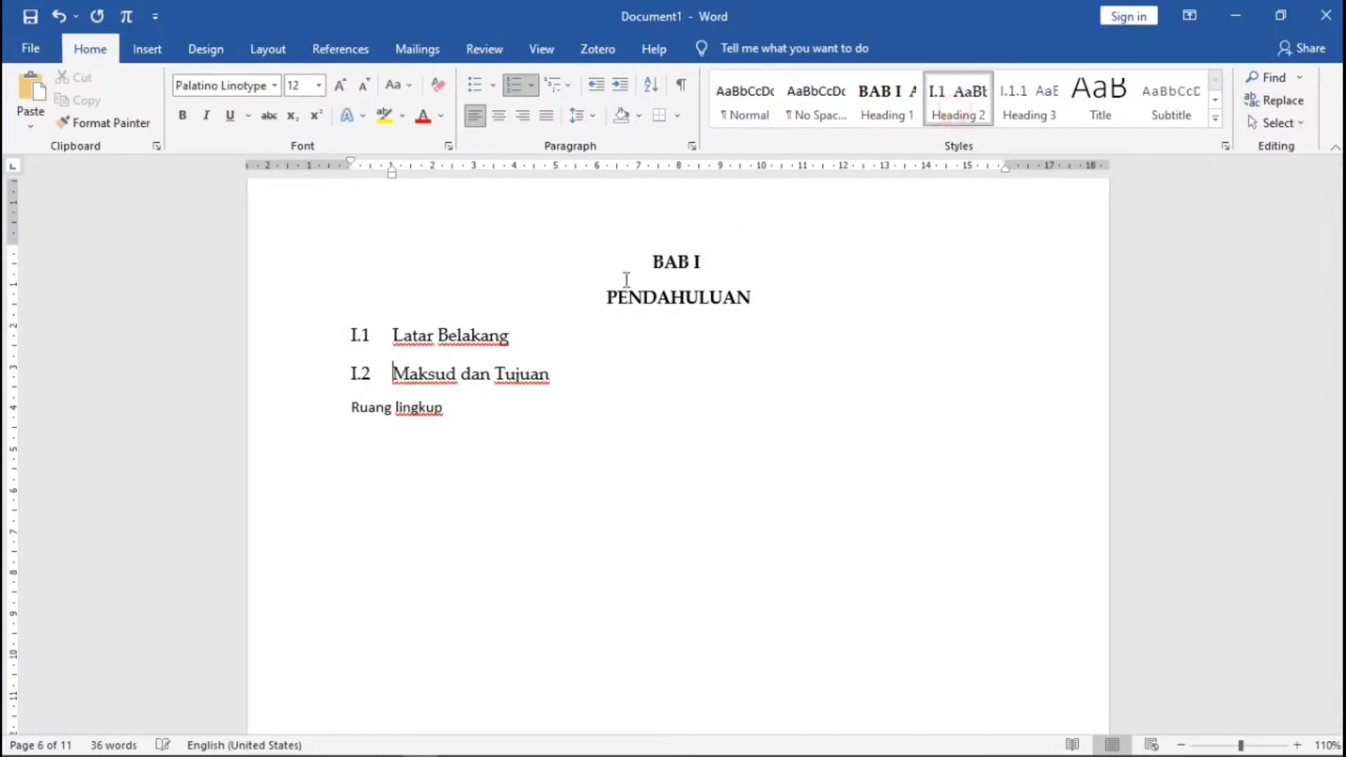
click(343, 419)
click(976, 111)
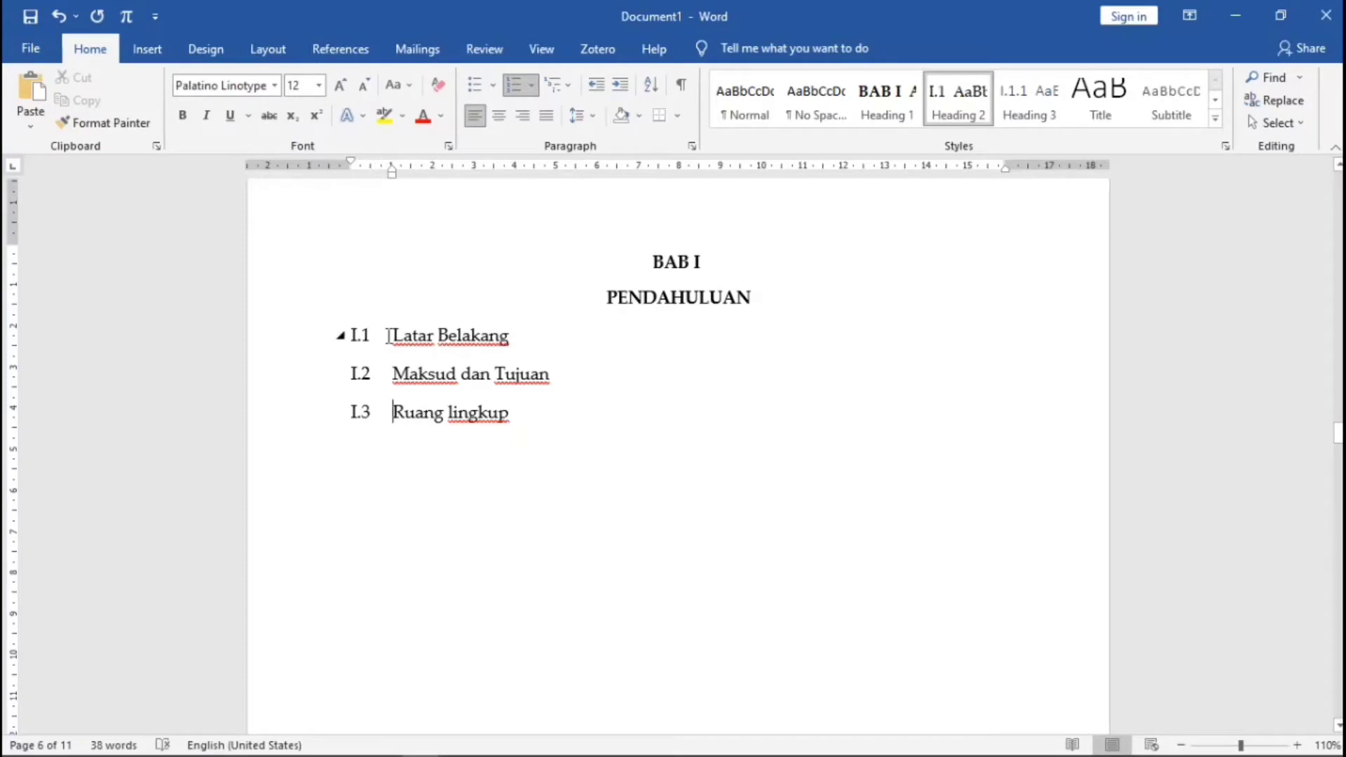
click(389, 335)
- Define a new multilevel list giving level 2 legal-style 1, 2, 3 numbering, so headings read 1.1–1.3
click(569, 87)
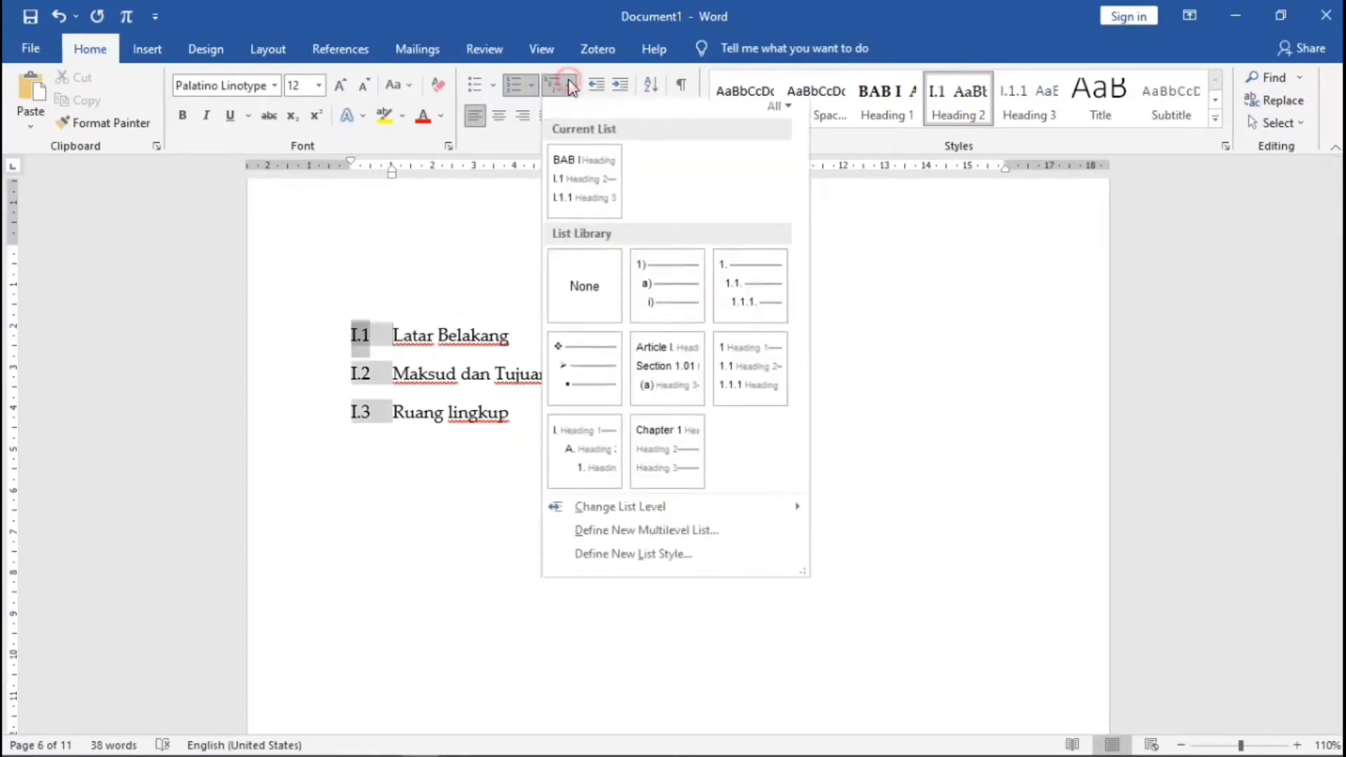
click(626, 534)
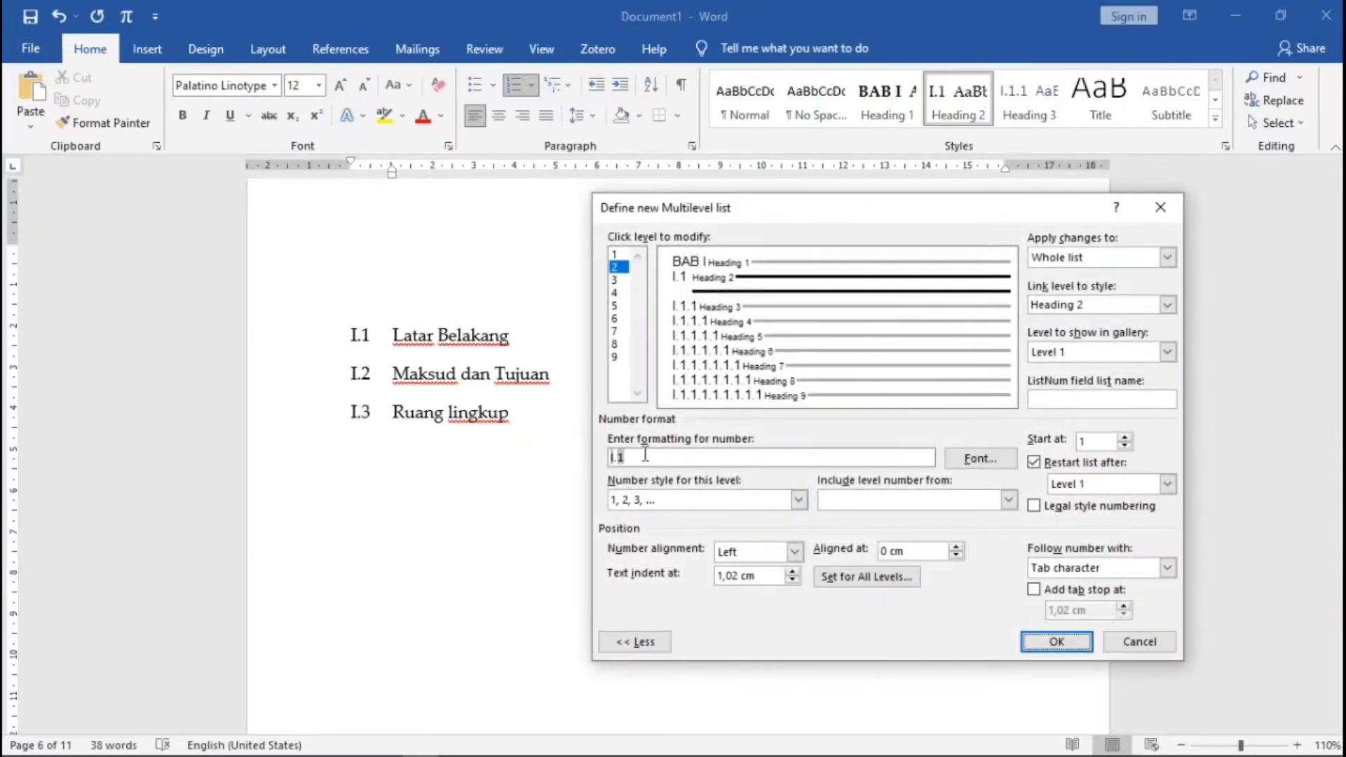
click(798, 499)
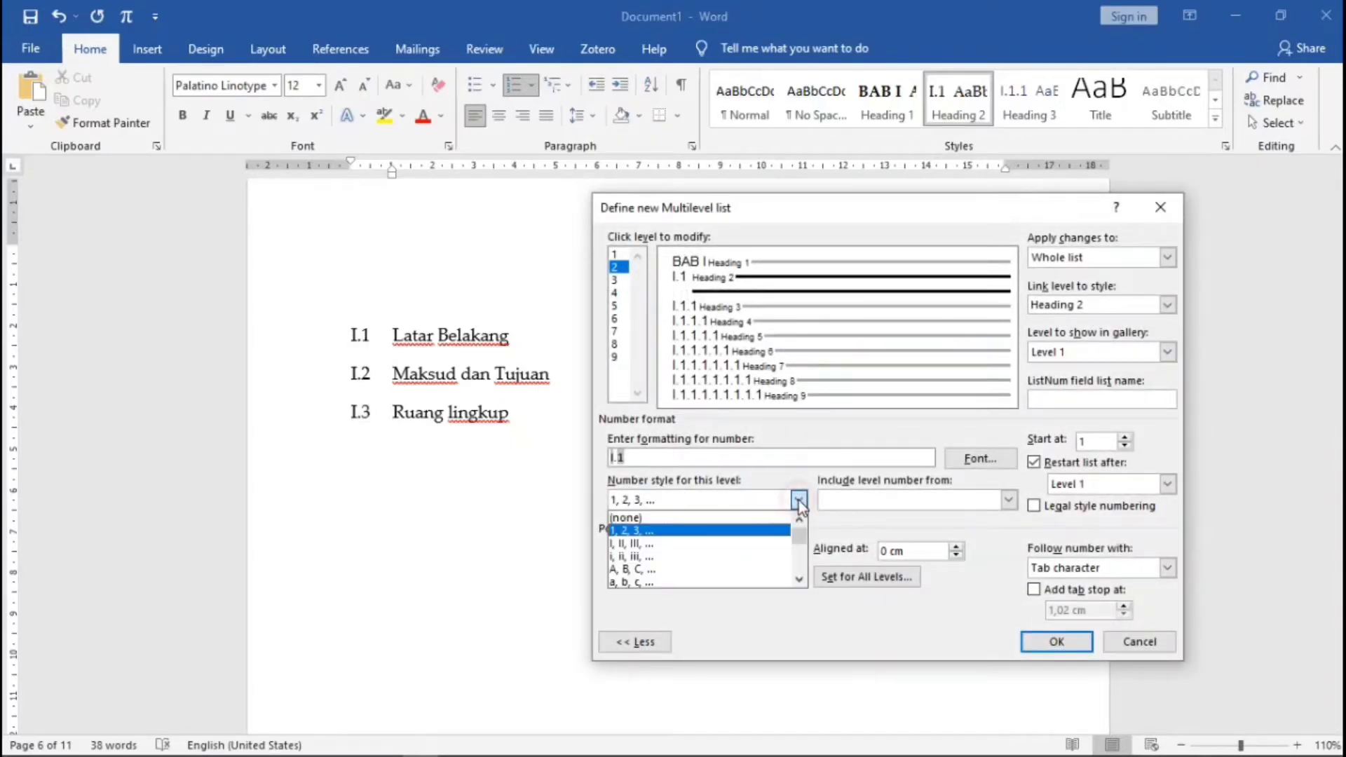
click(654, 528)
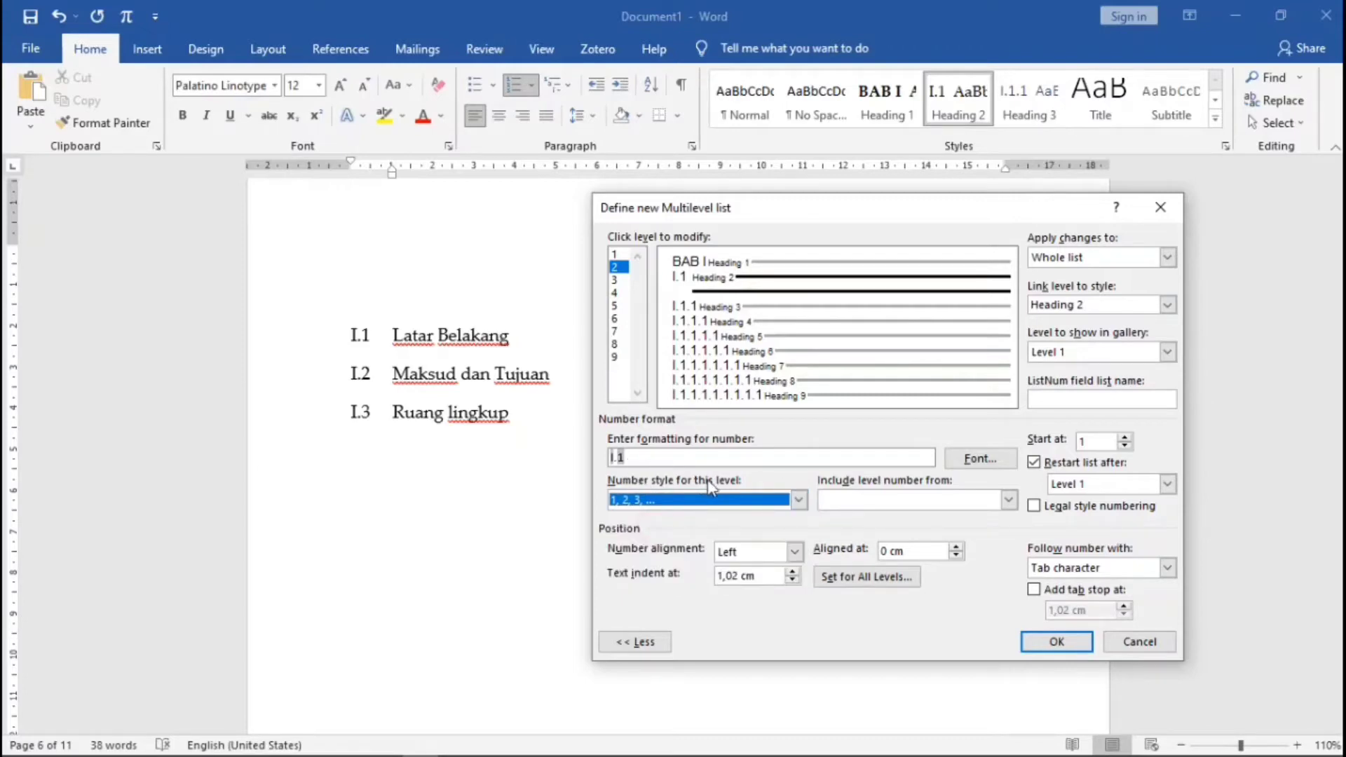
click(1035, 506)
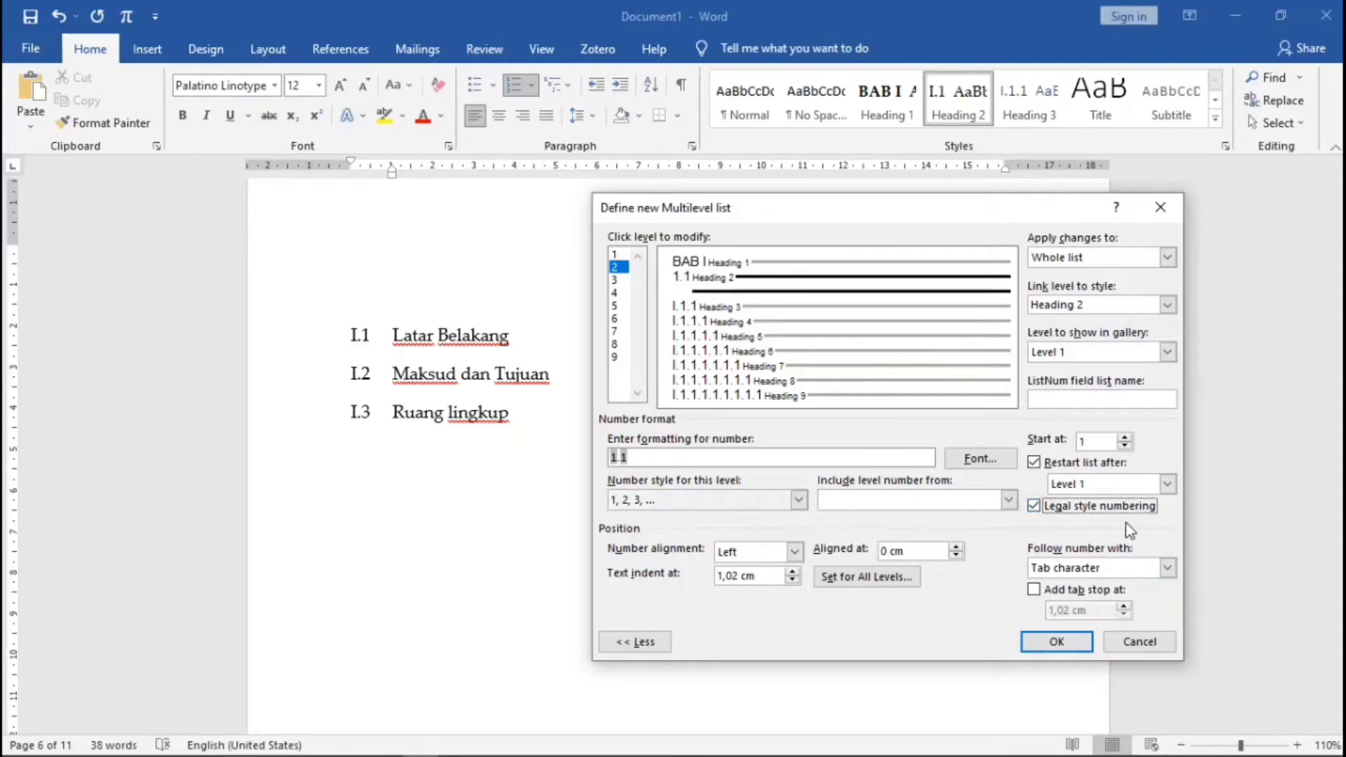
click(1044, 648)
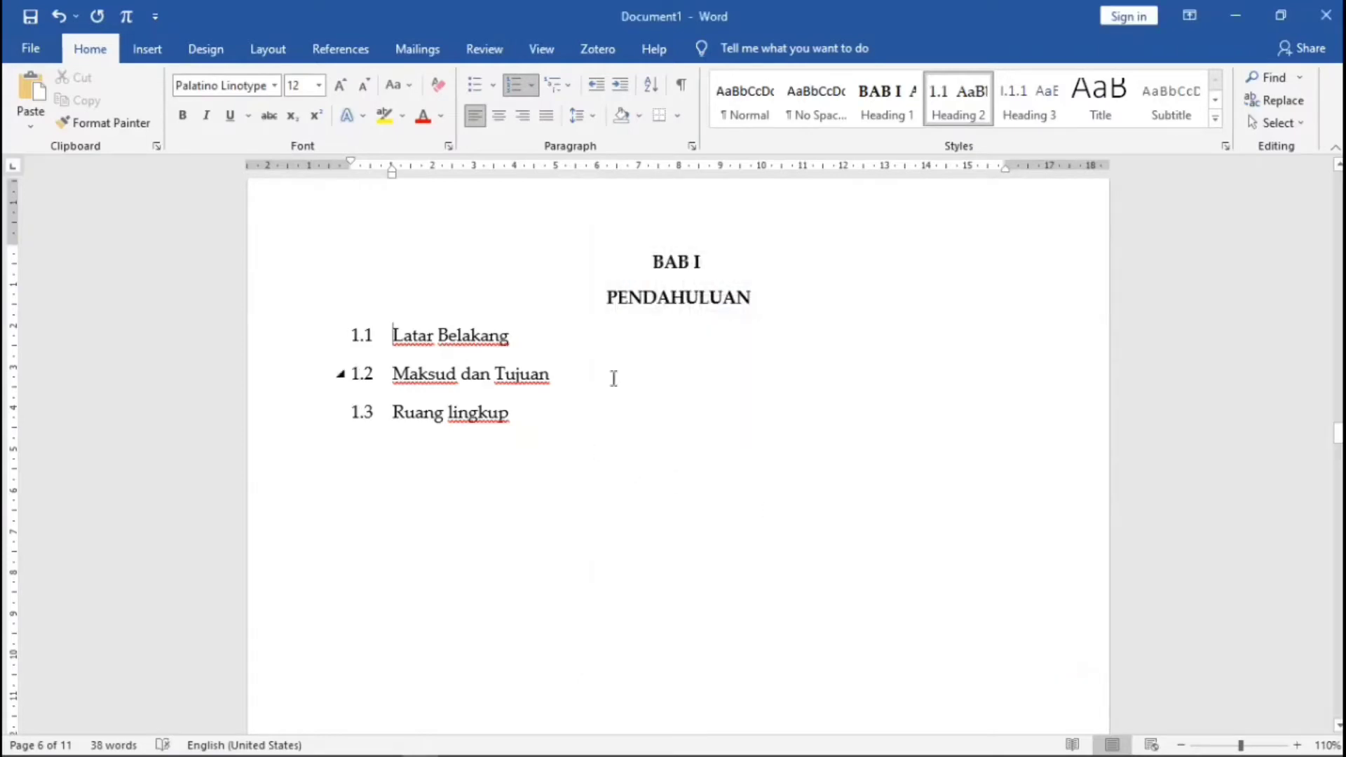
- Add Maksud and Tujuan lines under Maksud dan Tujuan and make Maksud a Heading 3
click(574, 378)
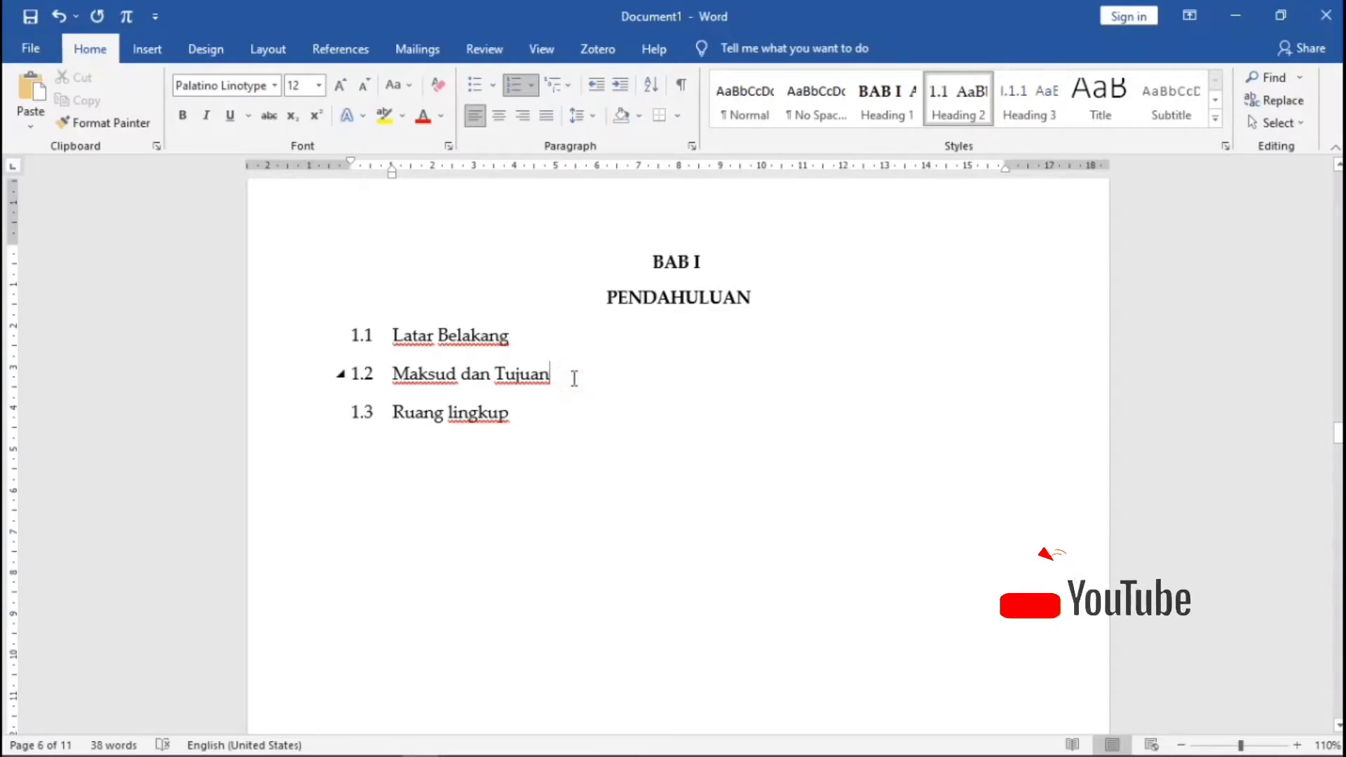
key(Return)
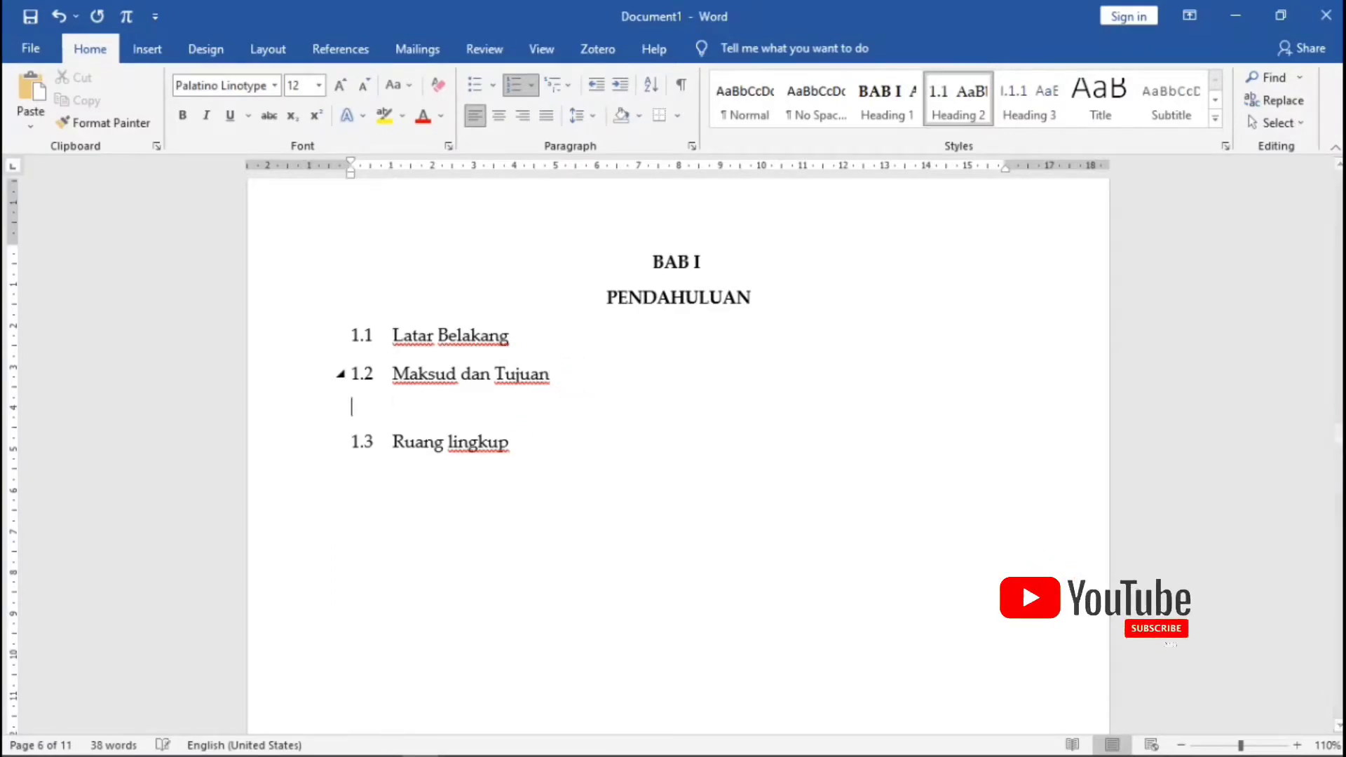
text(M)
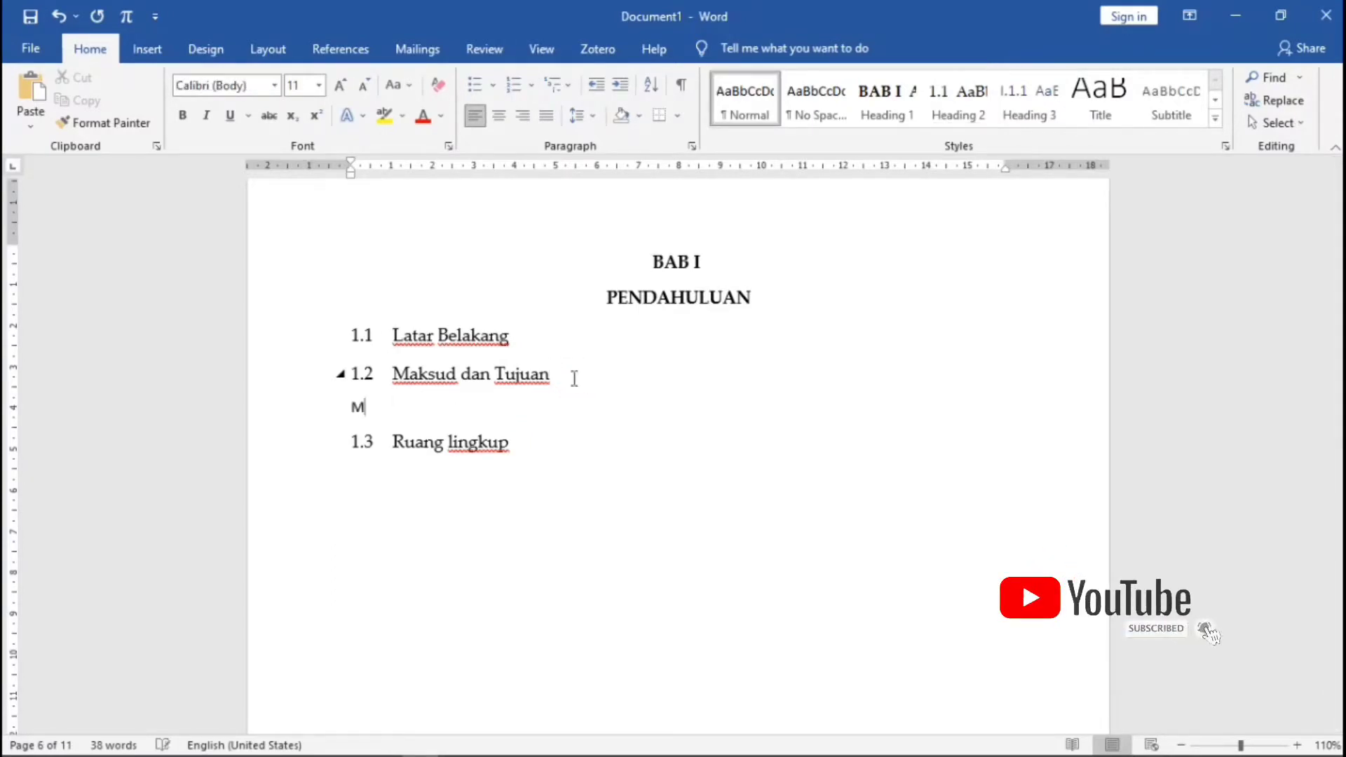
text(aksud)
key(Return)
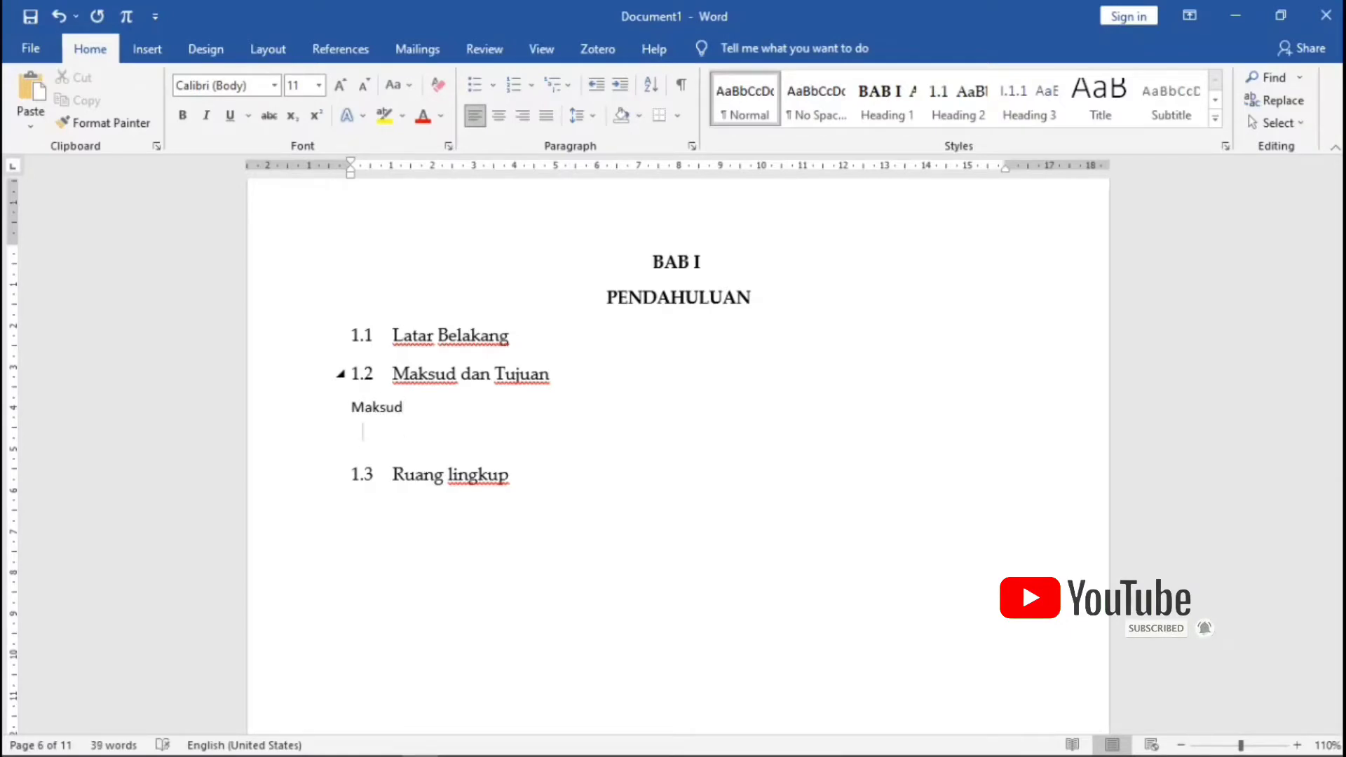
text(Tujuan)
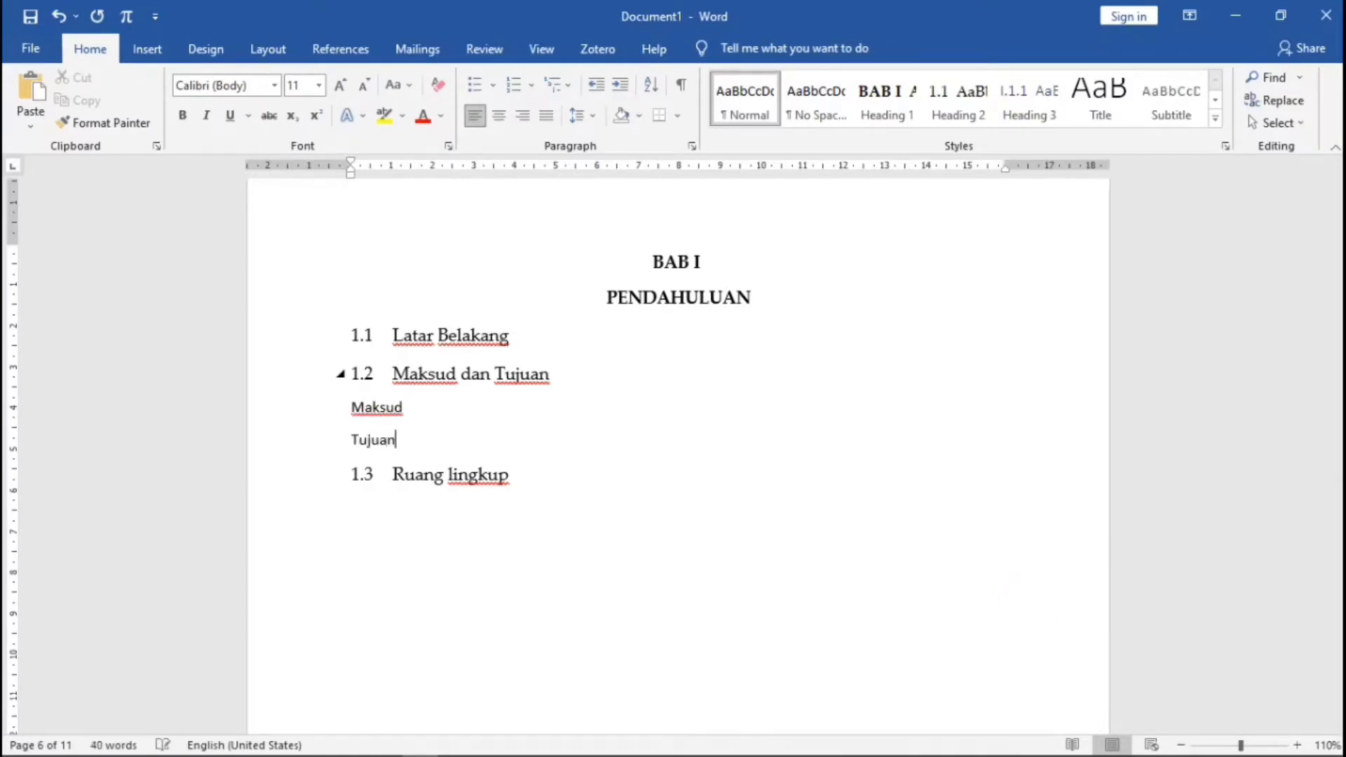
click(352, 408)
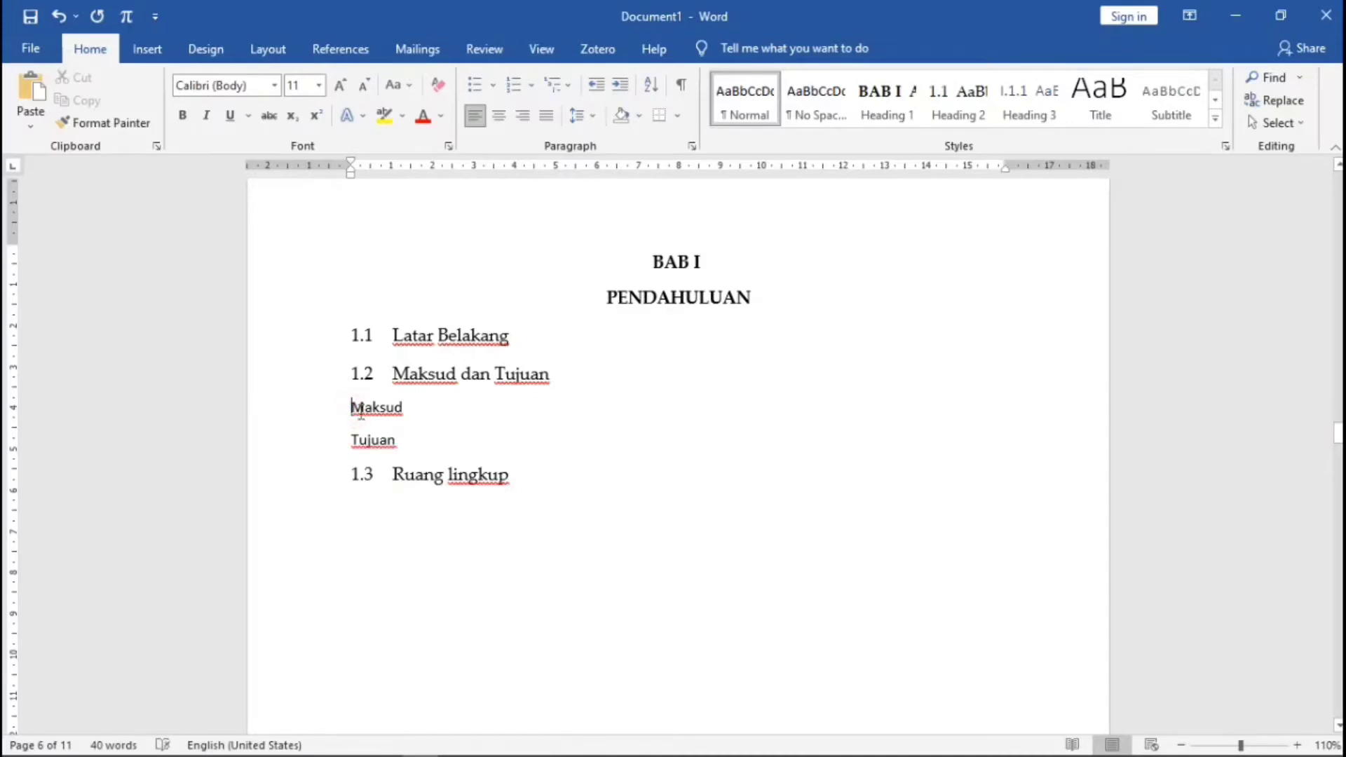
click(1032, 99)
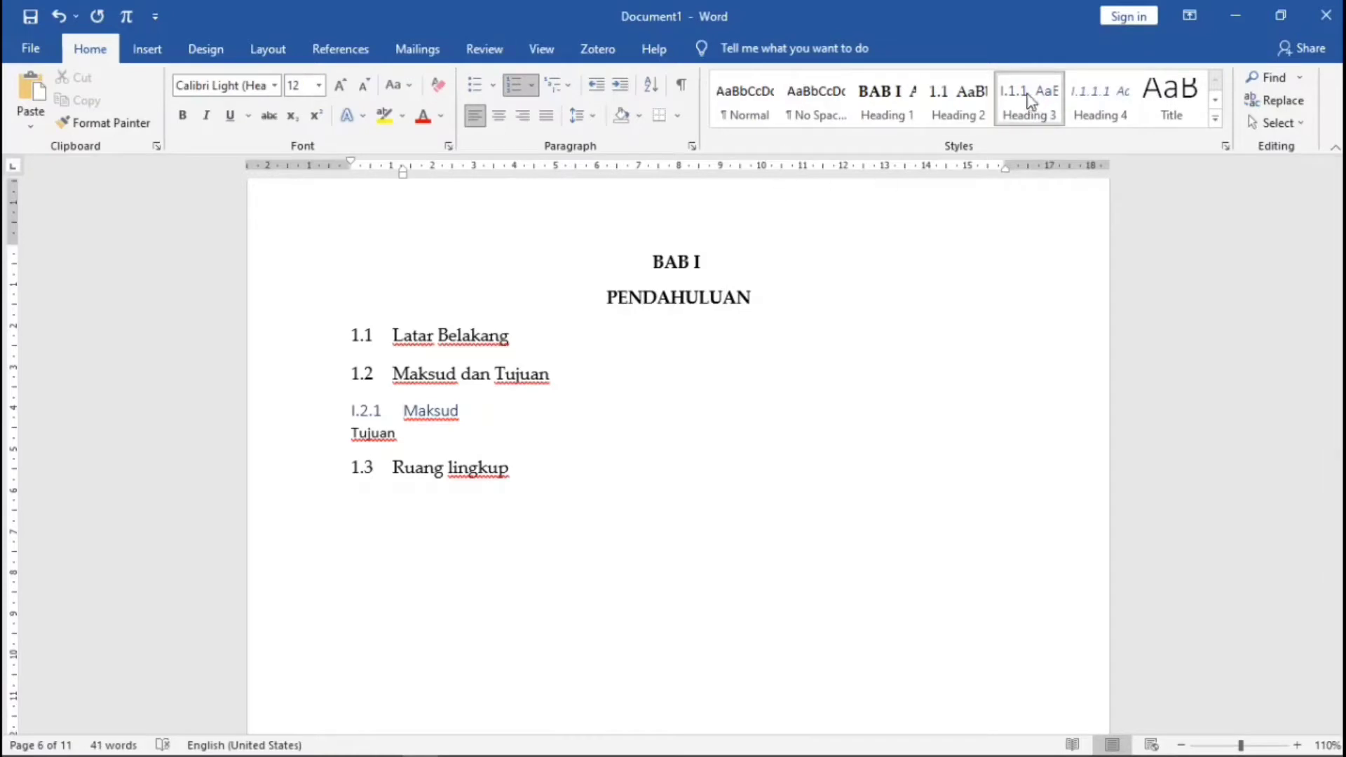
- Modify the Heading 3 style to use Palatino Linotype in Automatic colour
right_click(1029, 100)
click(1065, 129)
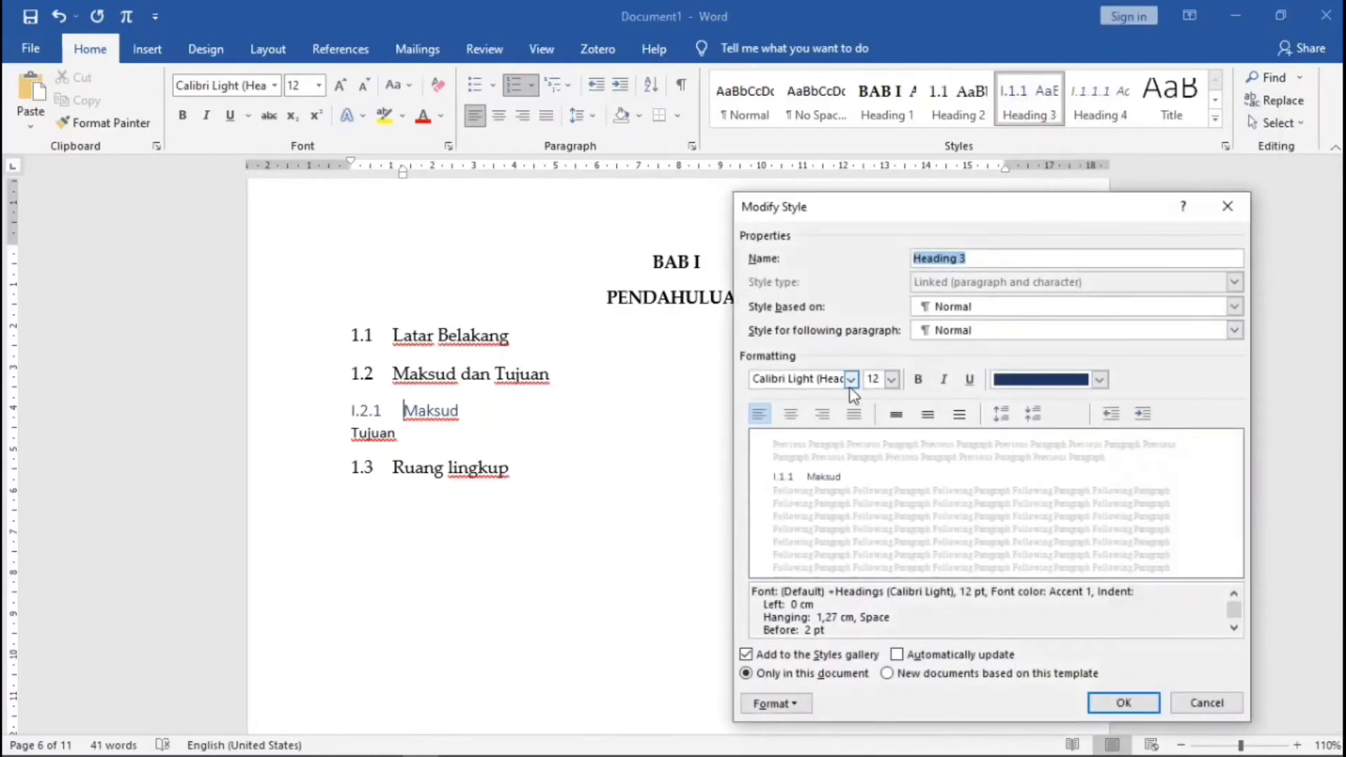
click(850, 380)
click(799, 445)
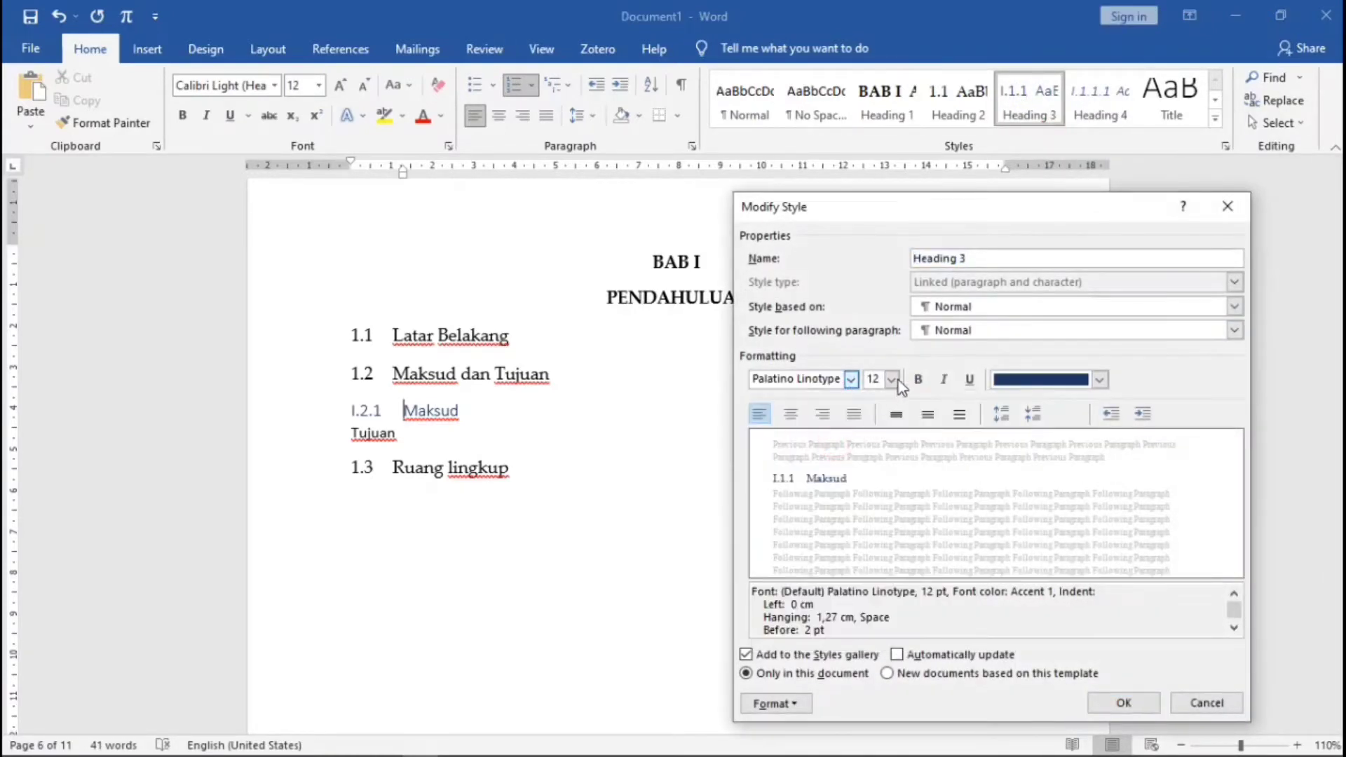
click(1099, 379)
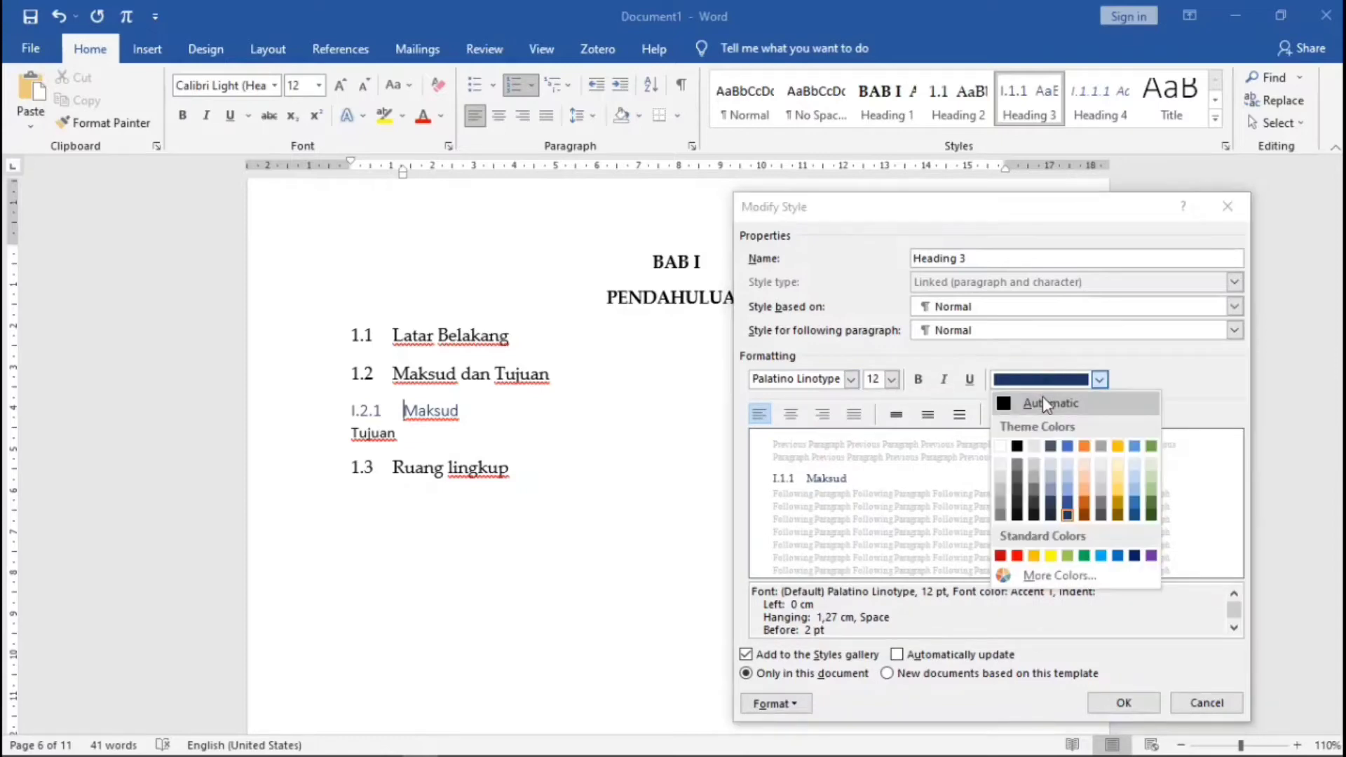
click(1041, 398)
click(1122, 703)
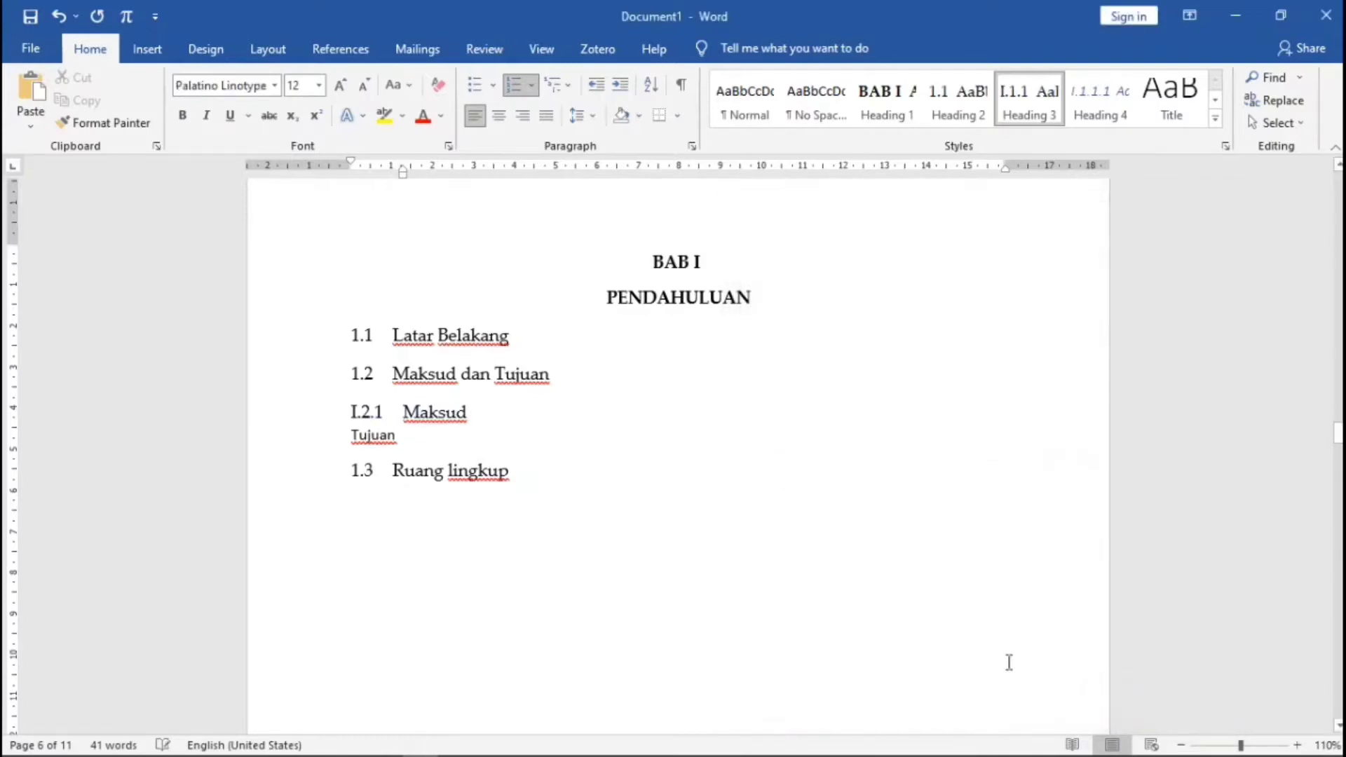
- Apply Heading 3 to the Tujuan line, numbering it I.2.2
click(353, 438)
click(1016, 125)
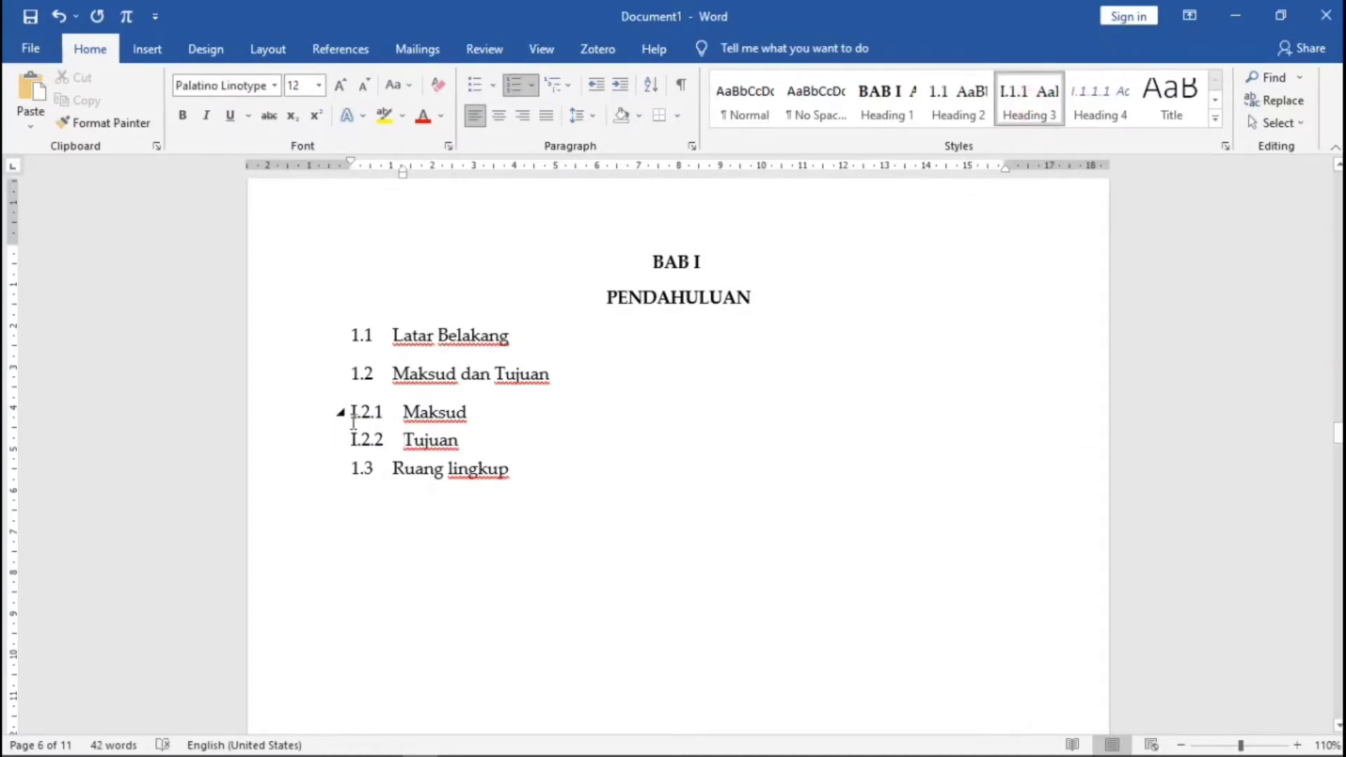
click(402, 413)
- Switch level 3 of the multilevel list to legal-style numbering, giving 1.2.1 and 1.2.2
click(561, 85)
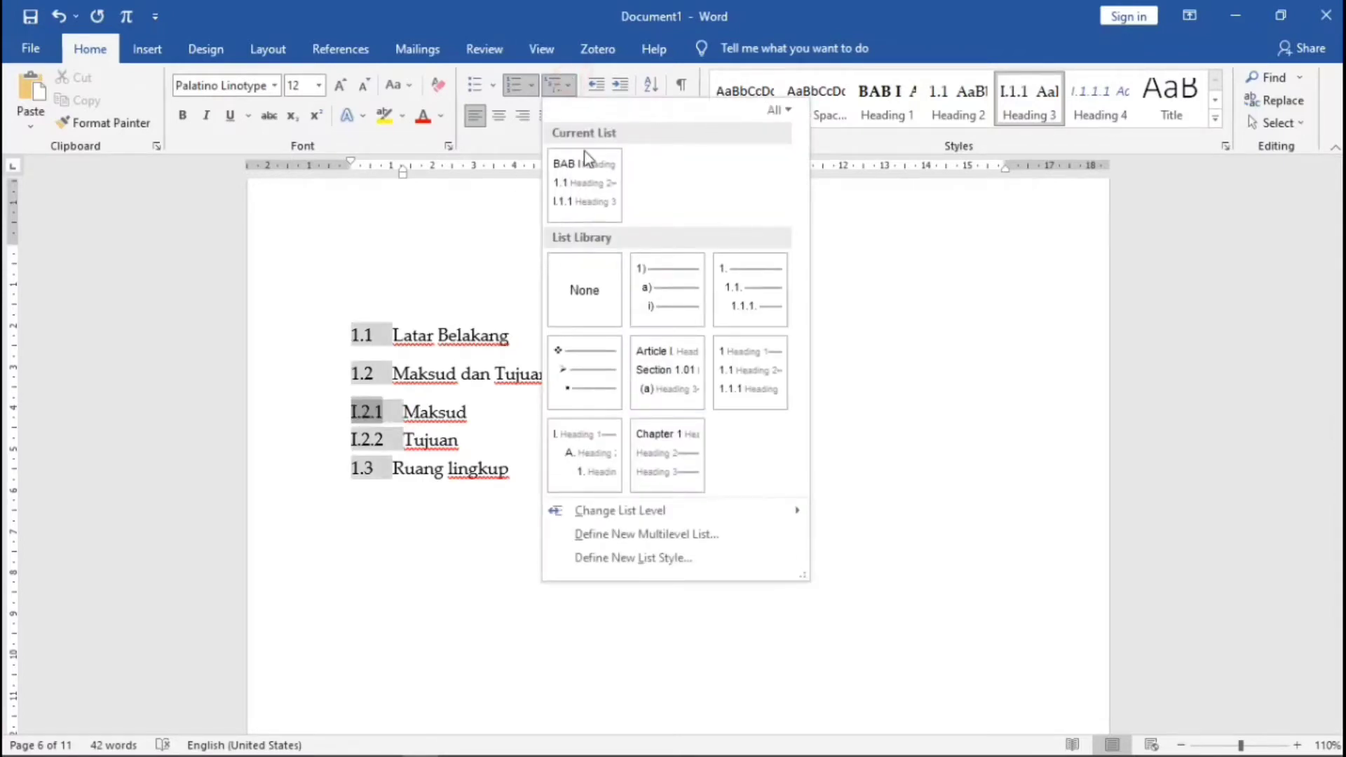
click(654, 535)
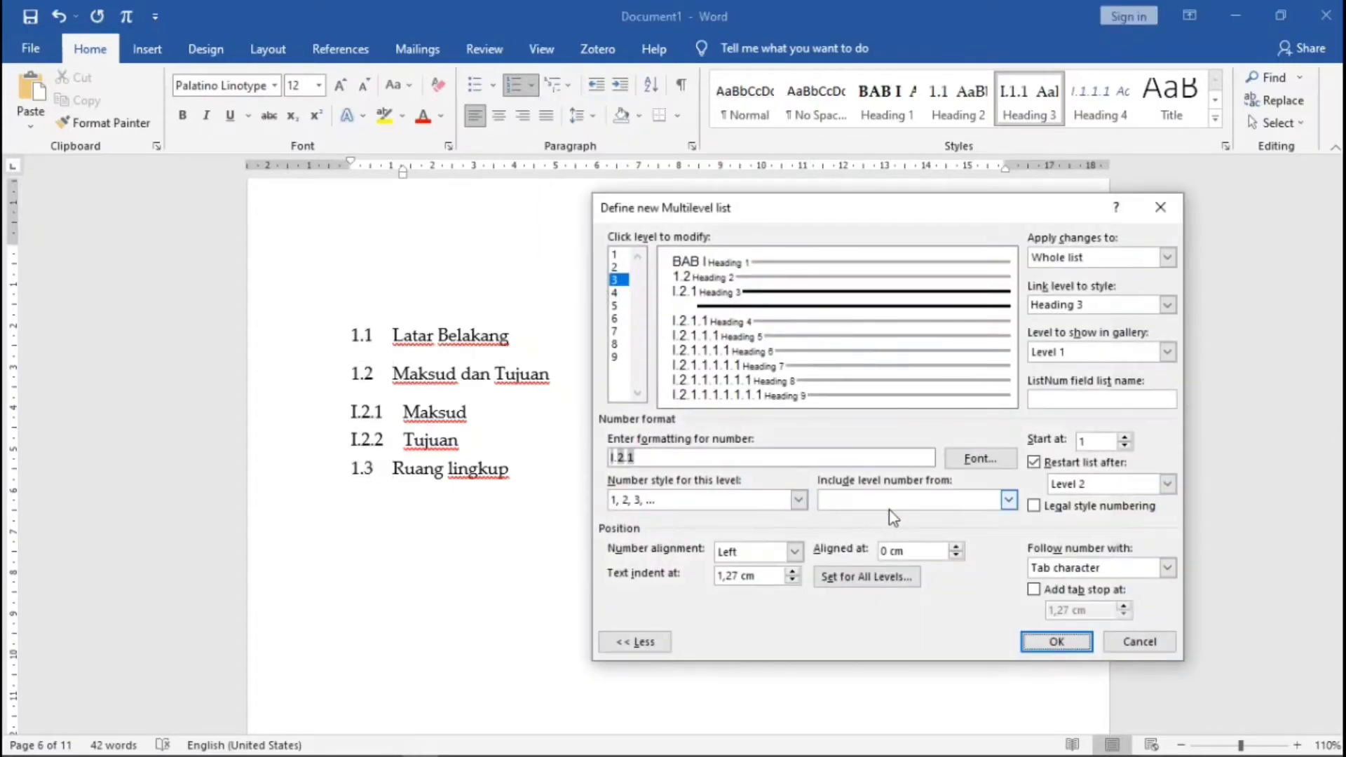
click(1035, 506)
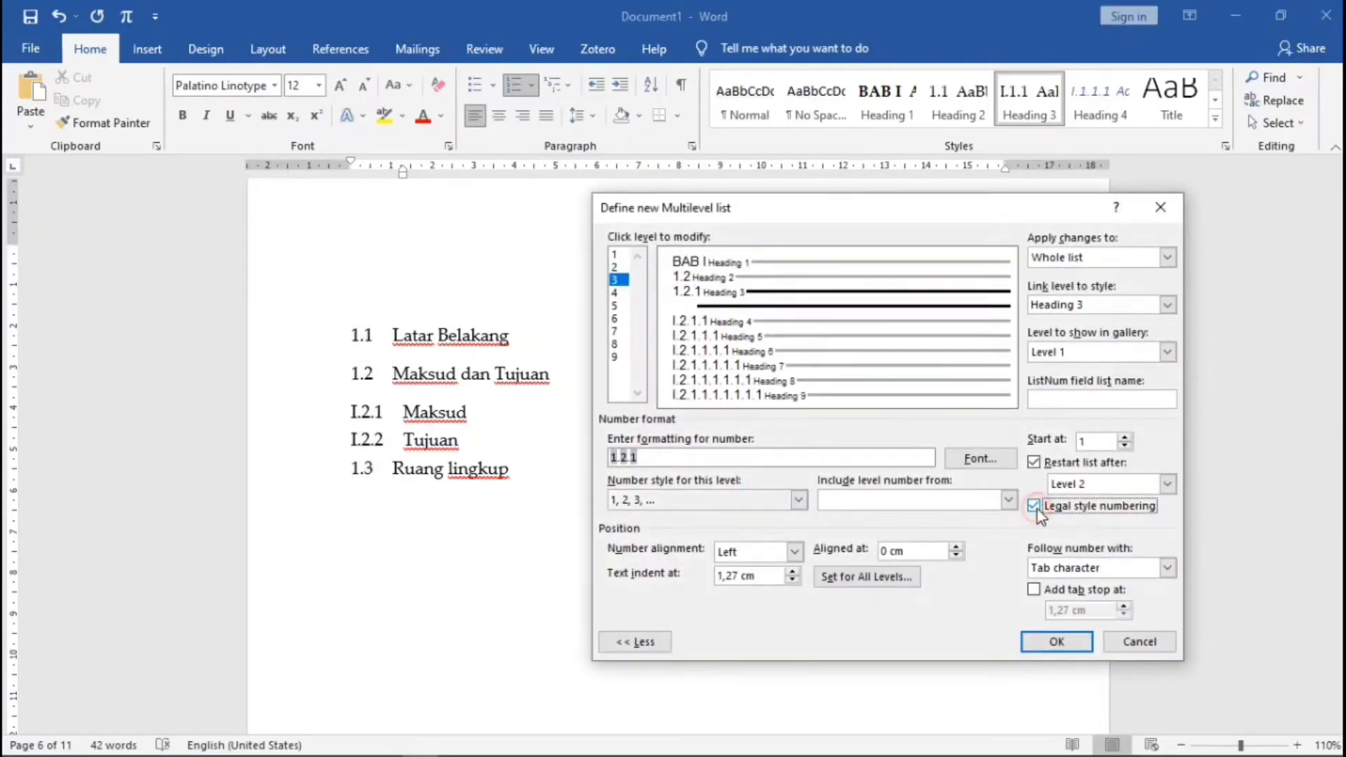
click(1063, 643)
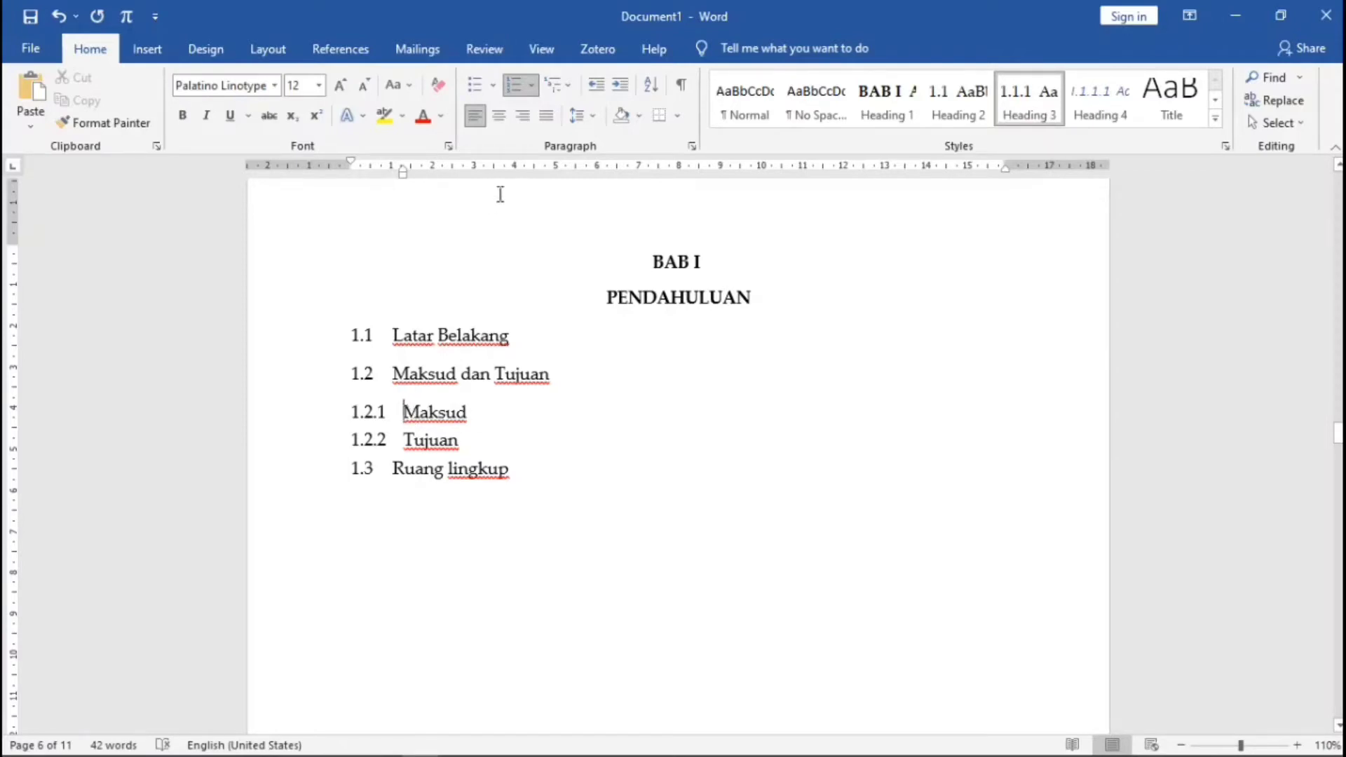
- Set the level-3 number alignment to 0,3 cm in the multilevel list definition
click(569, 86)
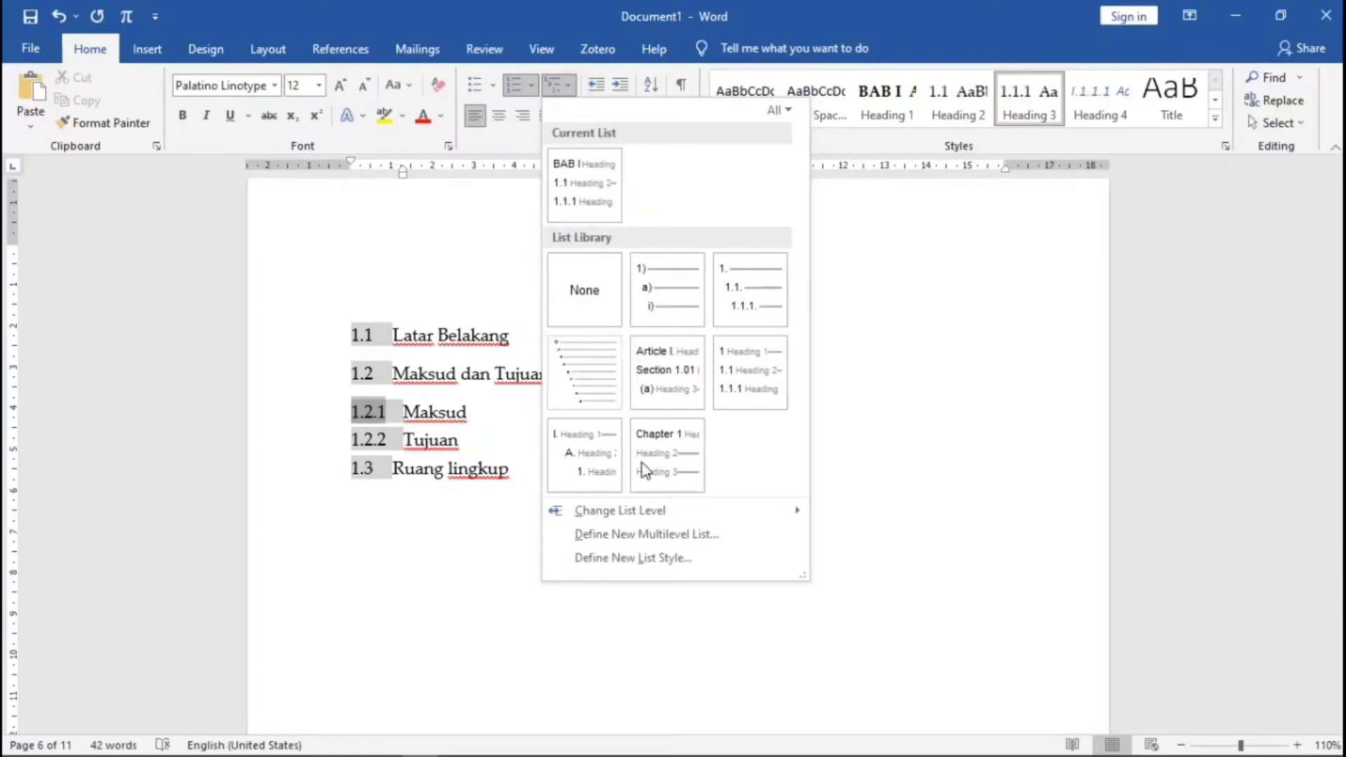
click(662, 535)
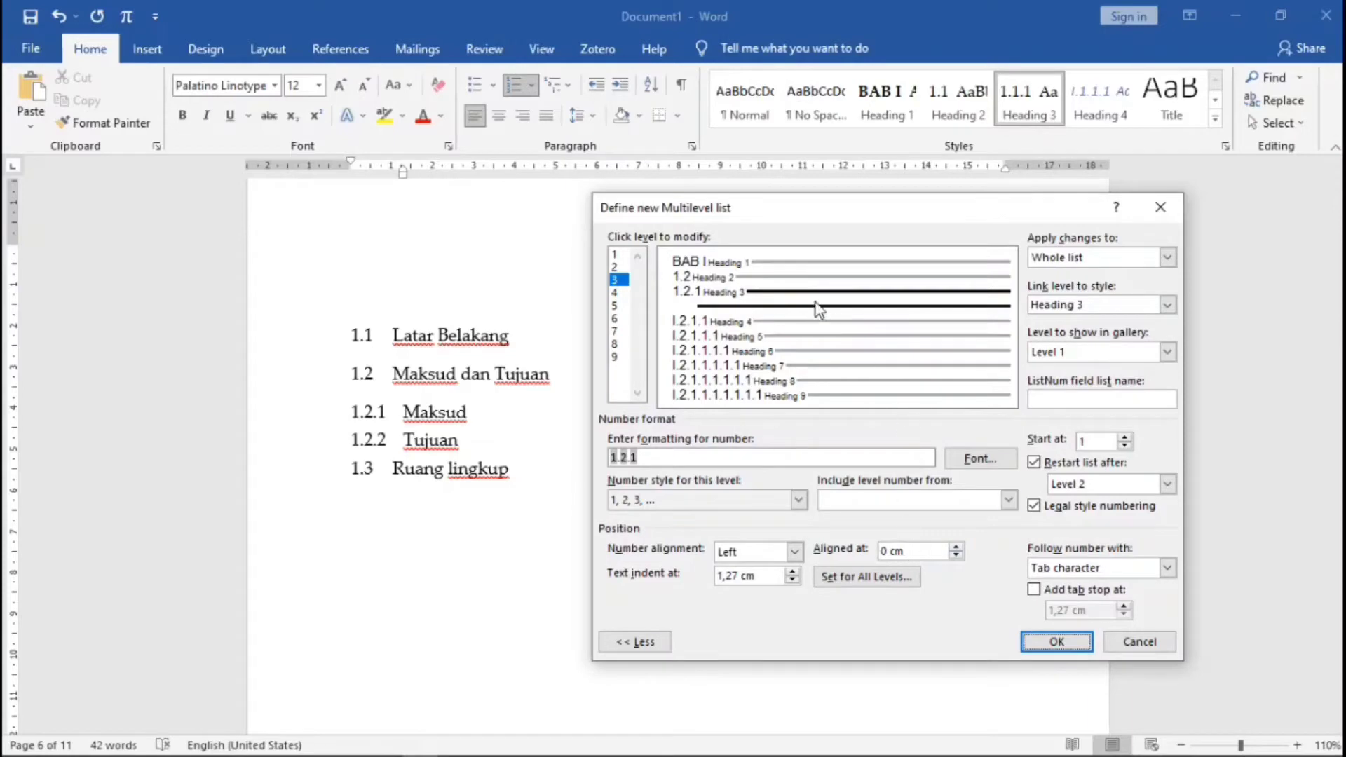
click(956, 547)
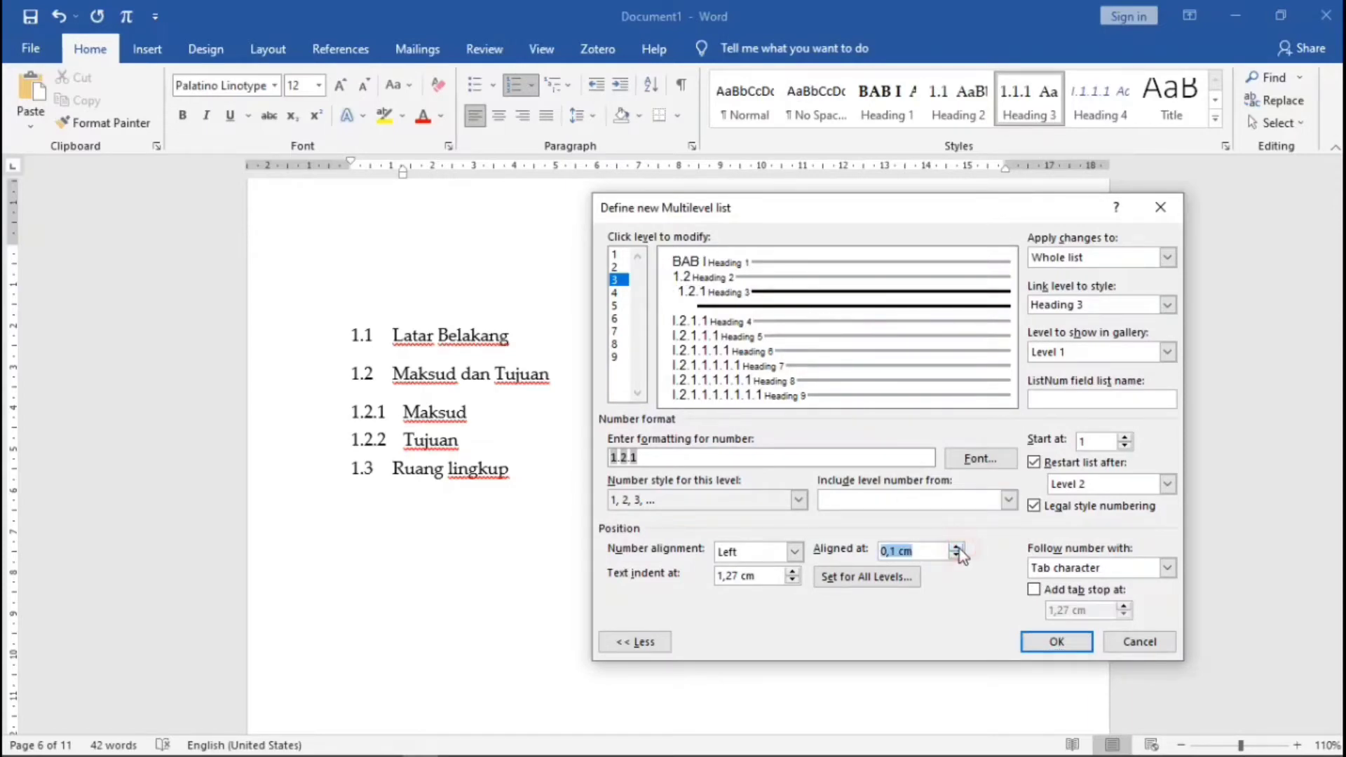
click(956, 547)
click(956, 548)
click(1056, 642)
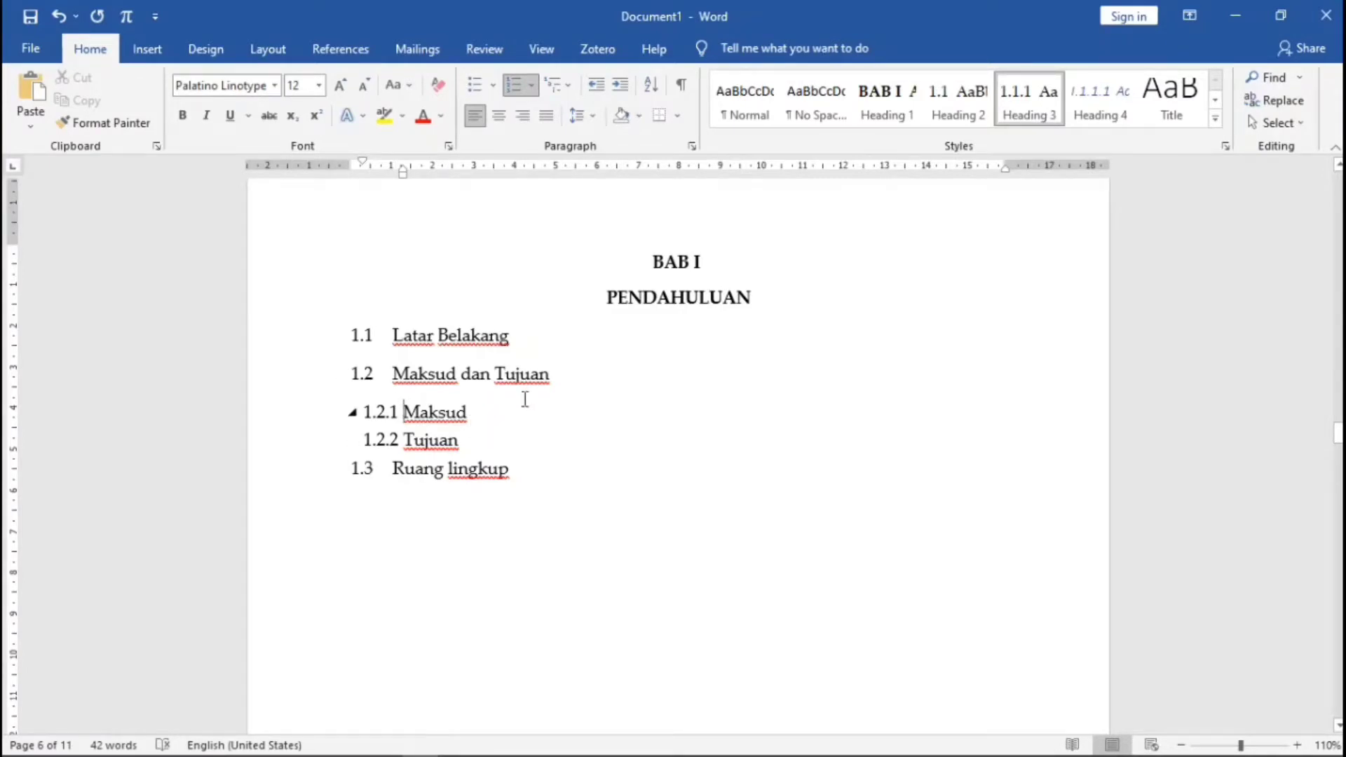
- Add a Keselamatan line below KAJIAN PUSTAKA
scroll(524, 397, down, 15)
scroll(527, 415, down, 6)
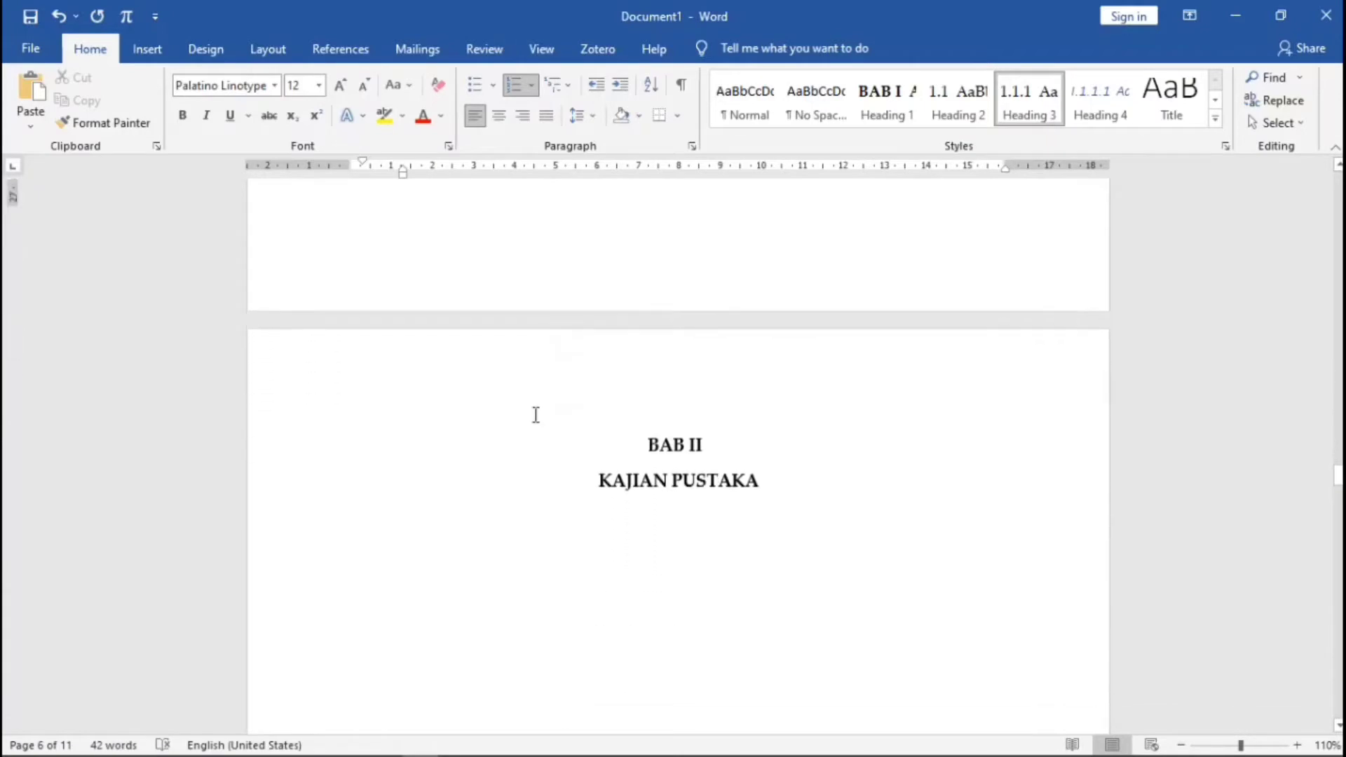
click(800, 329)
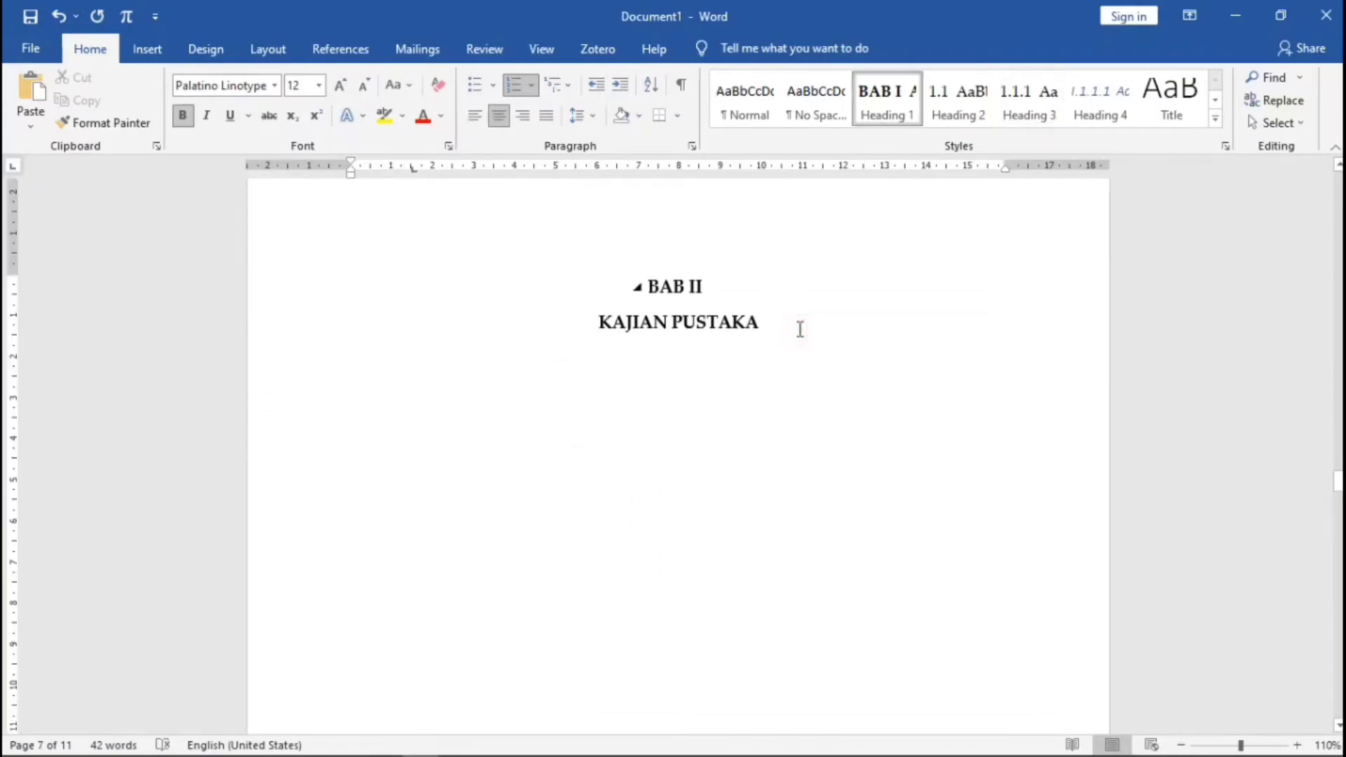
key(Return)
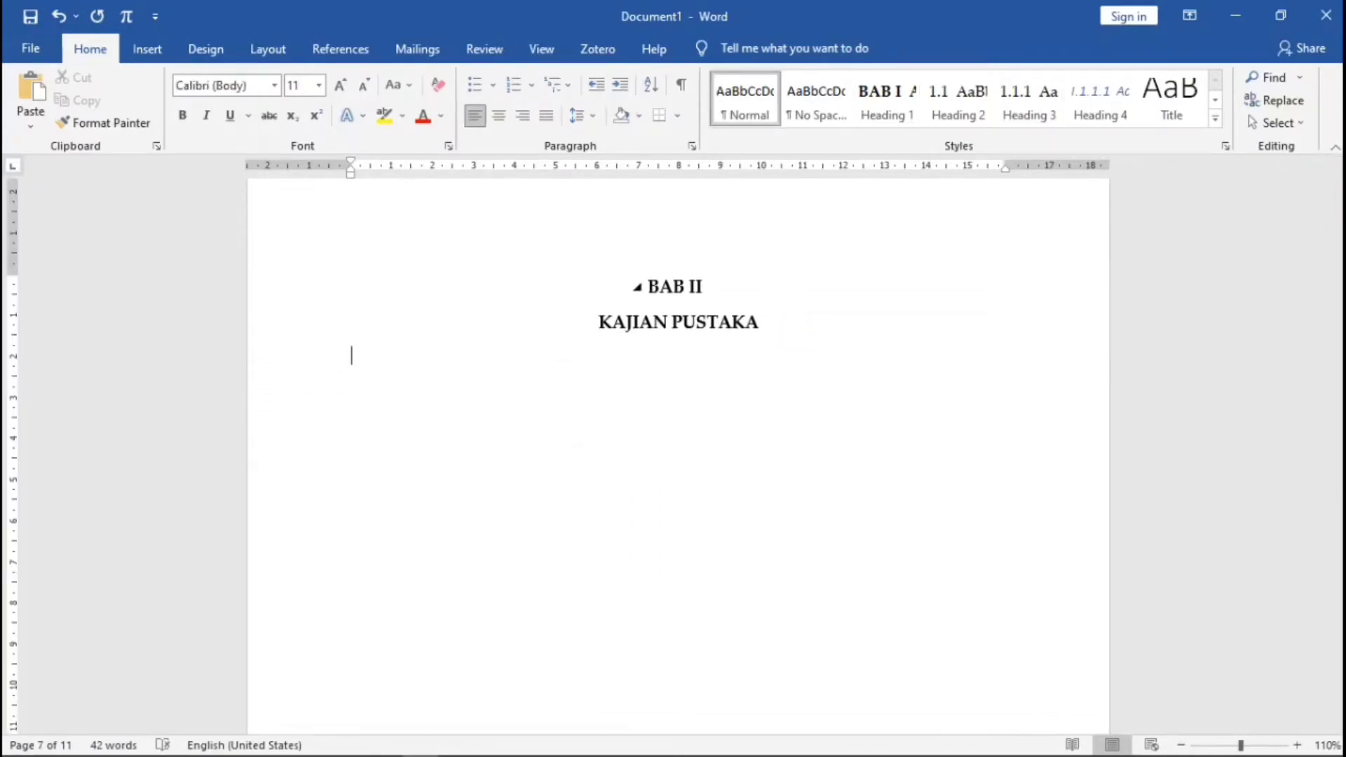
text(Keselamatan)
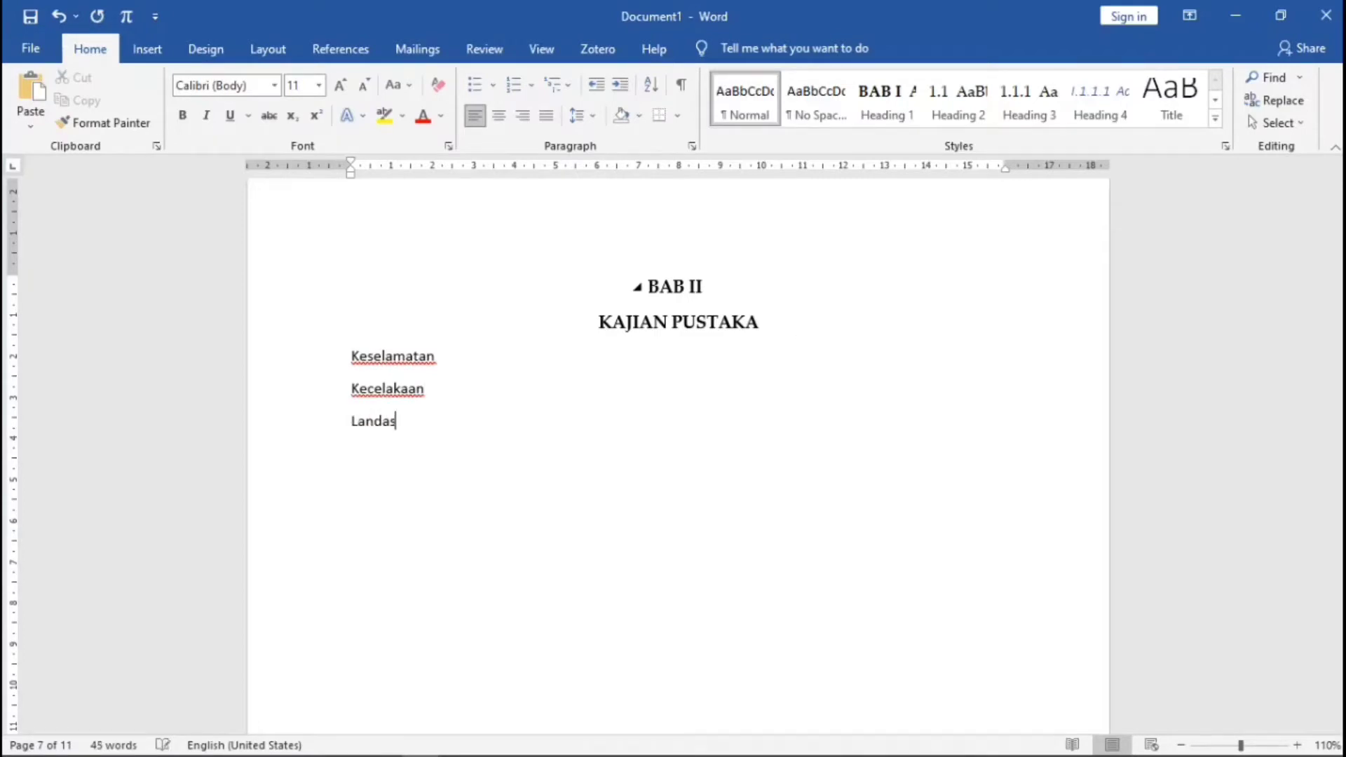
text(an Hukum)
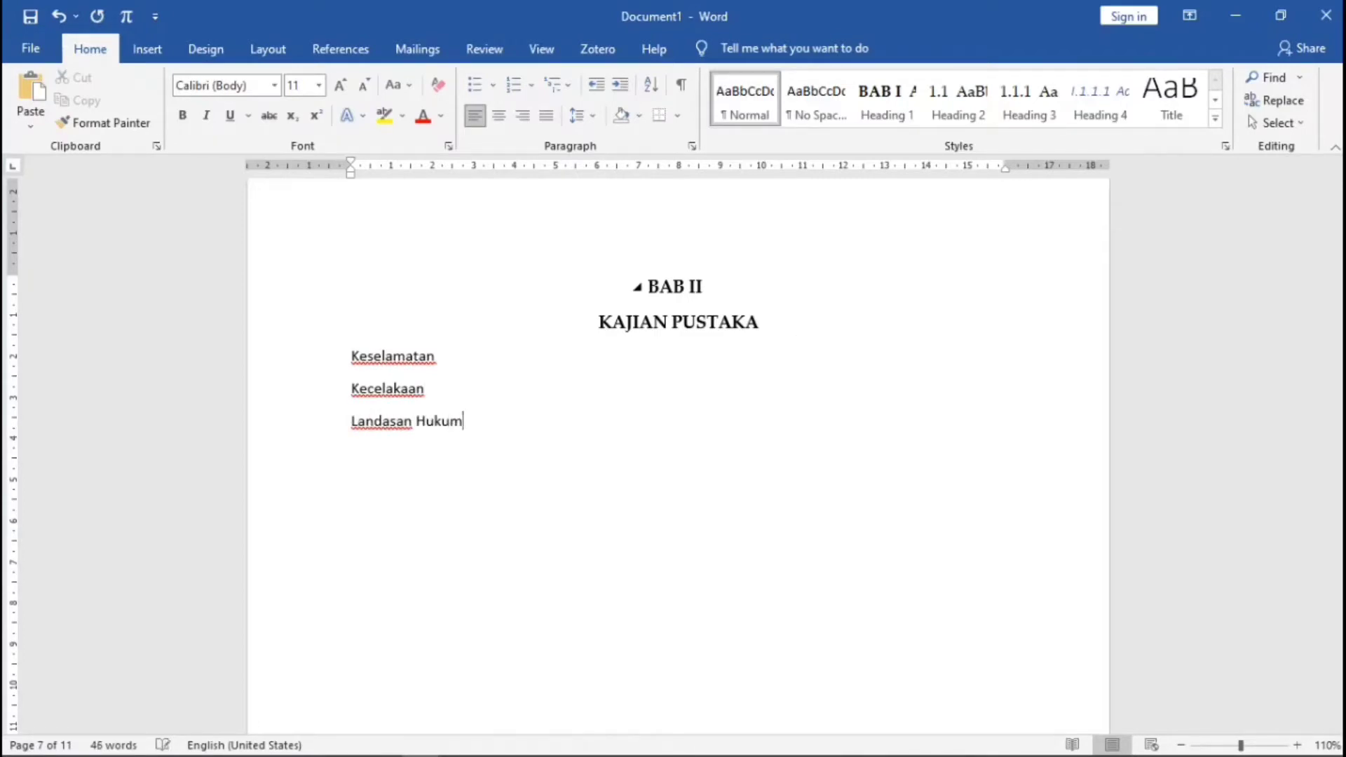
- Apply Heading 2 to Keselamatan, Kecelakaan and Landasan Hukum, numbering them 2.1–2.3
click(348, 356)
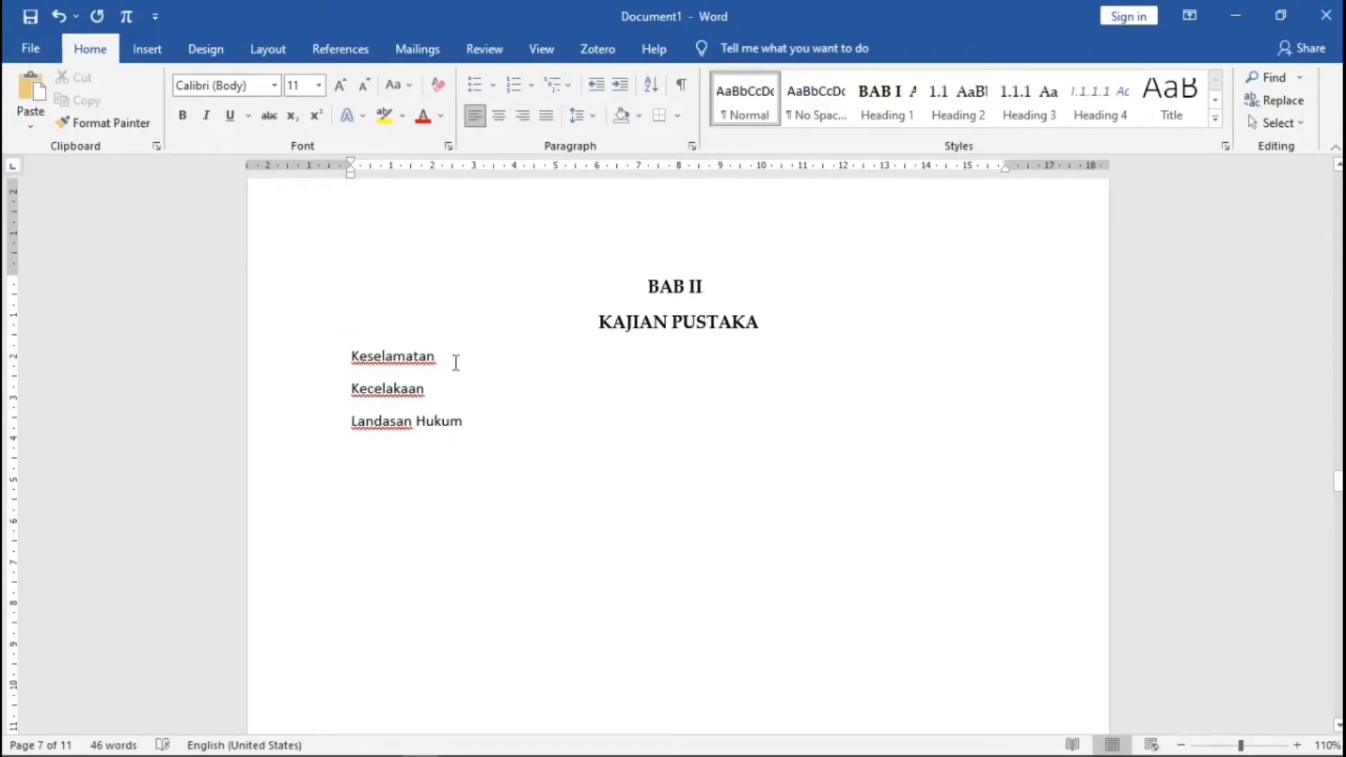
click(958, 98)
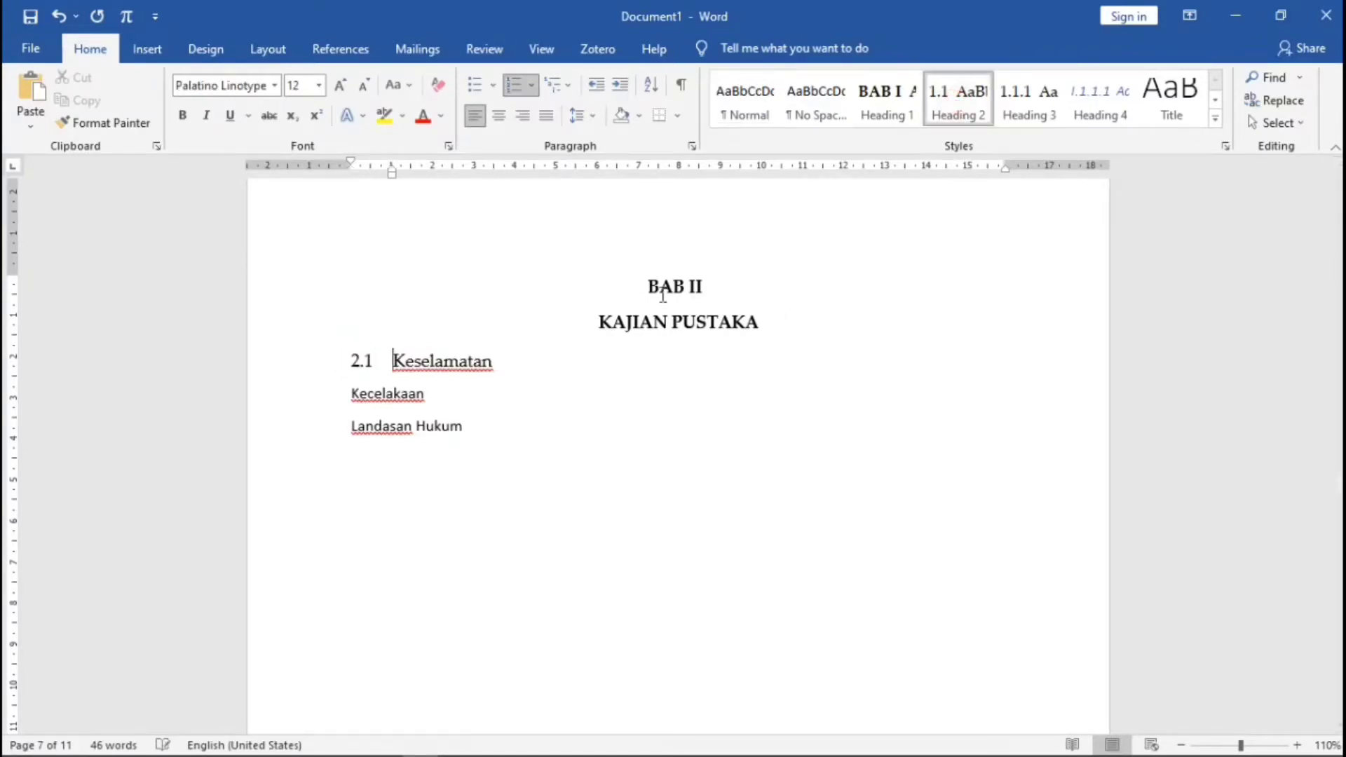
click(353, 393)
click(959, 98)
click(348, 432)
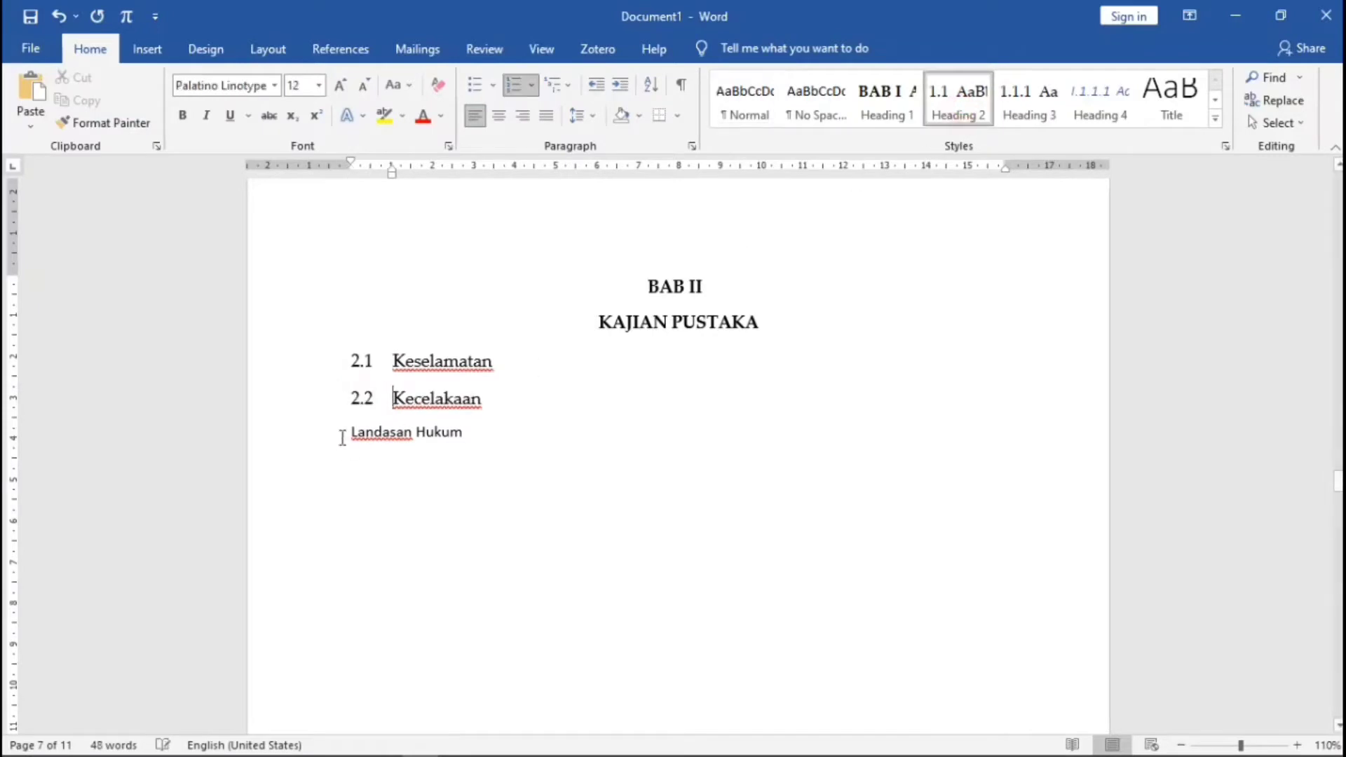
click(958, 98)
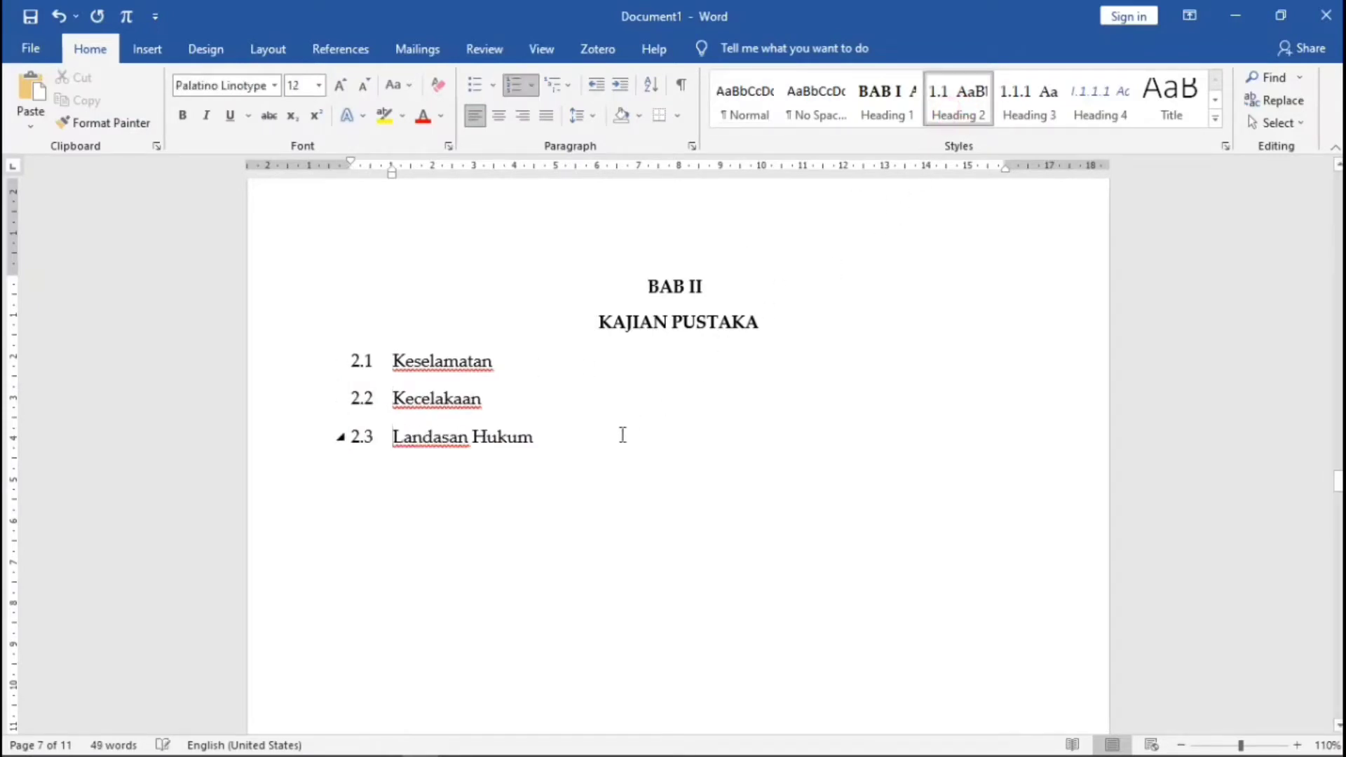
scroll(631, 433, down, 3)
scroll(631, 433, down, 10)
scroll(640, 418, up, 3)
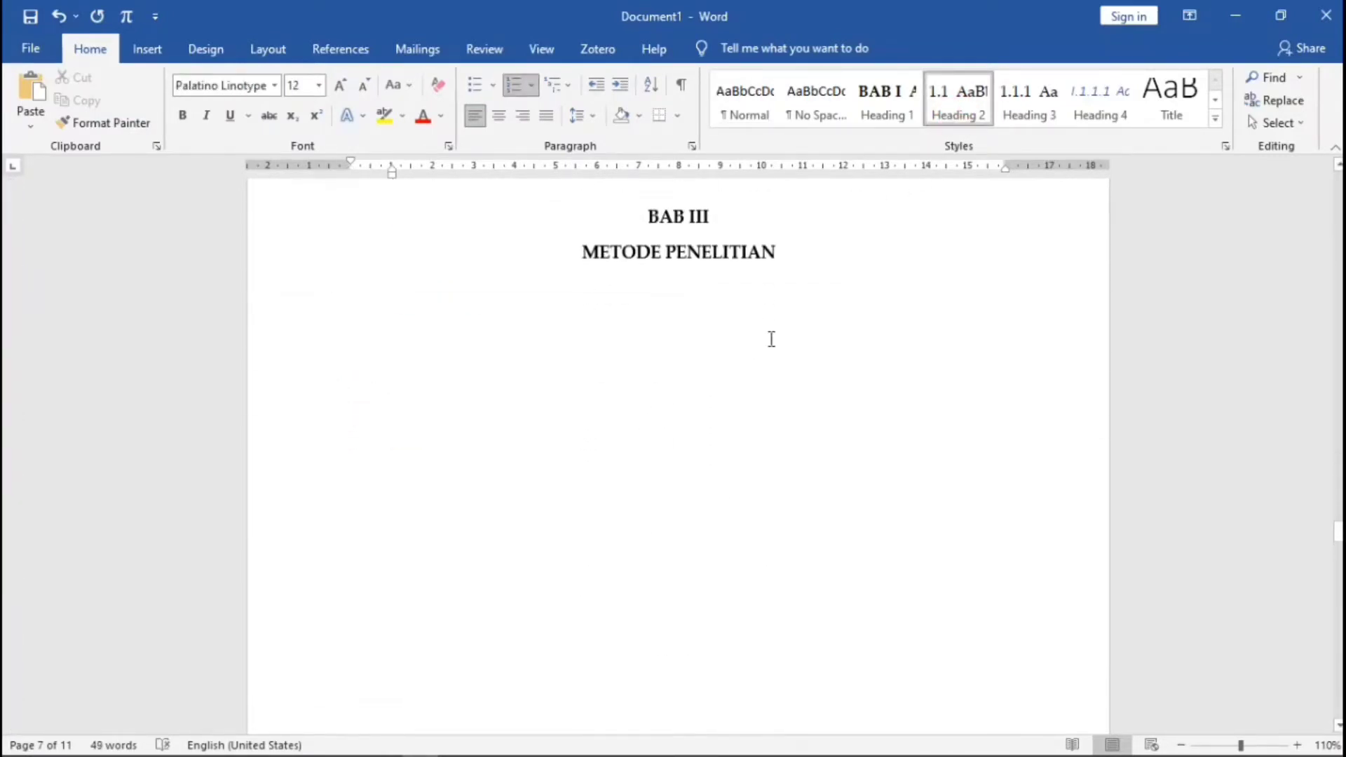
- Type Bagan Alir and Teknik Pengambilan Data as new lines below METODE PENELITIAN
click(805, 308)
key(Return)
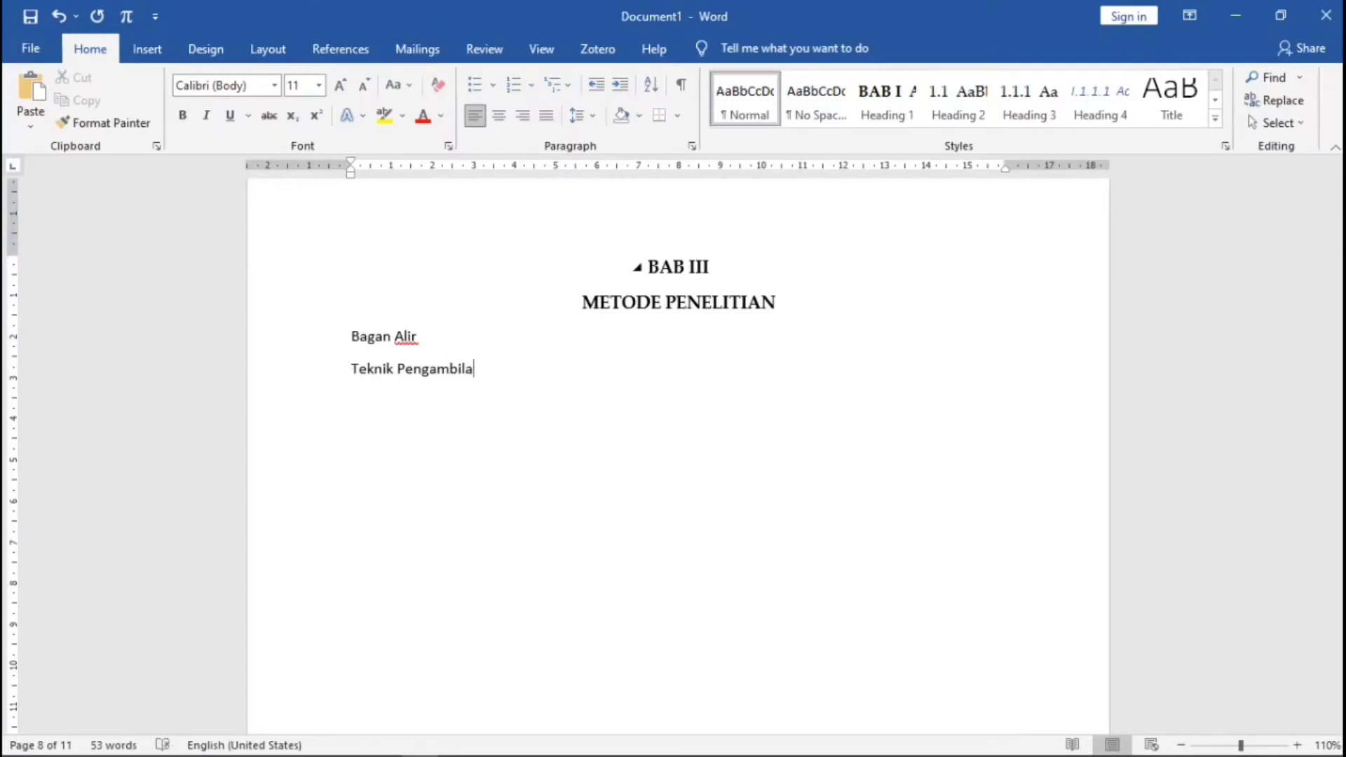
text(n Data)
- Apply Heading 2 to Bagan Alir and Teknik Pengambilan Data, numbering them 3.1 and 3.2
click(347, 337)
click(958, 98)
click(351, 375)
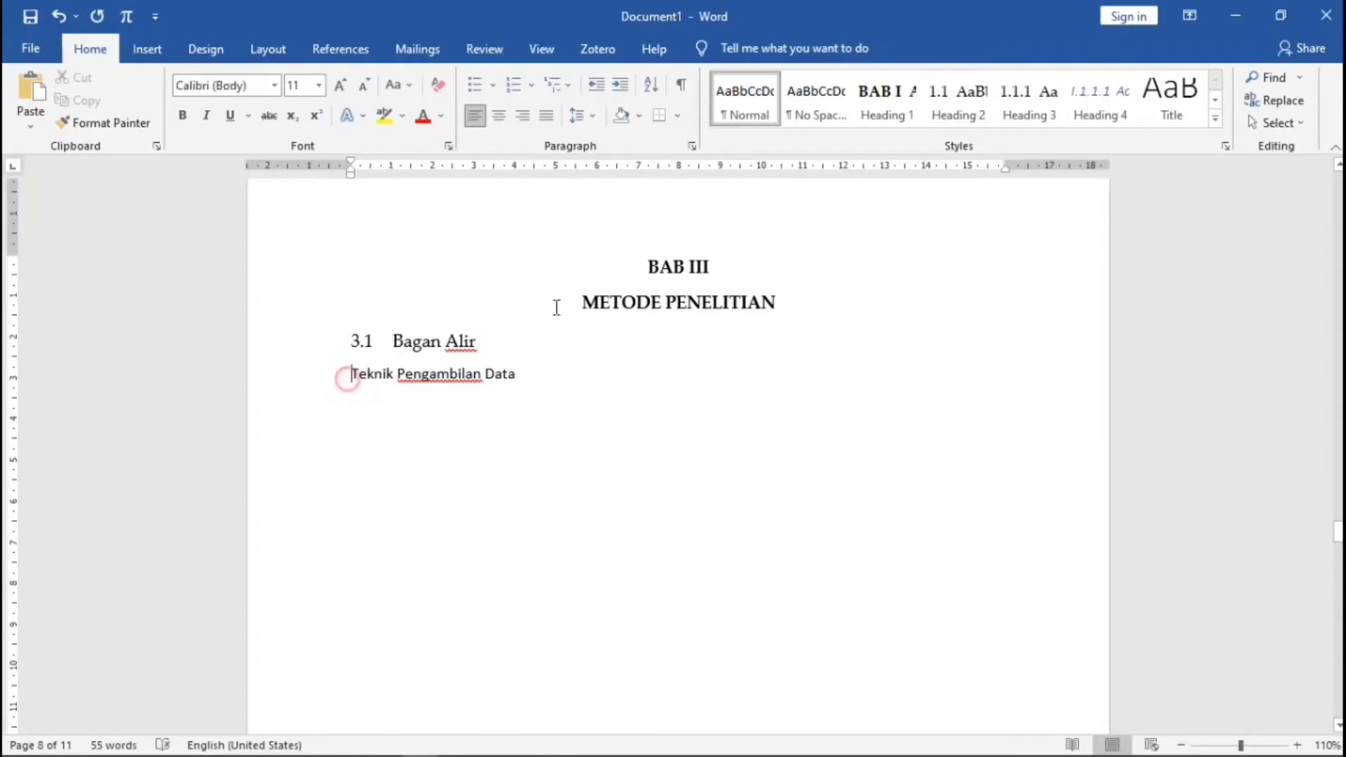
click(949, 119)
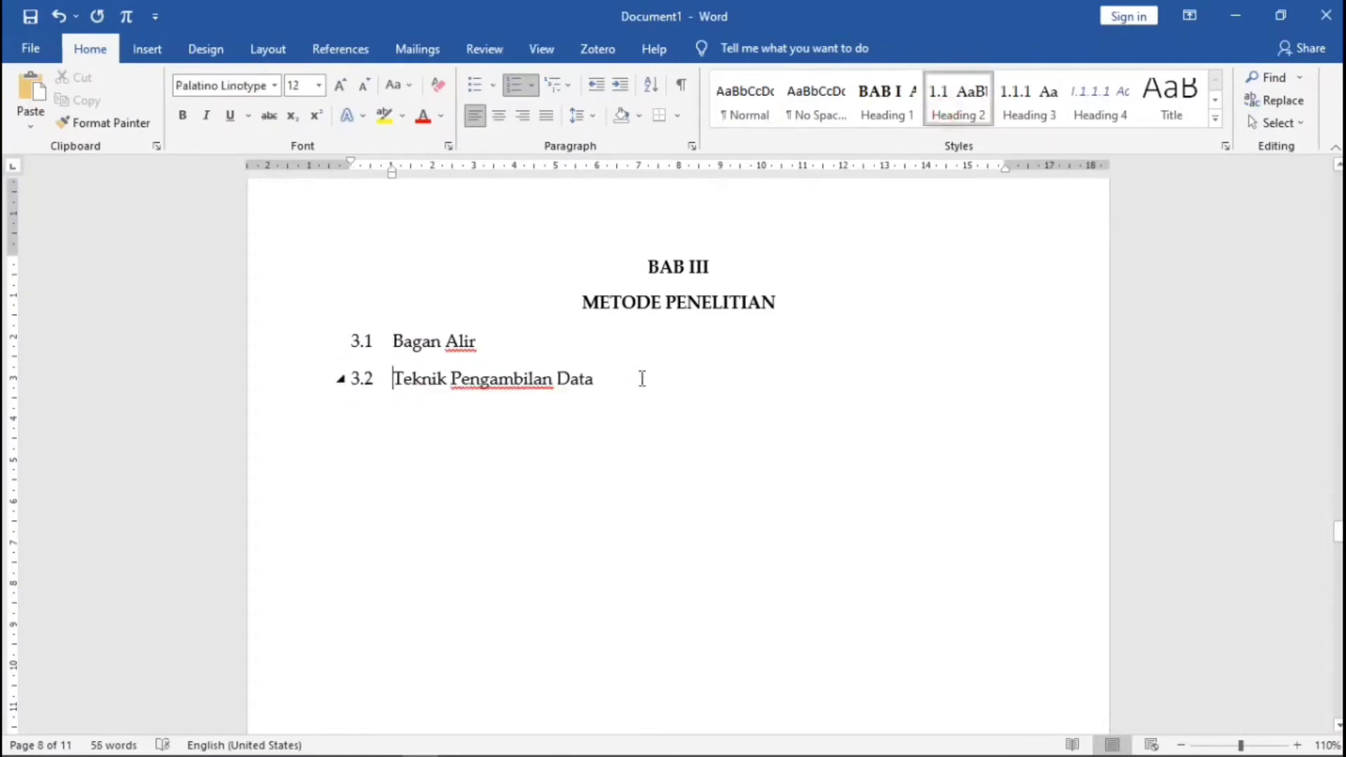
scroll(645, 377, down, 15)
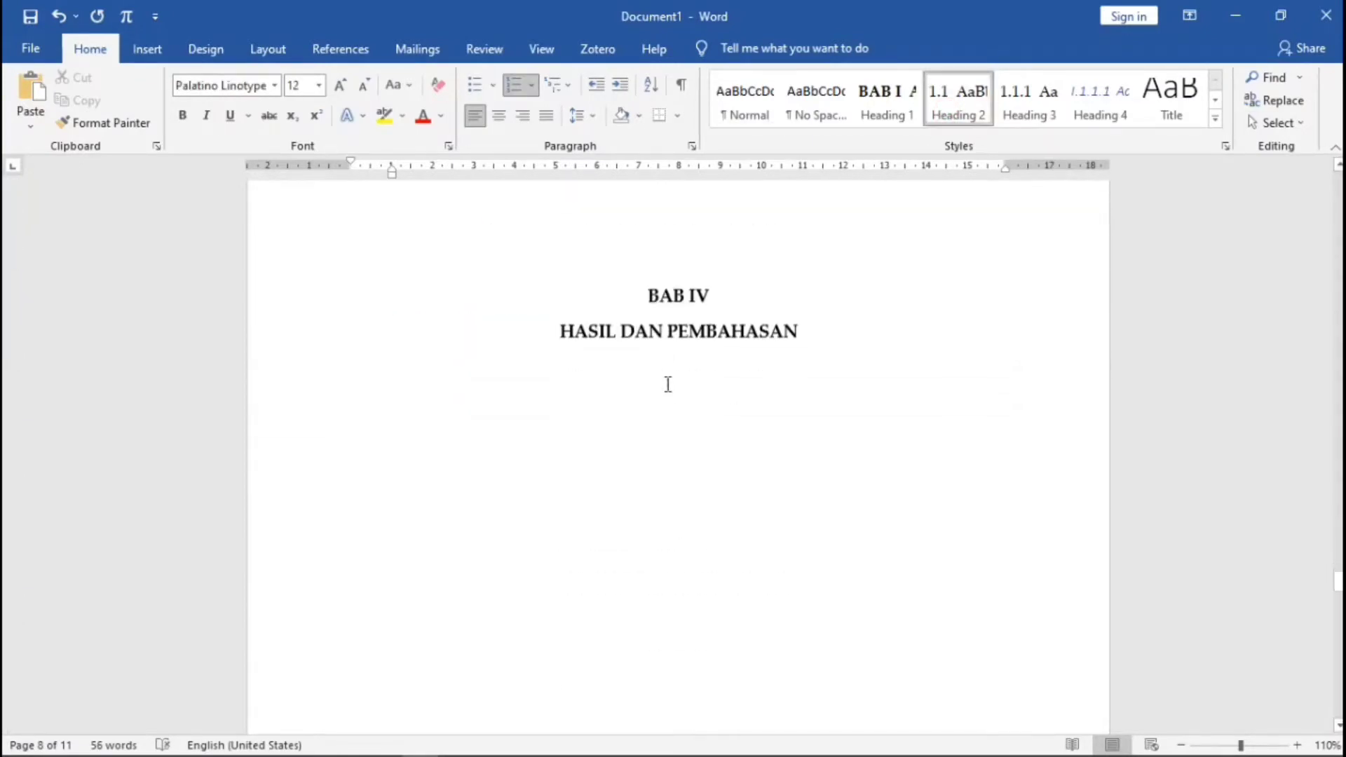
- Add 4.1 Hasil and 4.2 Pembahasan under HASIL DAN PEMBAHASAN as Heading 2 subheadings
click(821, 233)
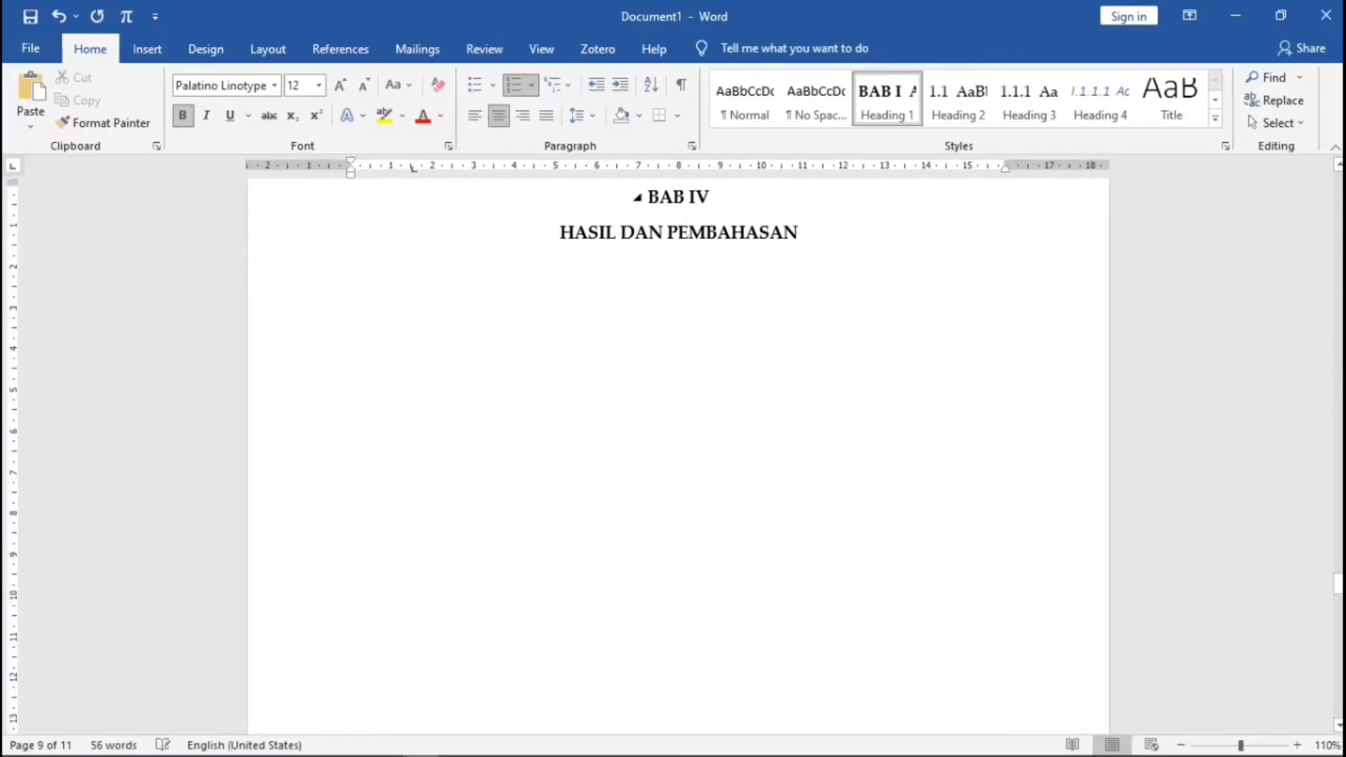
key(Return)
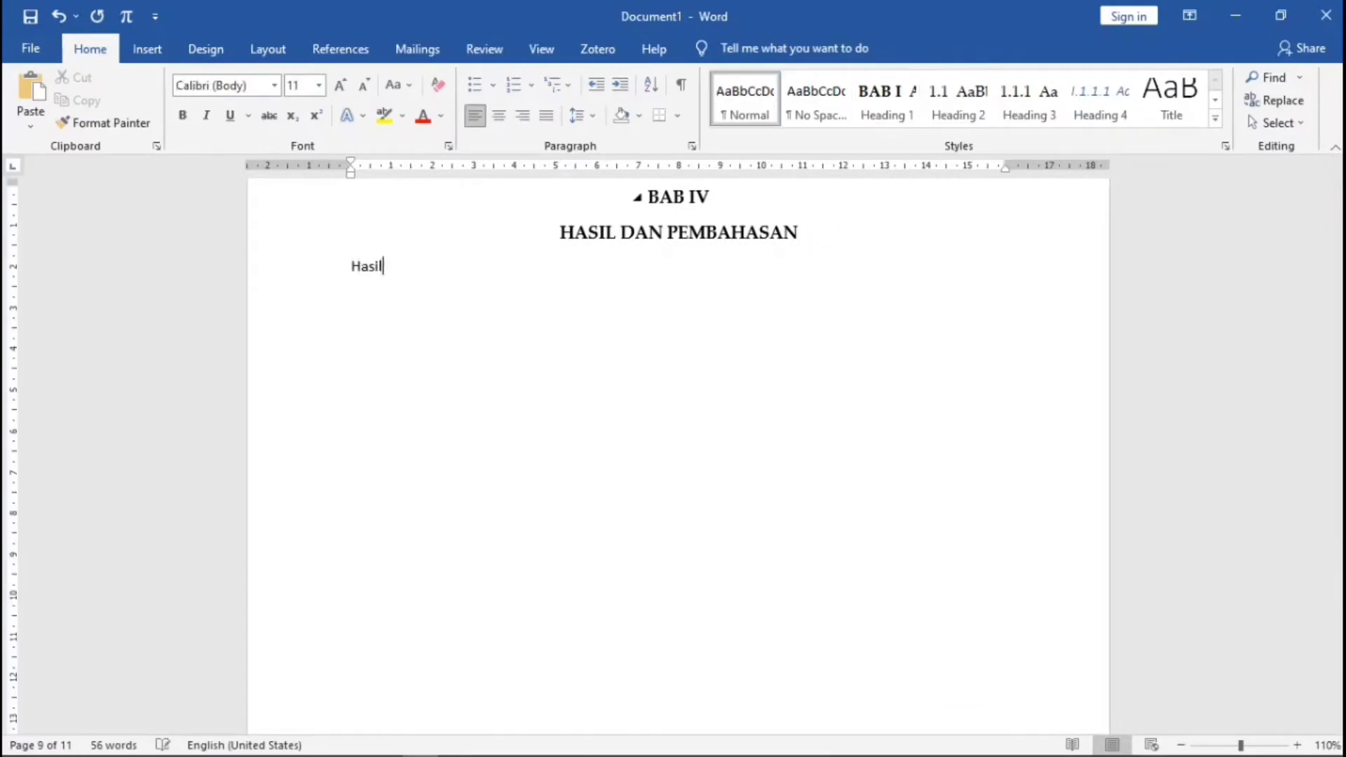
text(Pembahasan)
click(351, 268)
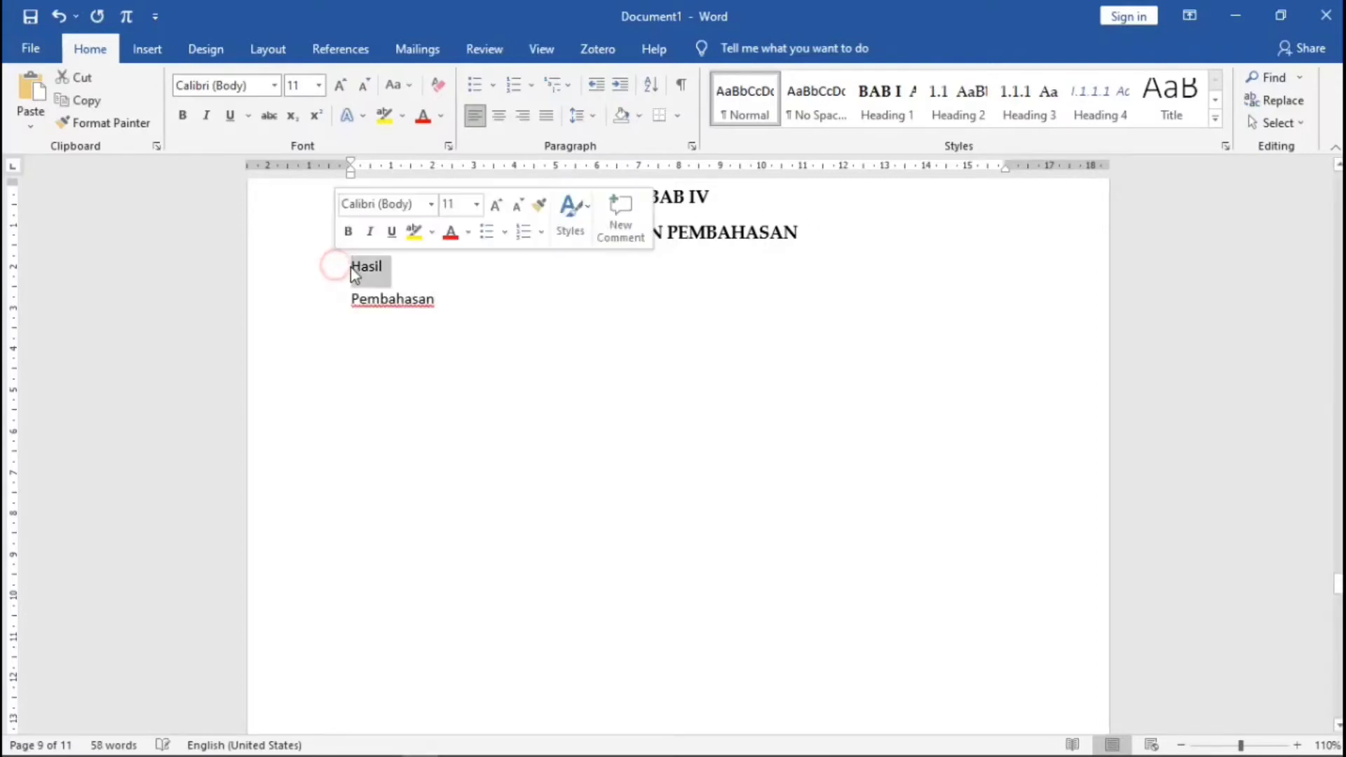
click(947, 107)
click(351, 304)
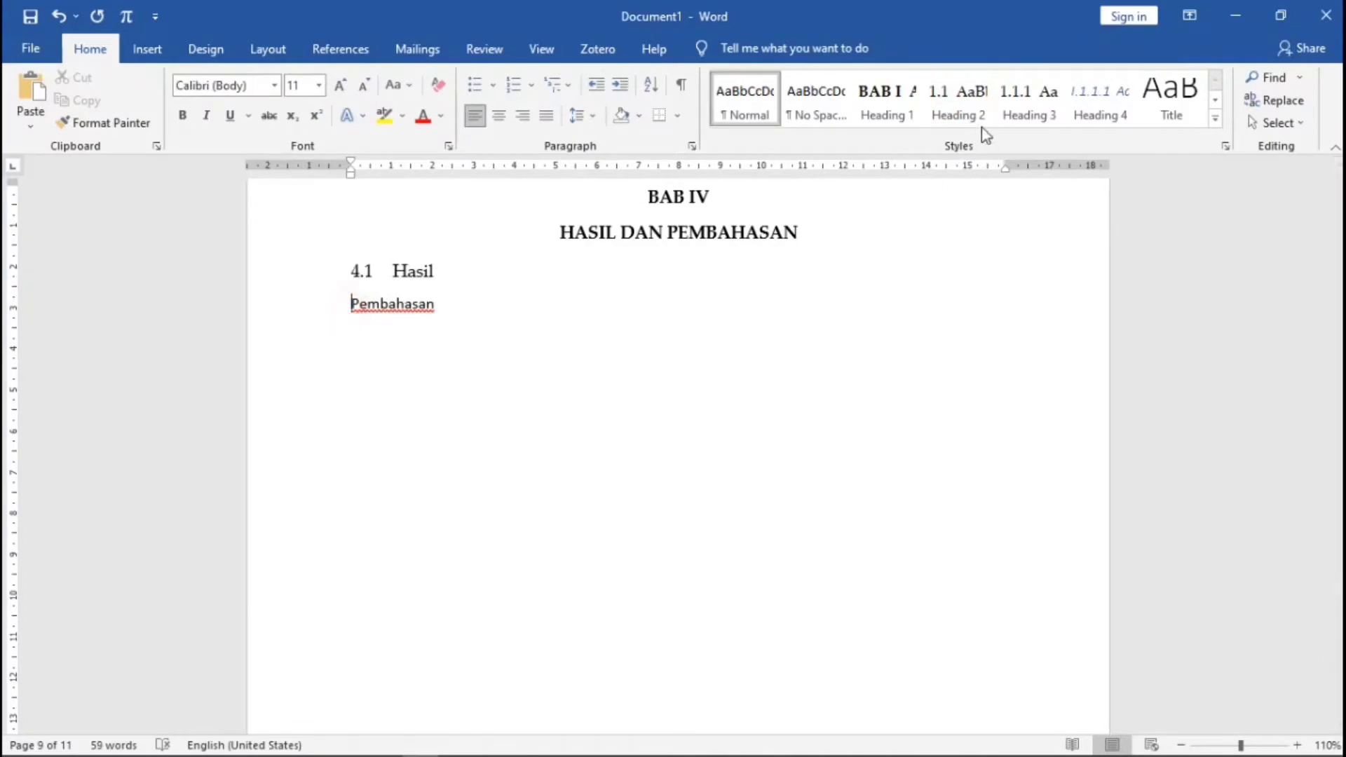
click(959, 106)
- Add 5.1 Kesimpulan and 5.2 Saran under PENUTUP as Heading 2 subheadings
scroll(597, 330, down, 10)
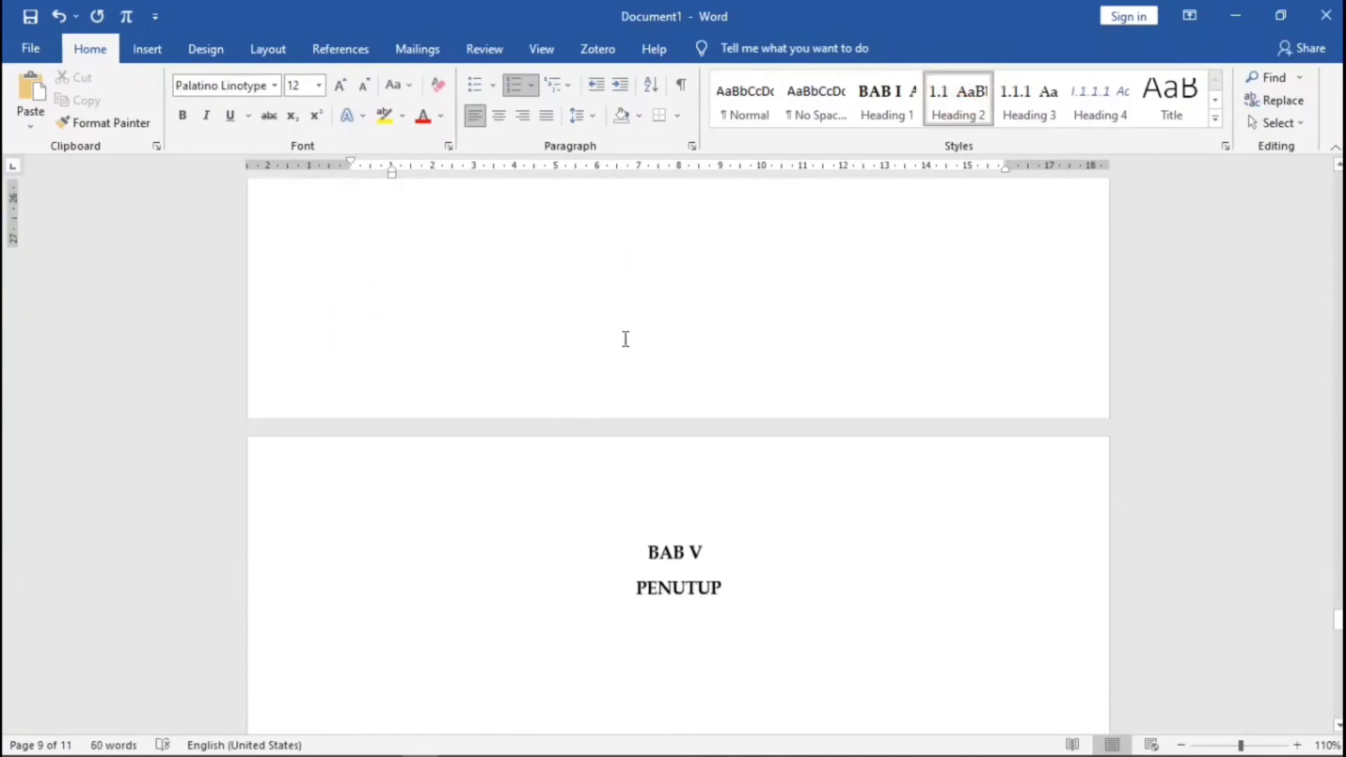
click(747, 414)
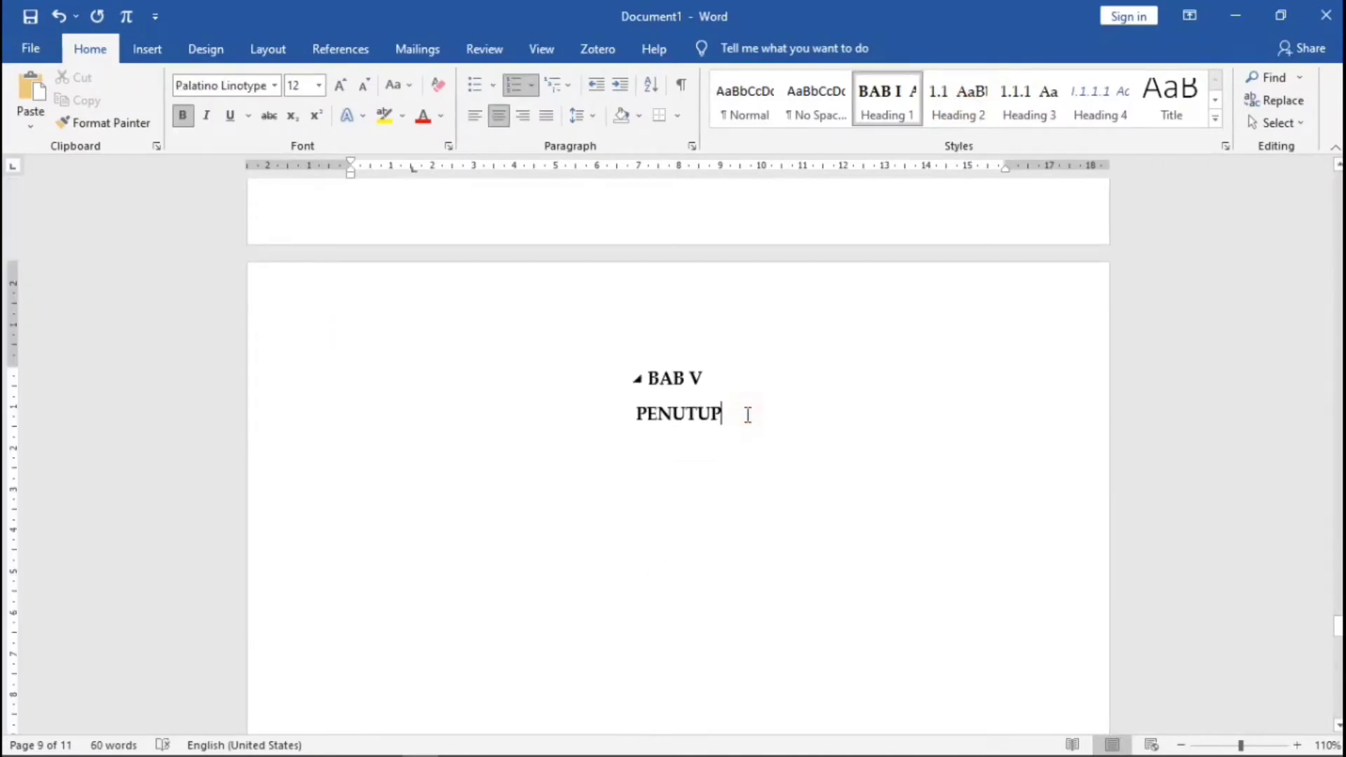
key(Return)
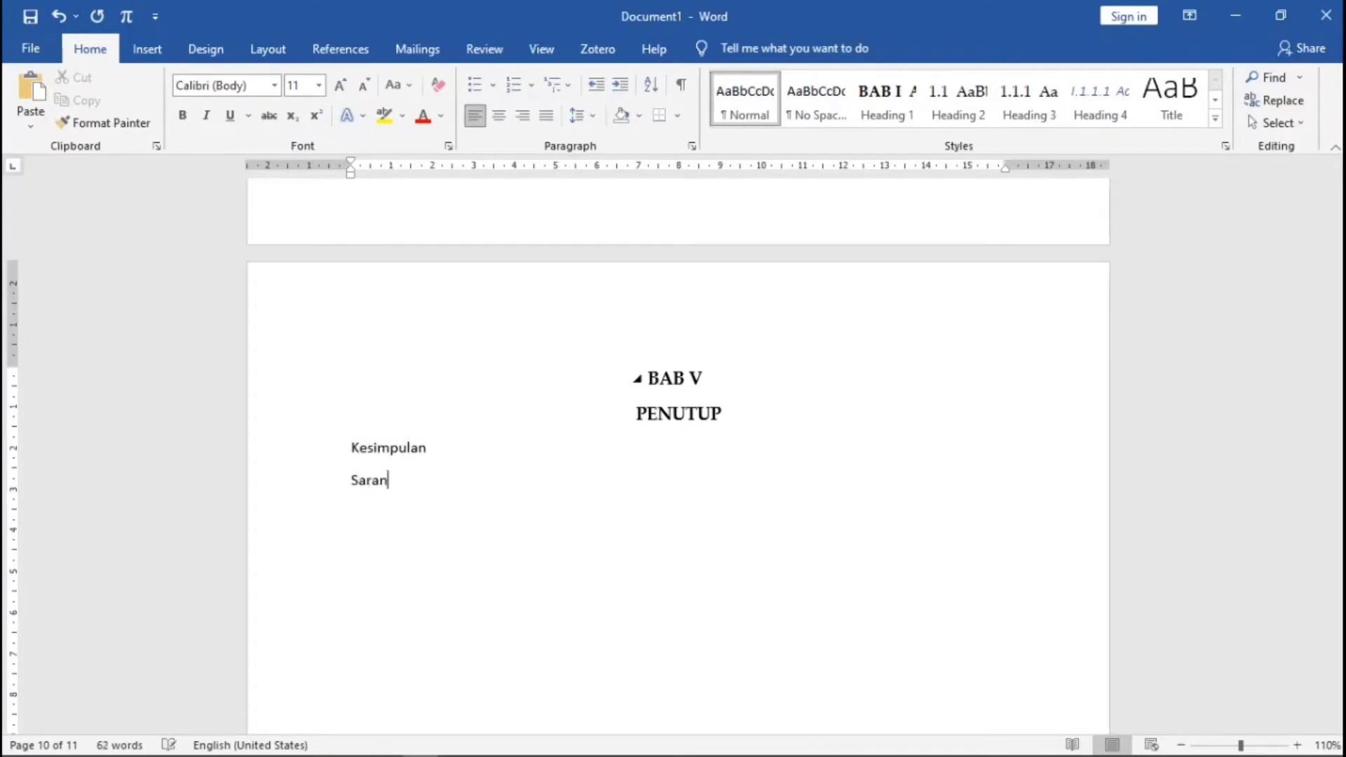
click(354, 452)
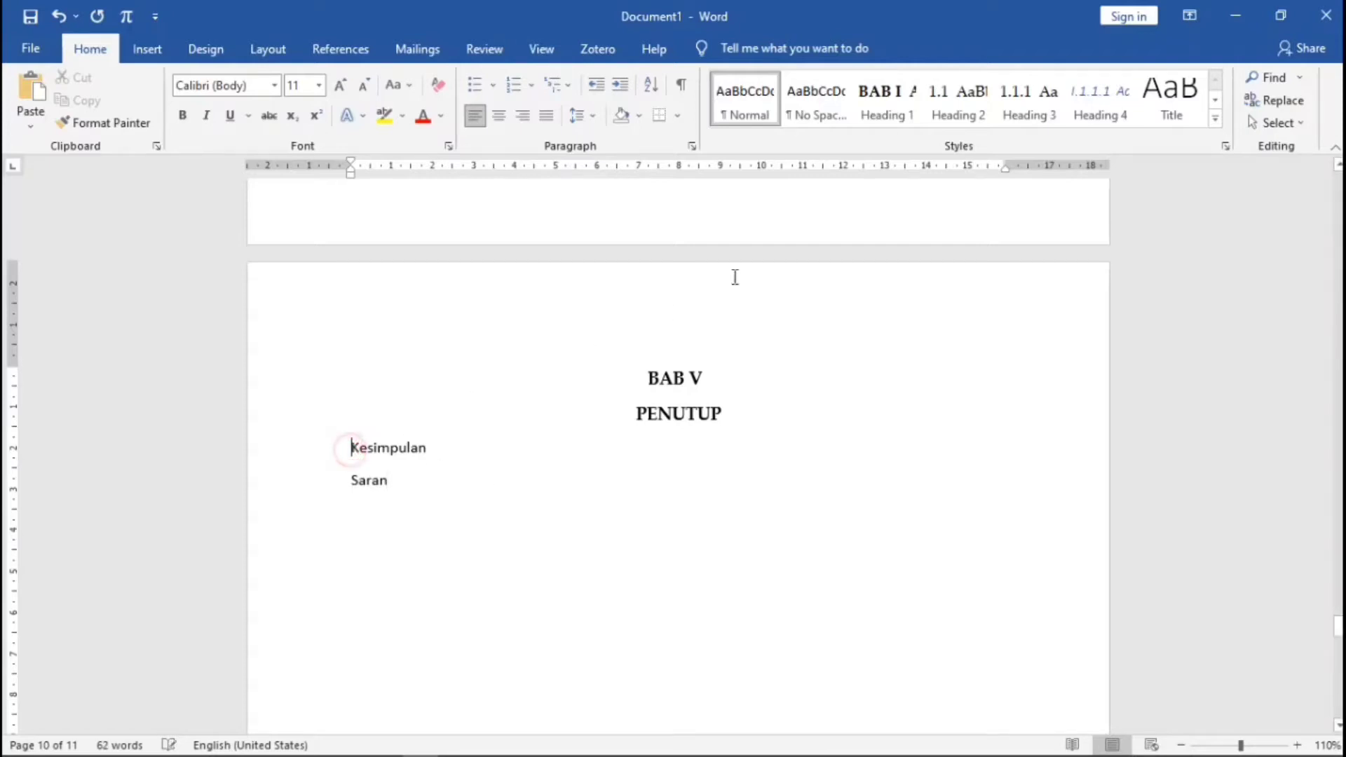
click(975, 105)
click(354, 487)
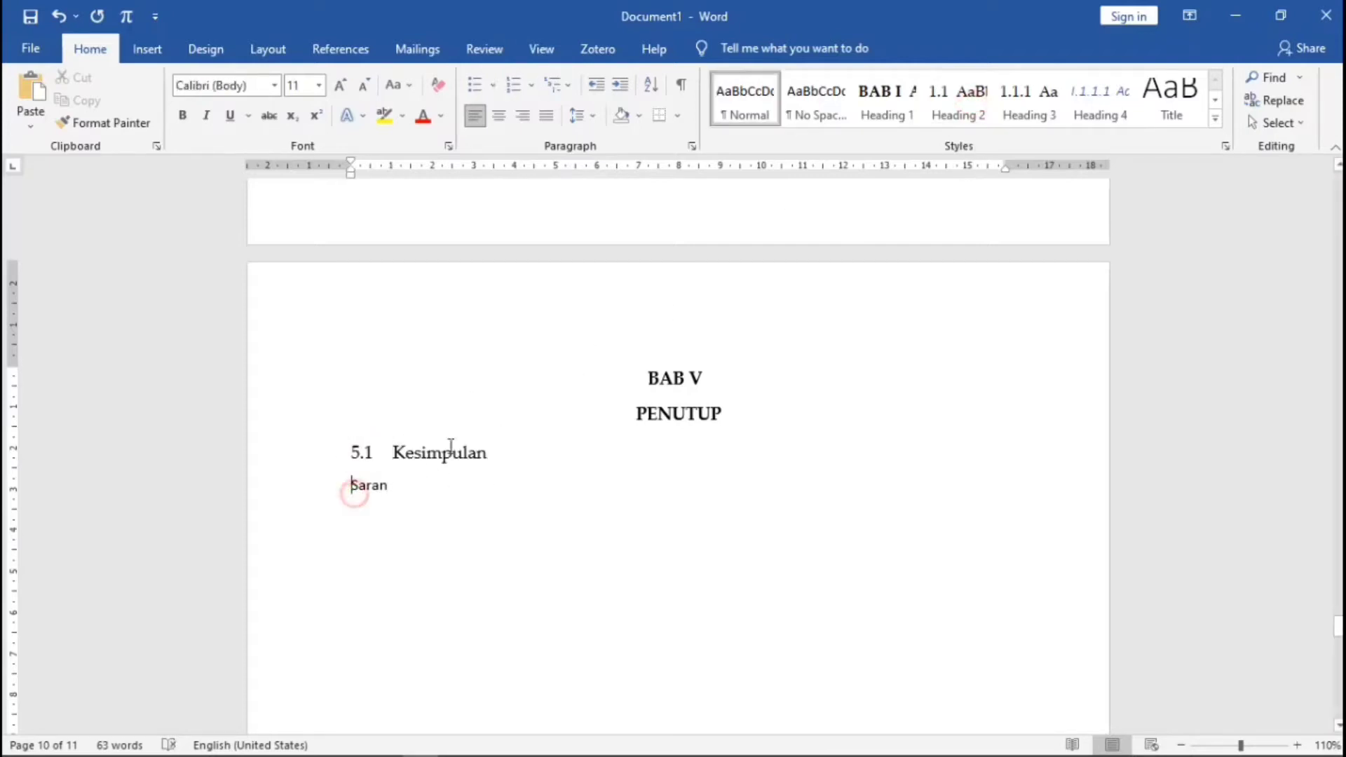
click(956, 105)
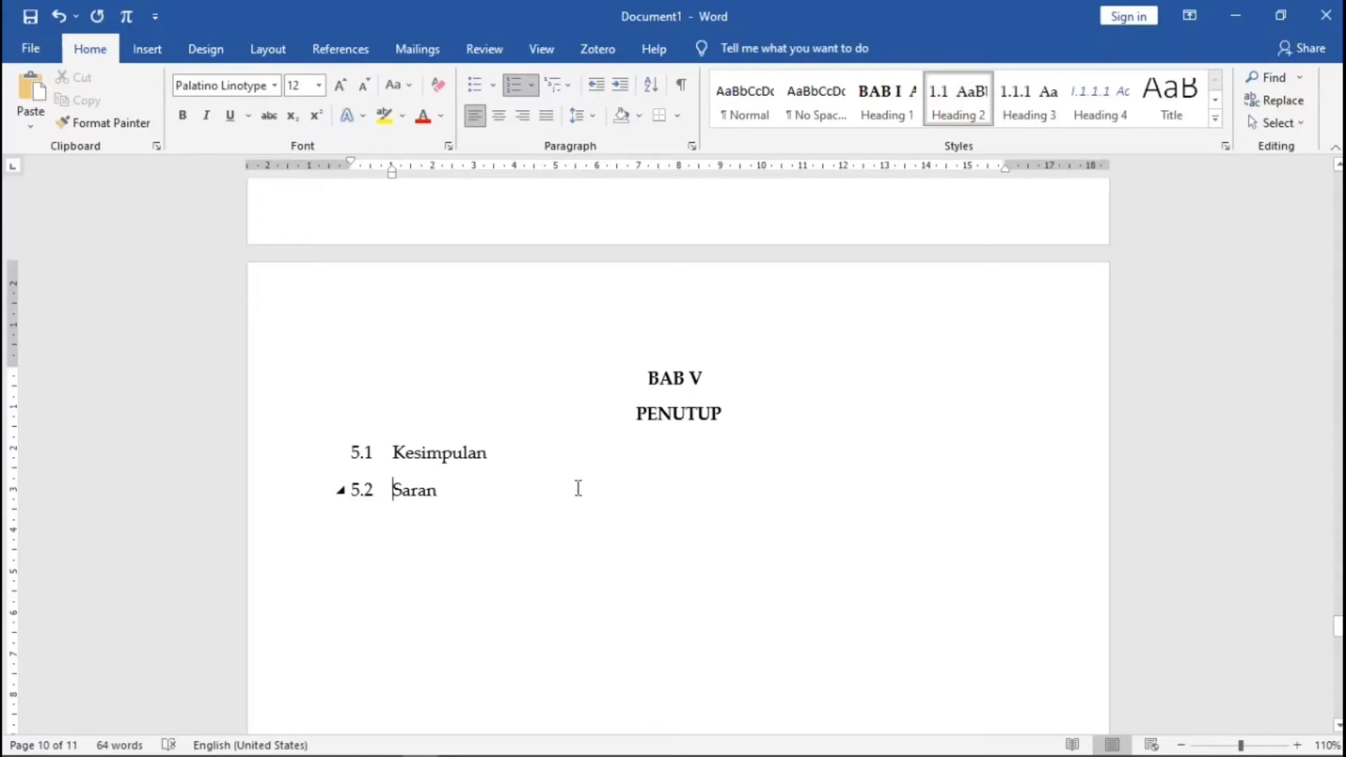
- Scroll back through chapters V to I up to the Daftar Gambar page
scroll(575, 466, down, 4)
scroll(571, 445, up, 12)
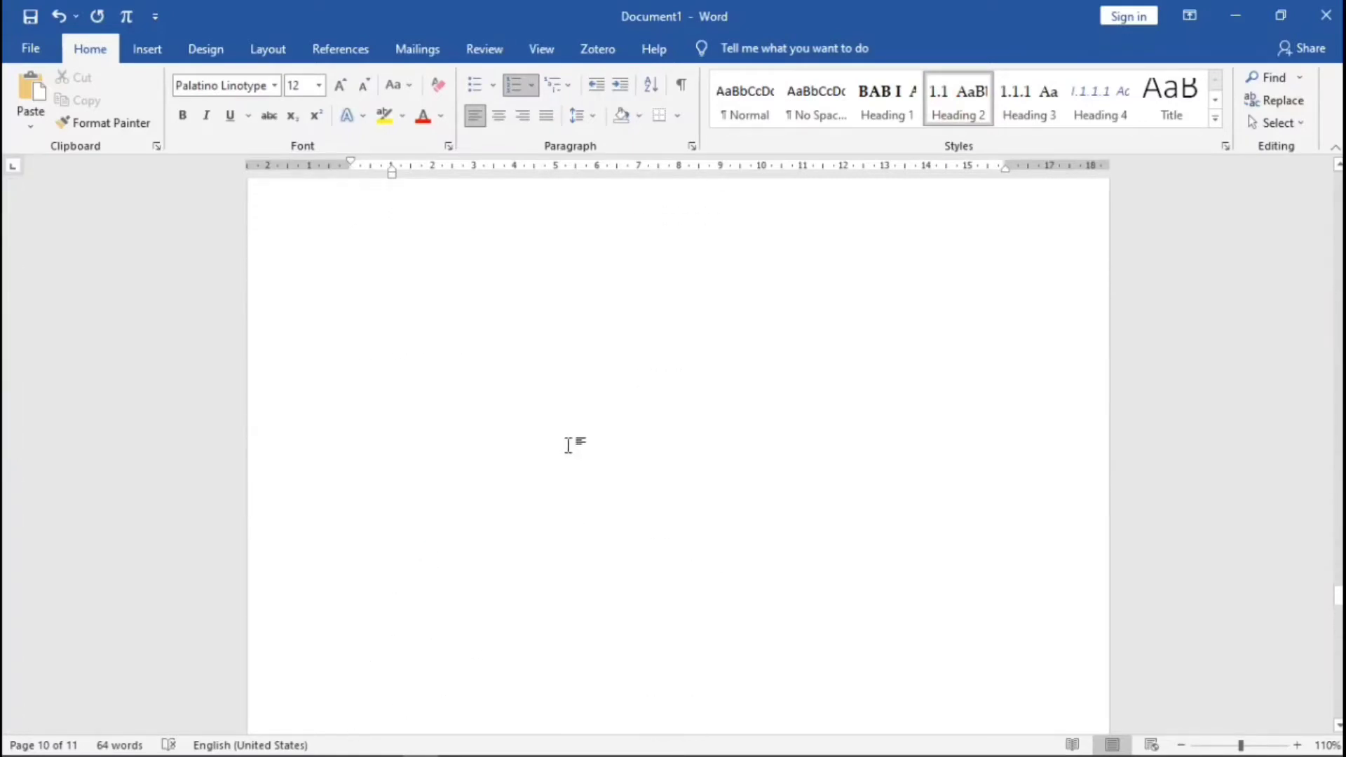
scroll(566, 445, up, 10)
scroll(602, 473, up, 15)
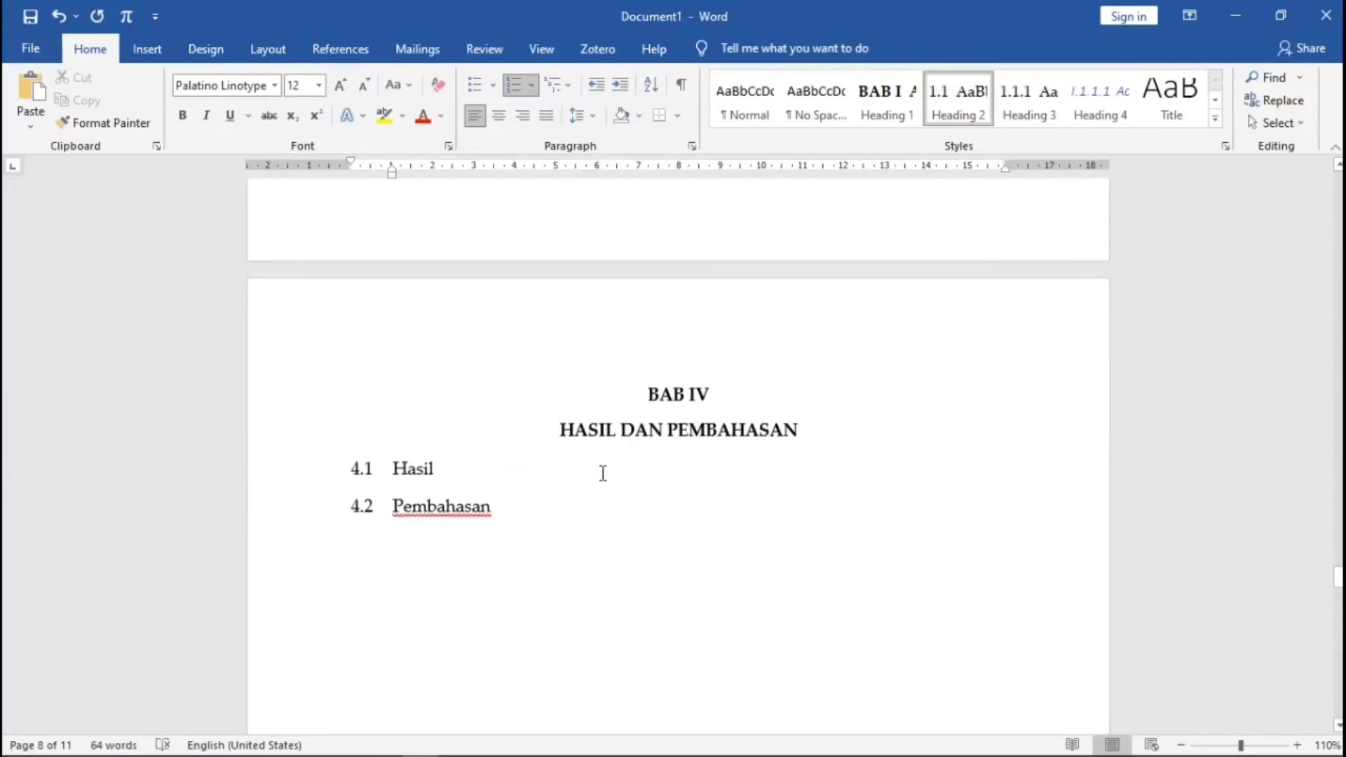
scroll(602, 473, up, 15)
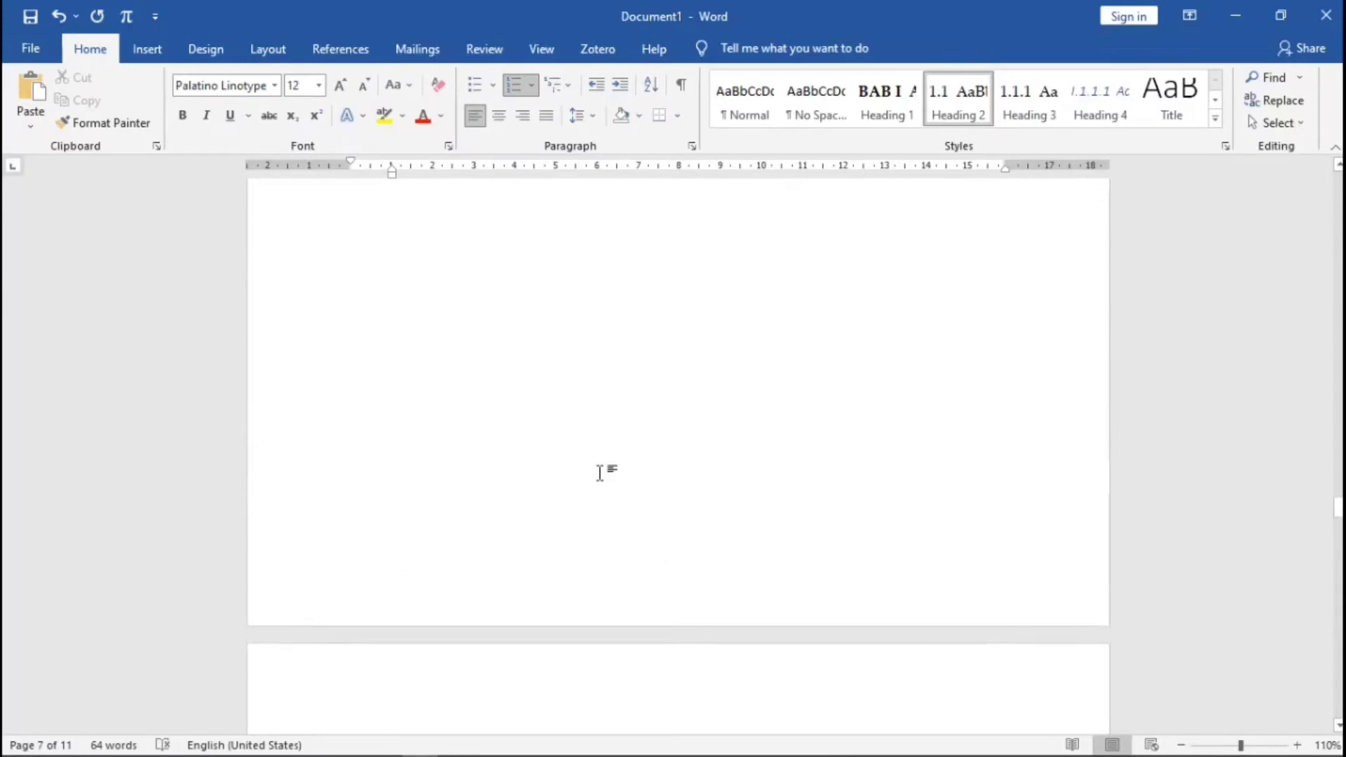
scroll(600, 472, up, 15)
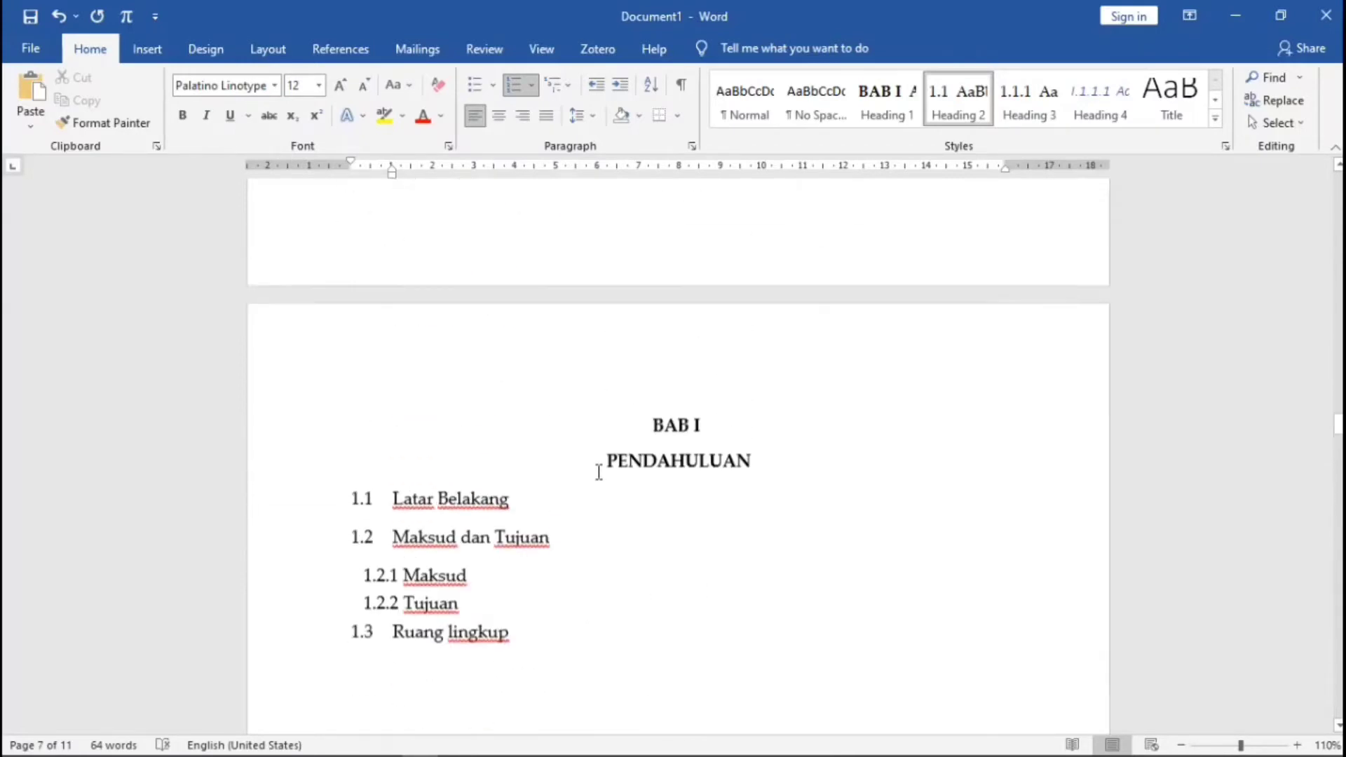
scroll(597, 471, up, 5)
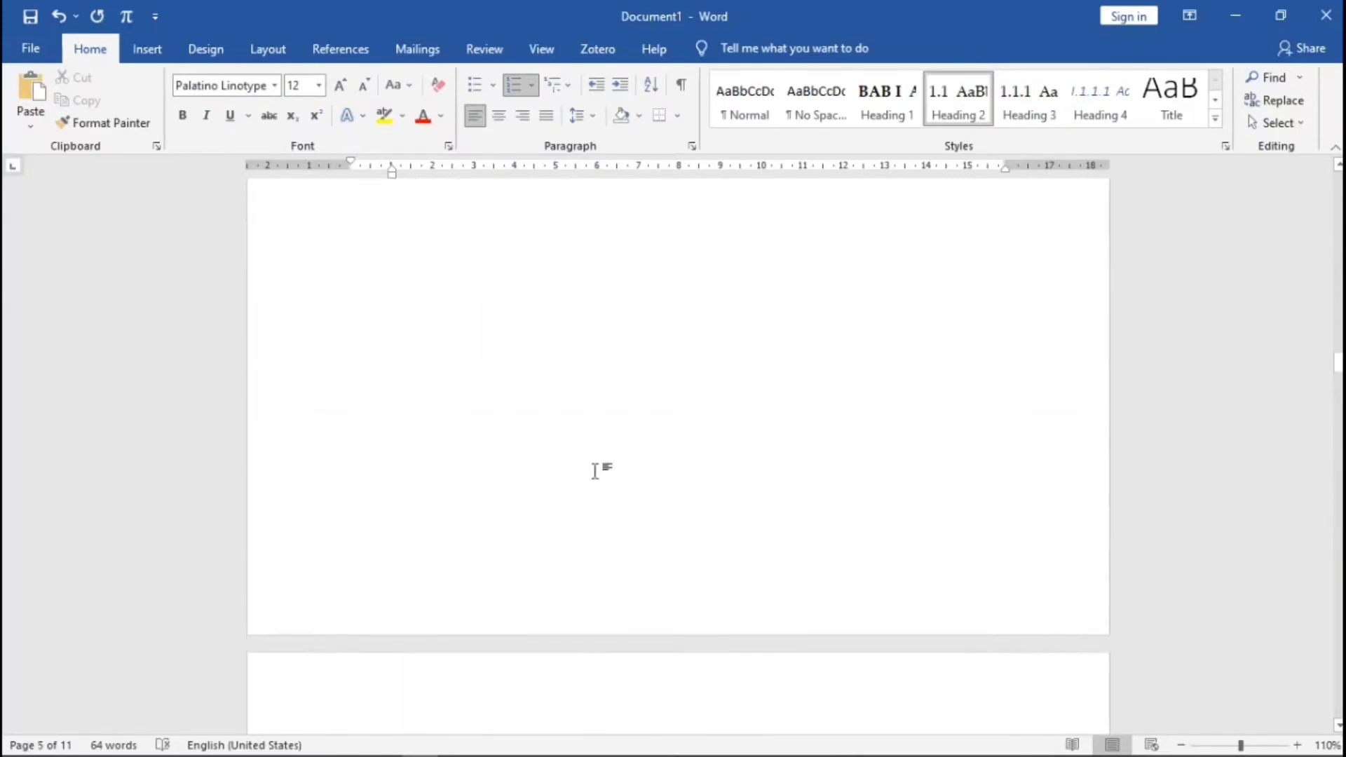
scroll(599, 480, down, 8)
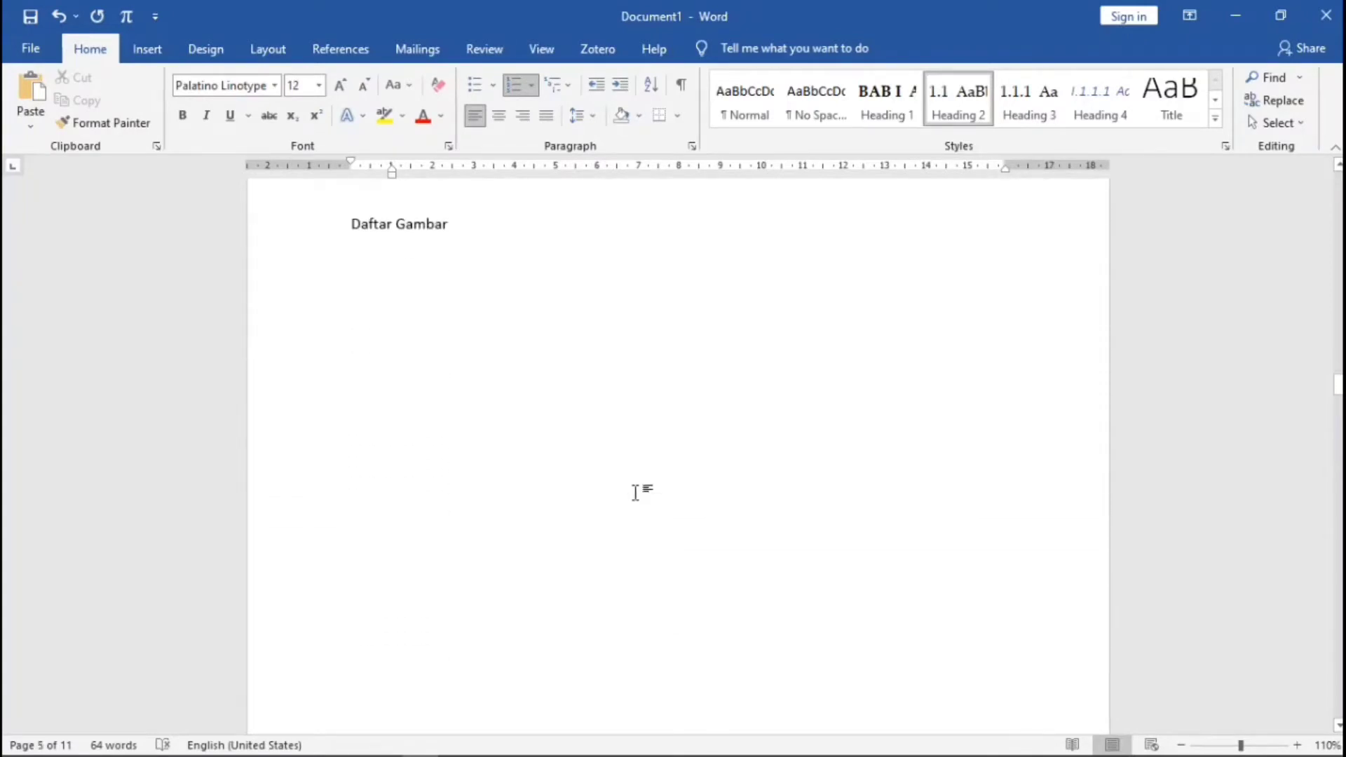
scroll(637, 490, down, 10)
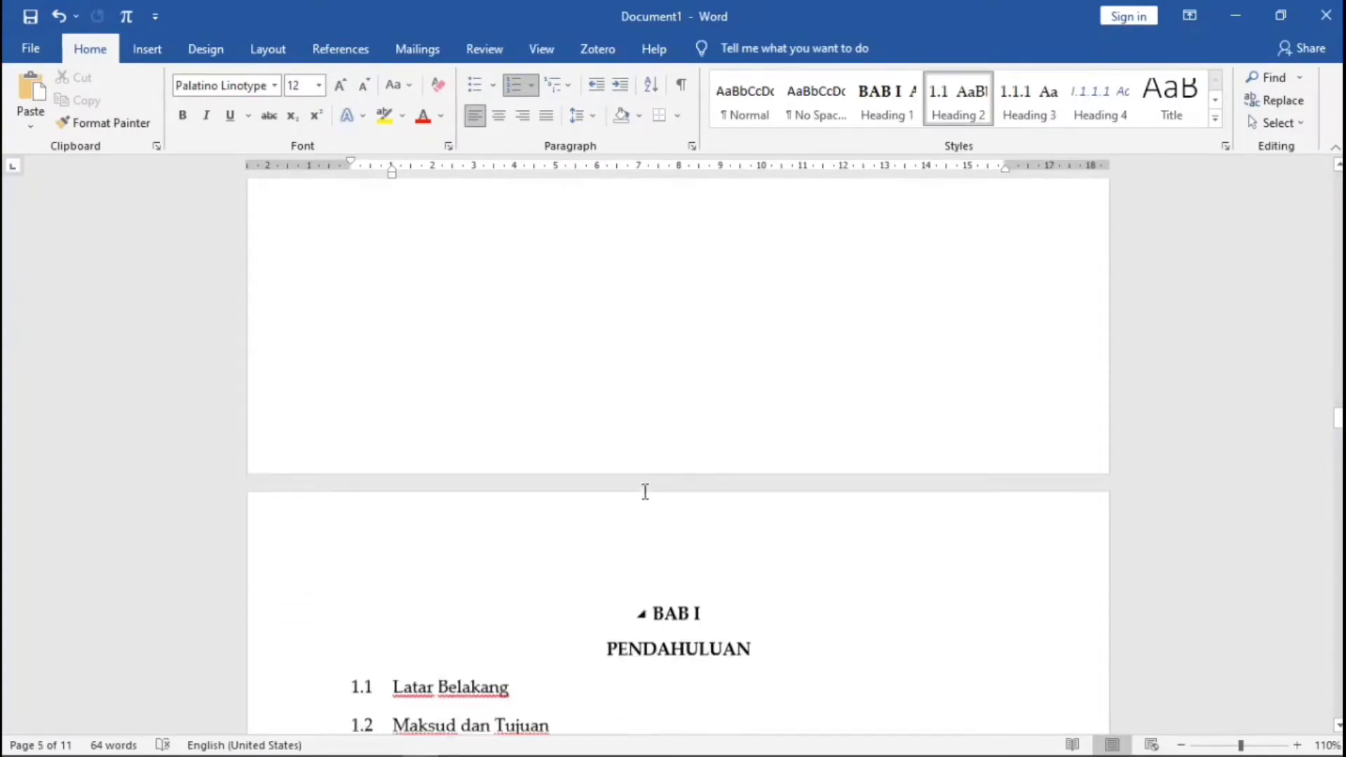
scroll(438, 462, up, 5)
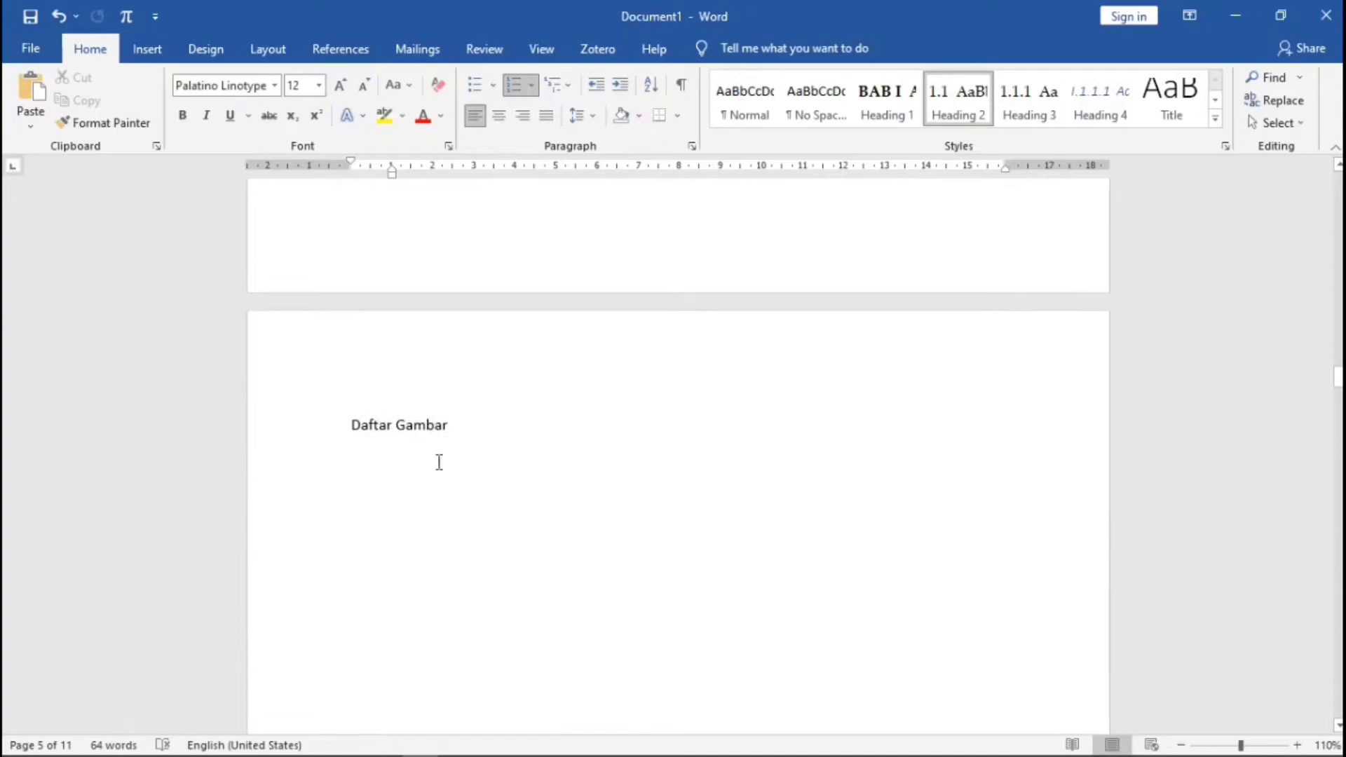
- Make Daftar Gambar a centred Heading 1 without BAB I numbering
click(350, 424)
click(888, 116)
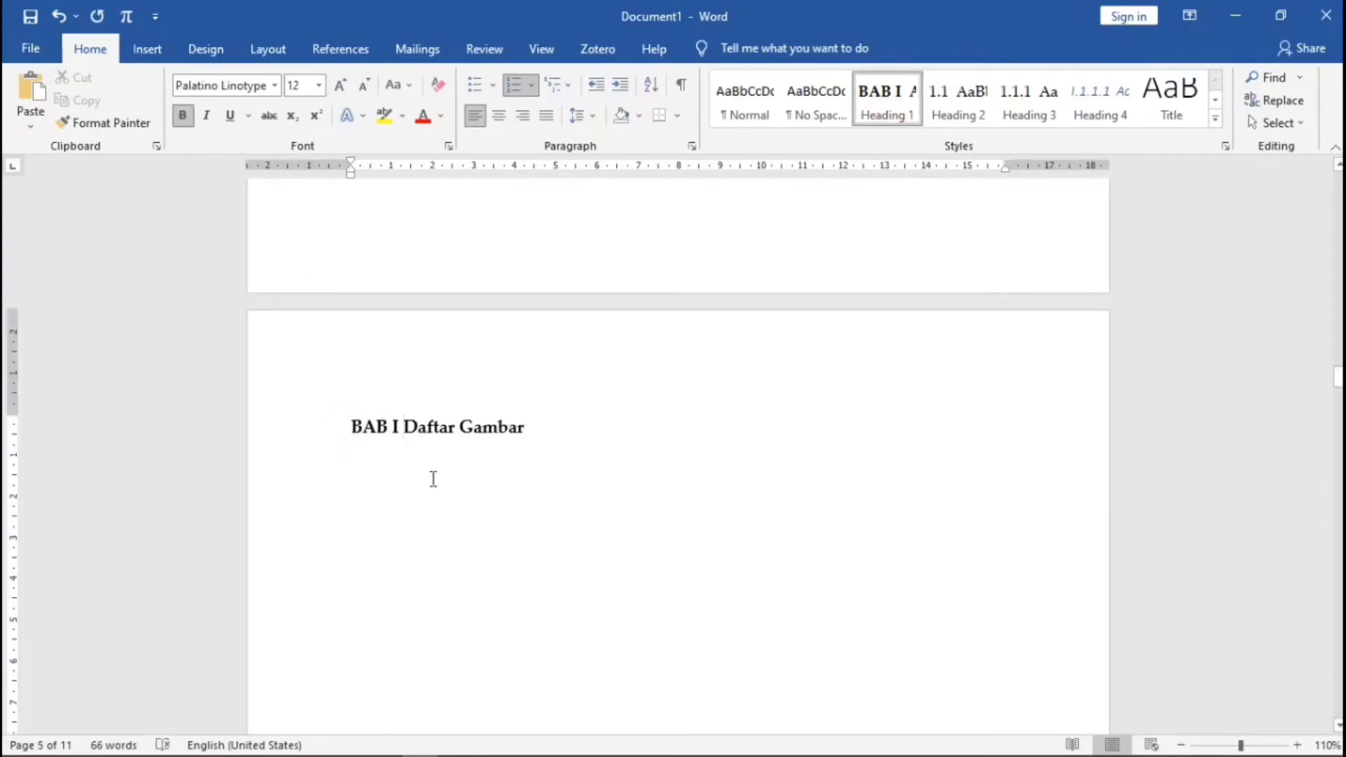
key(BackSpace)
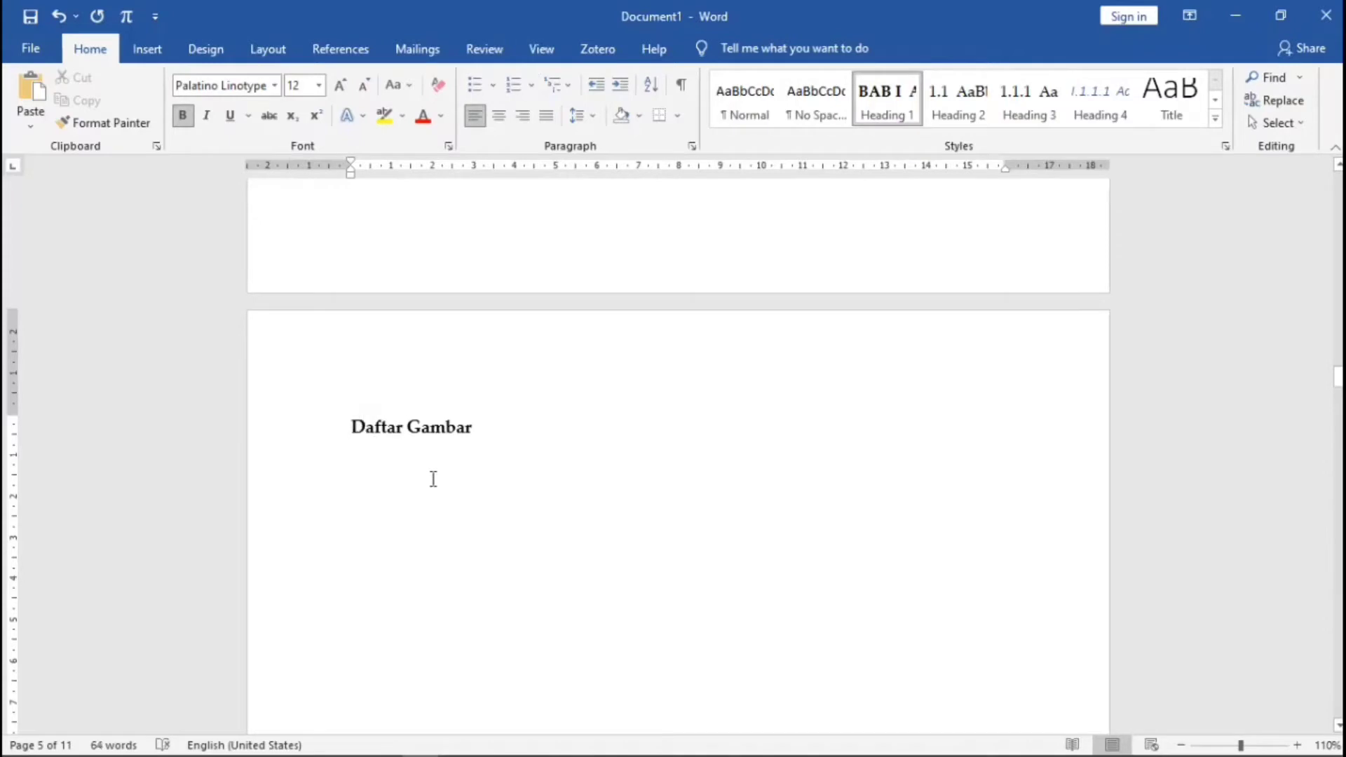
click(499, 116)
- Make Daftar Tabel a centred Heading 1 without BAB numbering
scroll(550, 291, up, 6)
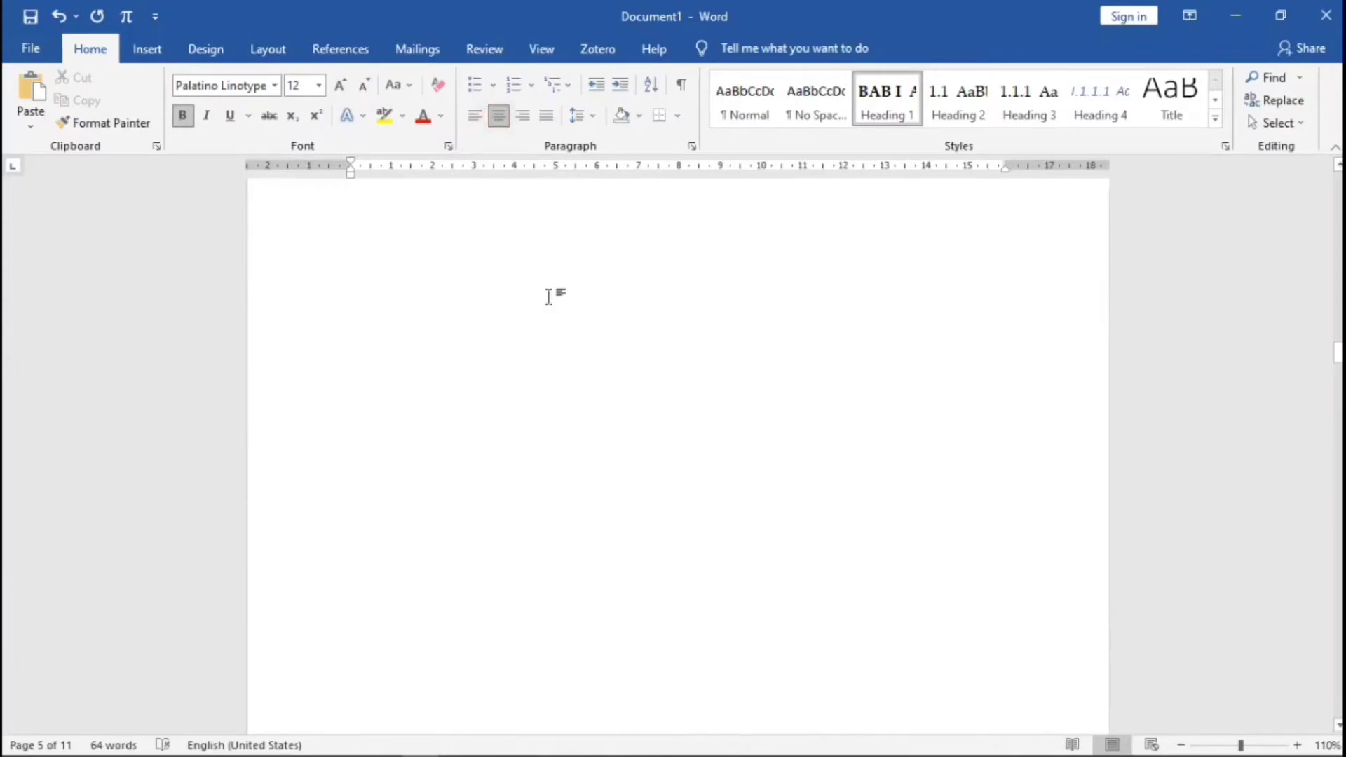
scroll(549, 296, up, 5)
click(352, 398)
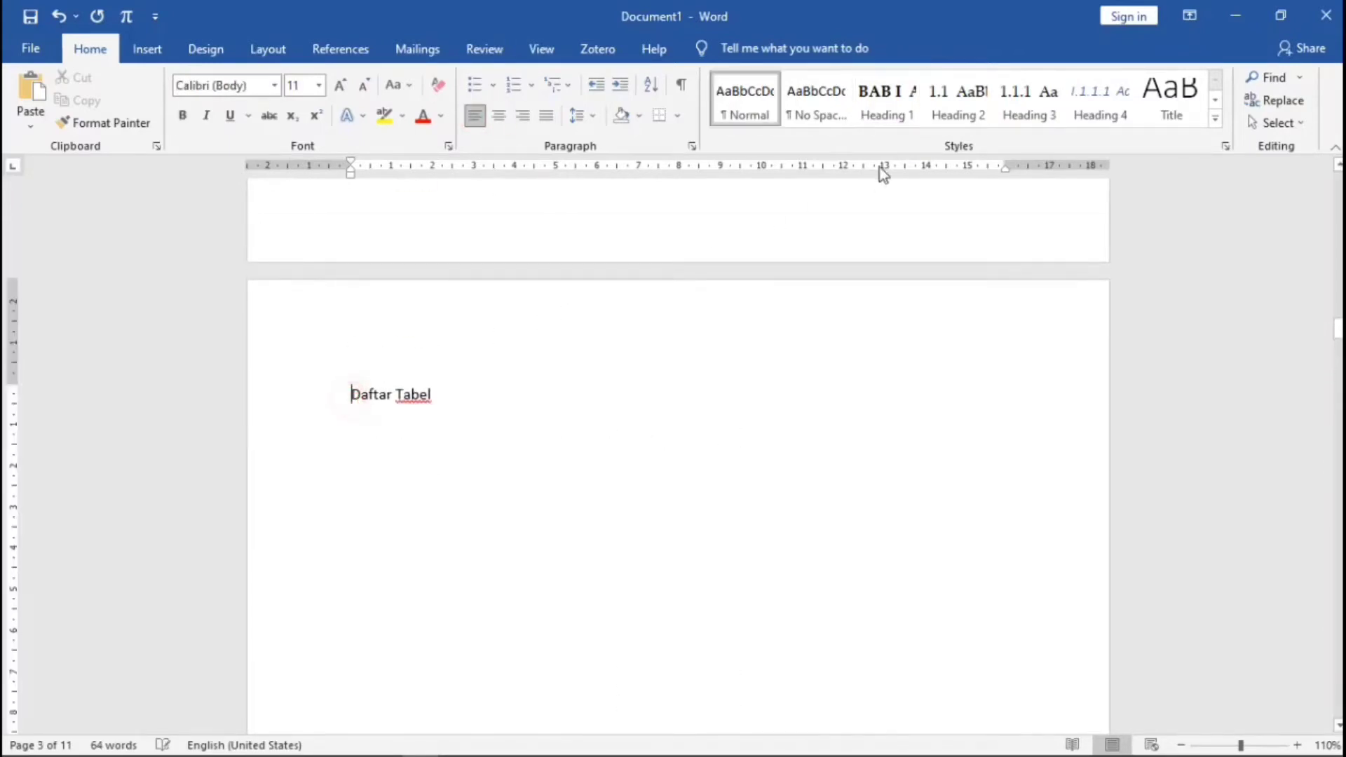
click(904, 104)
key(BackSpace)
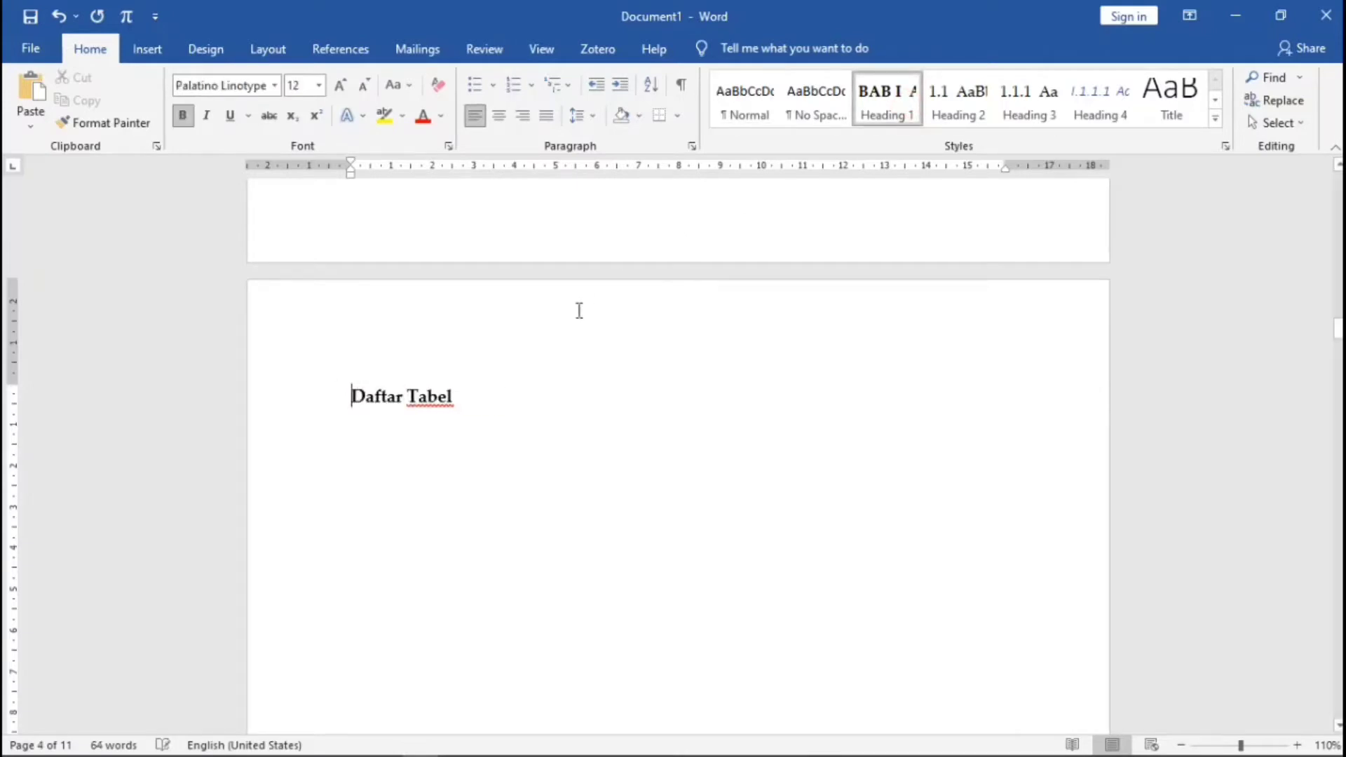
click(498, 115)
- Make Daftar Isi a centred Heading 1 without BAB numbering
scroll(567, 386, up, 5)
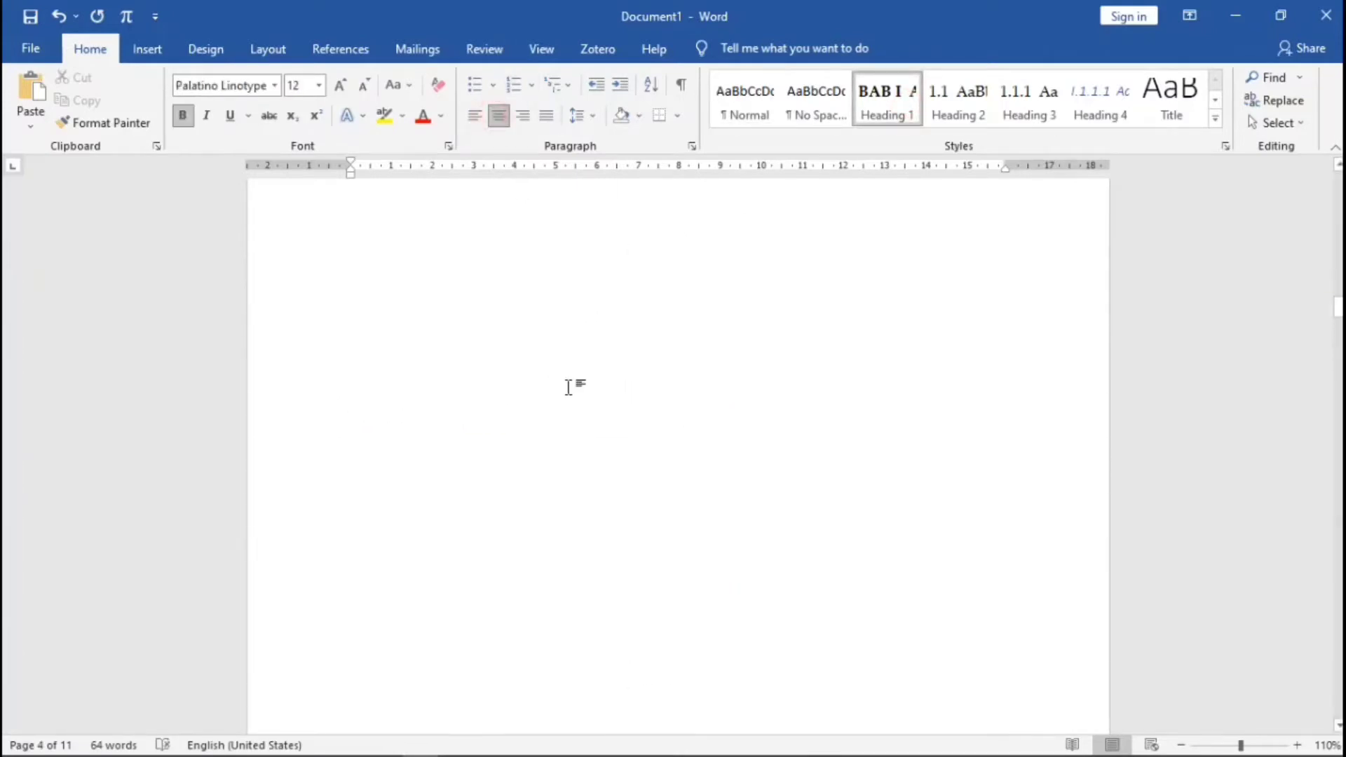
scroll(568, 386, up, 3)
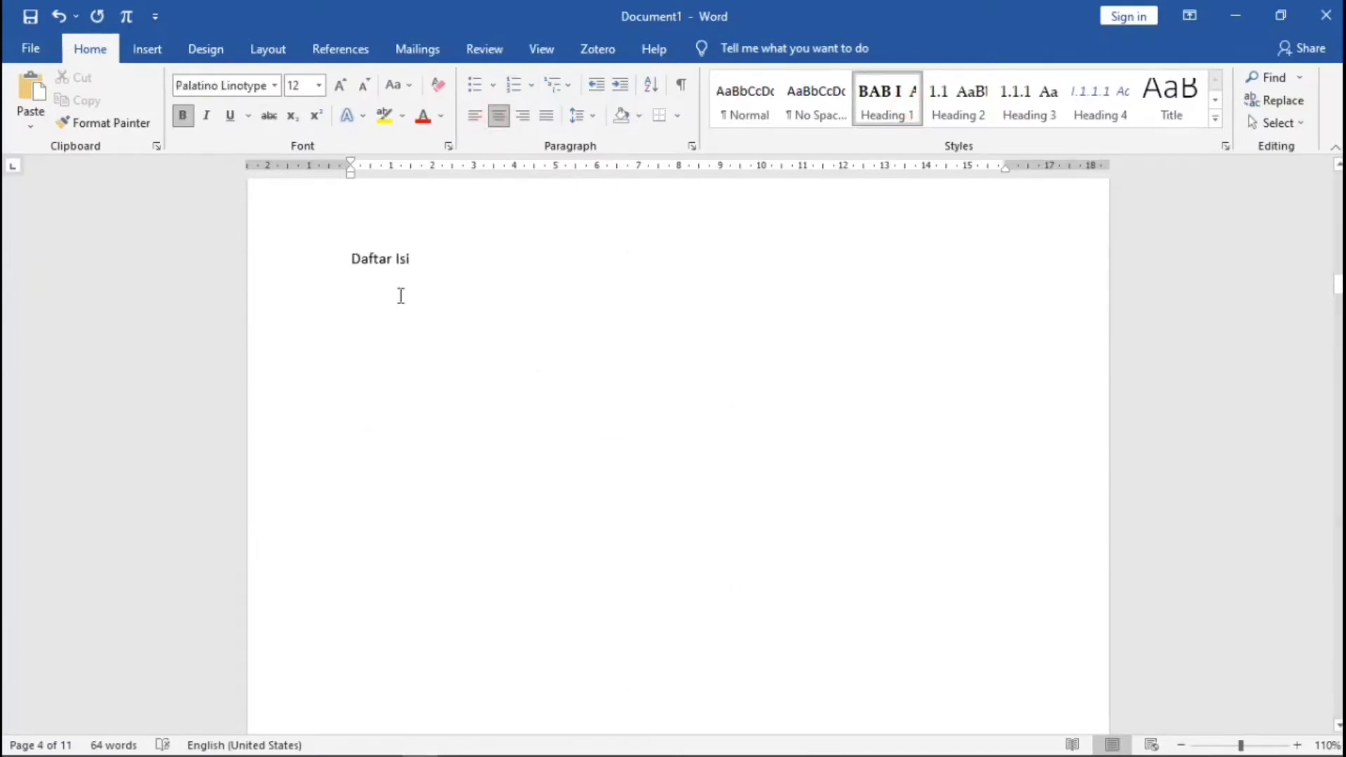
click(349, 265)
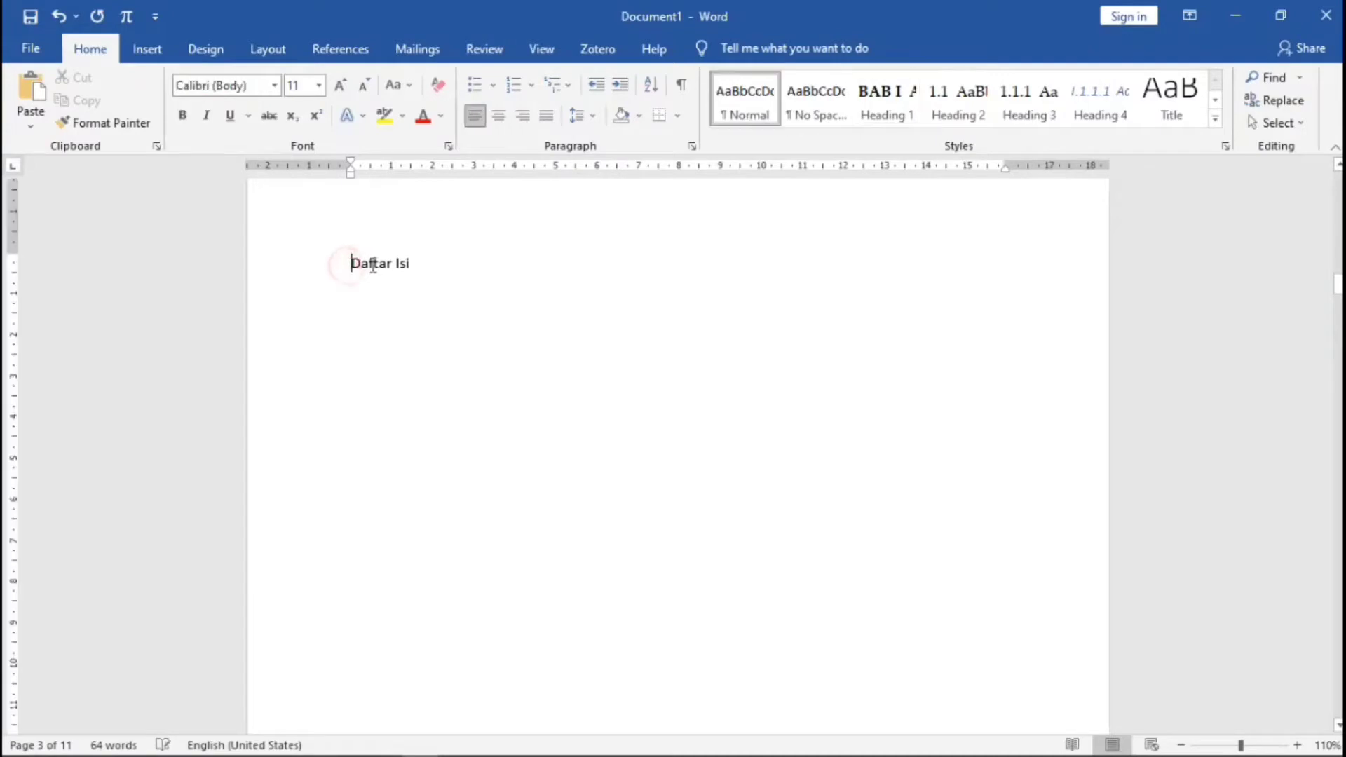
click(913, 121)
key(BackSpace)
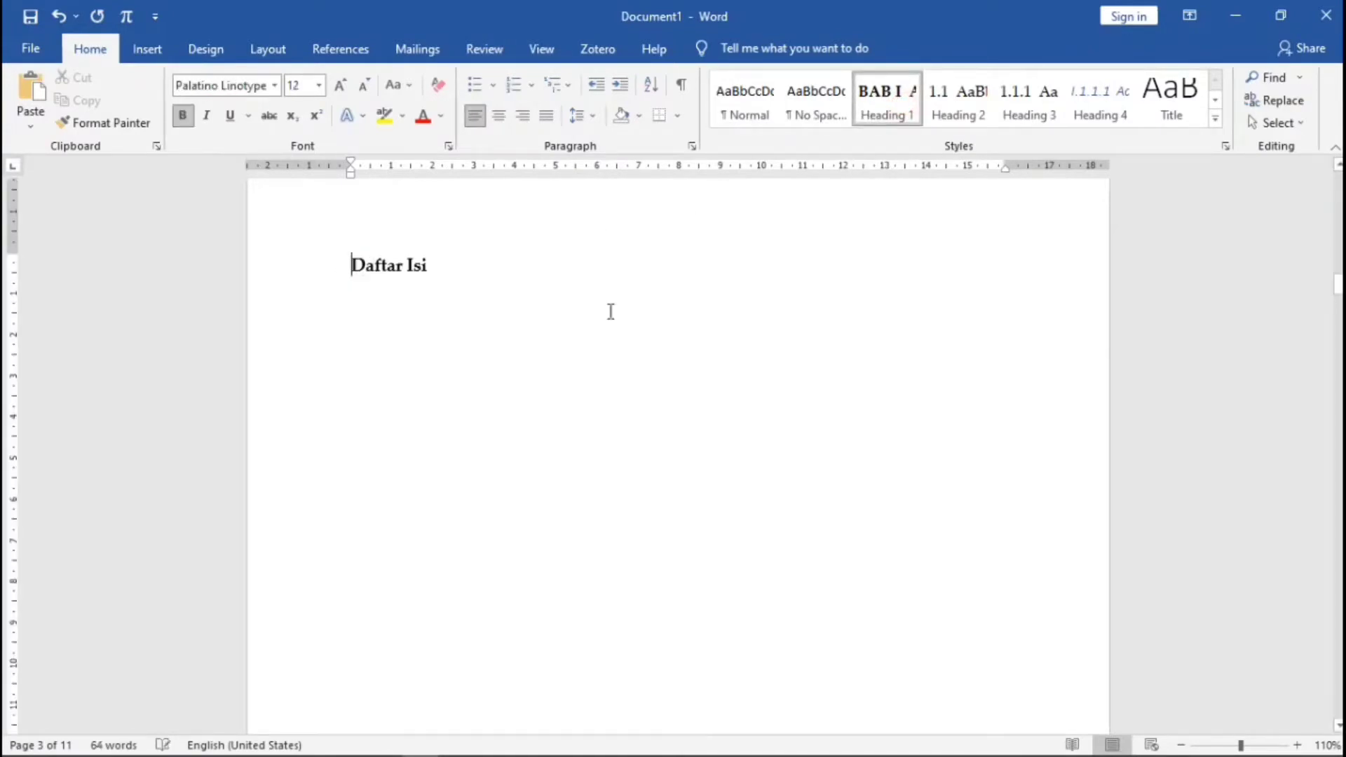
click(498, 115)
- Make Kata Pengantar a centred unnumbered Heading 1, fixing the 'Kat' typo
scroll(620, 411, up, 10)
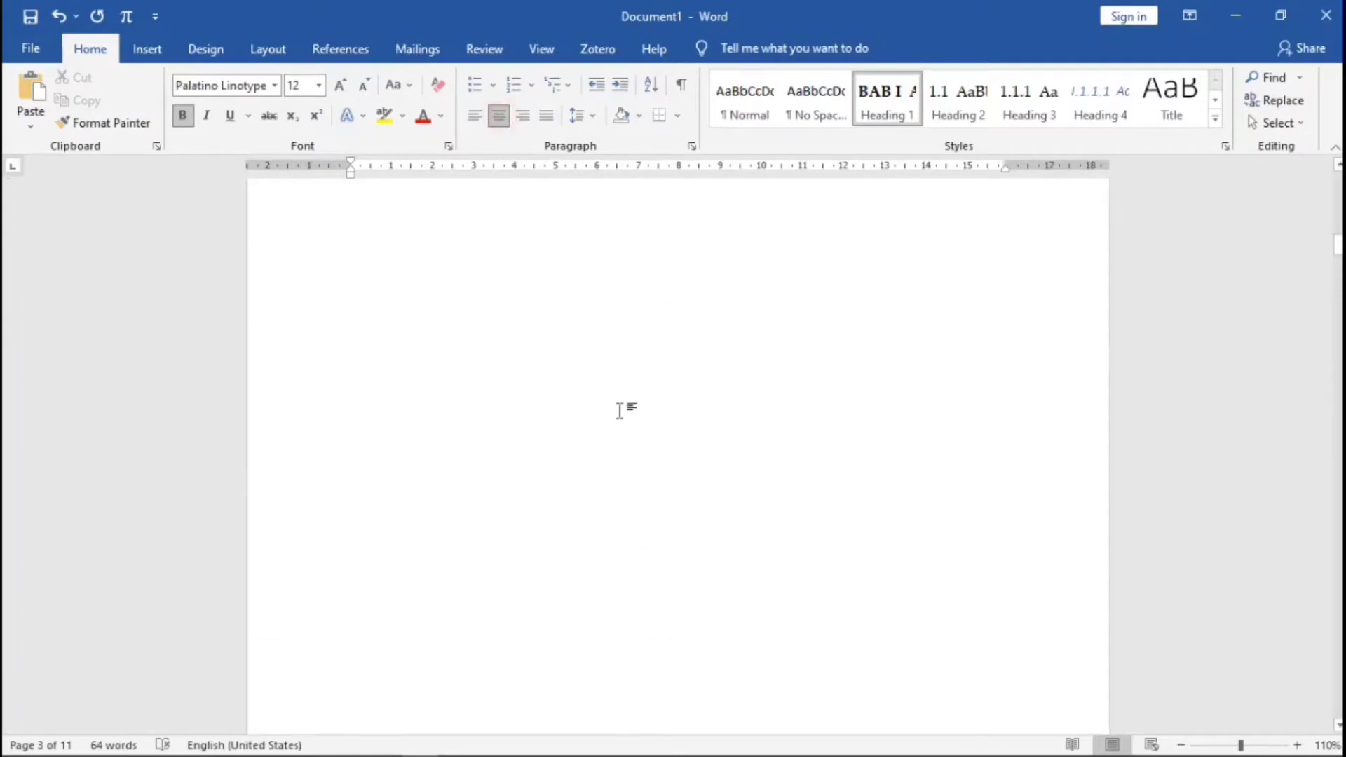
scroll(620, 411, up, 1)
click(349, 439)
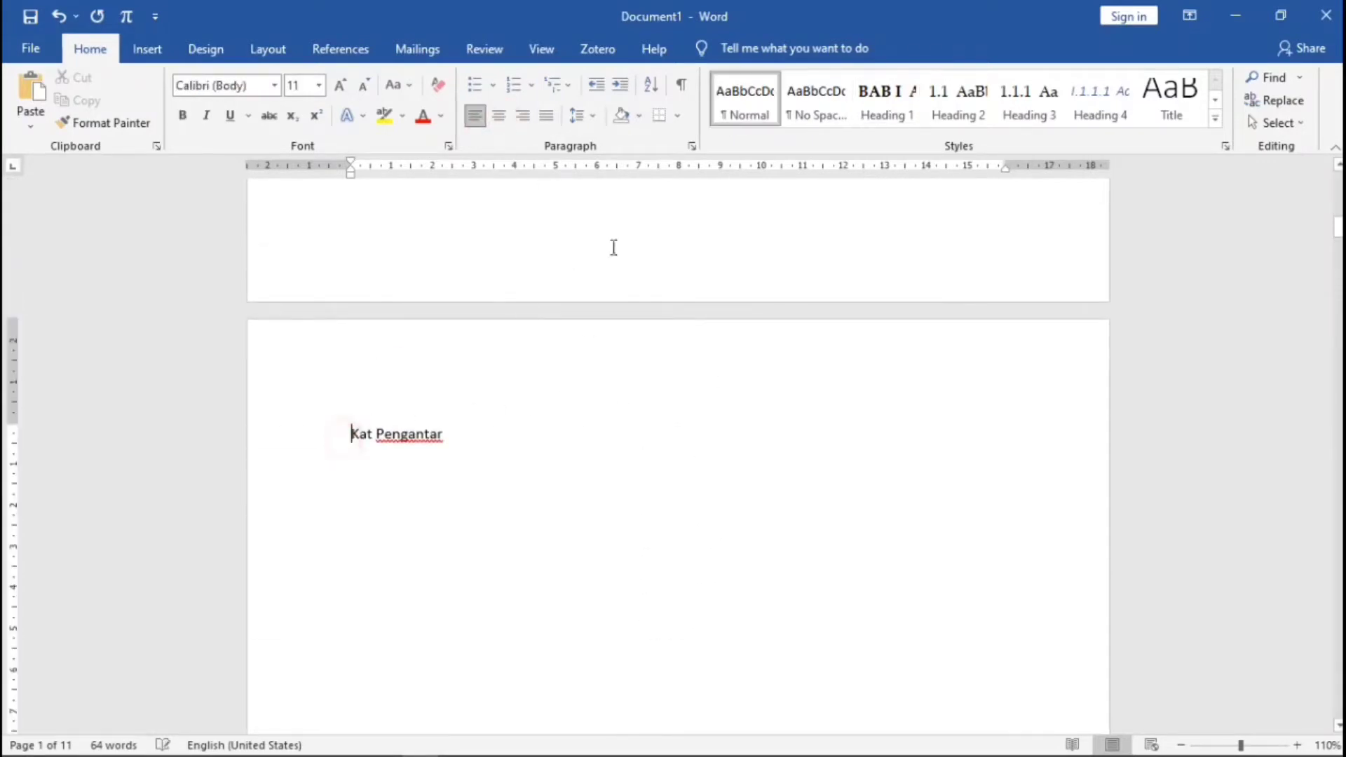
click(891, 114)
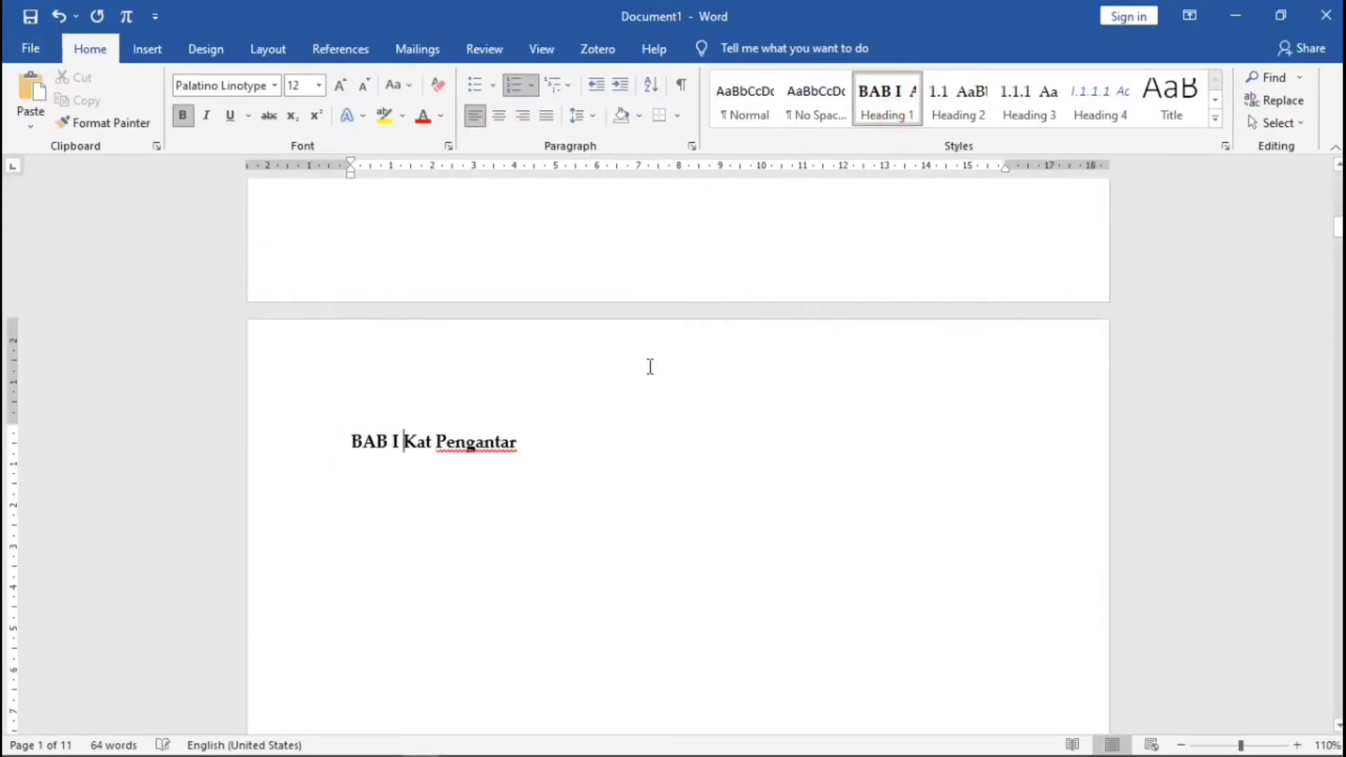
key(BackSpace)
click(498, 115)
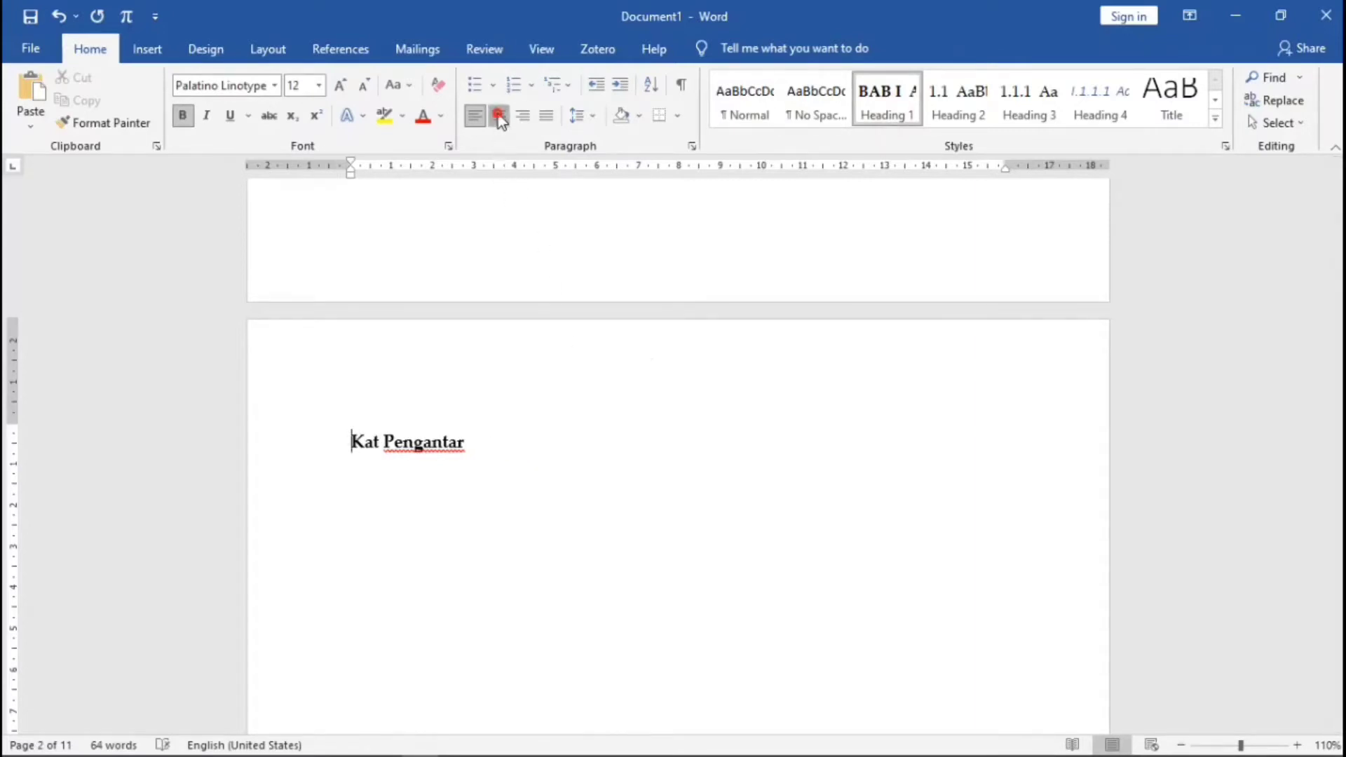
click(650, 443)
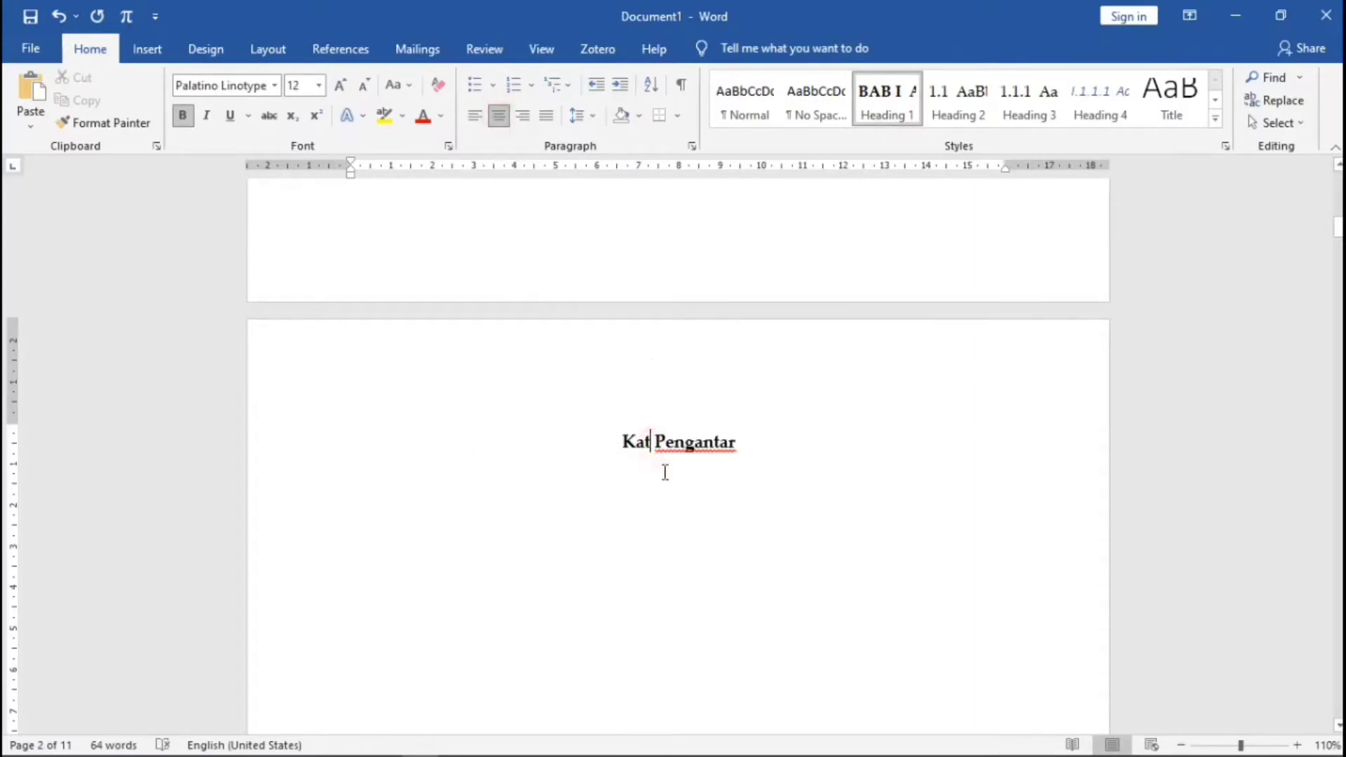
text(a)
scroll(683, 485, down, 5)
scroll(683, 485, up, 10)
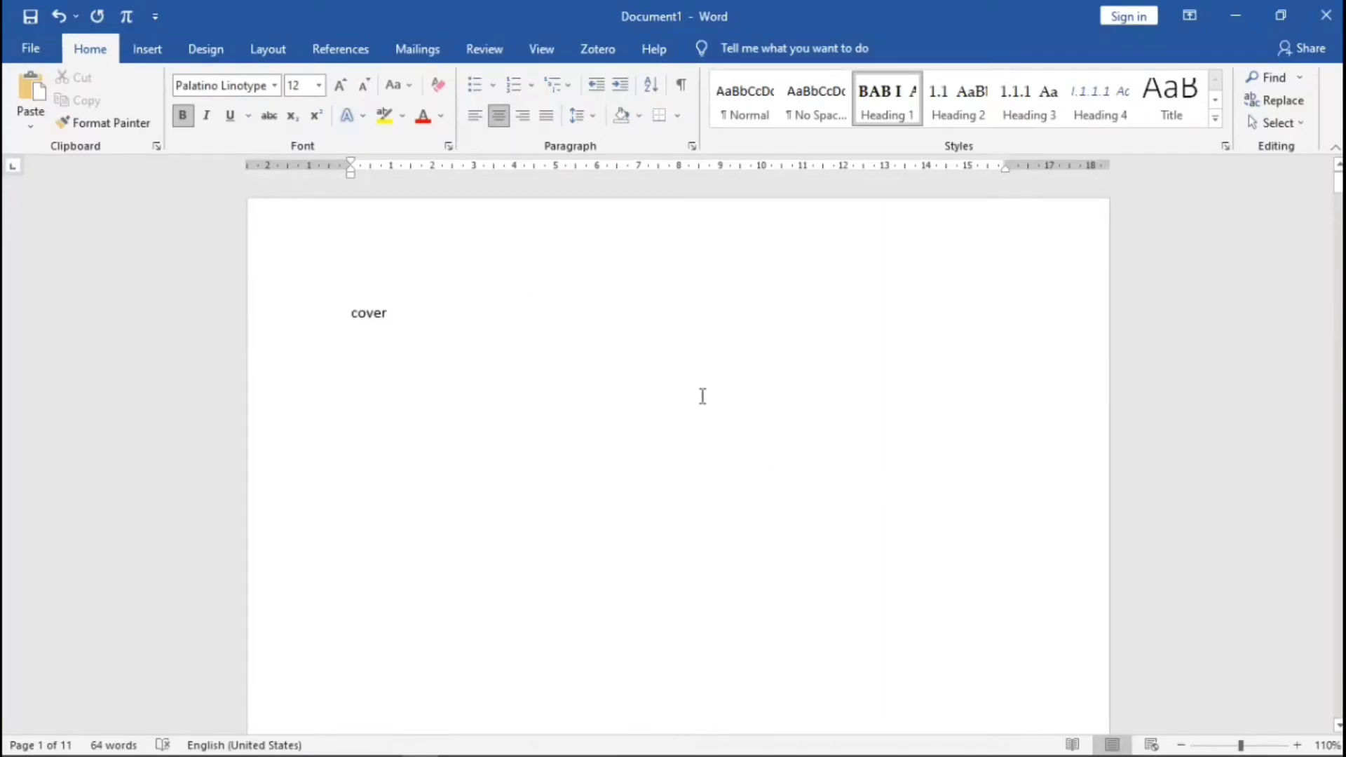
scroll(832, 451, down, 10)
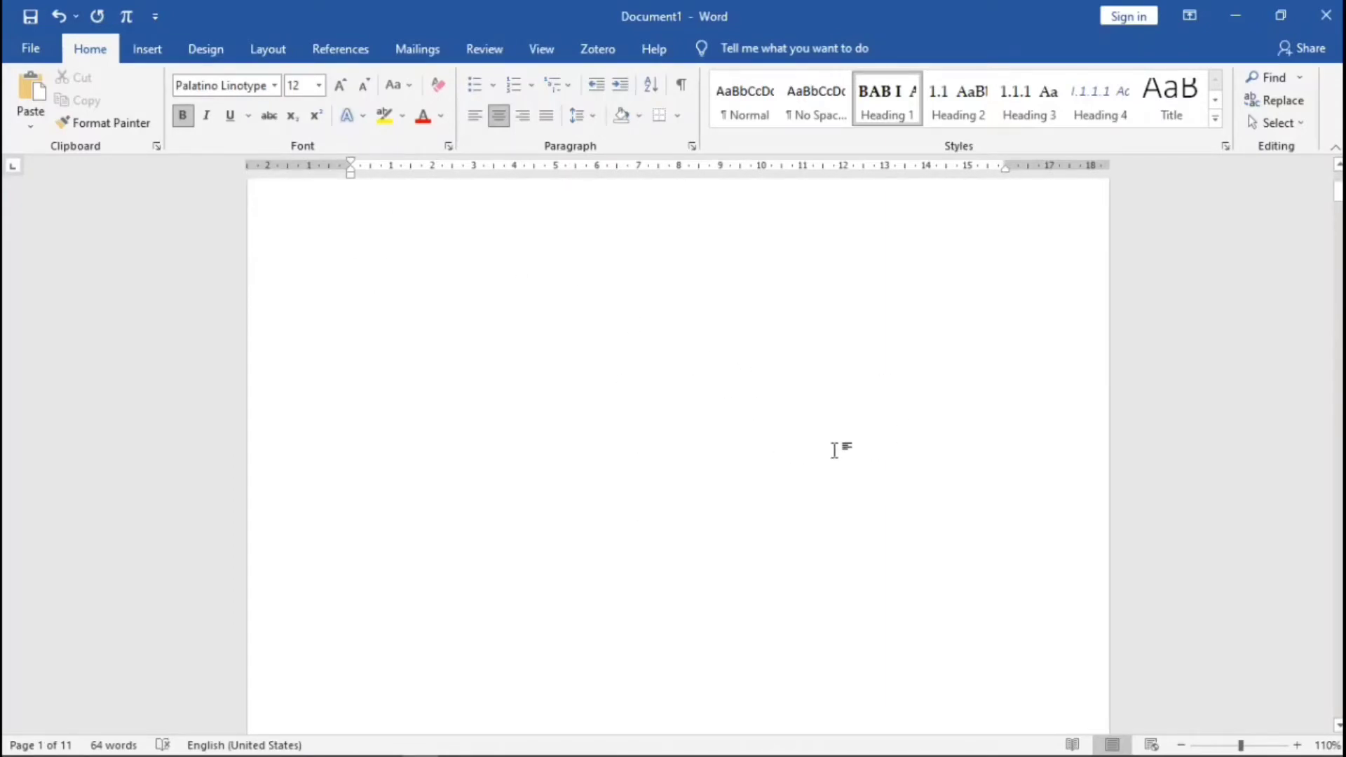
scroll(839, 460, down, 15)
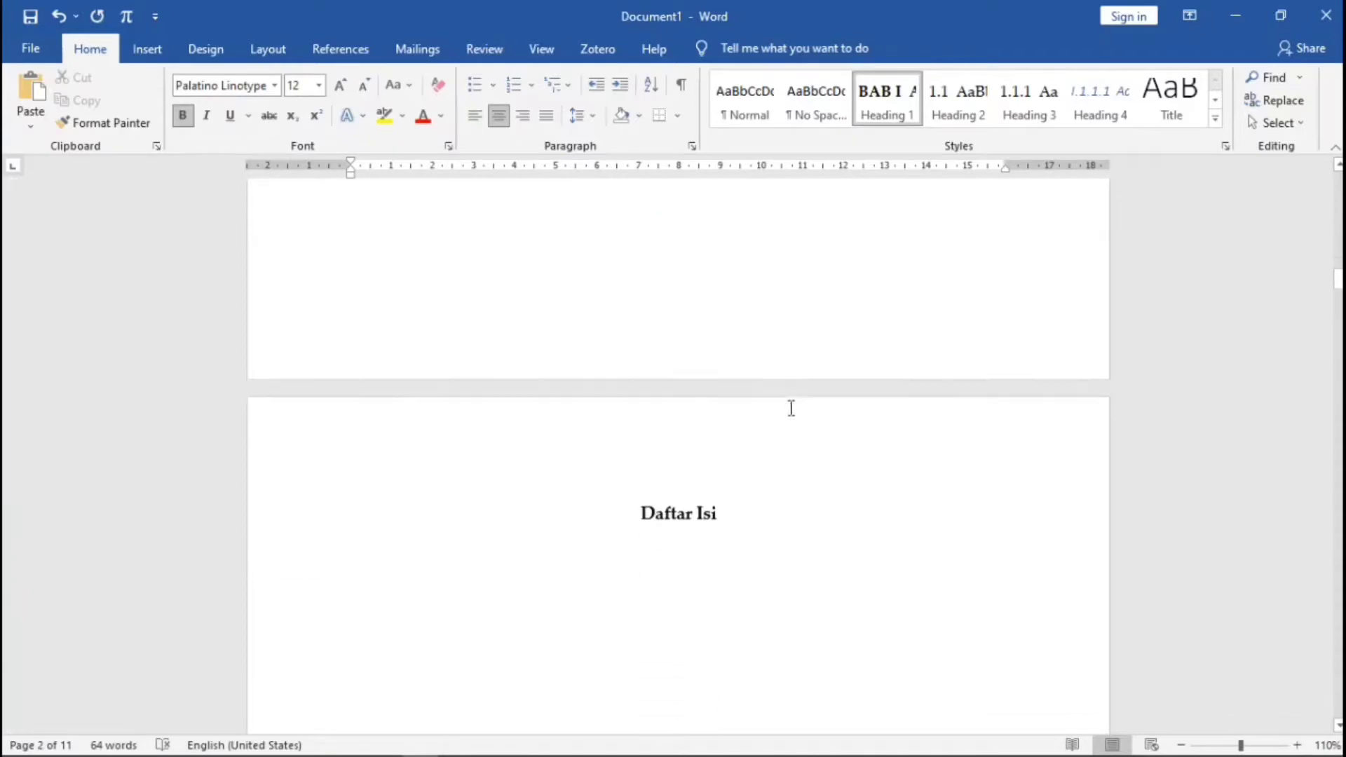
scroll(791, 408, down, 15)
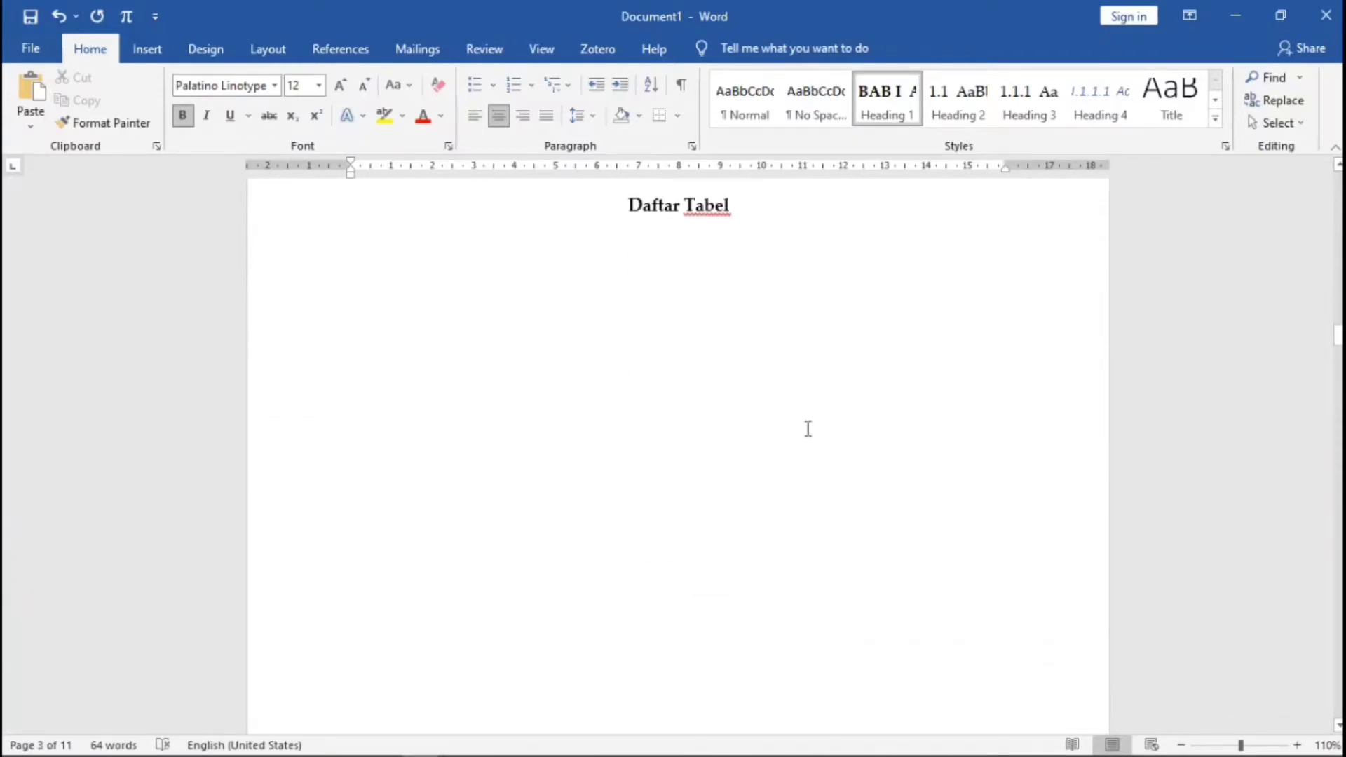
scroll(820, 434, down, 15)
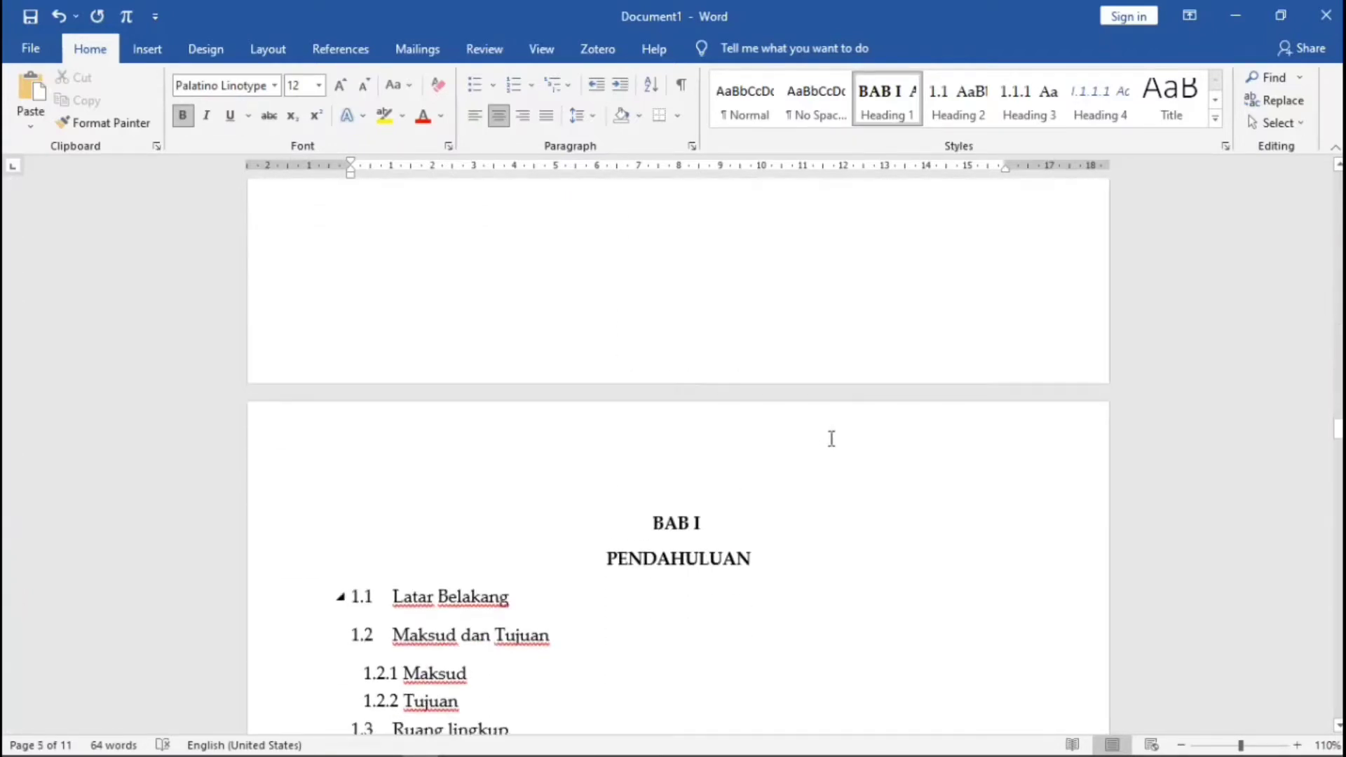
scroll(830, 441, down, 15)
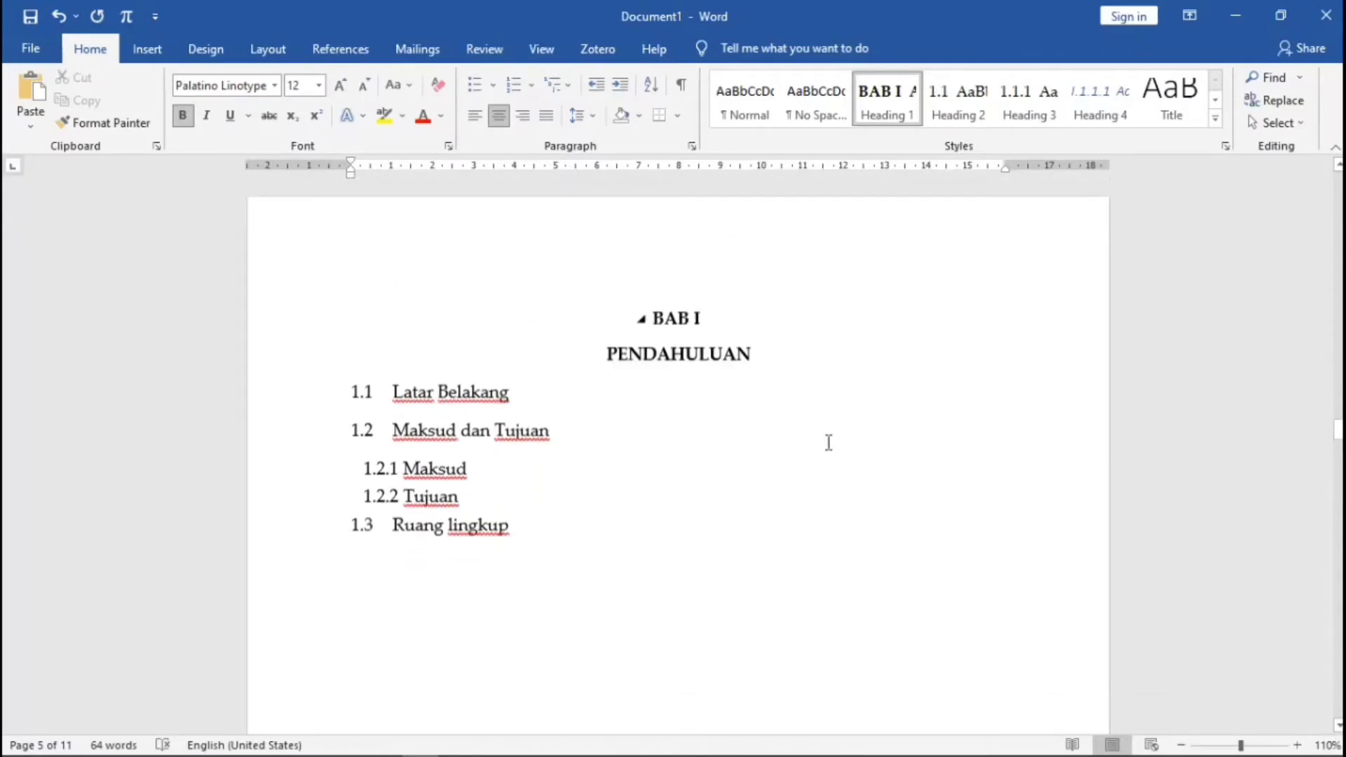
scroll(826, 443, up, 10)
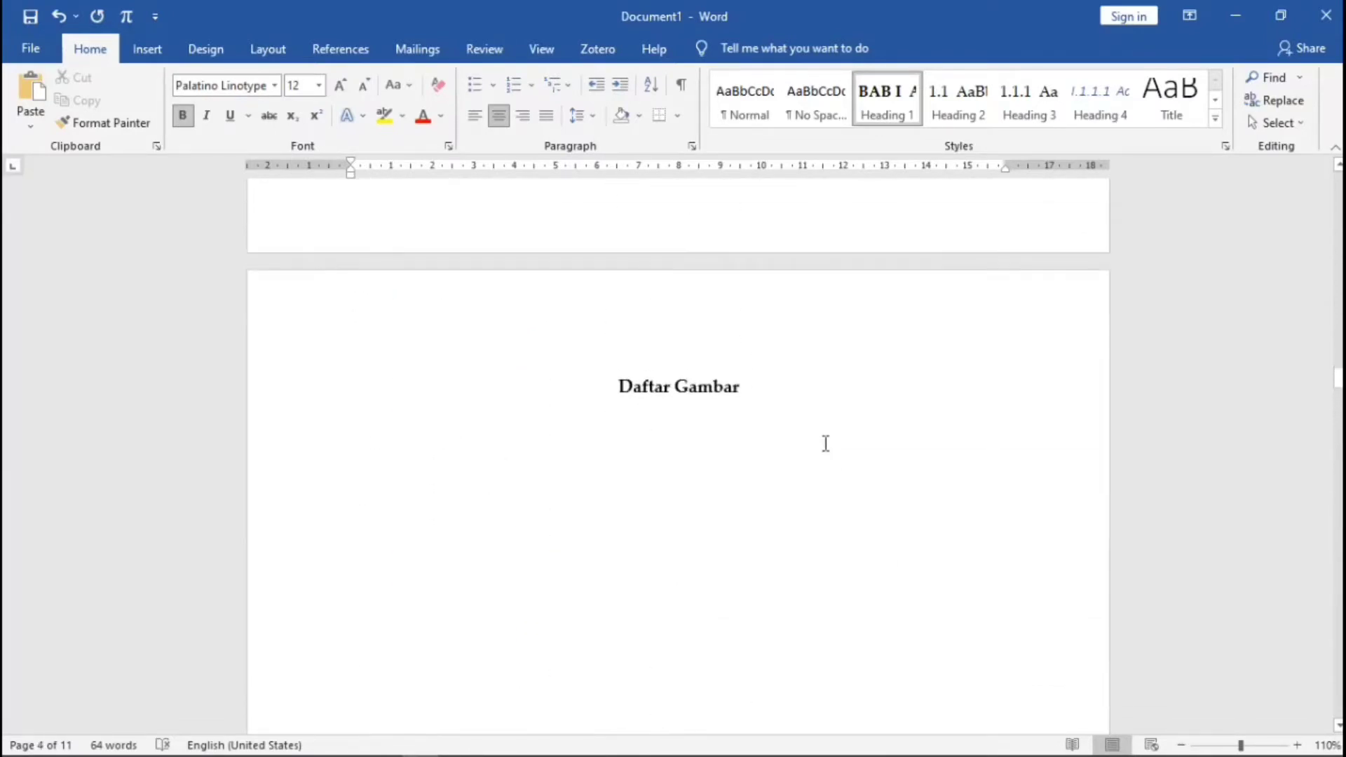
scroll(932, 424, down, 5)
drag(1338, 412, 1337, 672)
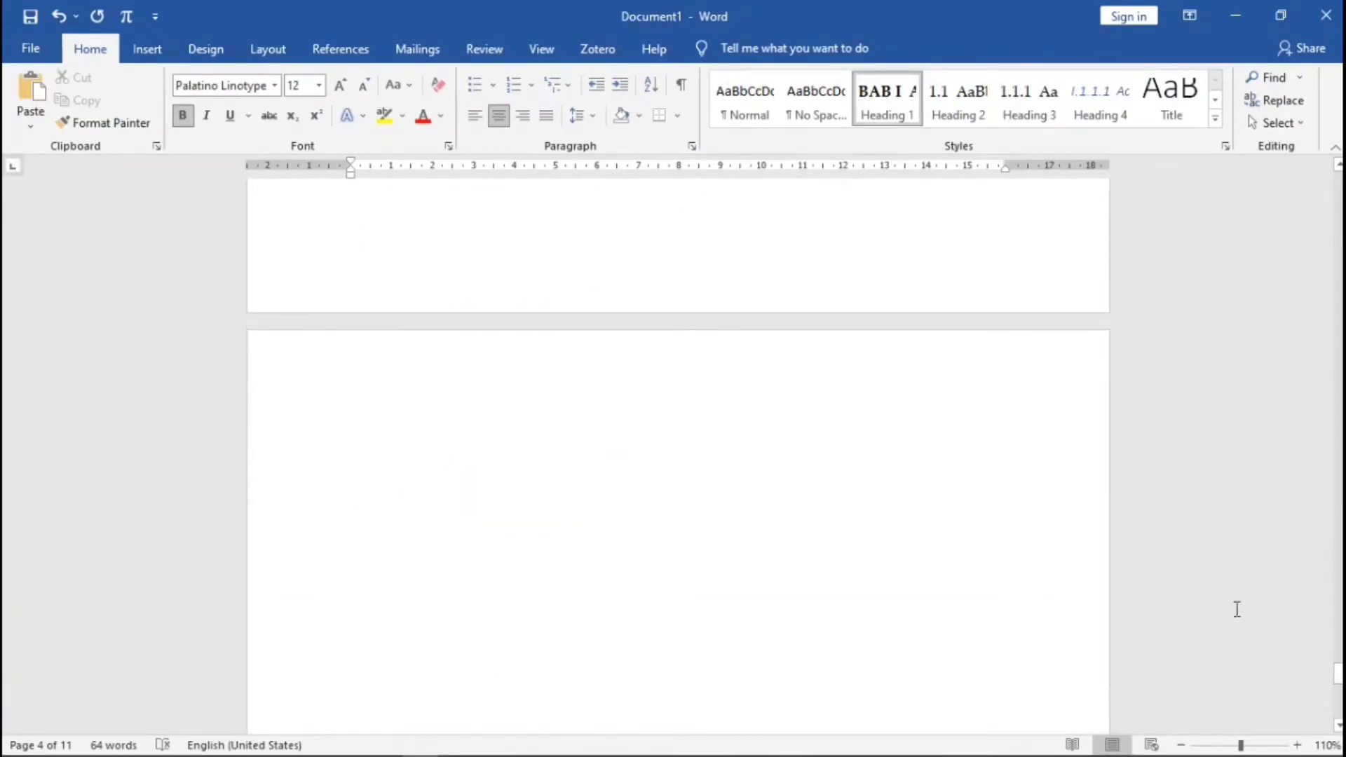
- Type 'Daftar Pustaka' on the last page as a centred Heading 1 without BAB VI numbering
click(377, 440)
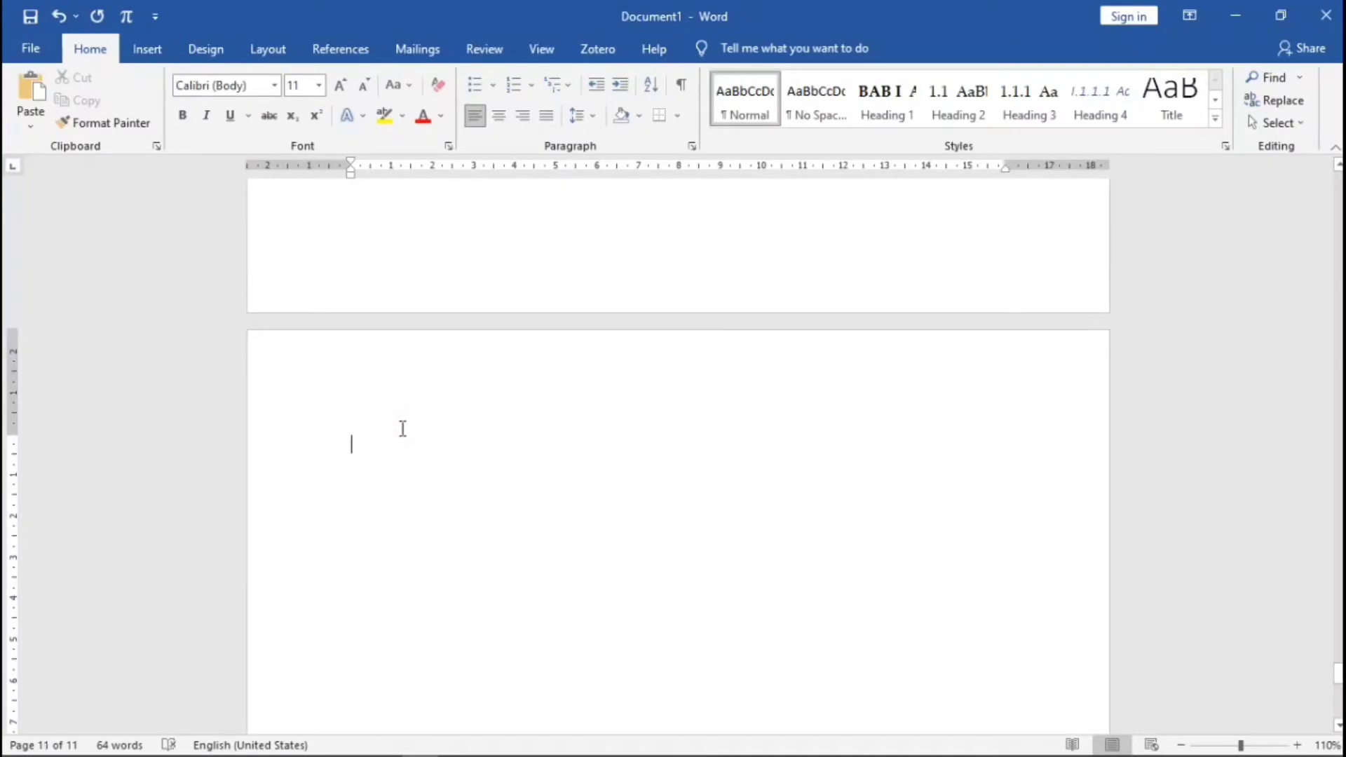
text(Daftar Pustaka)
click(874, 104)
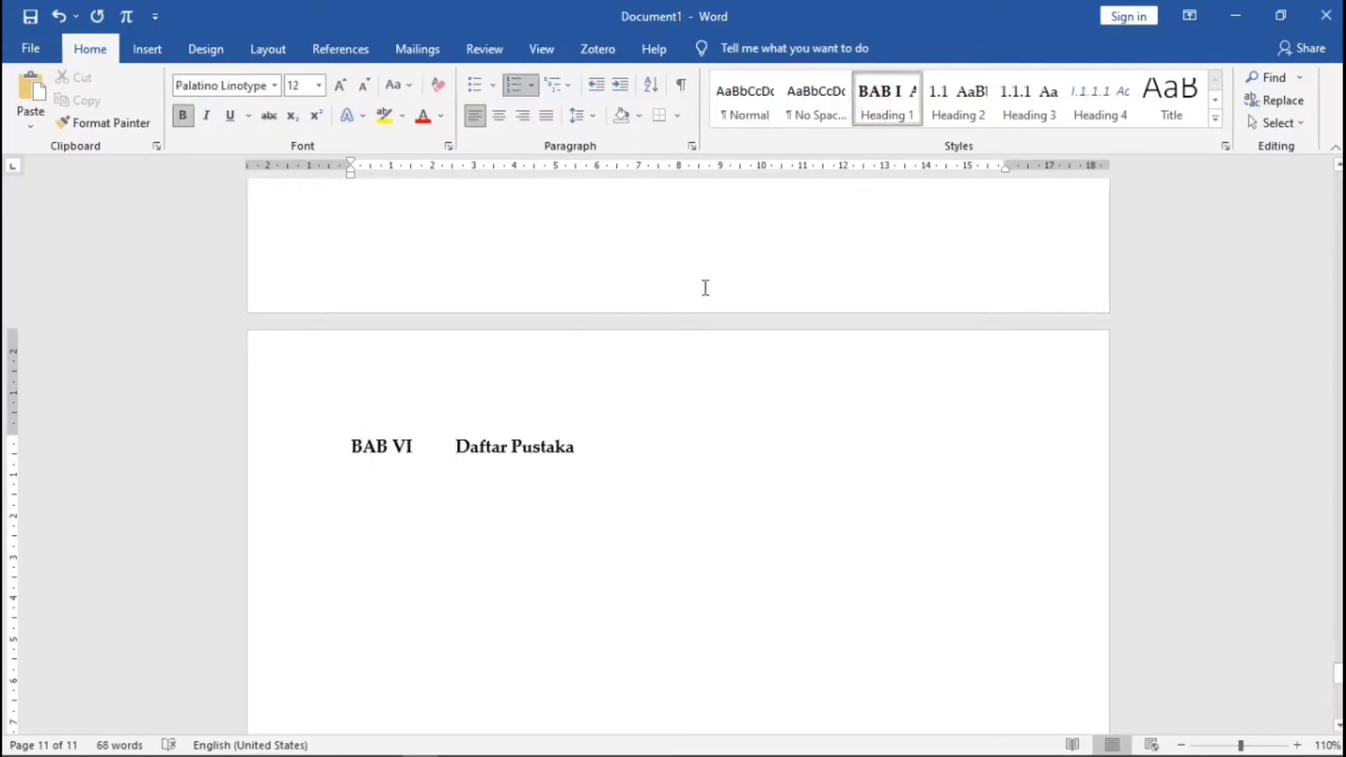
key(BackSpace)
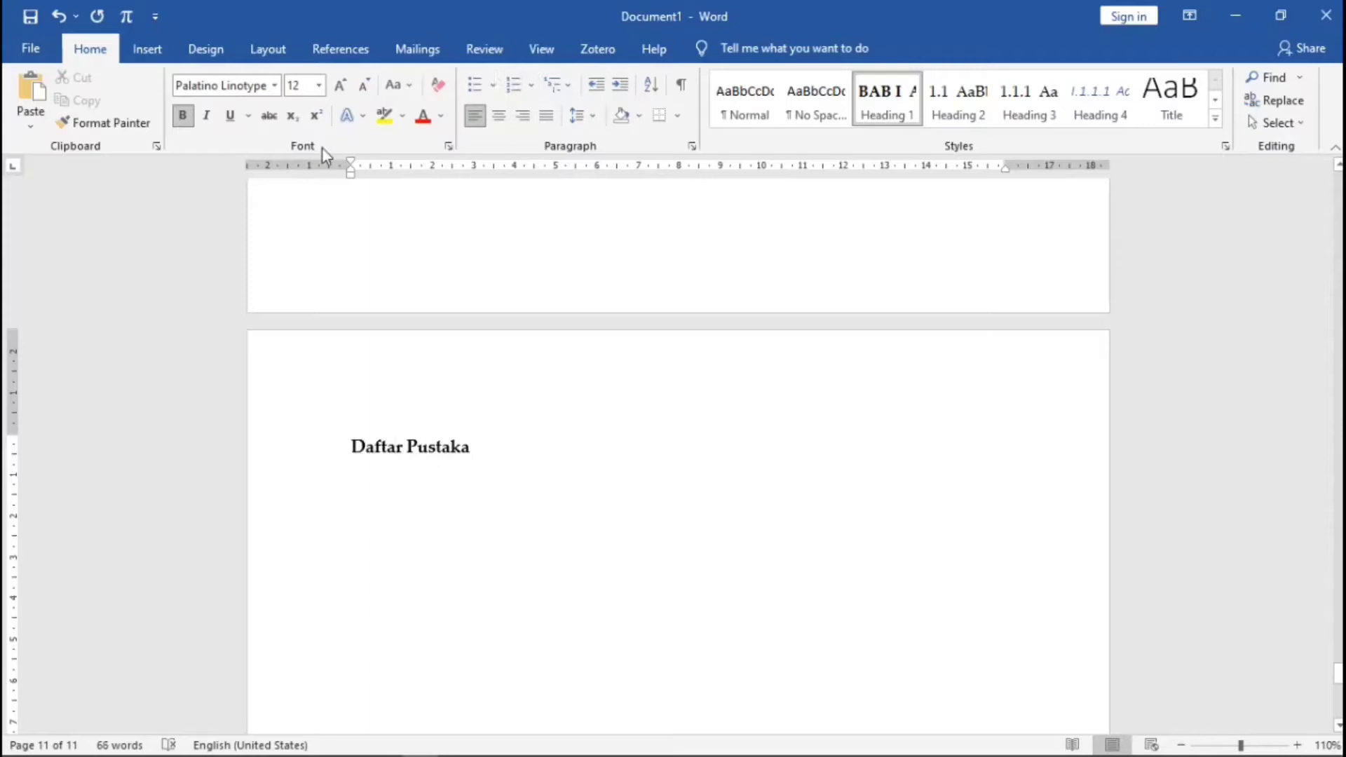
click(522, 115)
click(498, 115)
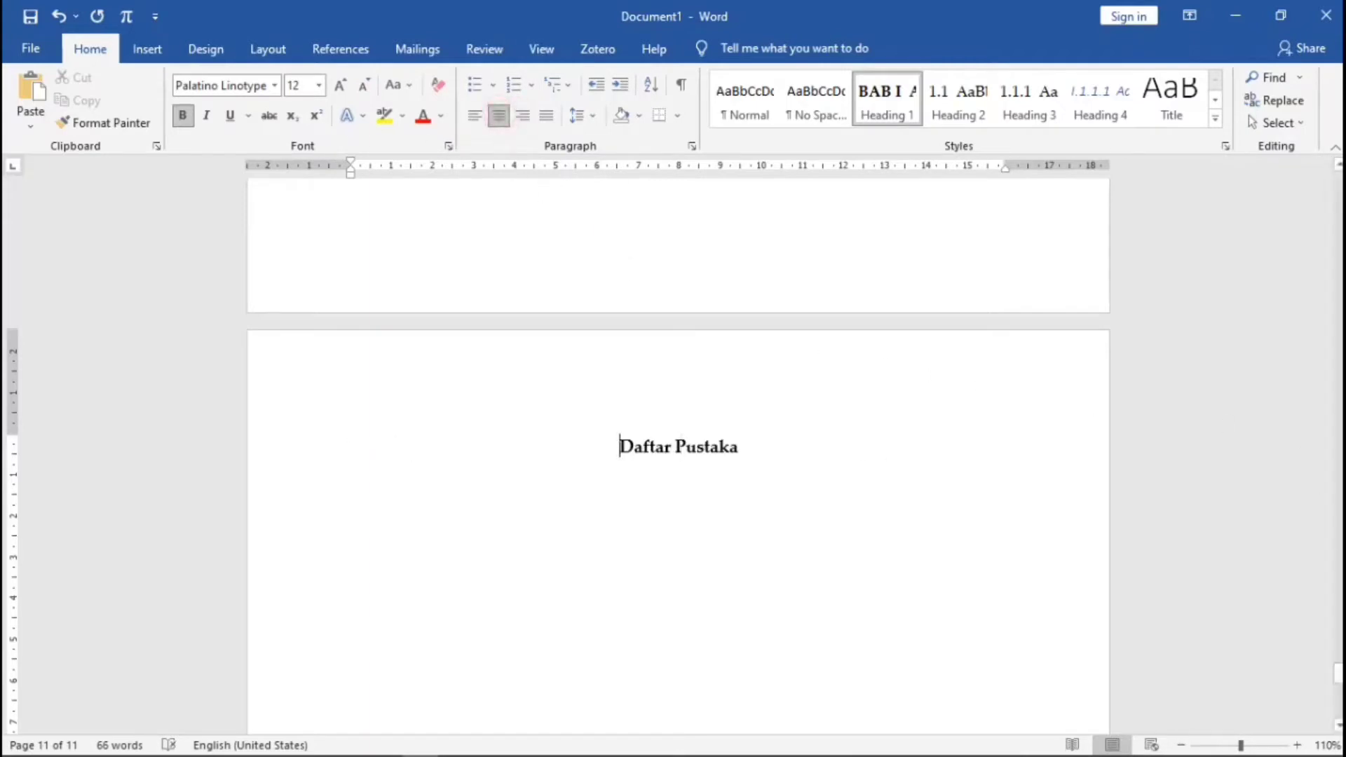
drag(1337, 672, 1337, 280)
- Insert an Automatic Table 1 table of contents below the Daftar Isi heading
click(682, 399)
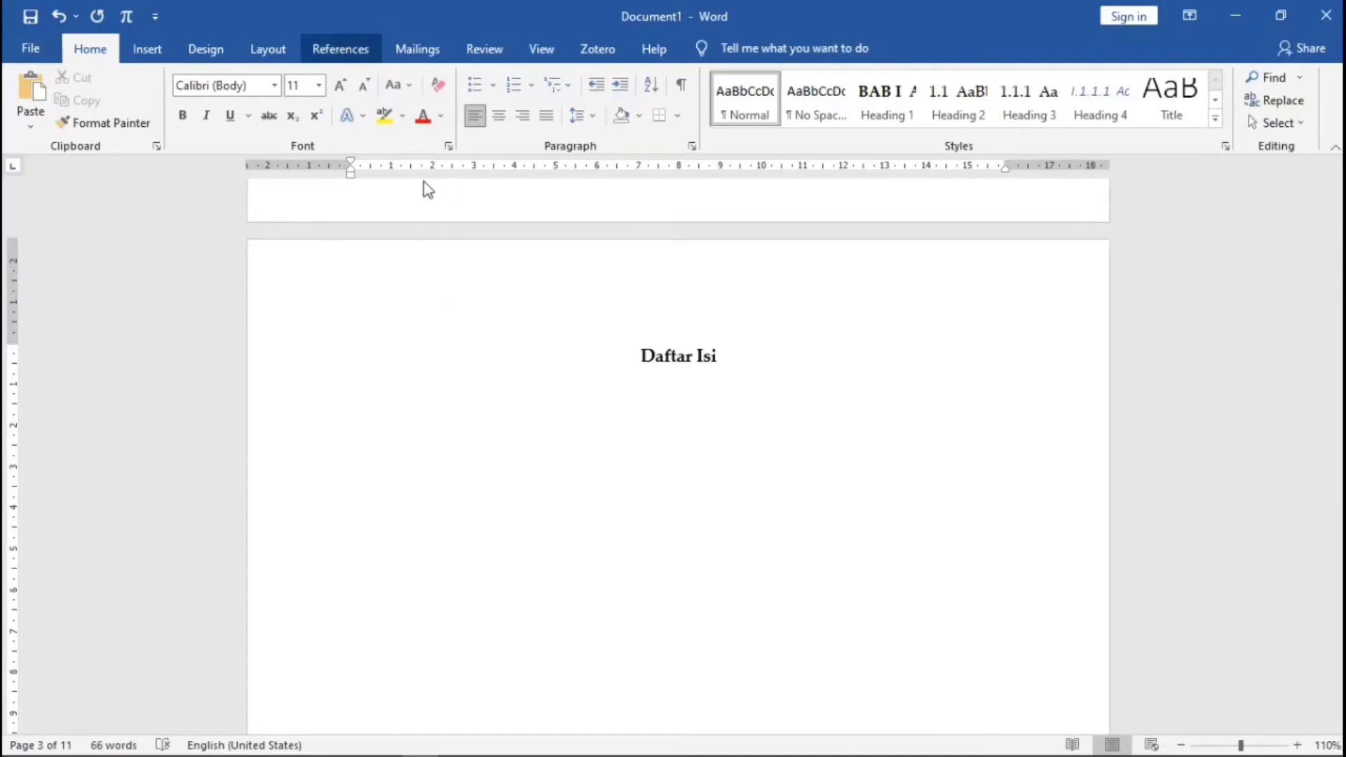
click(352, 55)
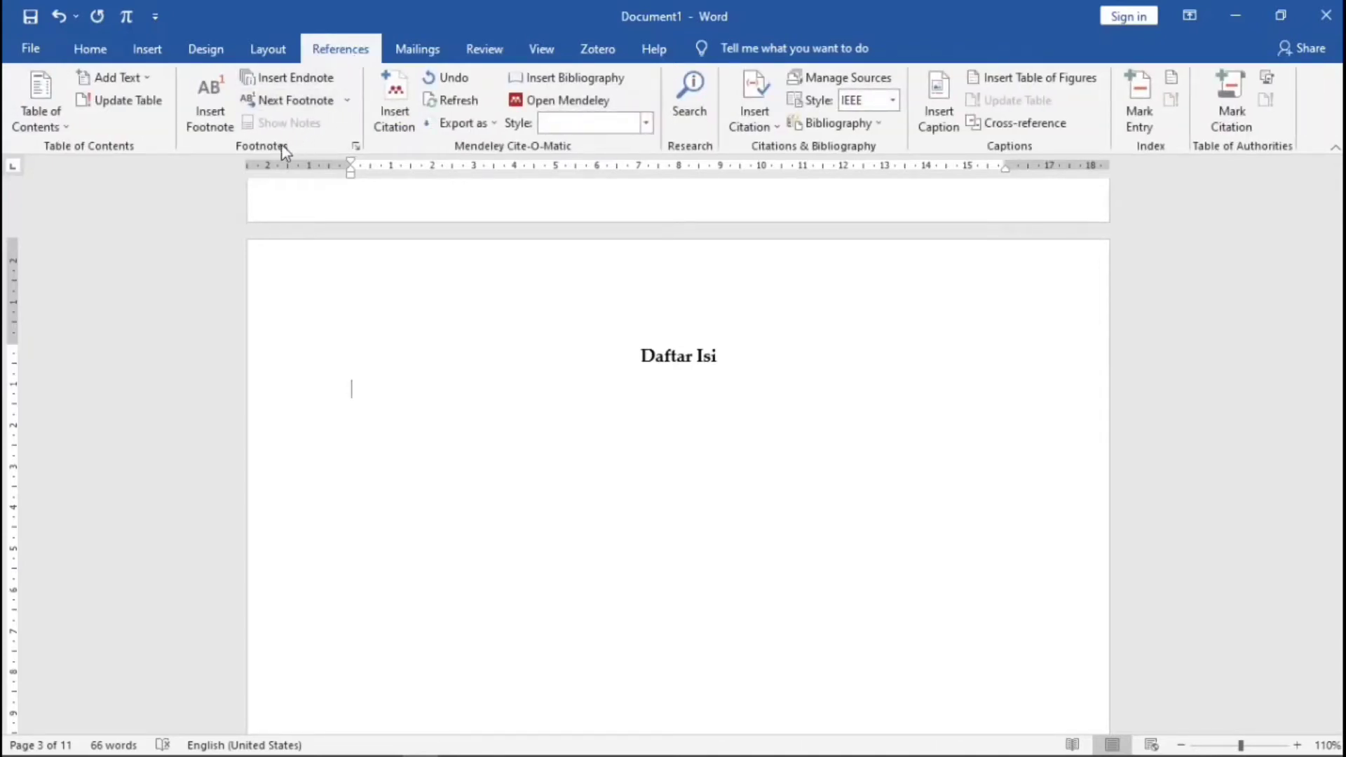
click(56, 127)
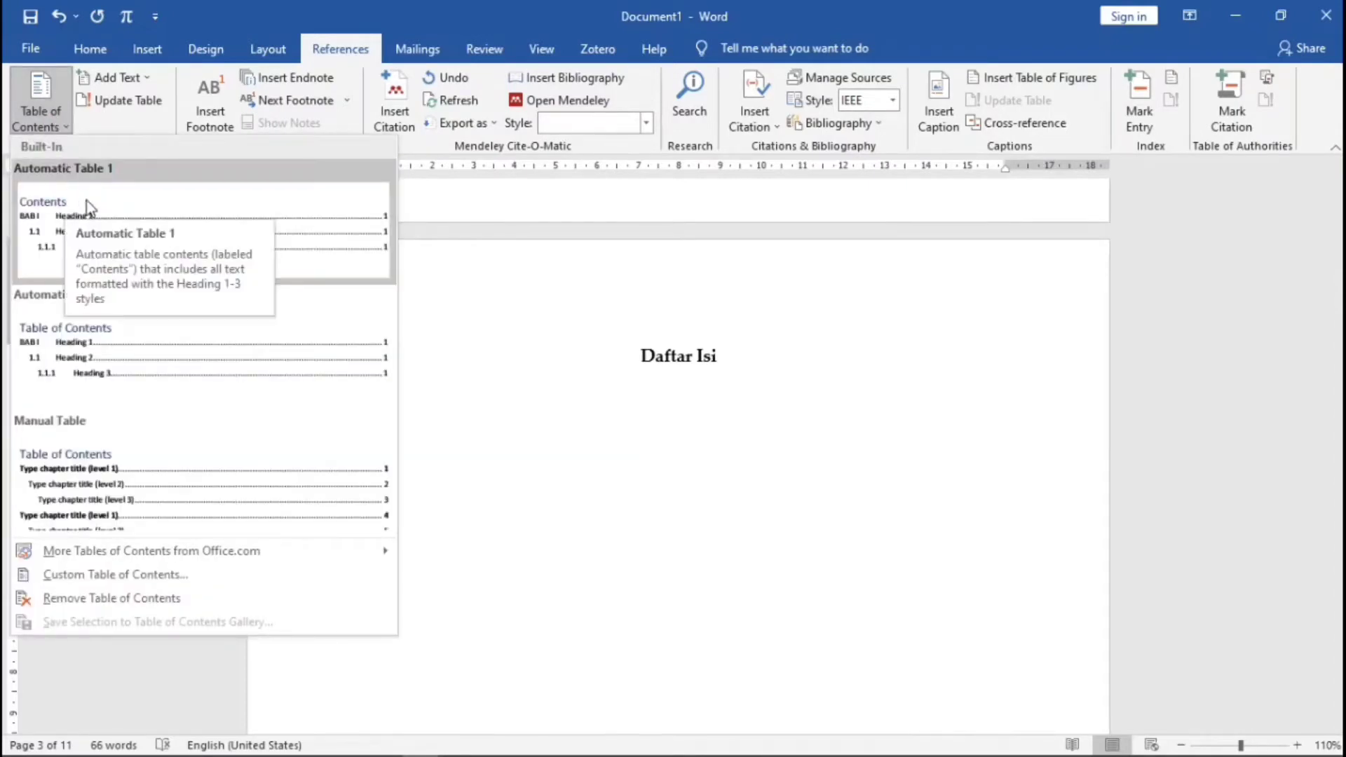
click(178, 199)
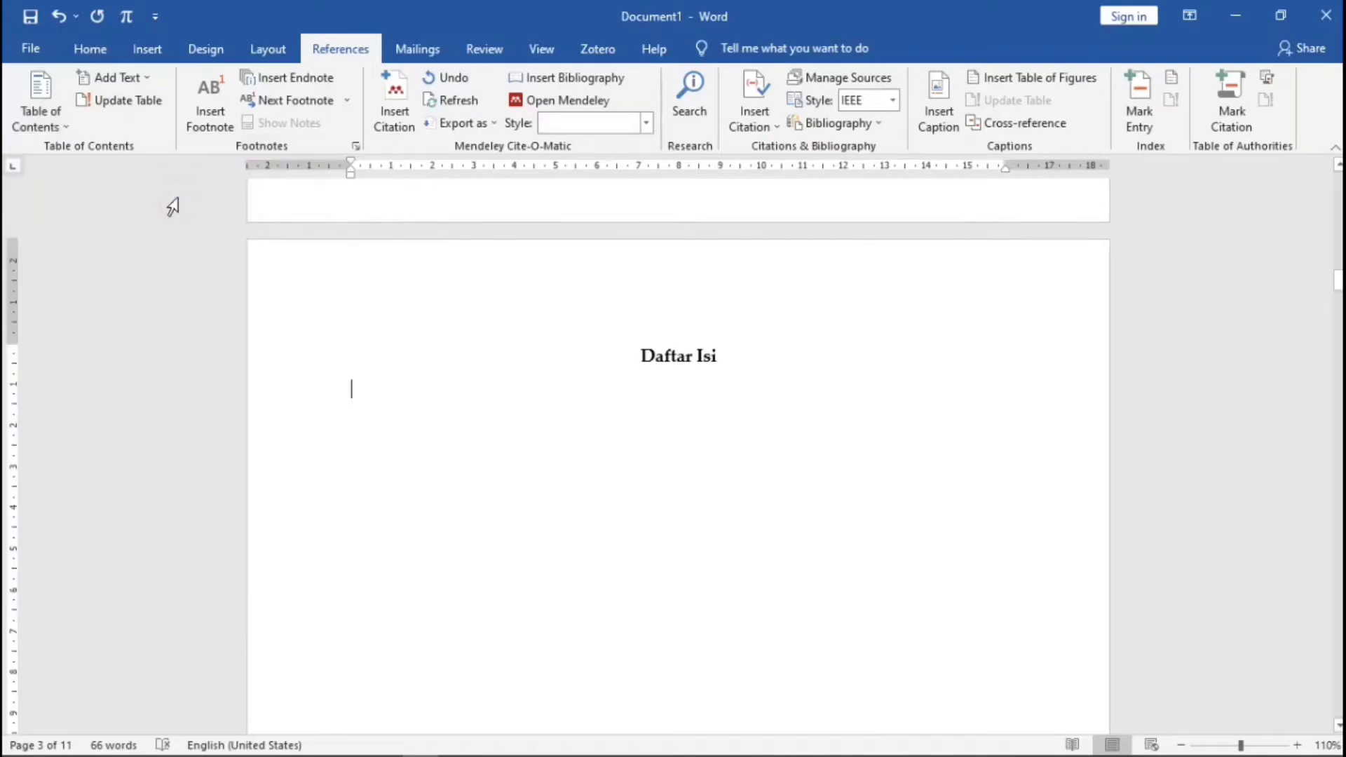
- Bring up the Custom Table of Contents settings from the Table of Contents menu
scroll(673, 373, up, 8)
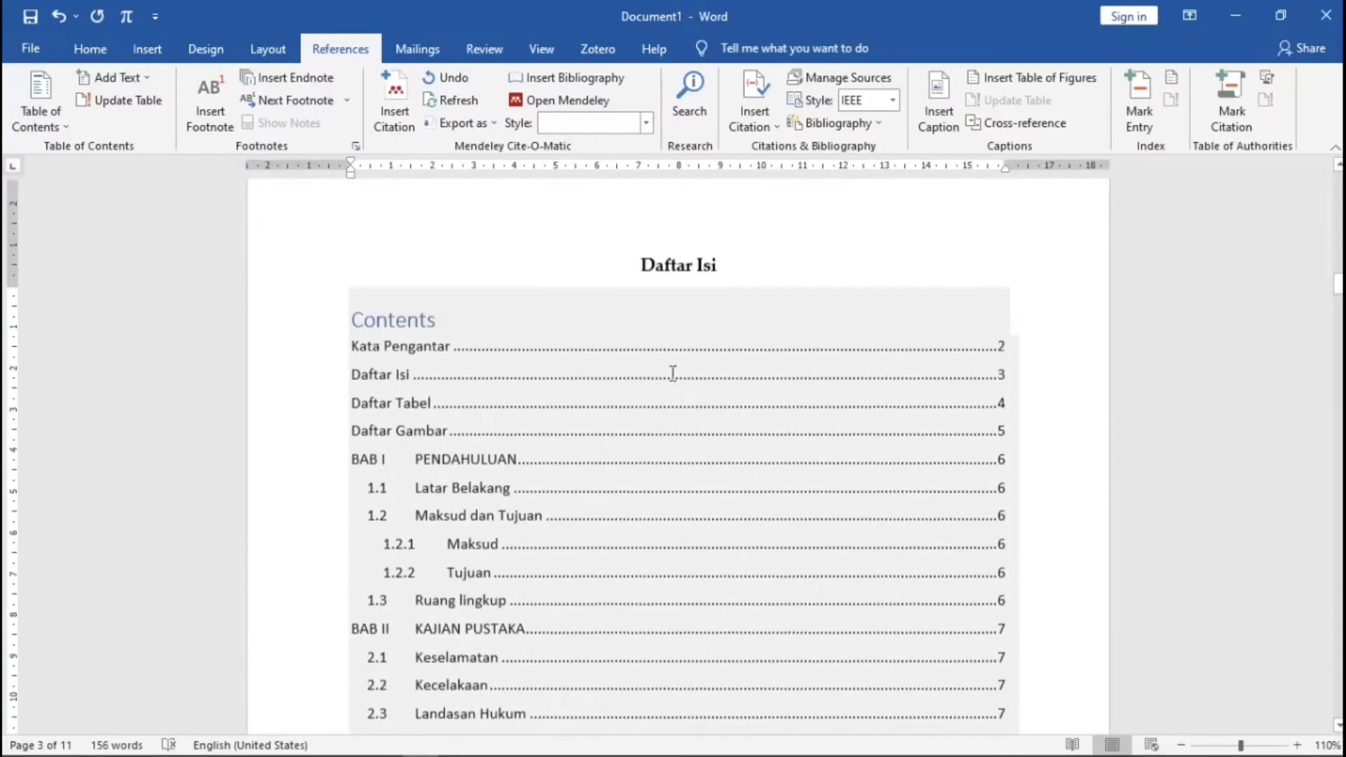
scroll(673, 372, down, 1)
scroll(672, 373, down, 1)
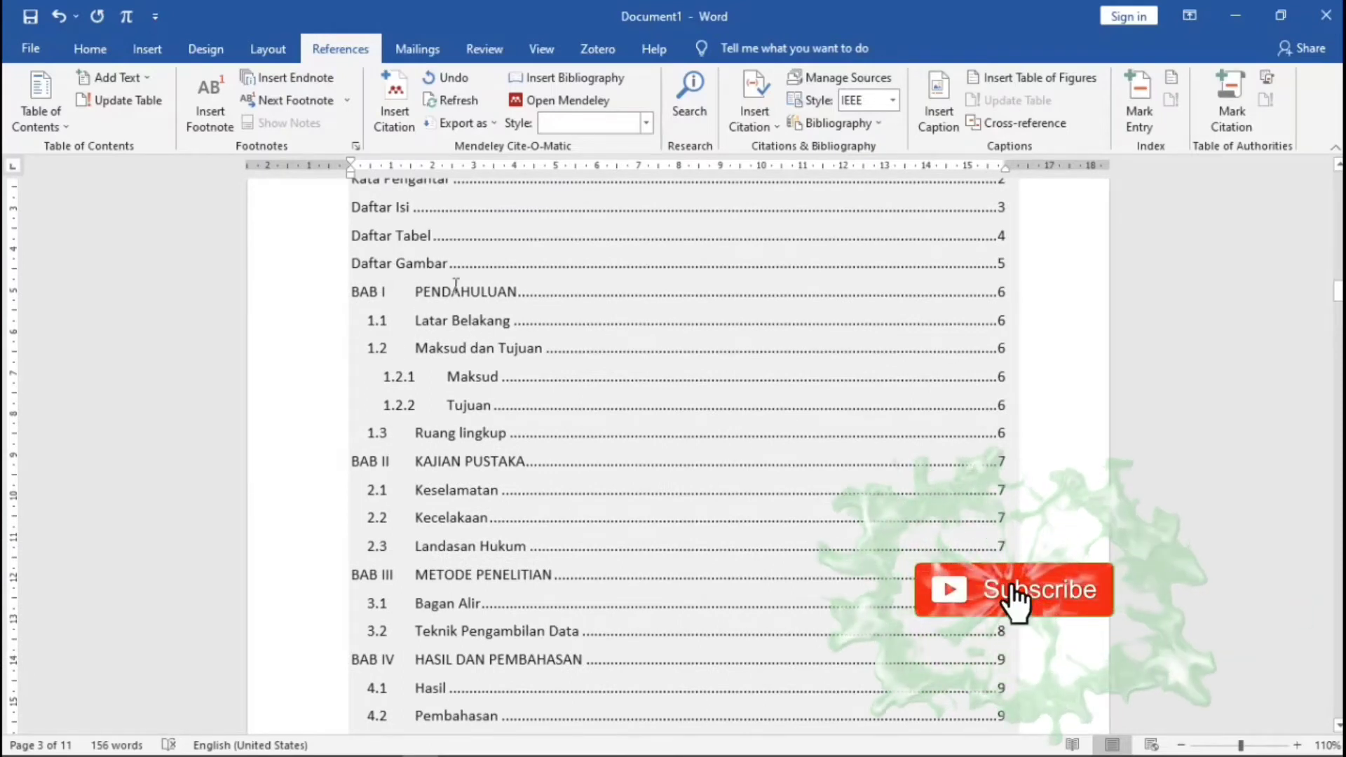
scroll(456, 284, up, 2)
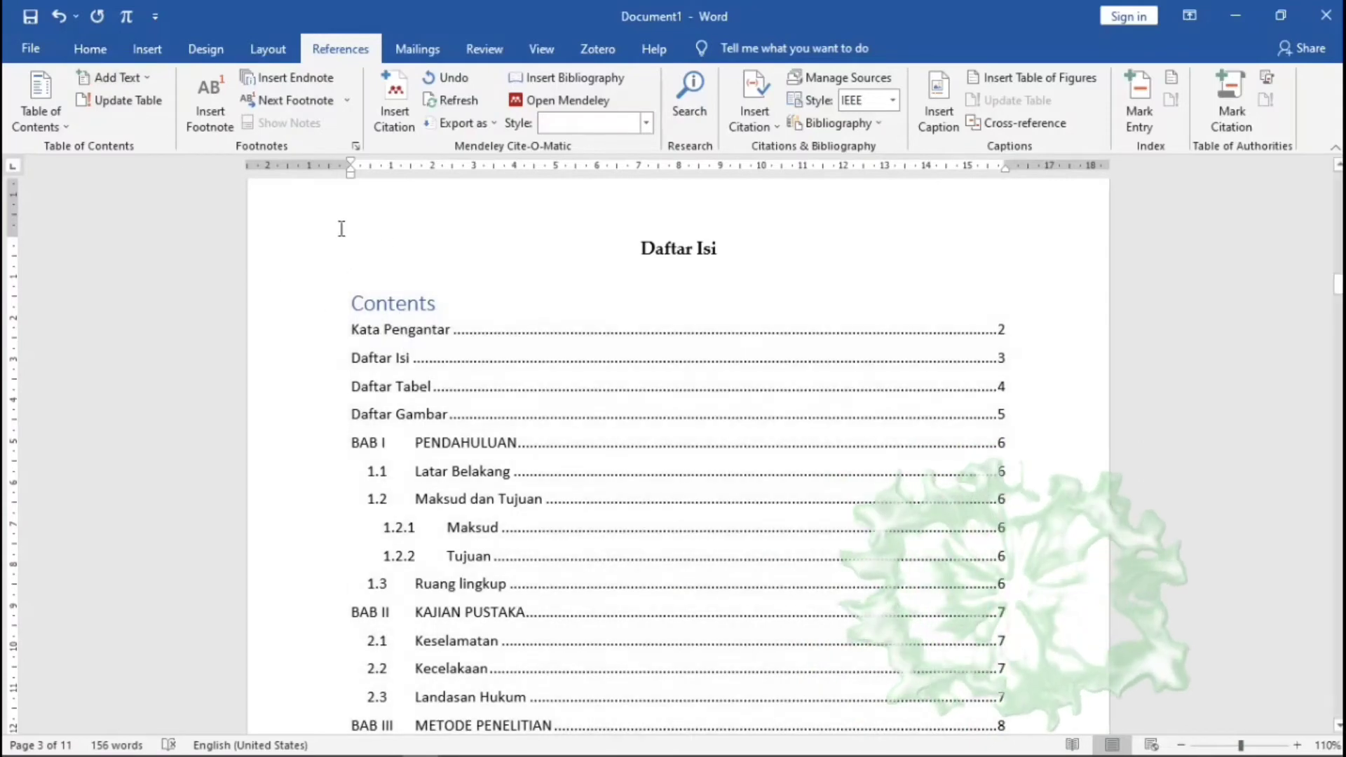
click(62, 126)
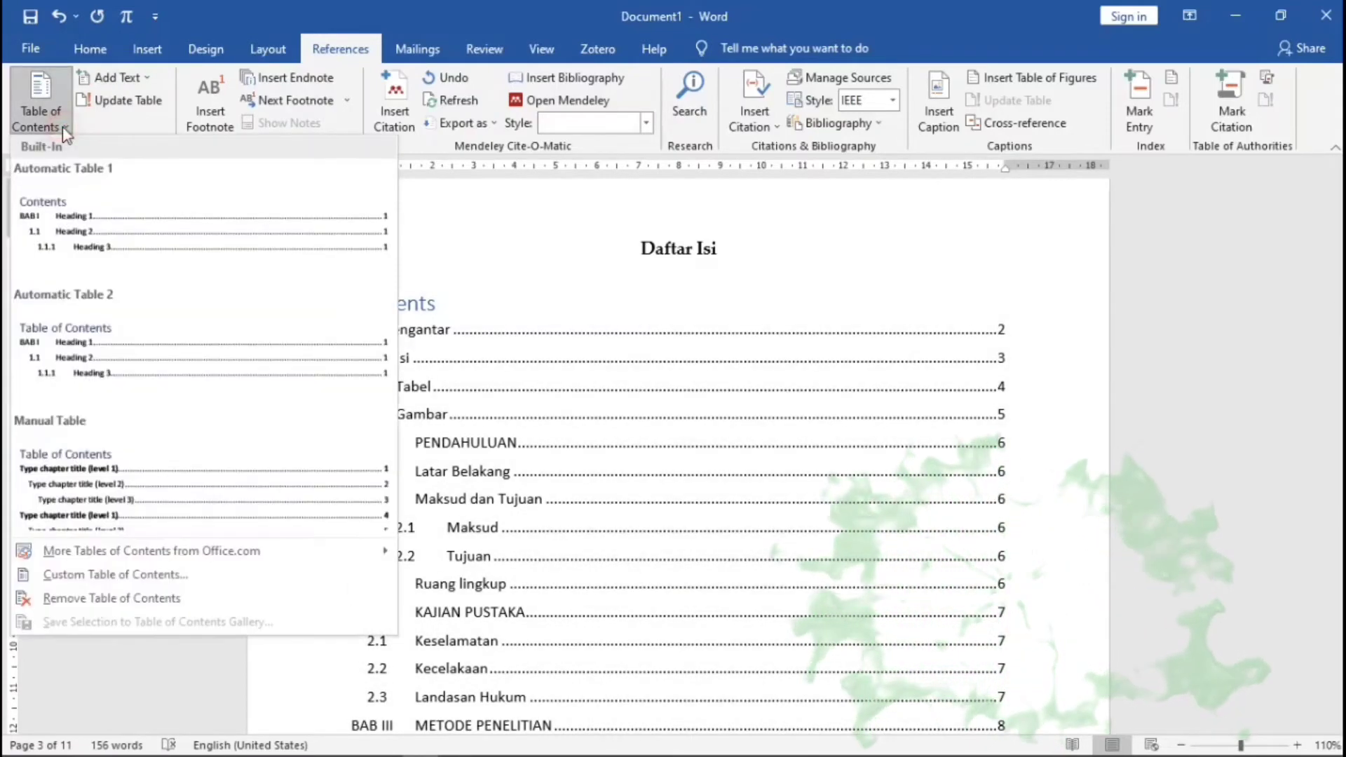
click(183, 574)
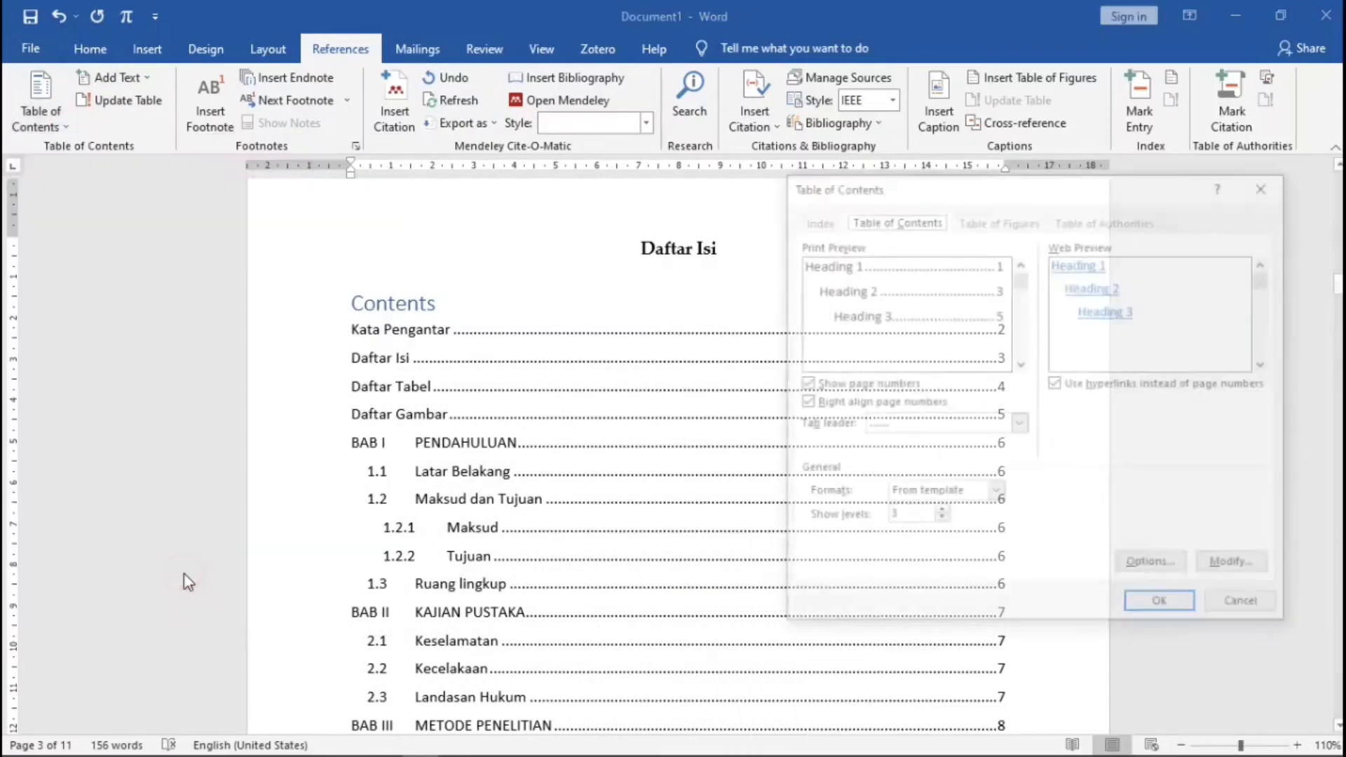
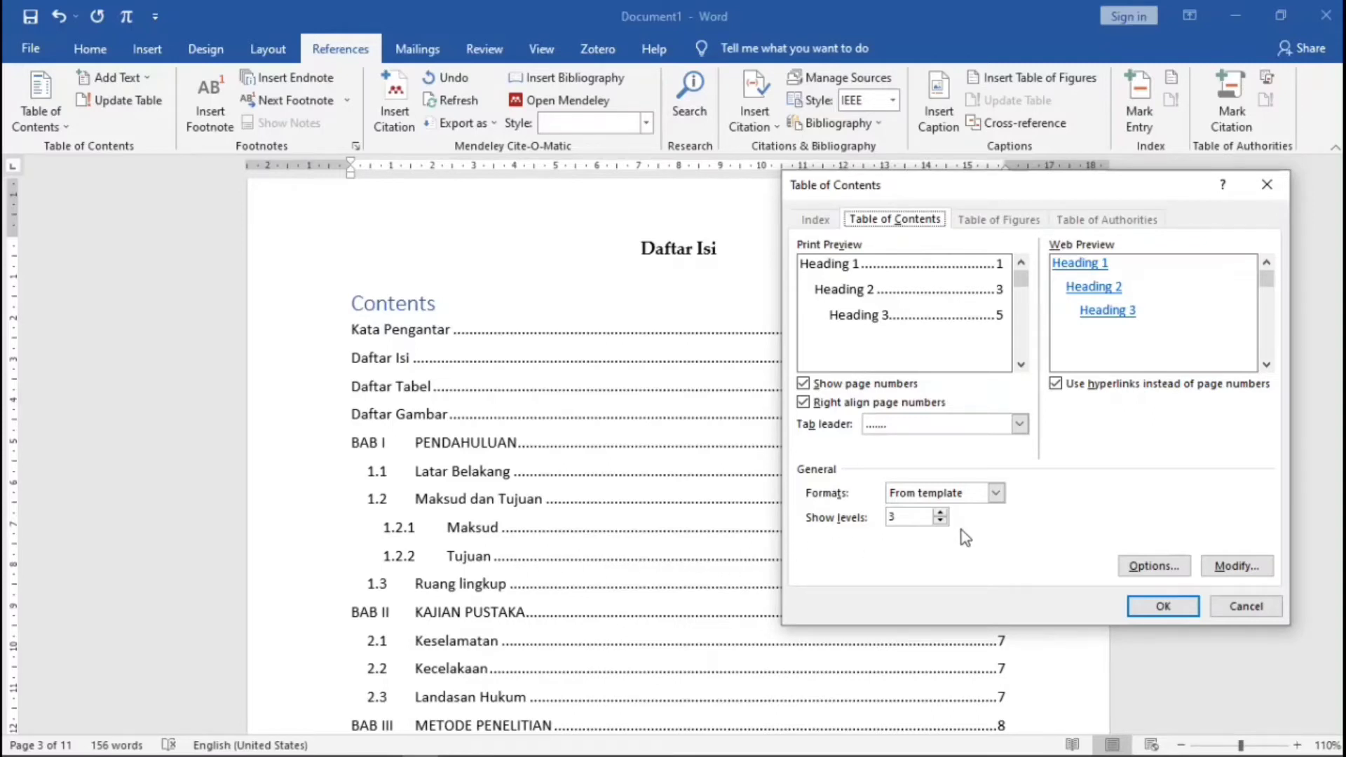
- Show 2 levels and set the TOC 1 style to Palatino Linotype with Automatic colour
click(940, 521)
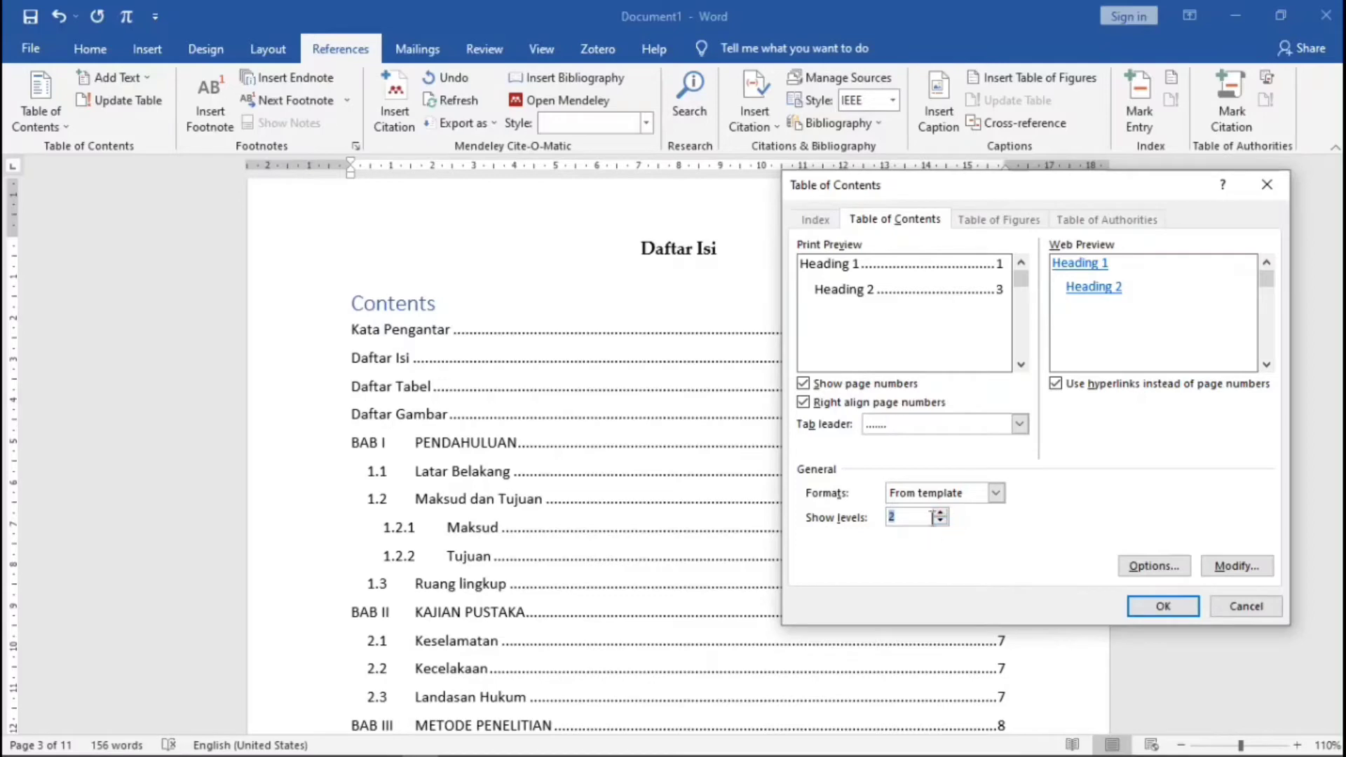
click(1238, 567)
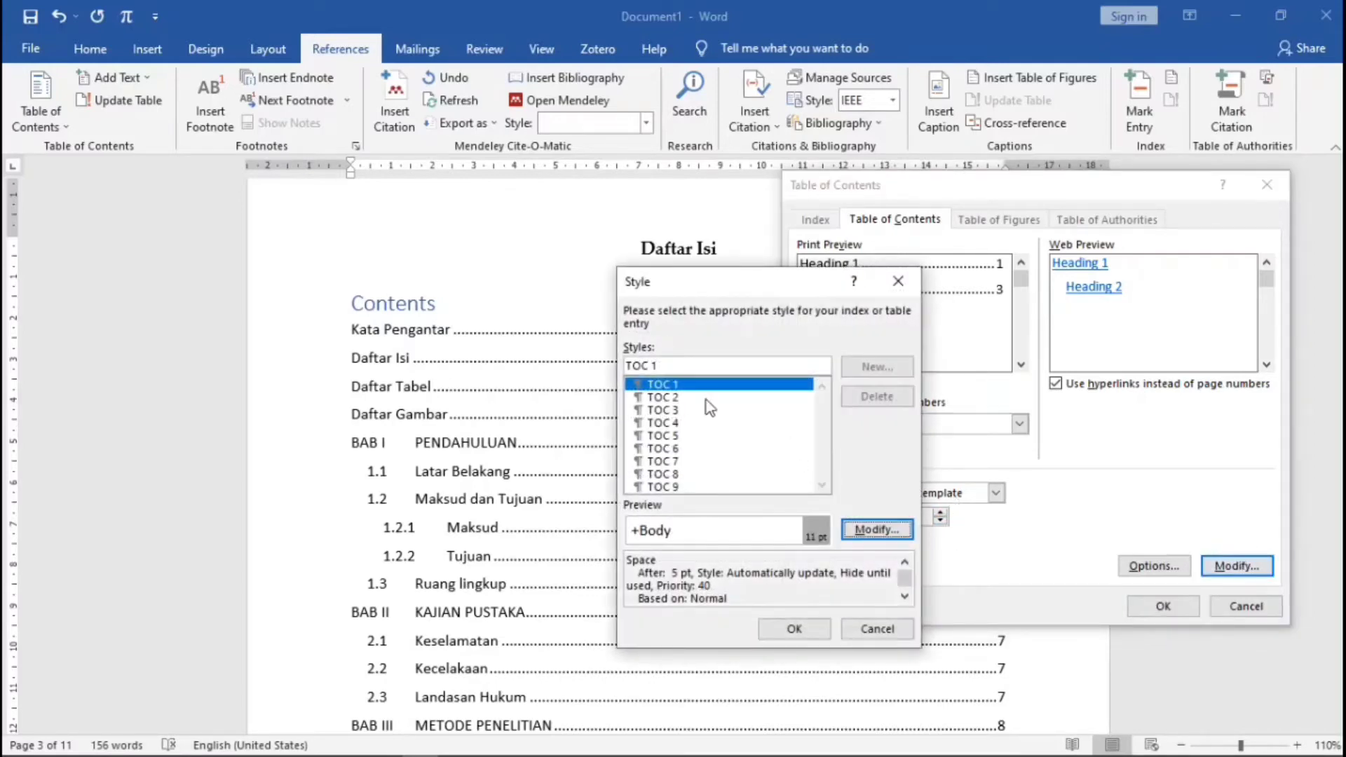
click(873, 530)
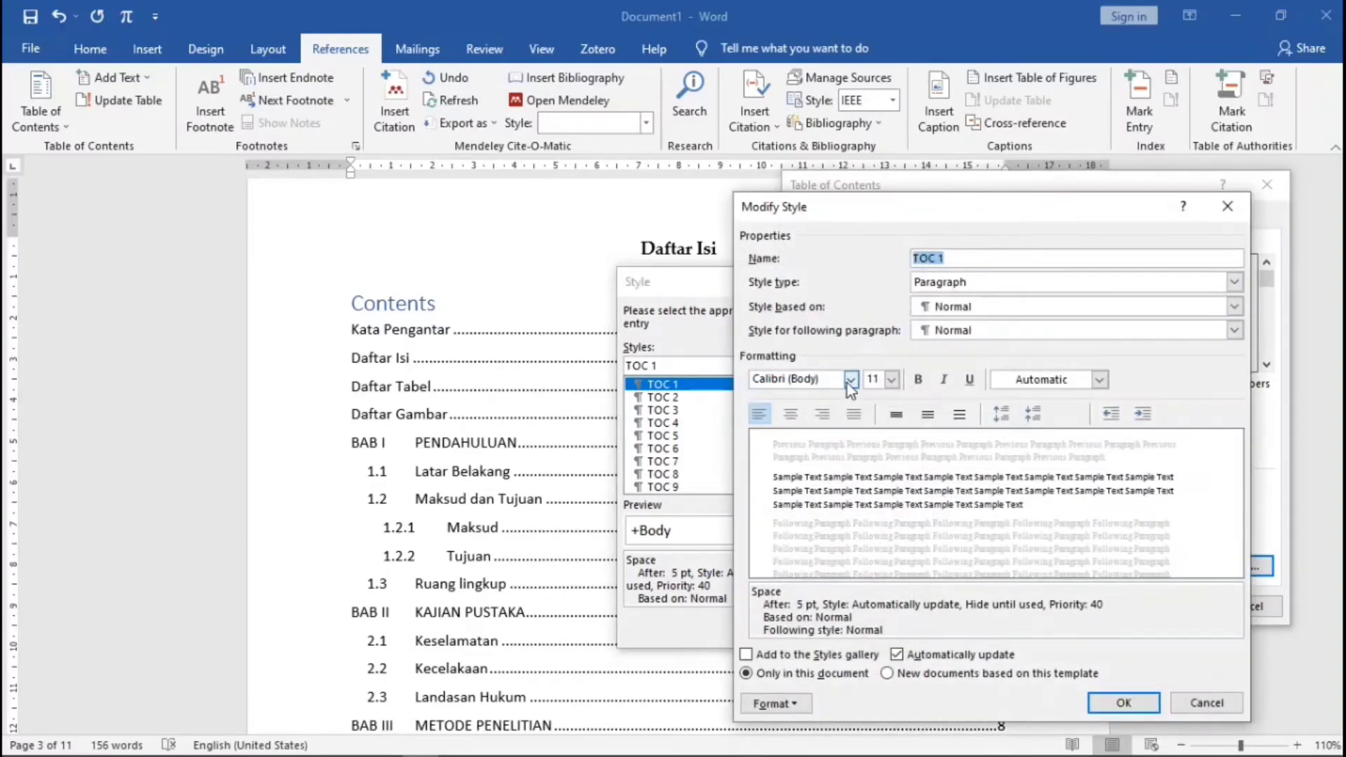
click(849, 380)
click(848, 445)
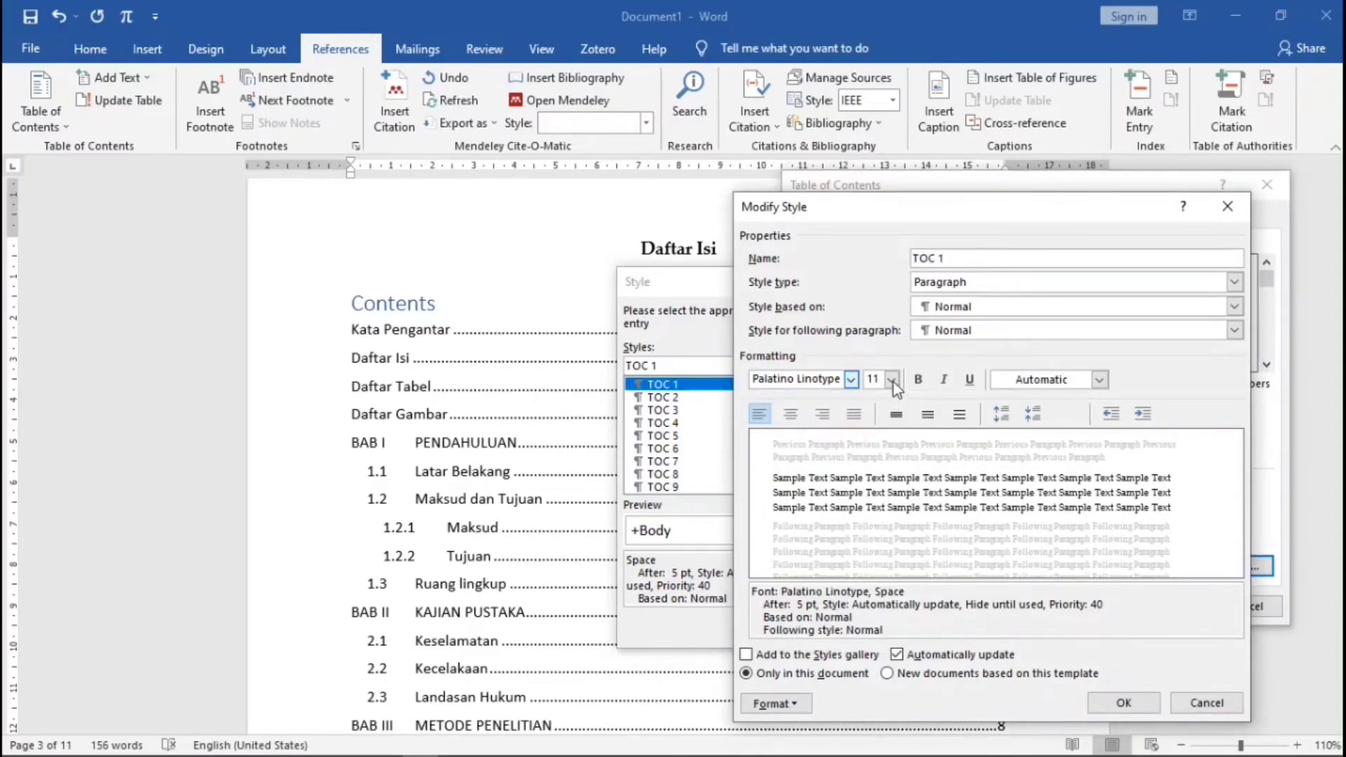
click(1099, 379)
click(1087, 410)
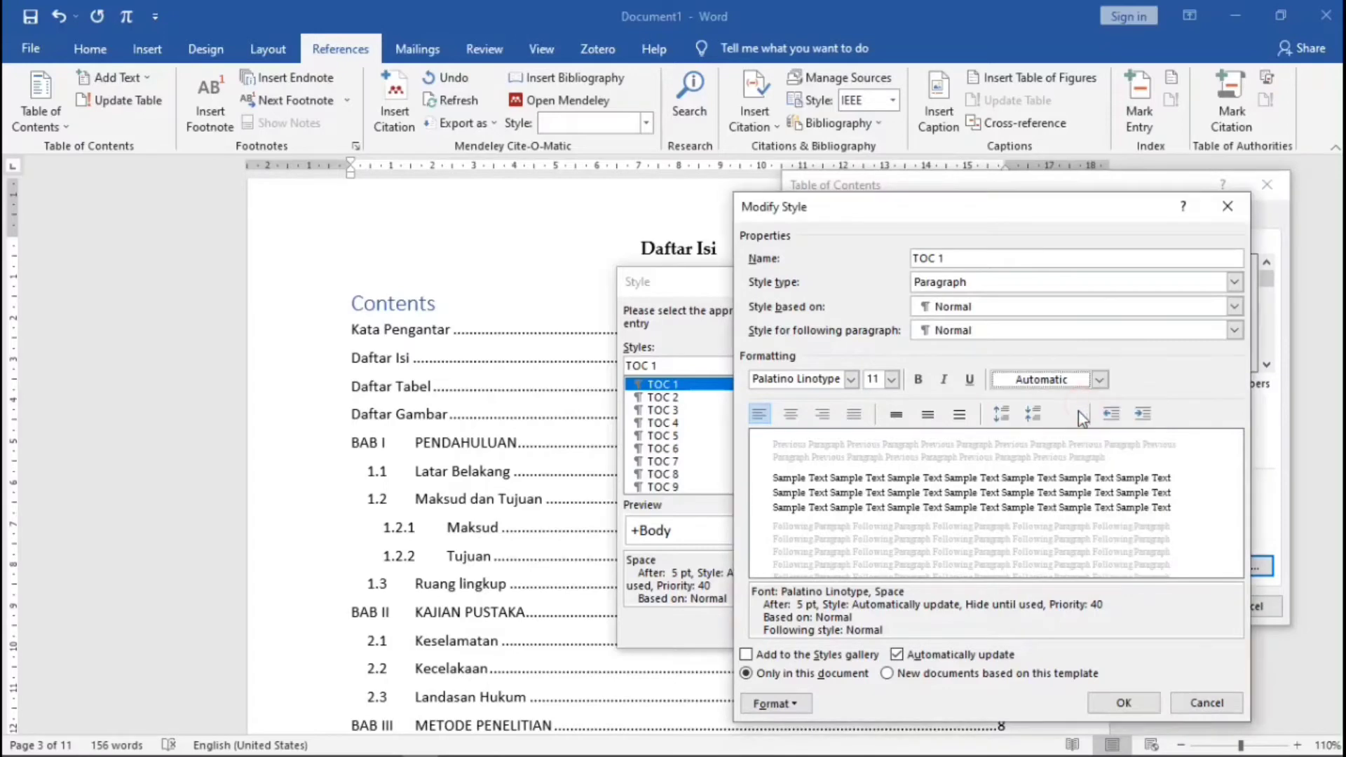
click(1126, 701)
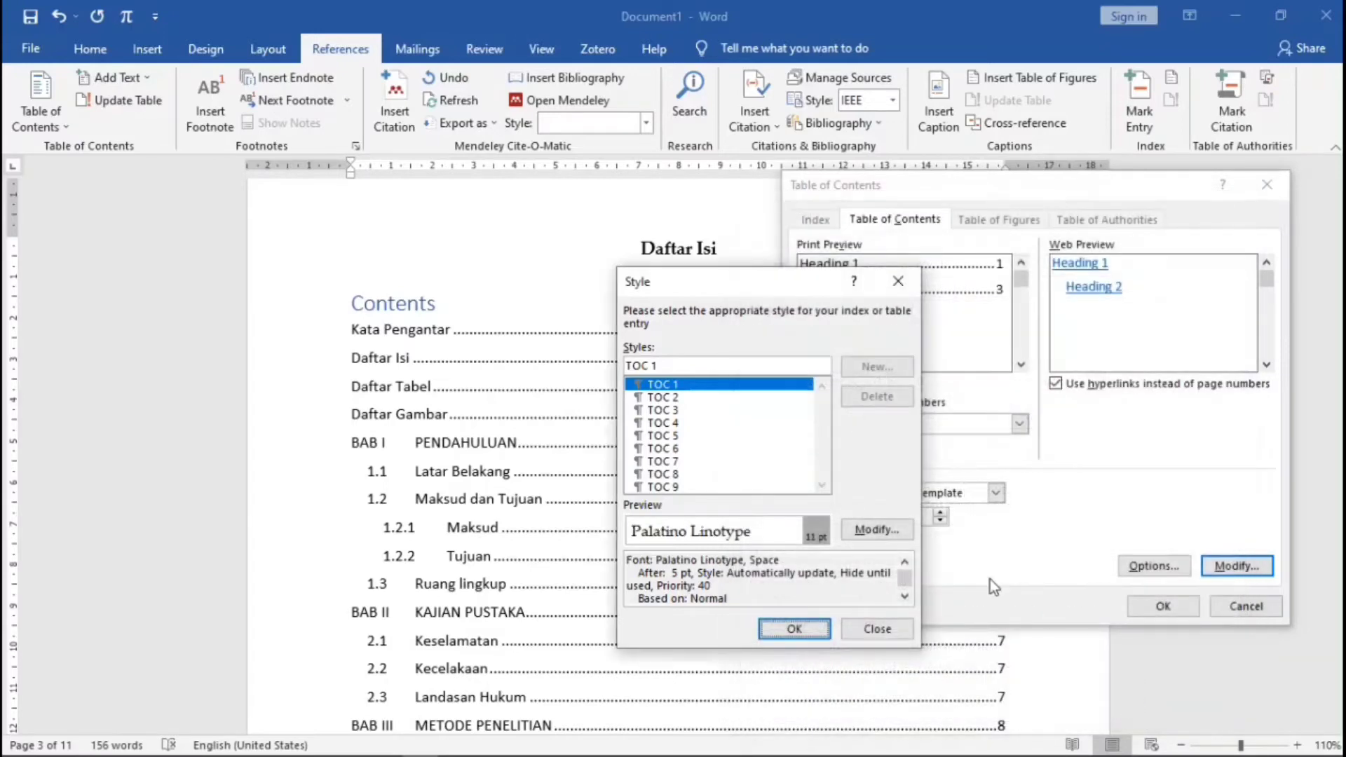
- Set the TOC 2 style to Palatino Linotype with Automatic colour and apply the contents settings
click(666, 398)
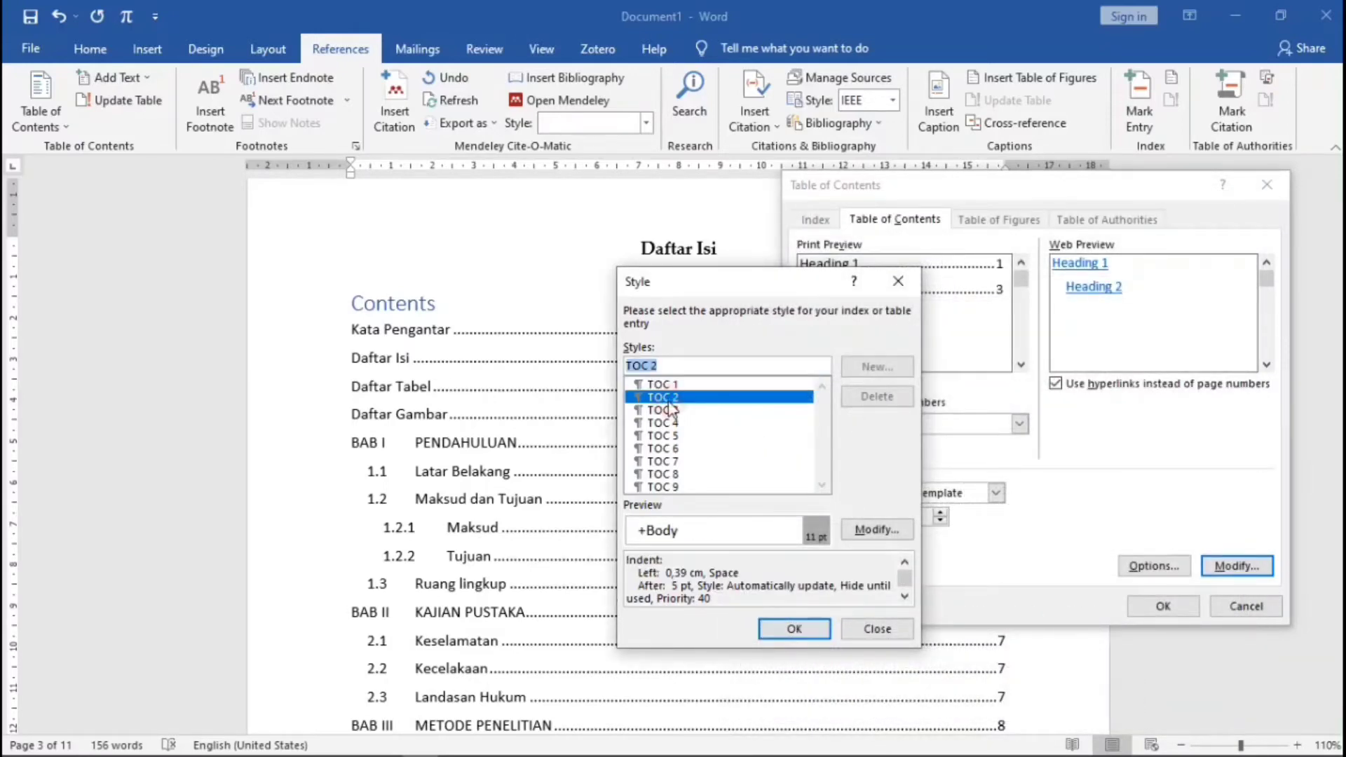
click(876, 529)
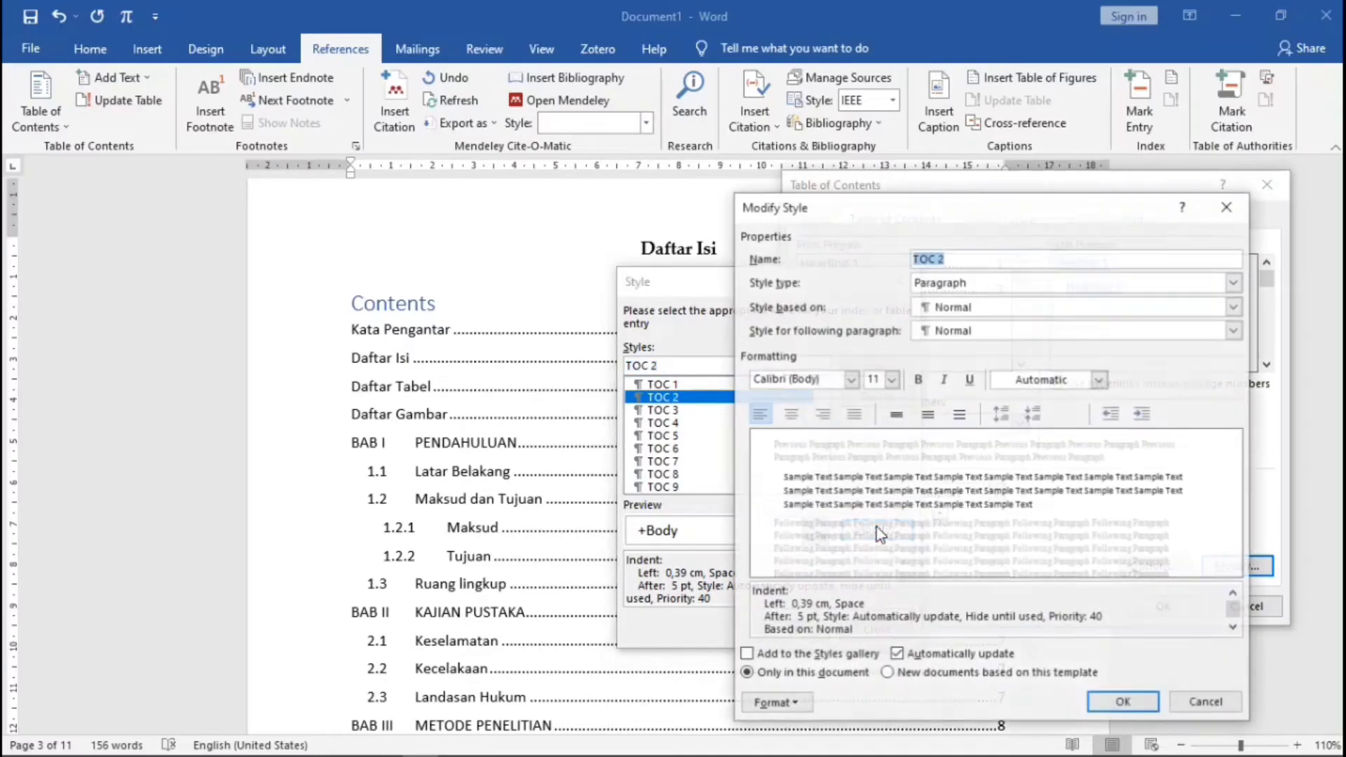
click(850, 380)
click(843, 445)
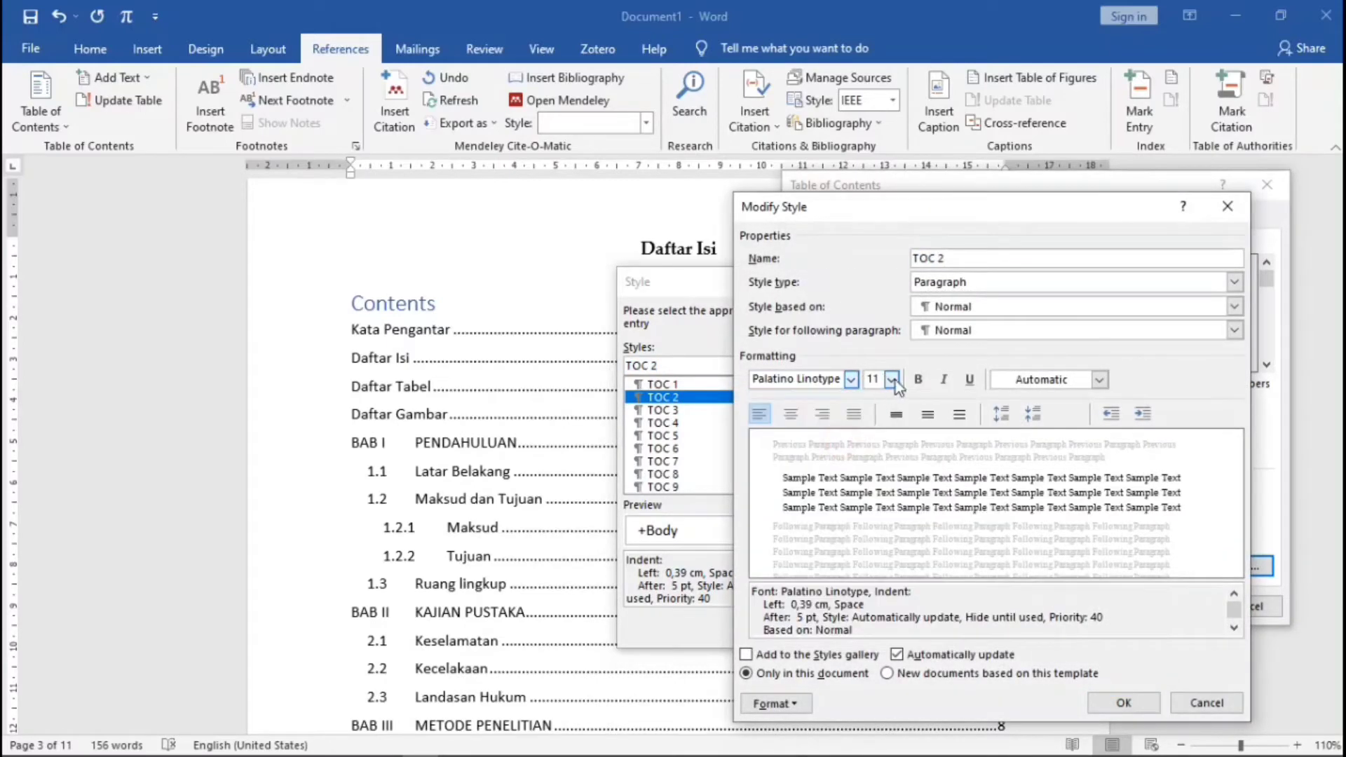
click(1100, 379)
click(1075, 404)
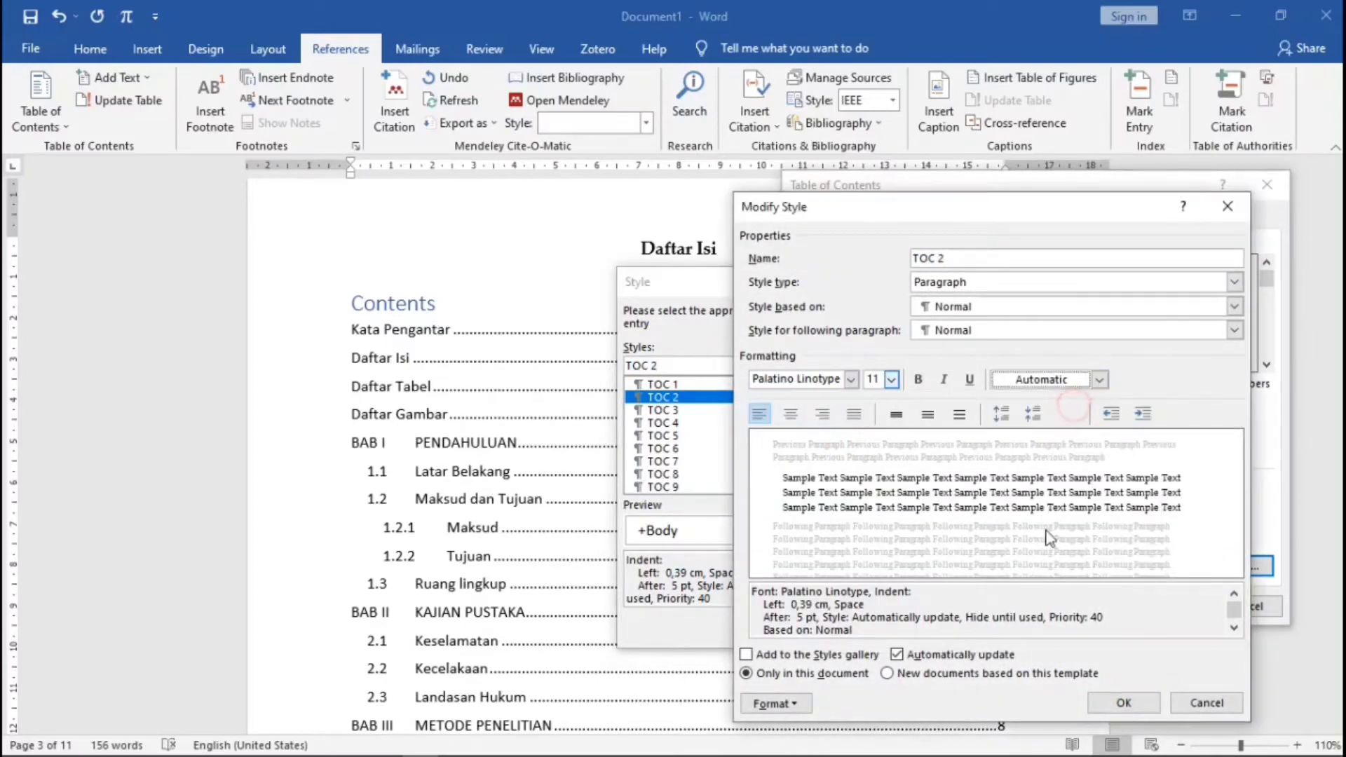
click(1110, 704)
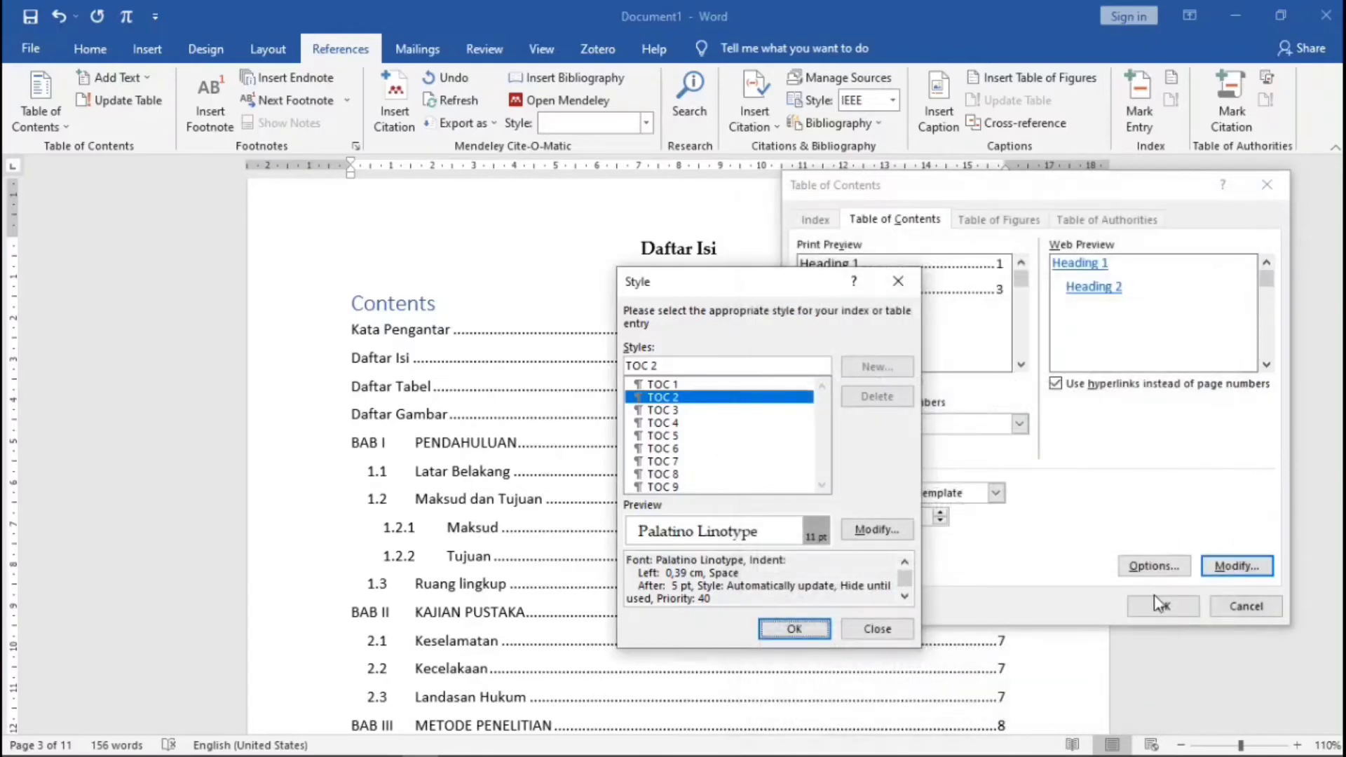
click(791, 627)
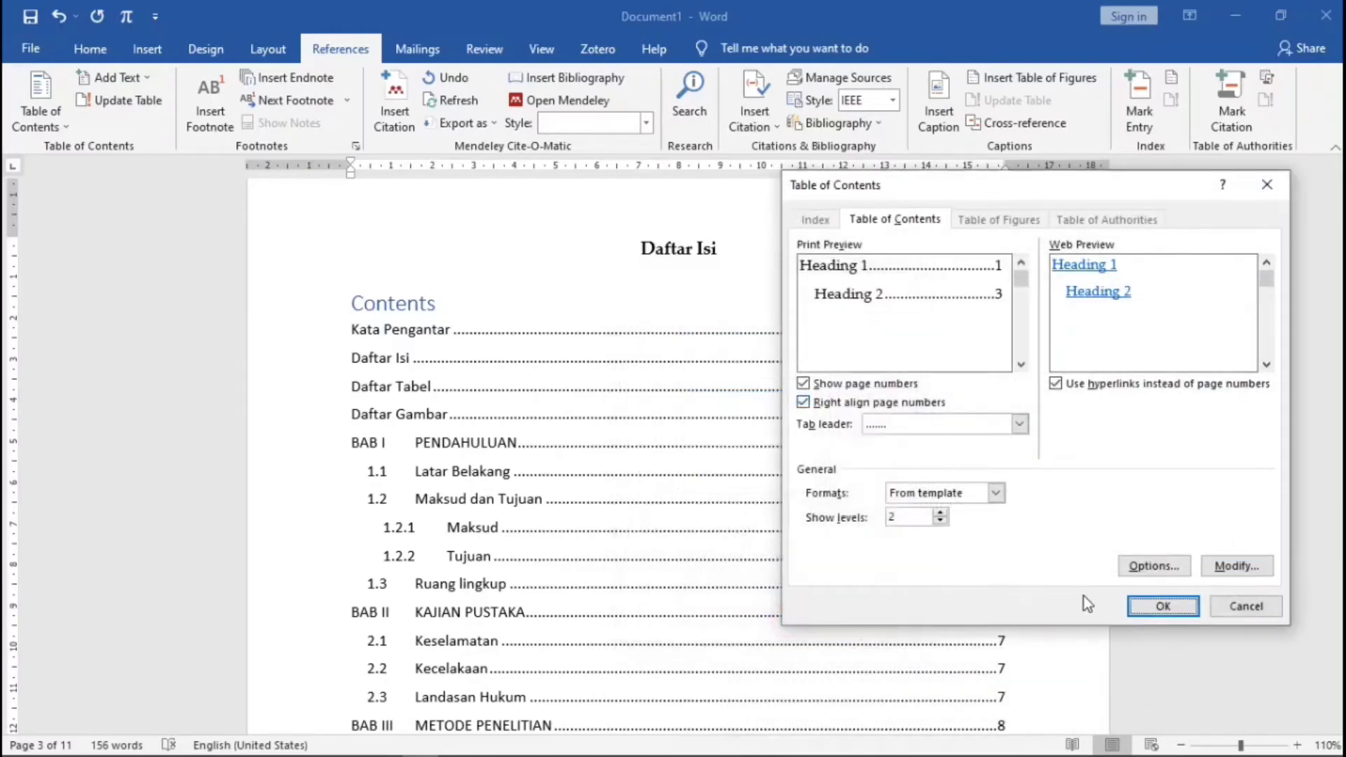
click(1164, 607)
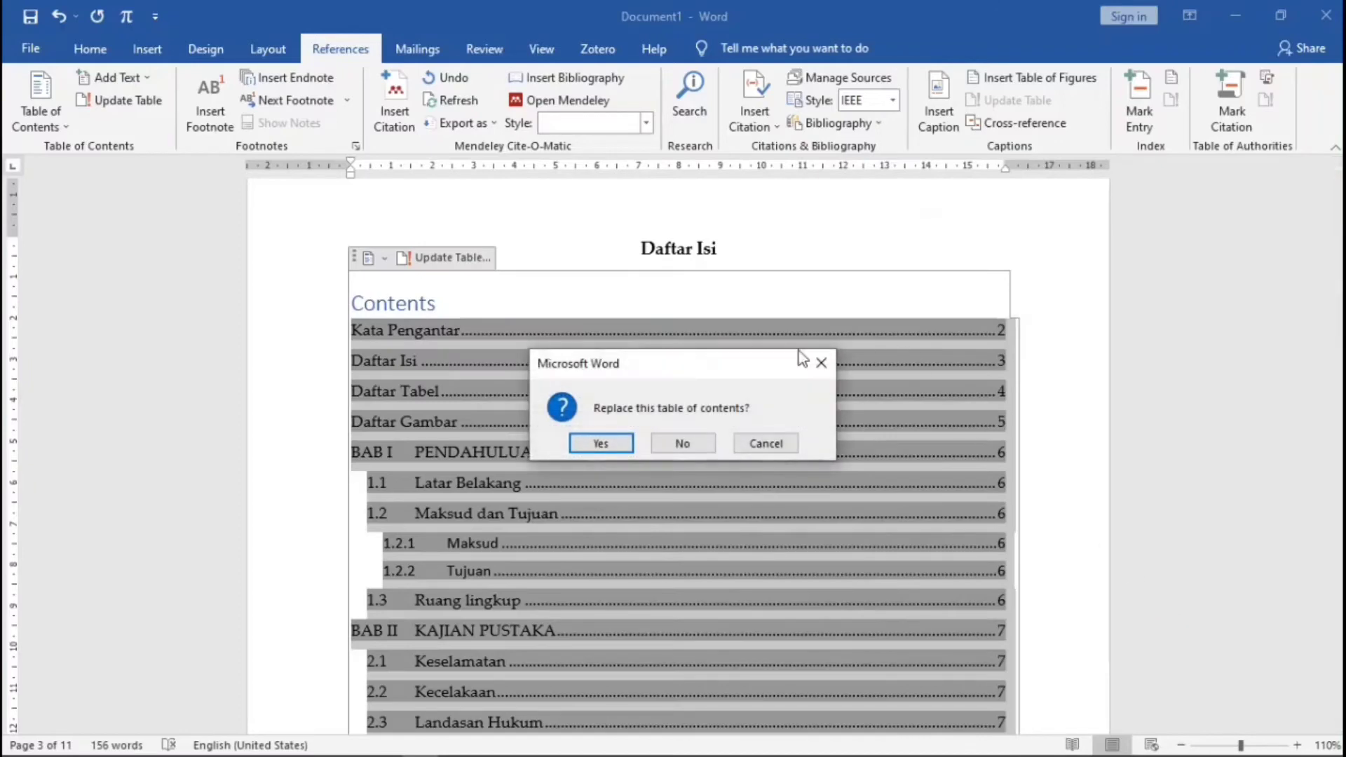
- Replace the existing table of contents with the new two-level Palatino Linotype version
click(600, 443)
scroll(895, 270, down, 4)
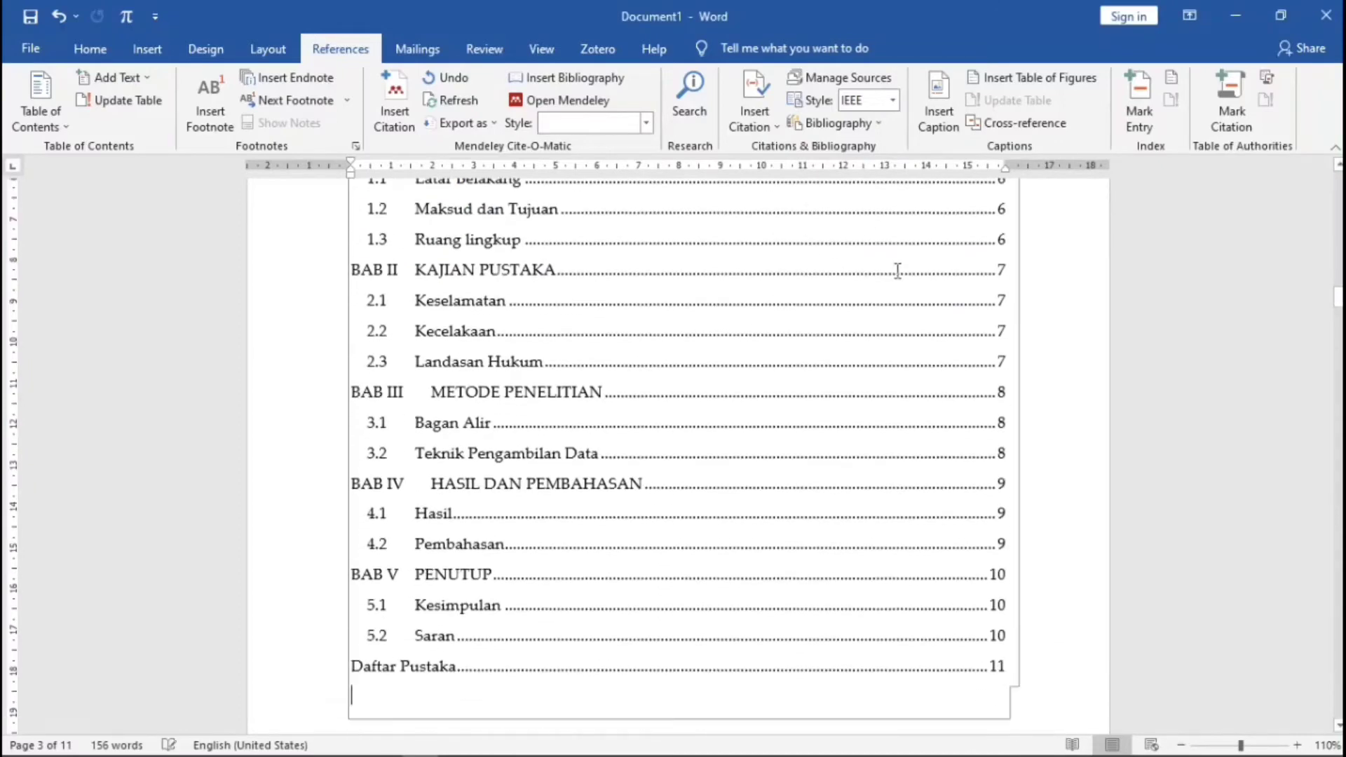
scroll(930, 328, up, 2)
scroll(930, 328, up, 3)
click(940, 326)
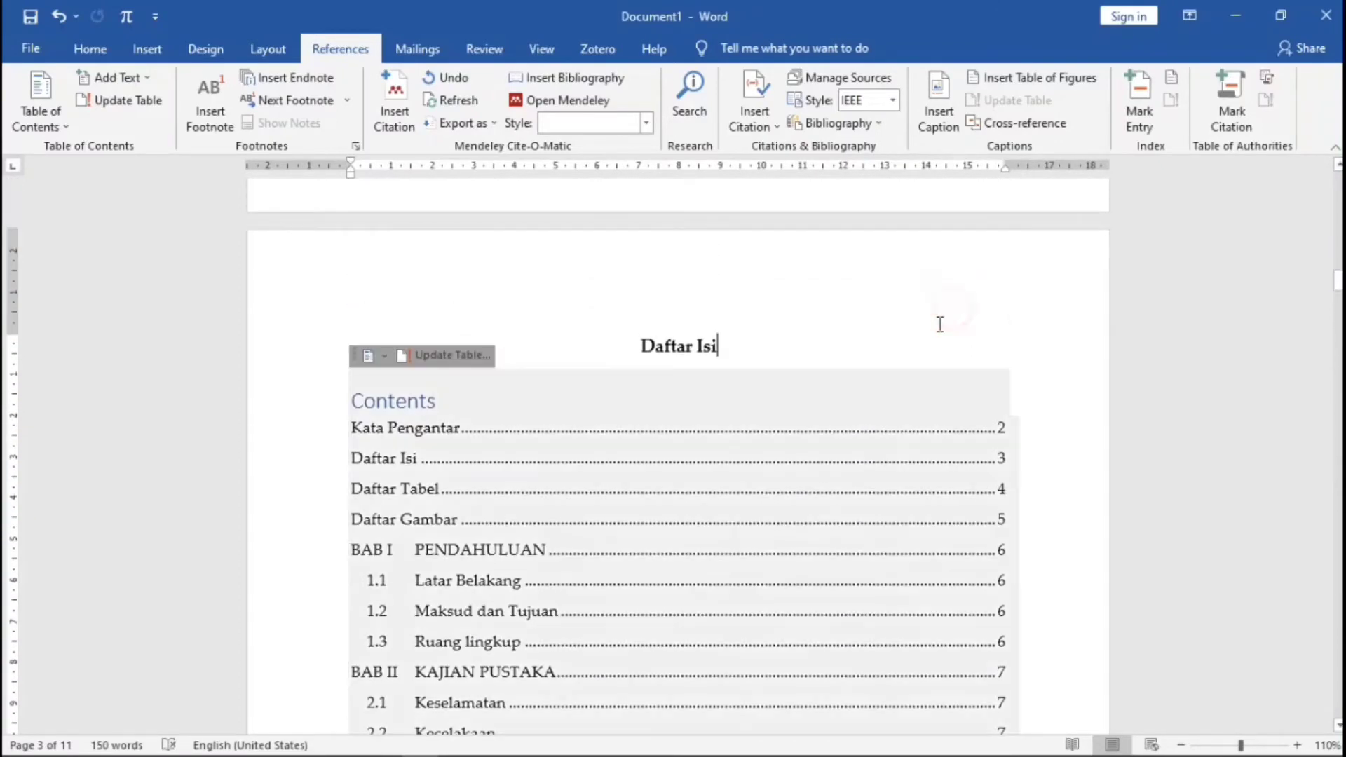
scroll(945, 333, down, 16)
click(874, 481)
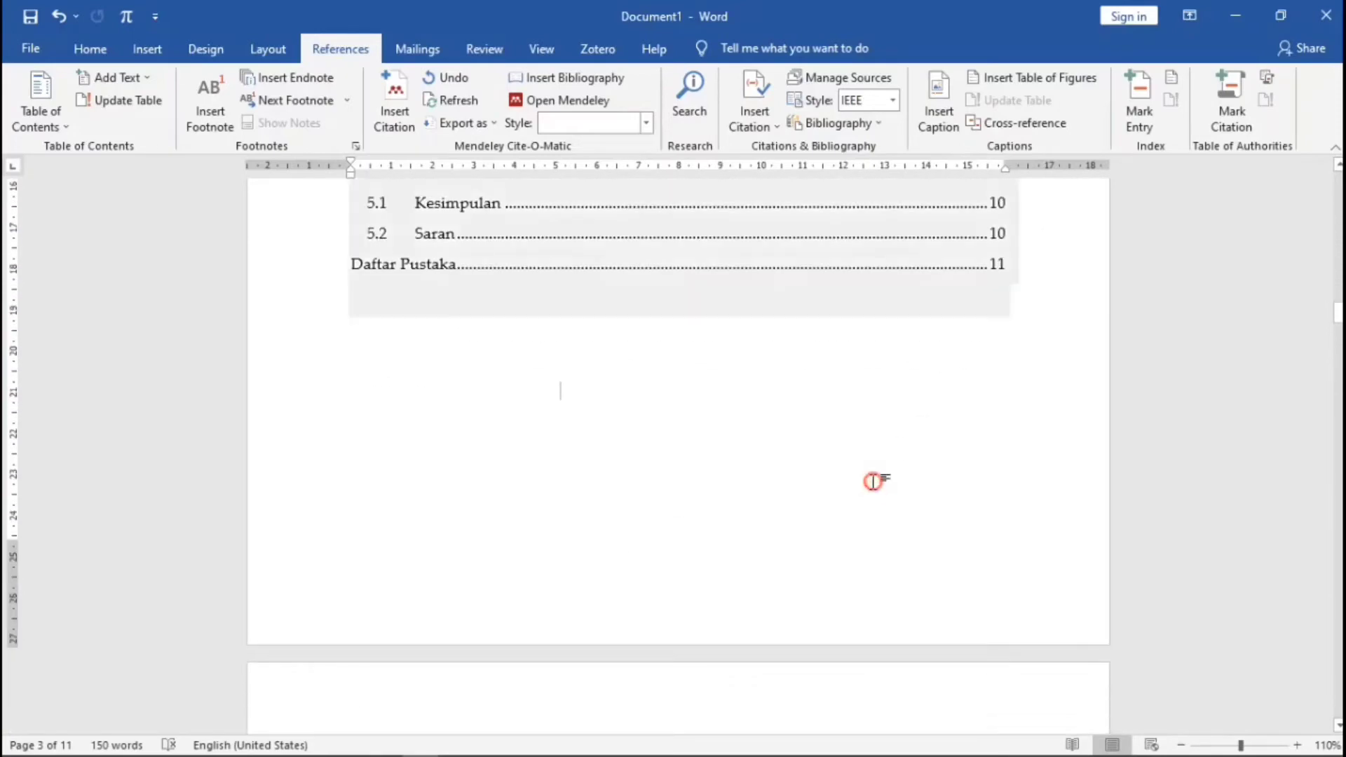
scroll(935, 476, up, 2)
scroll(935, 476, up, 15)
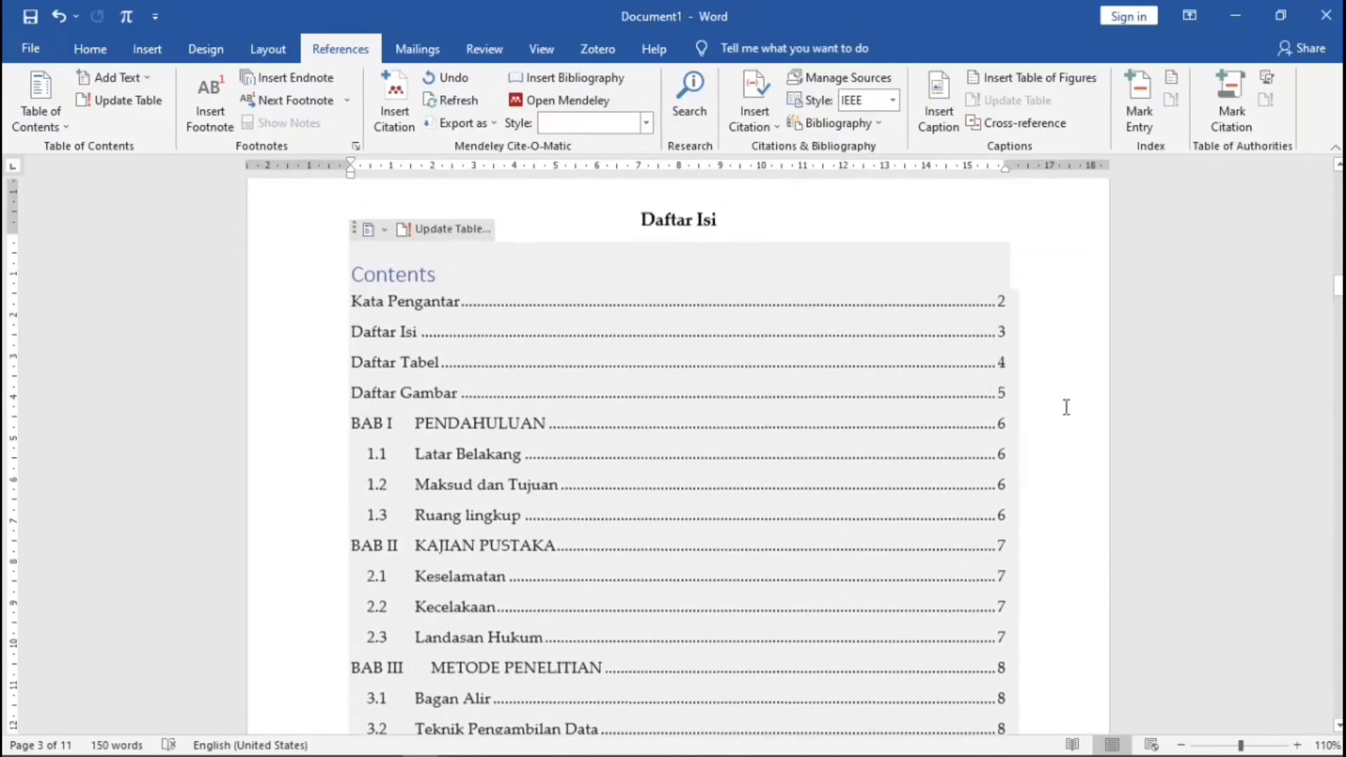
scroll(1066, 407, down, 3)
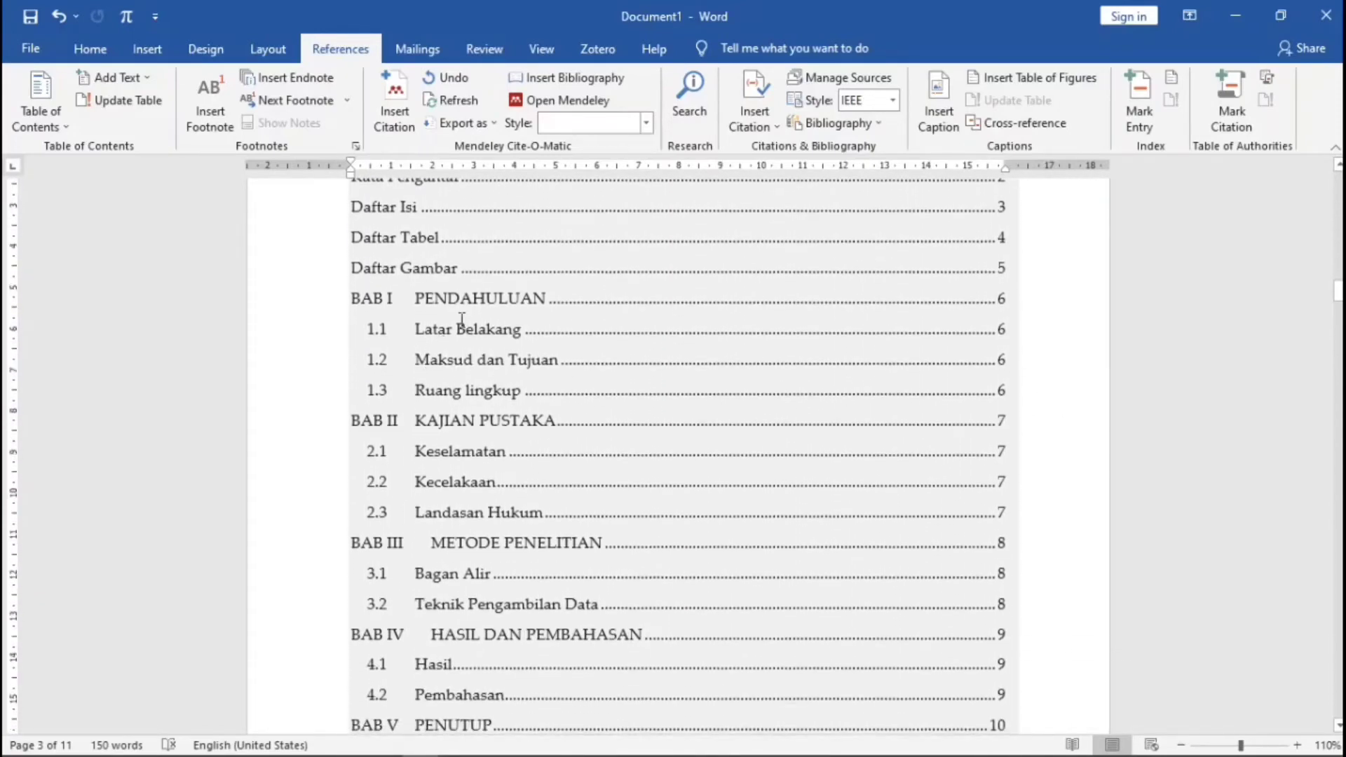
scroll(1098, 359, down, 12)
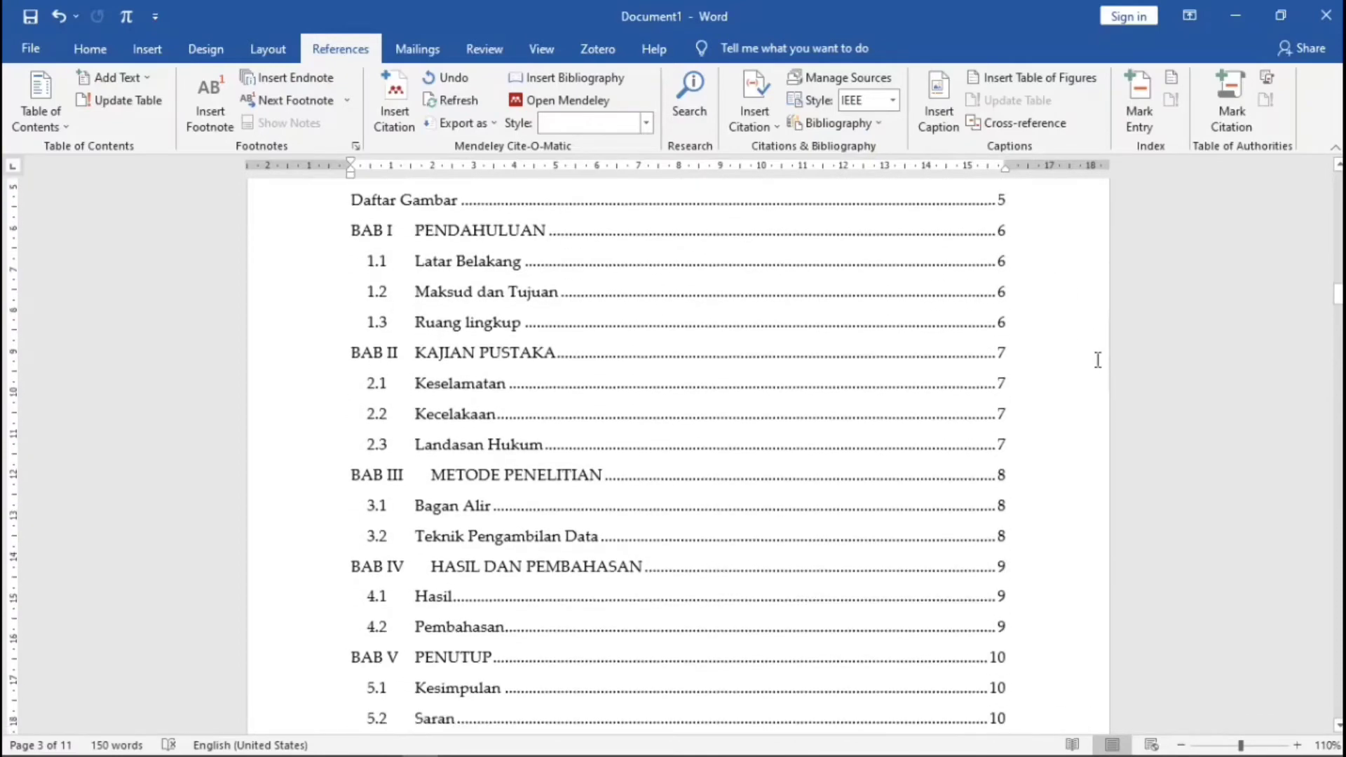
scroll(1072, 379, down, 6)
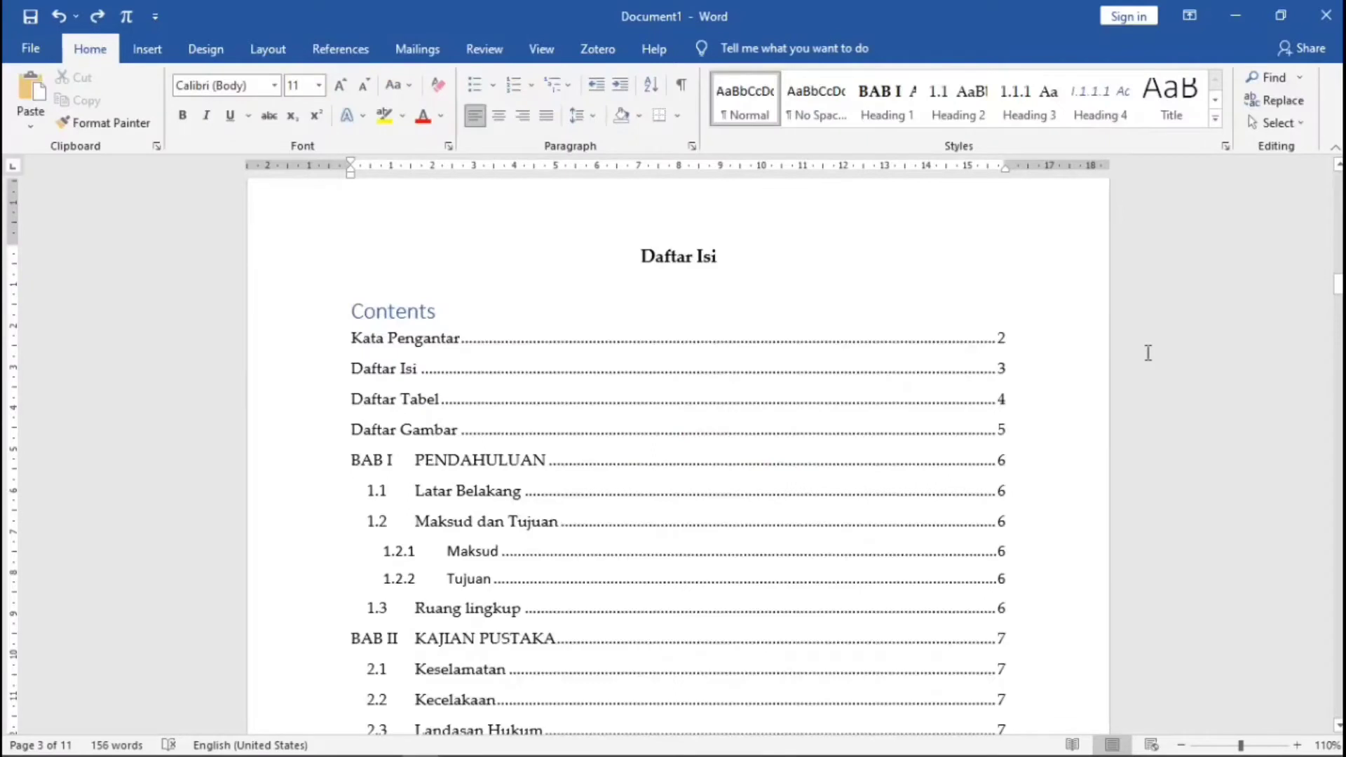
- Delete the extra 'Contents' title under Daftar Isi and scroll down to BAB I PENDAHULUAN
click(1108, 364)
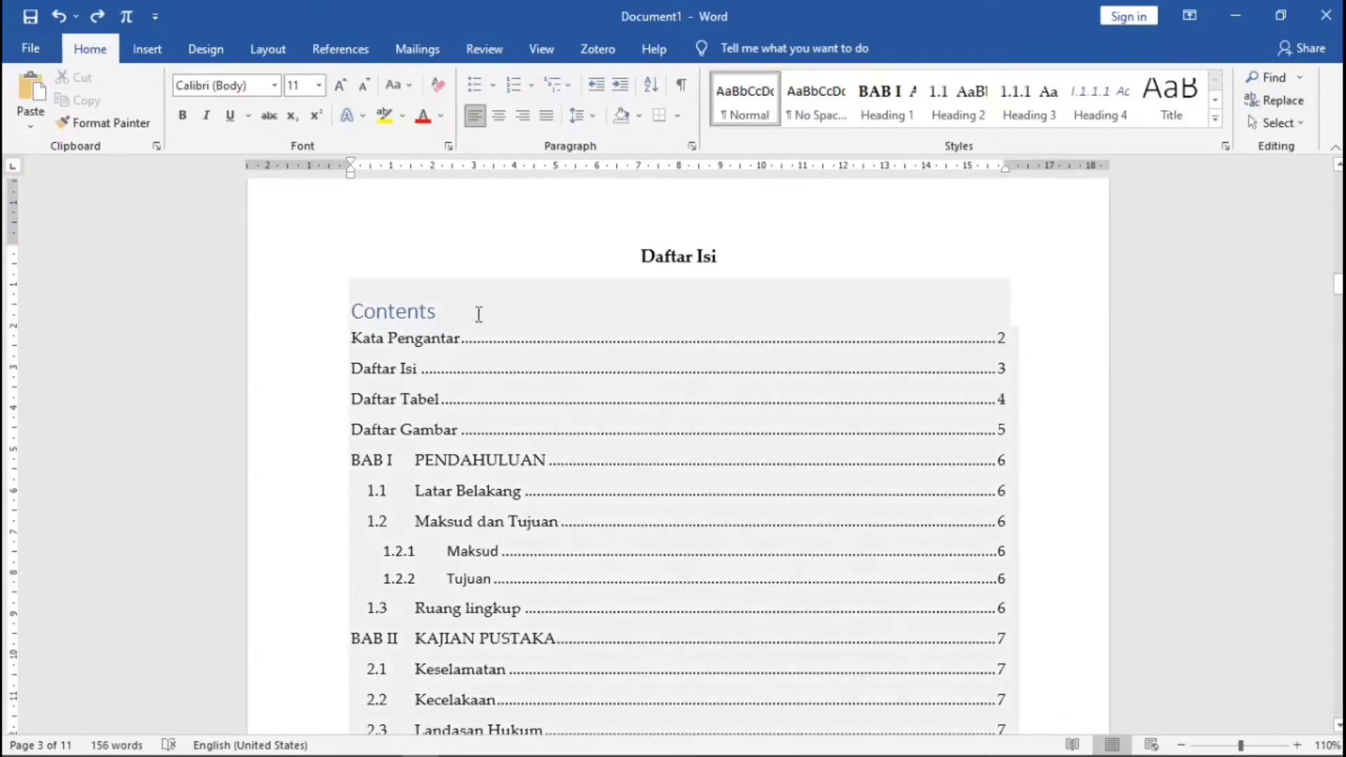
drag(356, 312, 447, 312)
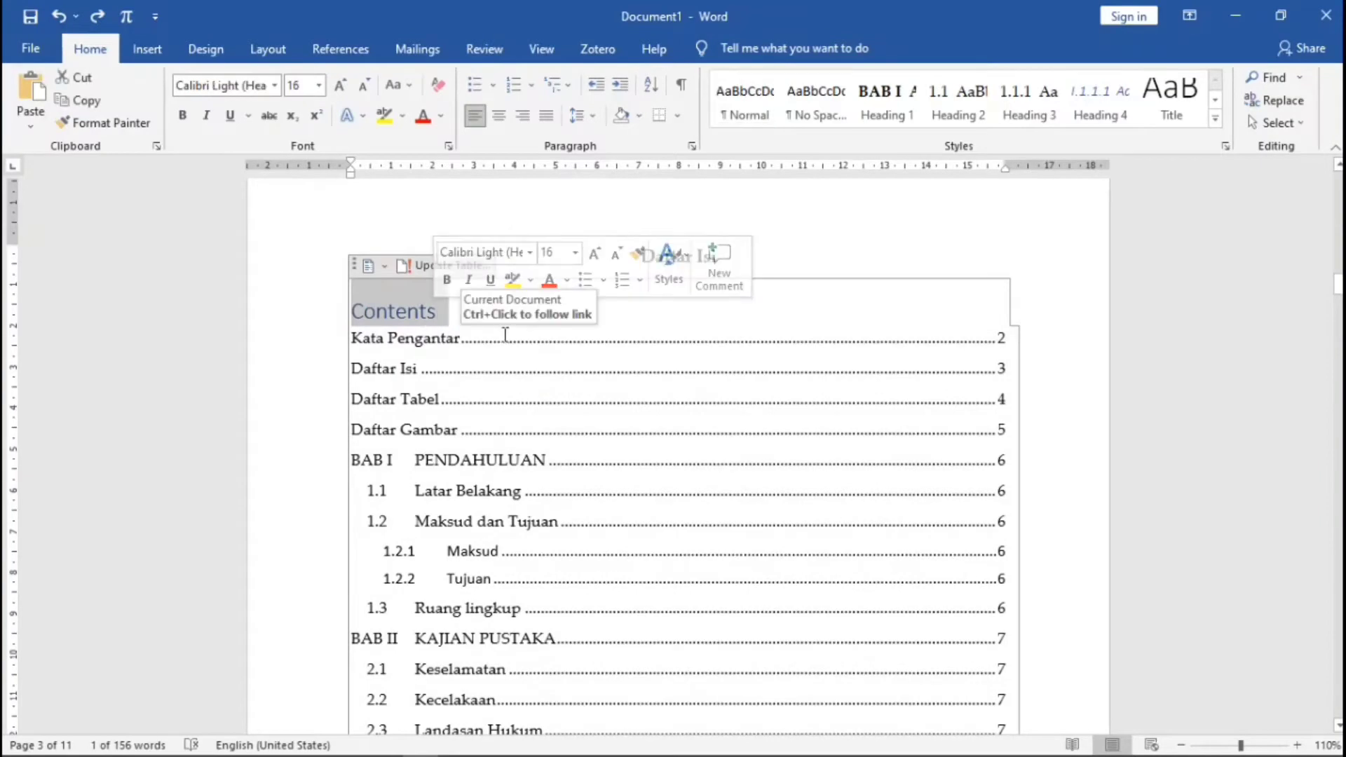
key(Delete)
click(758, 269)
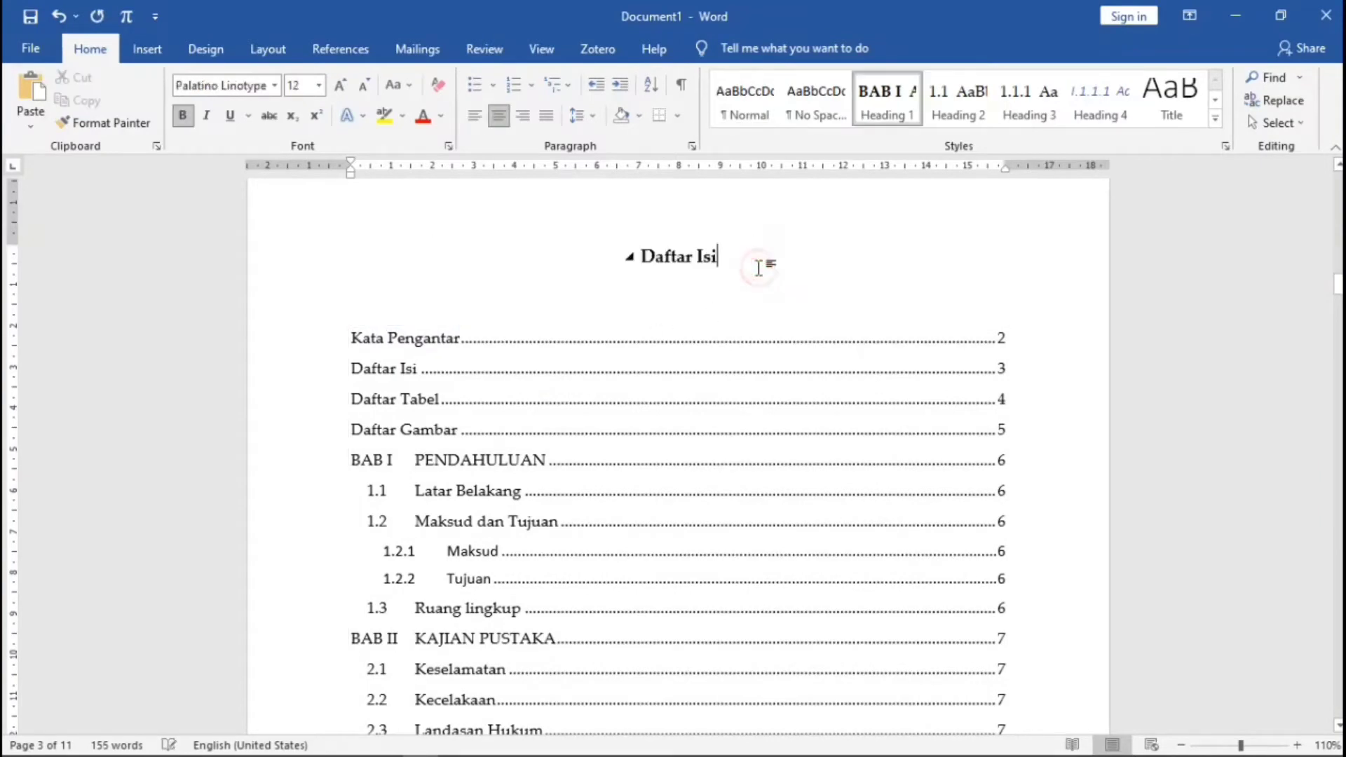
scroll(758, 269, down, 10)
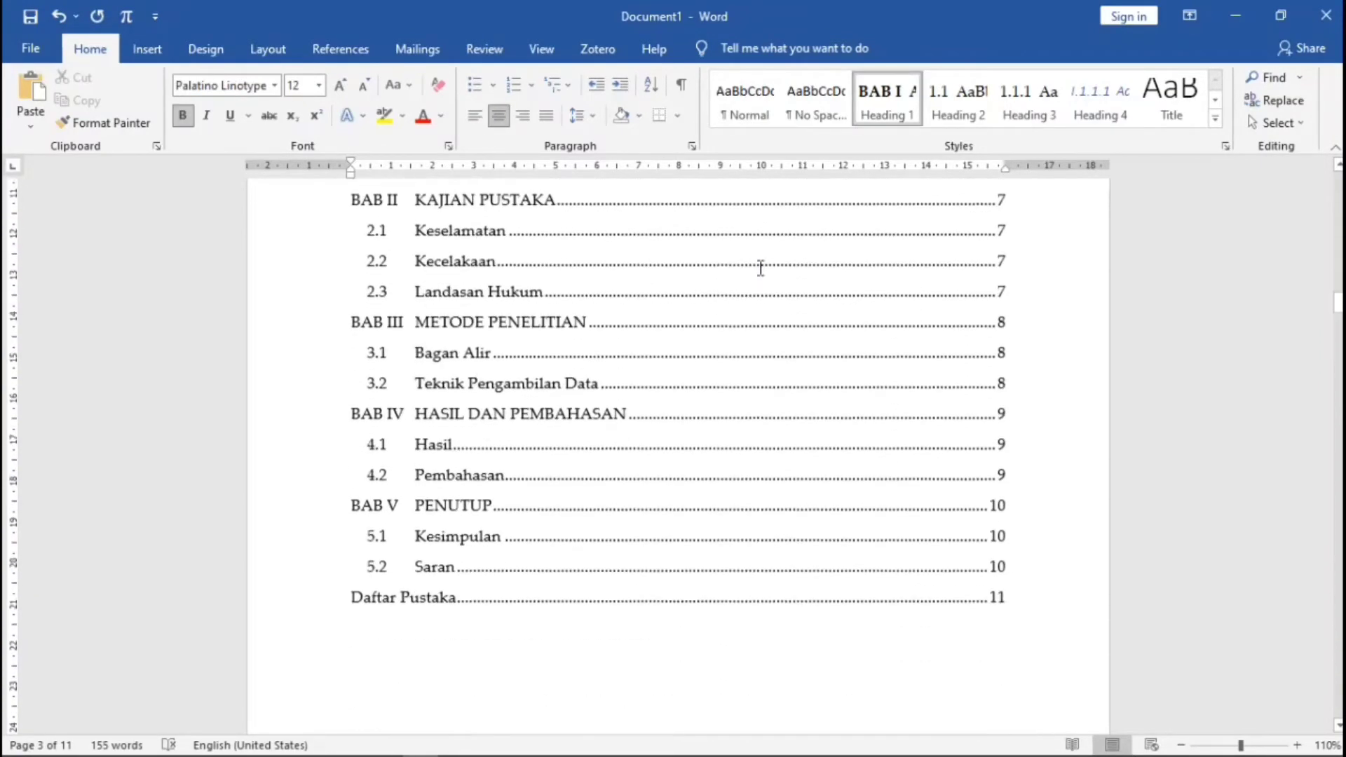
scroll(760, 267, up, 3)
scroll(760, 267, up, 3)
scroll(766, 285, down, 12)
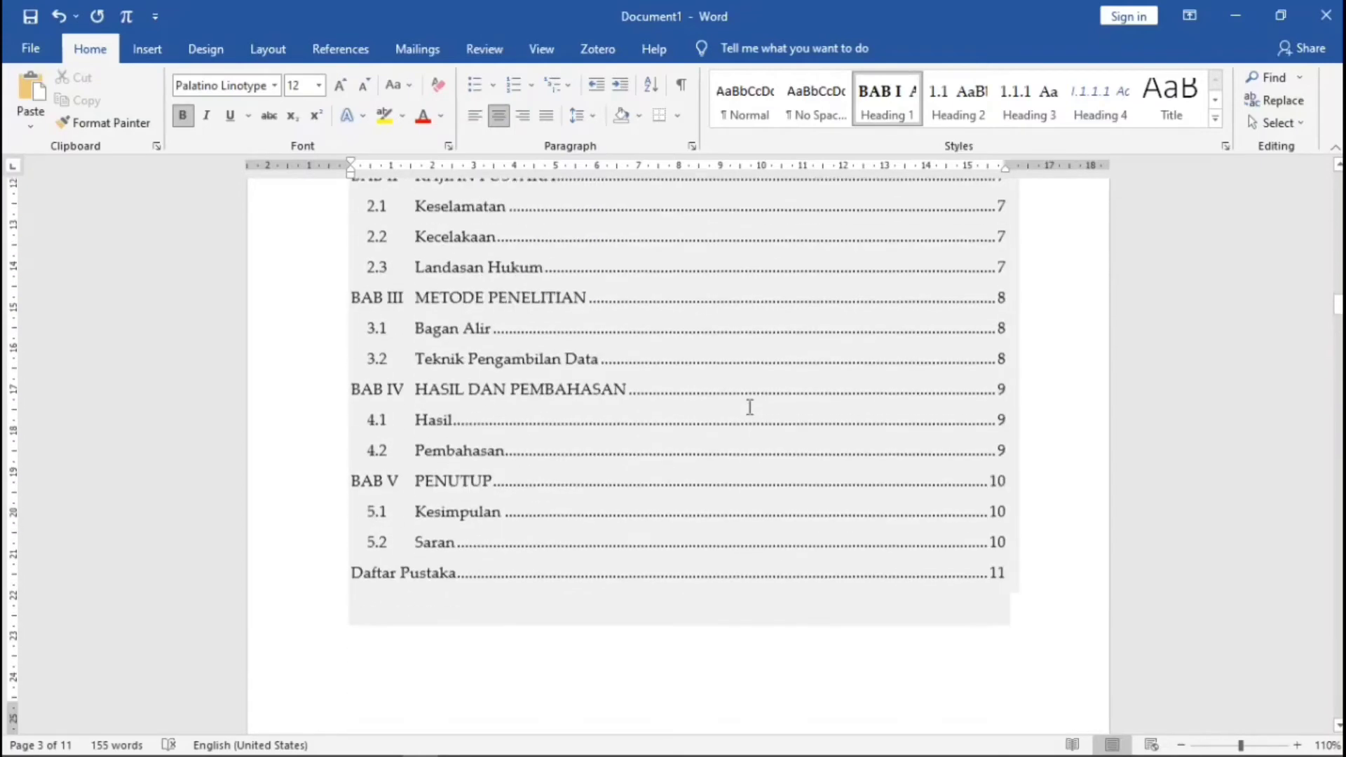
scroll(746, 413, down, 15)
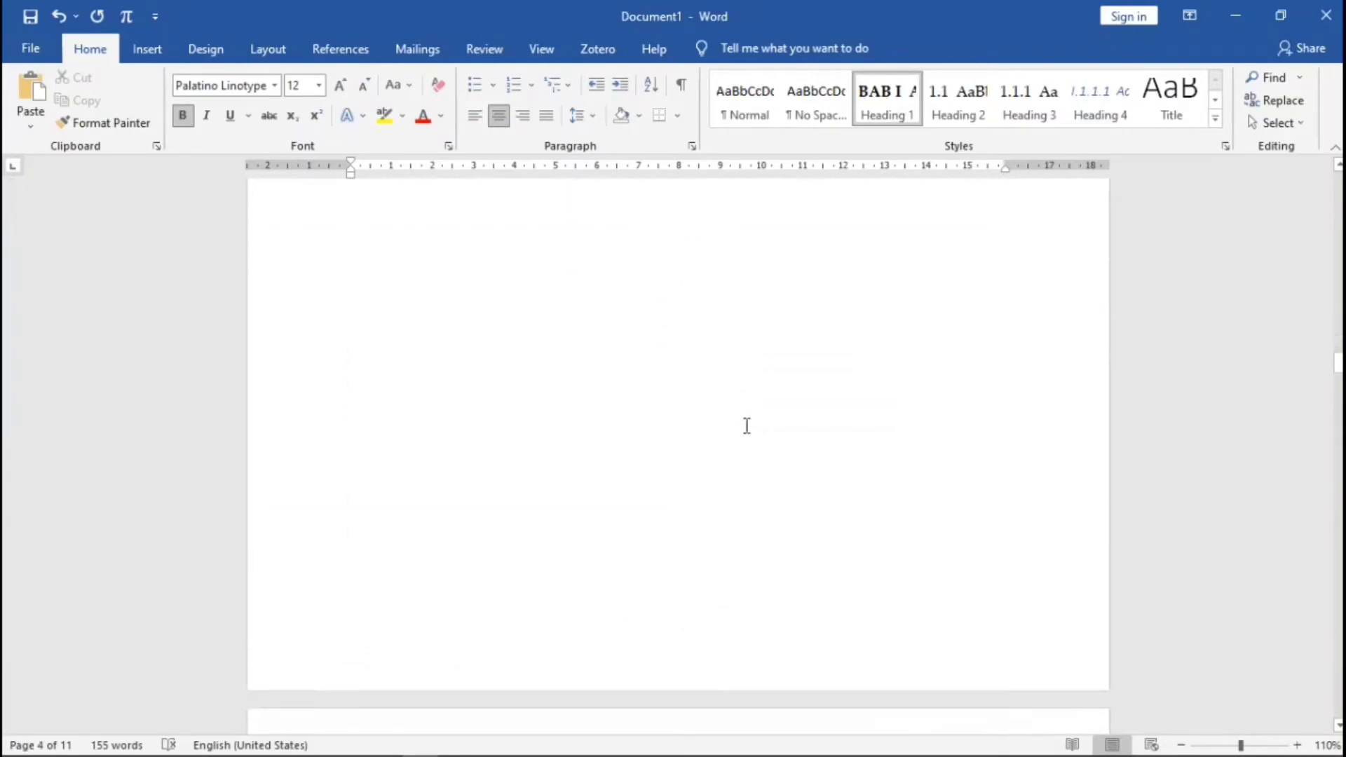
scroll(747, 436, down, 10)
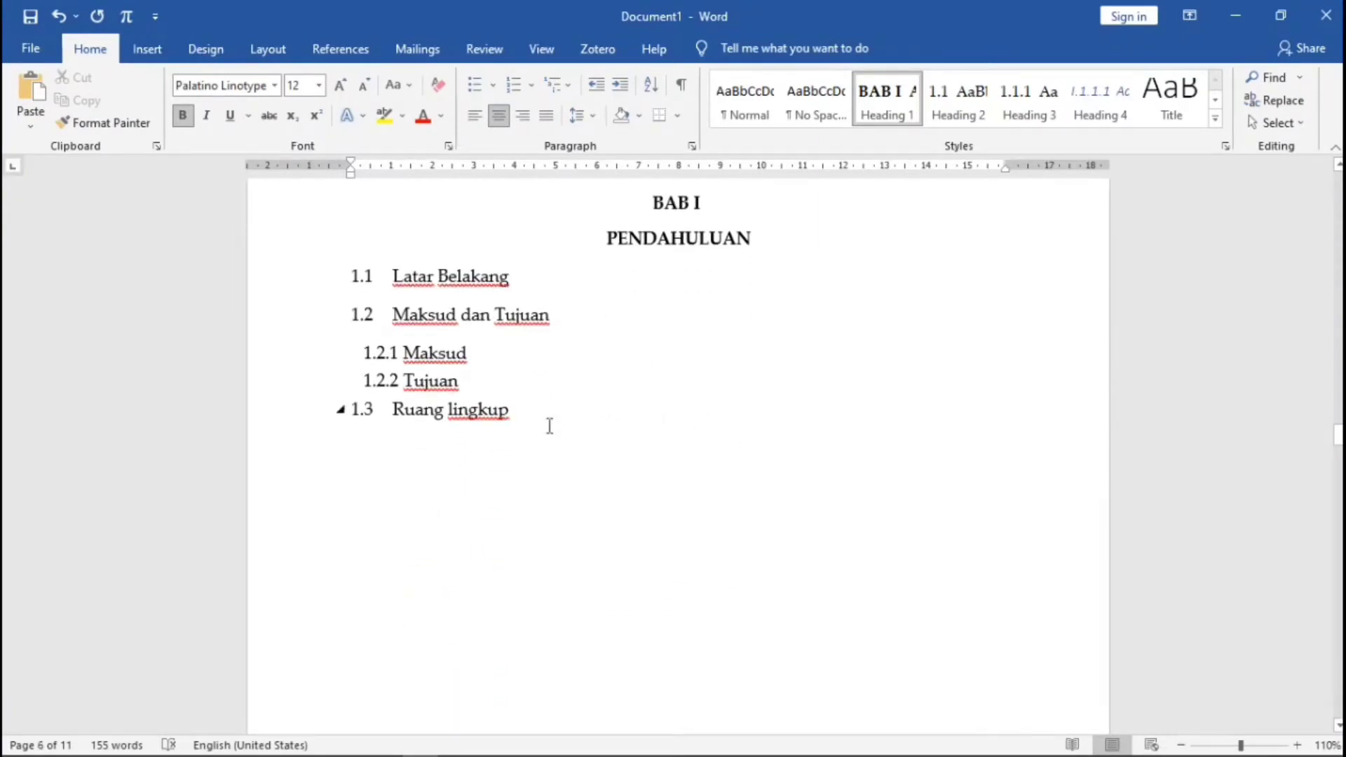
- Insert a three-column, one-row table below 1.3 Ruang lingkup
click(505, 462)
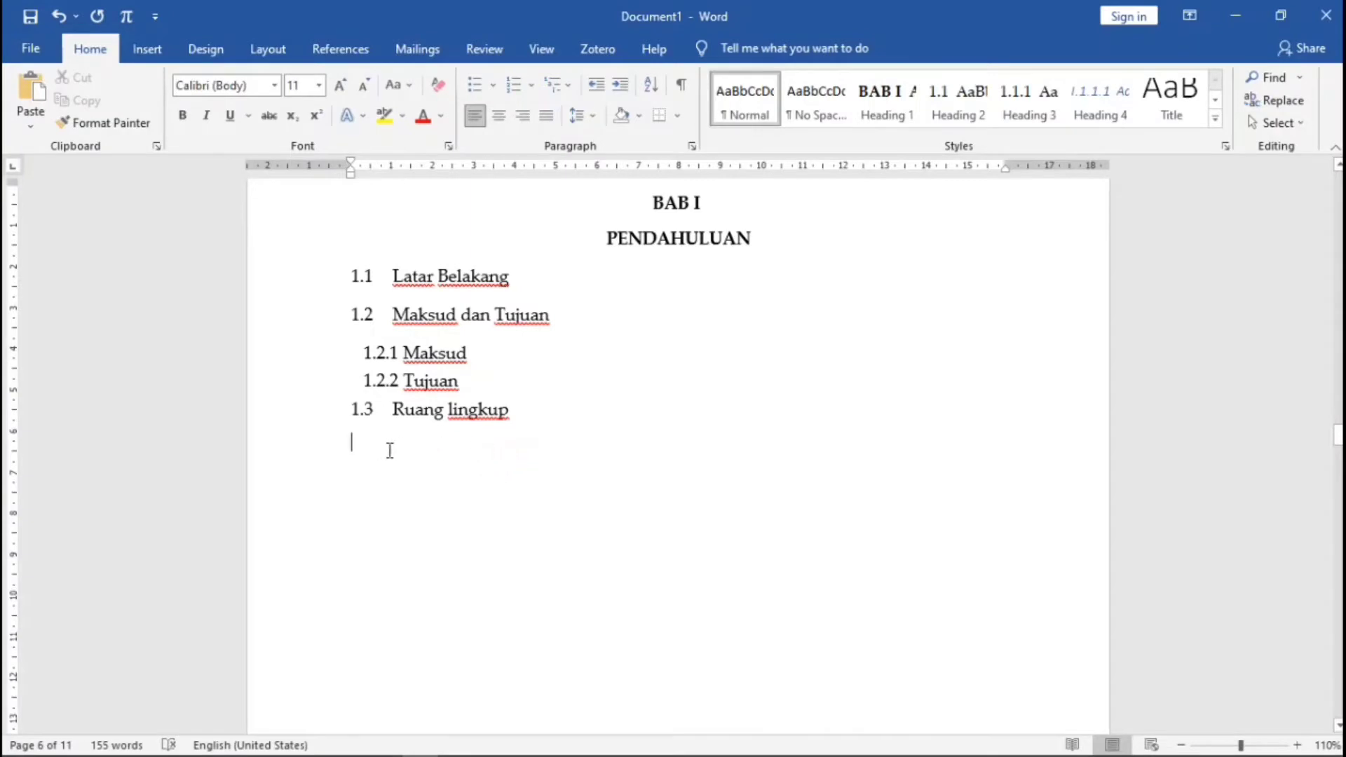
click(147, 51)
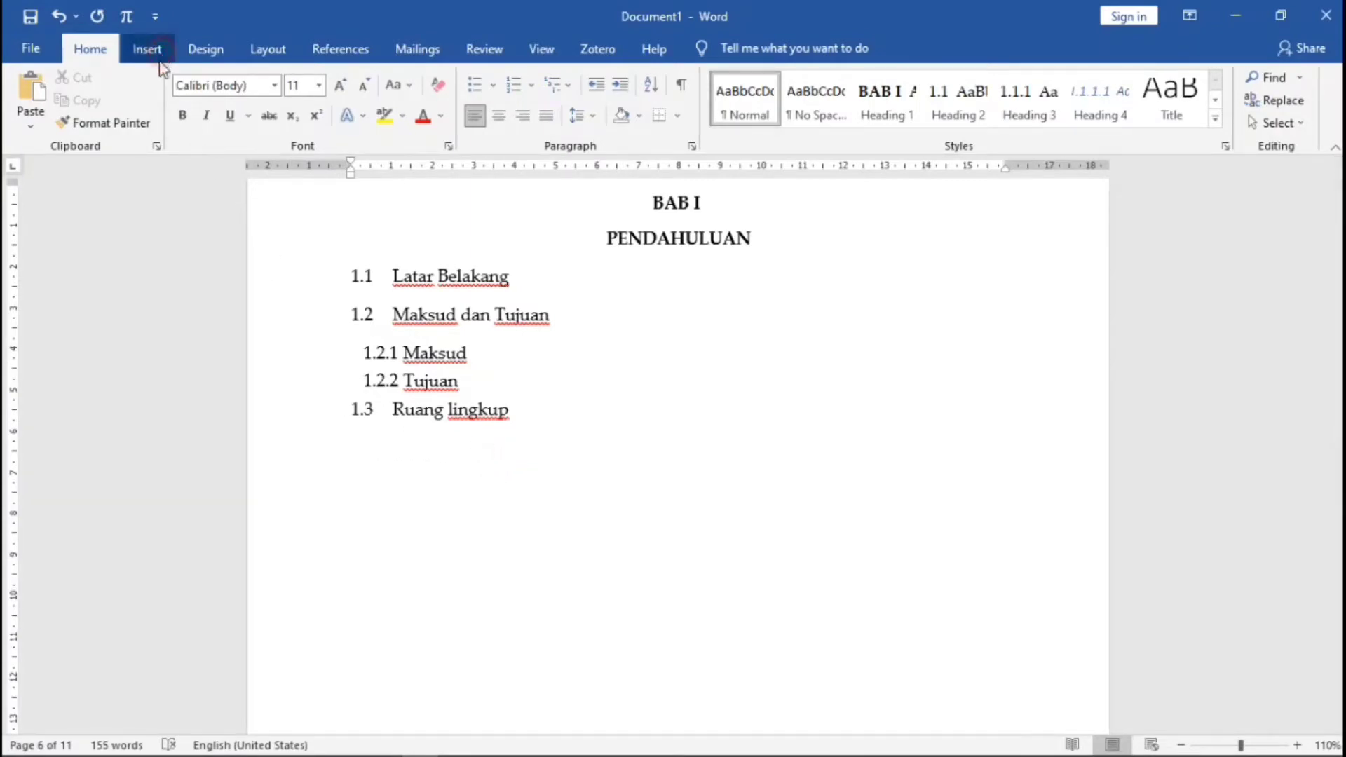
click(149, 123)
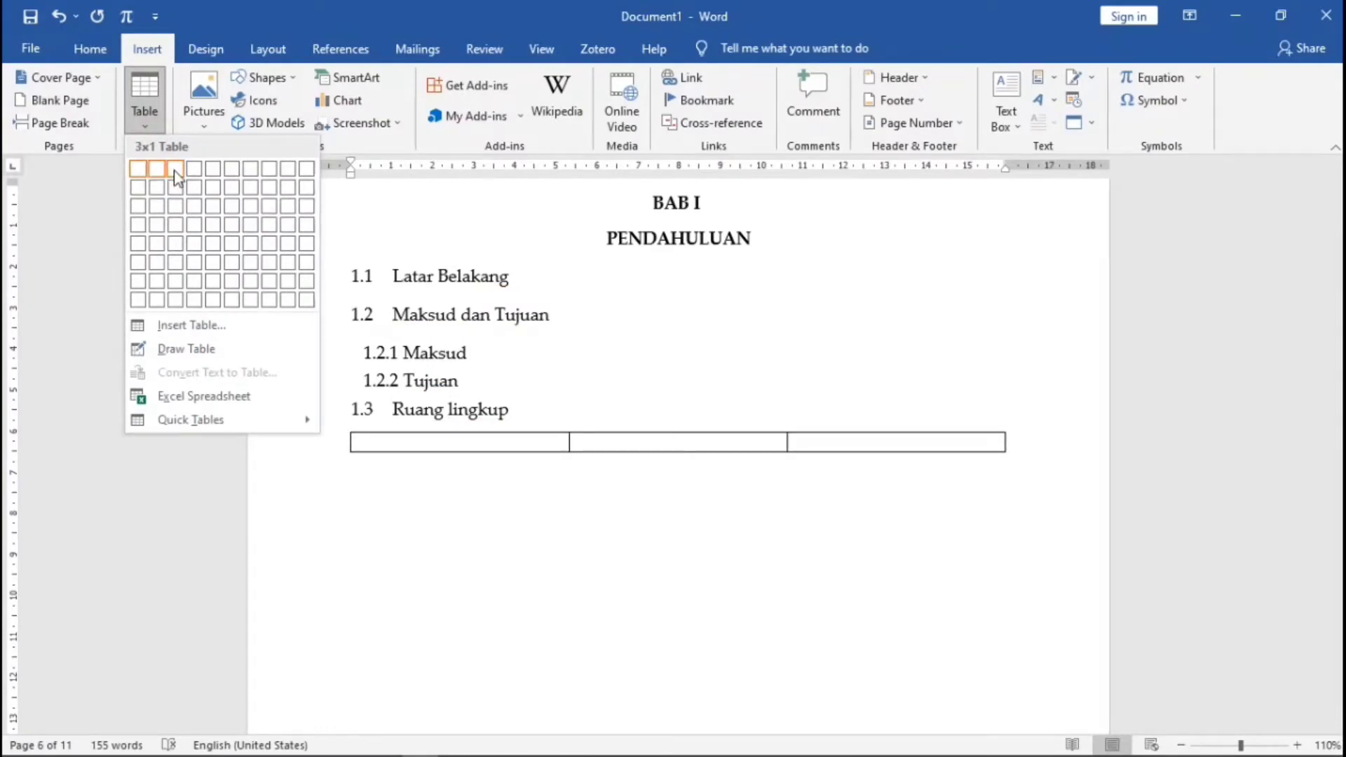
click(174, 172)
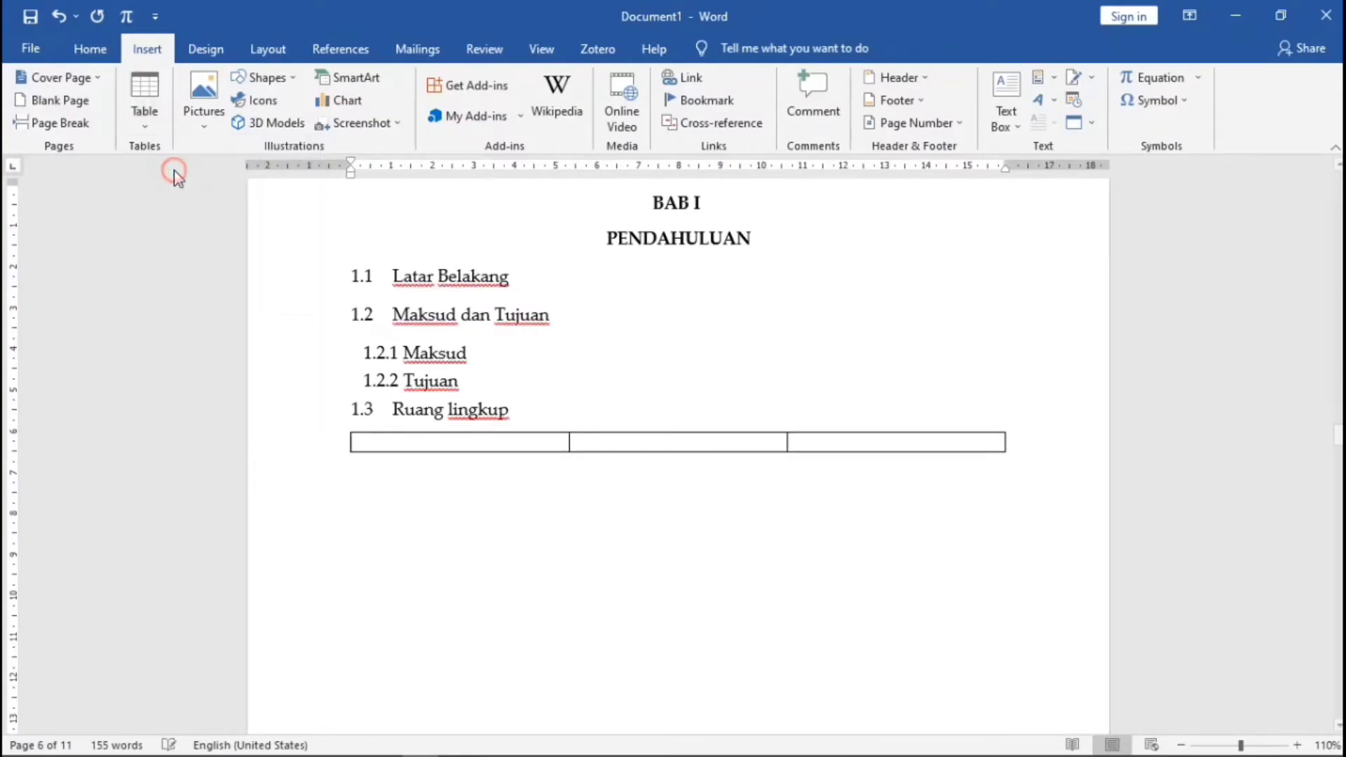
- Add the line 'Data Kecelakaan Tahun 2020' above the table
click(524, 412)
key(Return)
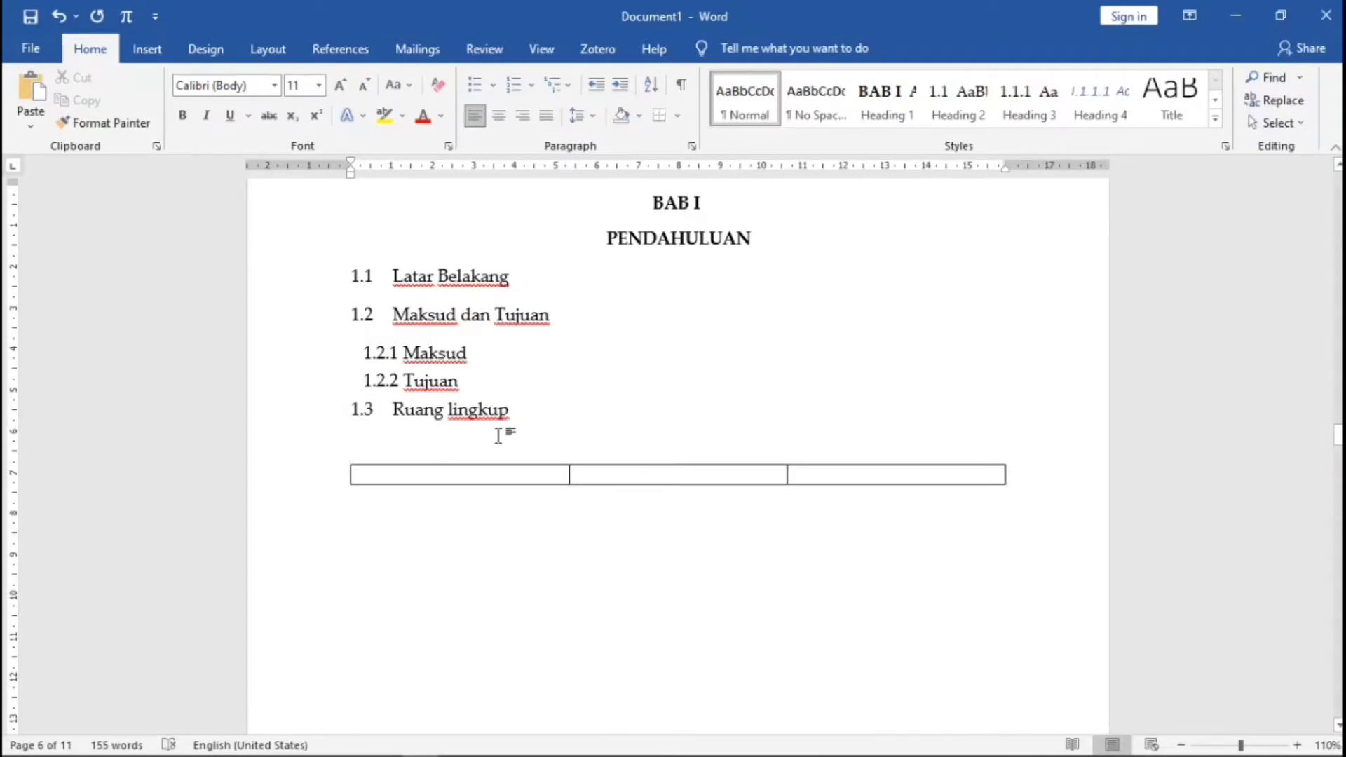
text(Data)
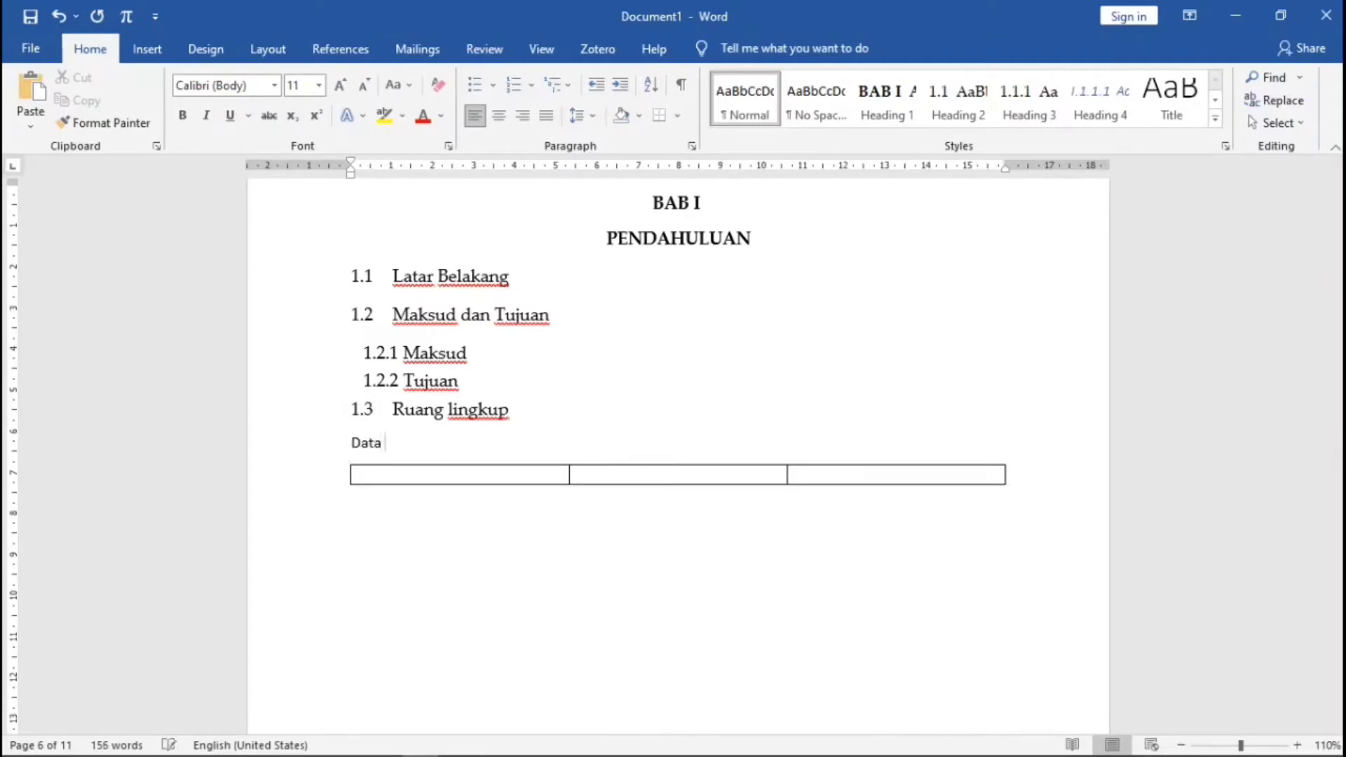
text( Kecelakaan Tahun 2020)
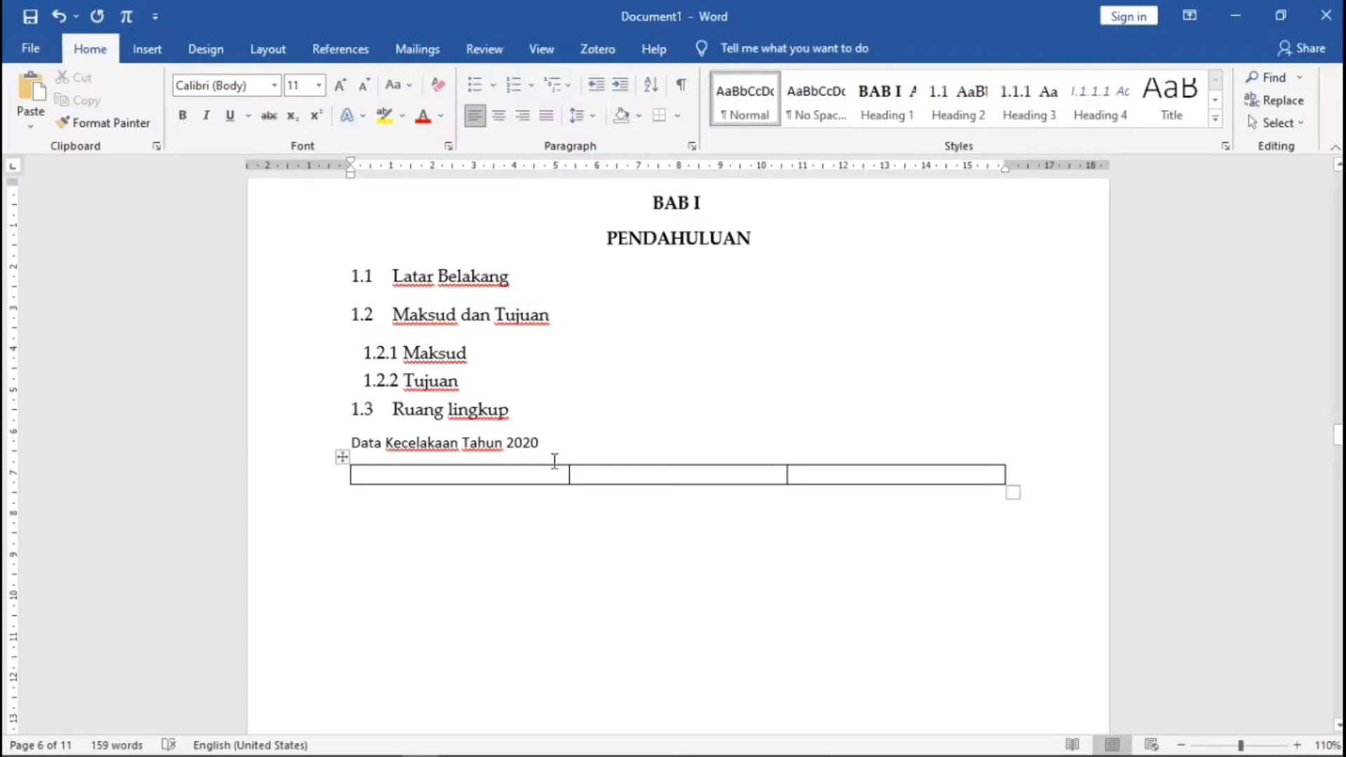
scroll(622, 504, down, 10)
- Insert a three-column, two-row table below 2.2 Kecelakaan
scroll(622, 505, down, 6)
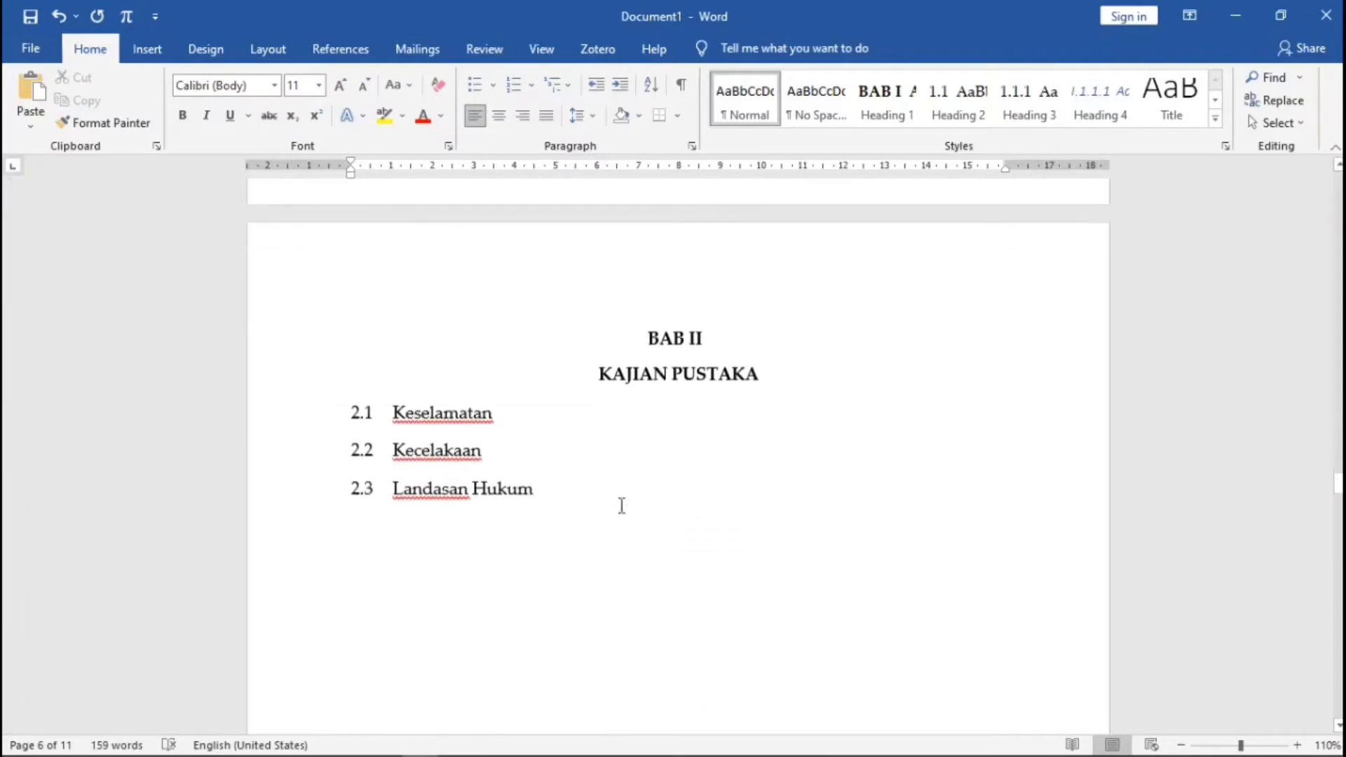
click(508, 350)
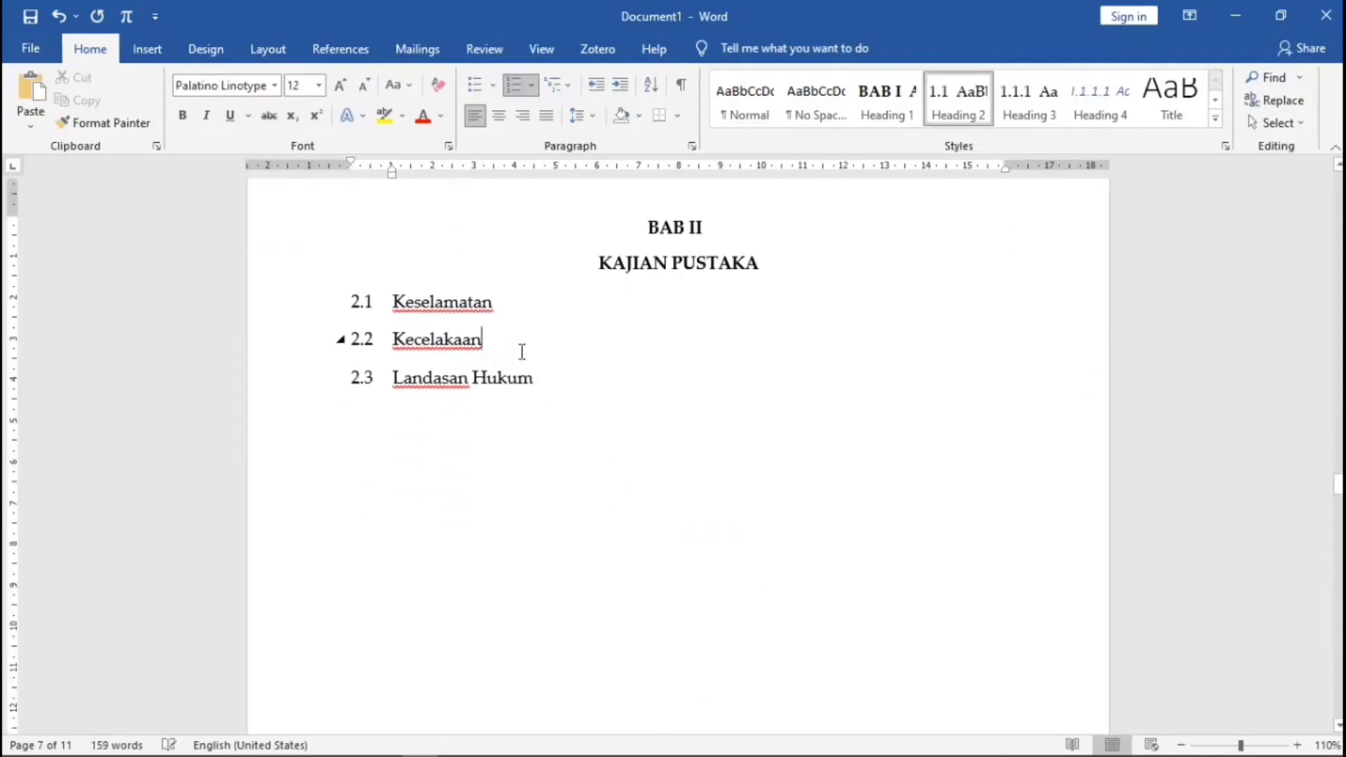
key(Return)
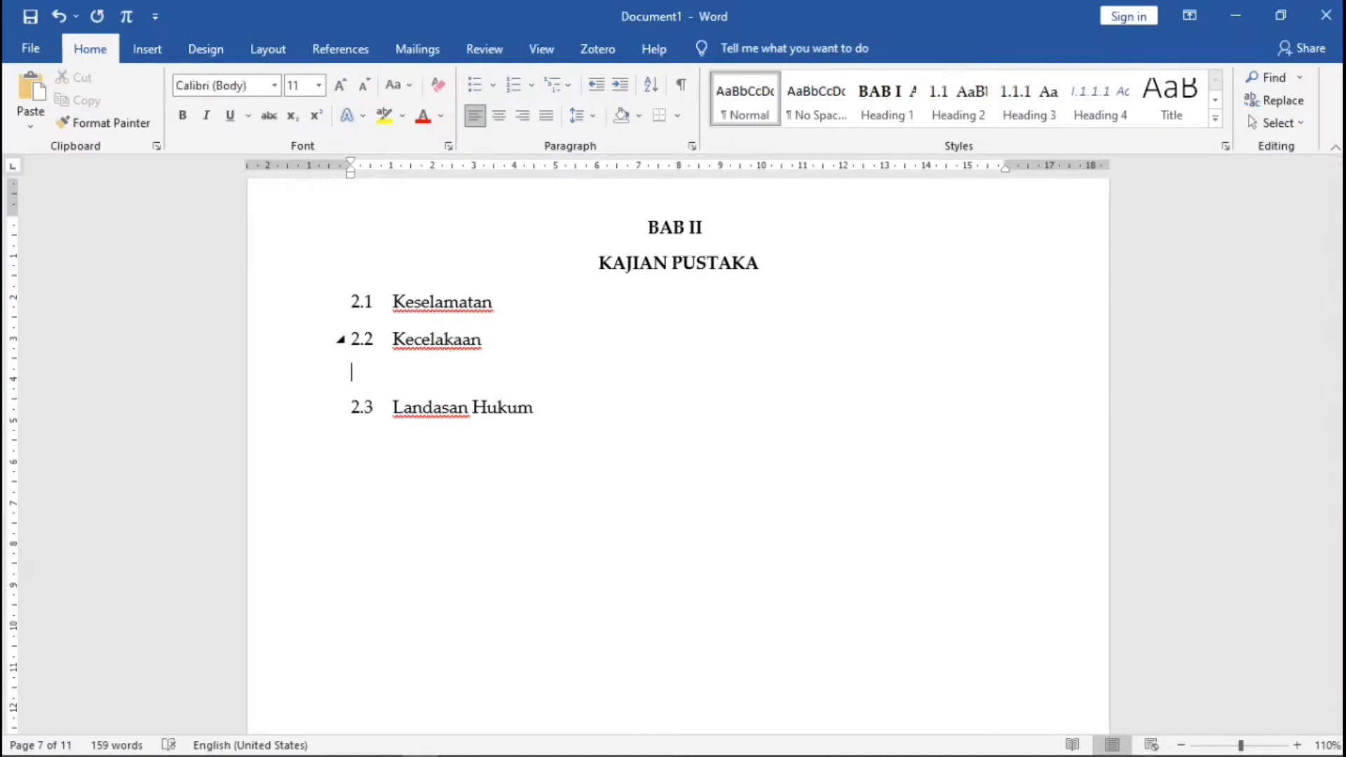
key(Return)
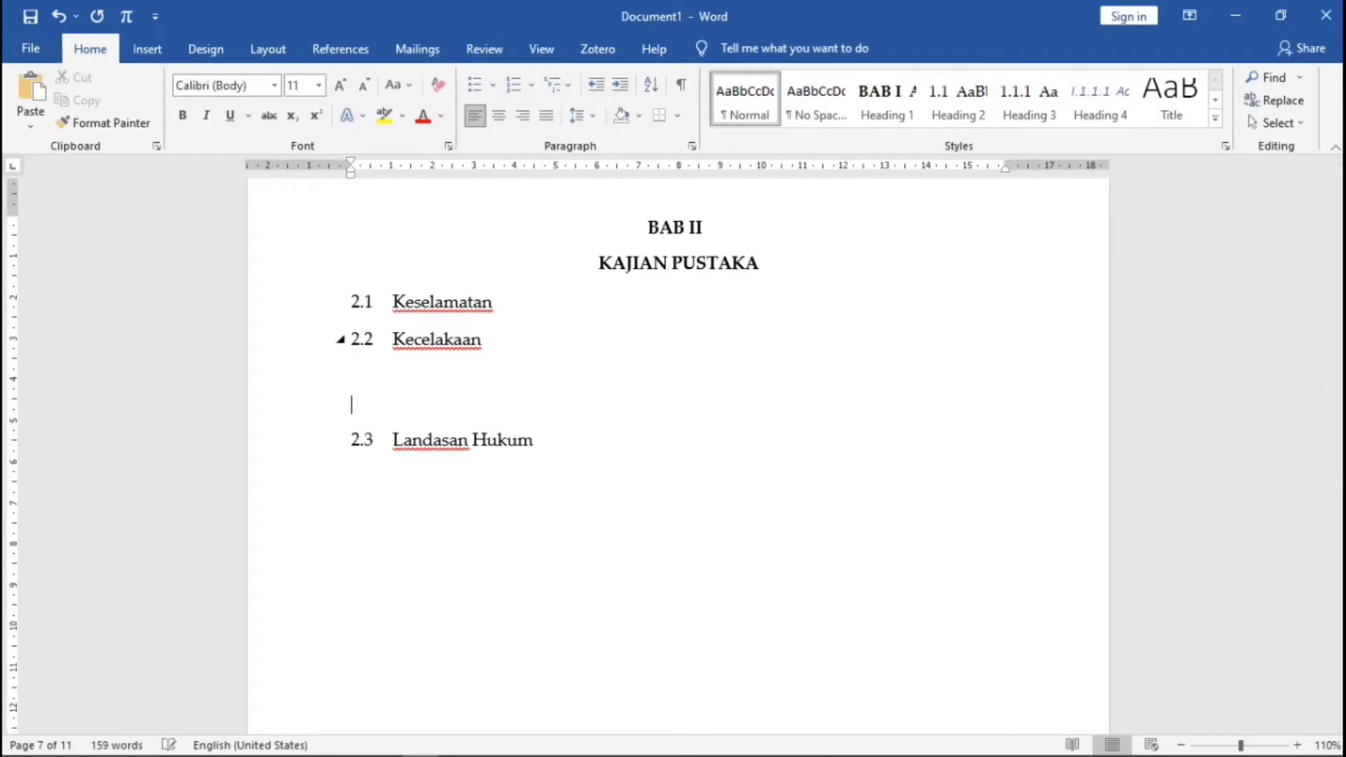
click(155, 54)
click(144, 105)
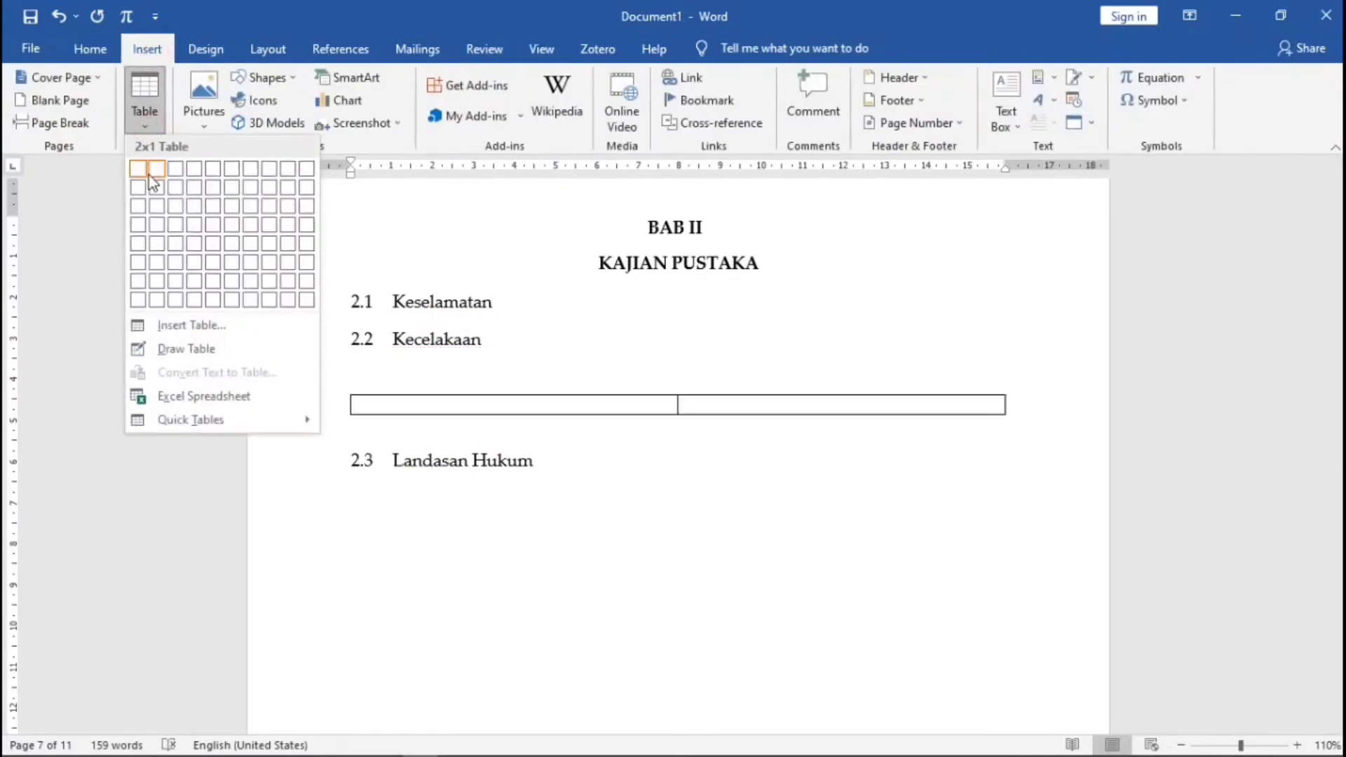
click(173, 188)
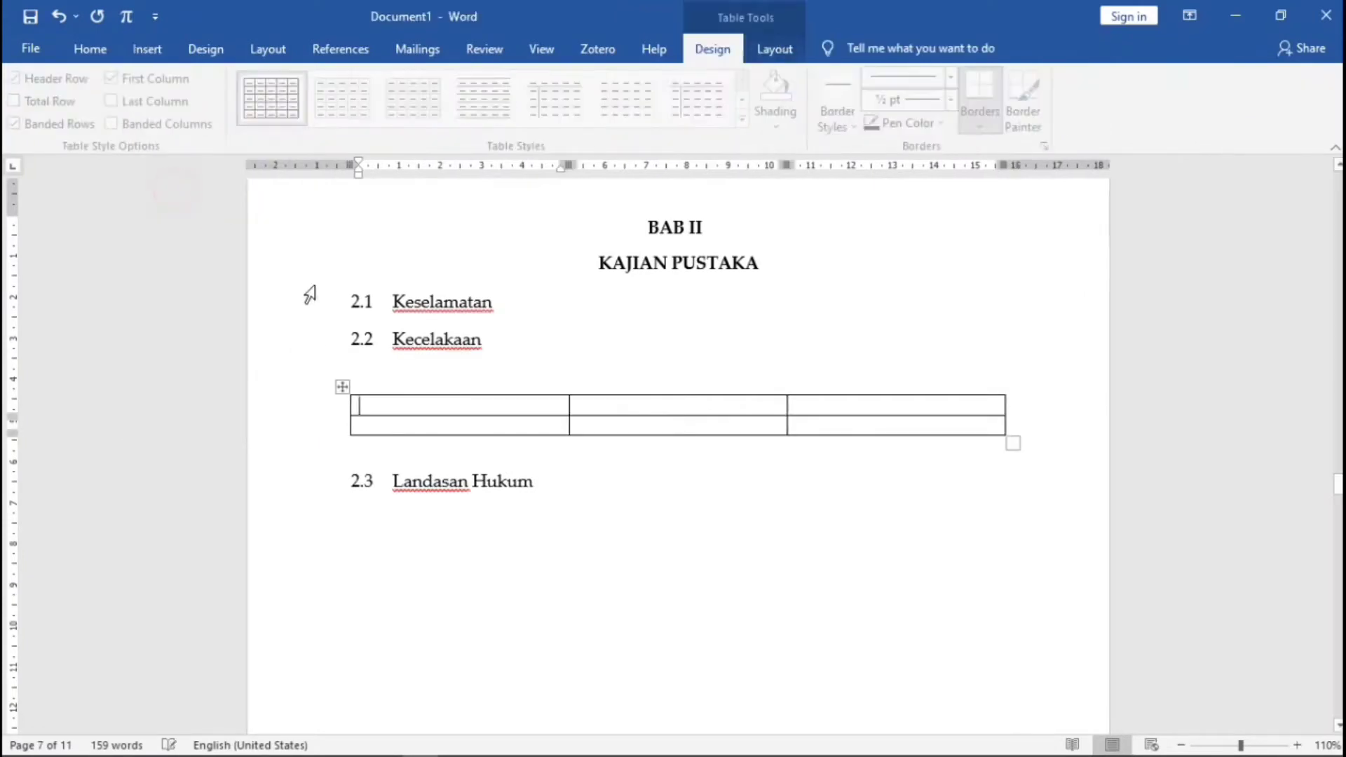
click(342, 387)
click(747, 119)
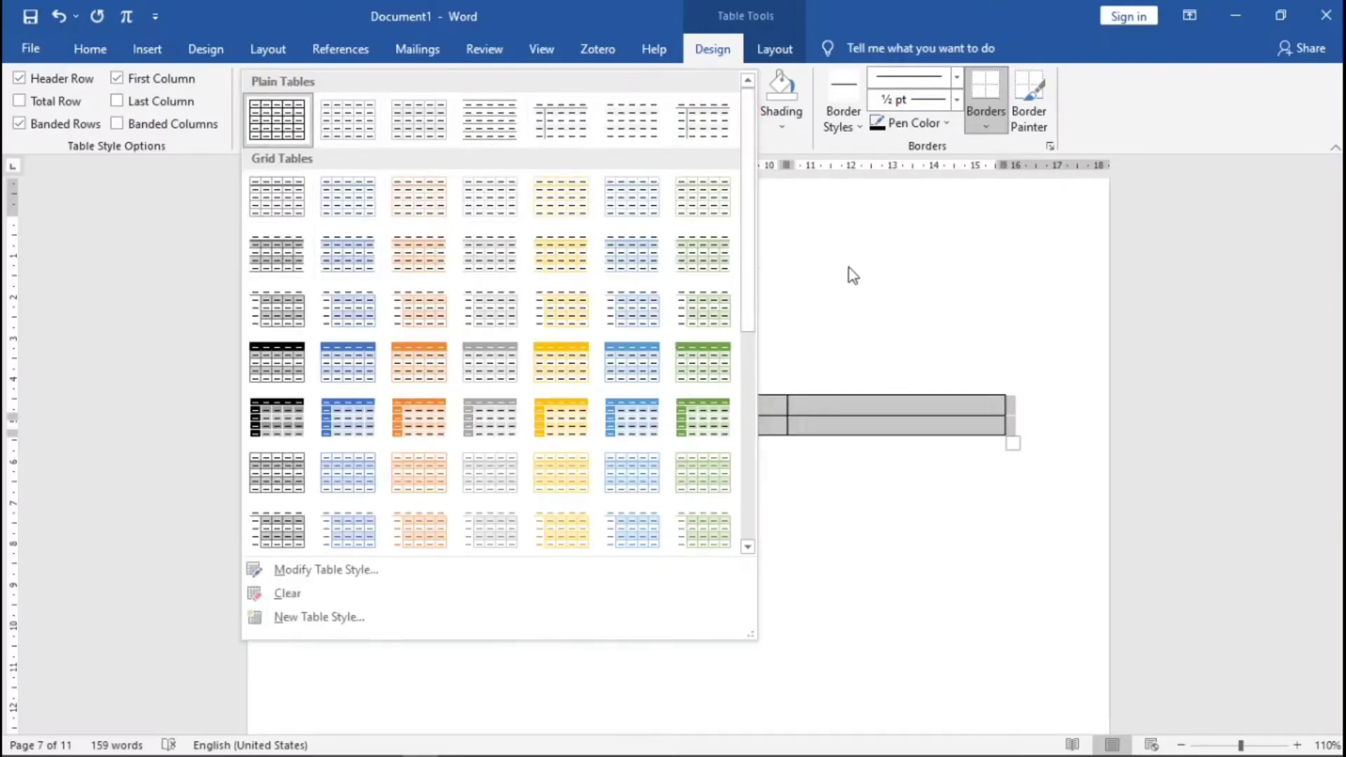
click(830, 358)
- Type the title 'Data Kendaraan bermotor tahun 2020' on the line above the table
click(460, 379)
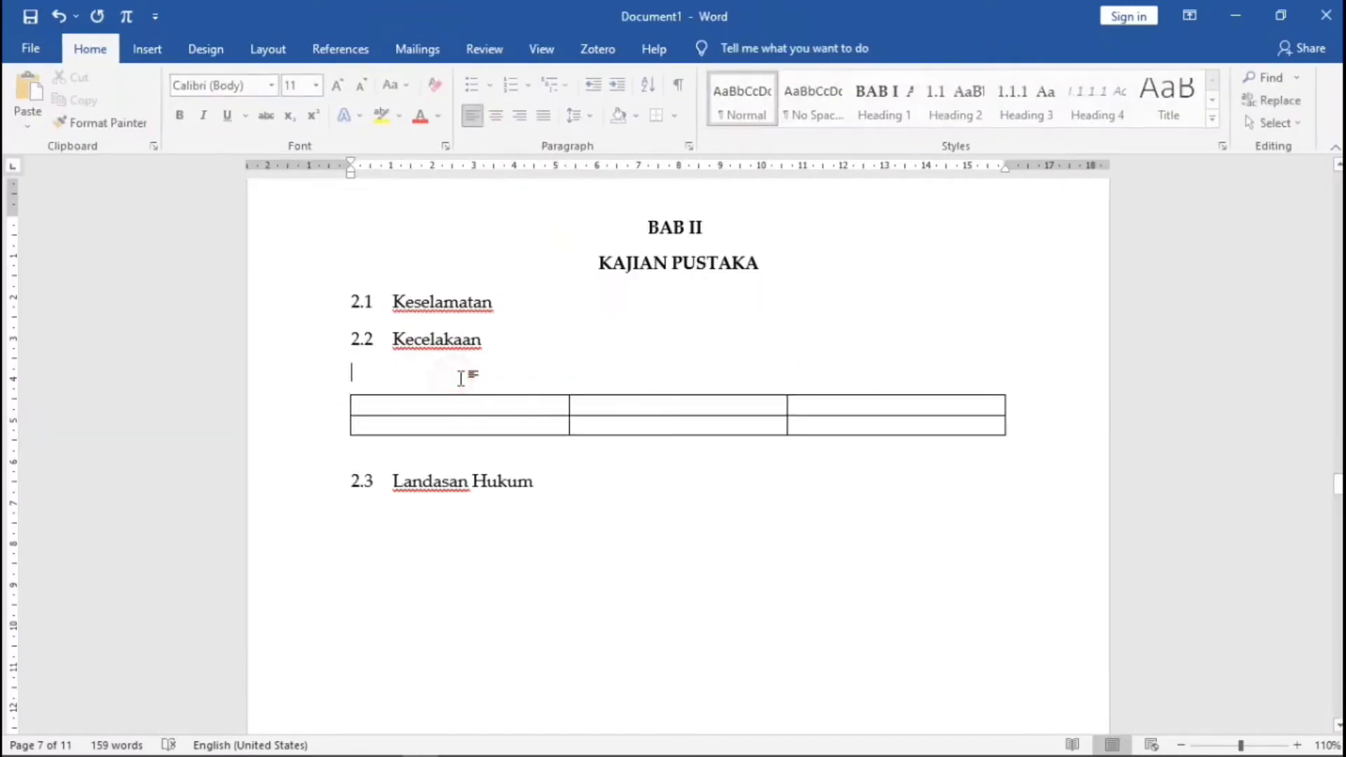
text(Data)
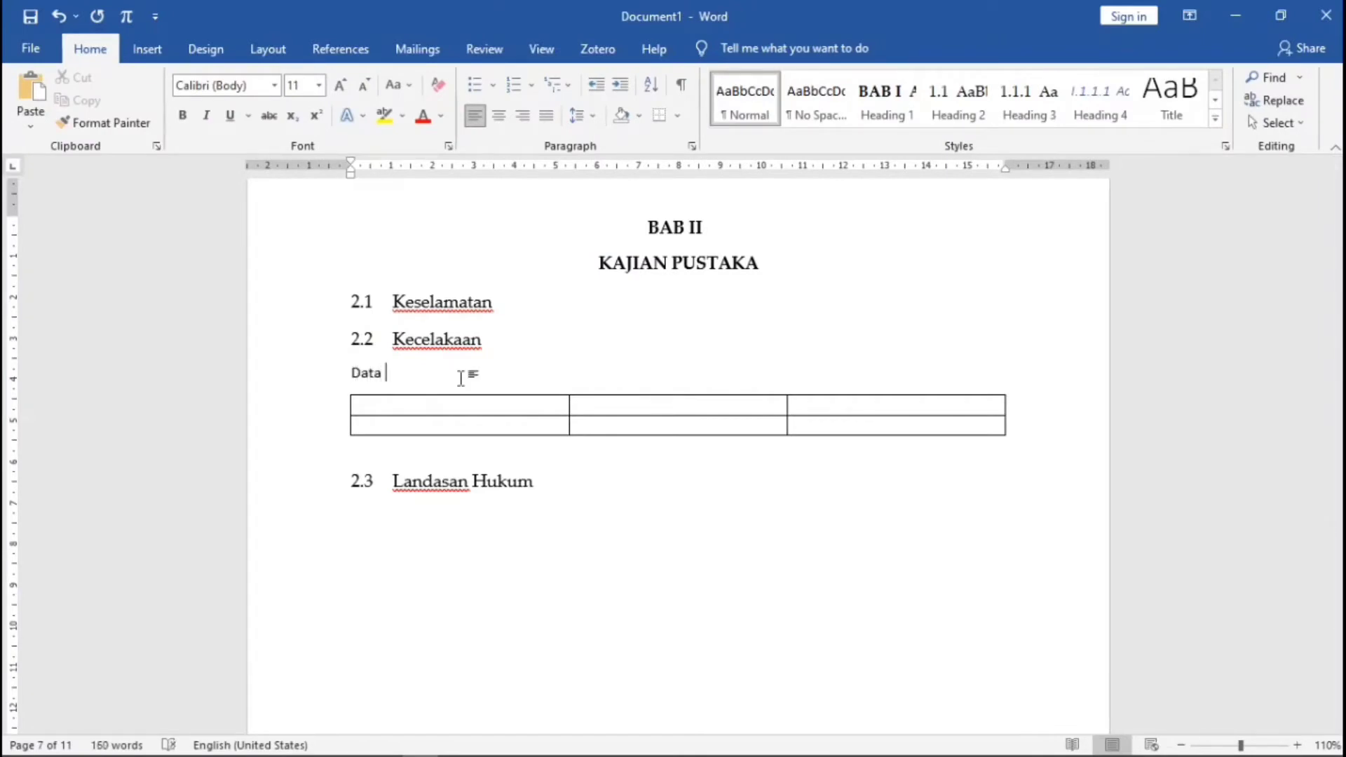
text( Kendaraan bermotor)
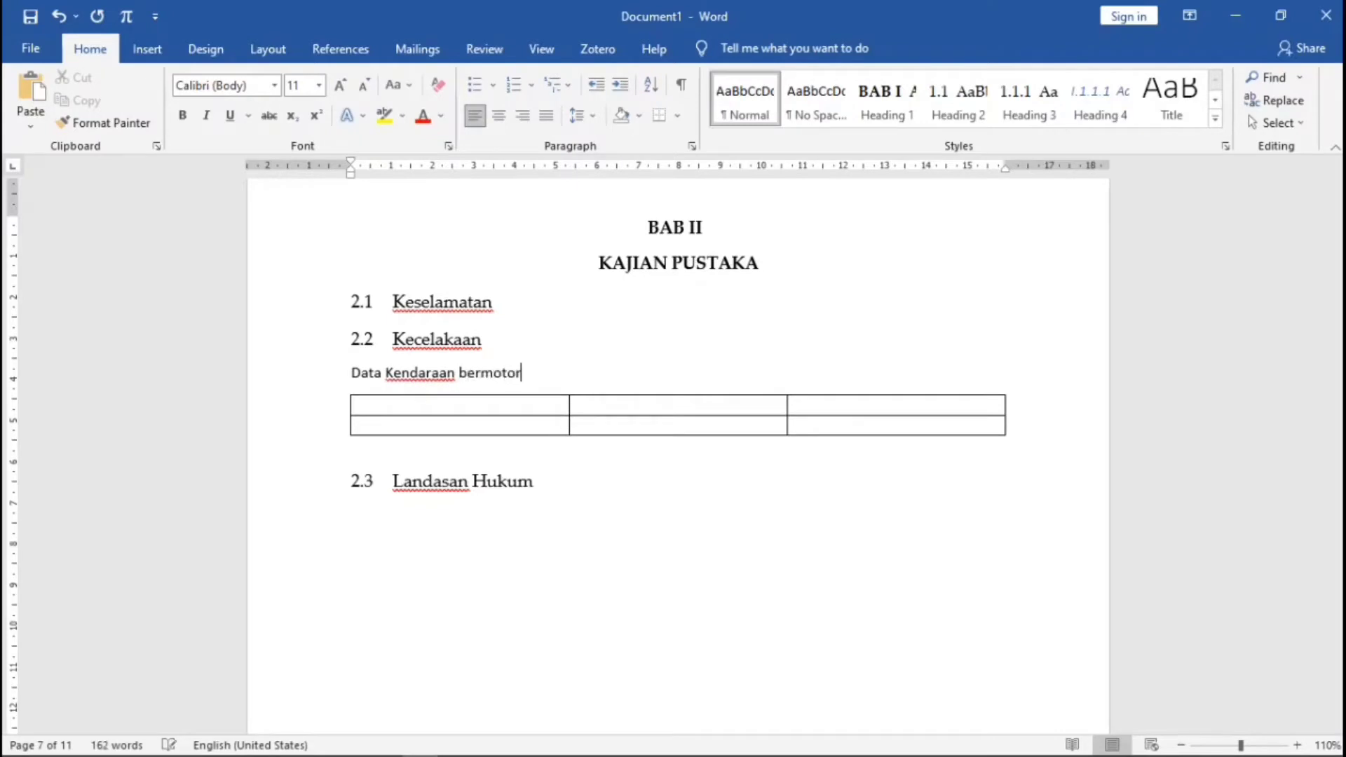
text( tahun 2020)
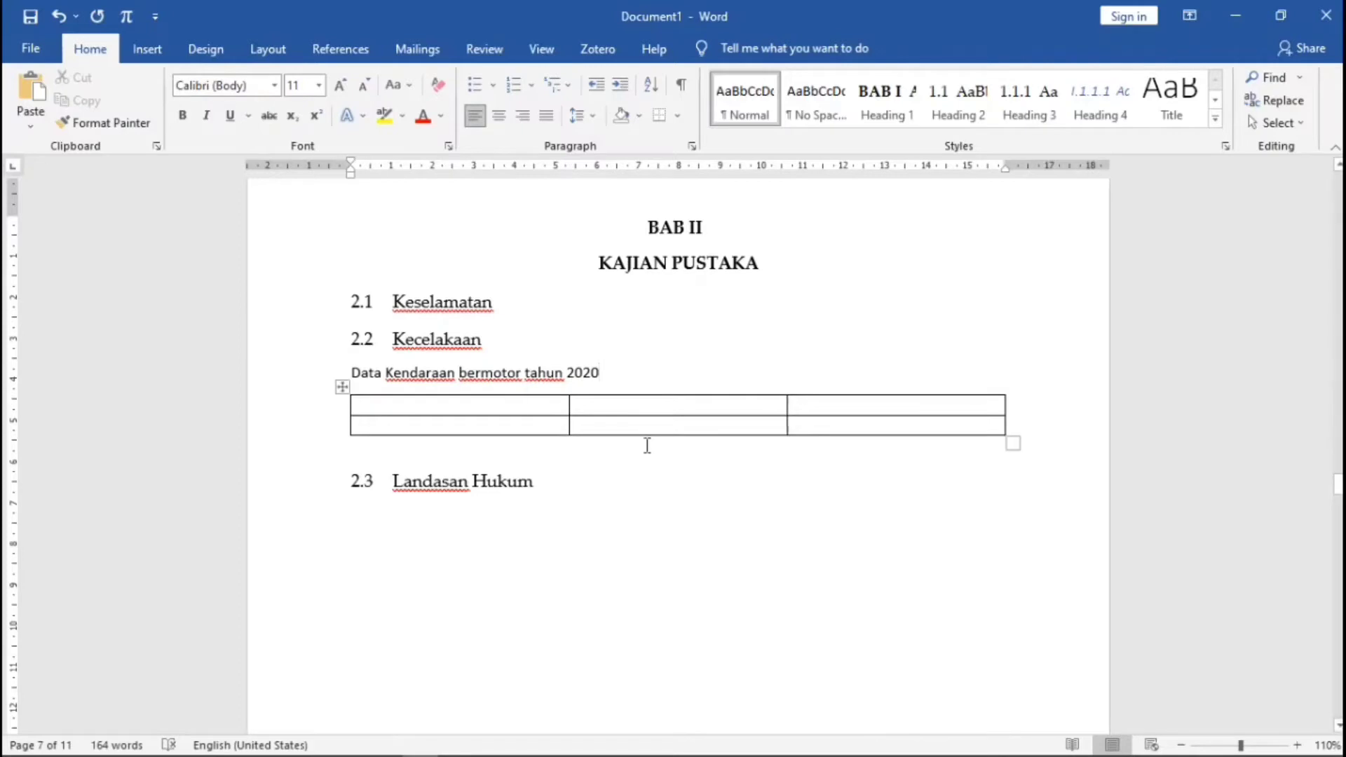
scroll(656, 450, down, 10)
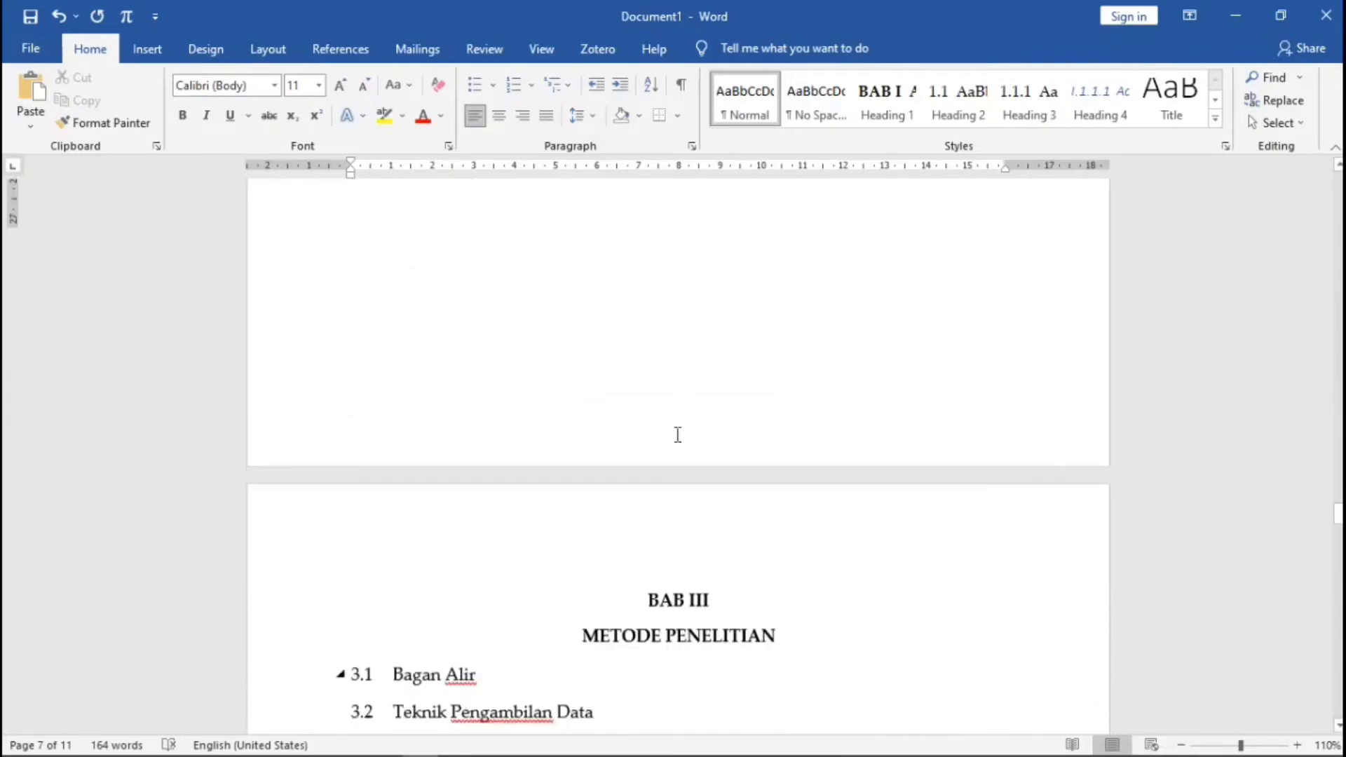
click(636, 476)
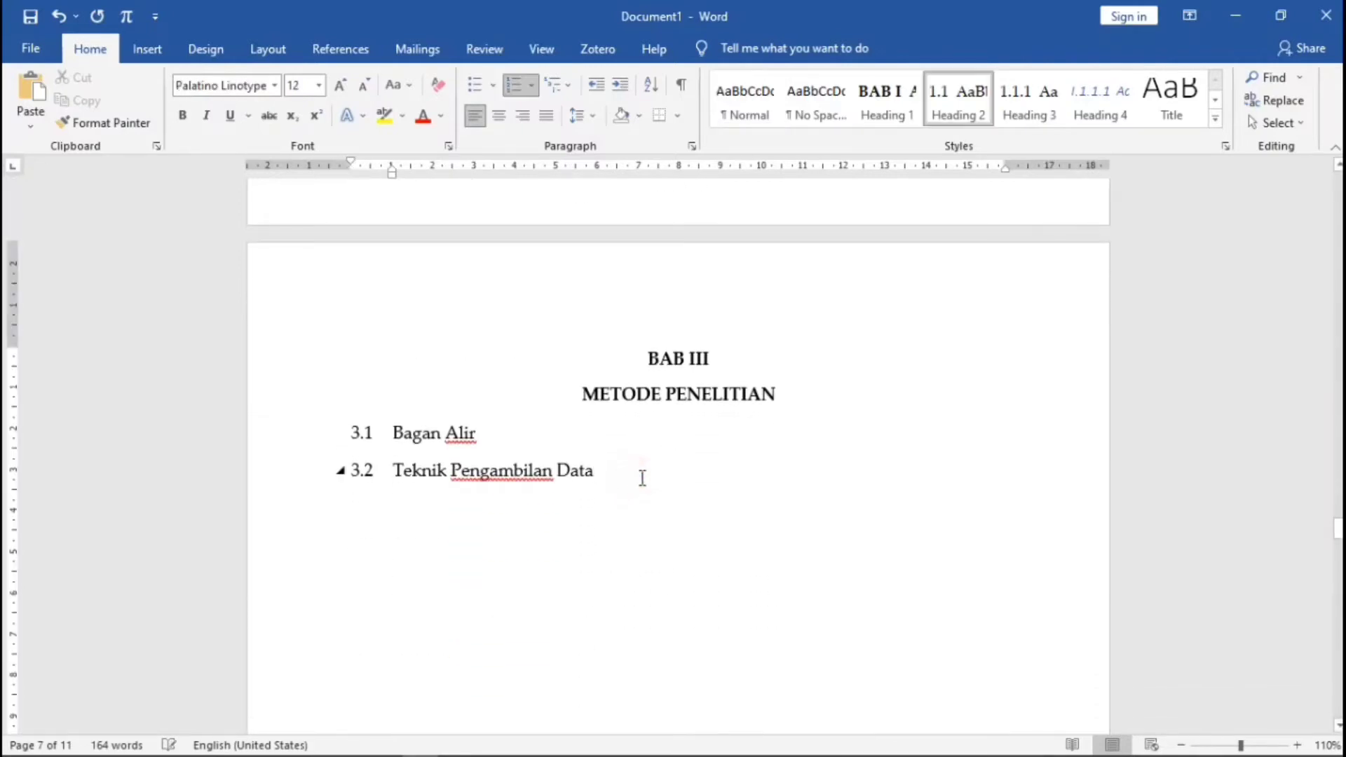
scroll(1111, 434, up, 10)
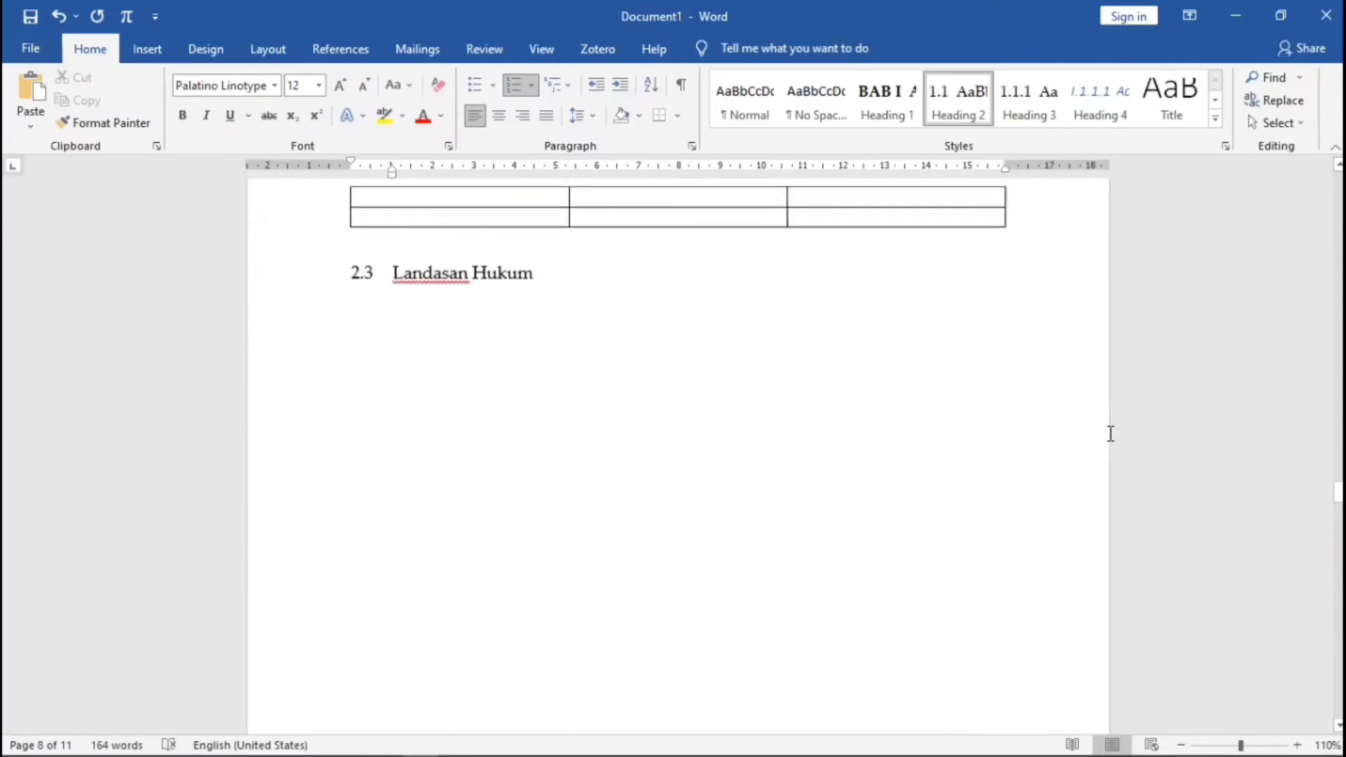
- Insert picture 23 below 2.3 Landasan Hukum and shrink it to about 8.78 cm wide
scroll(1101, 449, up, 3)
scroll(1064, 463, down, 5)
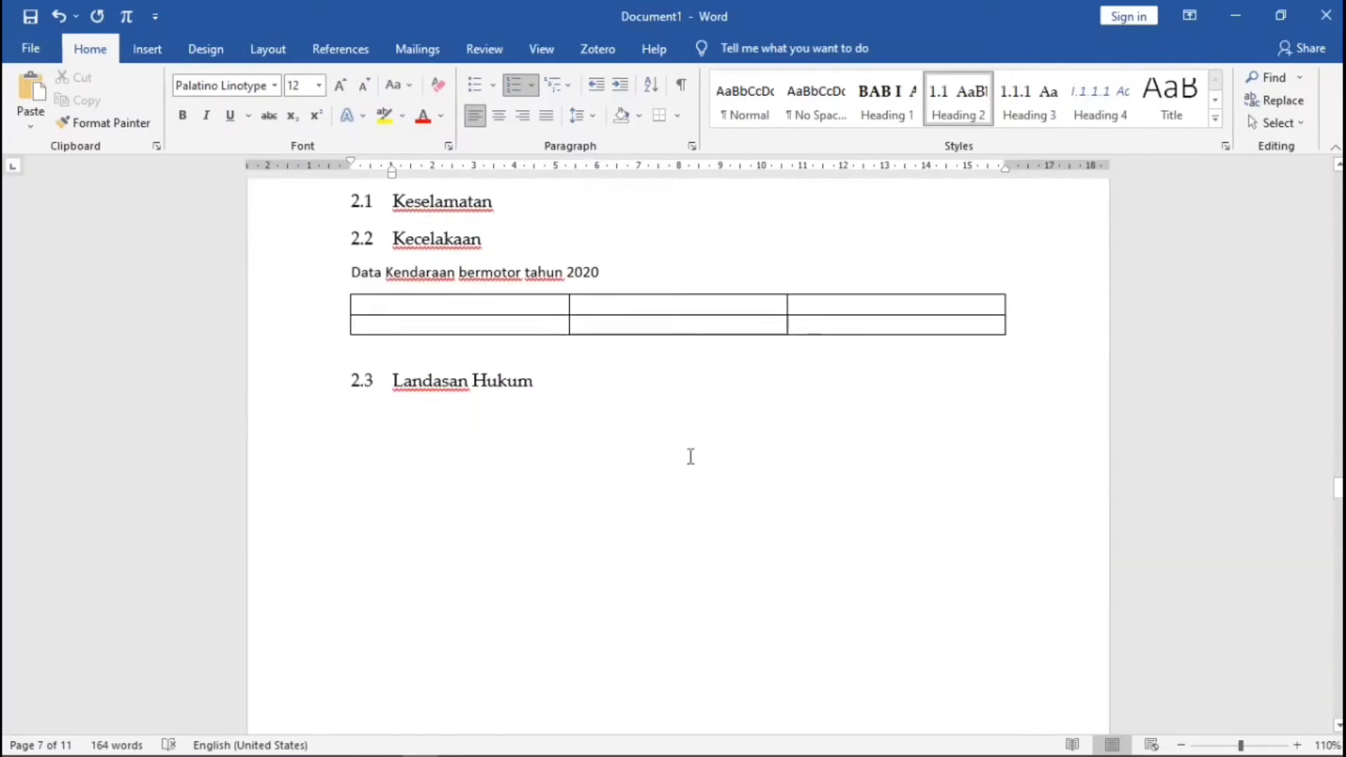
click(516, 442)
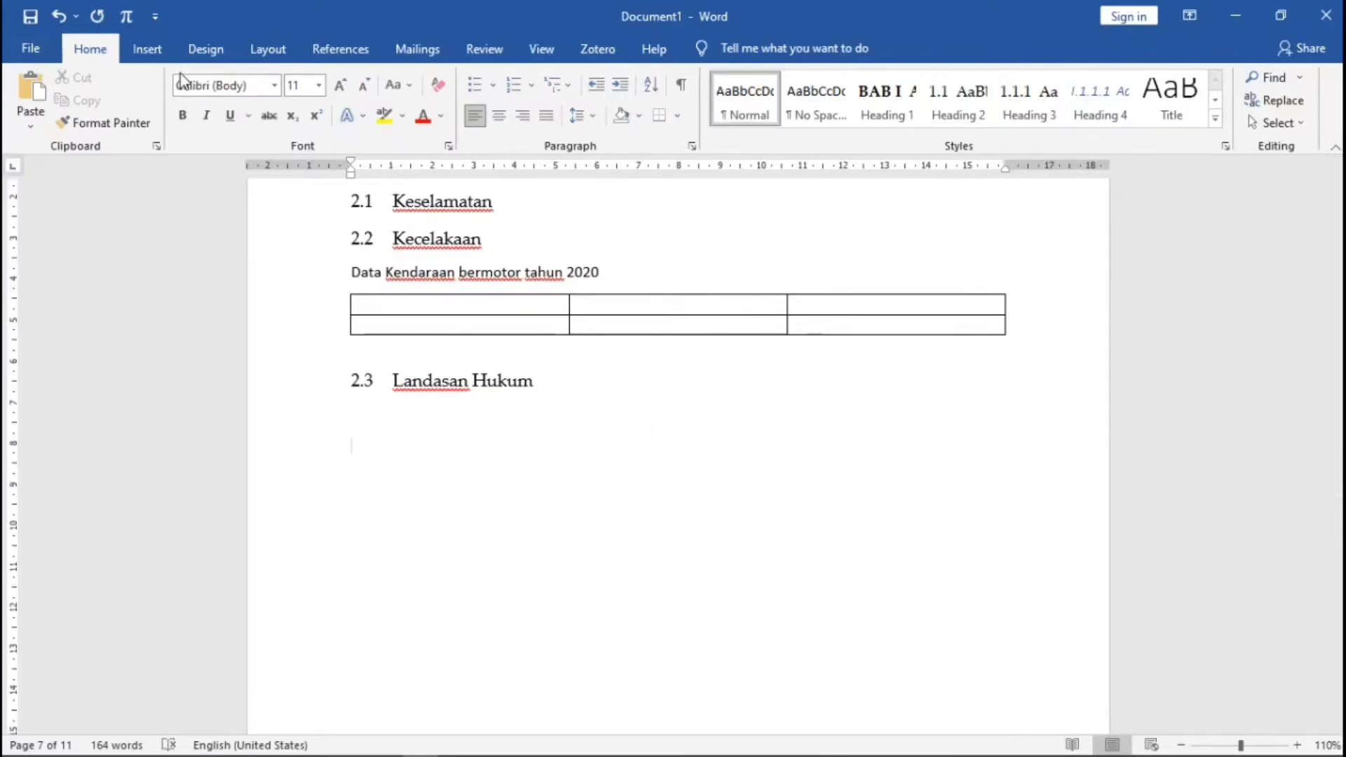
click(146, 52)
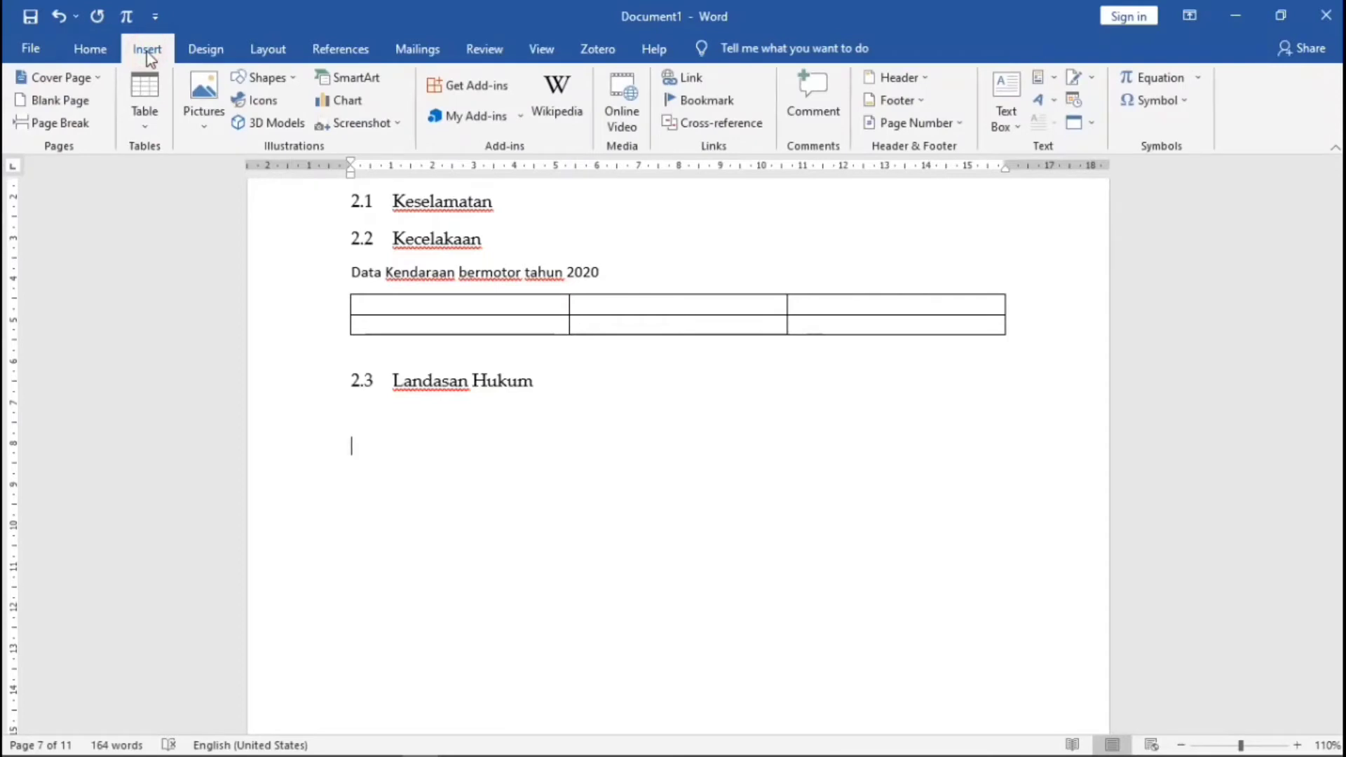
click(203, 126)
click(208, 165)
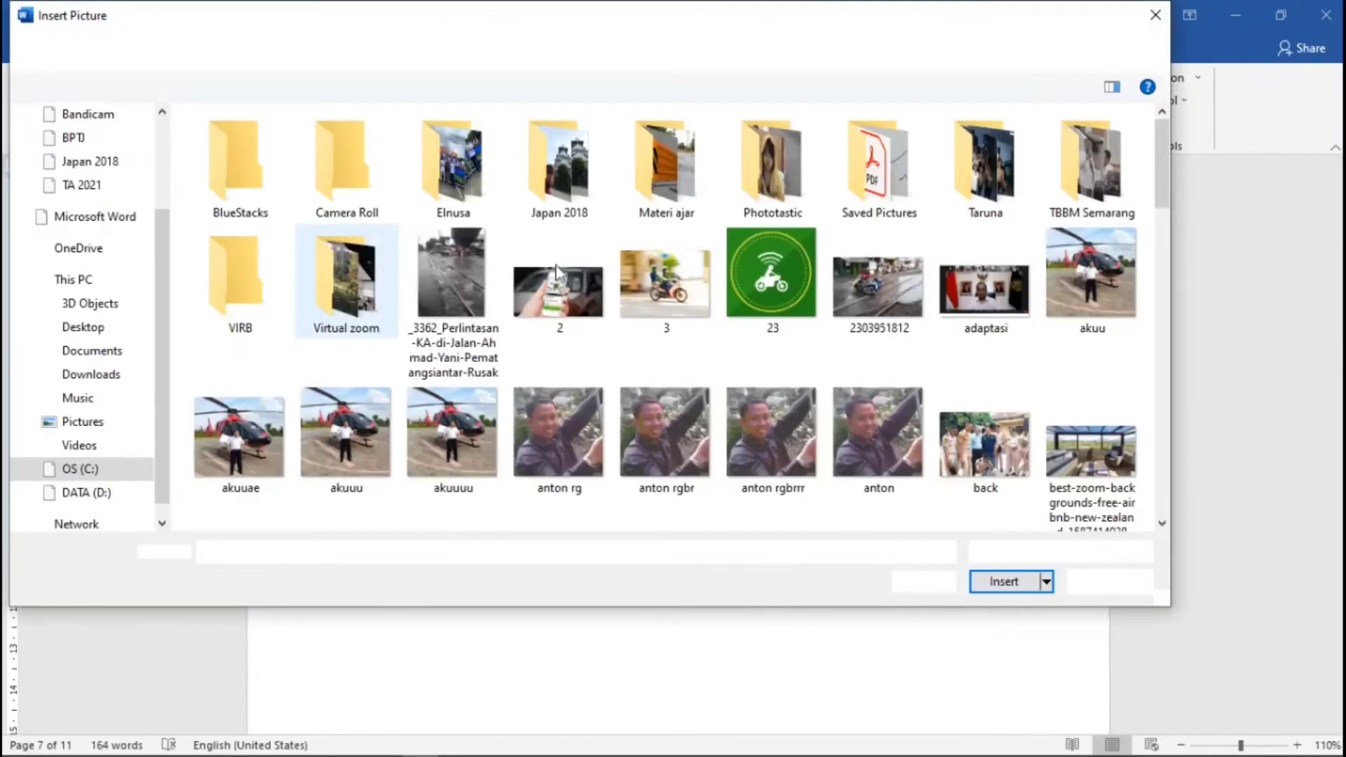
click(785, 292)
click(1004, 581)
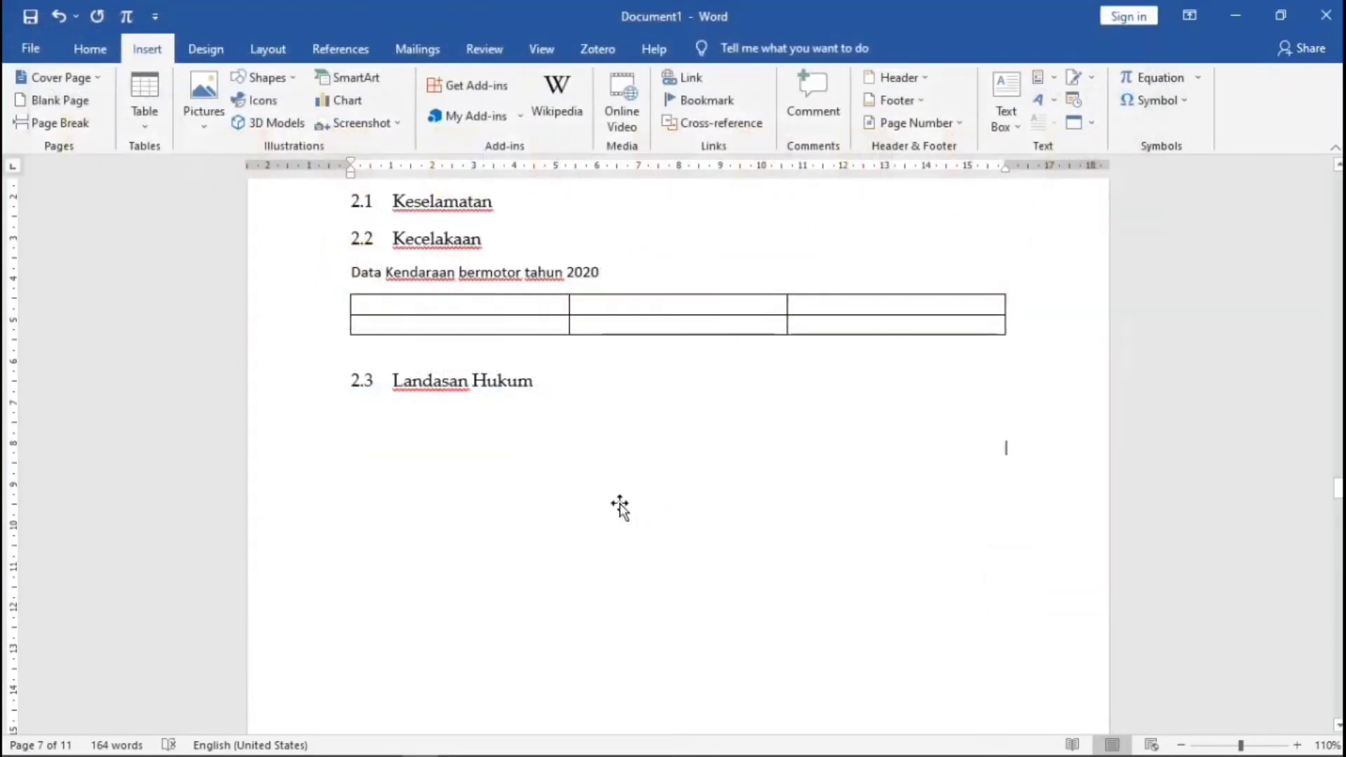
drag(351, 321, 725, 604)
drag(350, 320, 499, 540)
- Caption the picture 'Grafik Kecelakaan Tahun 2020' and centre the picture
click(496, 562)
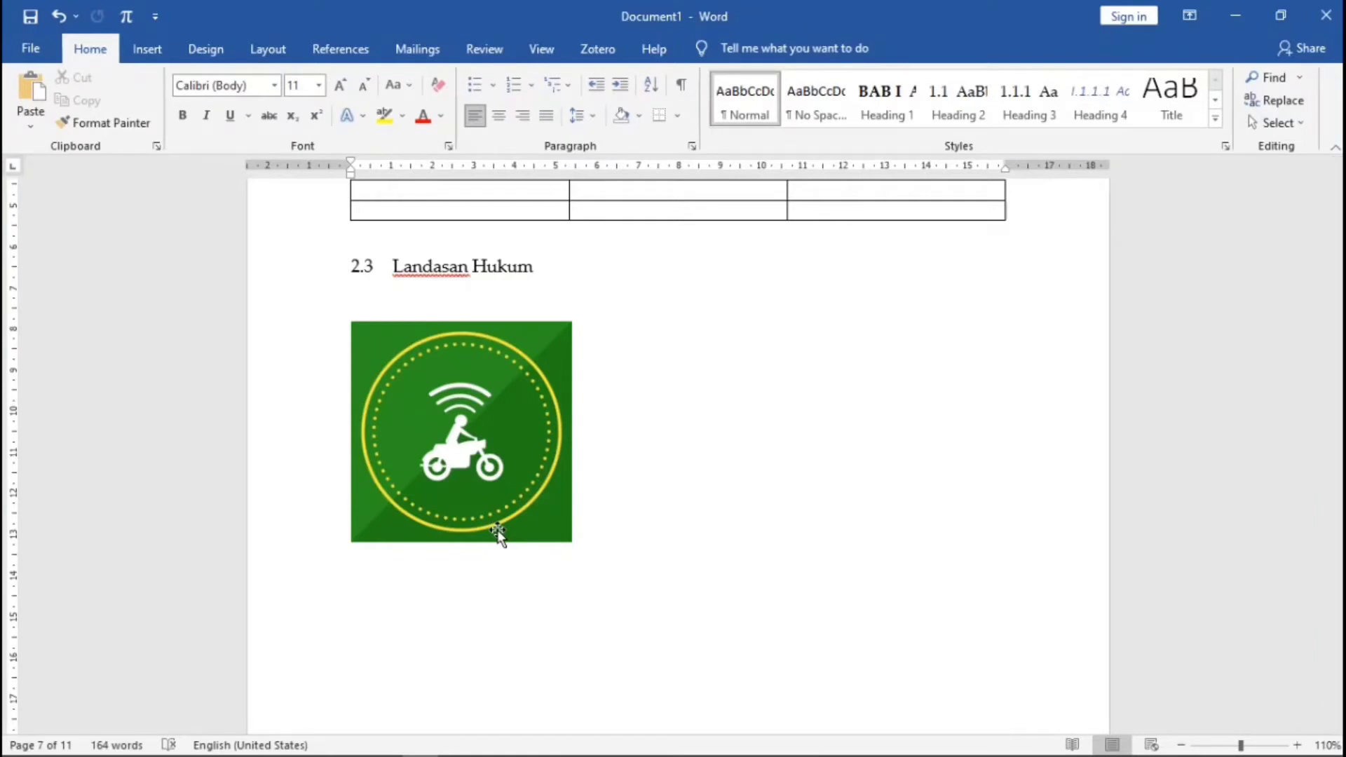
text(Grafik Kecelakaan Tahun 2020)
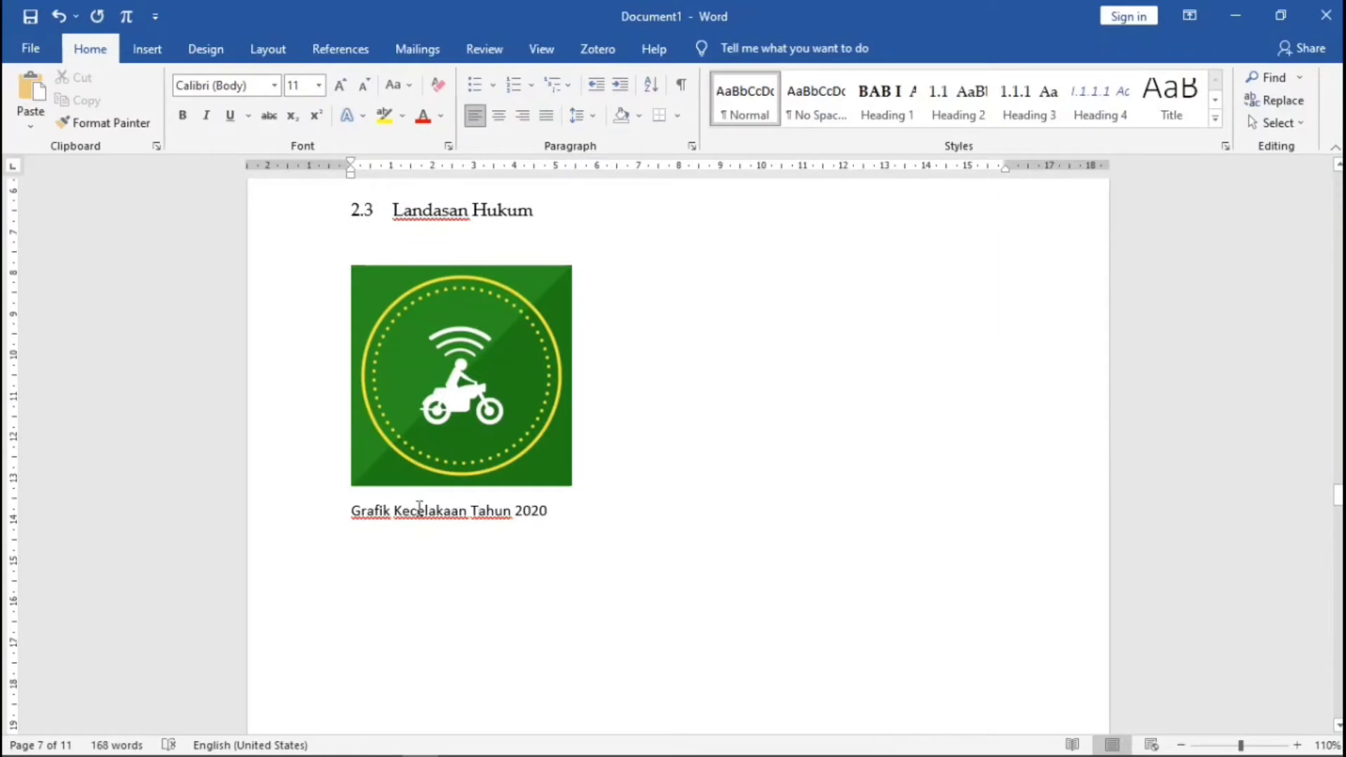
click(346, 517)
click(415, 402)
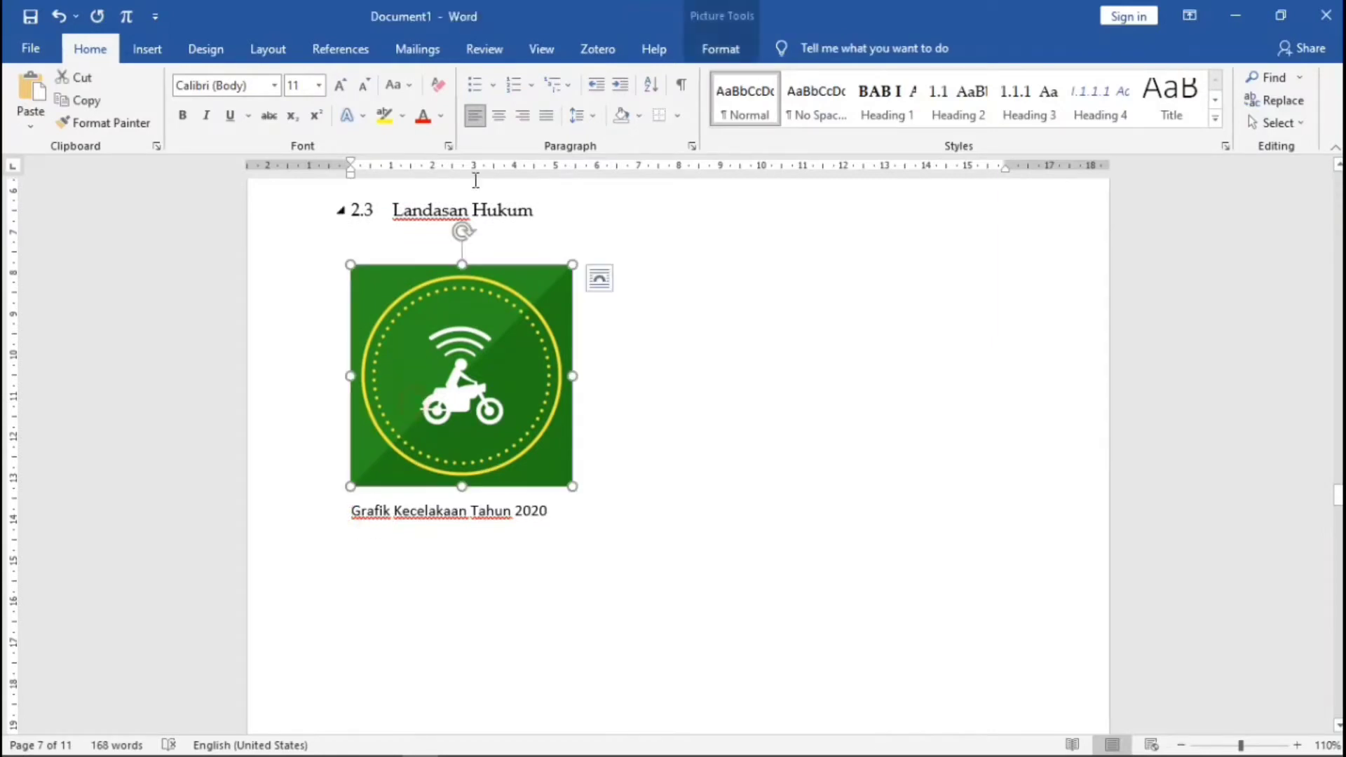
click(498, 116)
click(347, 509)
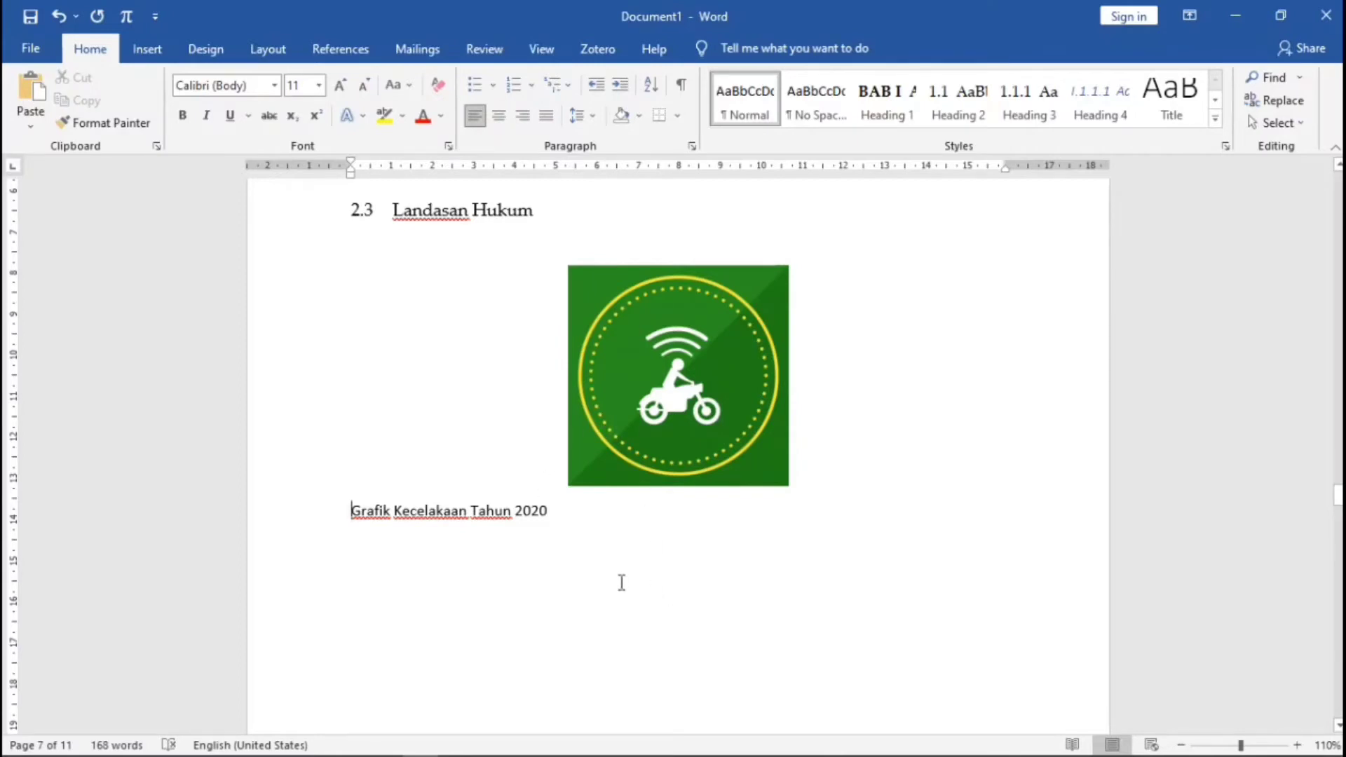
- Add empty lines below the 3.1 Bagan Alir heading
scroll(621, 582, up, 8)
scroll(621, 582, down, 5)
scroll(629, 603, up, 9)
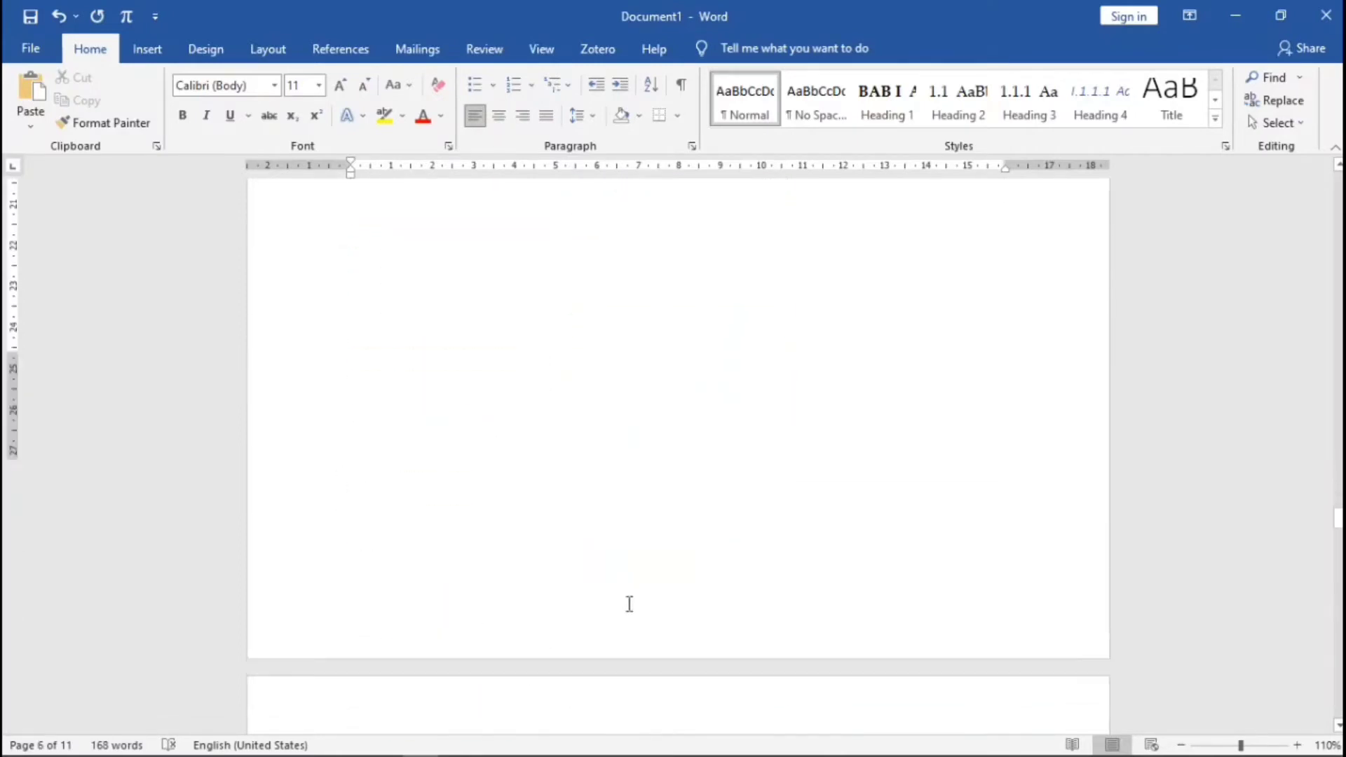
scroll(629, 604, down, 15)
scroll(532, 448, up, 5)
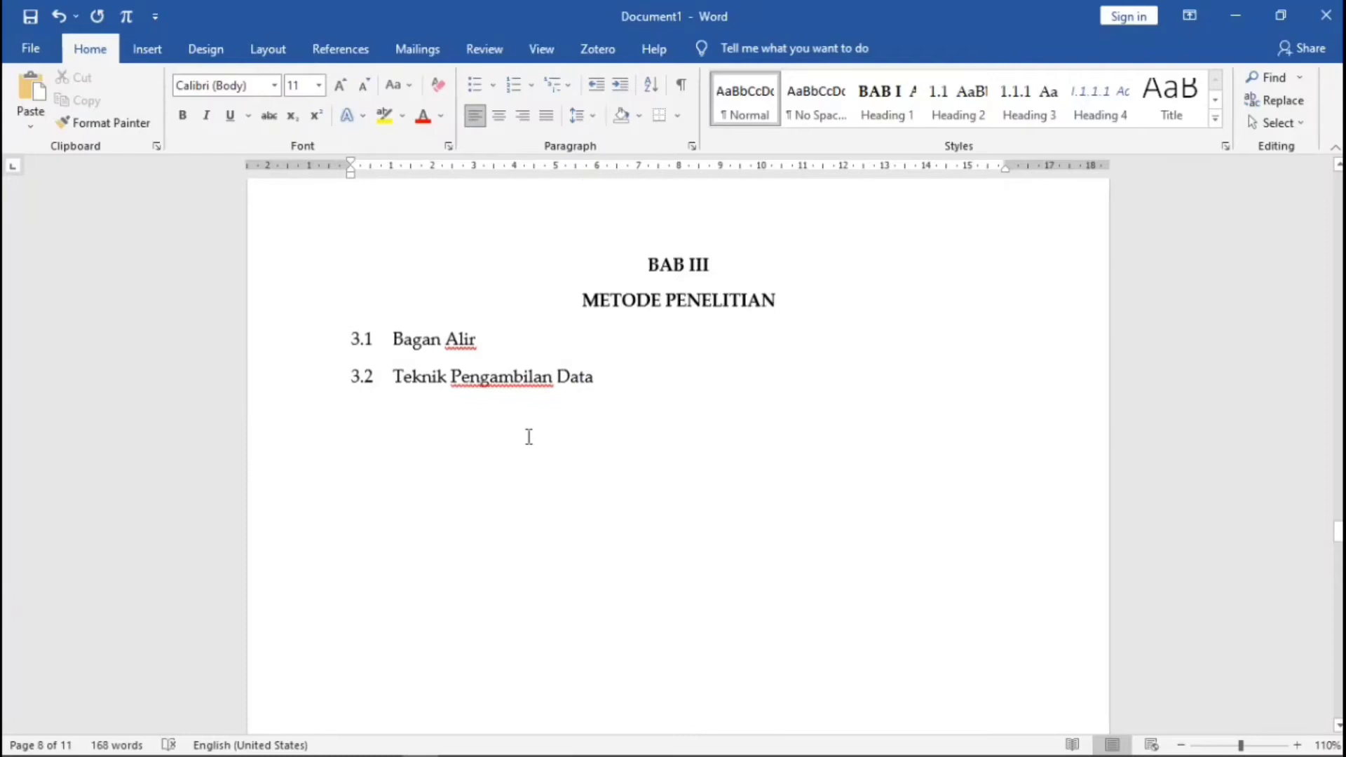
click(516, 367)
key(Return)
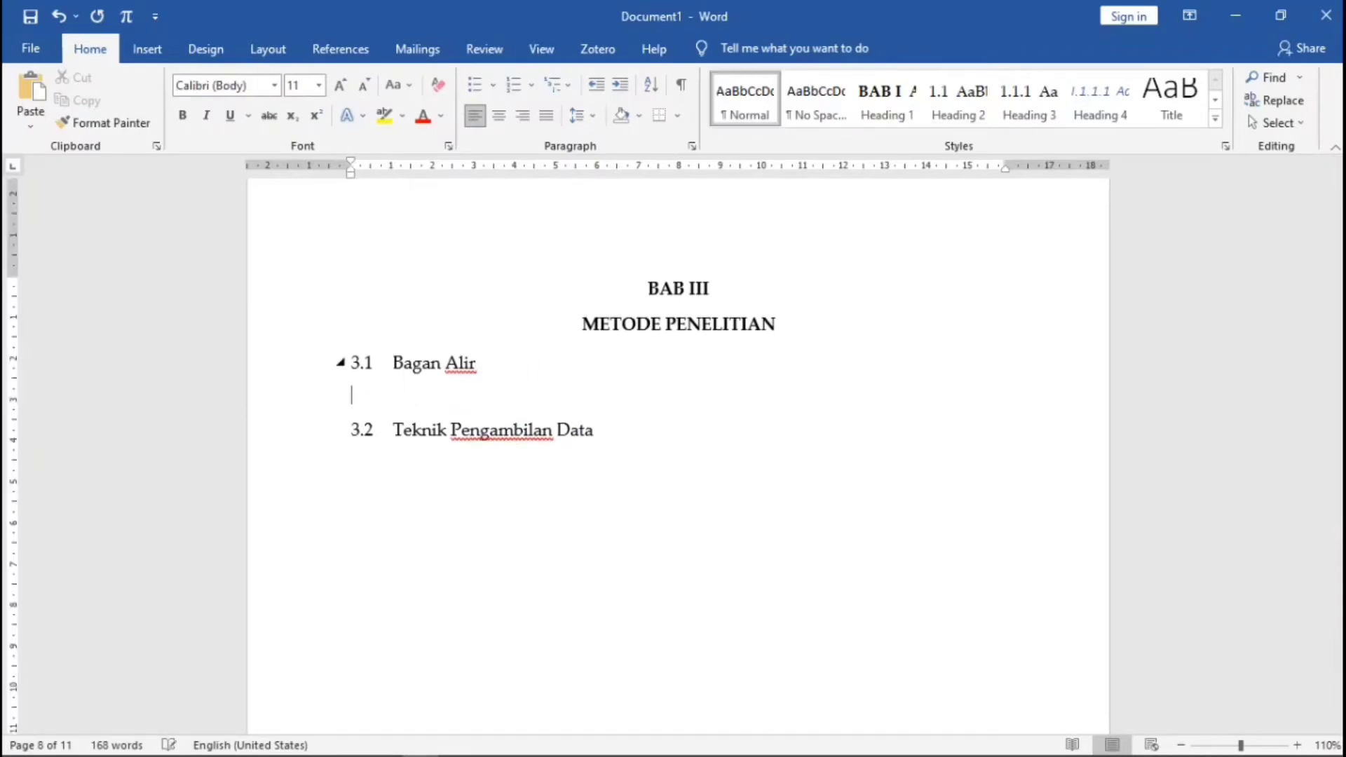
key(Return)
key(Return)
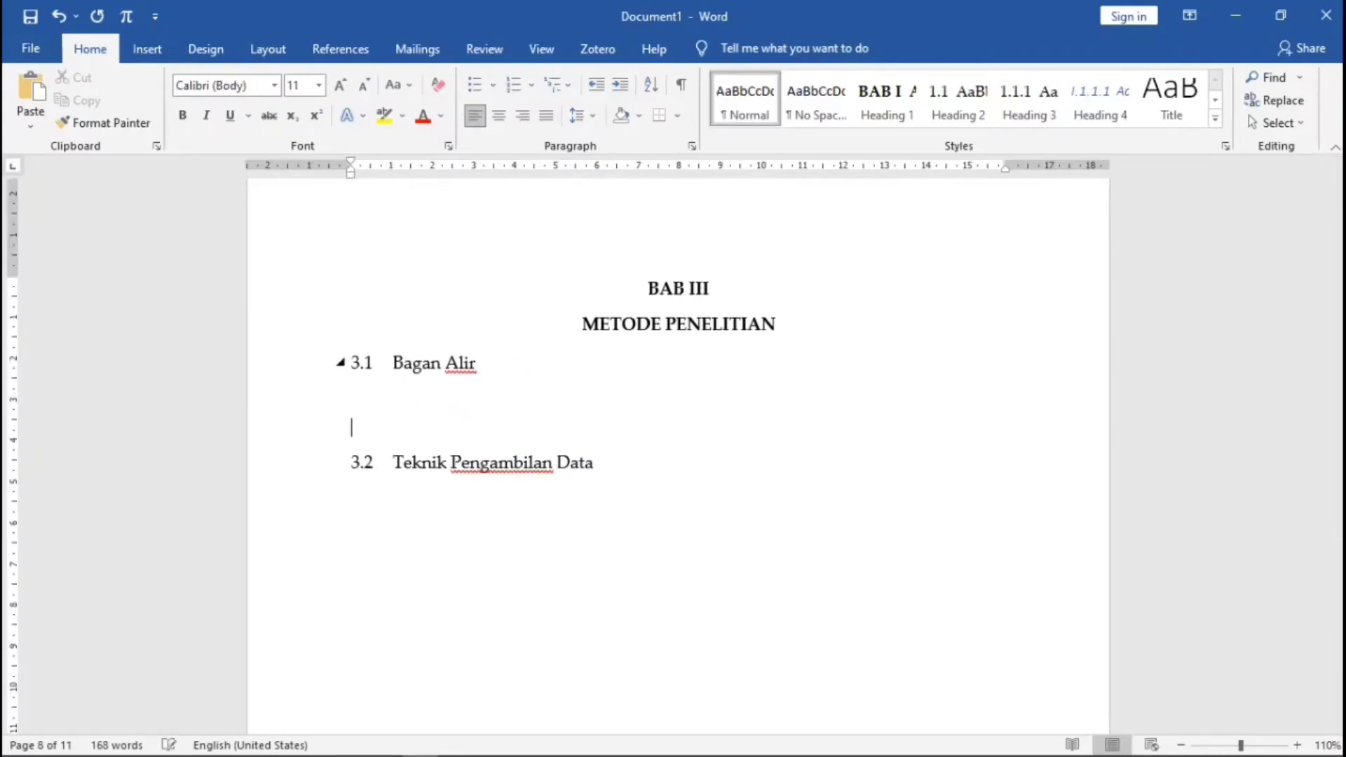
click(387, 422)
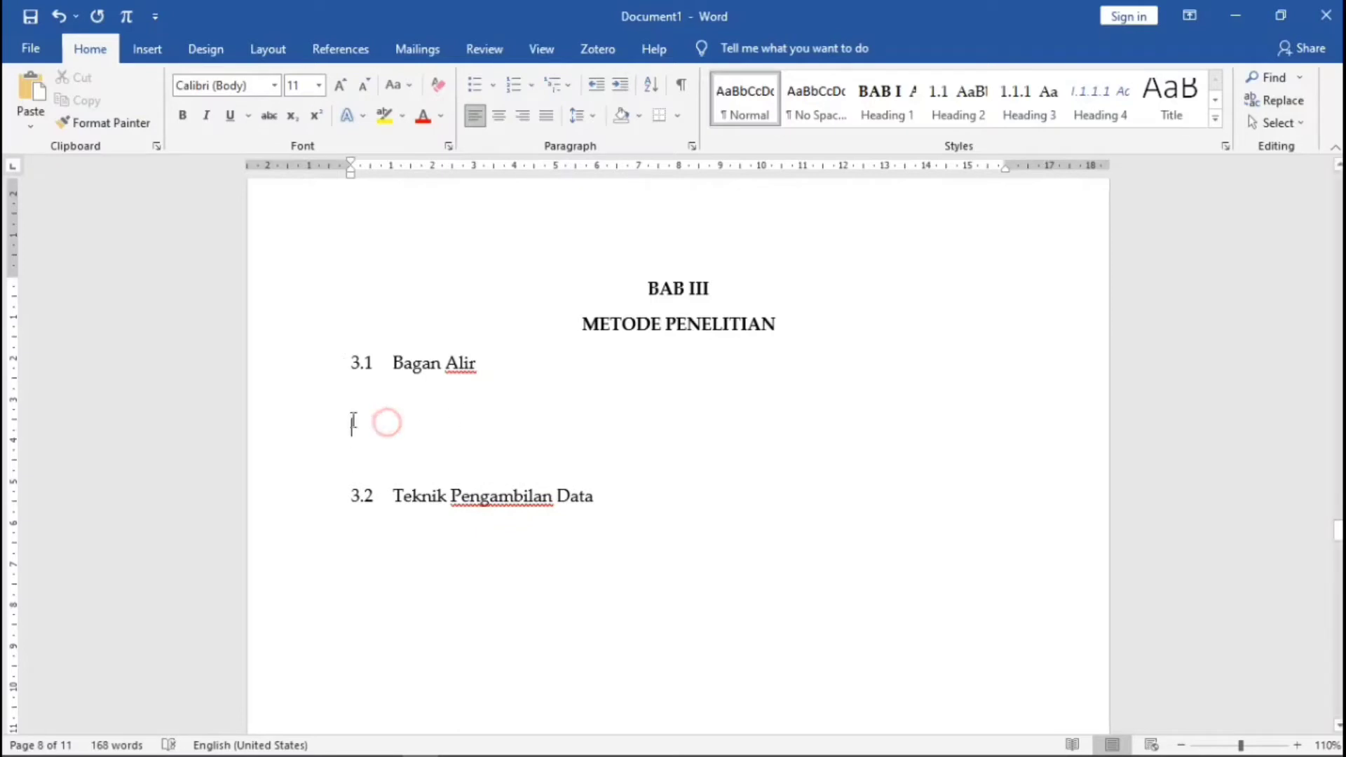
- Draw a rectangle below Bagan Alir and type 'Bagan alir' on the line beneath it
click(145, 51)
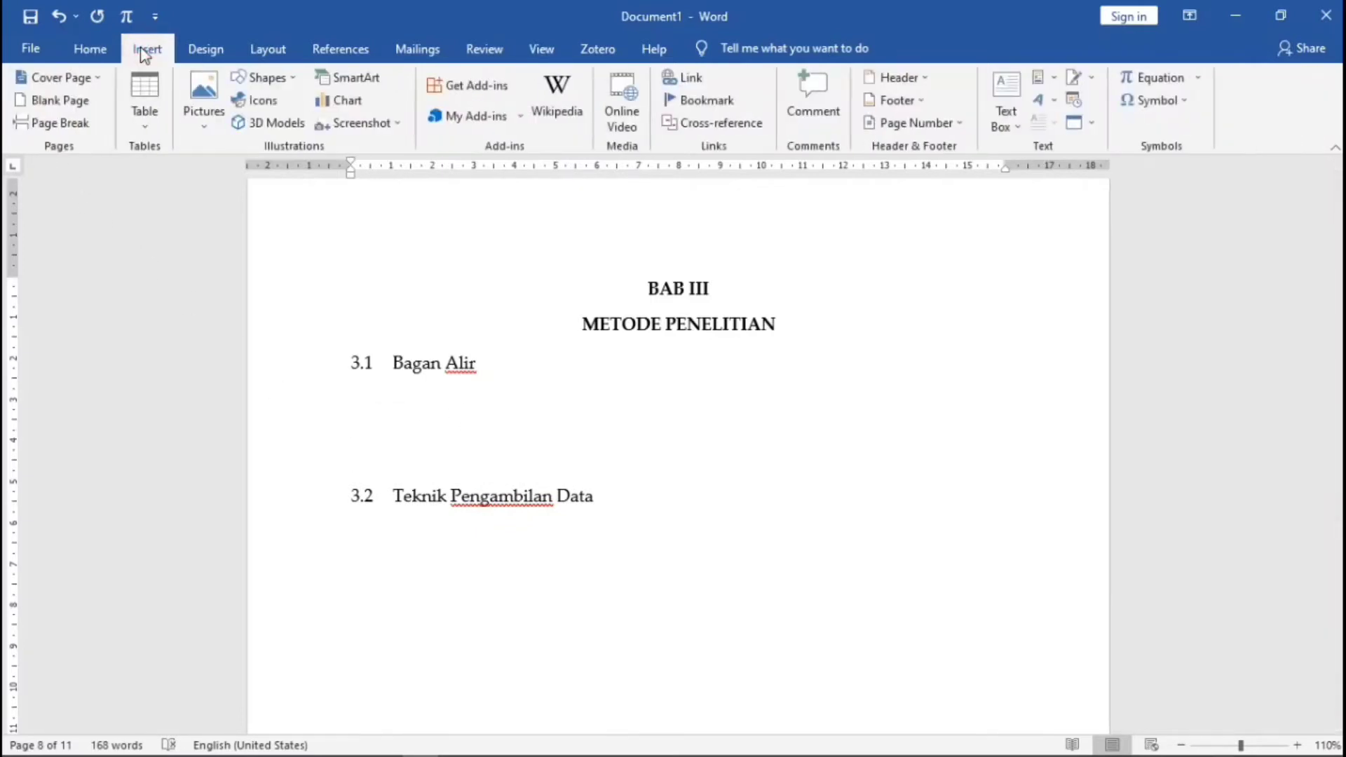
click(289, 77)
click(338, 122)
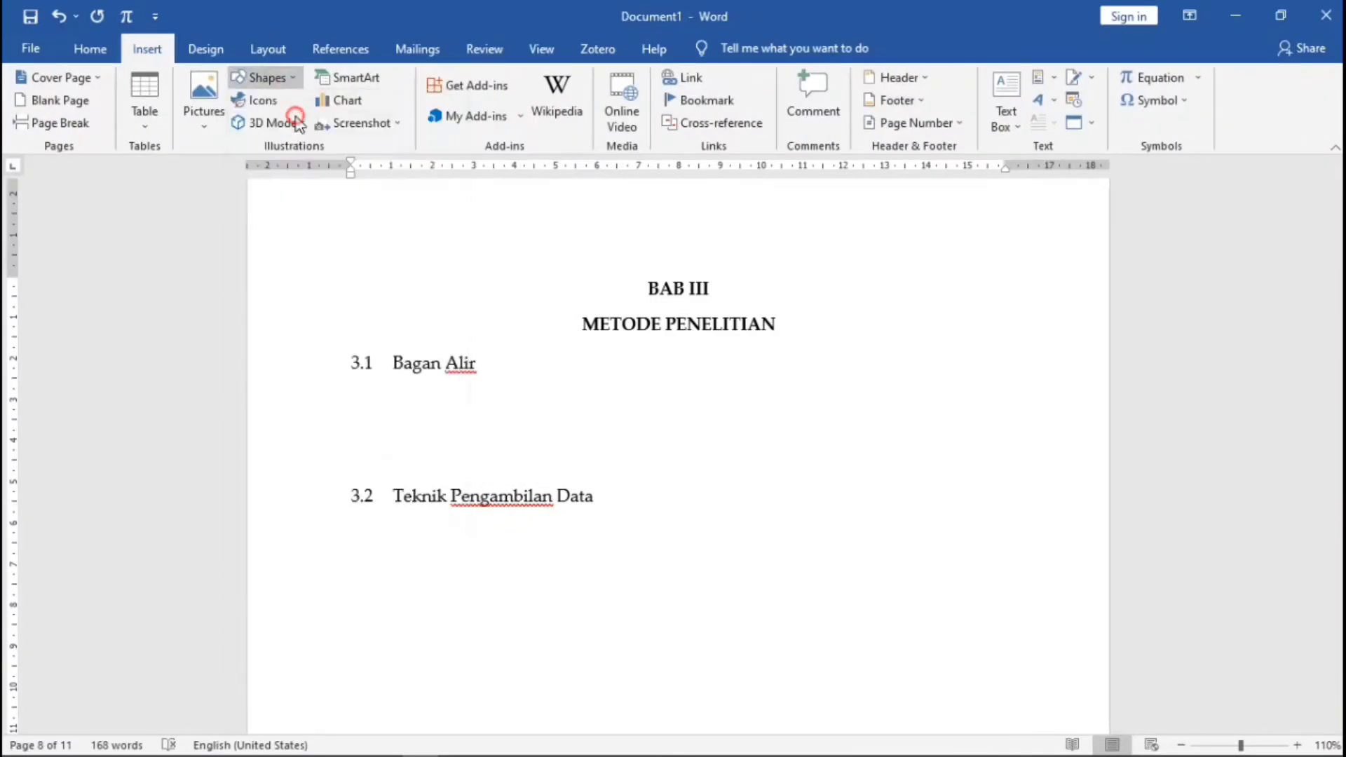
drag(362, 393, 769, 428)
click(674, 452)
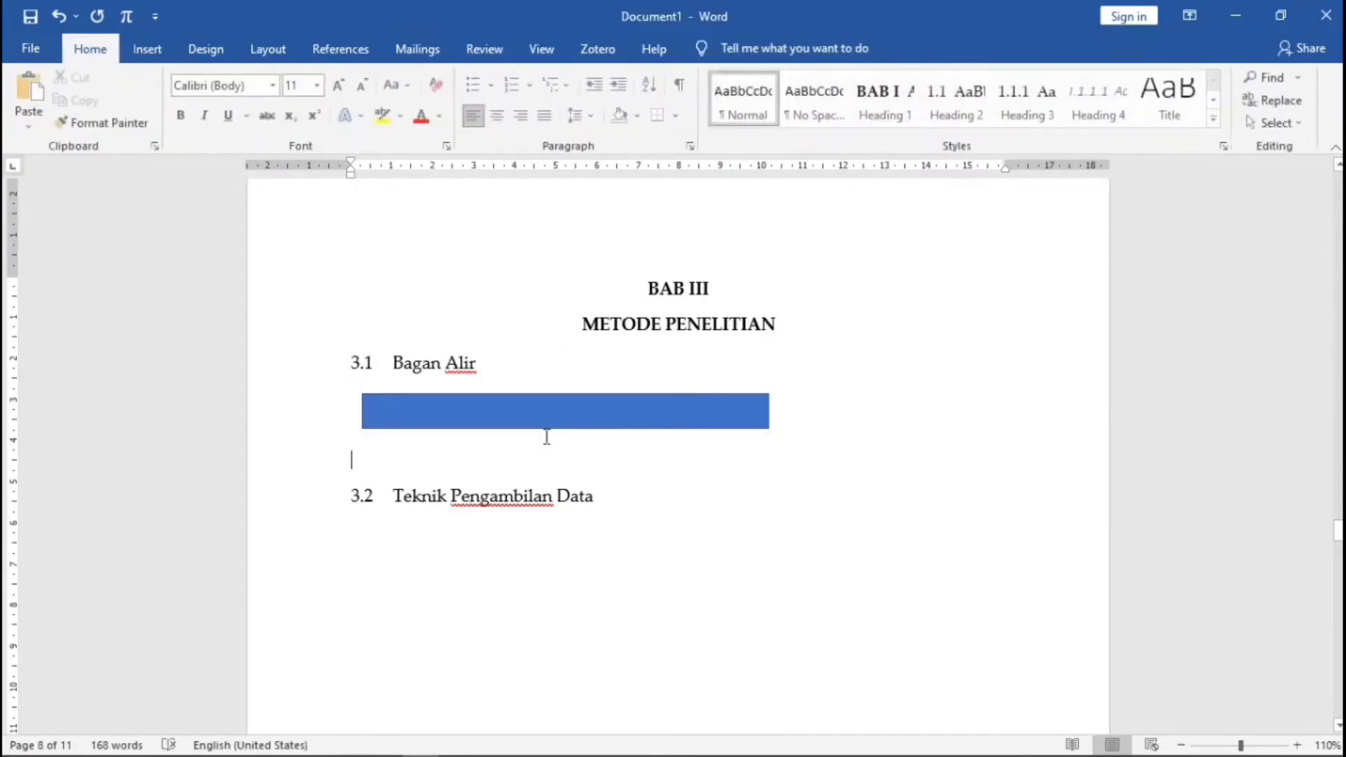
text(Baga)
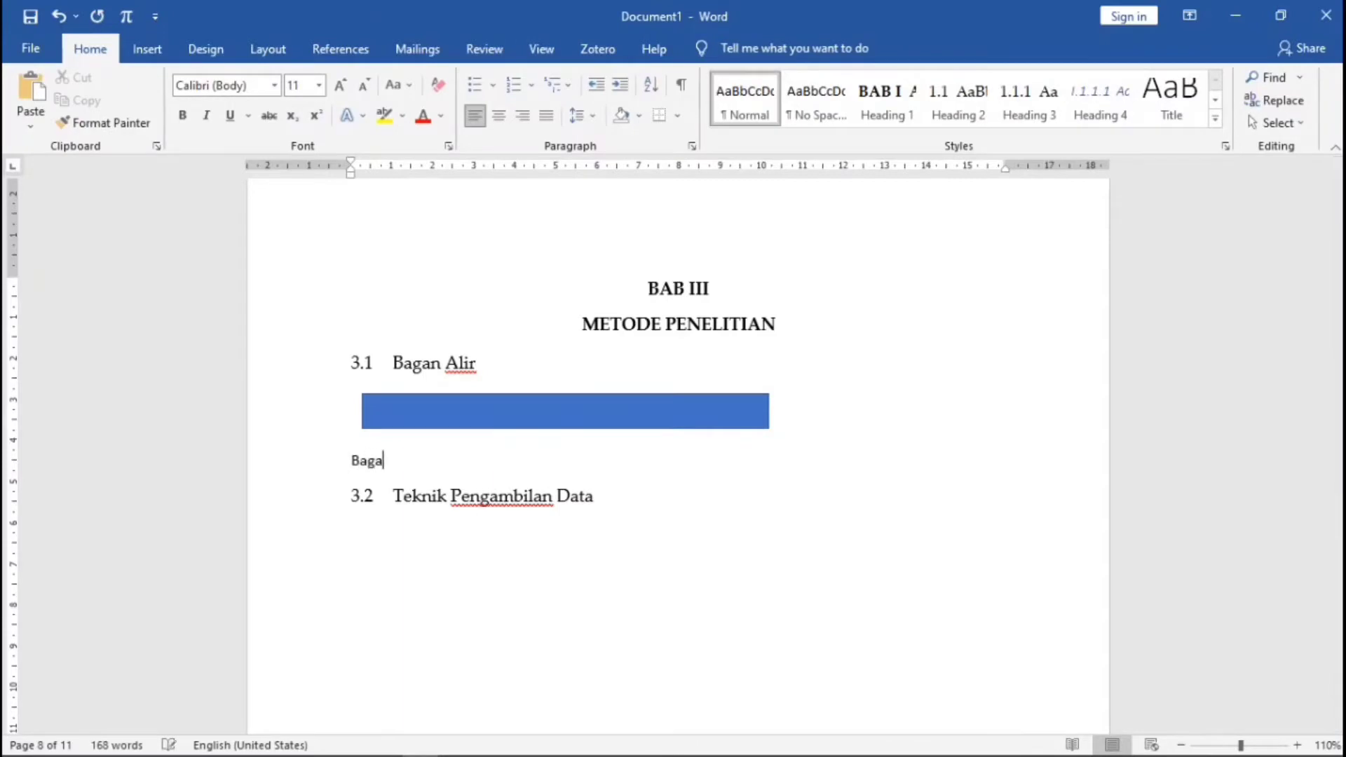
text(n alir)
scroll(633, 421, up, 10)
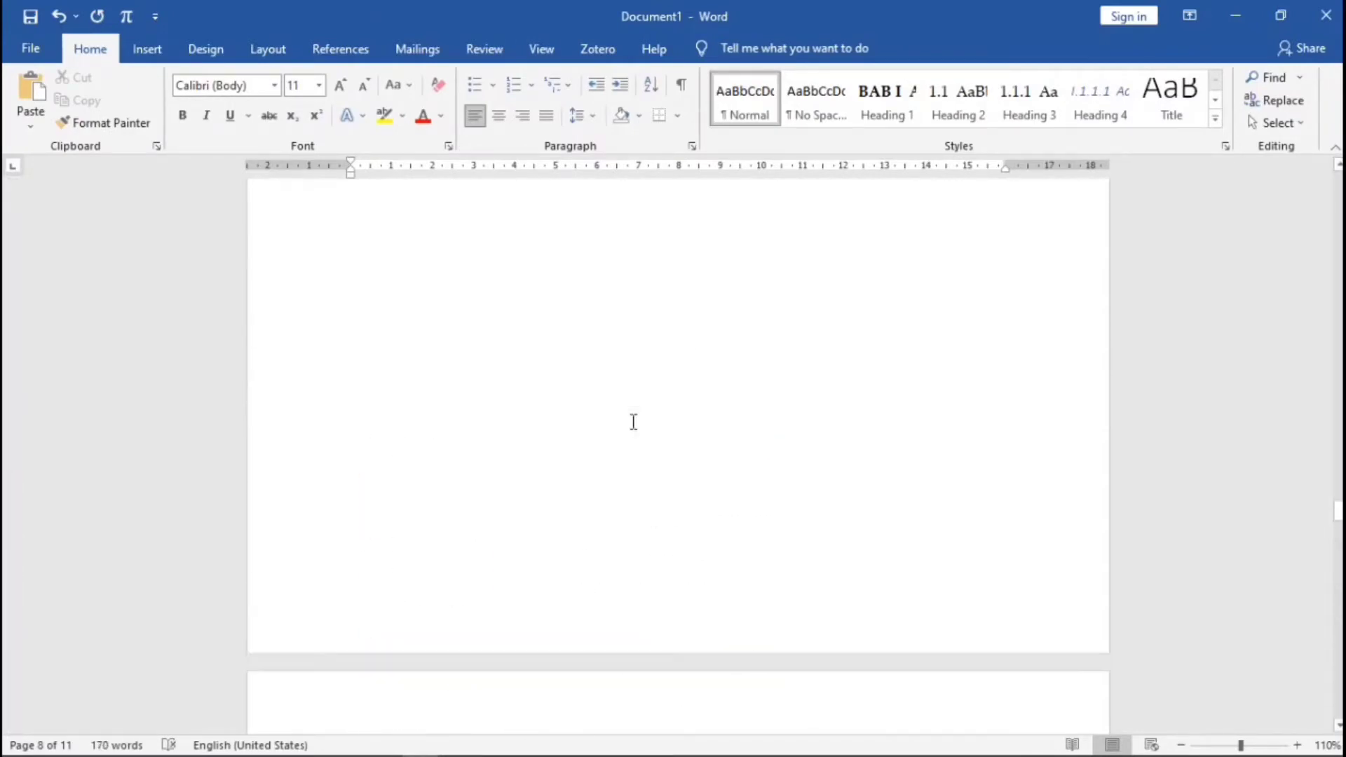
- Add a numbered caption with new label 'Tabel 1.' before 'Data Kecelakaan Tahun 2020'
scroll(633, 420, up, 10)
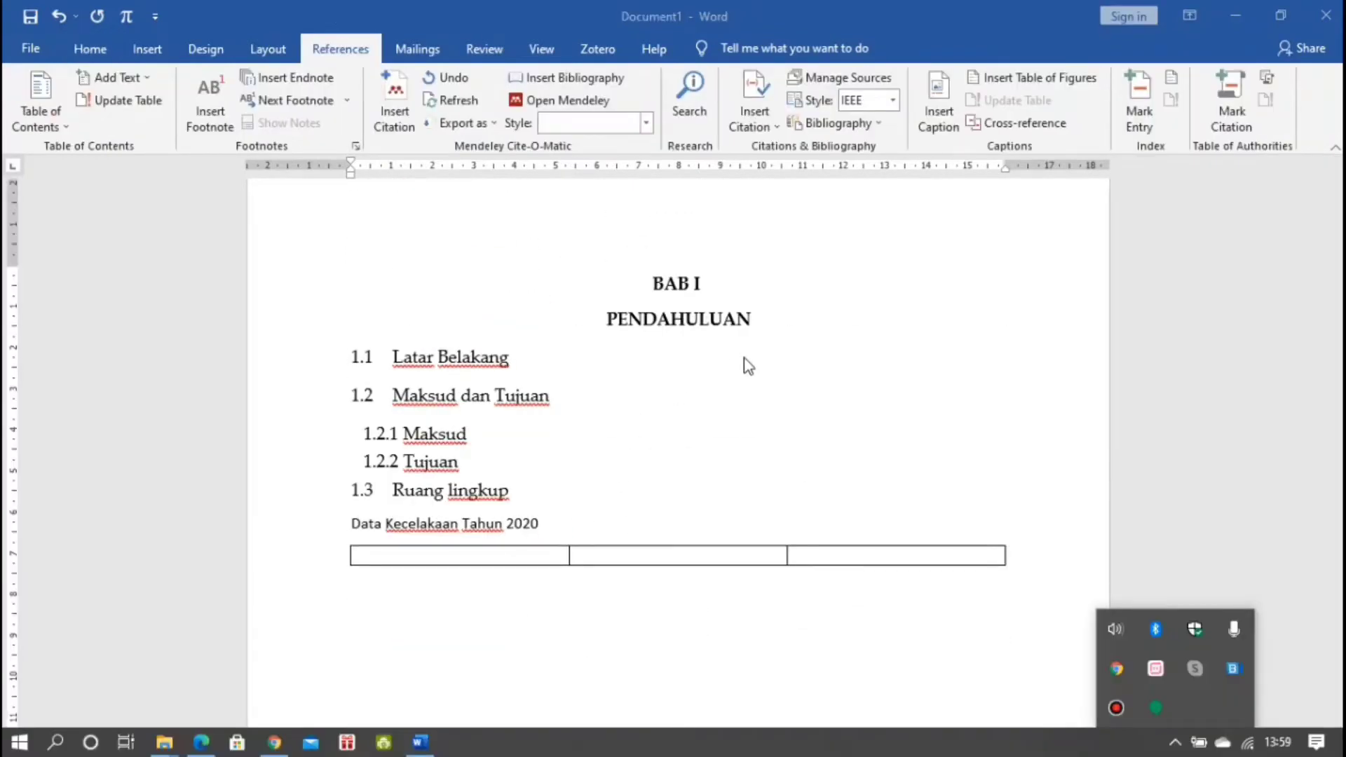
click(938, 102)
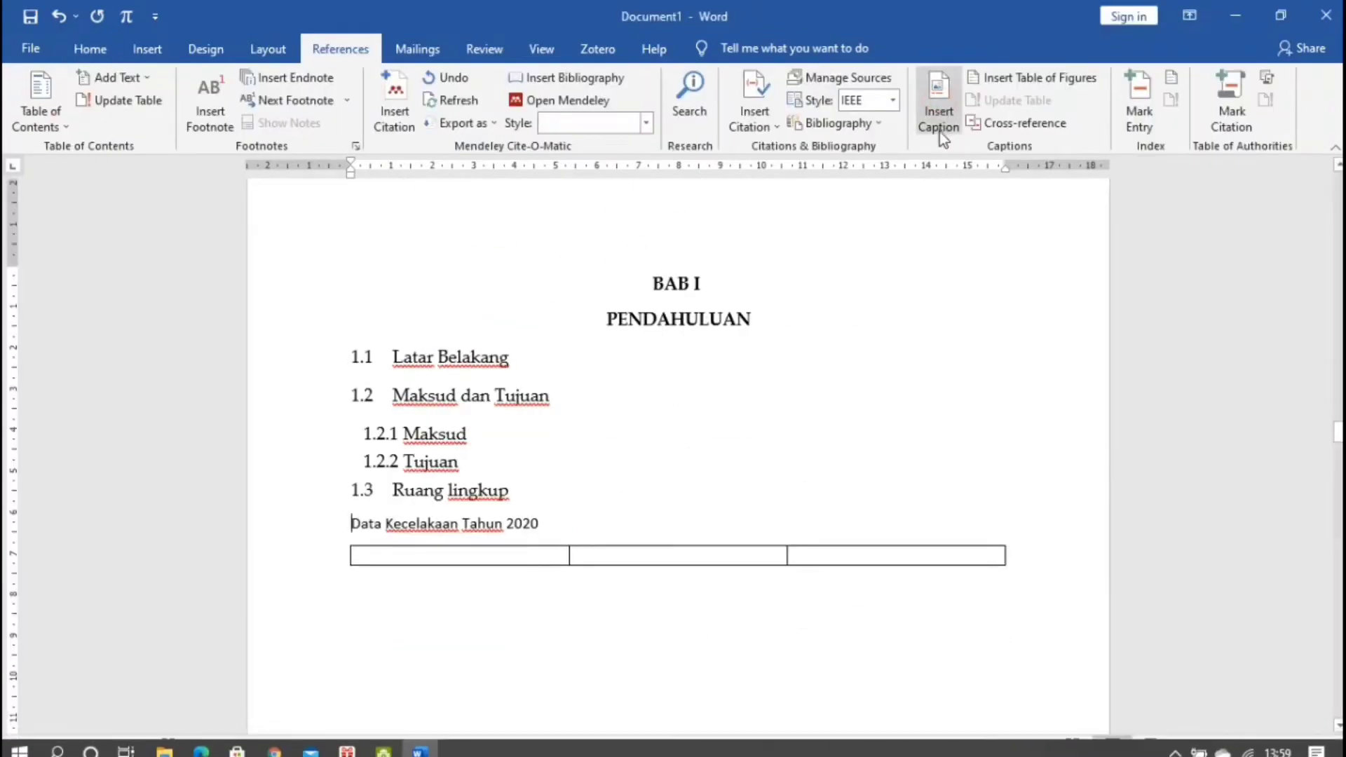
click(941, 105)
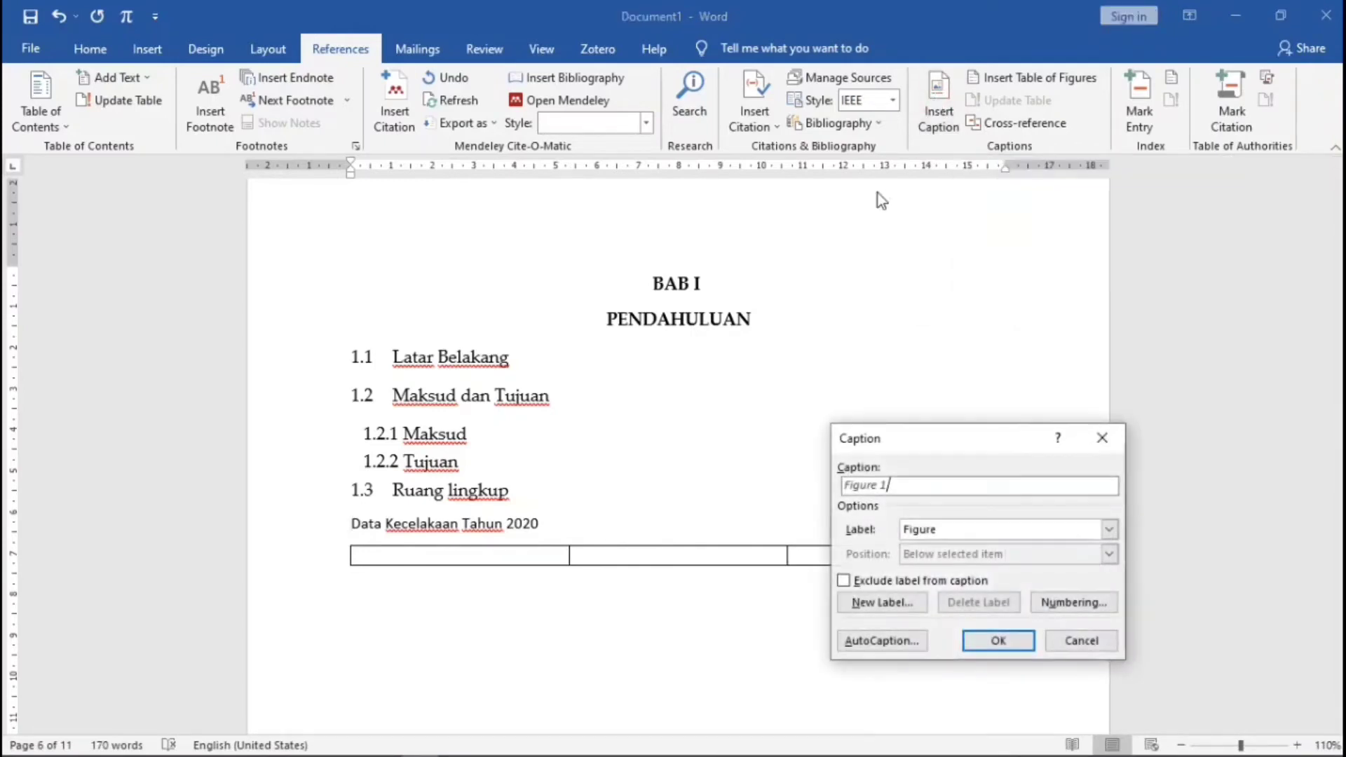
click(1108, 533)
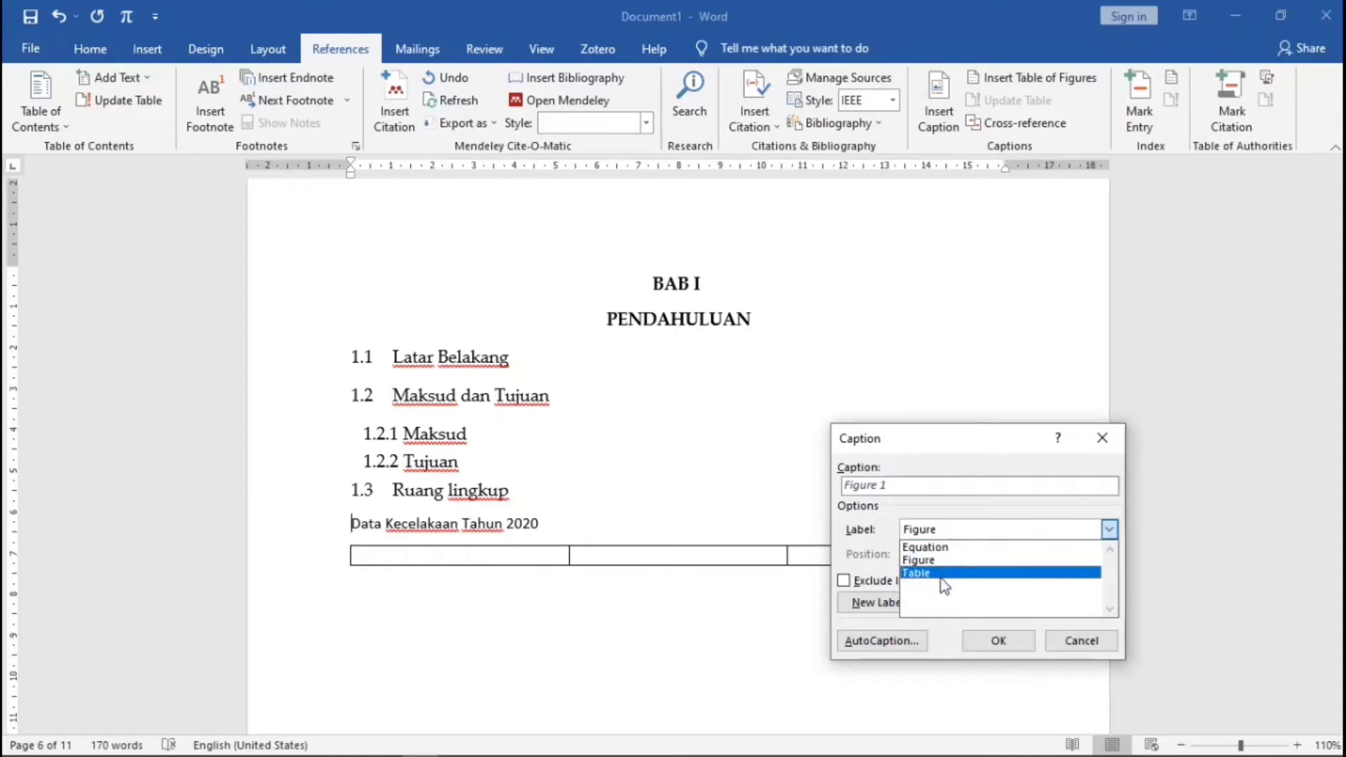
click(874, 513)
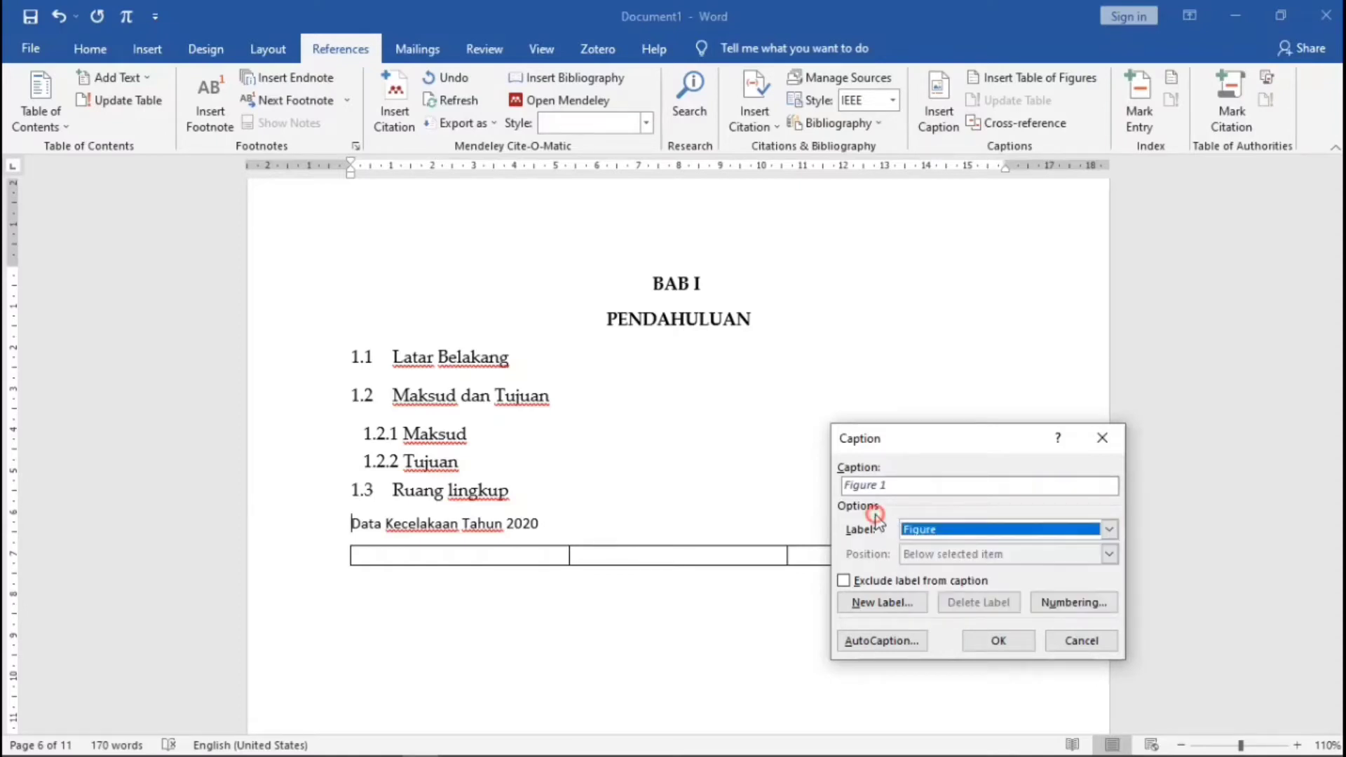
click(882, 604)
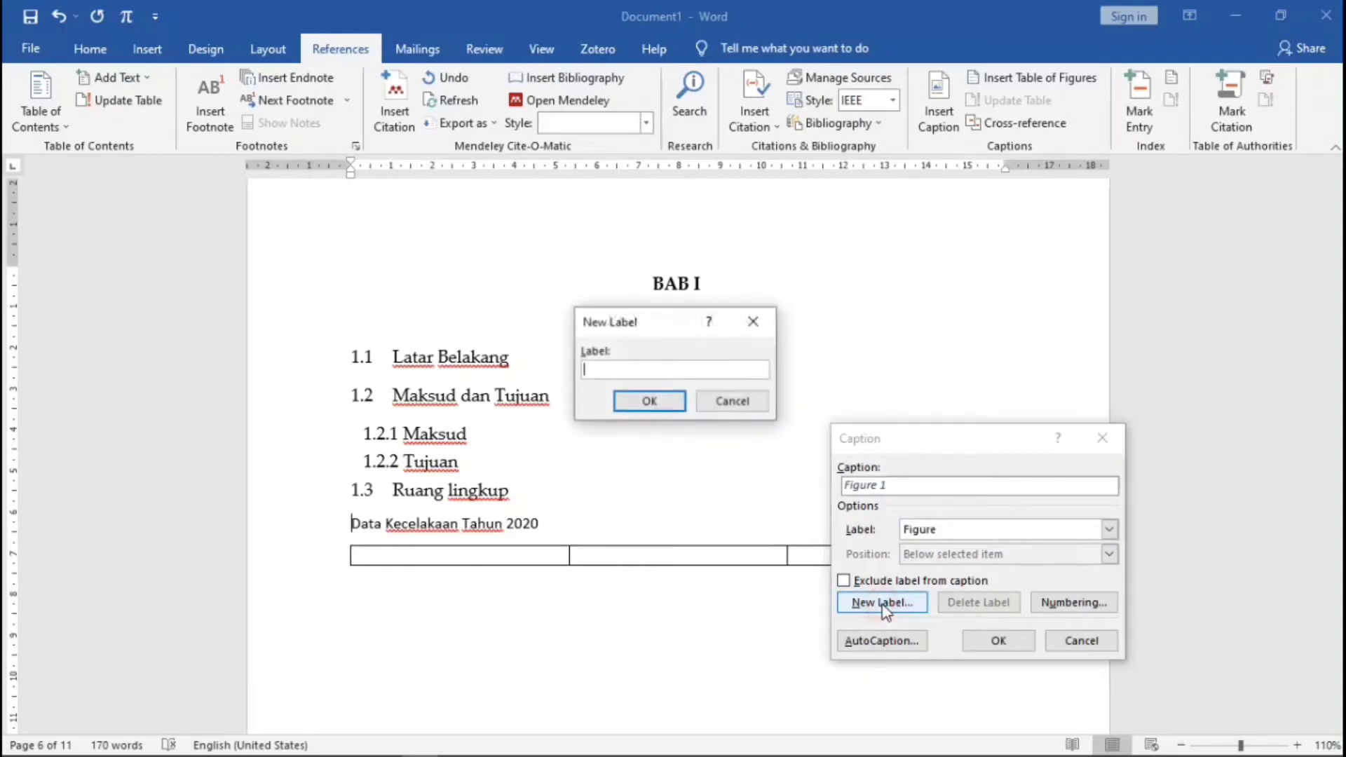
text(Tabel 1.)
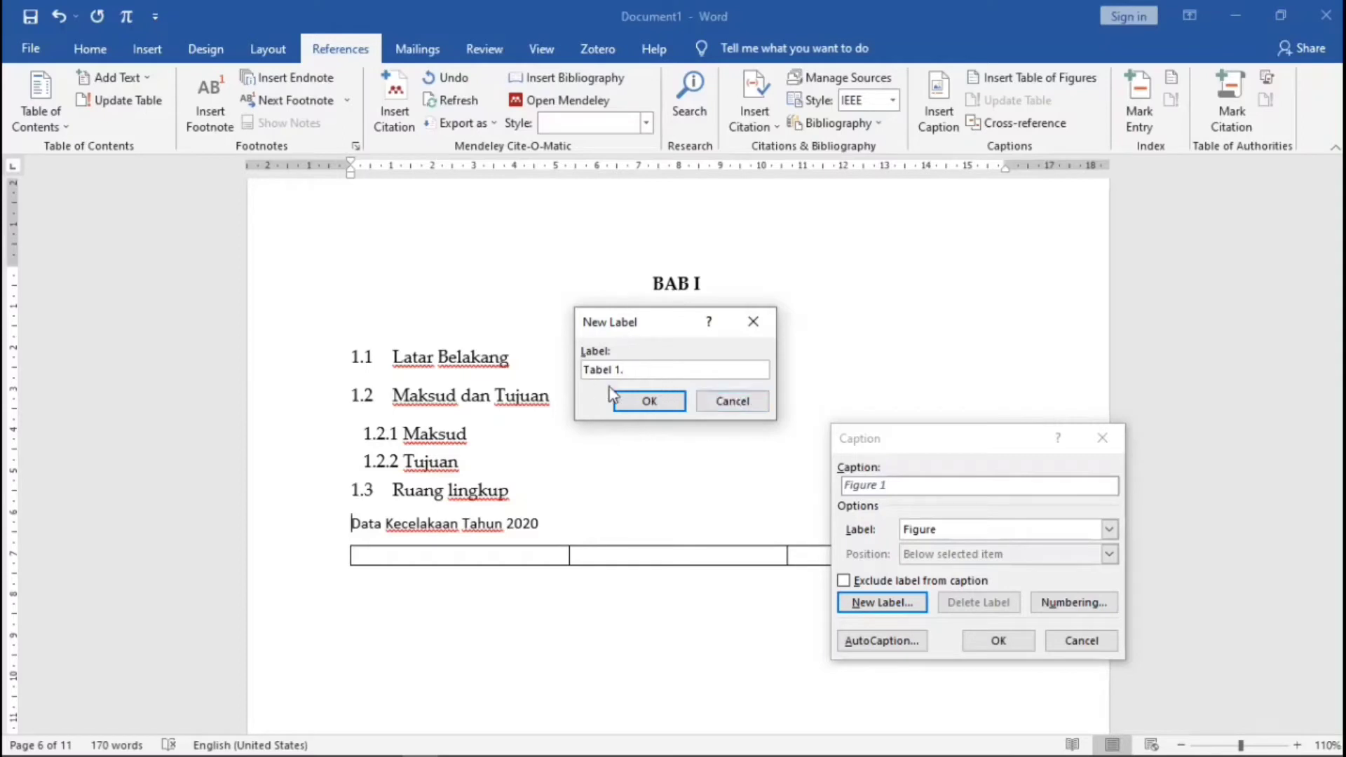
click(653, 401)
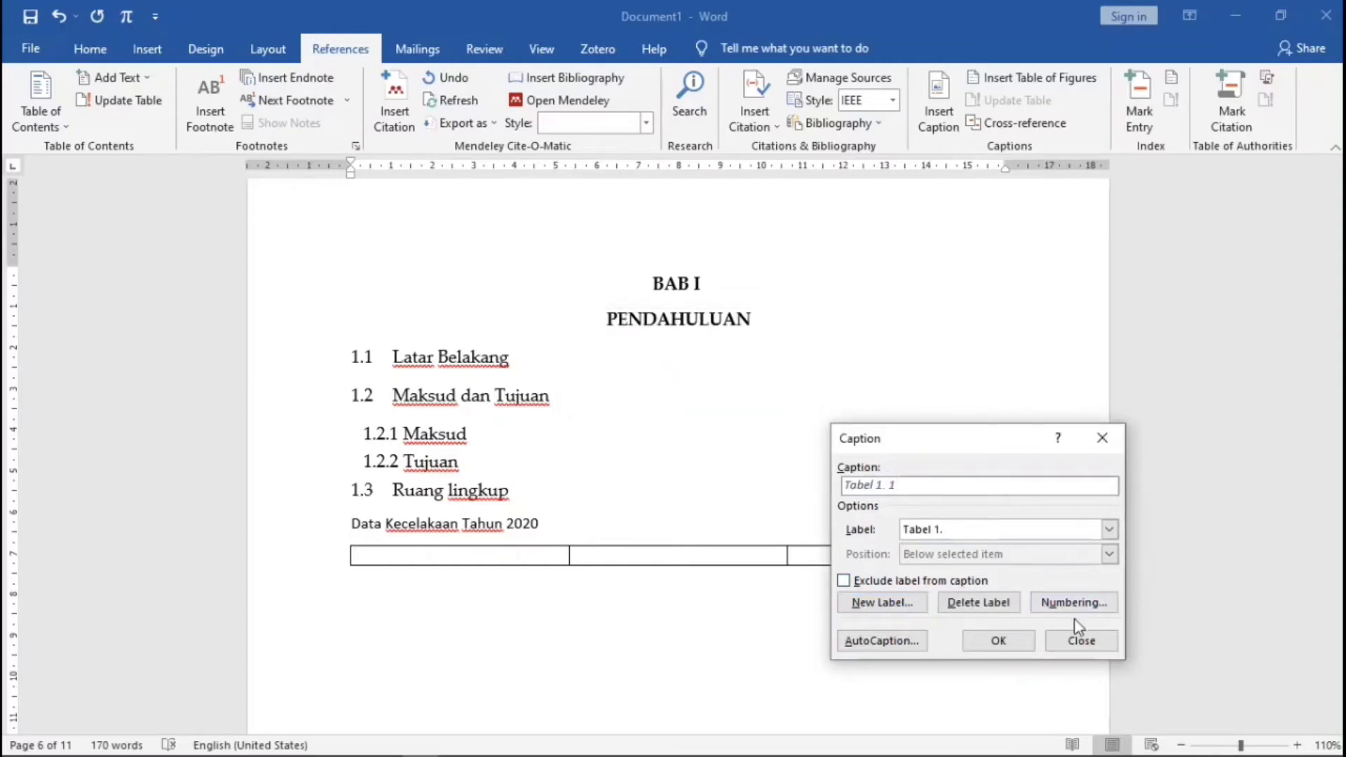
click(1000, 641)
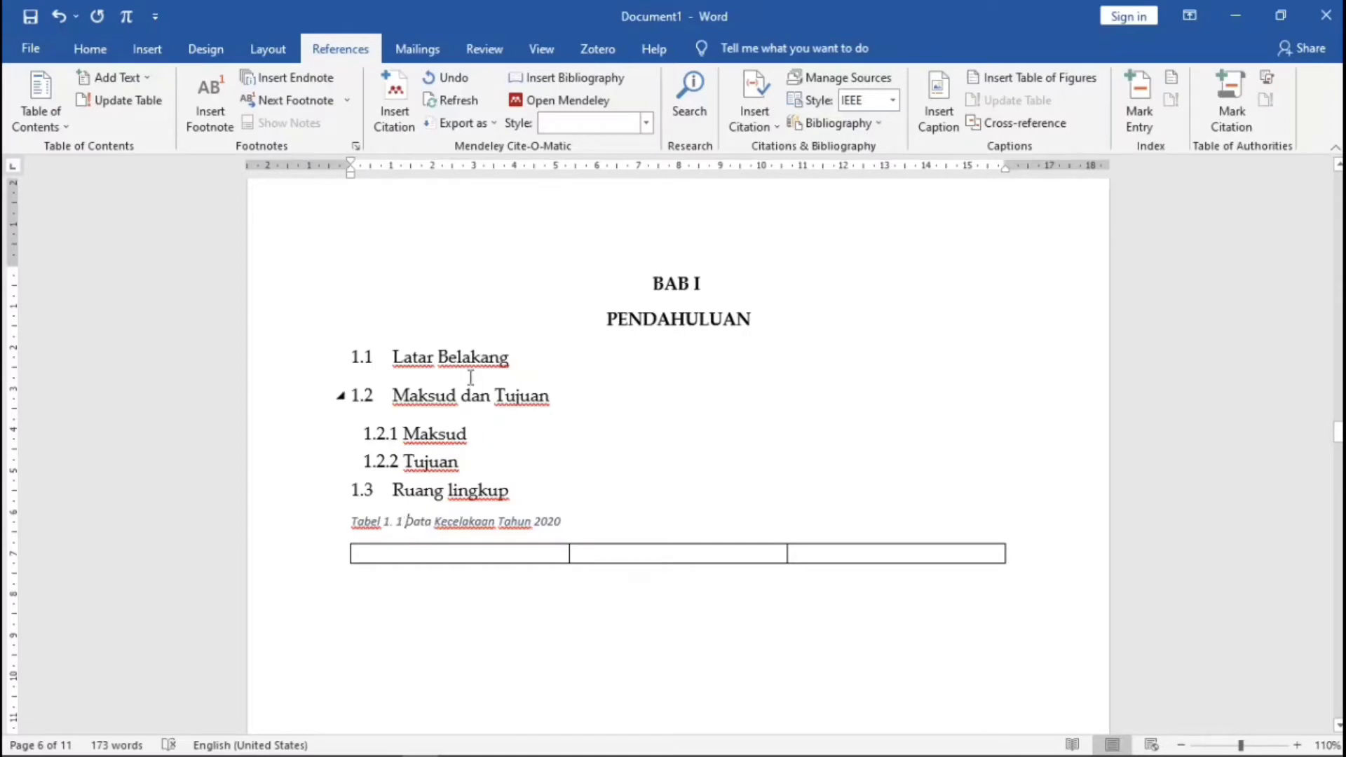
- Modify the Caption style to Palatino Linotype 11 pt, non-italic, Automatic colour, centred
click(91, 49)
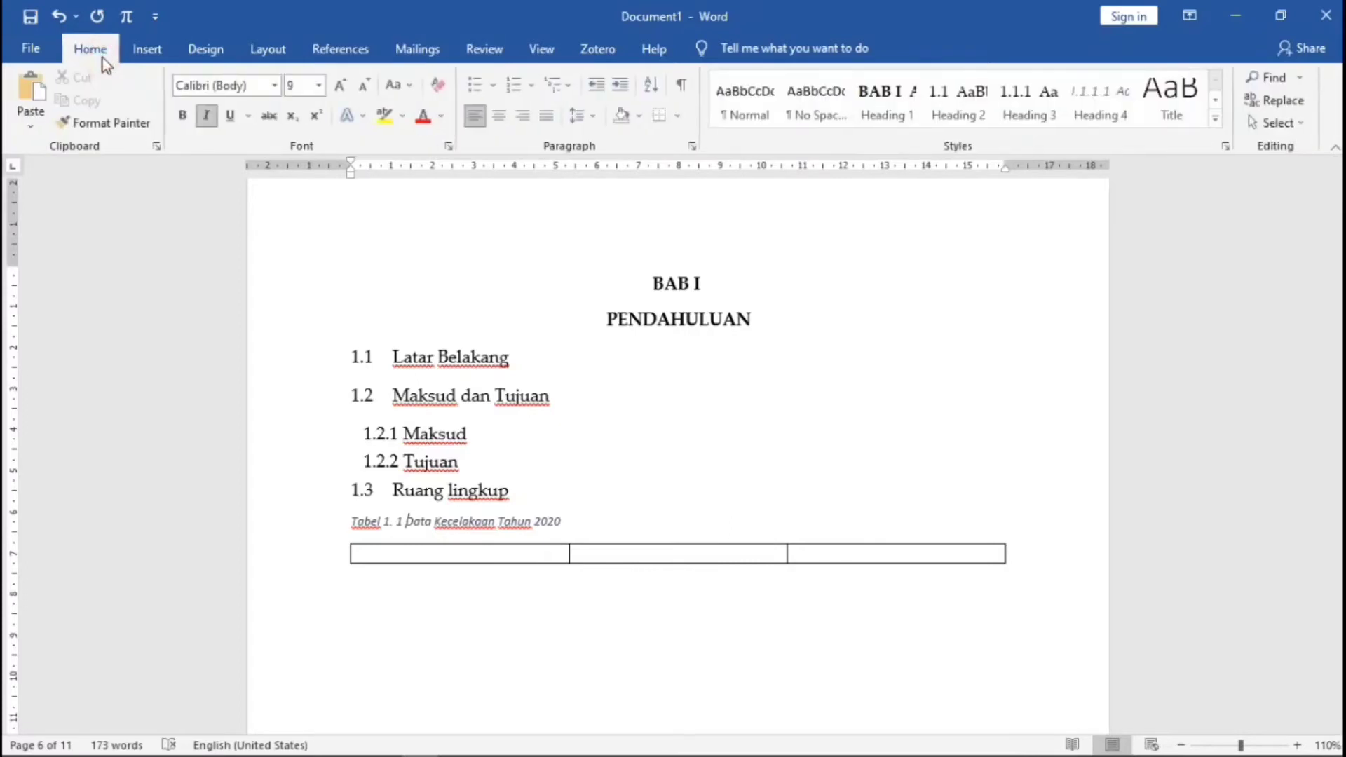
click(1214, 123)
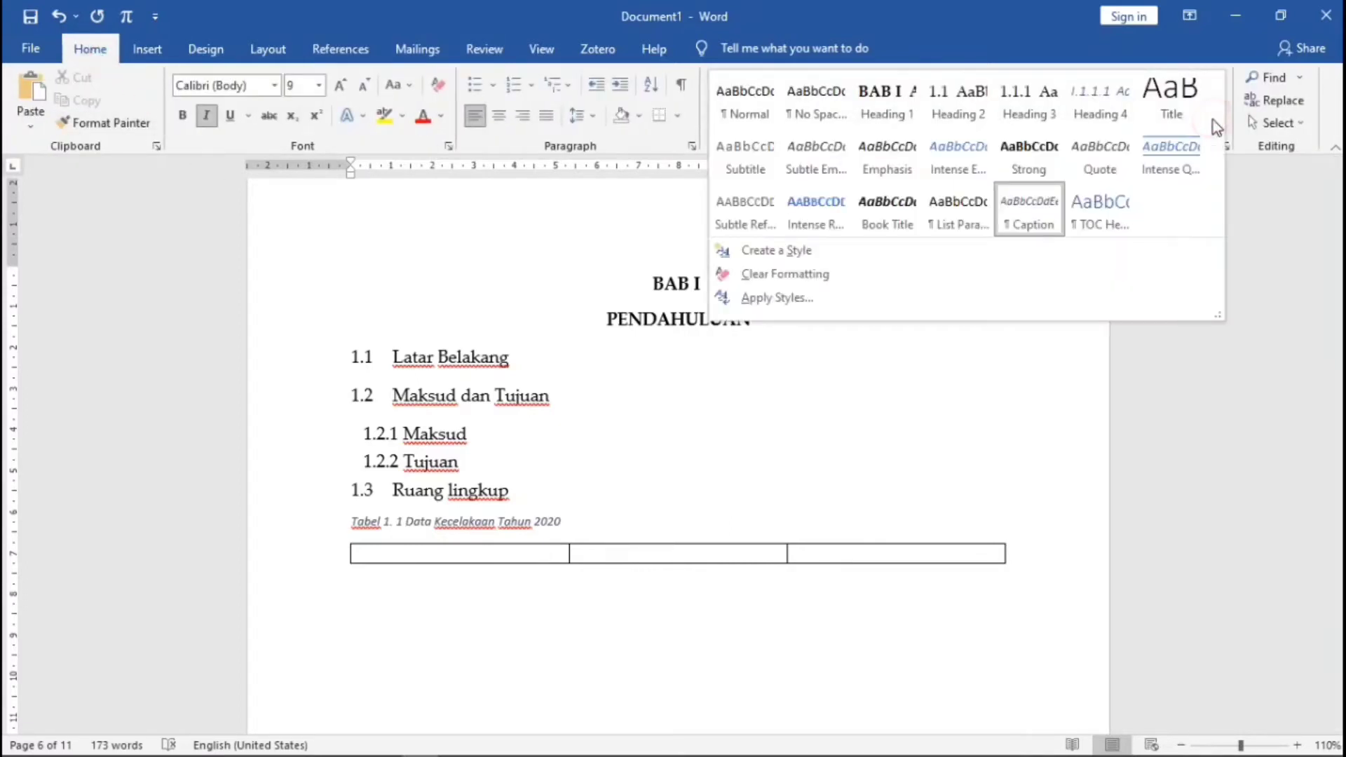
right_click(1033, 207)
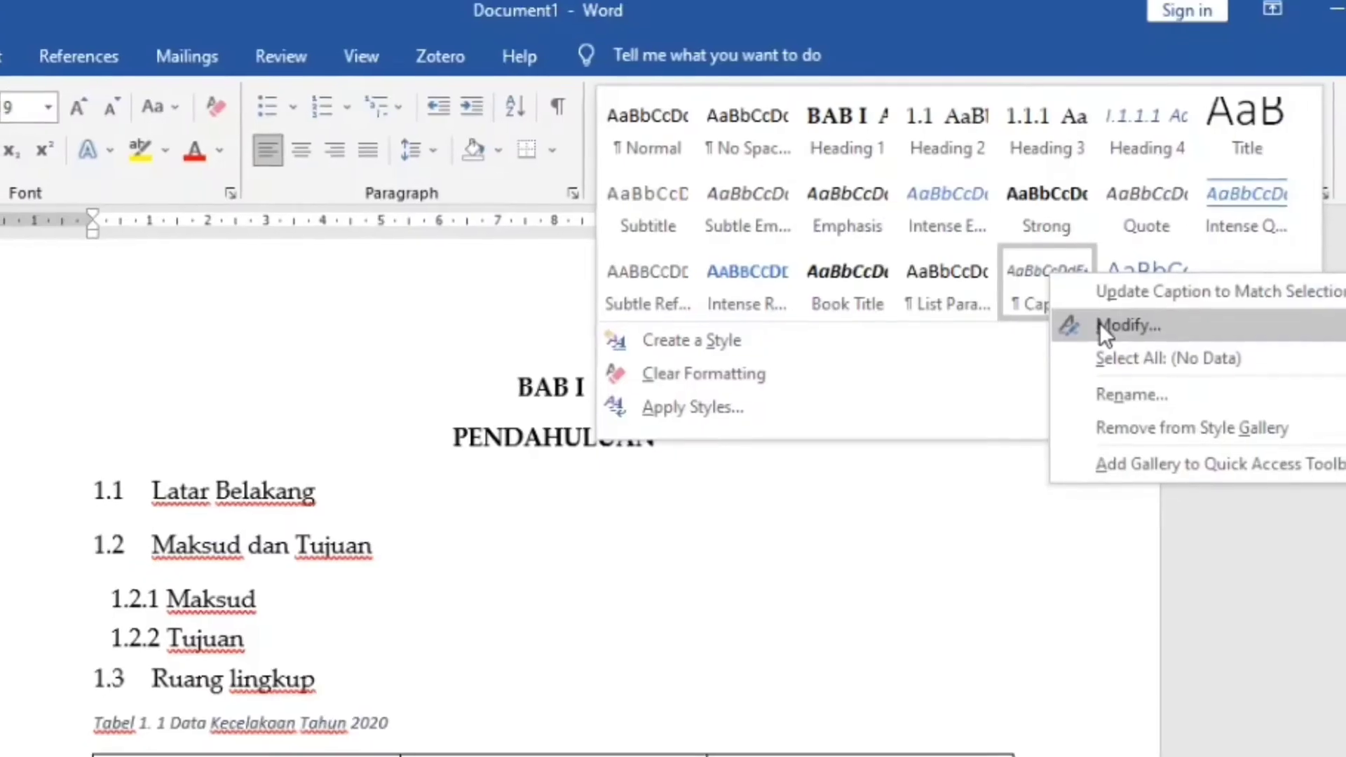
click(1086, 239)
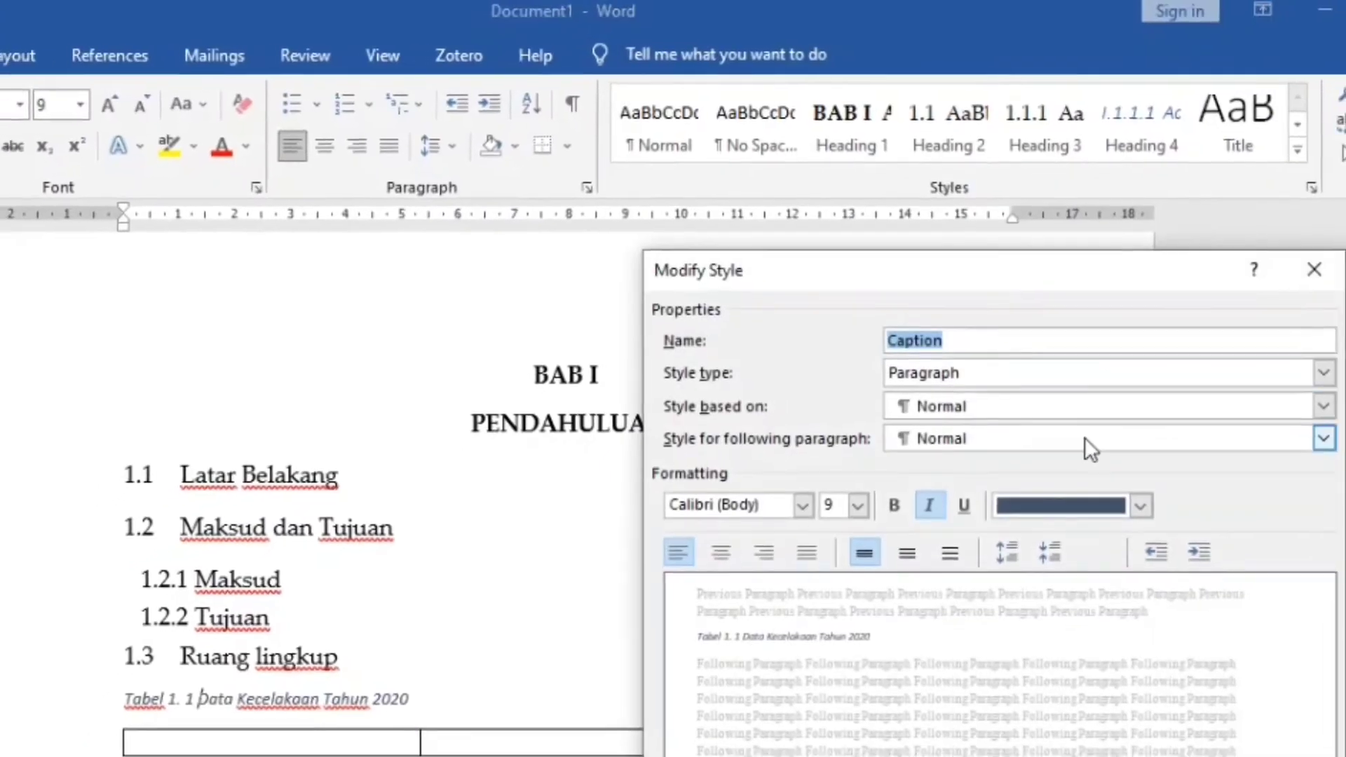
click(805, 497)
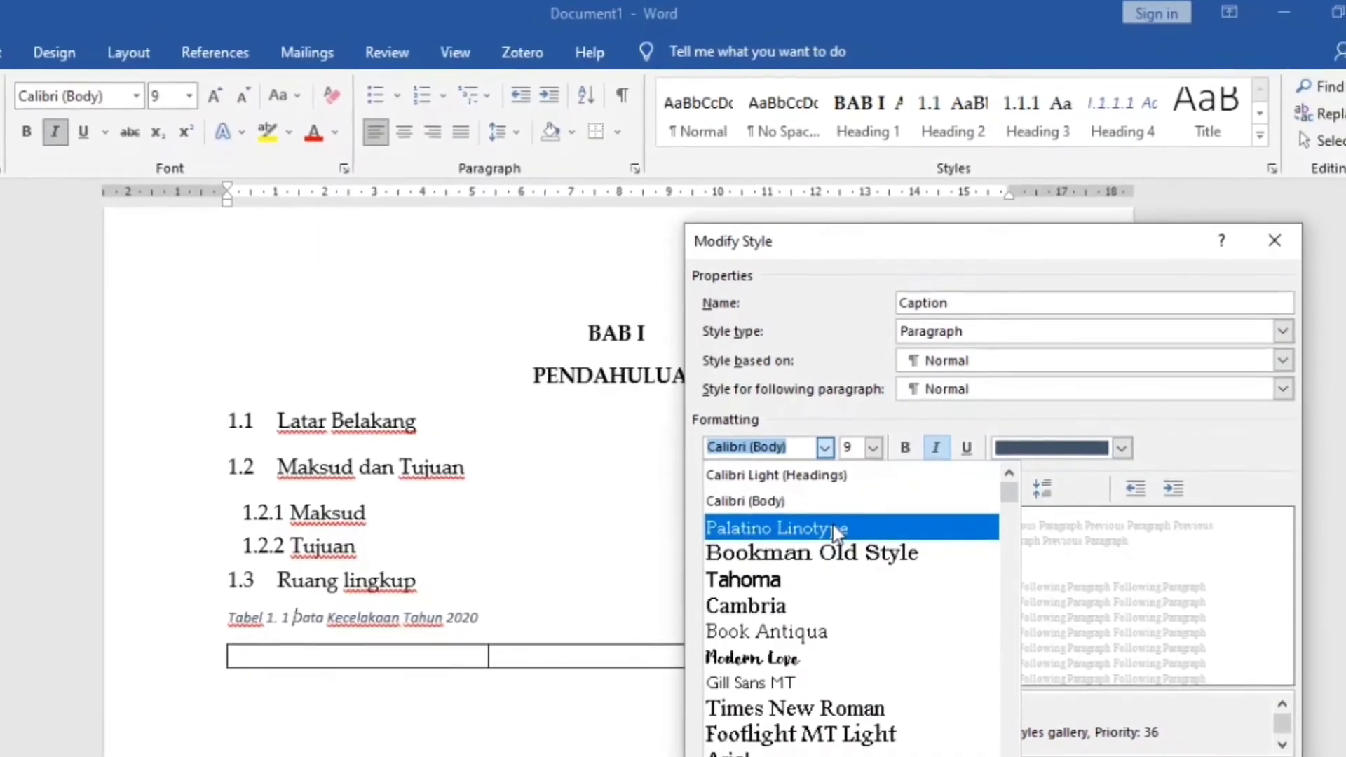
click(827, 552)
click(874, 441)
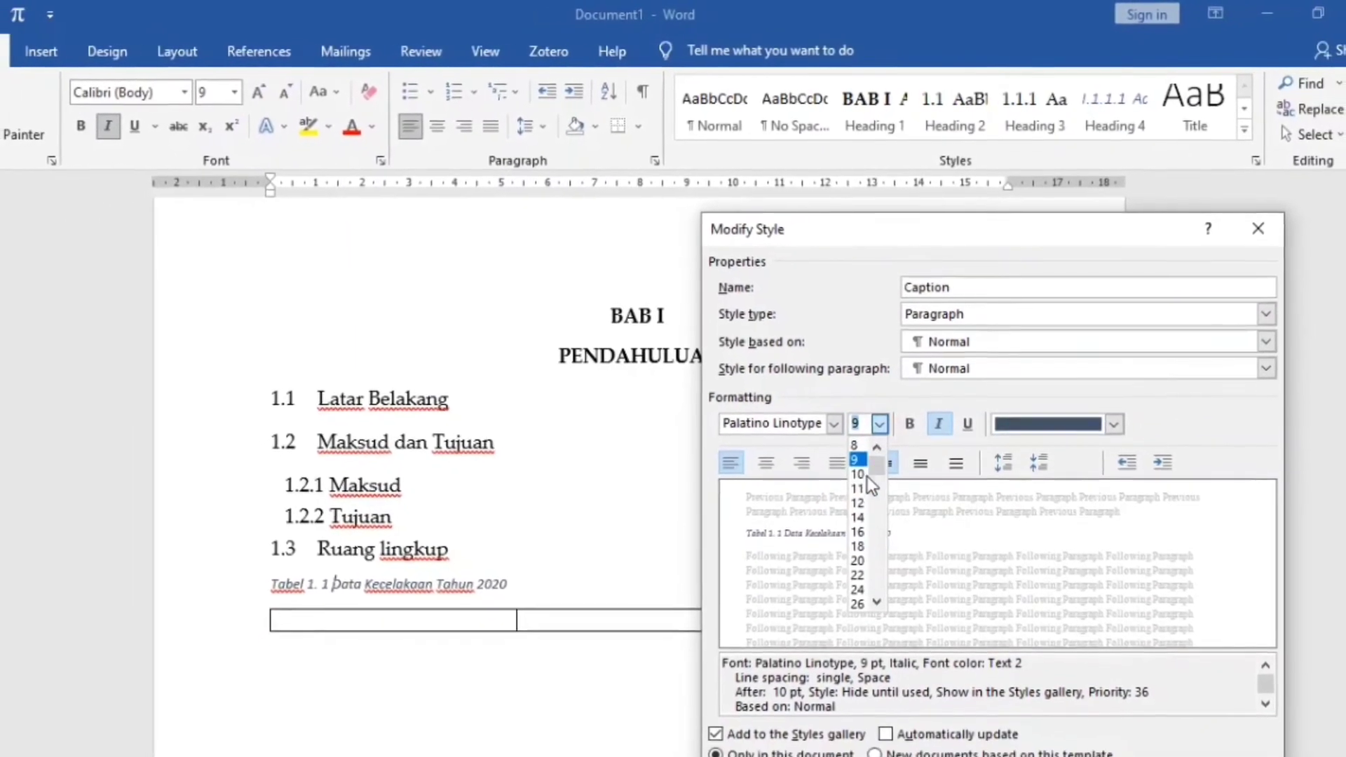
click(868, 480)
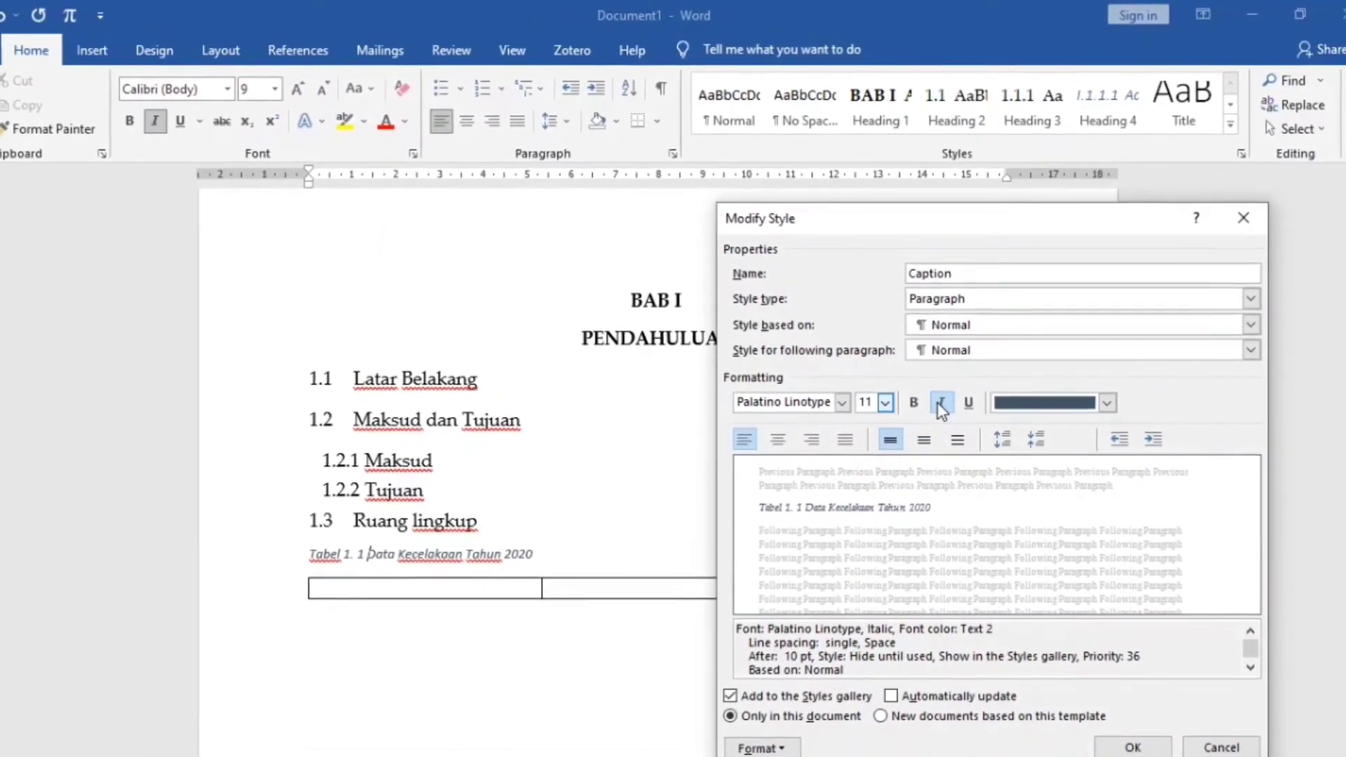
click(940, 419)
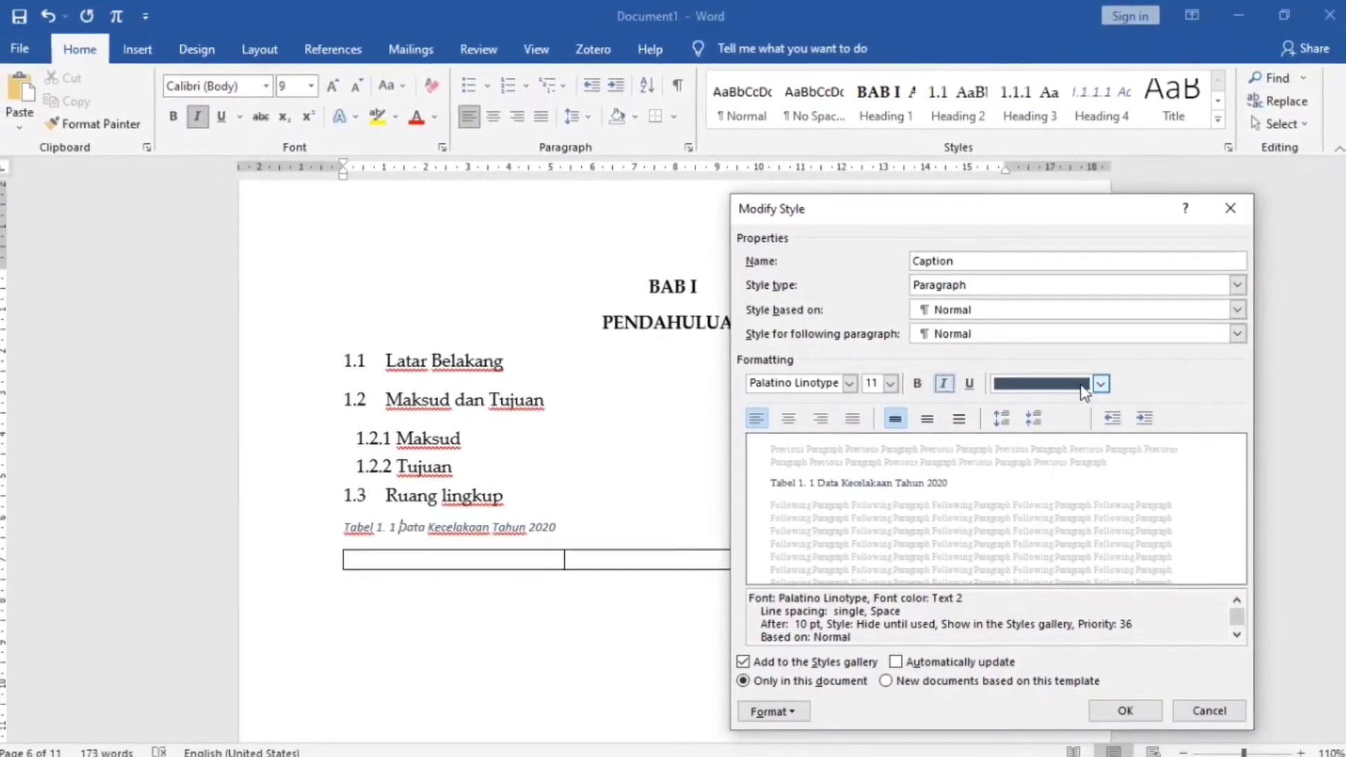
click(1099, 380)
click(1038, 403)
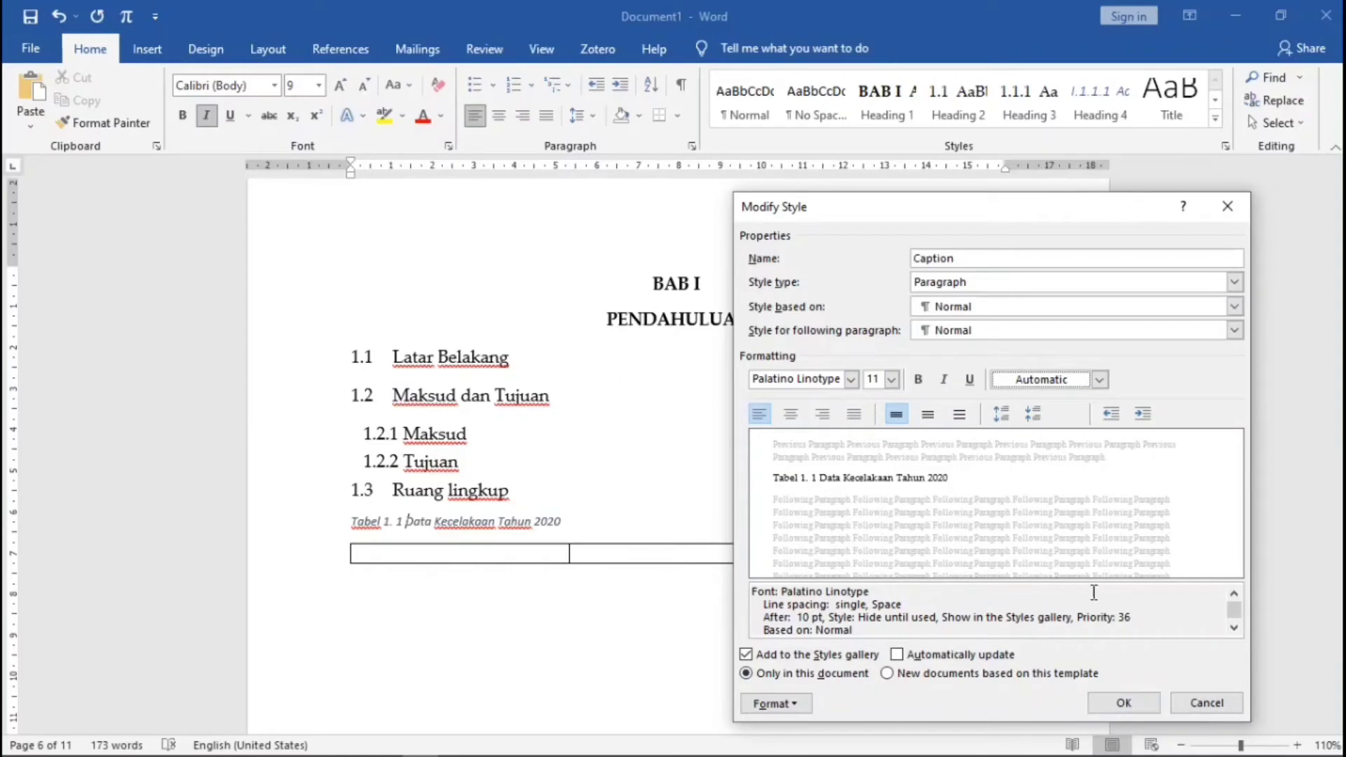
click(798, 413)
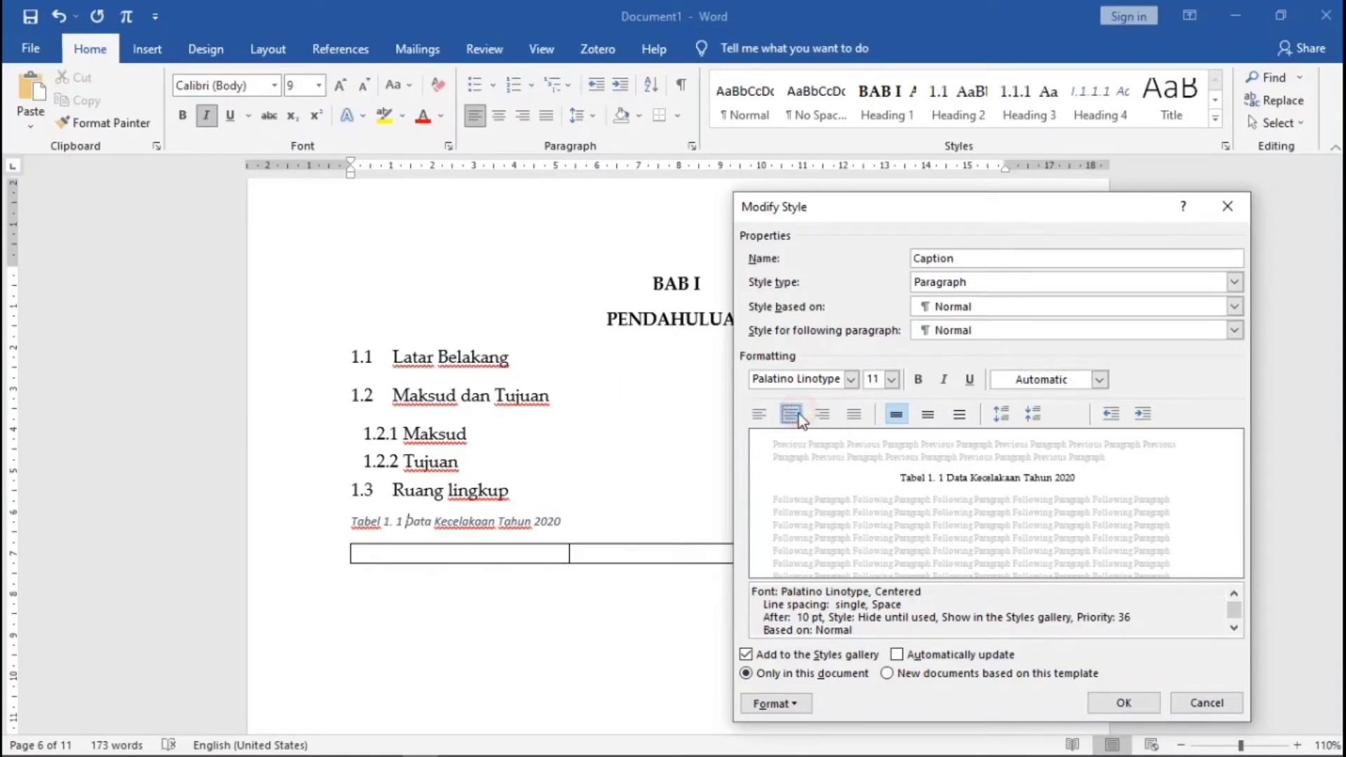
click(1125, 702)
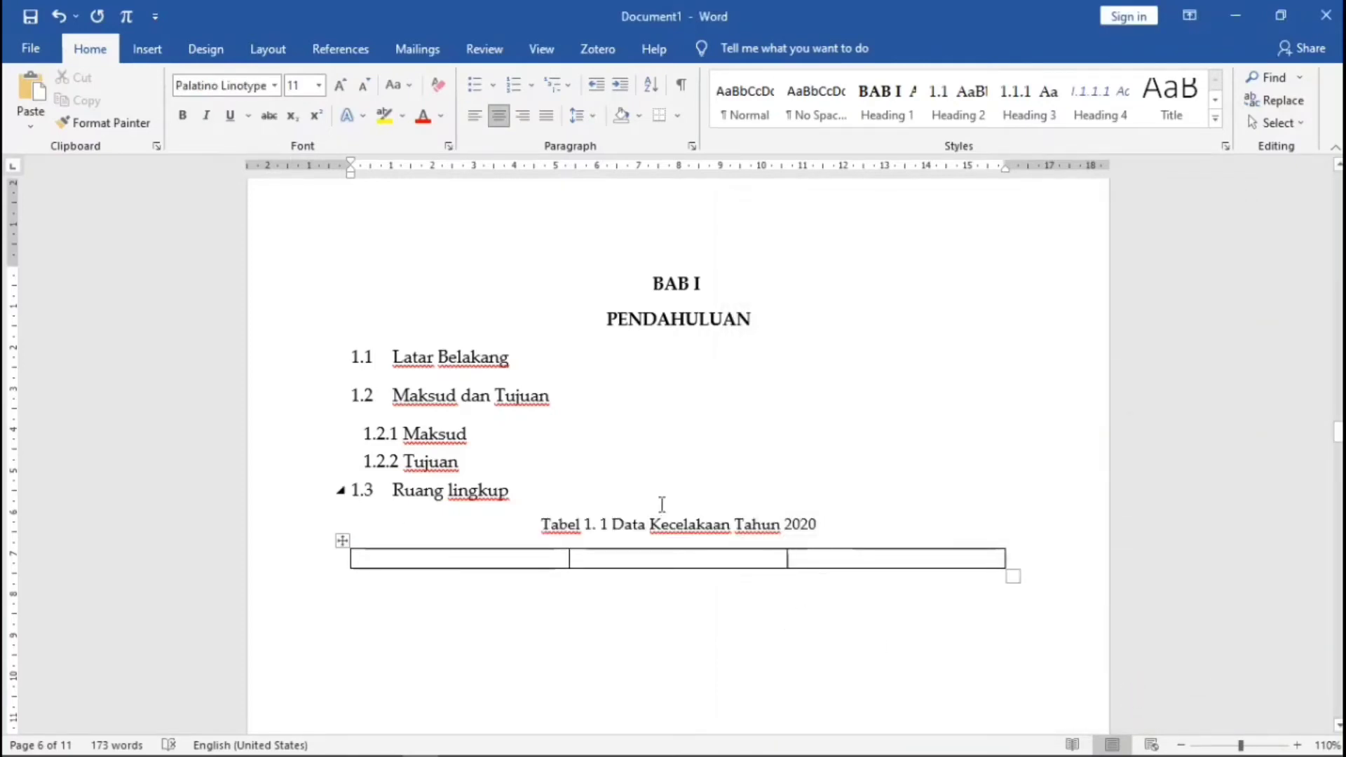
- Add a numbered caption with new label 'Tabel 2.' before 'Data Kendaraan bermotor tahun 2020'
scroll(729, 529, down, 2)
scroll(730, 529, down, 20)
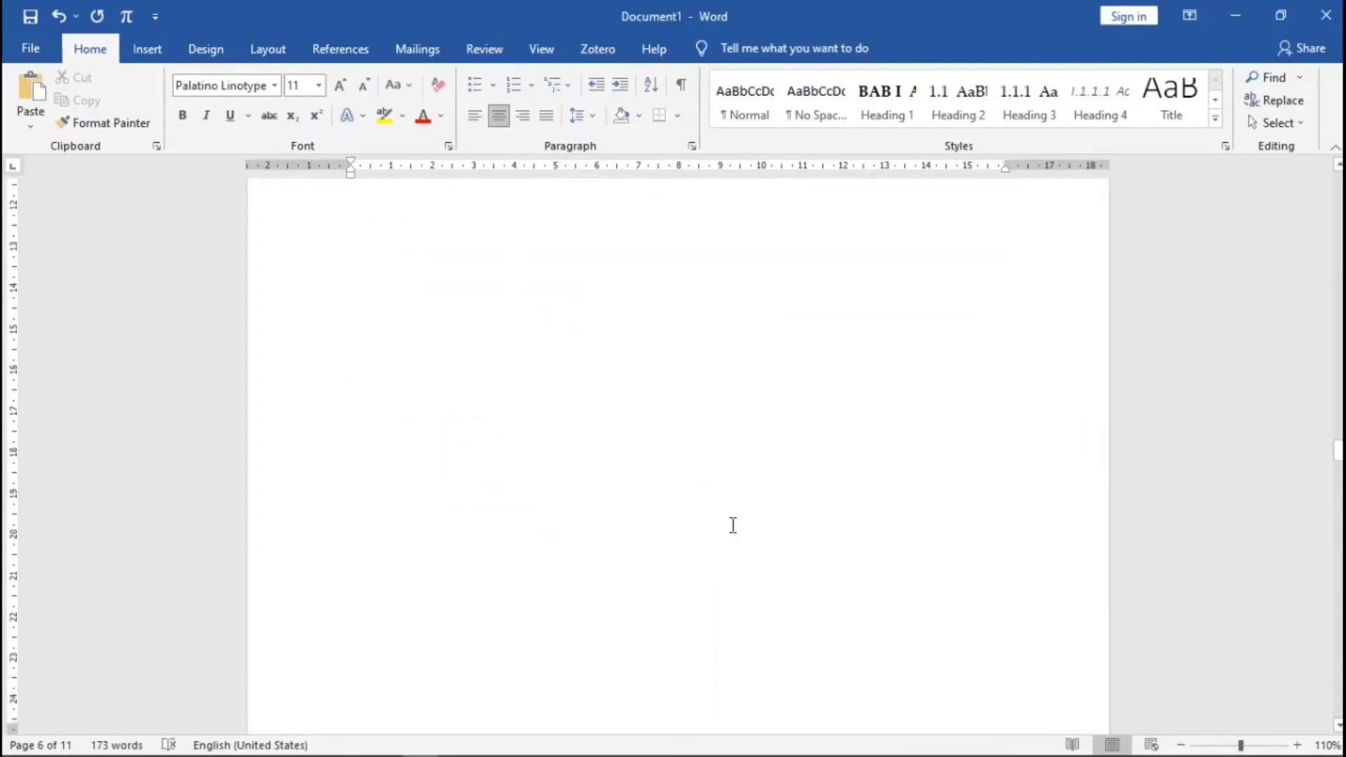
scroll(748, 510, down, 1)
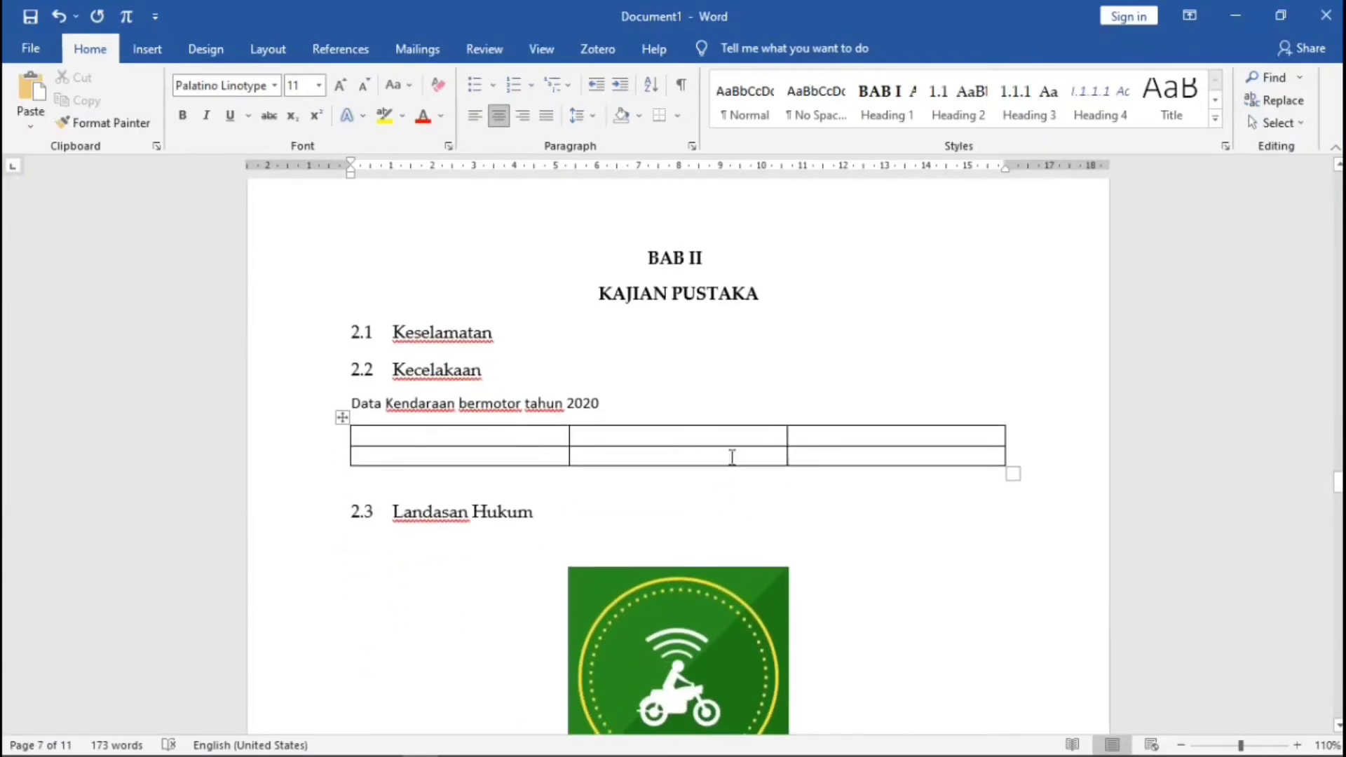
click(349, 404)
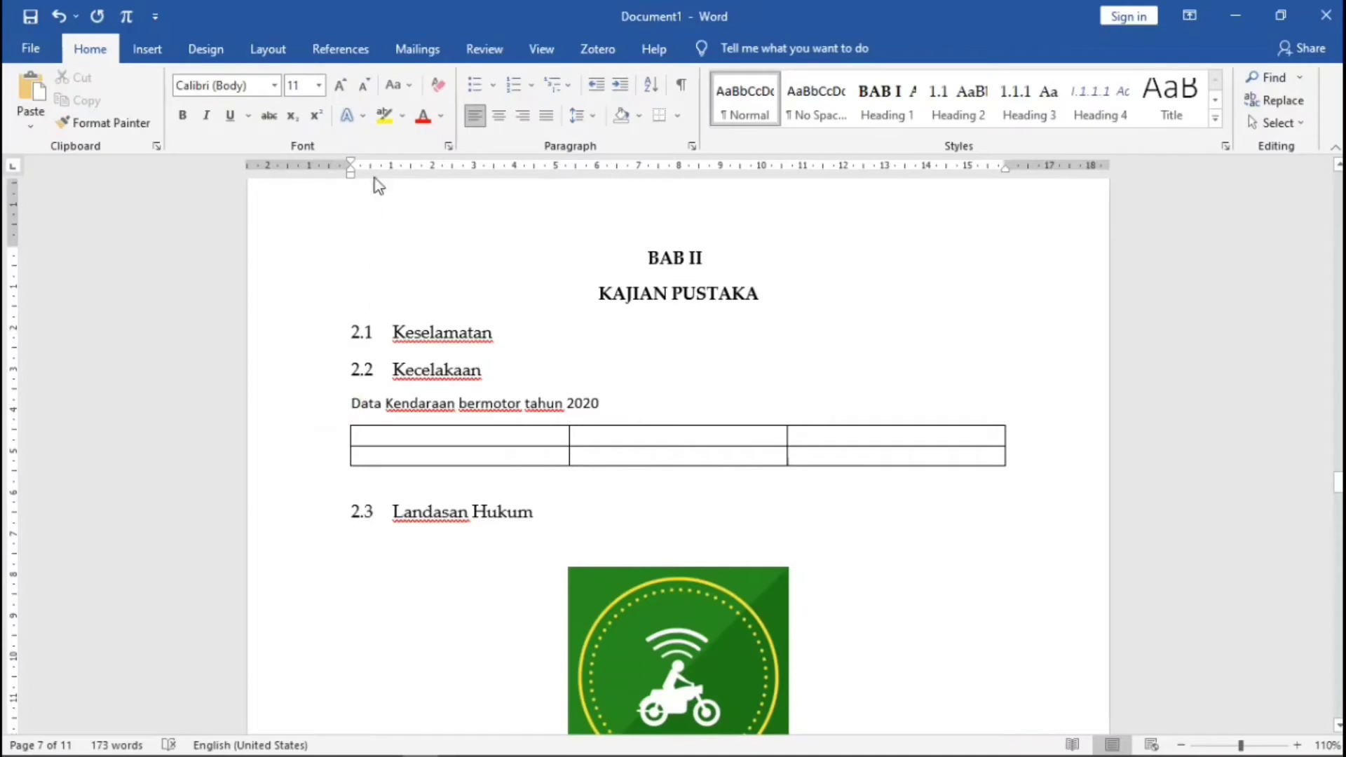
click(341, 49)
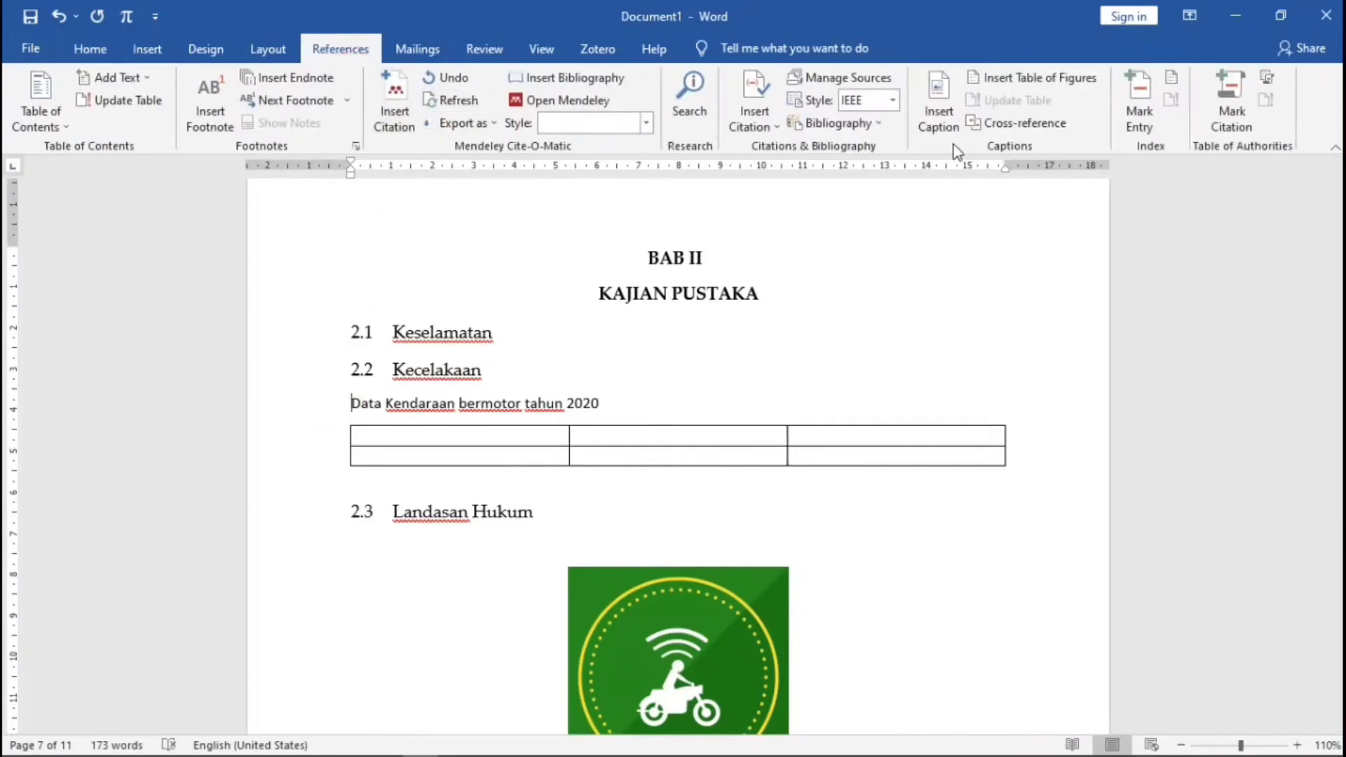
click(948, 126)
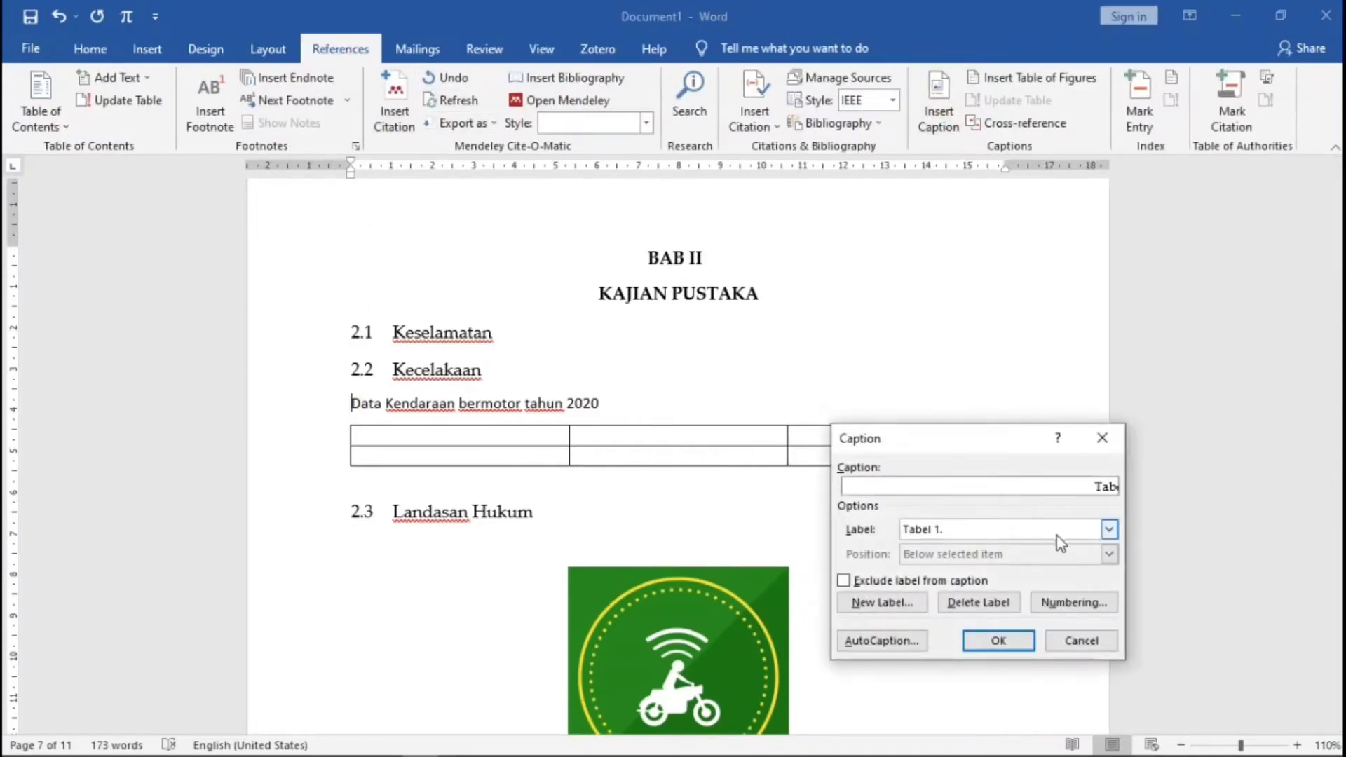
click(1108, 530)
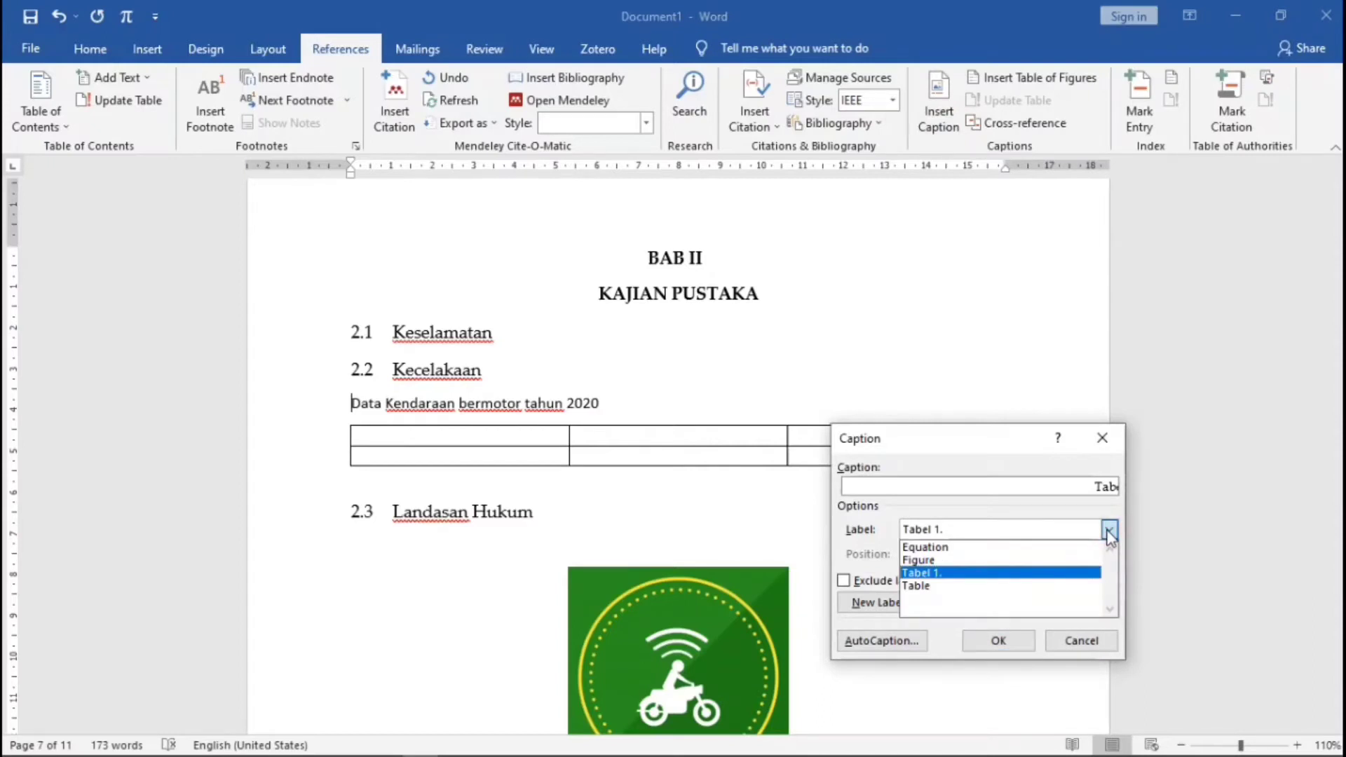
click(1108, 530)
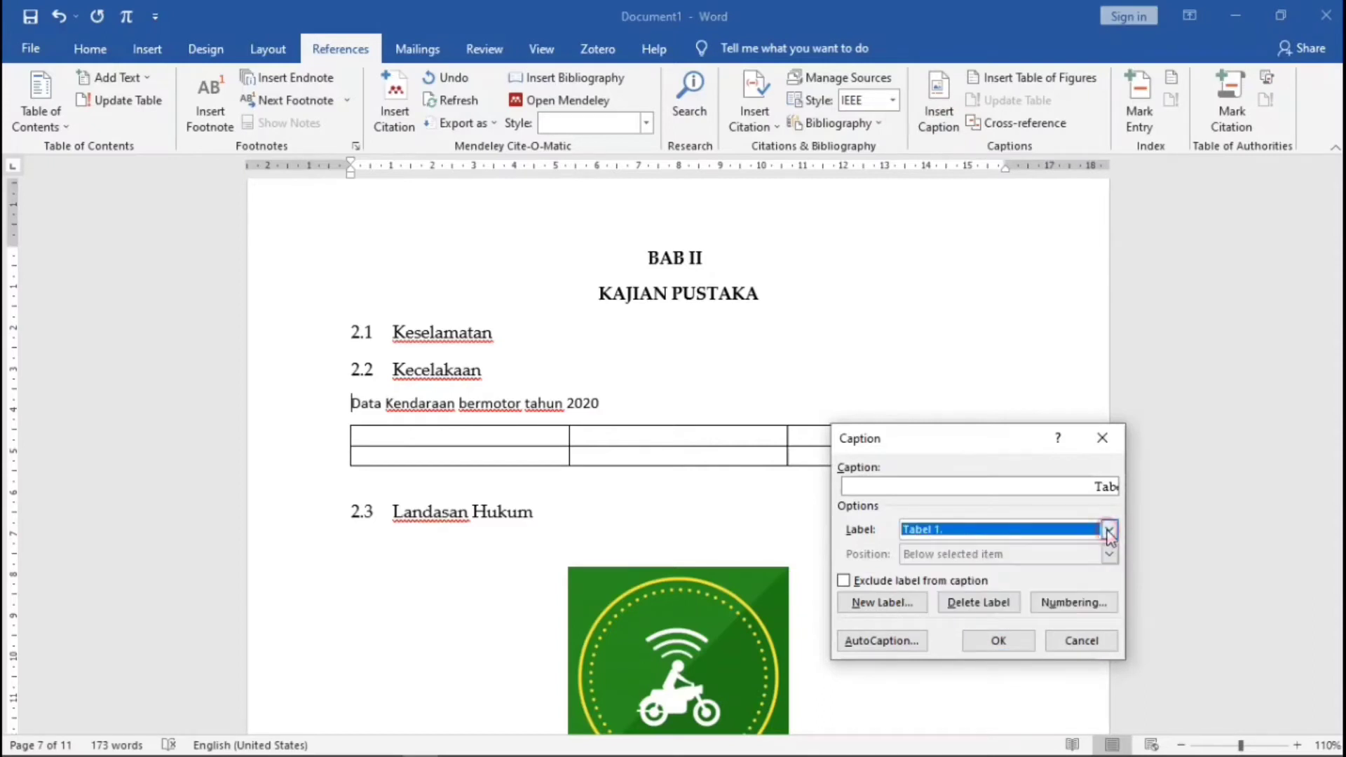
click(904, 603)
text(Tabel 2.)
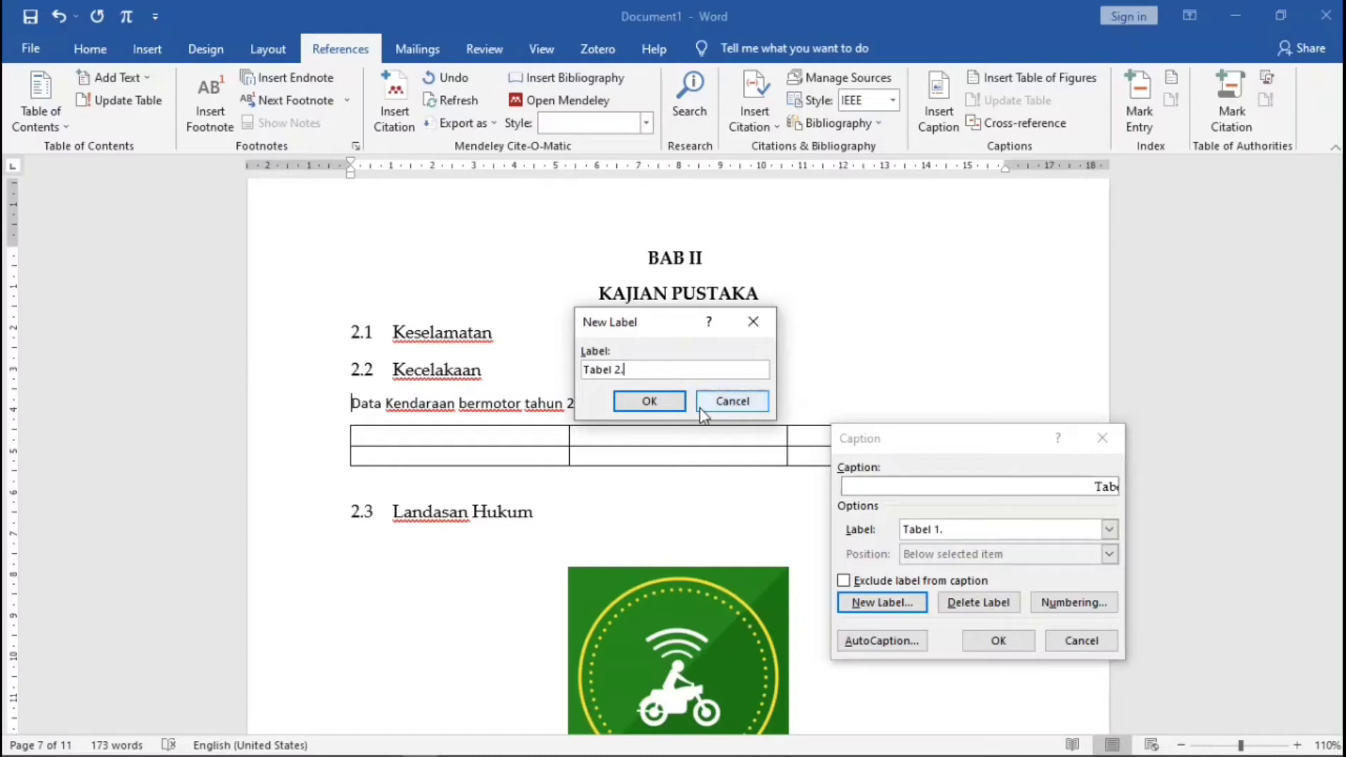
click(664, 400)
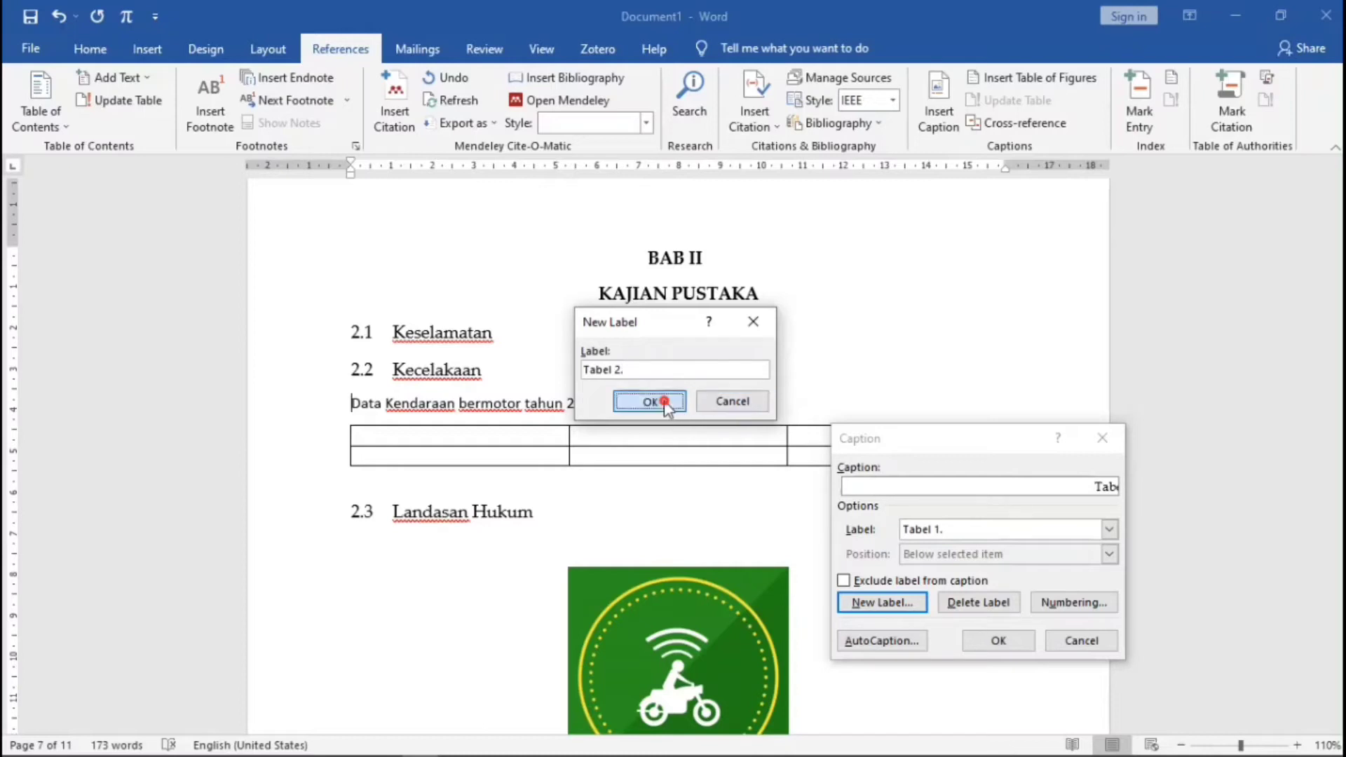
click(998, 640)
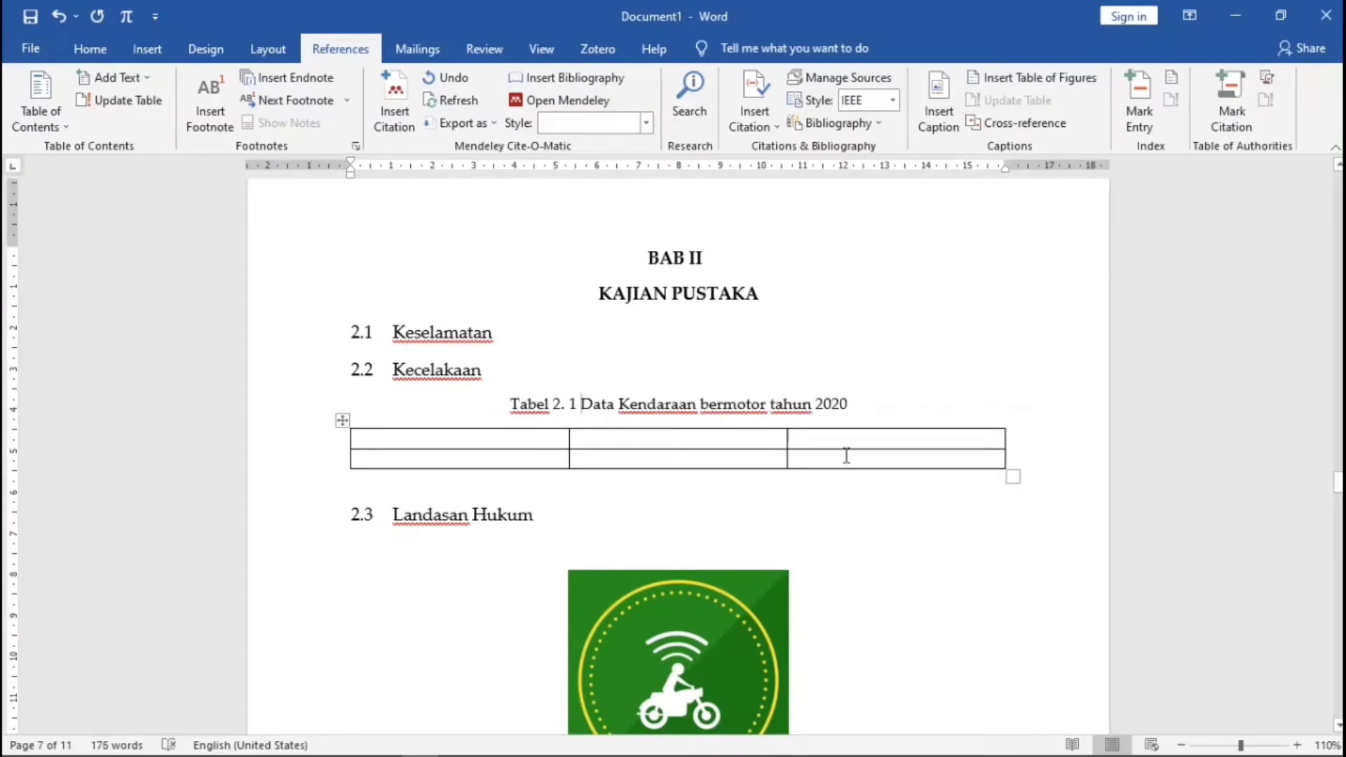
- Check the Styles gallery, then scroll down toward the picture
click(91, 48)
click(1215, 118)
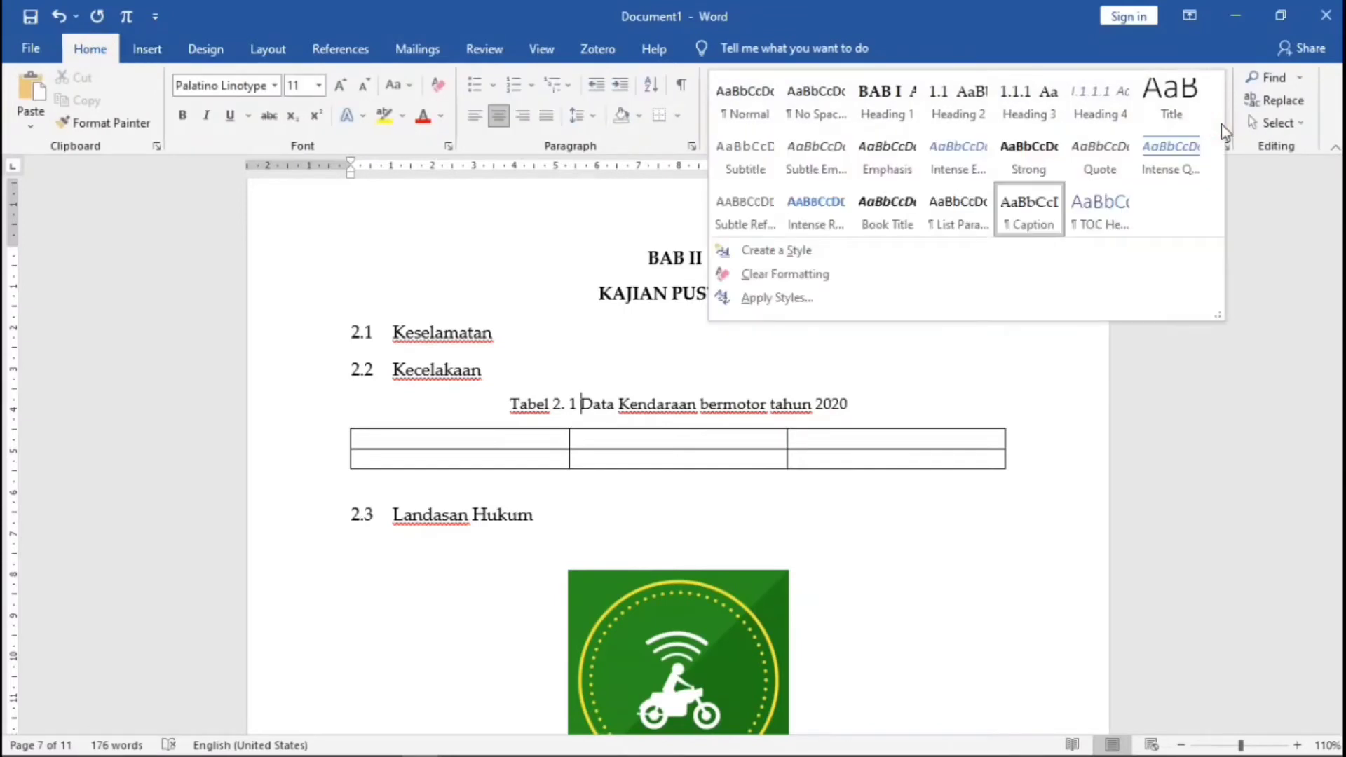
click(872, 397)
scroll(881, 409, down, 10)
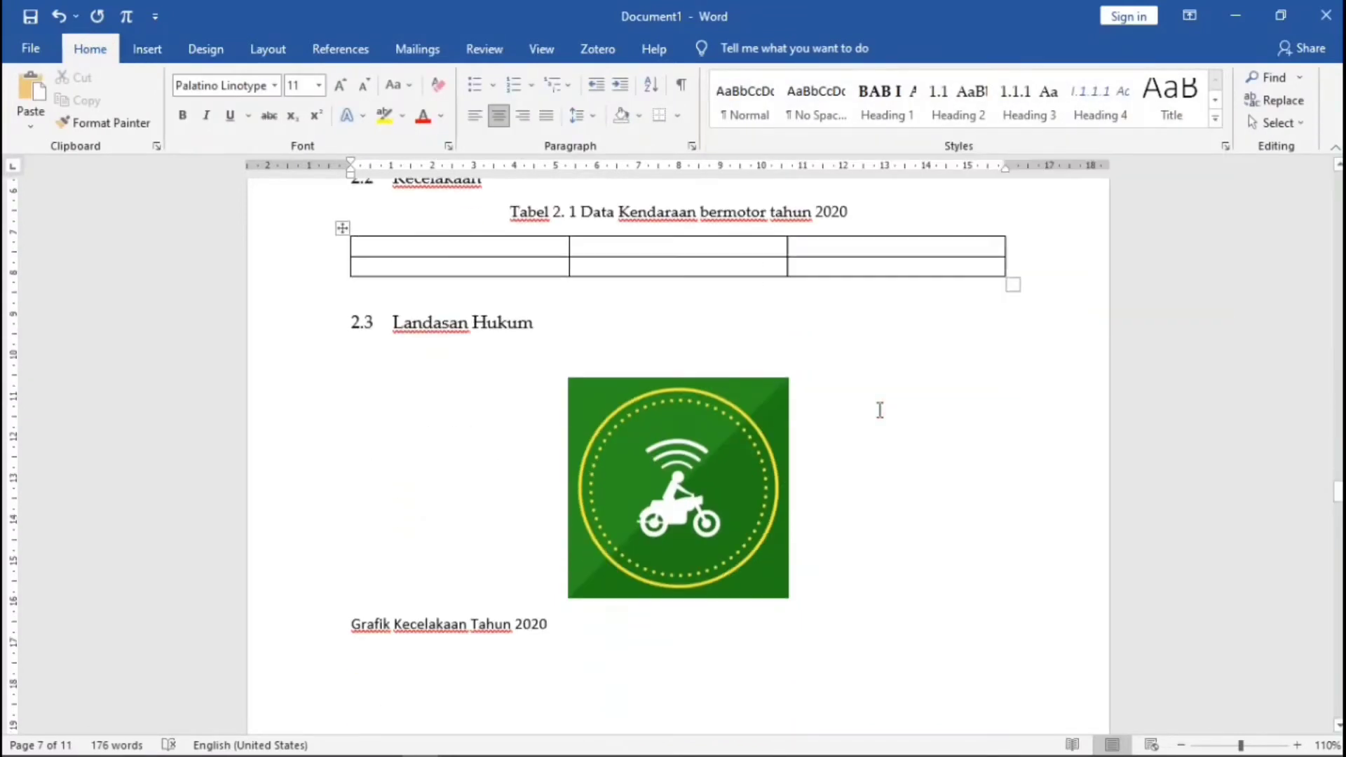
scroll(892, 411, down, 5)
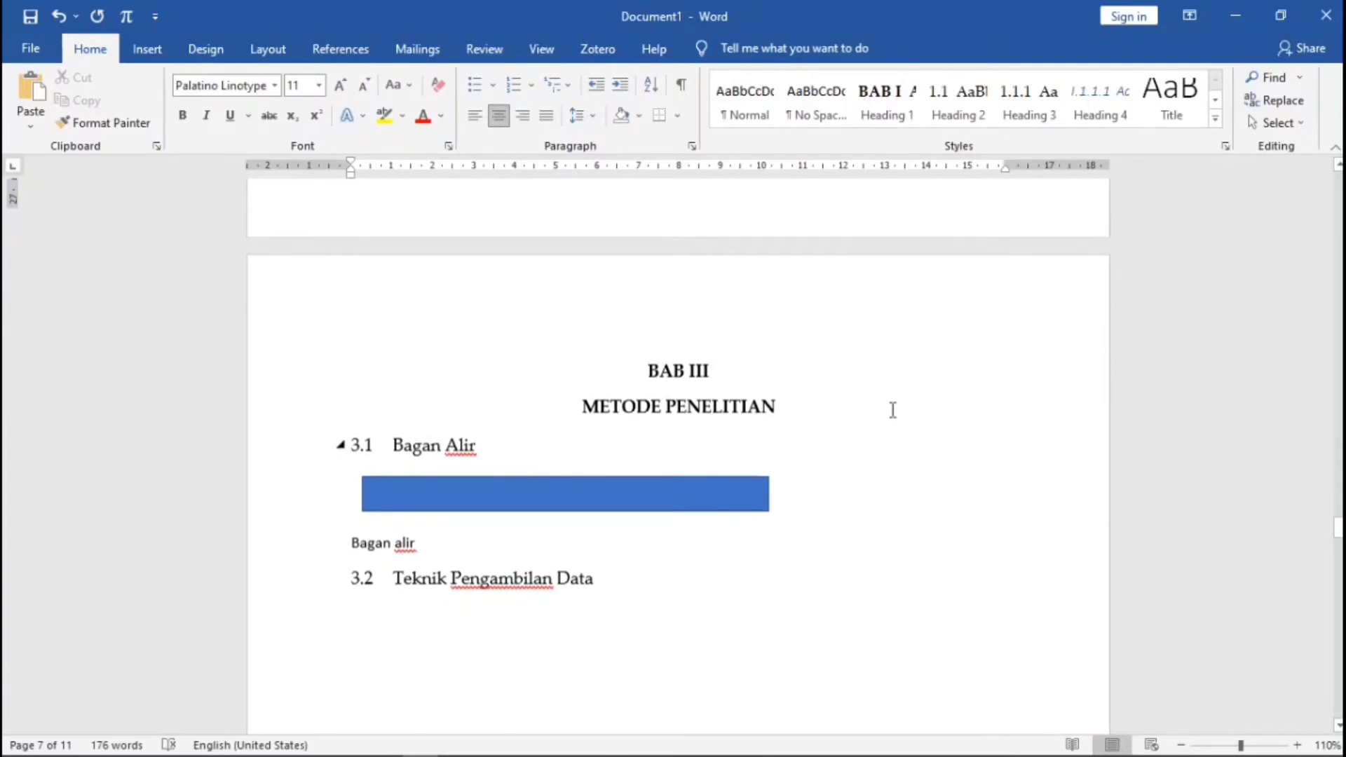
scroll(893, 410, up, 12)
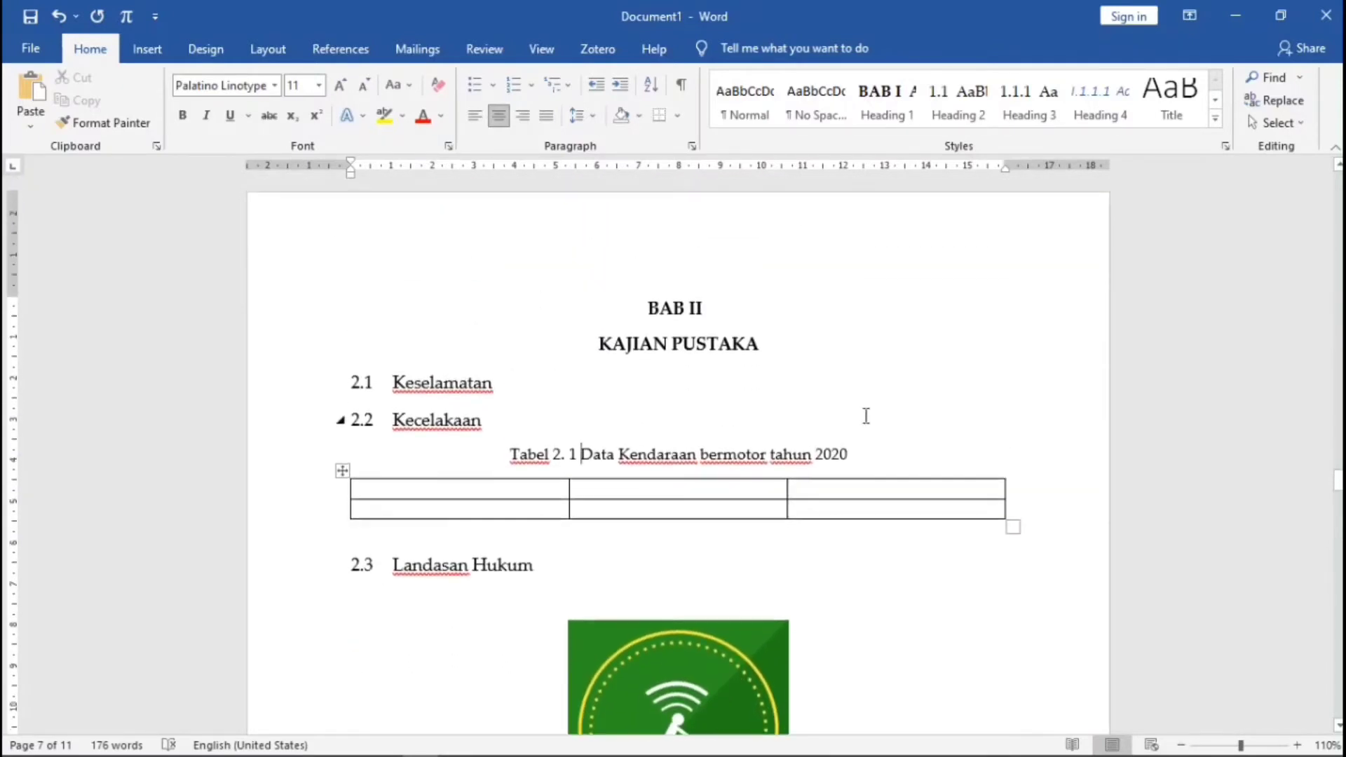
scroll(865, 415, down, 6)
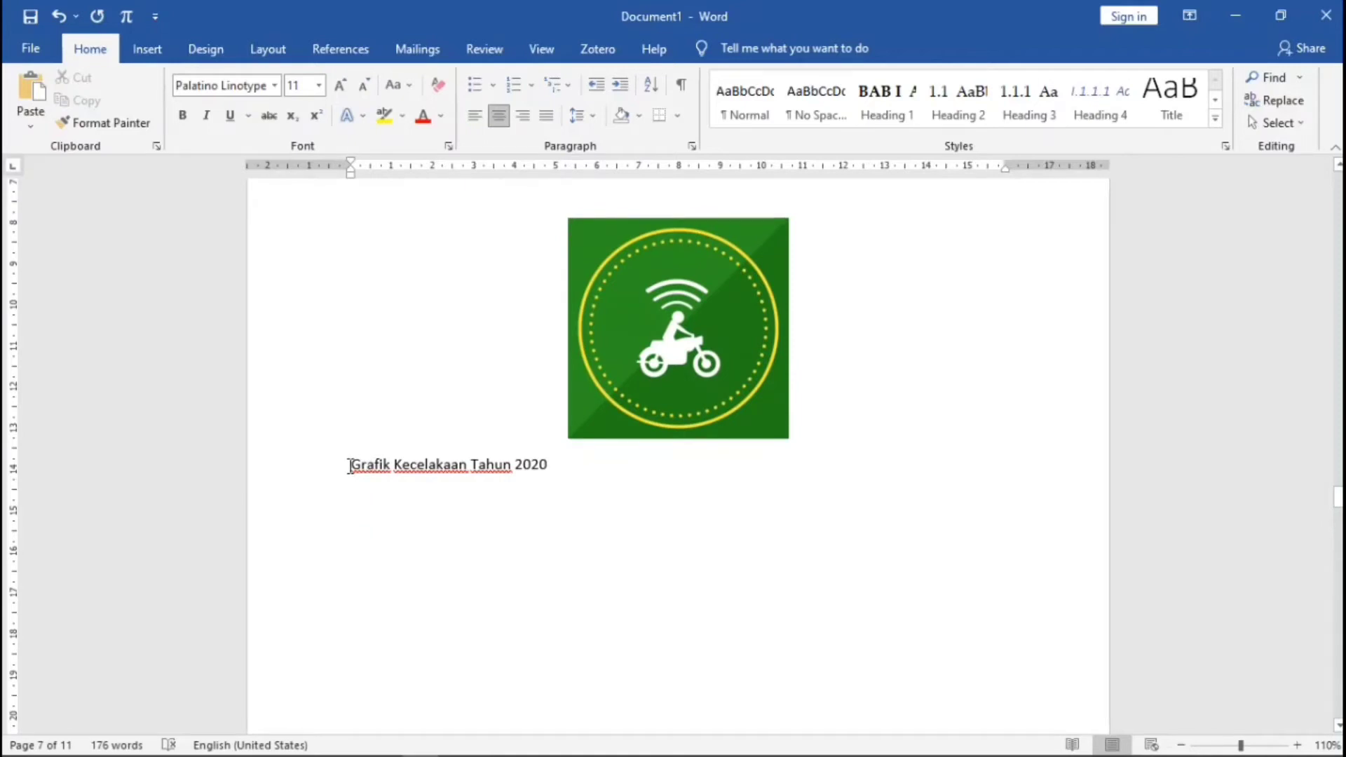
- Begin a caption before 'Grafik Kecelakaan Tahun 2020', then abandon this first attempt
click(350, 466)
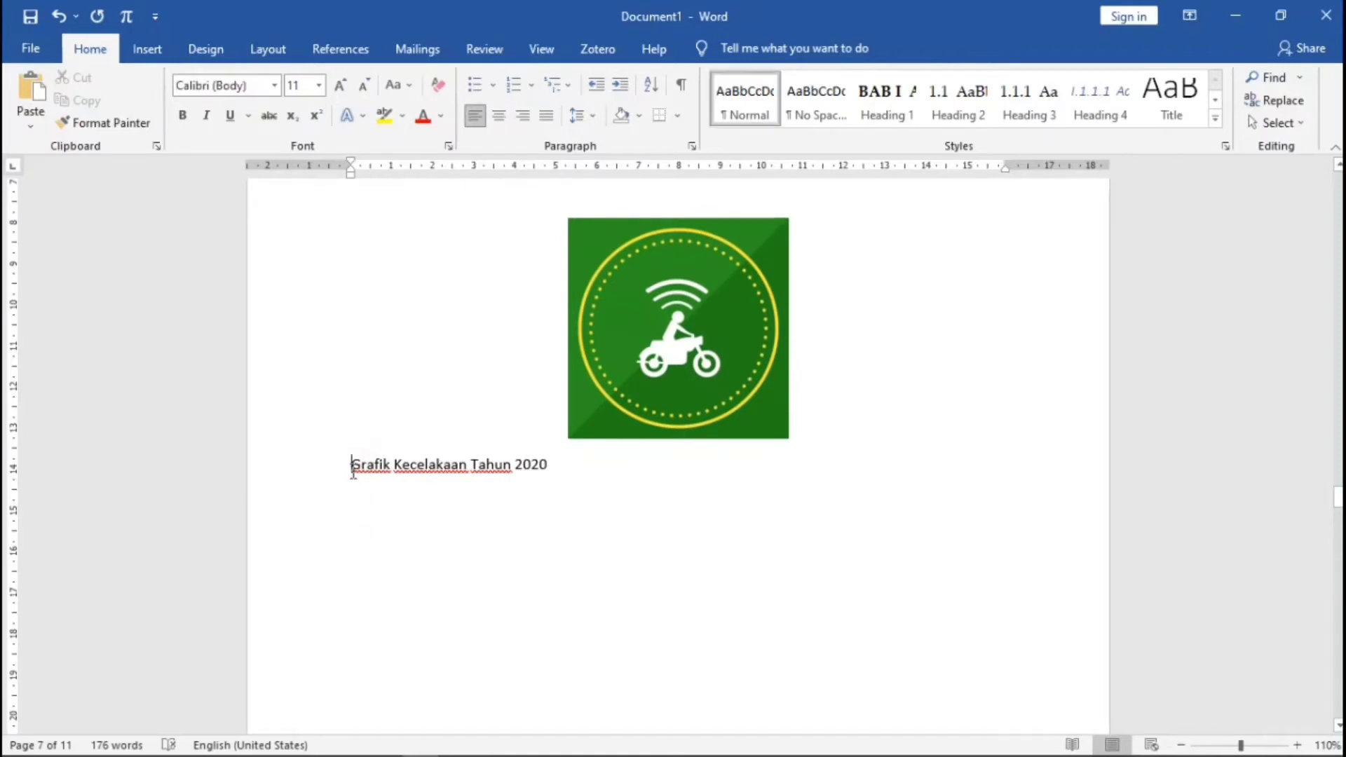
click(351, 49)
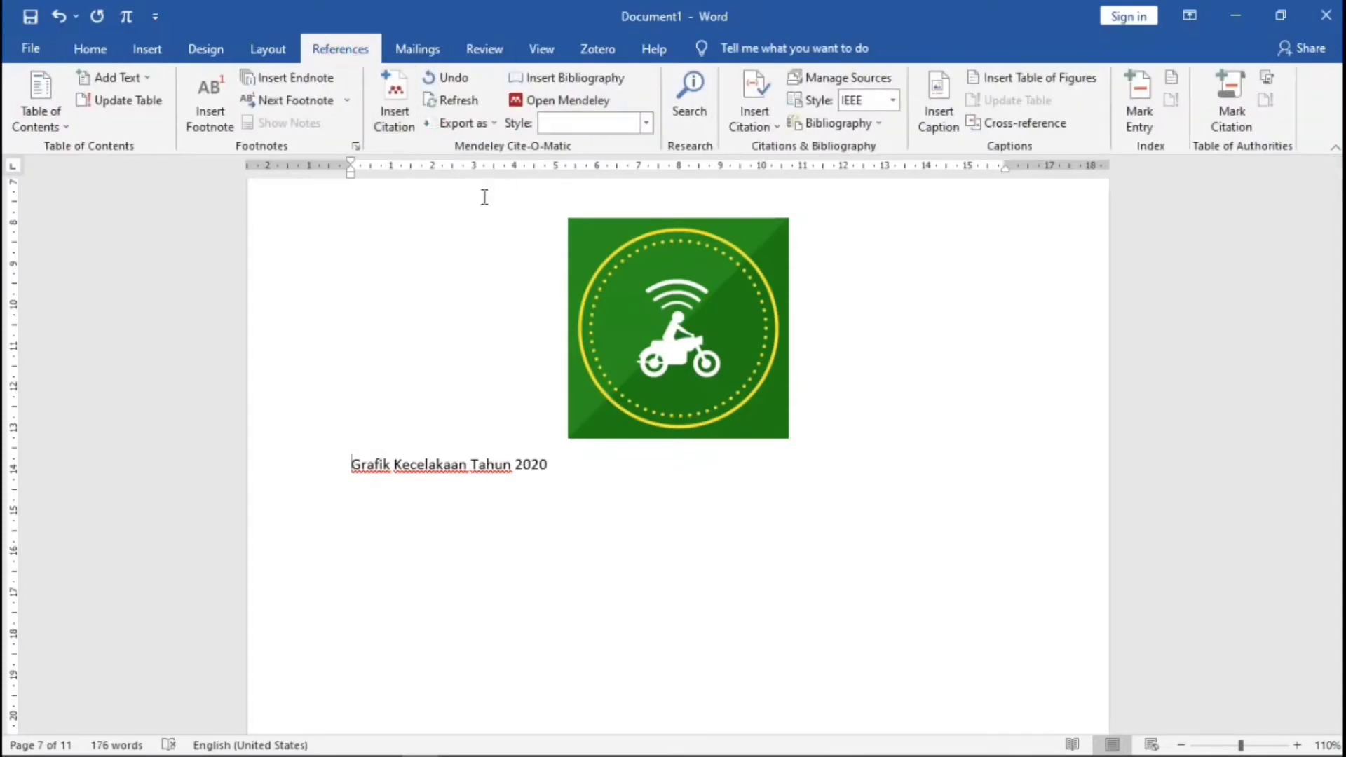
click(938, 108)
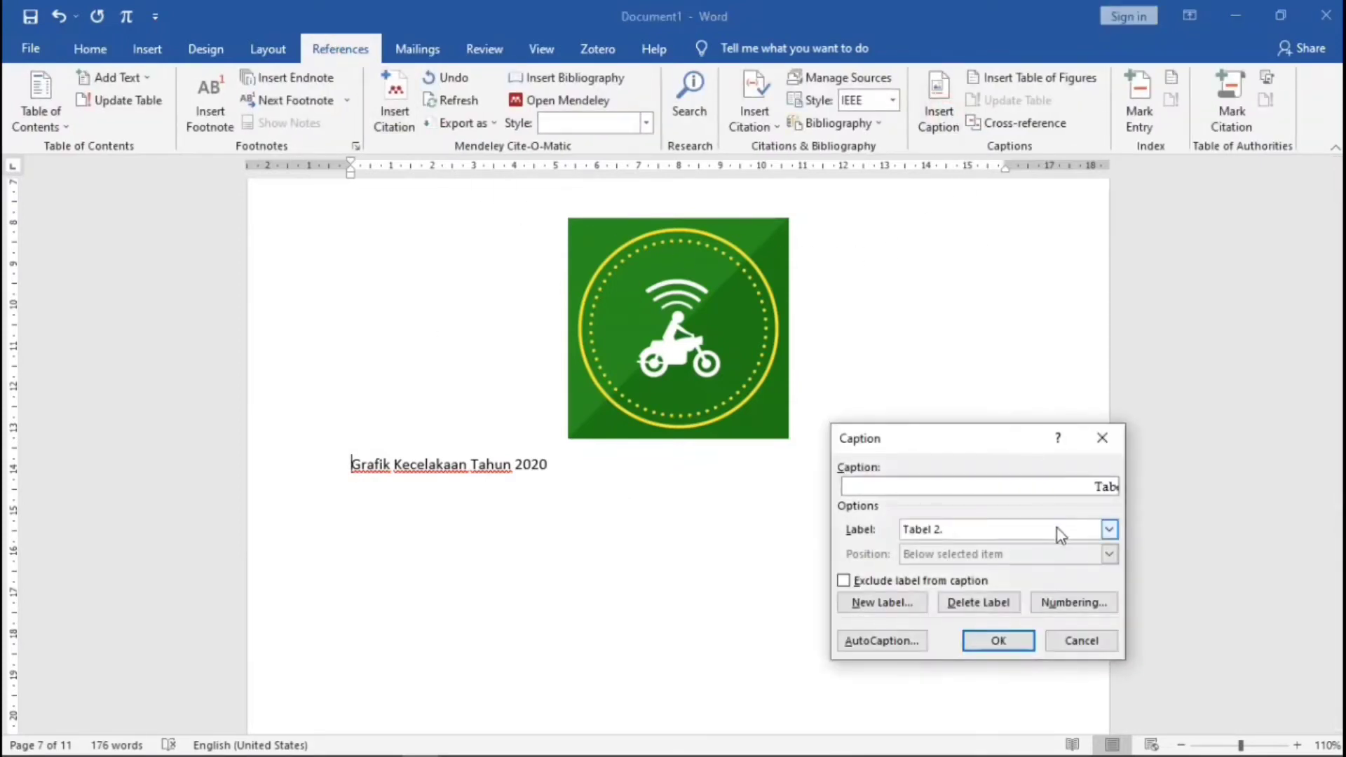
click(1109, 530)
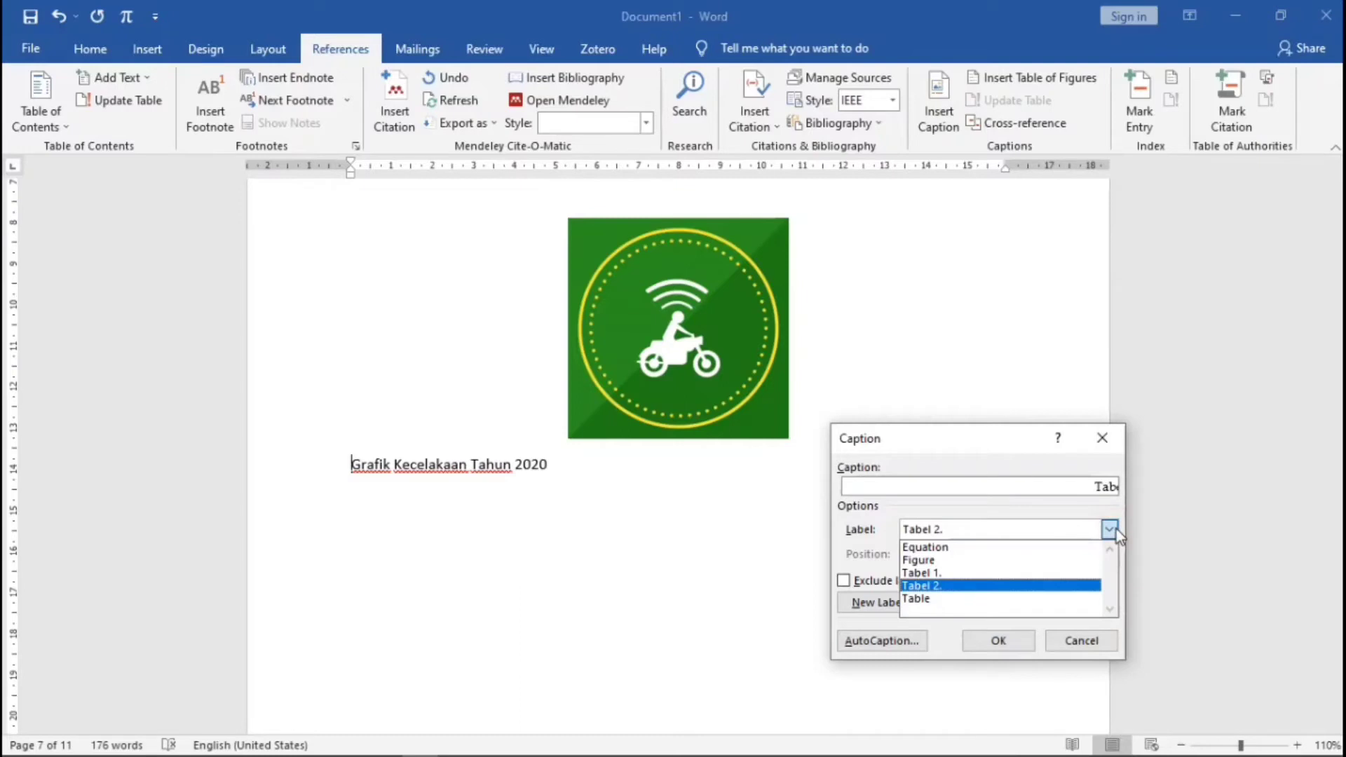
click(1115, 529)
click(877, 603)
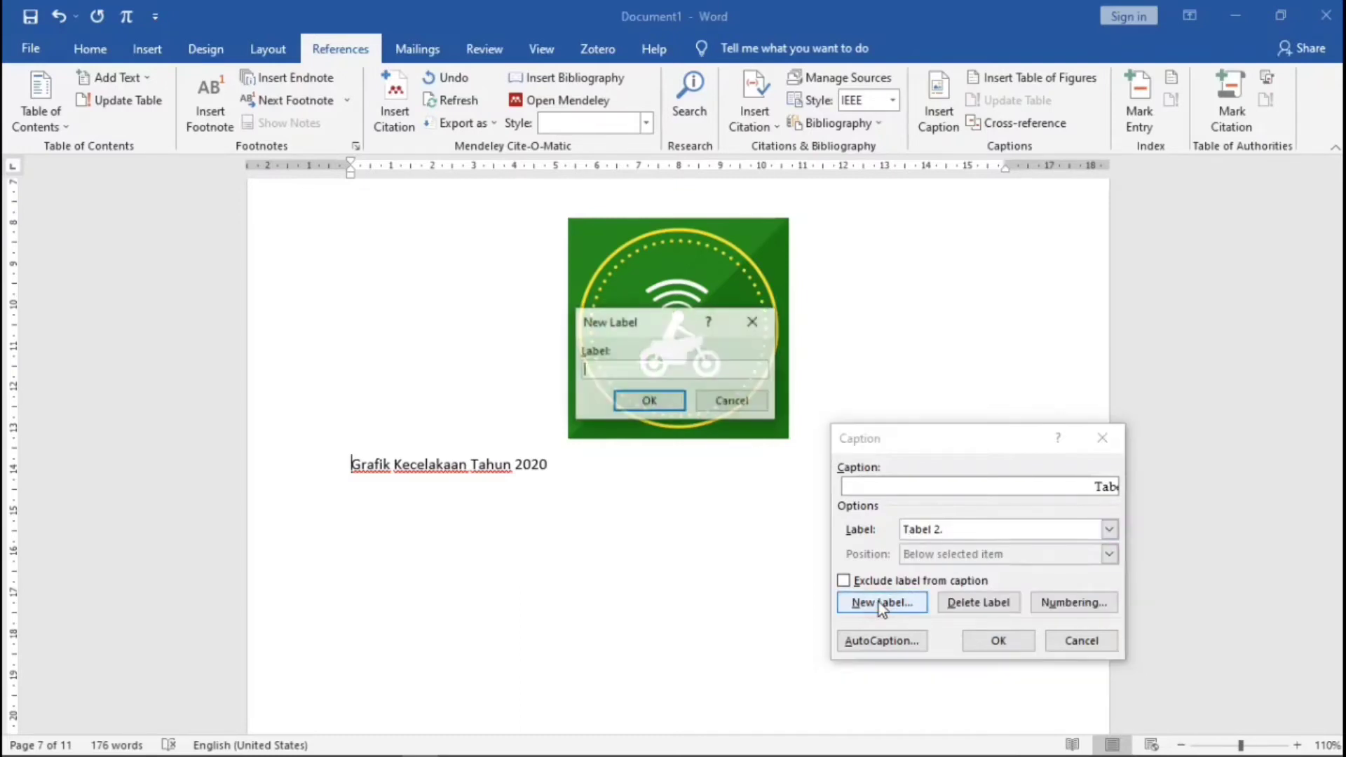
text(Gambar)
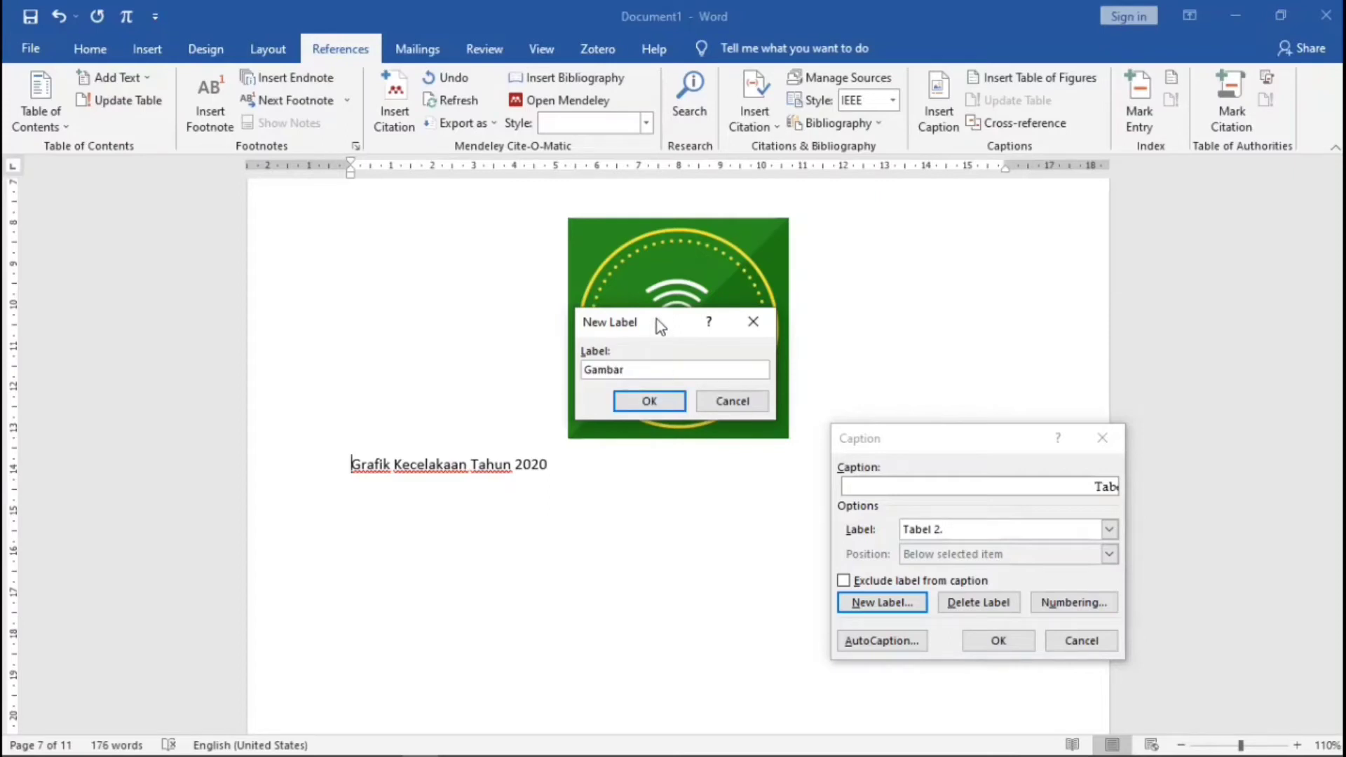
drag(656, 319, 665, 366)
click(759, 368)
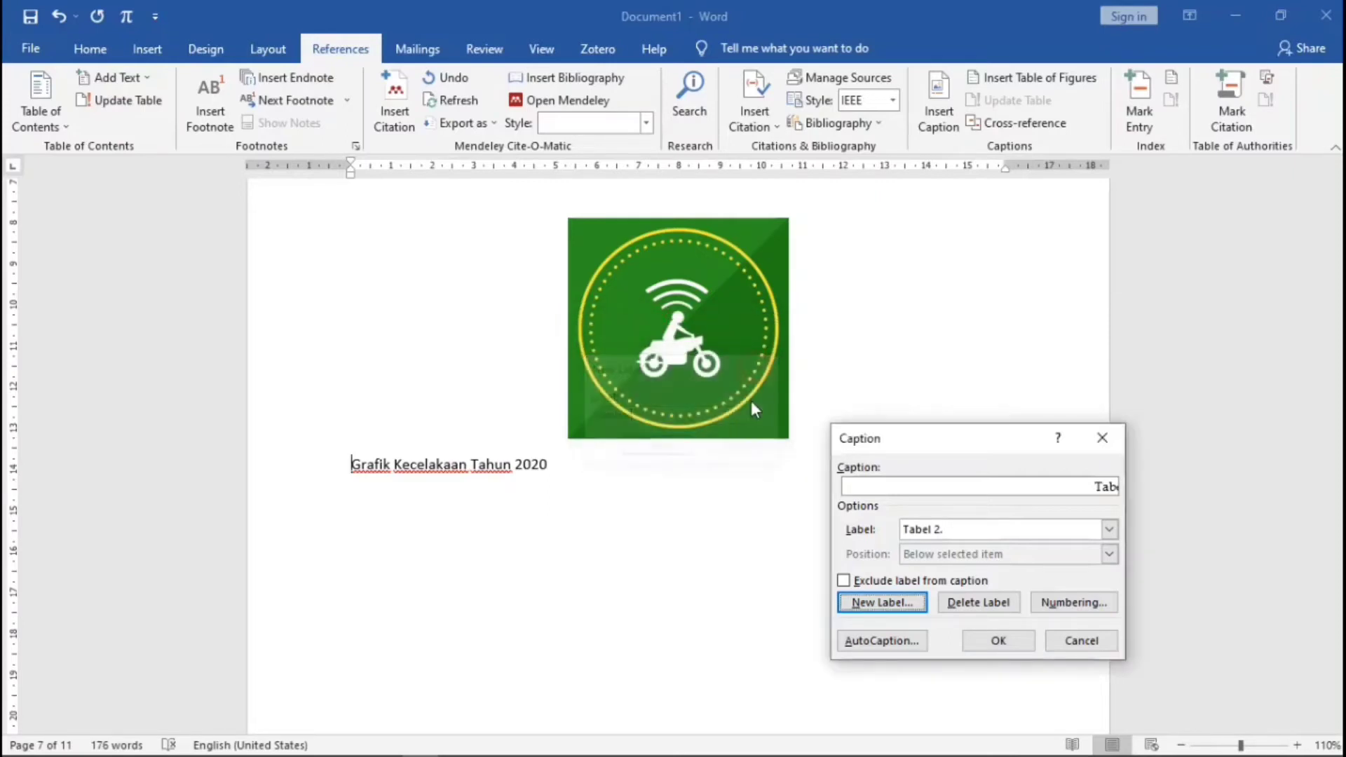
click(1101, 438)
- Create the caption label 'Gambar 2.' and insert caption 'Gambar 2. 1' under the motorbike image
scroll(845, 390, up, 5)
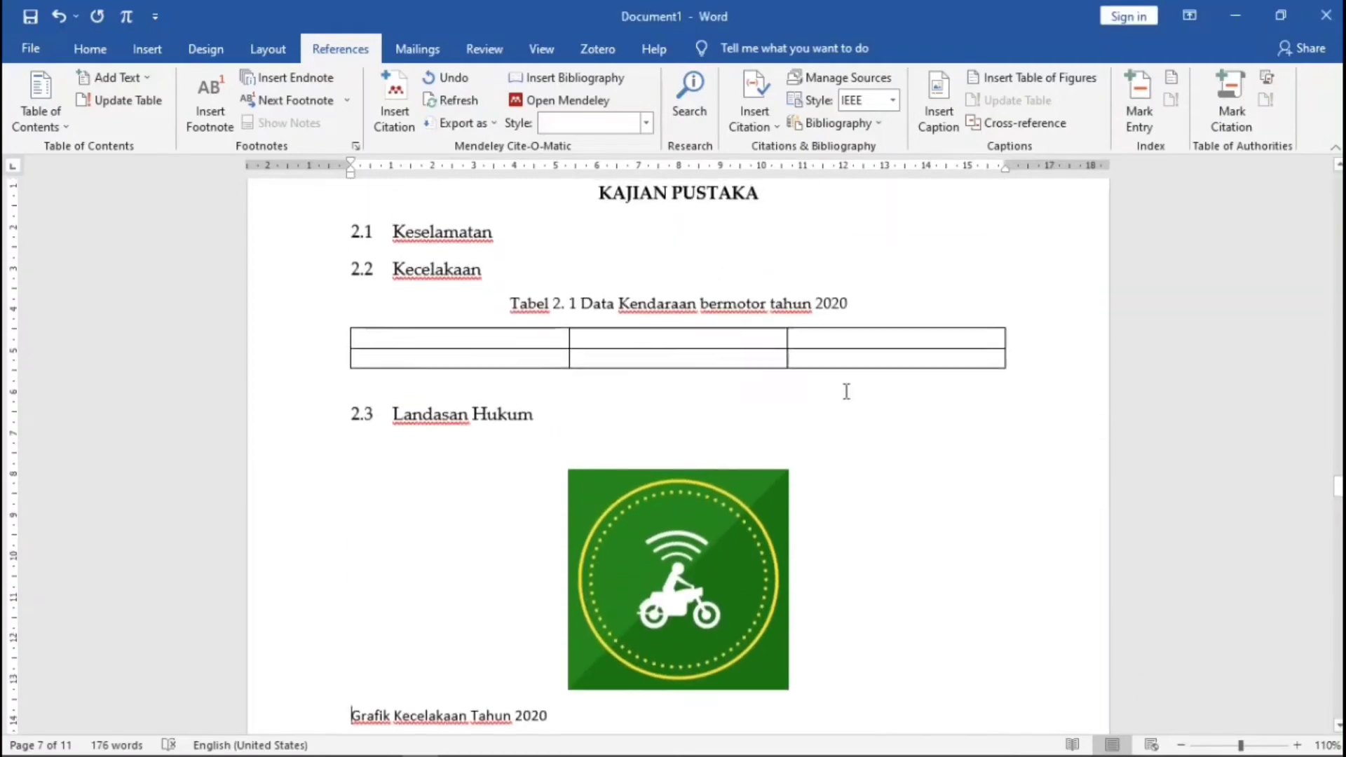
scroll(845, 390, up, 1)
scroll(845, 391, down, 5)
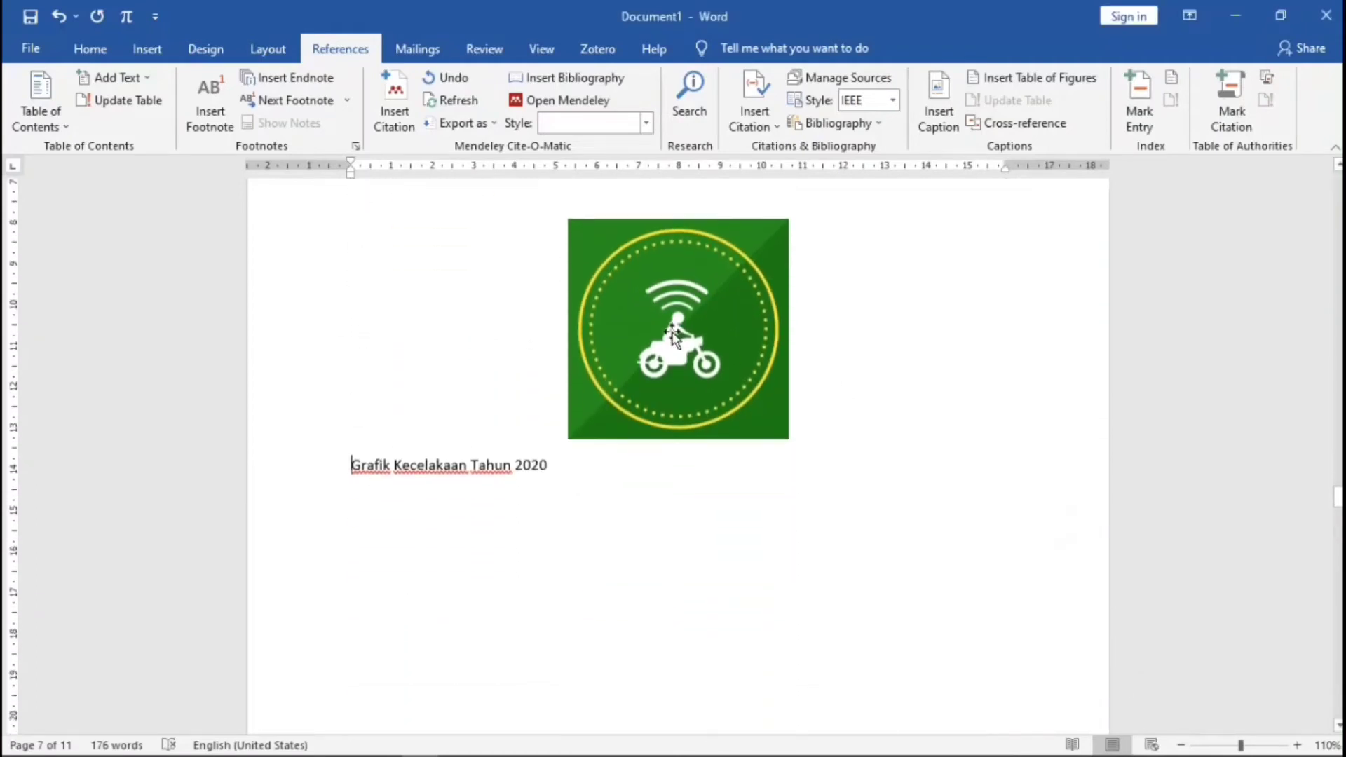
click(938, 98)
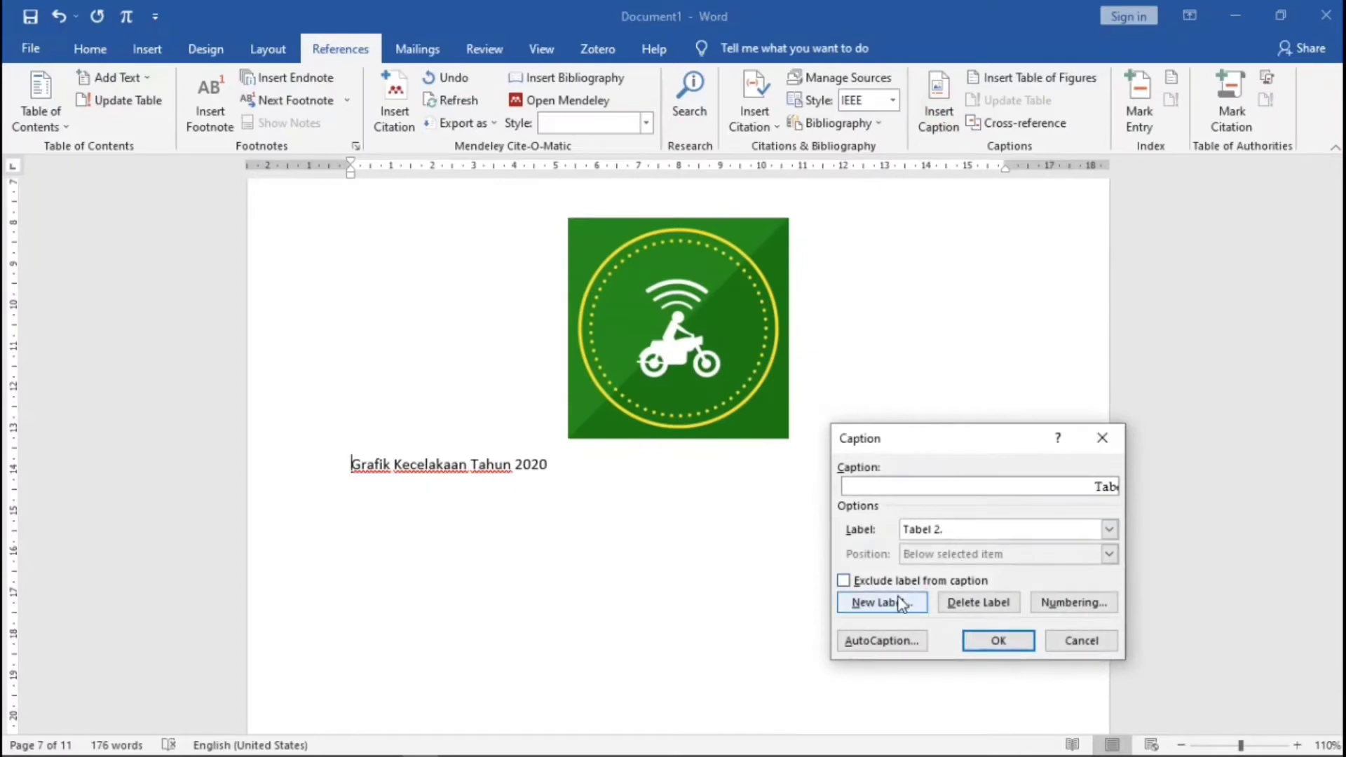
click(900, 605)
text(G)
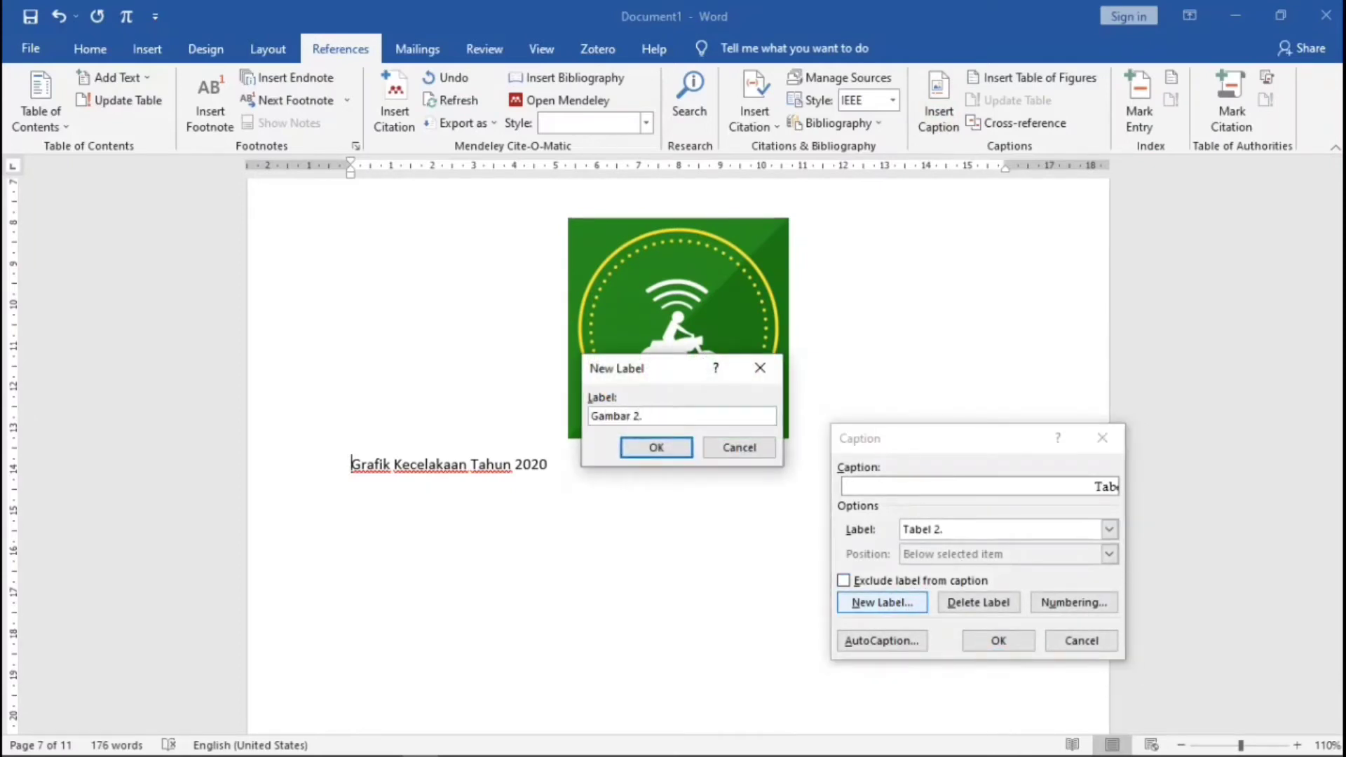
text(ambar 2.)
click(672, 452)
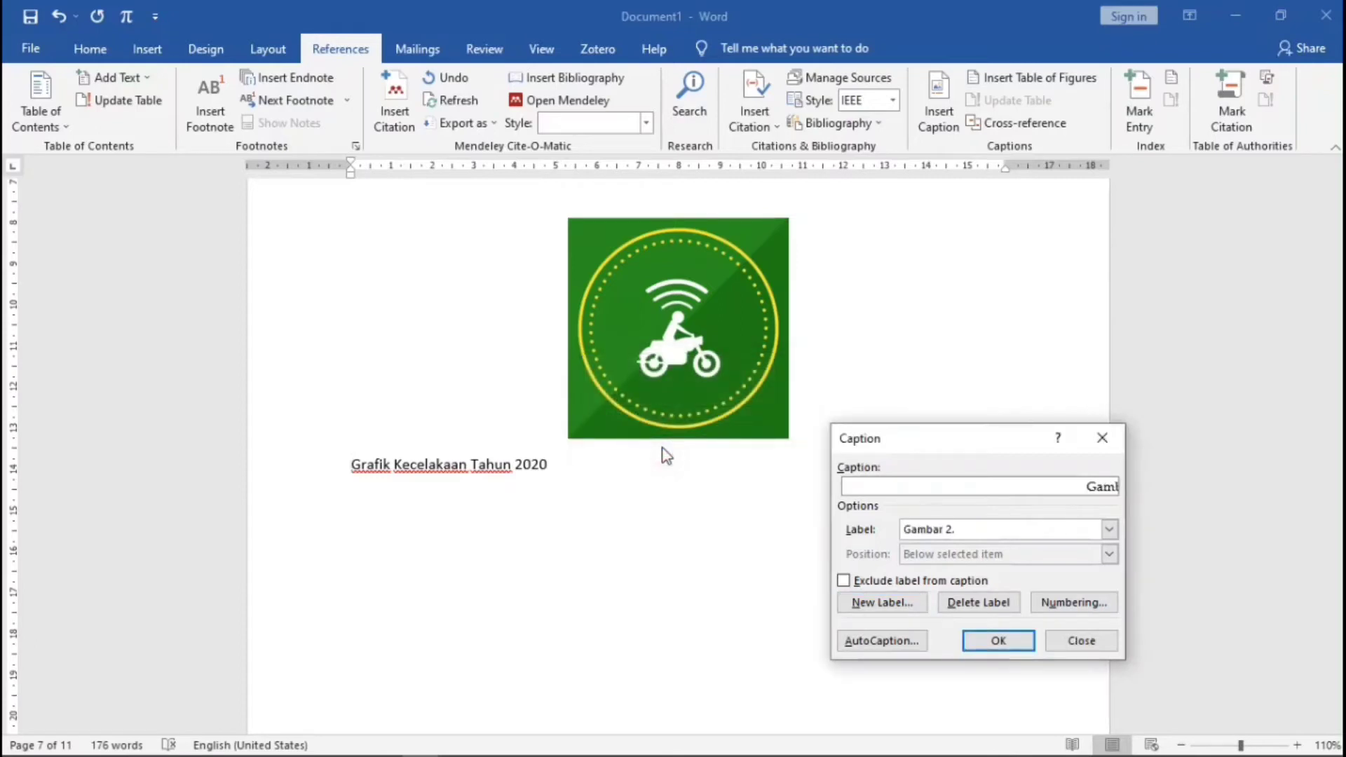
click(998, 641)
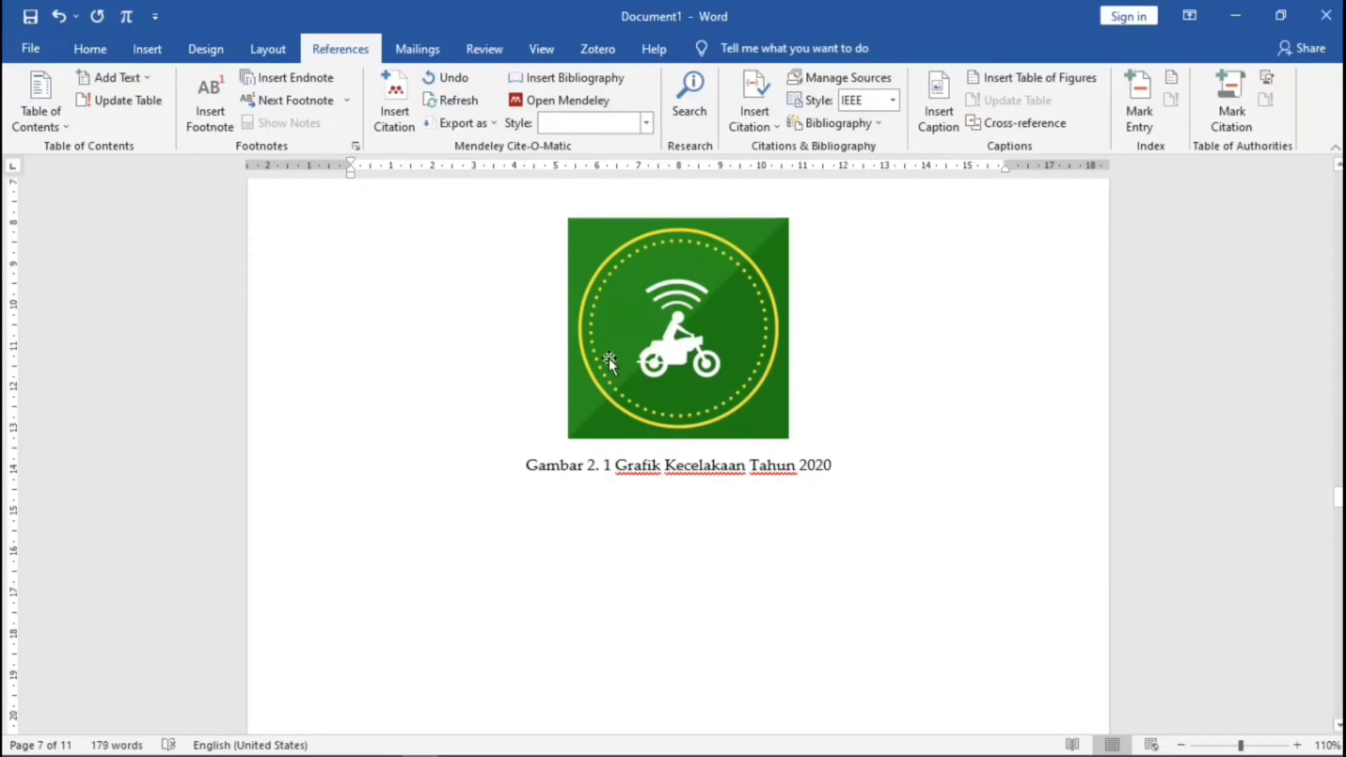
- Check the paragraph styles list without changes, then scroll down toward BAB III
click(90, 48)
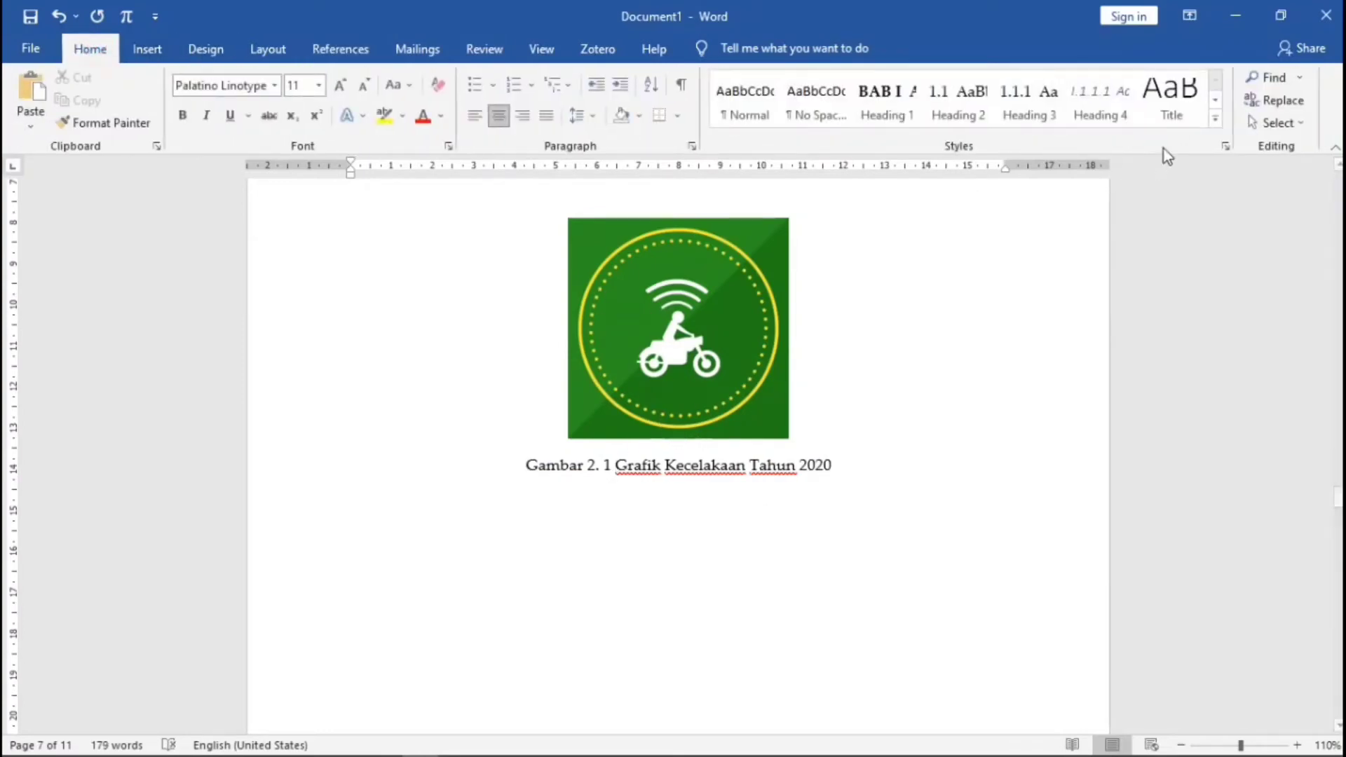
click(1223, 124)
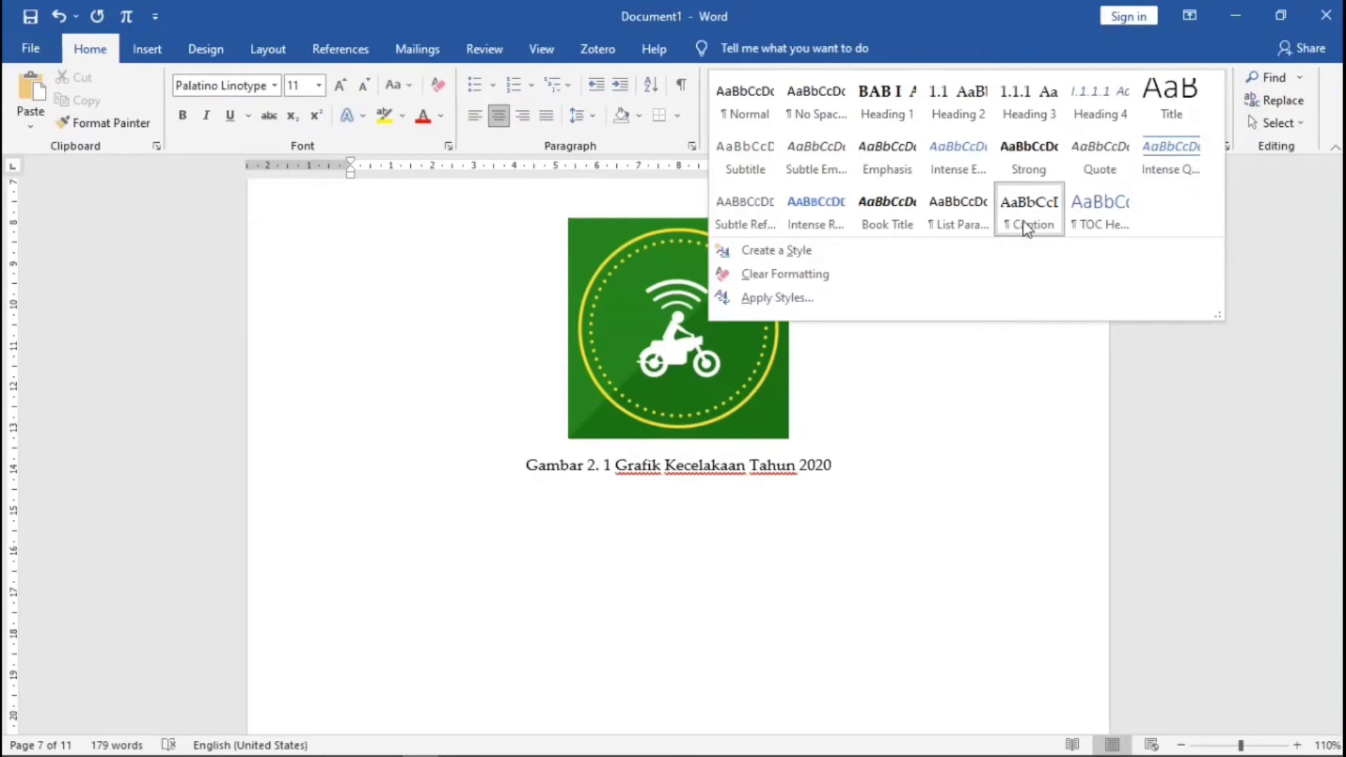
click(778, 484)
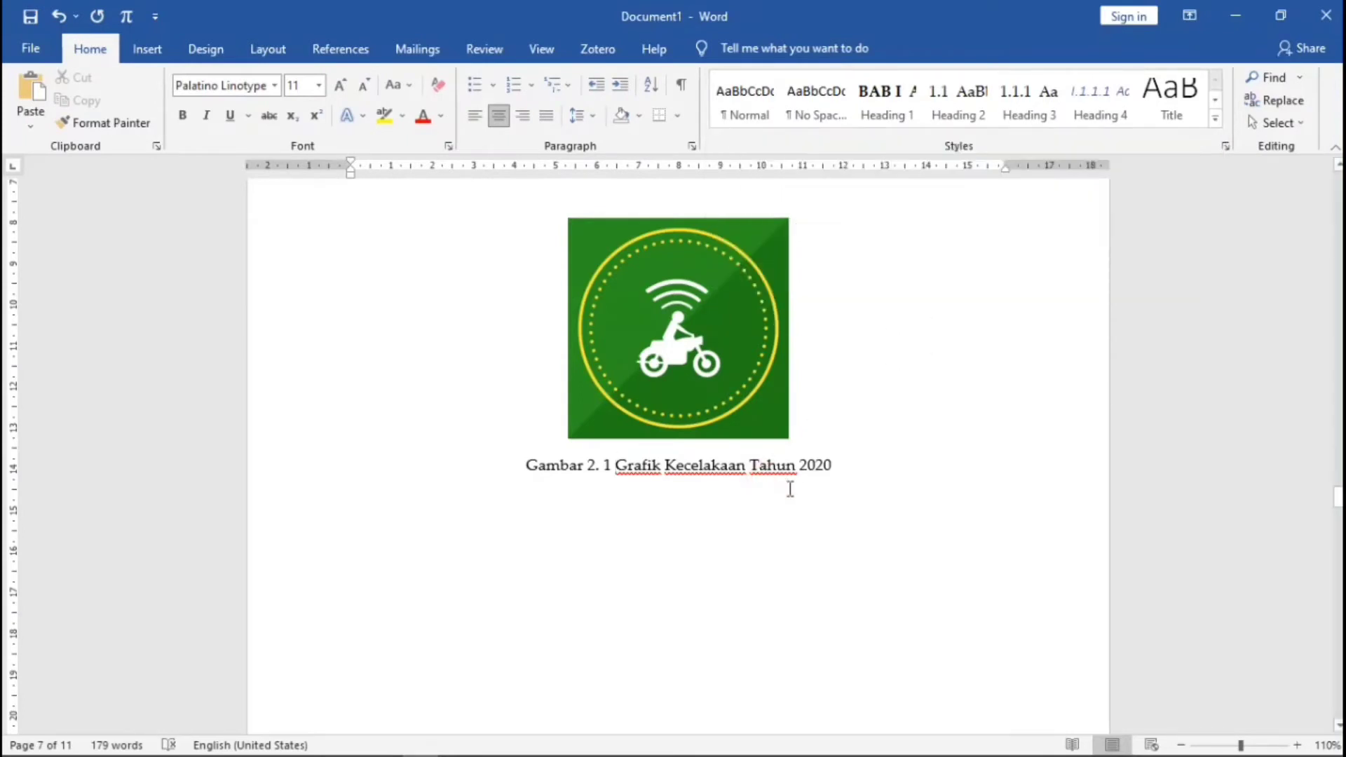
scroll(790, 488, down, 10)
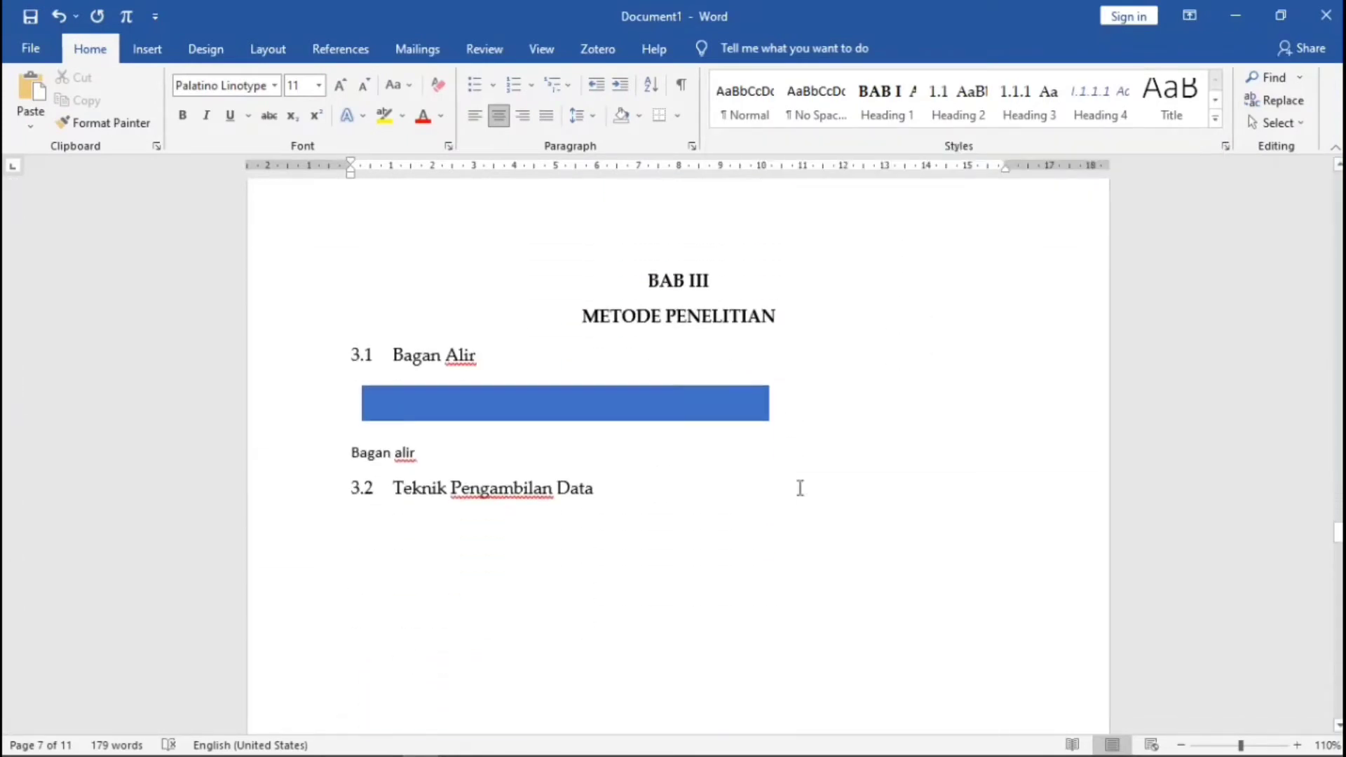
- Caption the flowchart 'Gambar 3. 1 Bagan alir' with a new 'Gambar 3.' label, spacing after the number
click(354, 412)
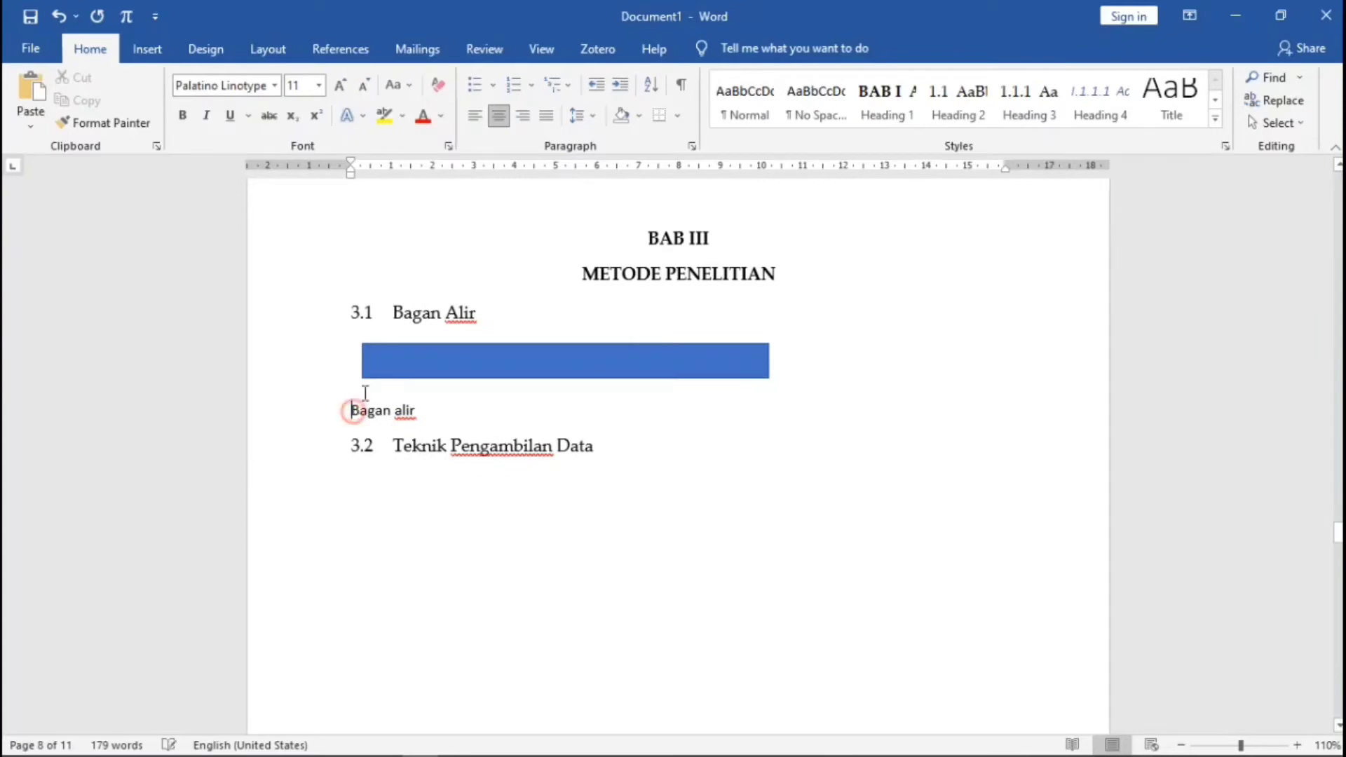
click(340, 48)
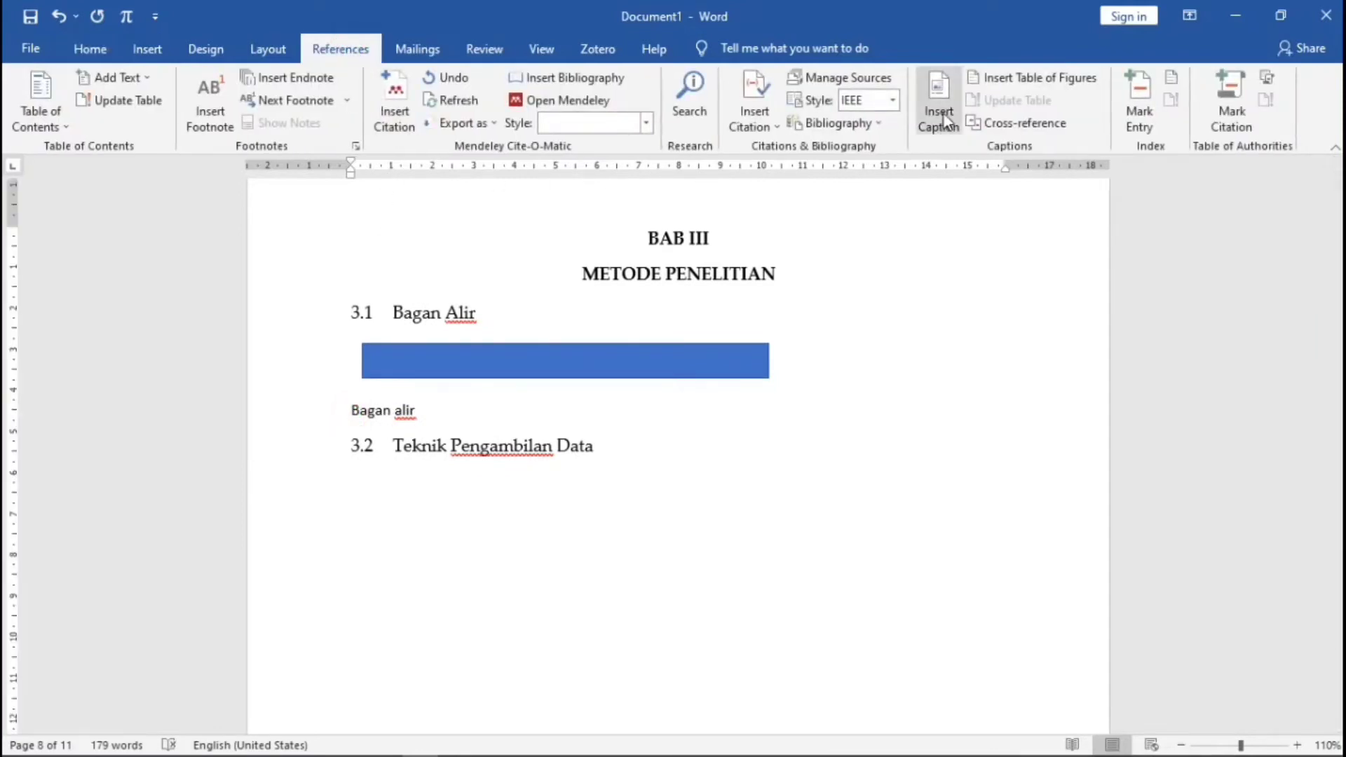
click(947, 123)
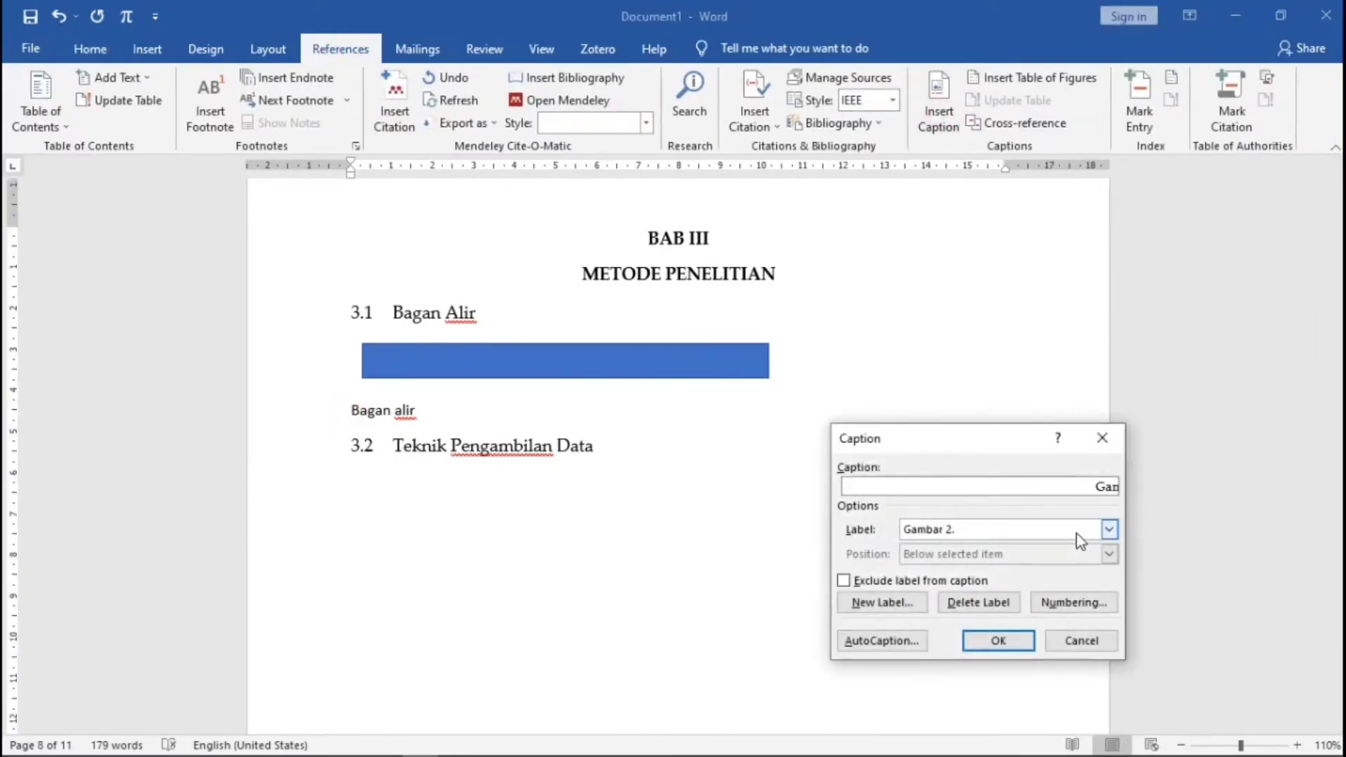
click(1109, 530)
click(1109, 530)
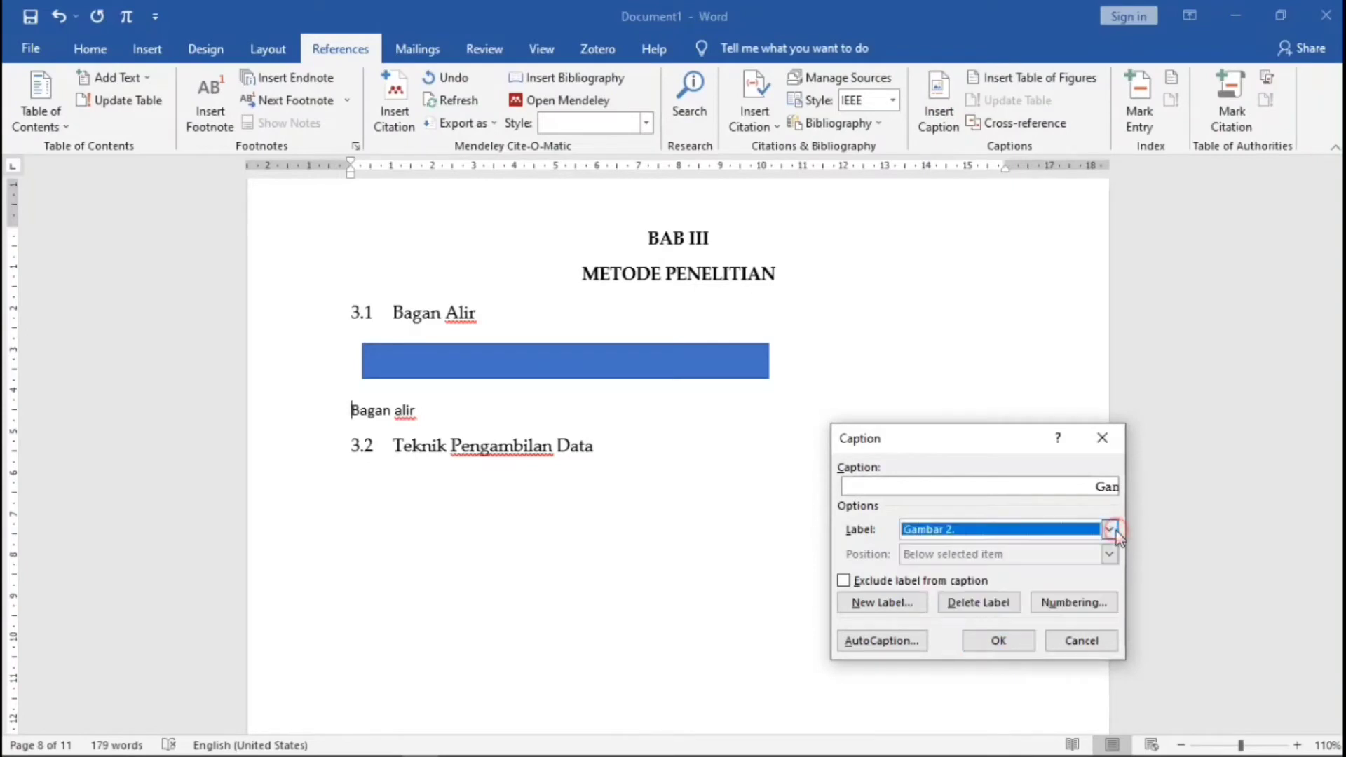
click(883, 611)
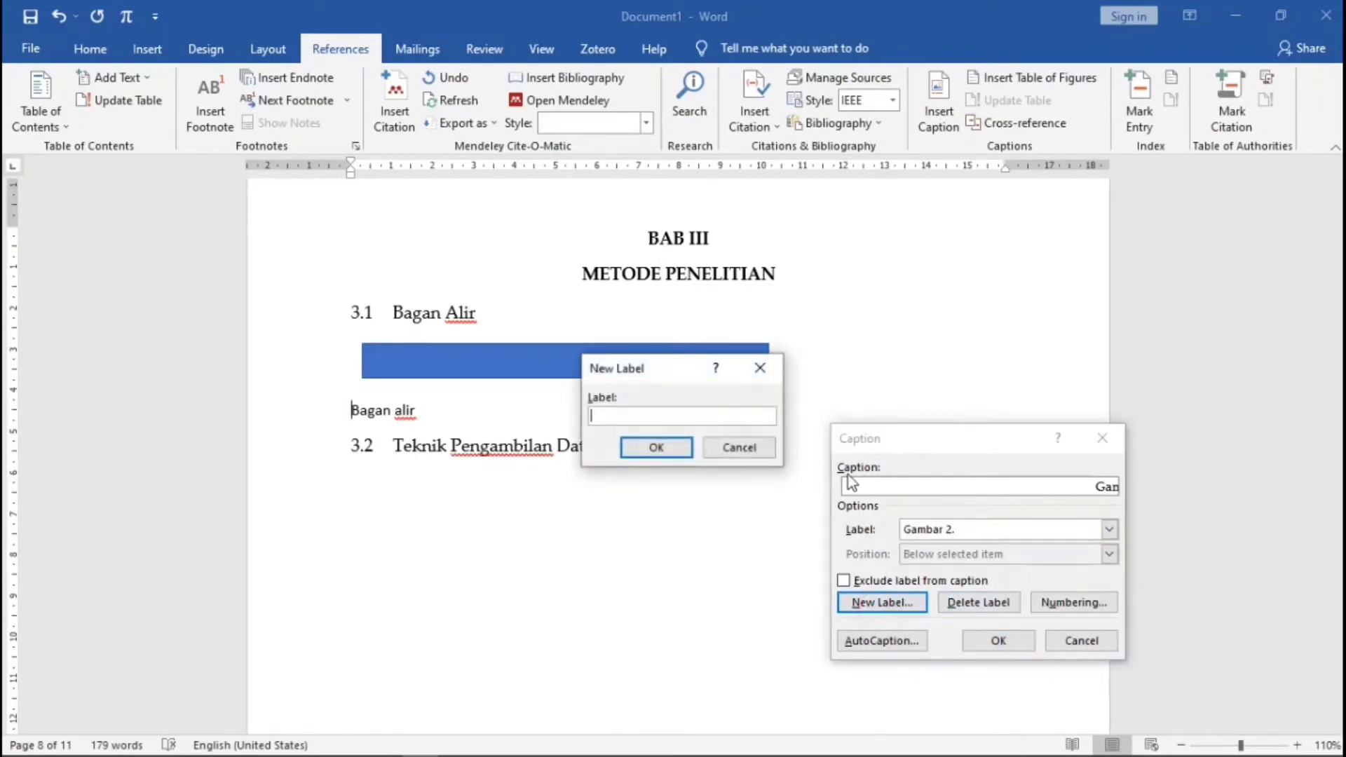
text(Gambar 3.)
click(659, 447)
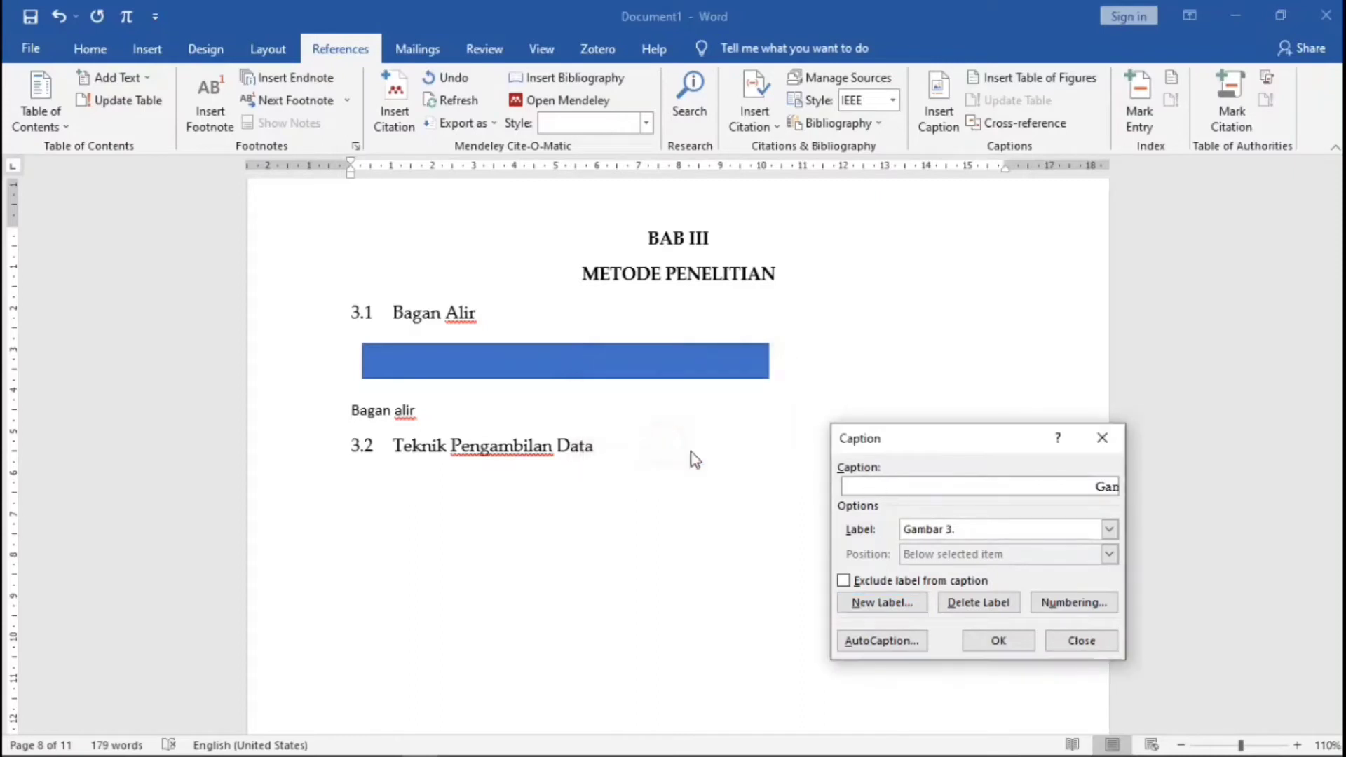
click(997, 640)
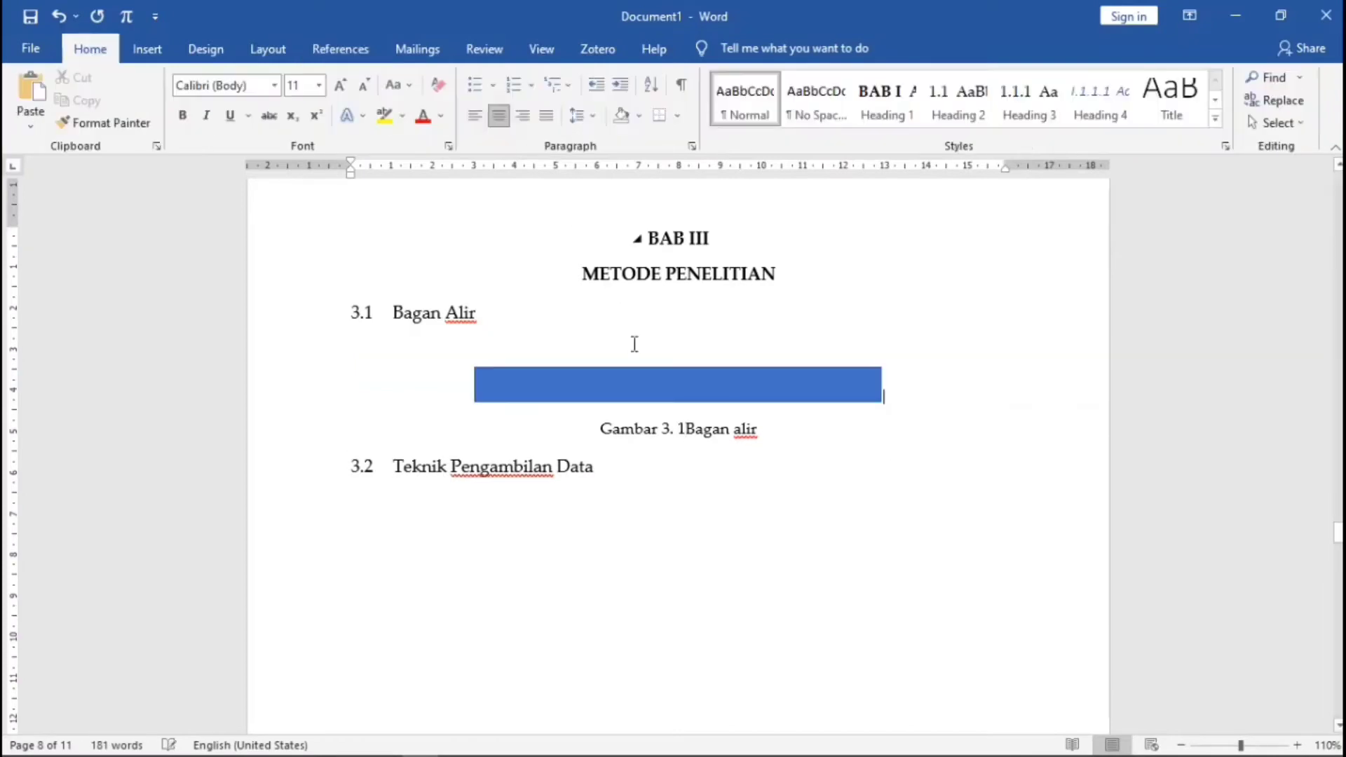
click(818, 443)
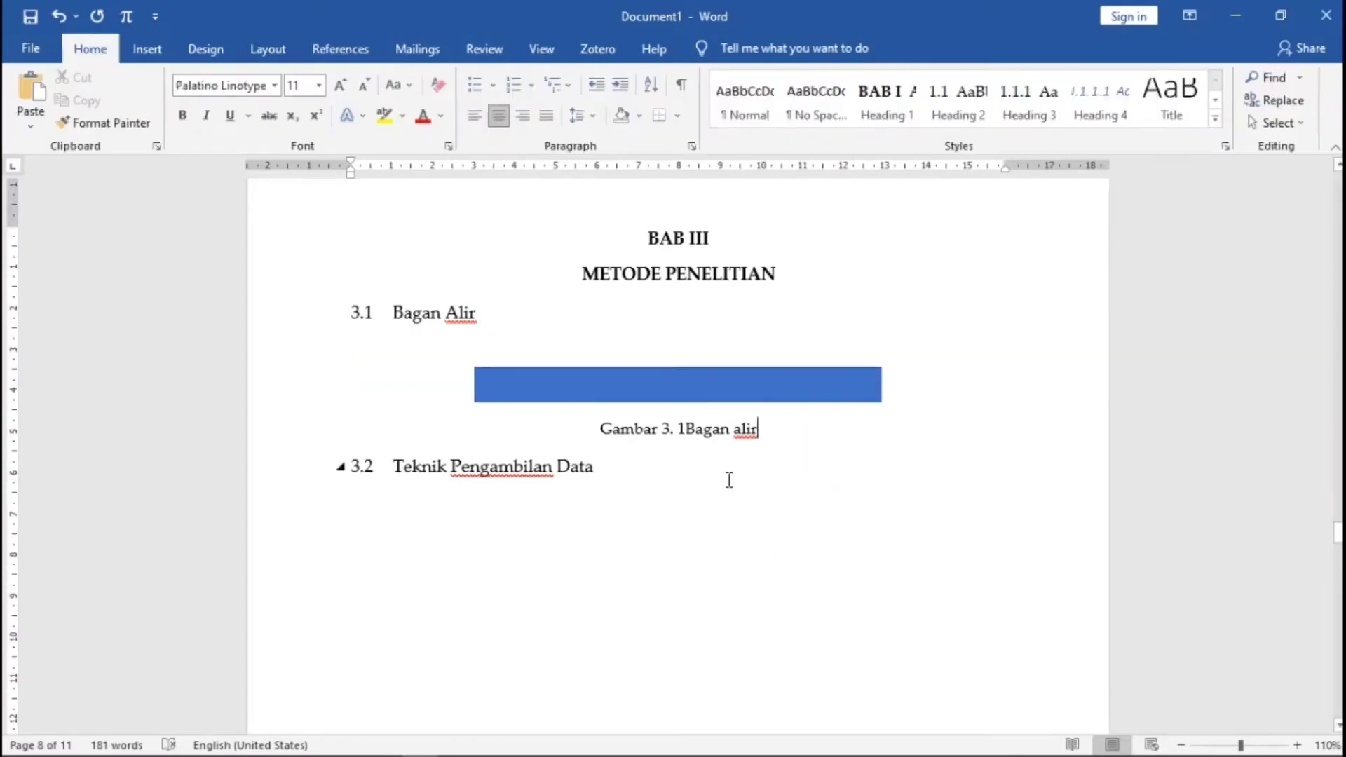
click(688, 429)
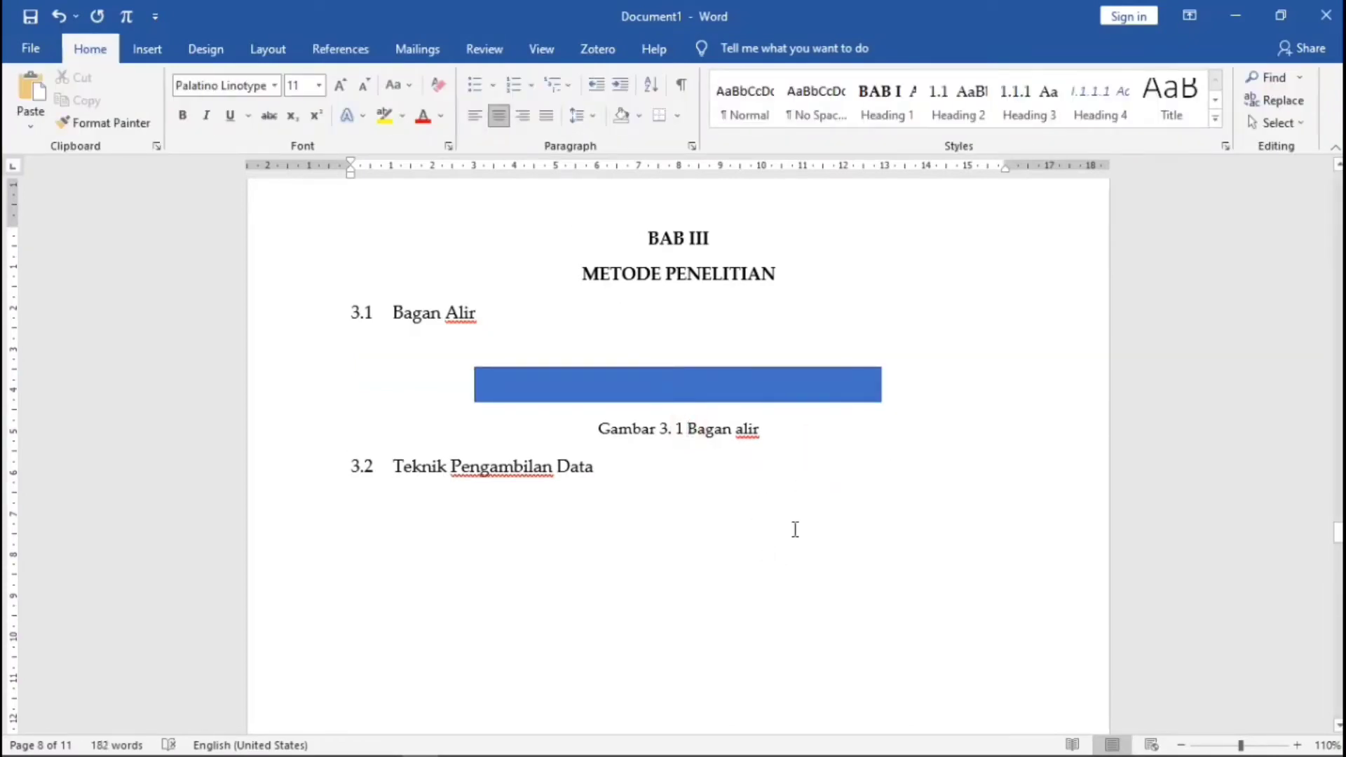
- Put the cursor on the empty line under the Daftar Tabel heading with References commands showing
scroll(795, 529, up, 10)
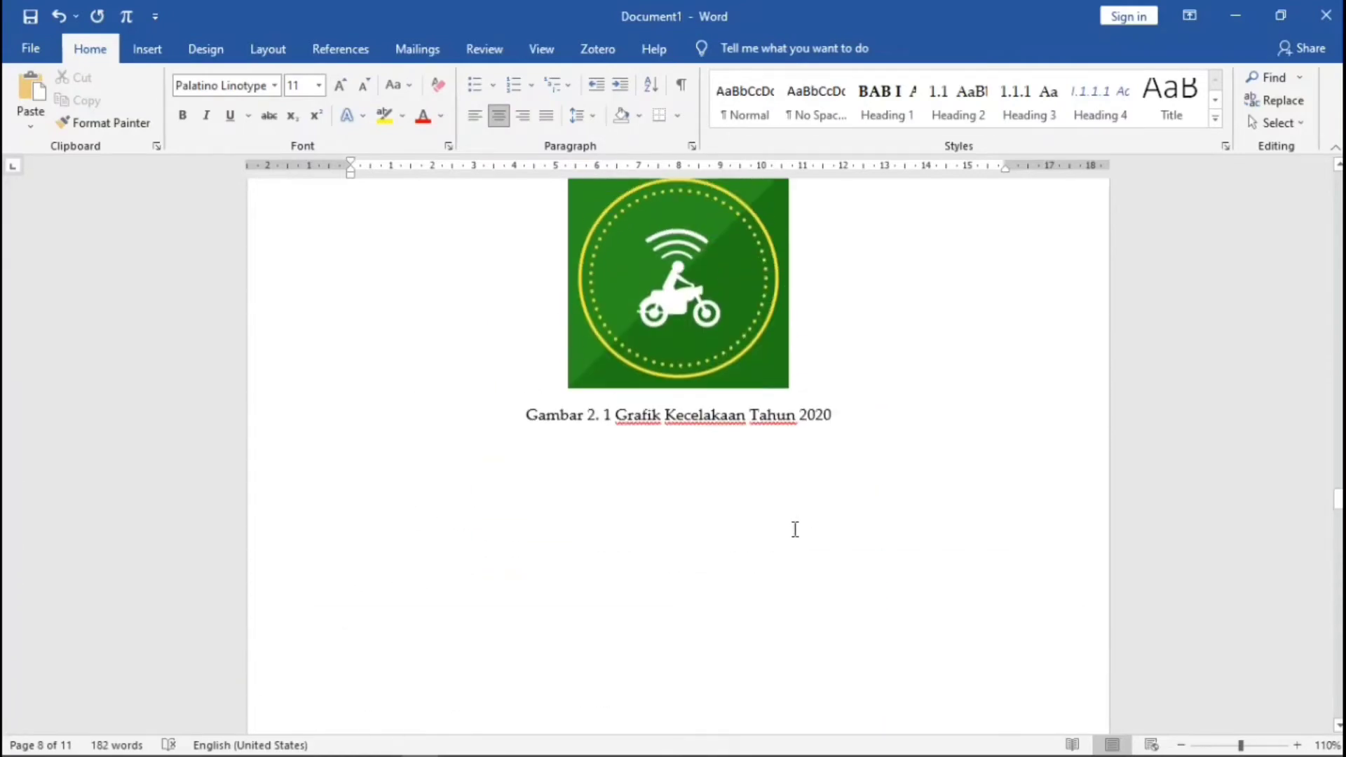
scroll(795, 530, up, 15)
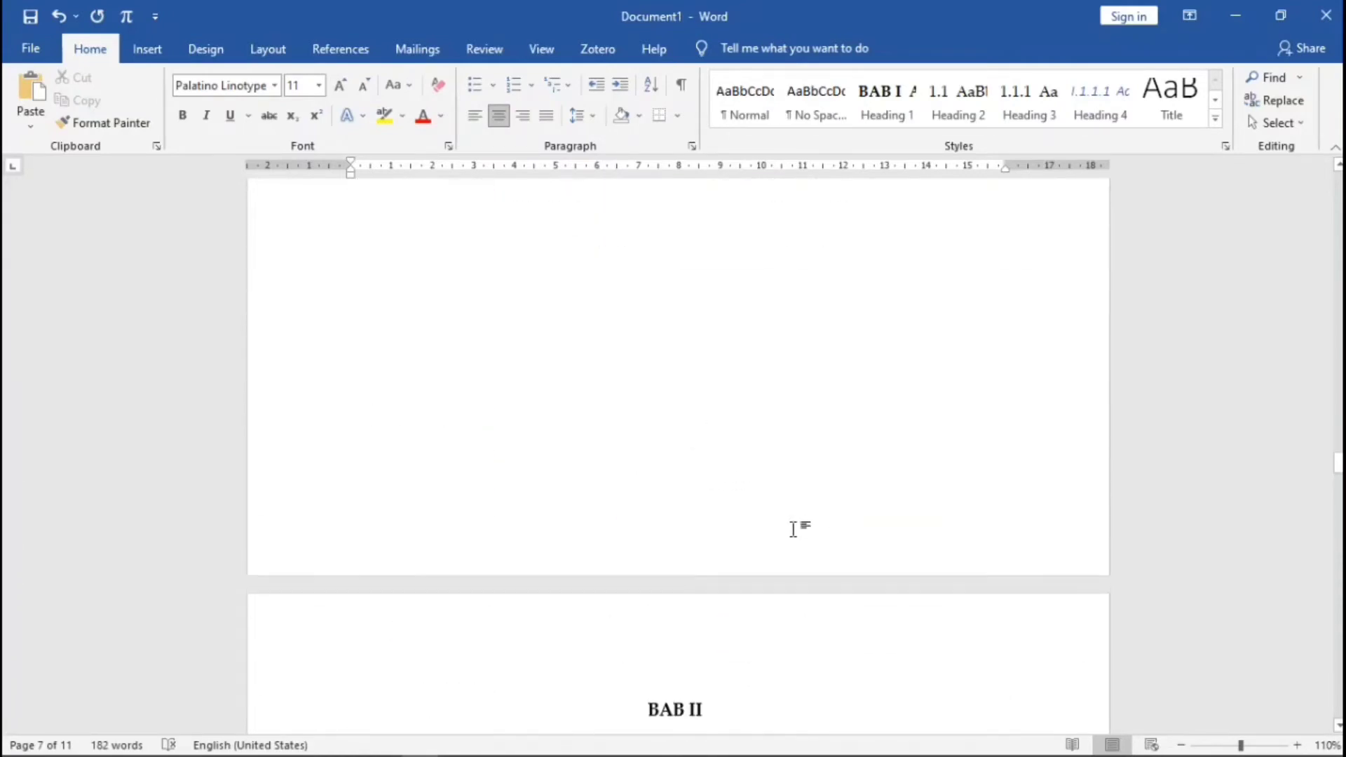
scroll(795, 530, up, 10)
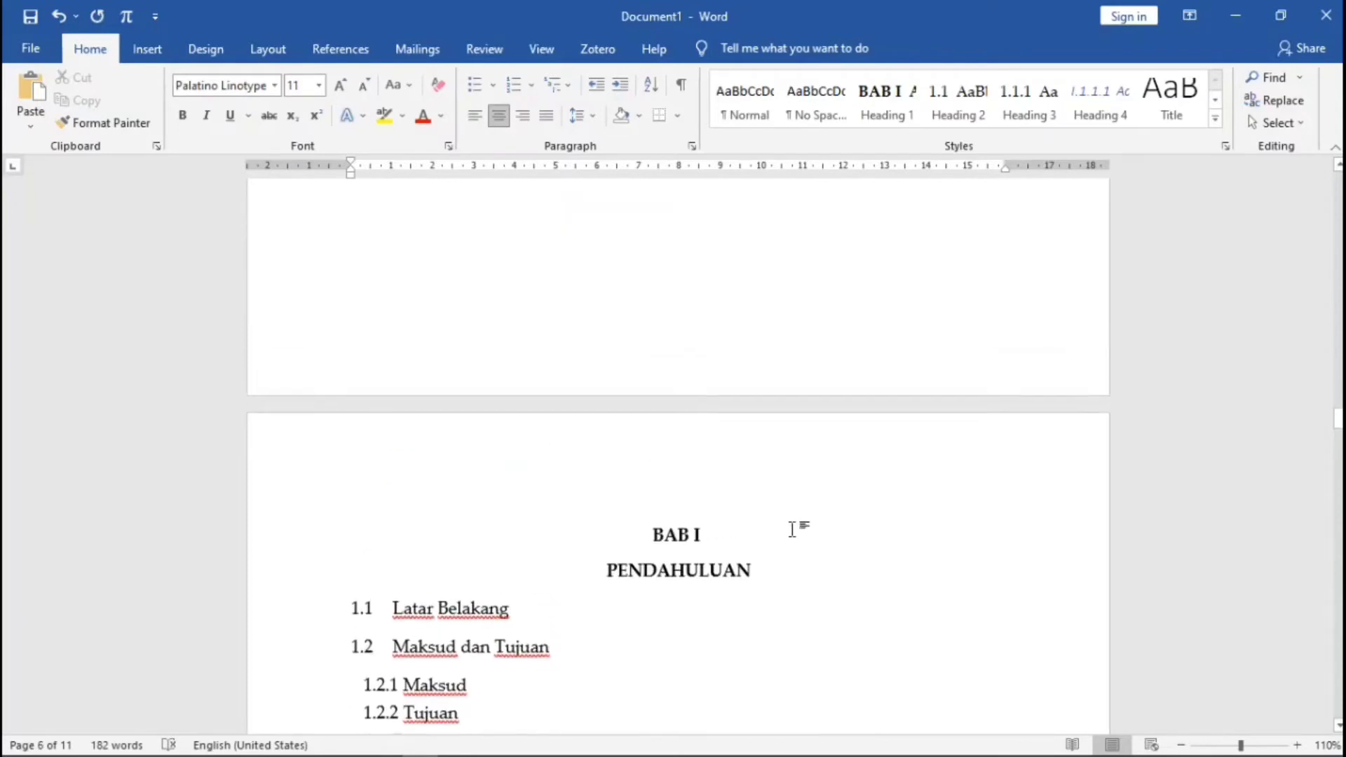
scroll(787, 527, up, 10)
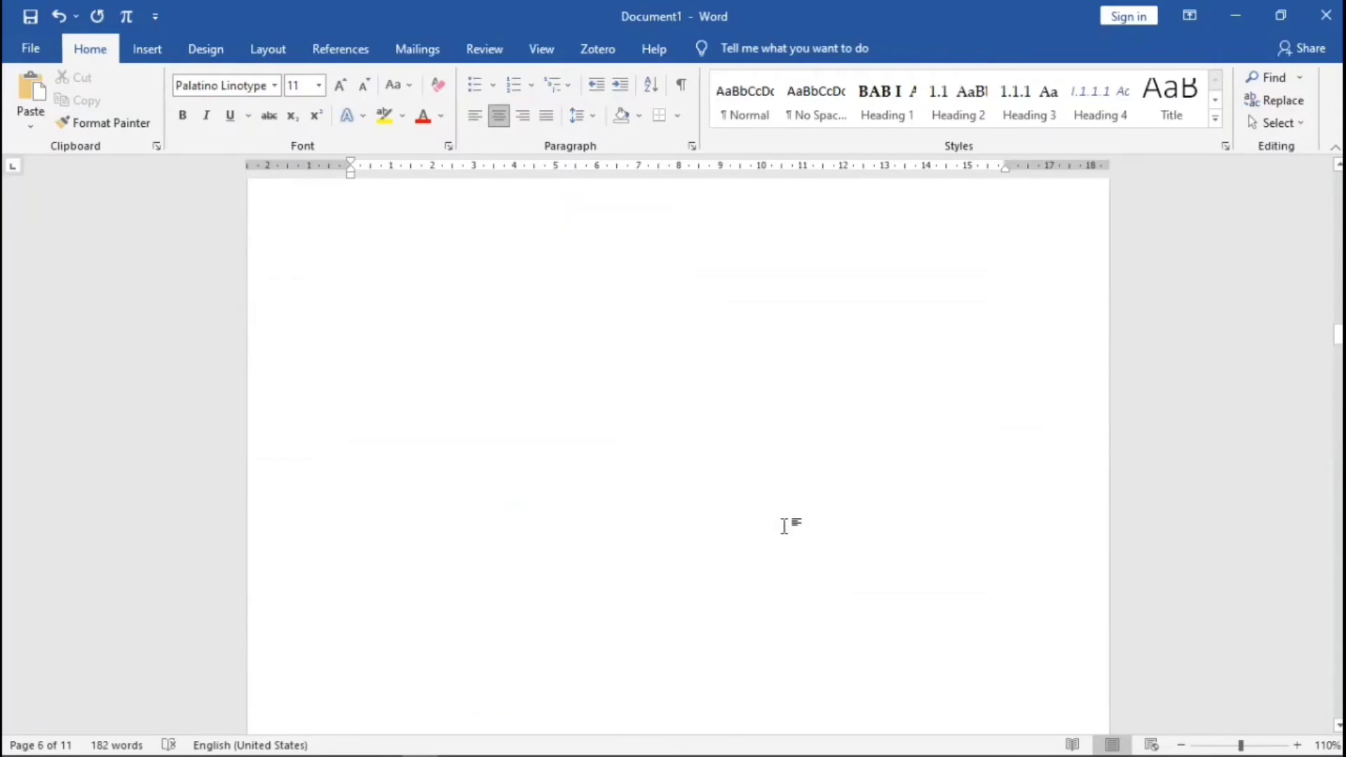
scroll(785, 525, down, 3)
click(640, 397)
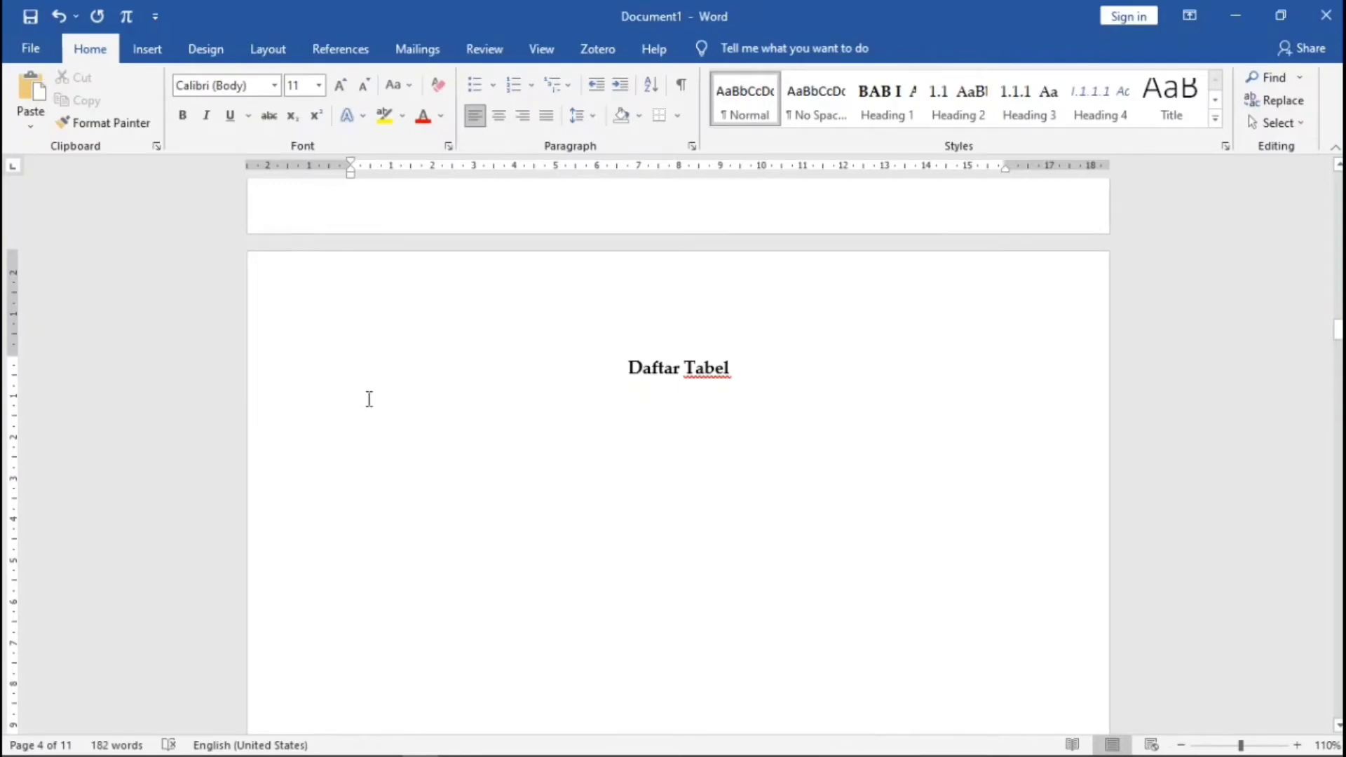
click(343, 52)
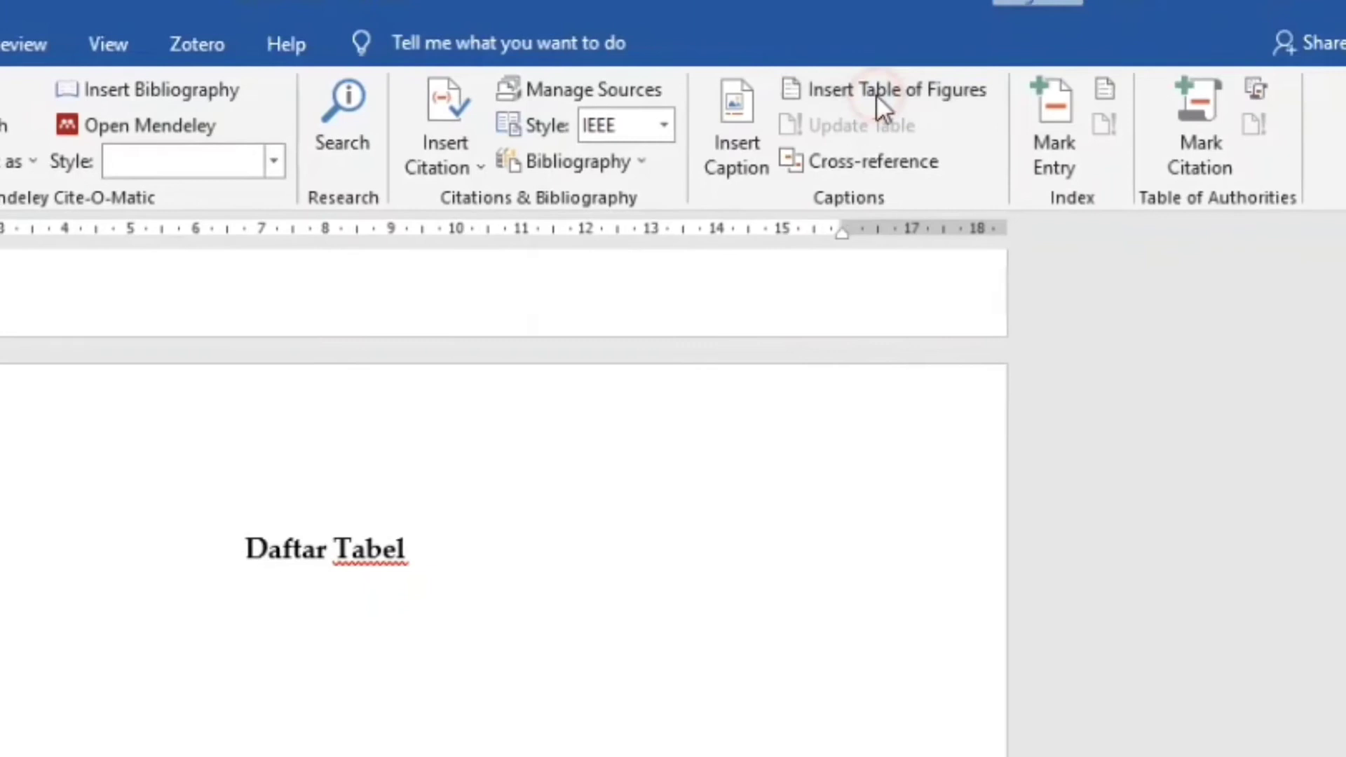
- Insert a table of figures for the 'Tabel 1.' label, its Table of Figures style in Palatino Linotype
click(1029, 79)
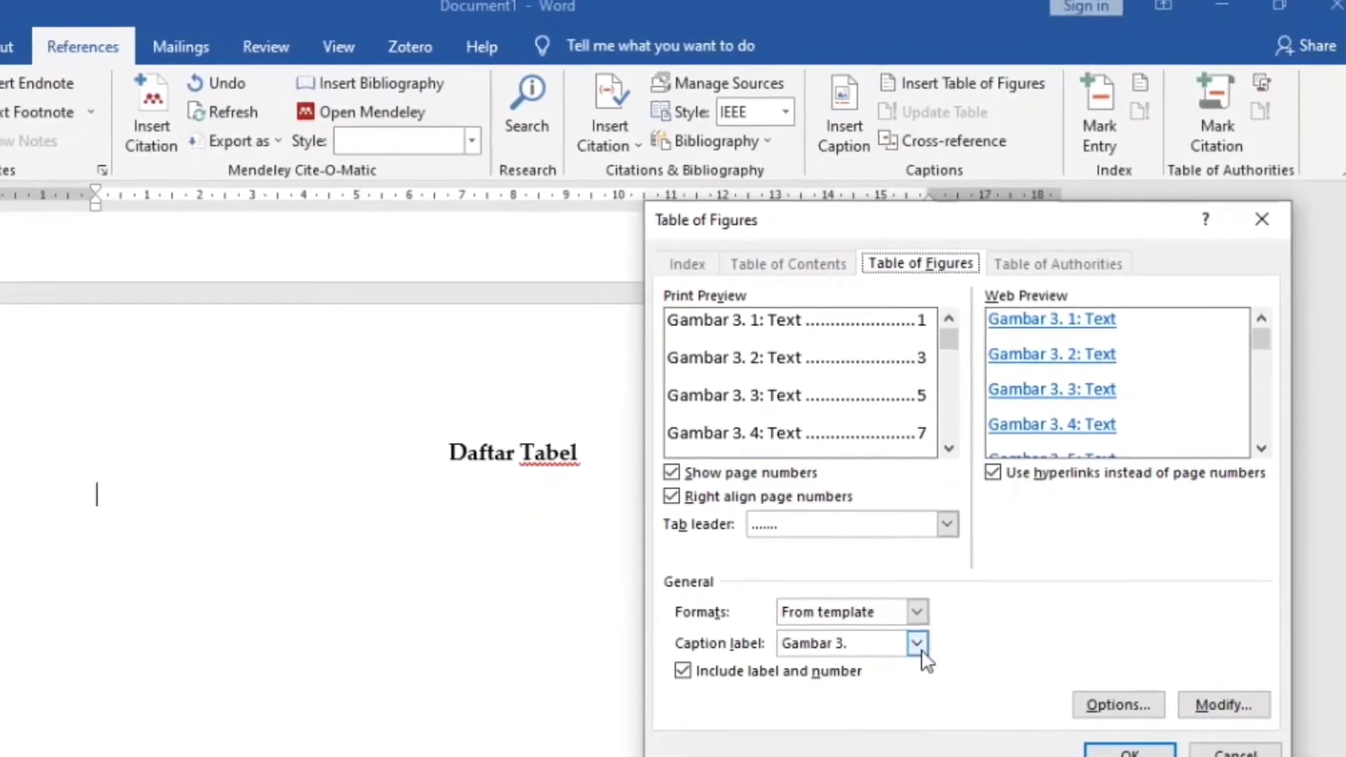
click(920, 636)
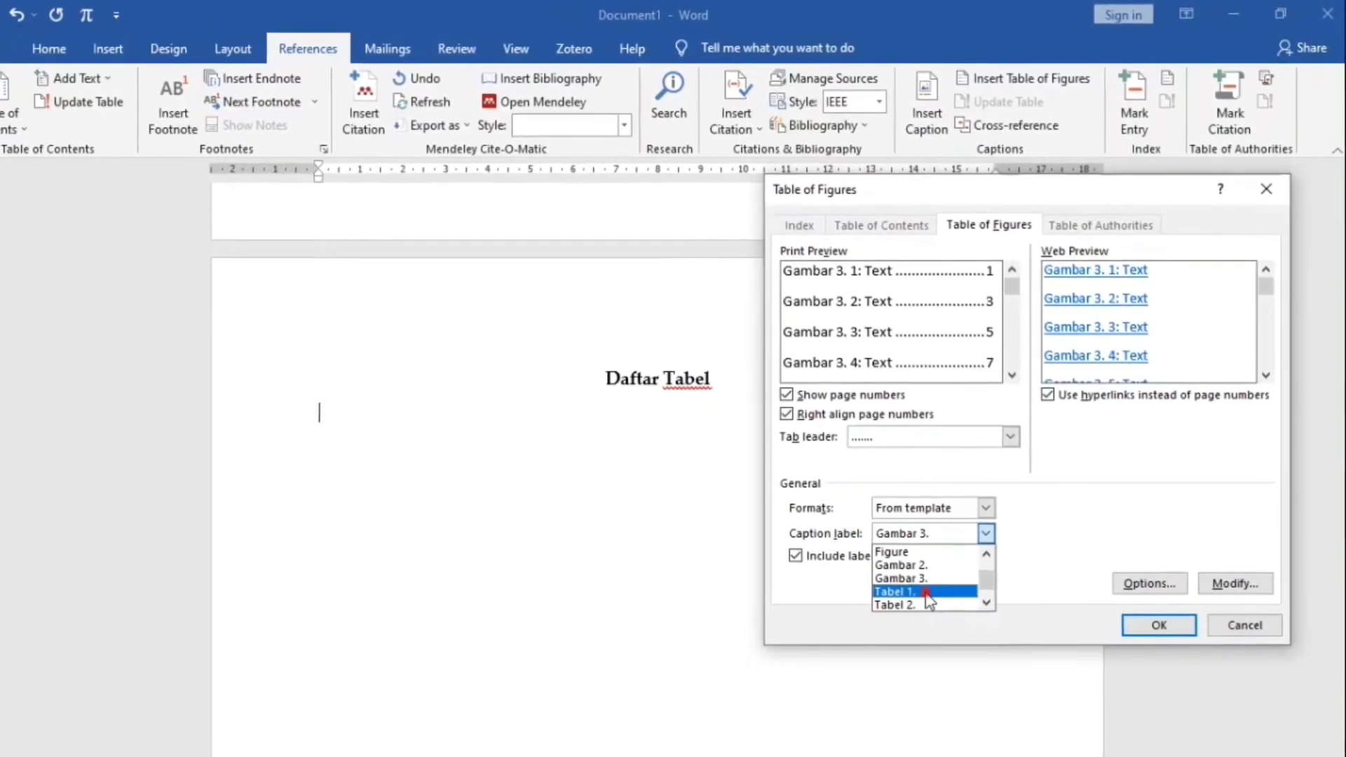
click(915, 608)
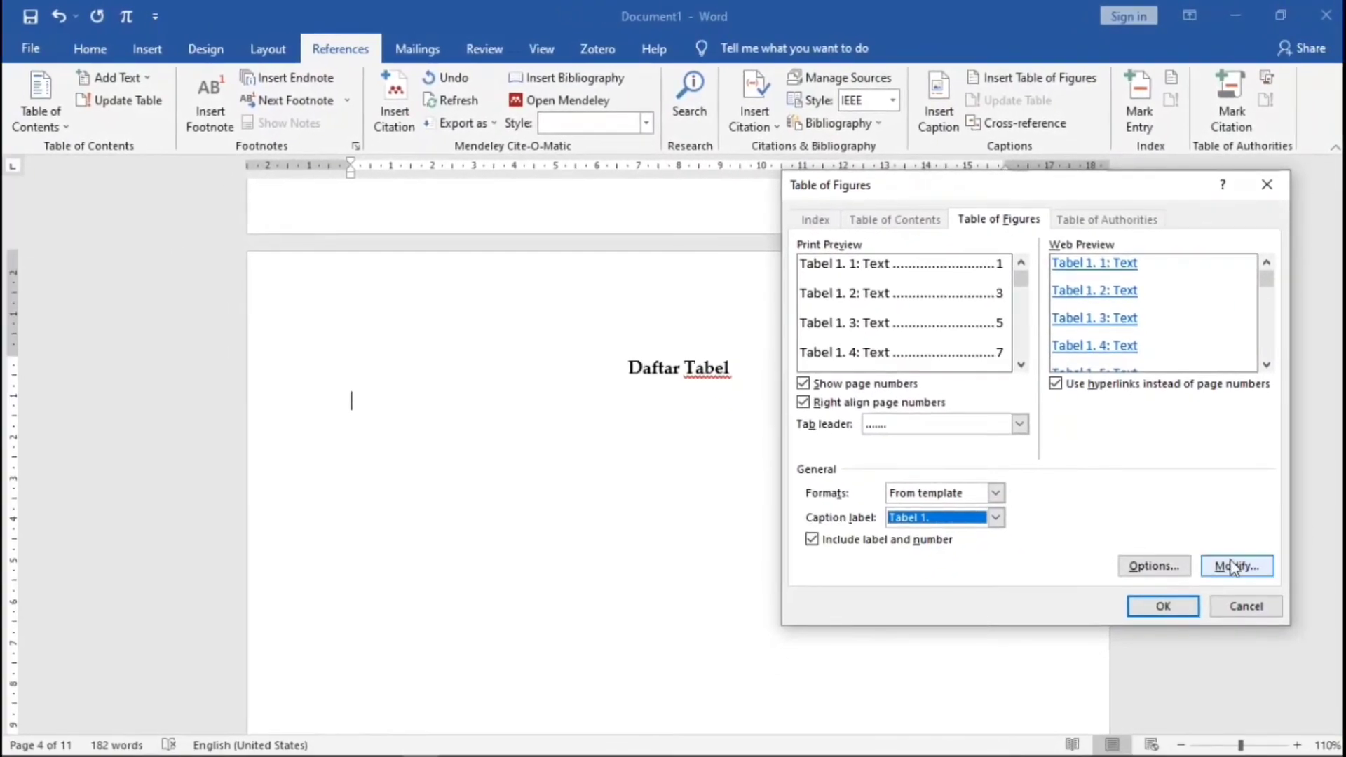
click(1235, 578)
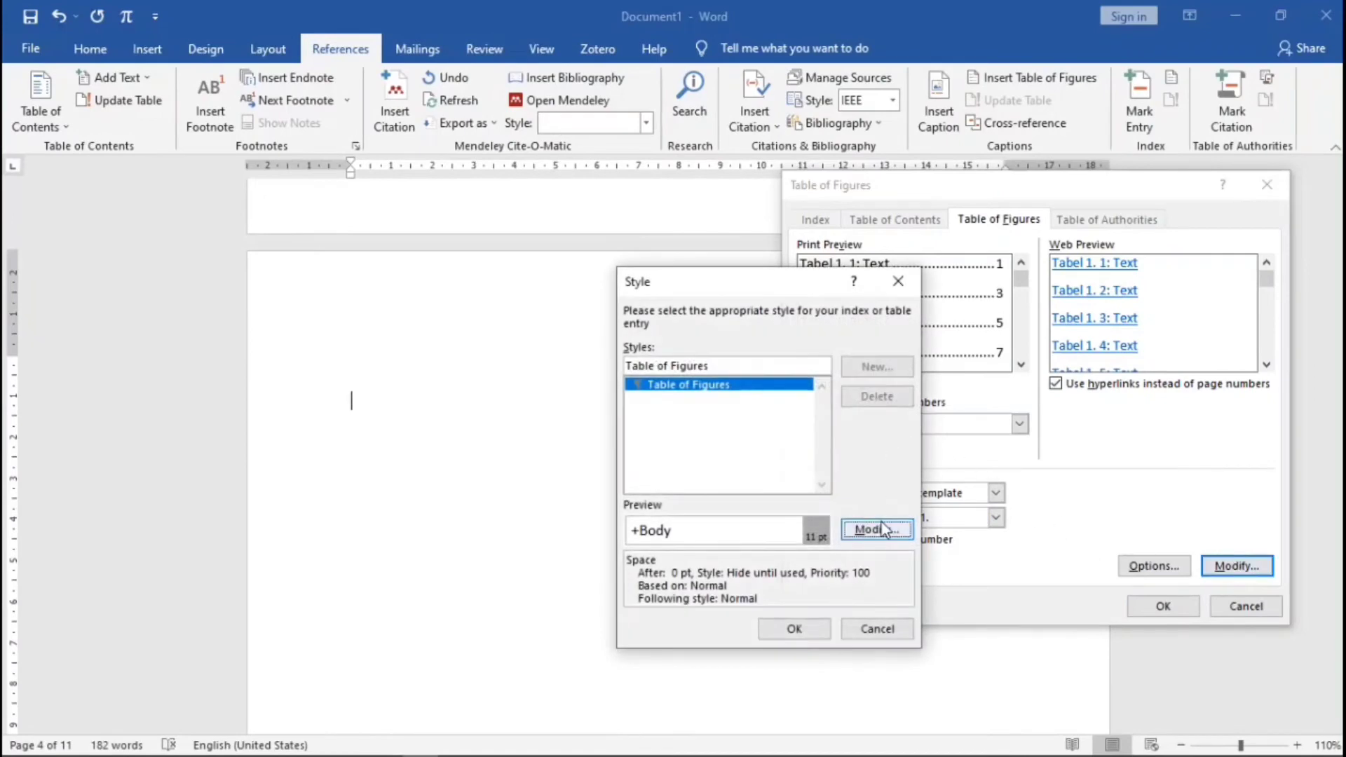
click(879, 522)
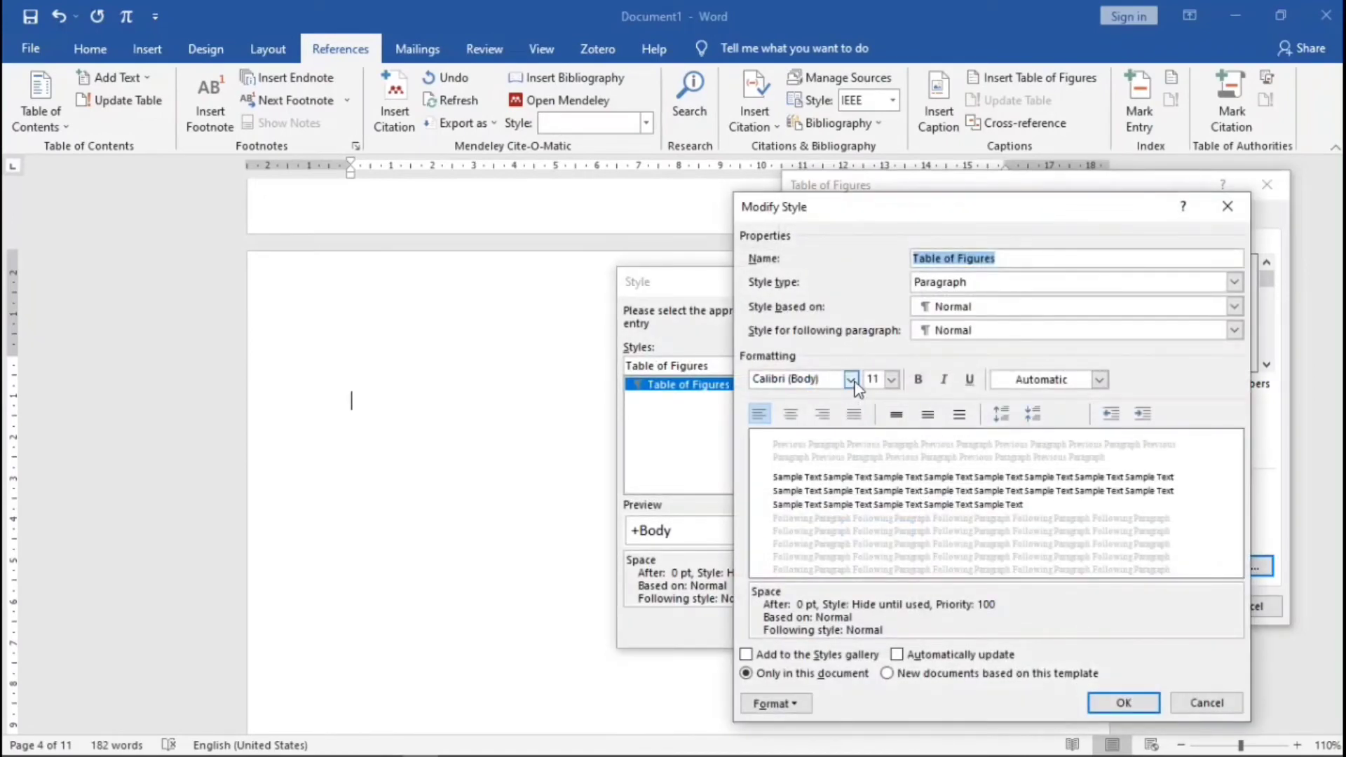
click(851, 379)
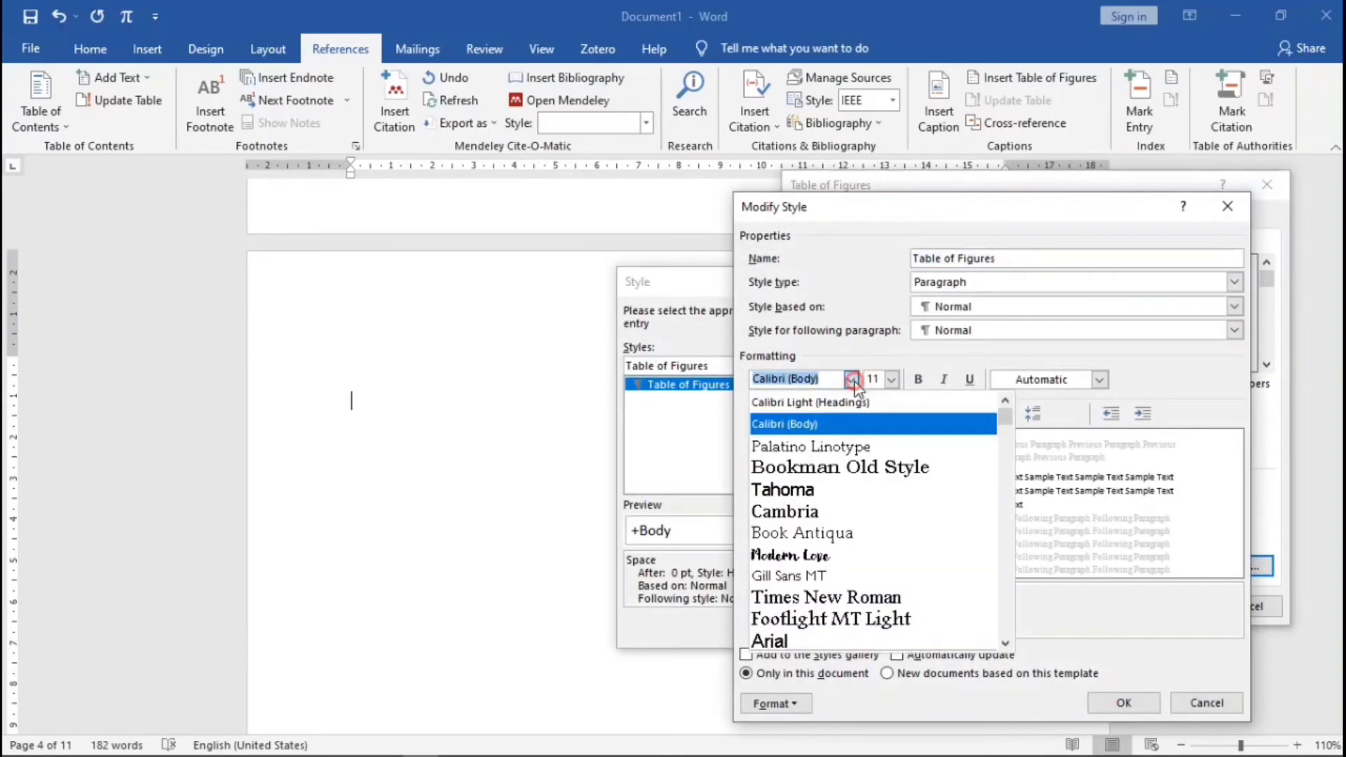
click(869, 445)
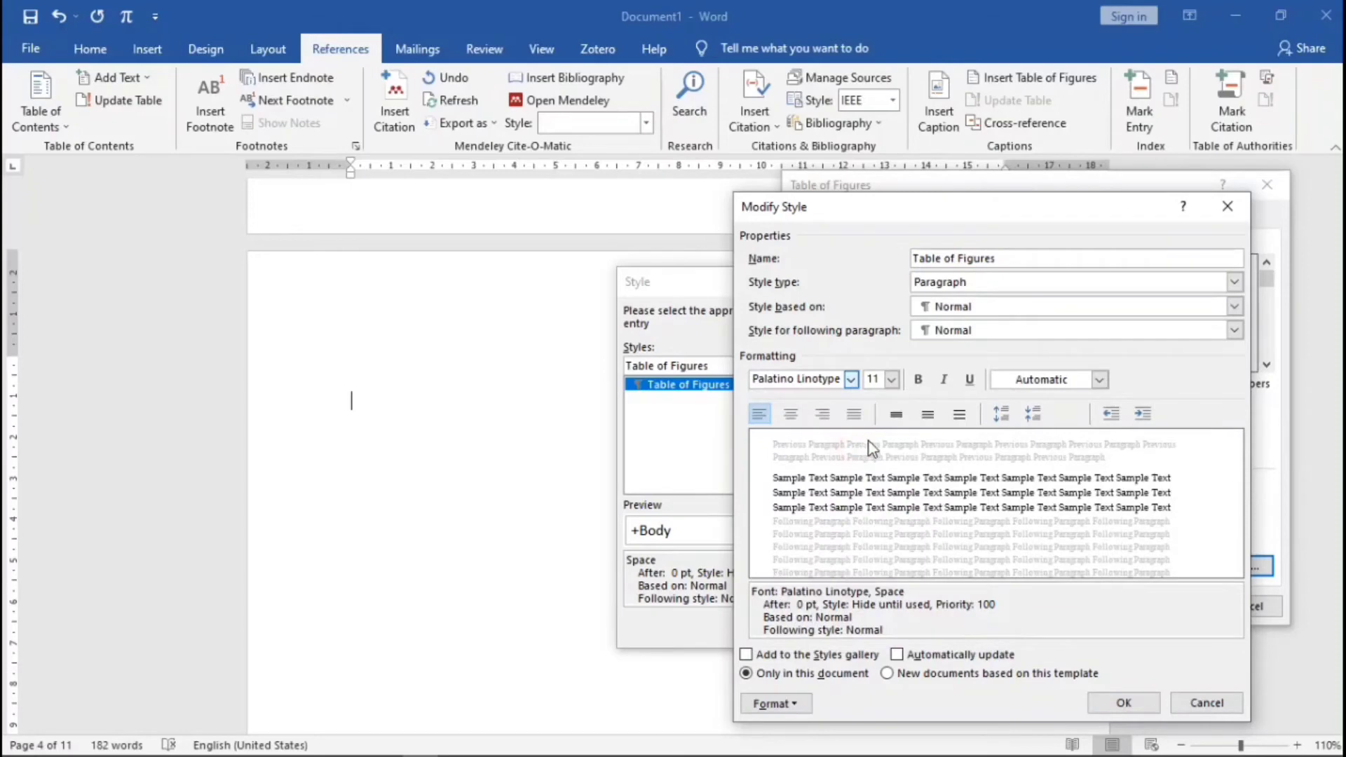
click(1099, 381)
click(1099, 385)
click(1108, 695)
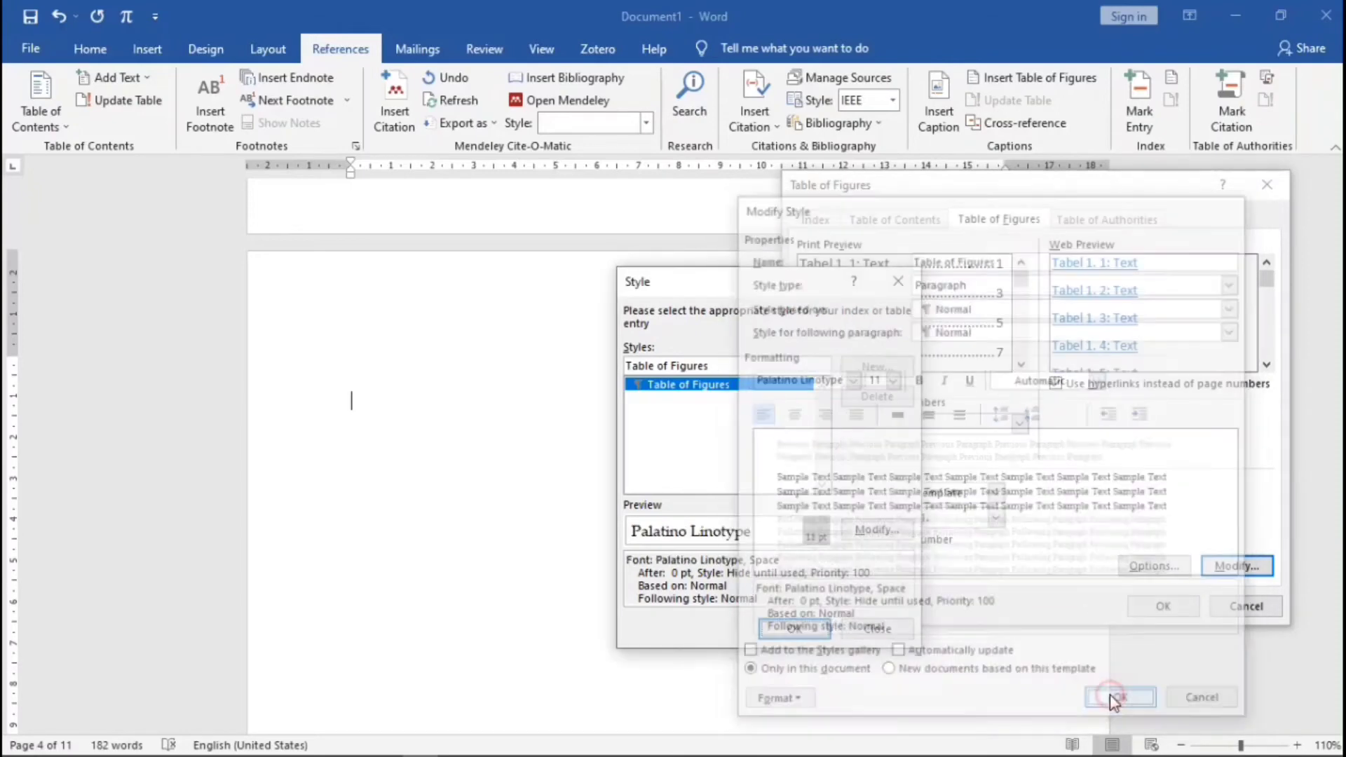
click(795, 629)
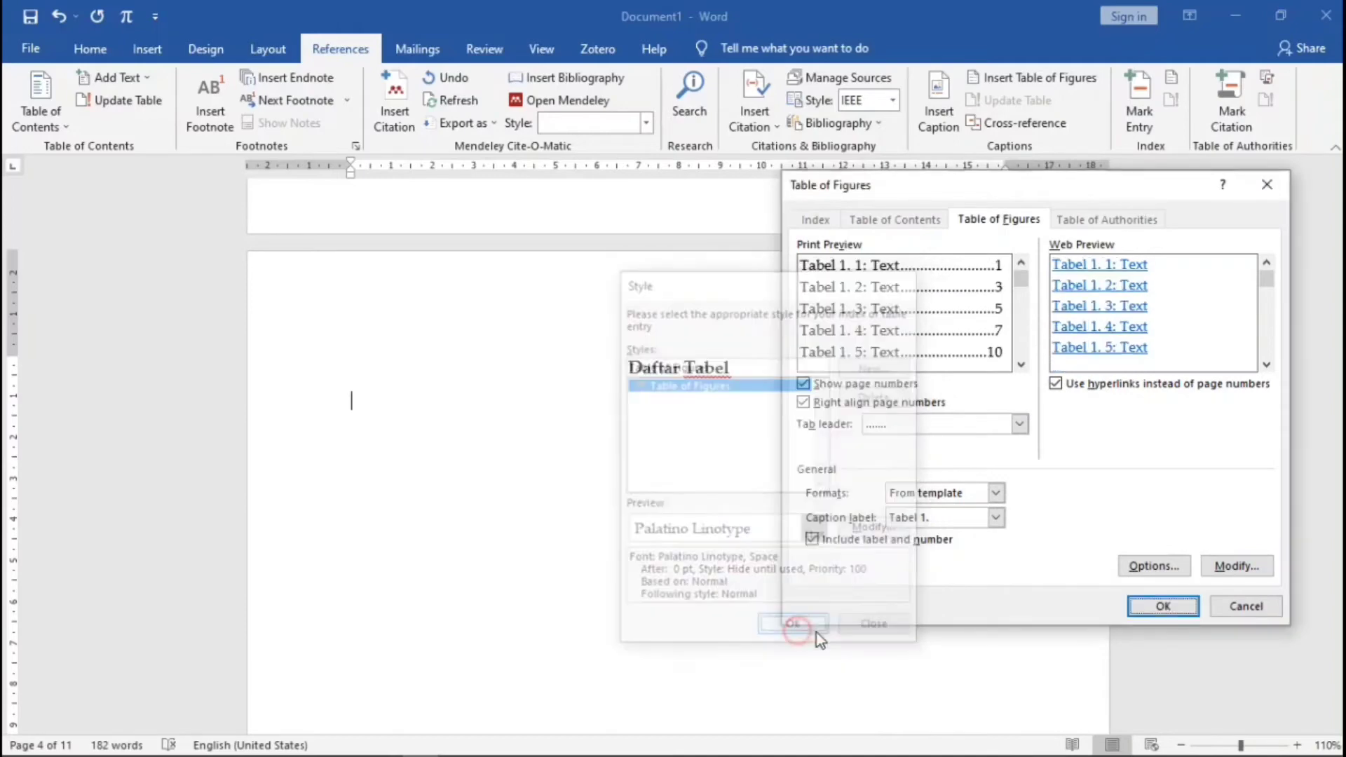
click(1163, 606)
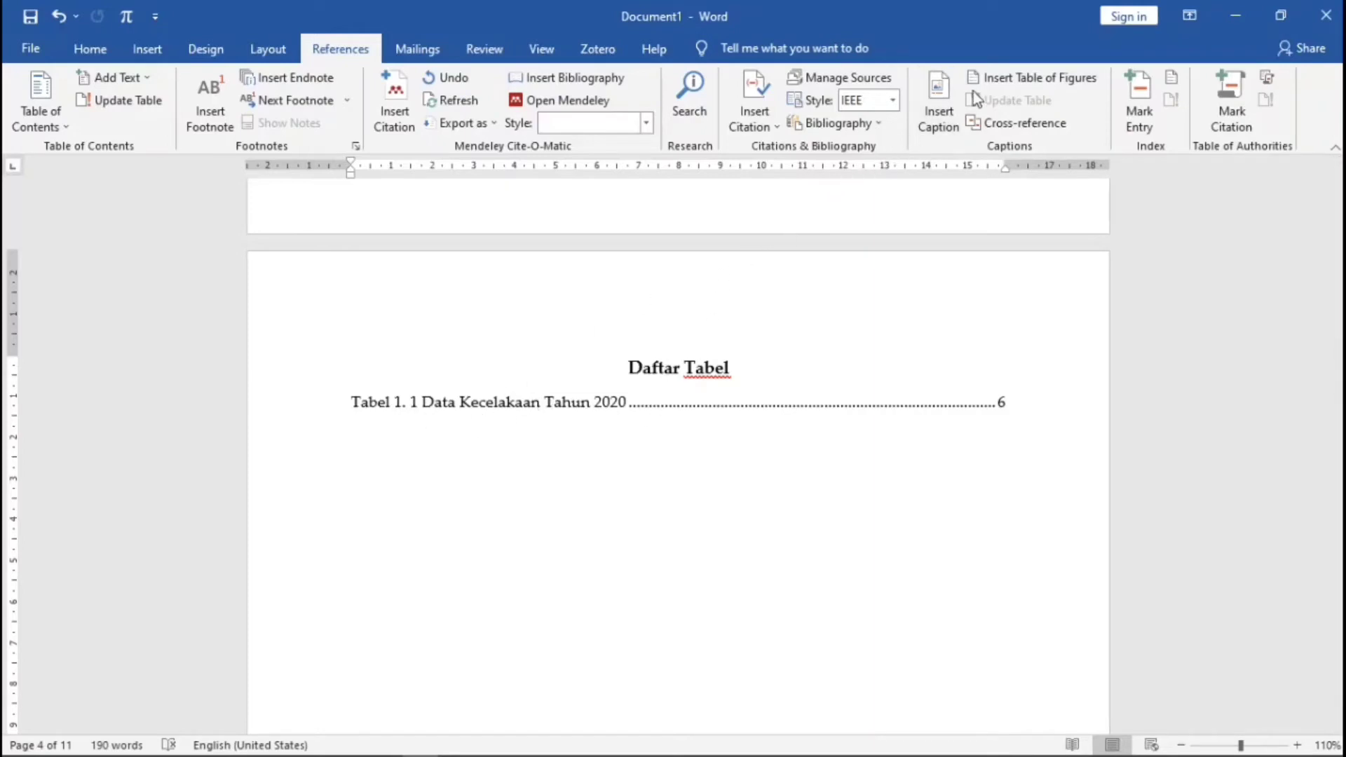
- Add a table of figures for the 'Tabel 2.' caption label under Daftar Tabel
click(1013, 78)
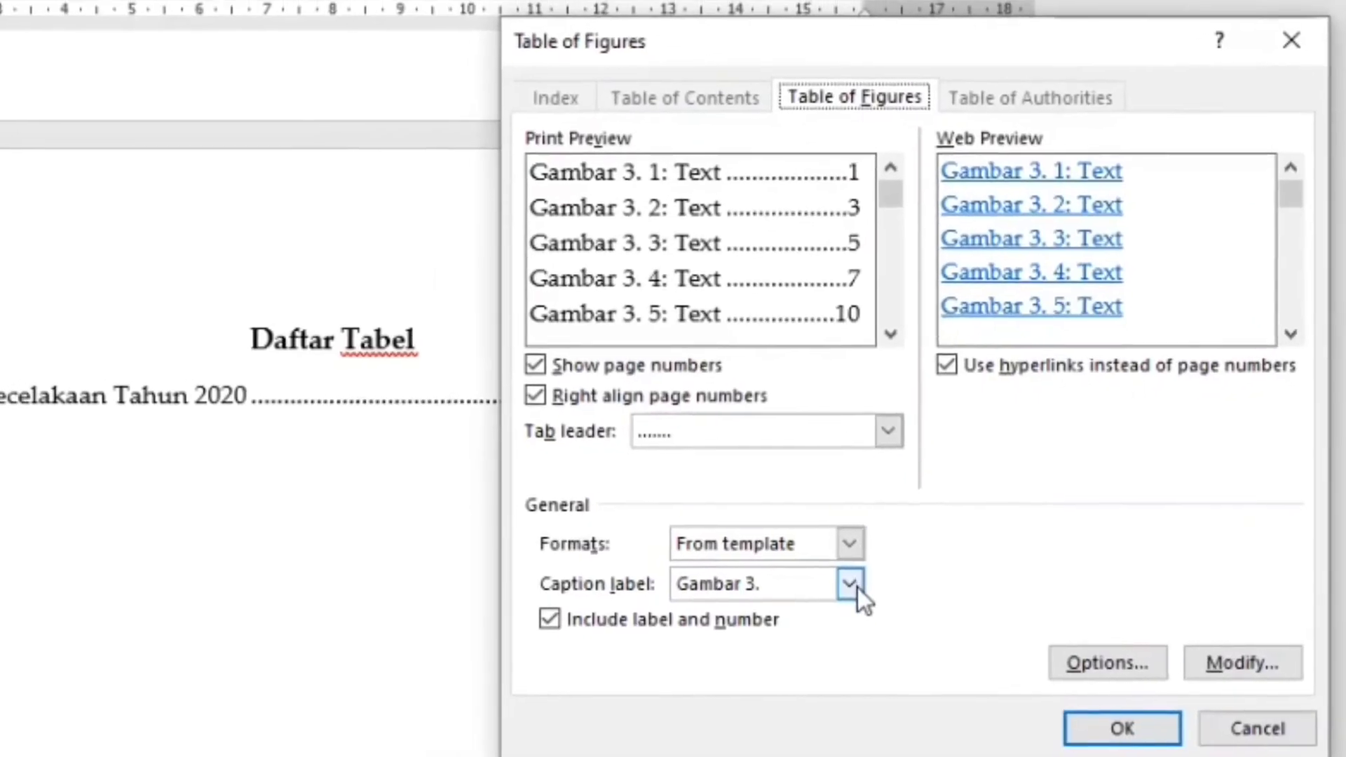
click(823, 580)
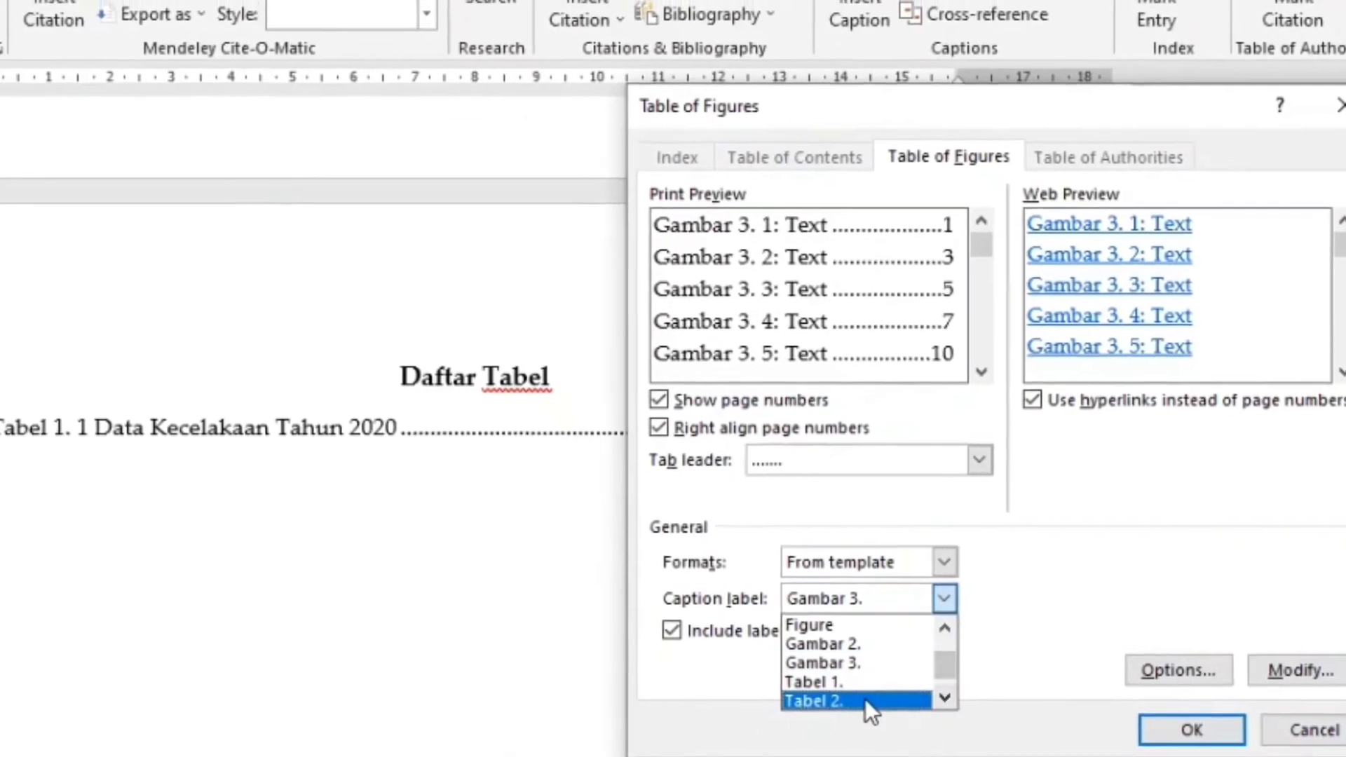
click(838, 699)
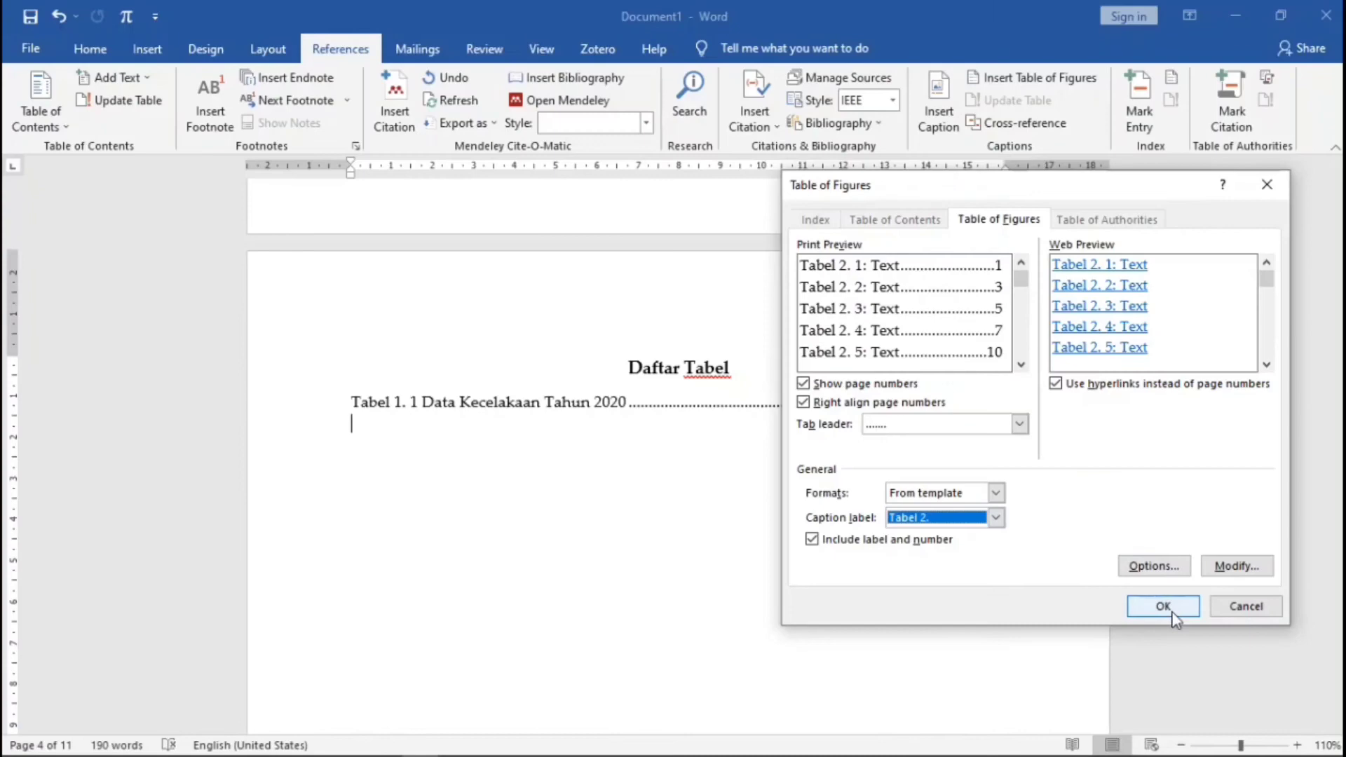
click(1162, 606)
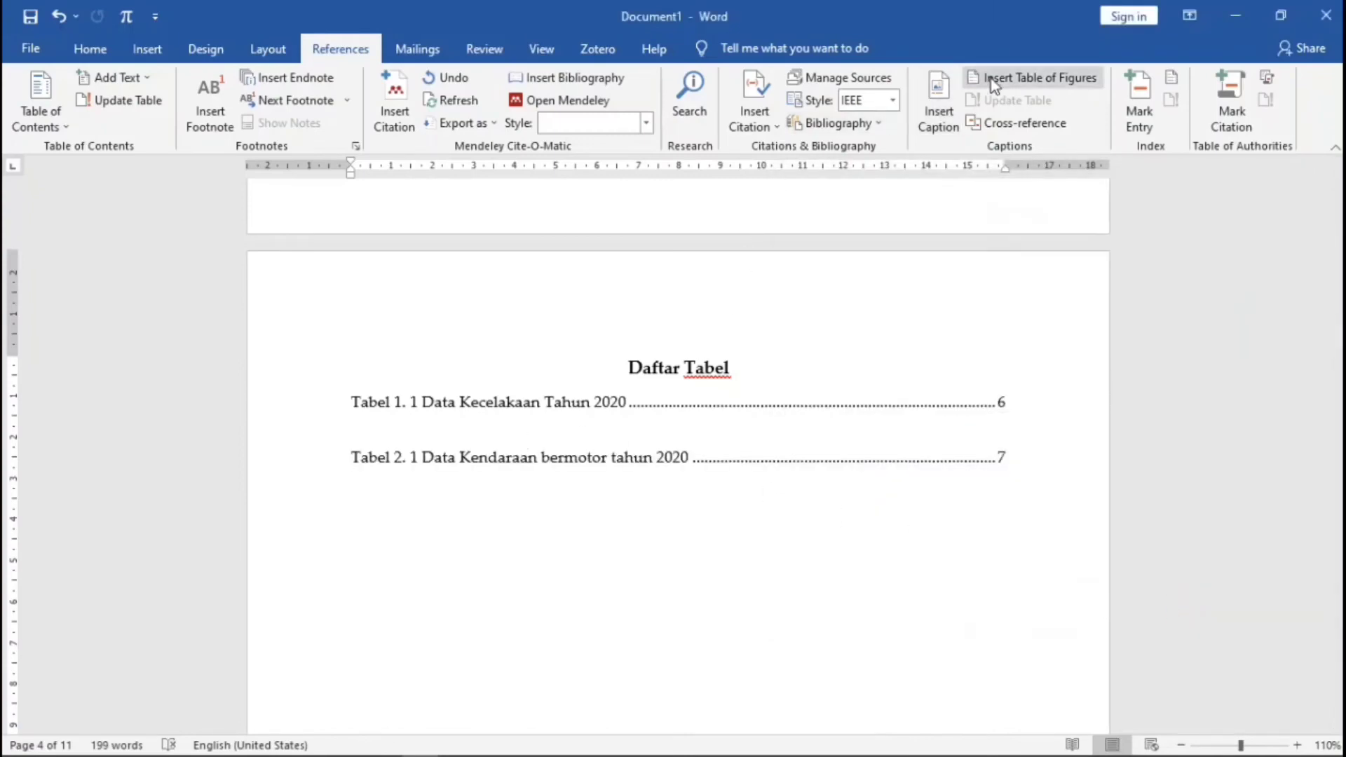
click(1030, 77)
click(995, 518)
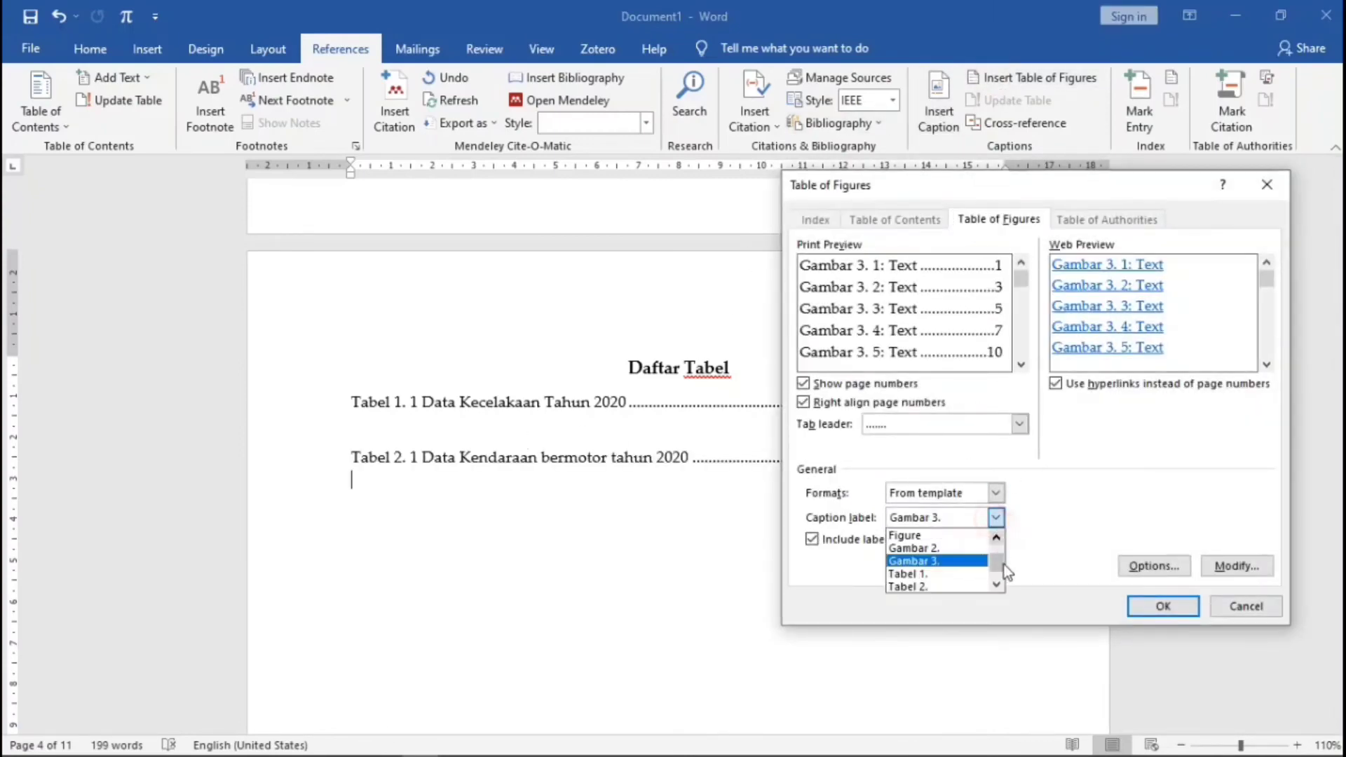
click(997, 584)
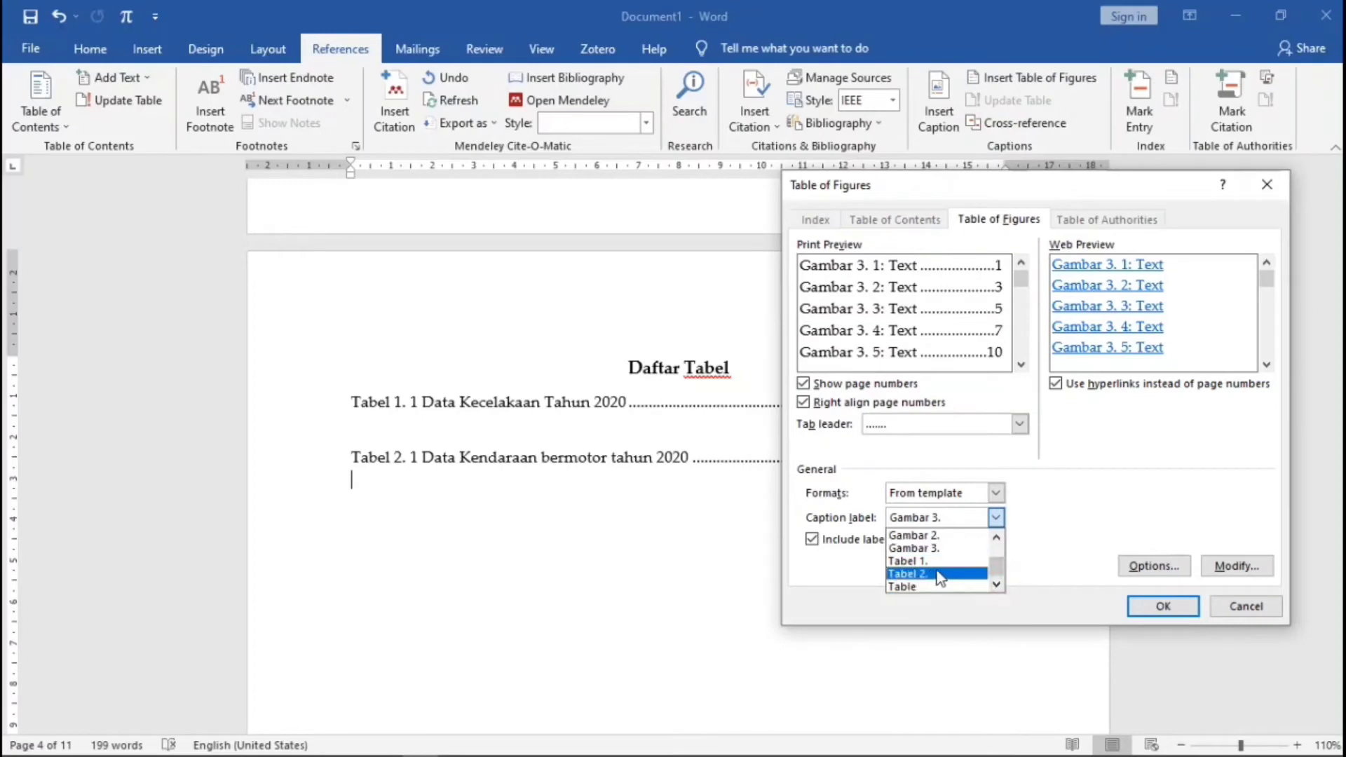
click(1037, 522)
click(1223, 607)
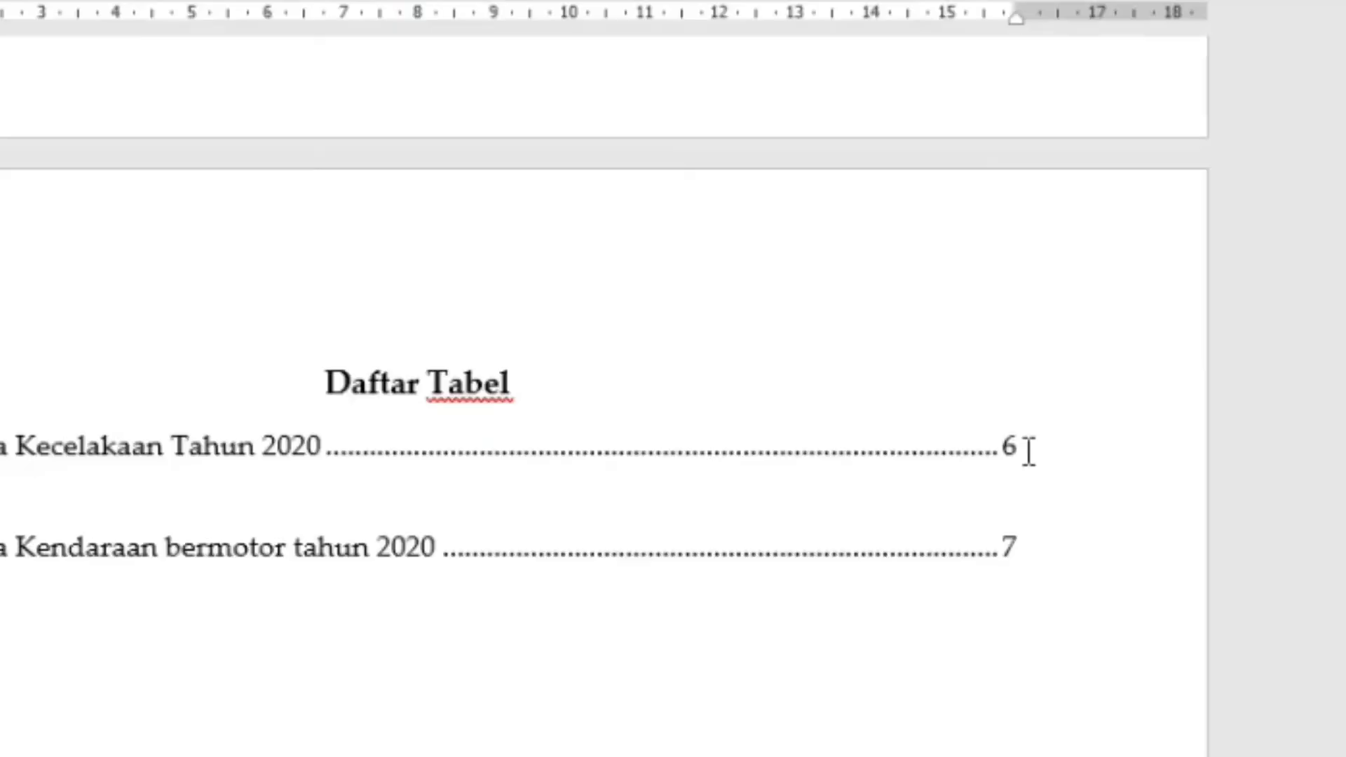
- Remove the blank line between the two table entries and scroll down to Daftar Gambar
click(1012, 404)
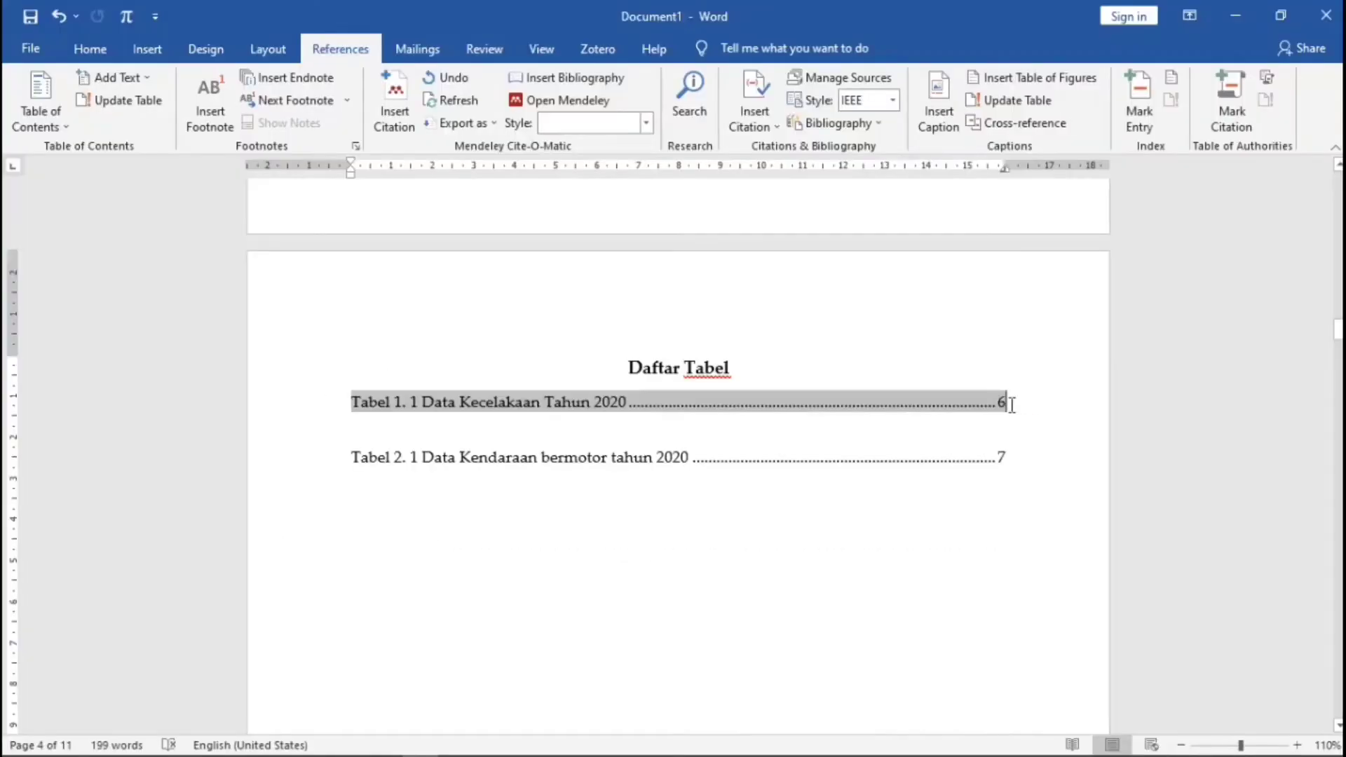
key(Delete)
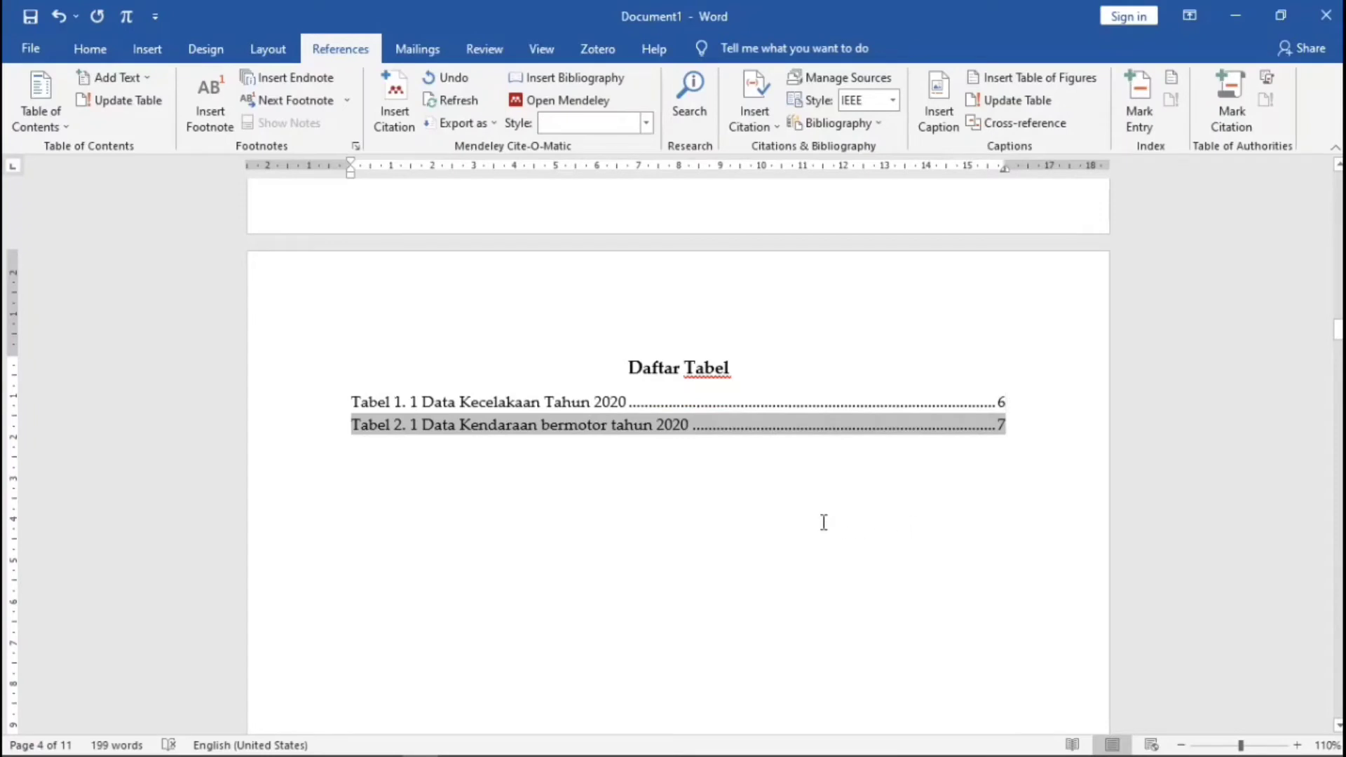
click(823, 522)
scroll(651, 476, down, 10)
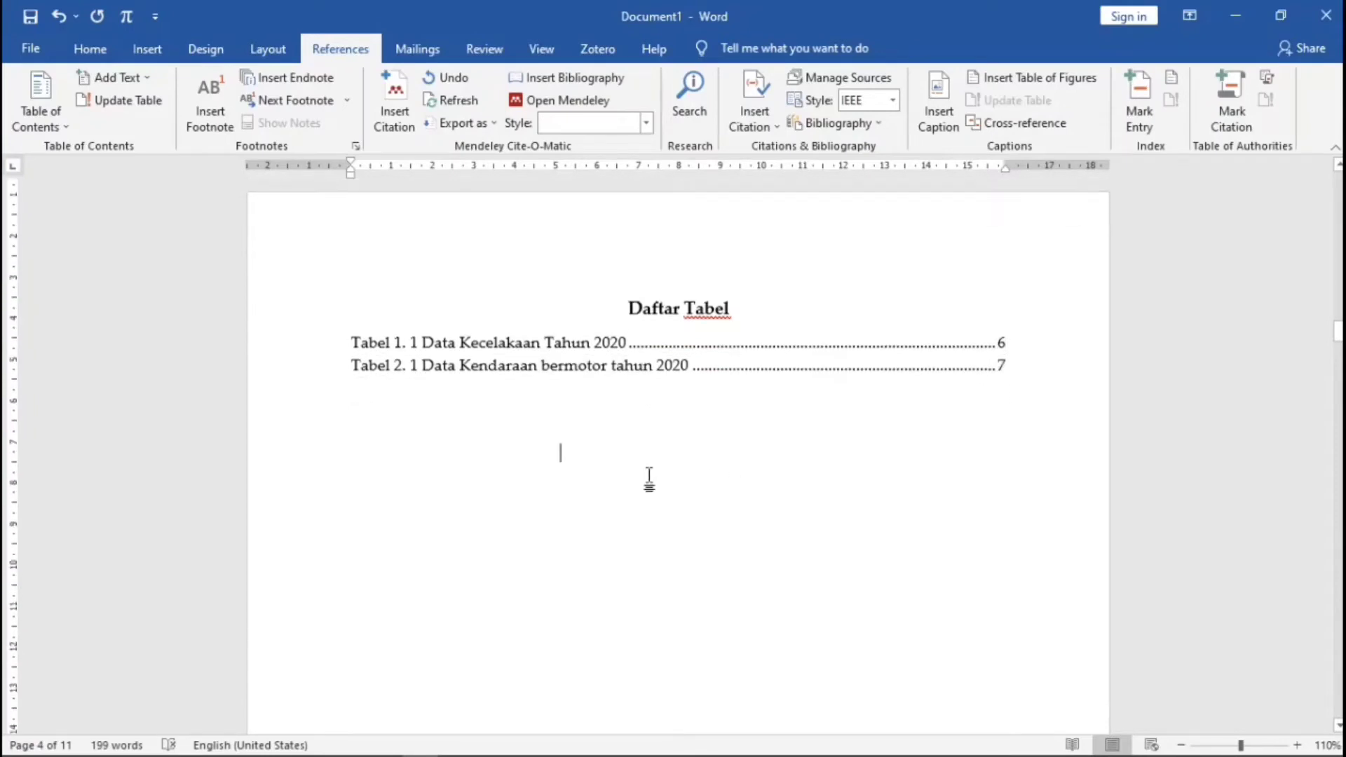
scroll(651, 476, down, 3)
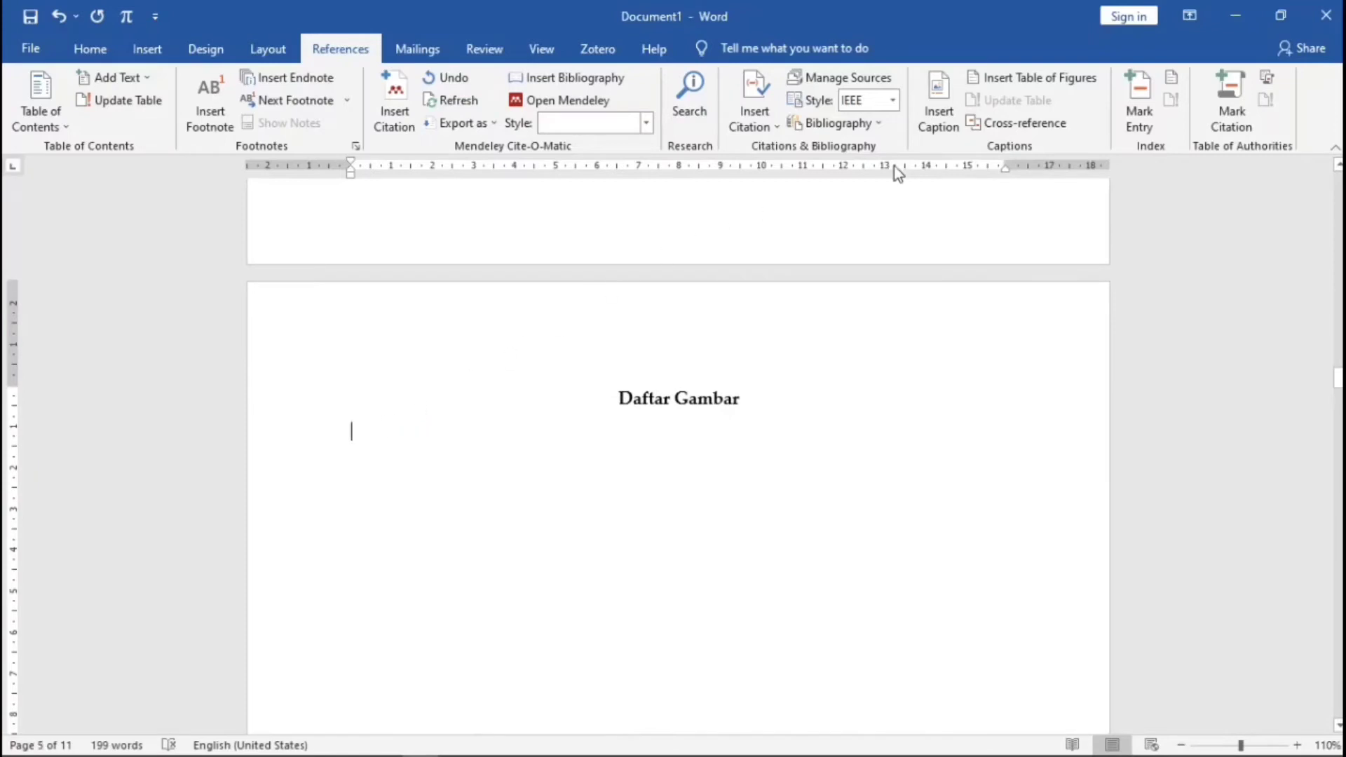
- Insert a table of figures for the 'Gambar 2.' label under Daftar Gambar
click(1025, 78)
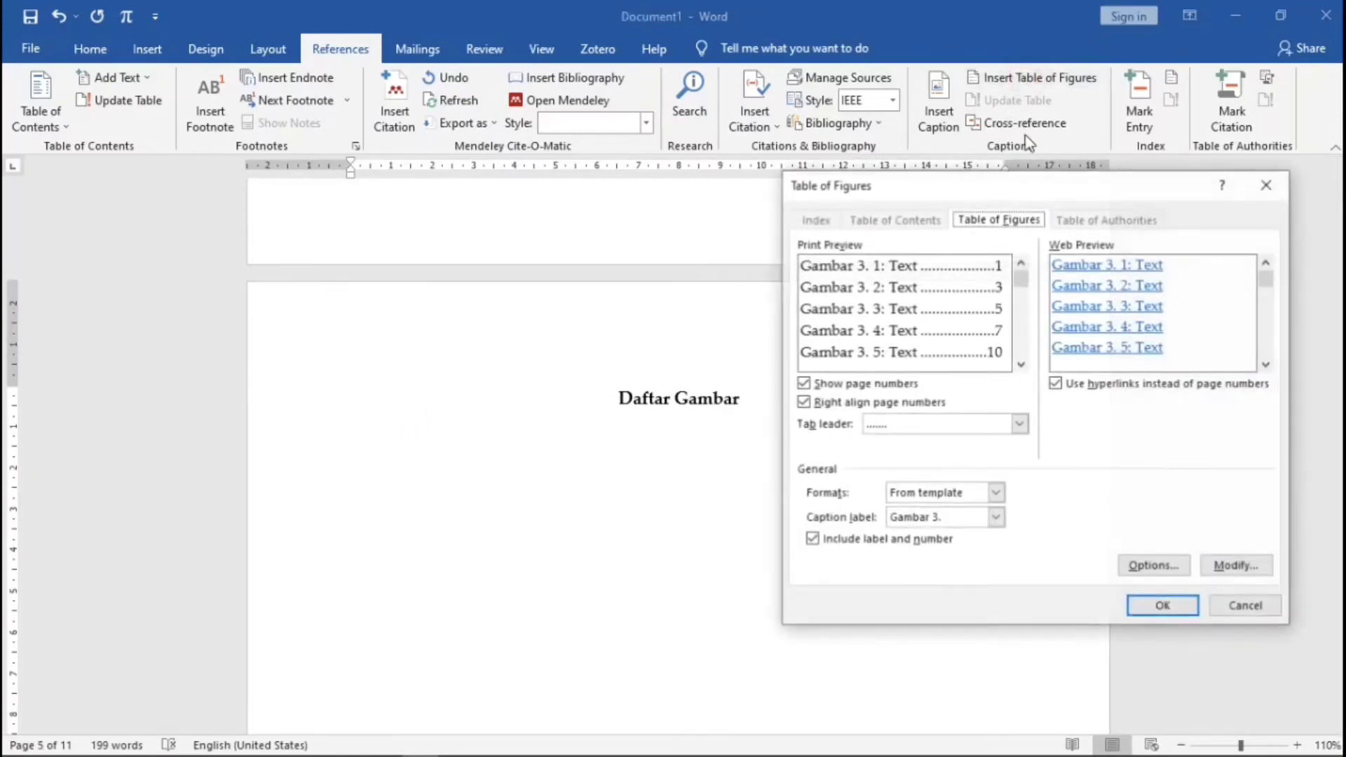
click(995, 518)
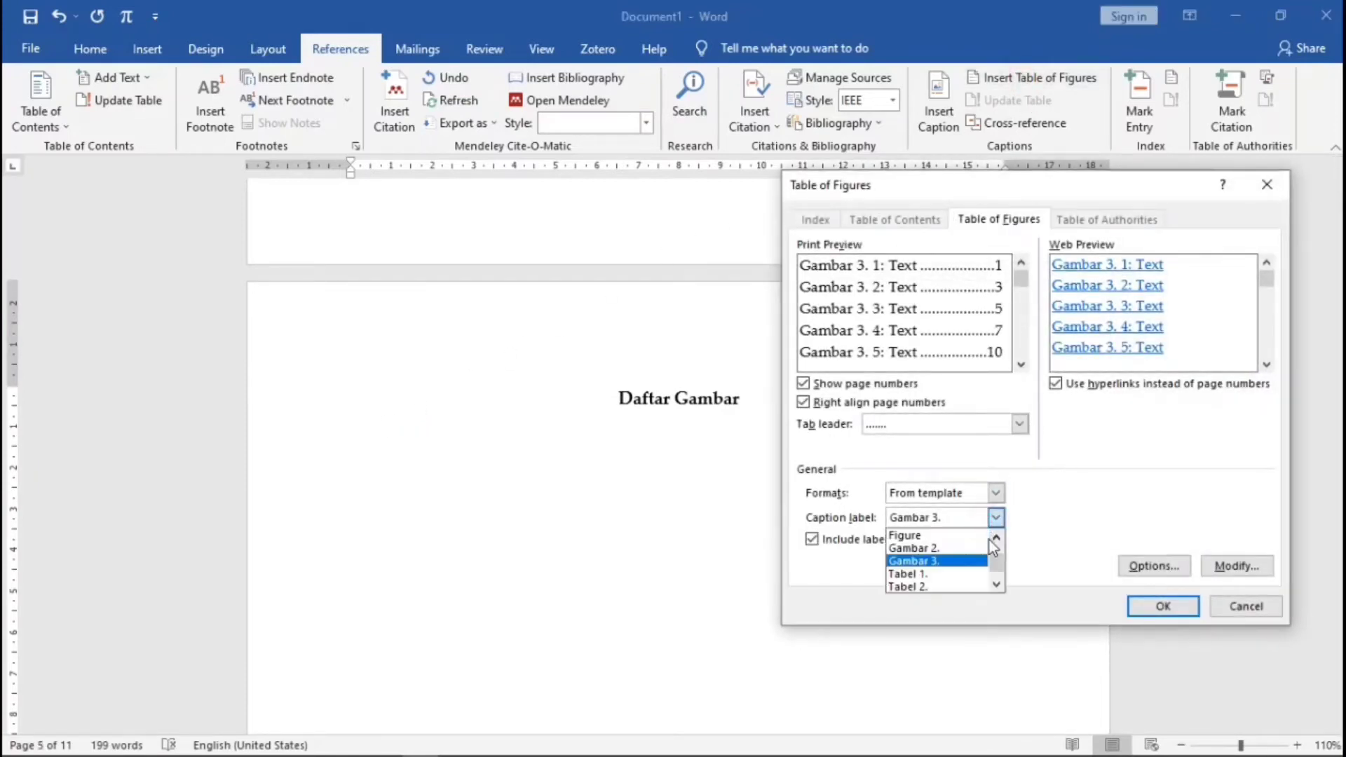
drag(996, 563, 996, 554)
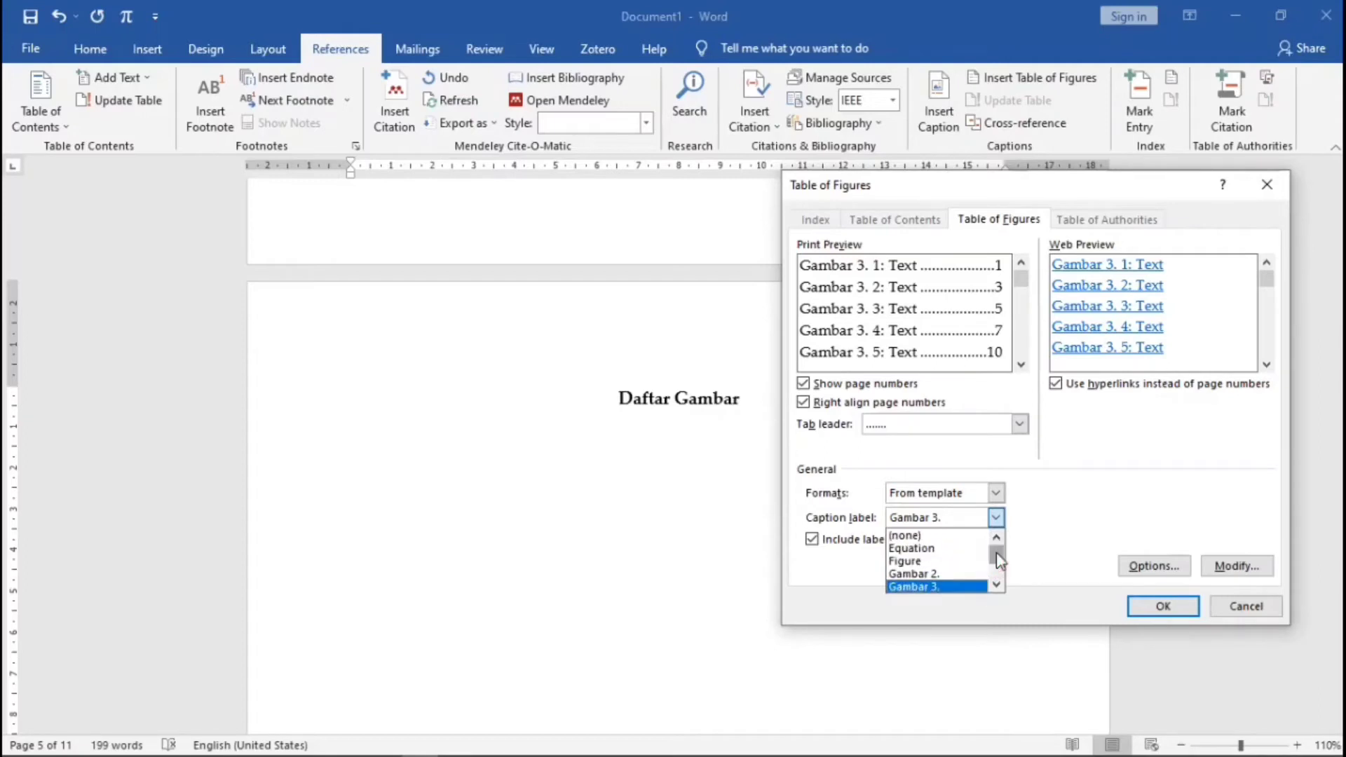
click(940, 577)
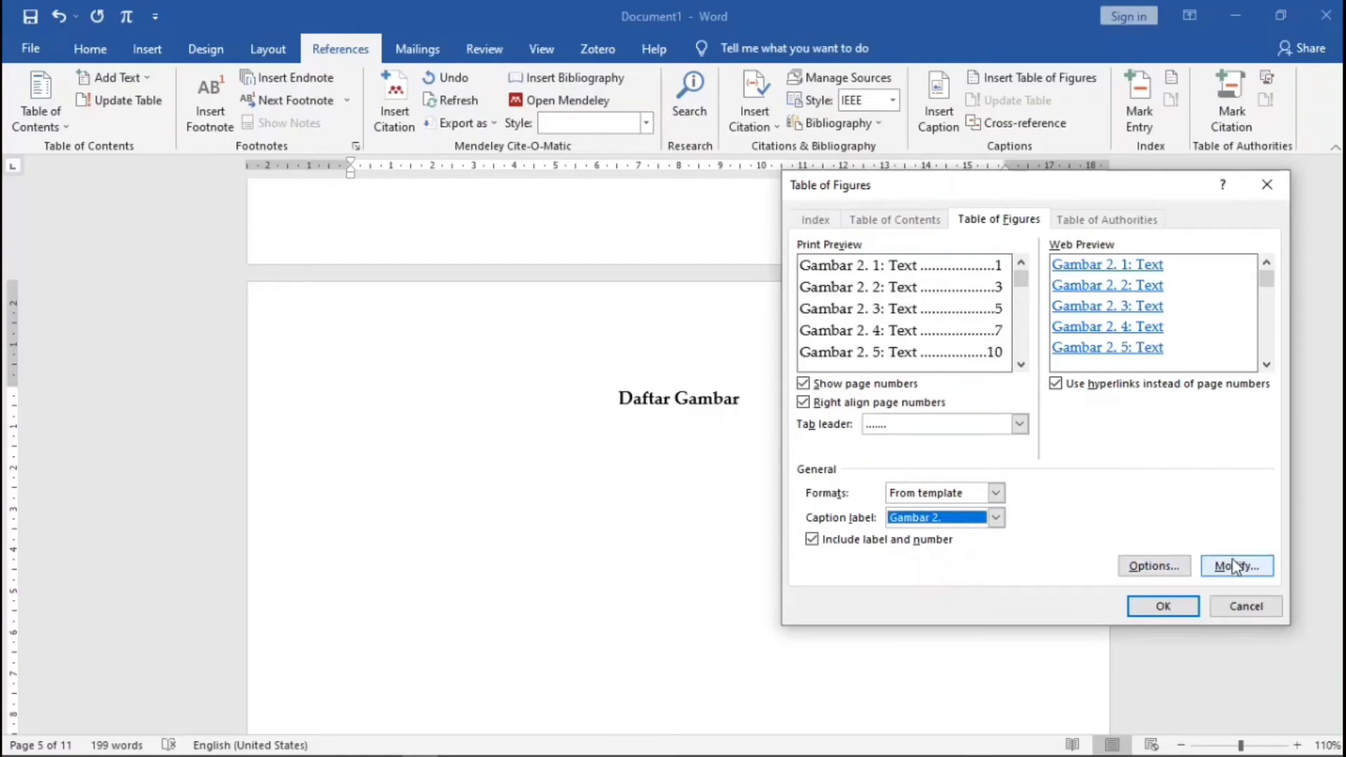
click(1180, 606)
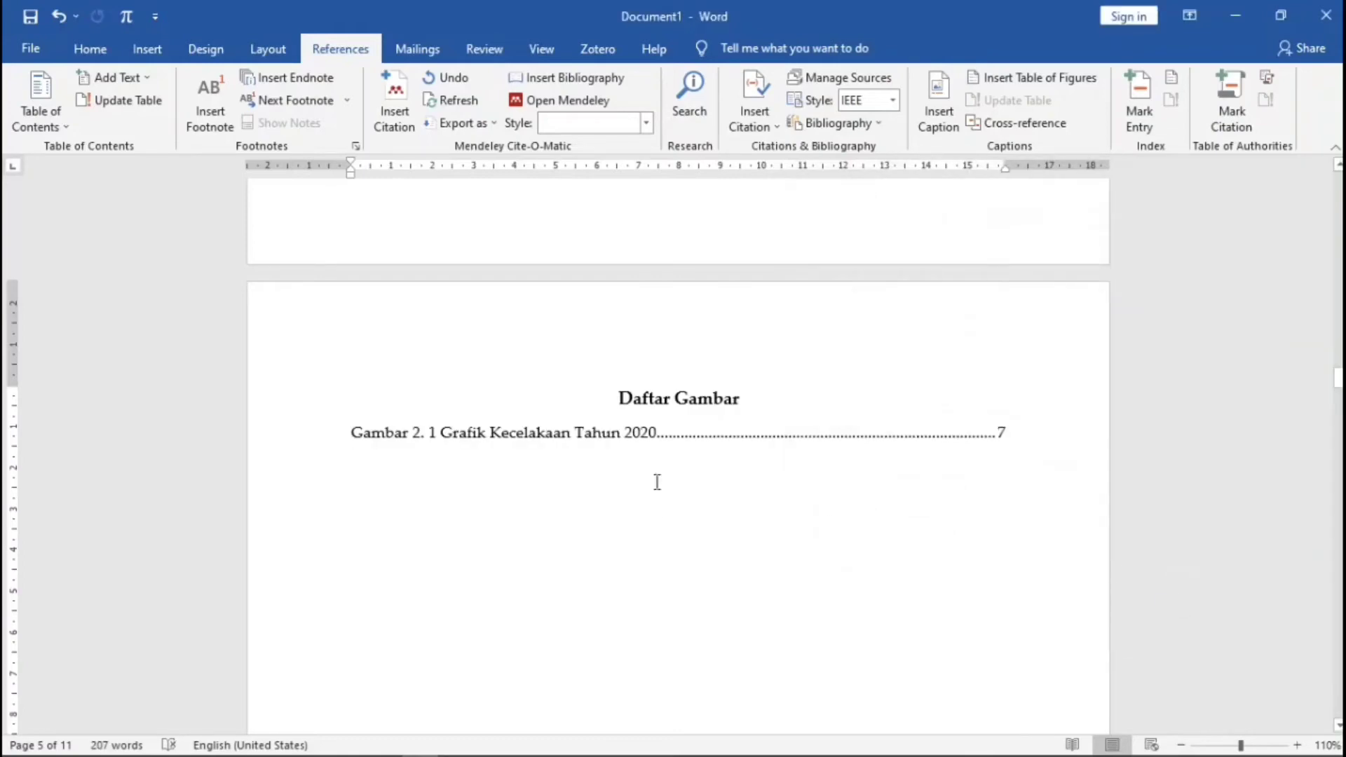
- Add a second table of figures listing the 'Gambar 3.' captions
click(1010, 78)
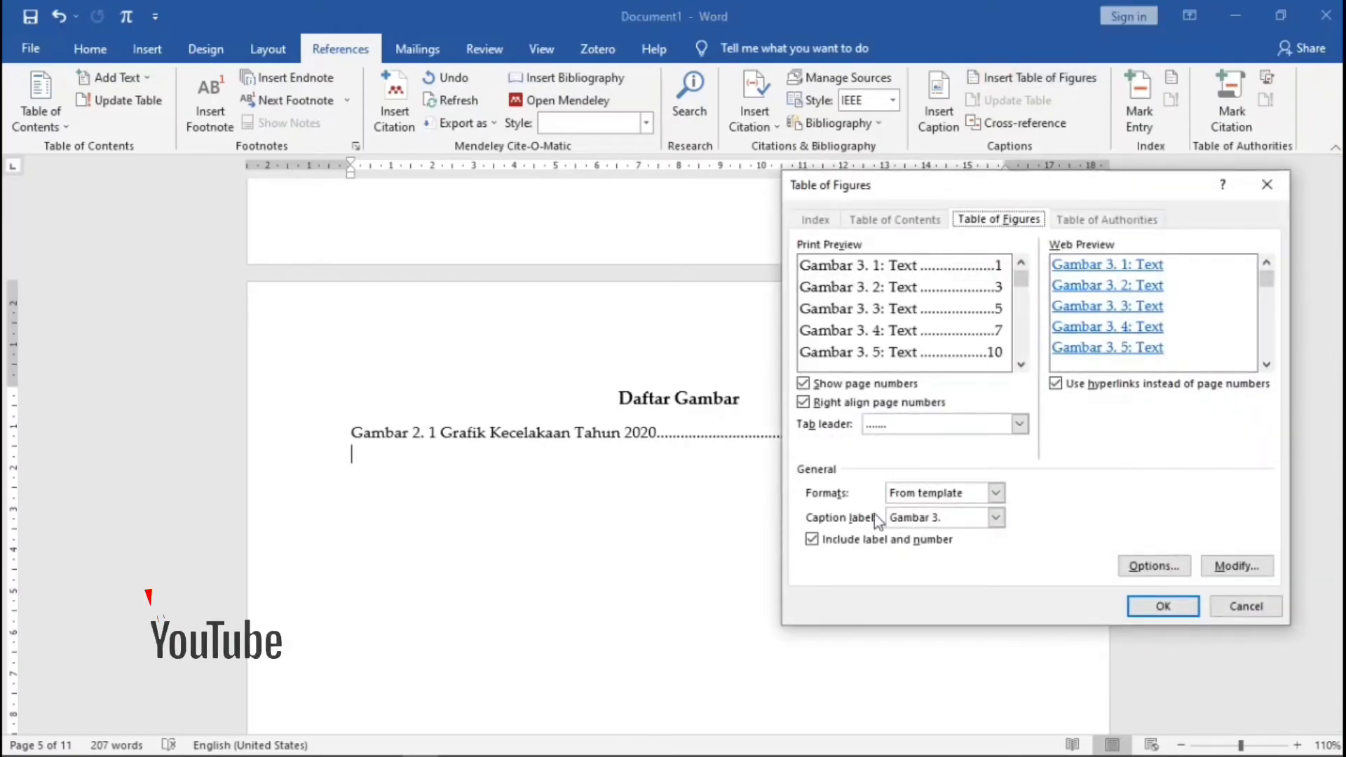
click(1166, 607)
click(1009, 84)
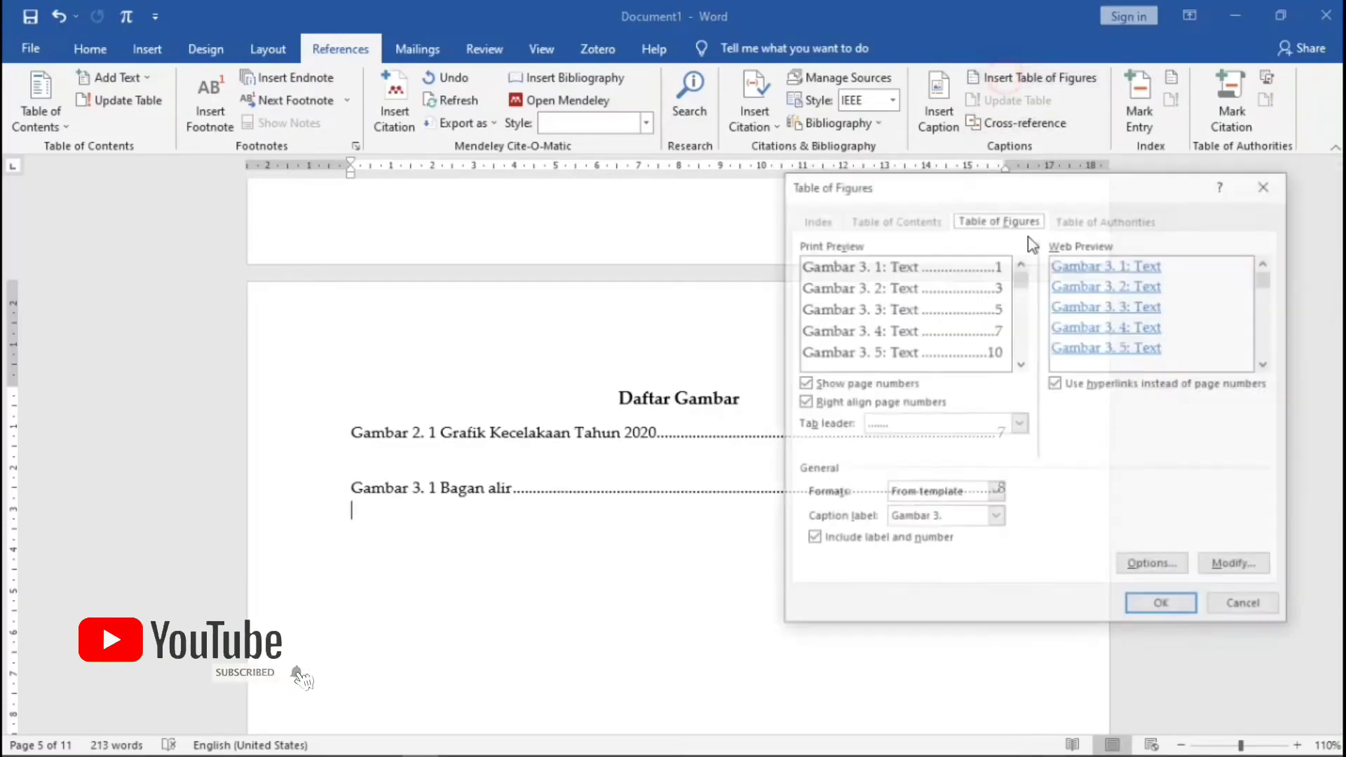
click(996, 518)
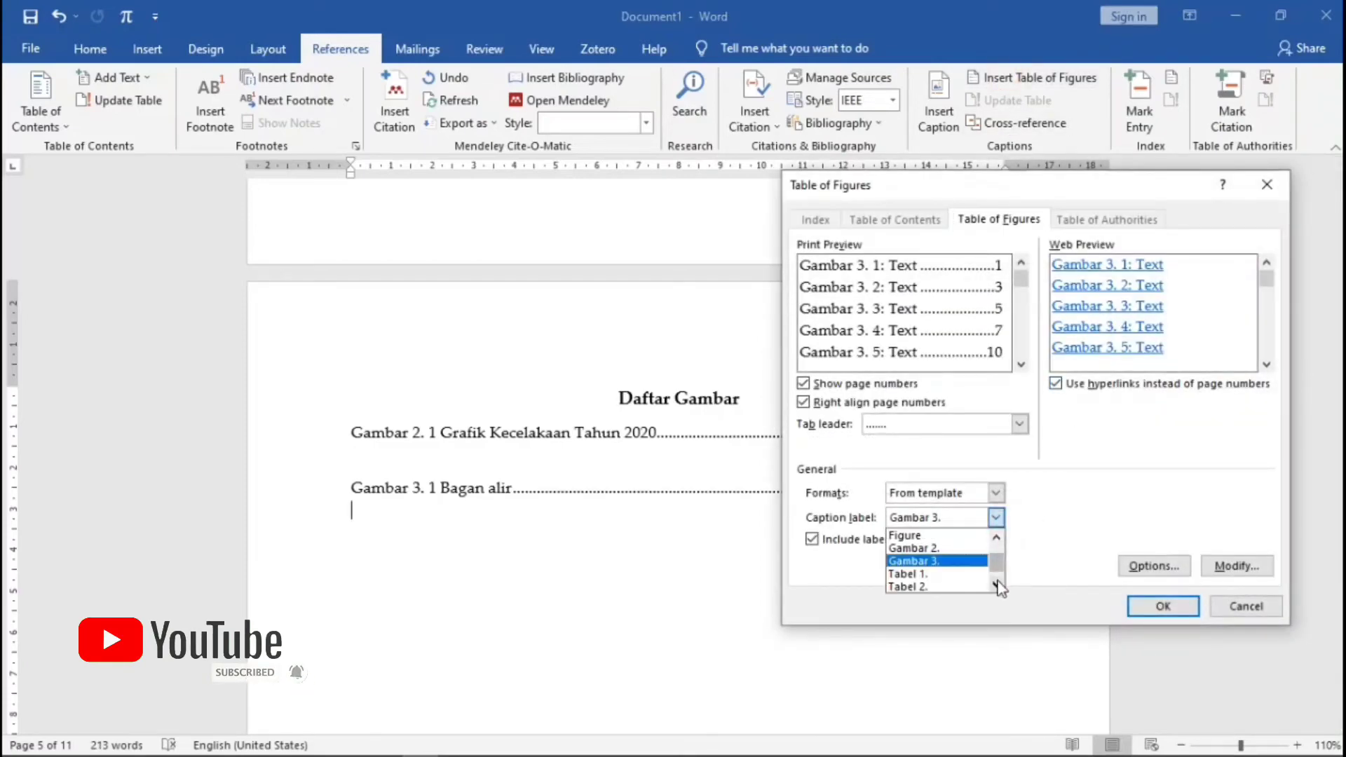
click(1234, 607)
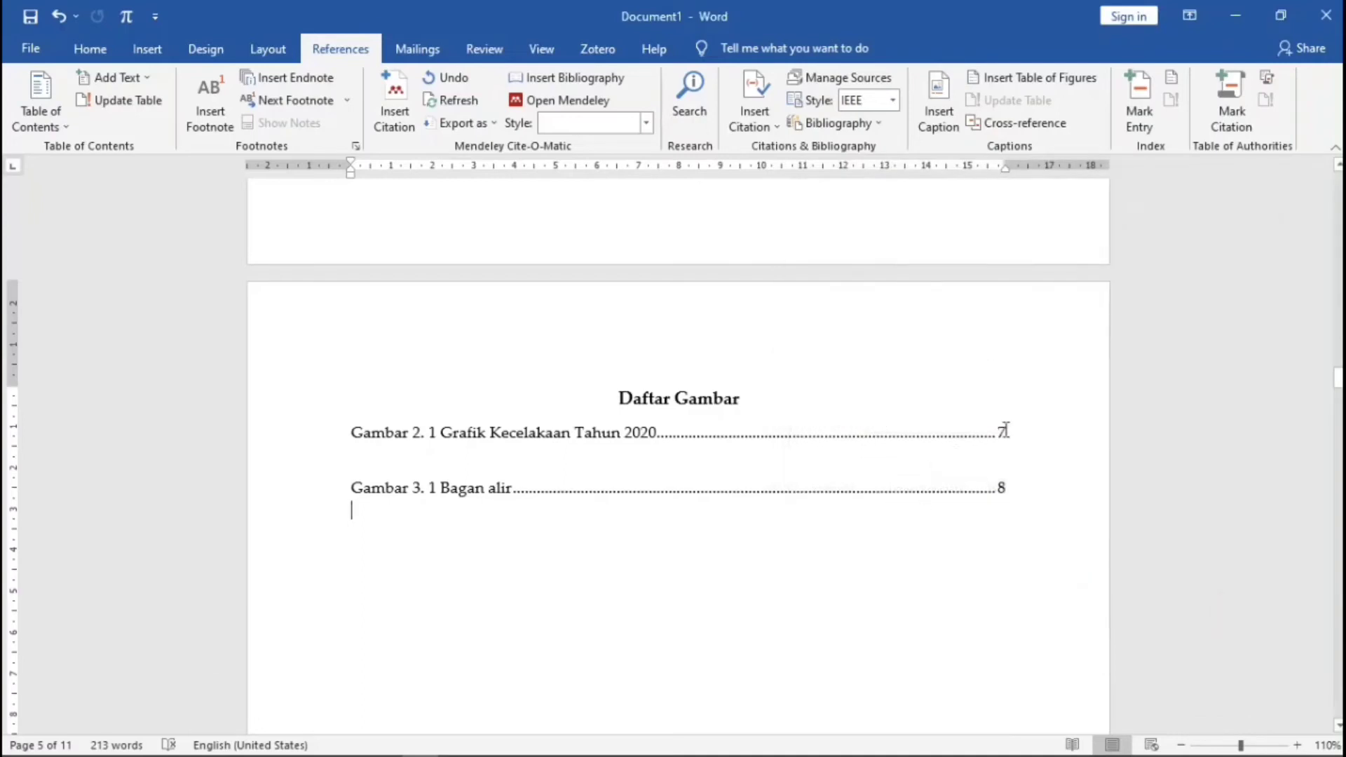
- Delete the blank line between the Gambar 2. 1 and Gambar 3. 1 entries
click(1007, 429)
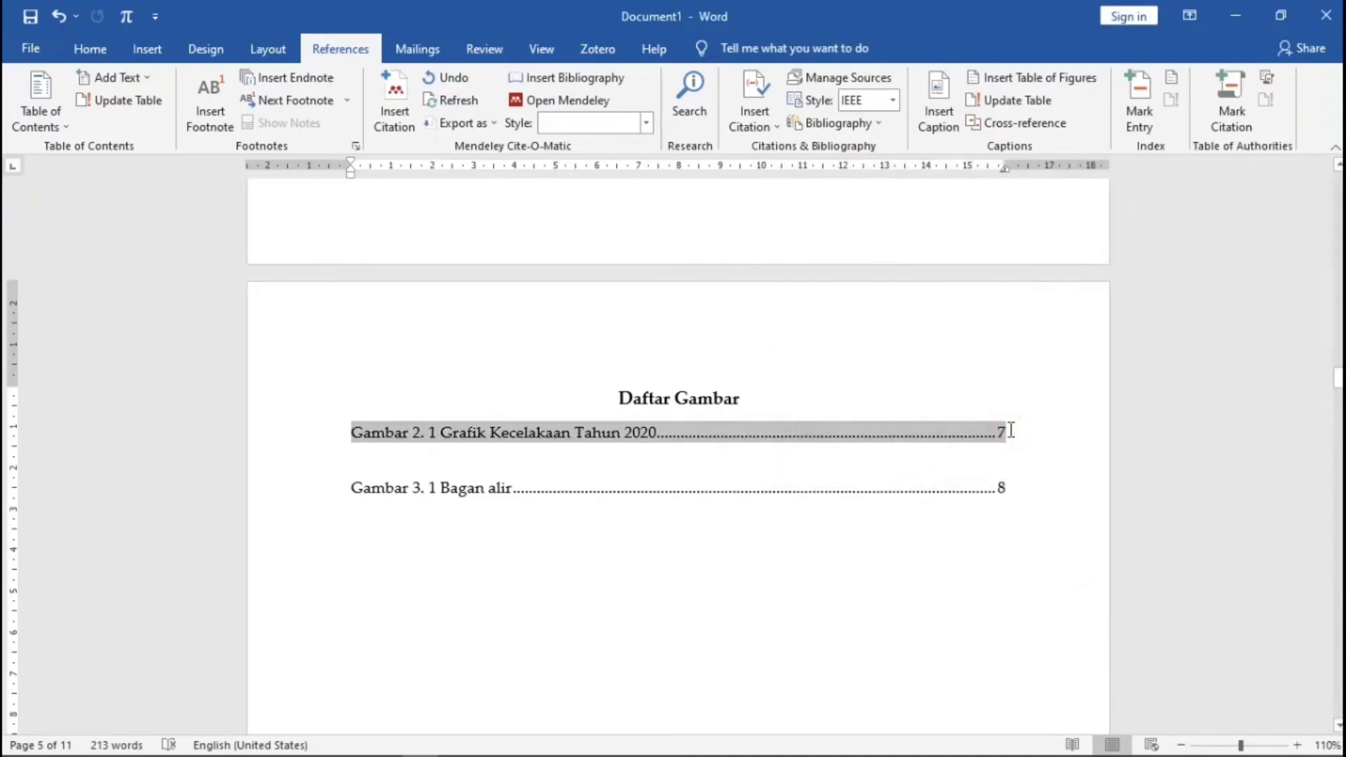
key(Delete)
click(929, 541)
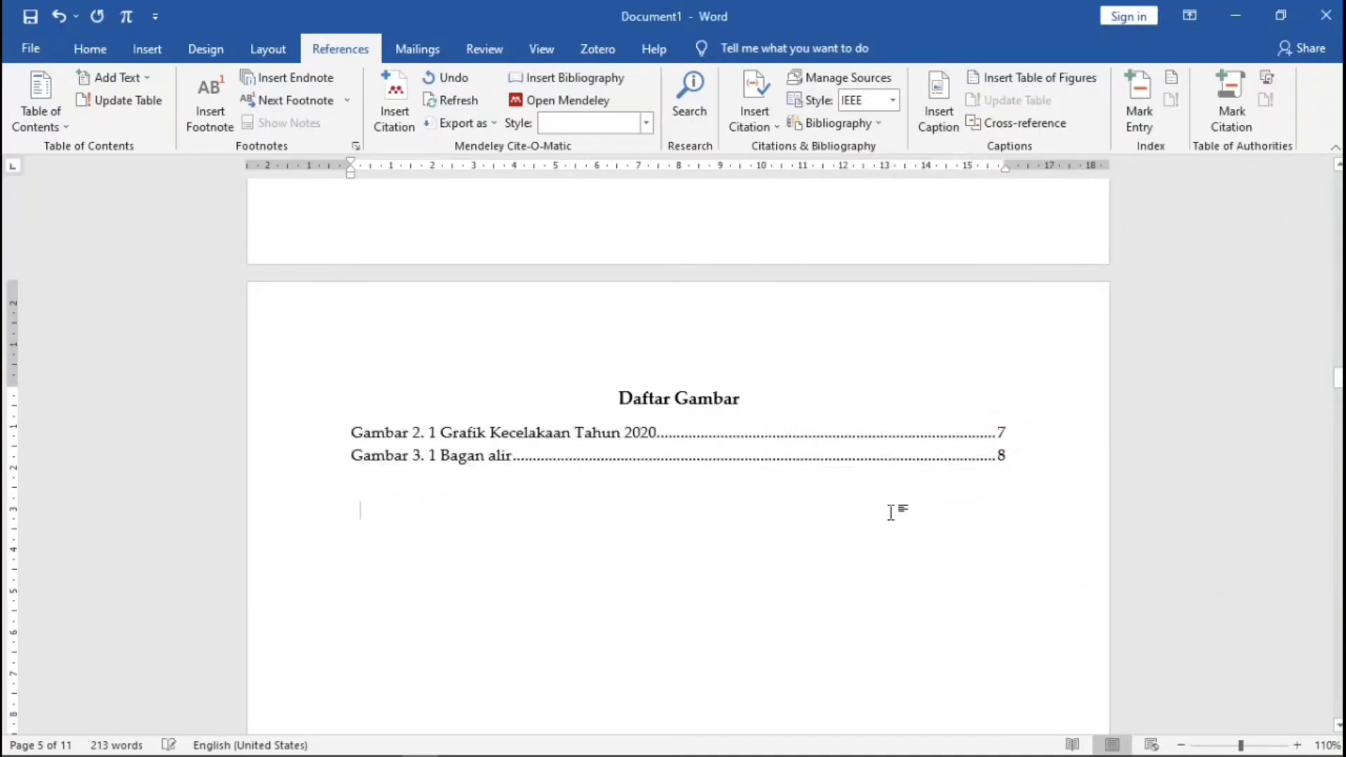
scroll(911, 533, down, 7)
scroll(916, 540, down, 10)
scroll(918, 533, up, 12)
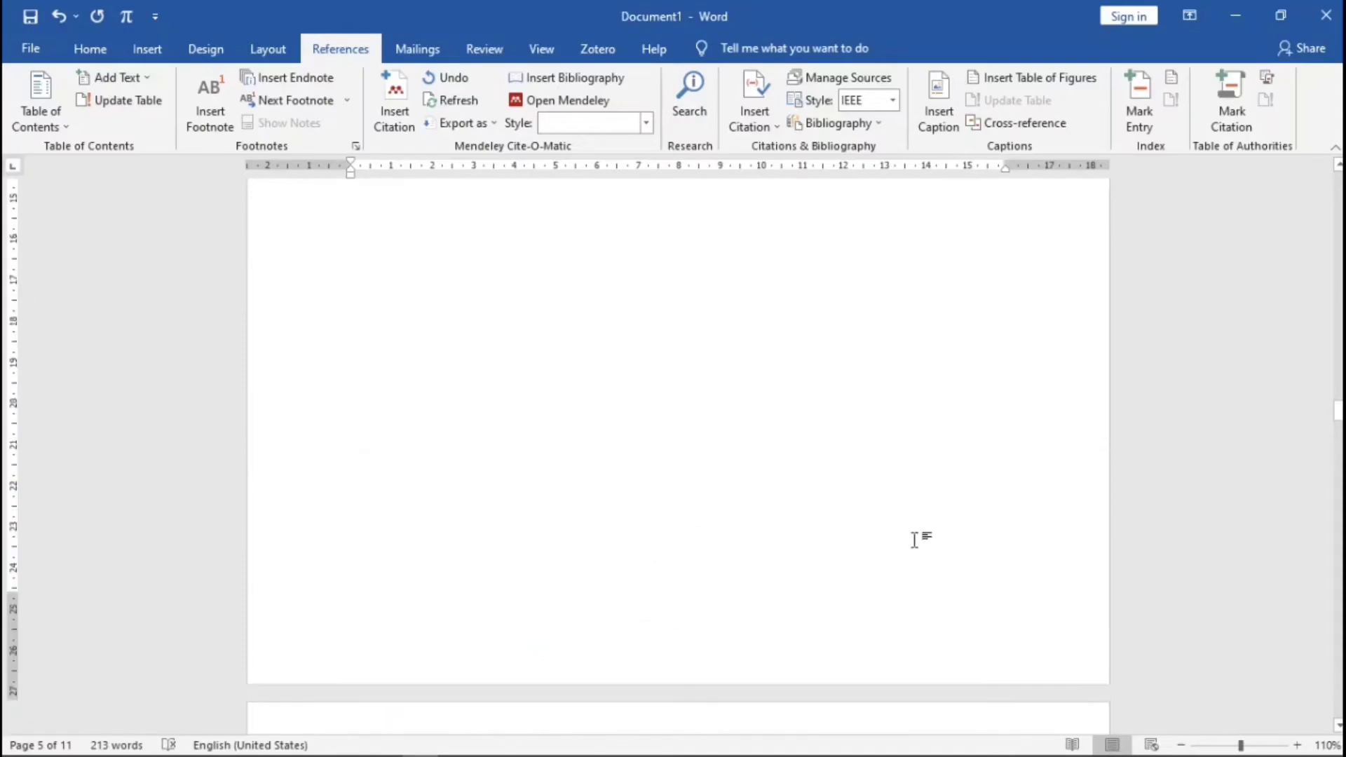
- Navigate back to page 2 and open its bottom-margin footer for editing
scroll(918, 532, up, 15)
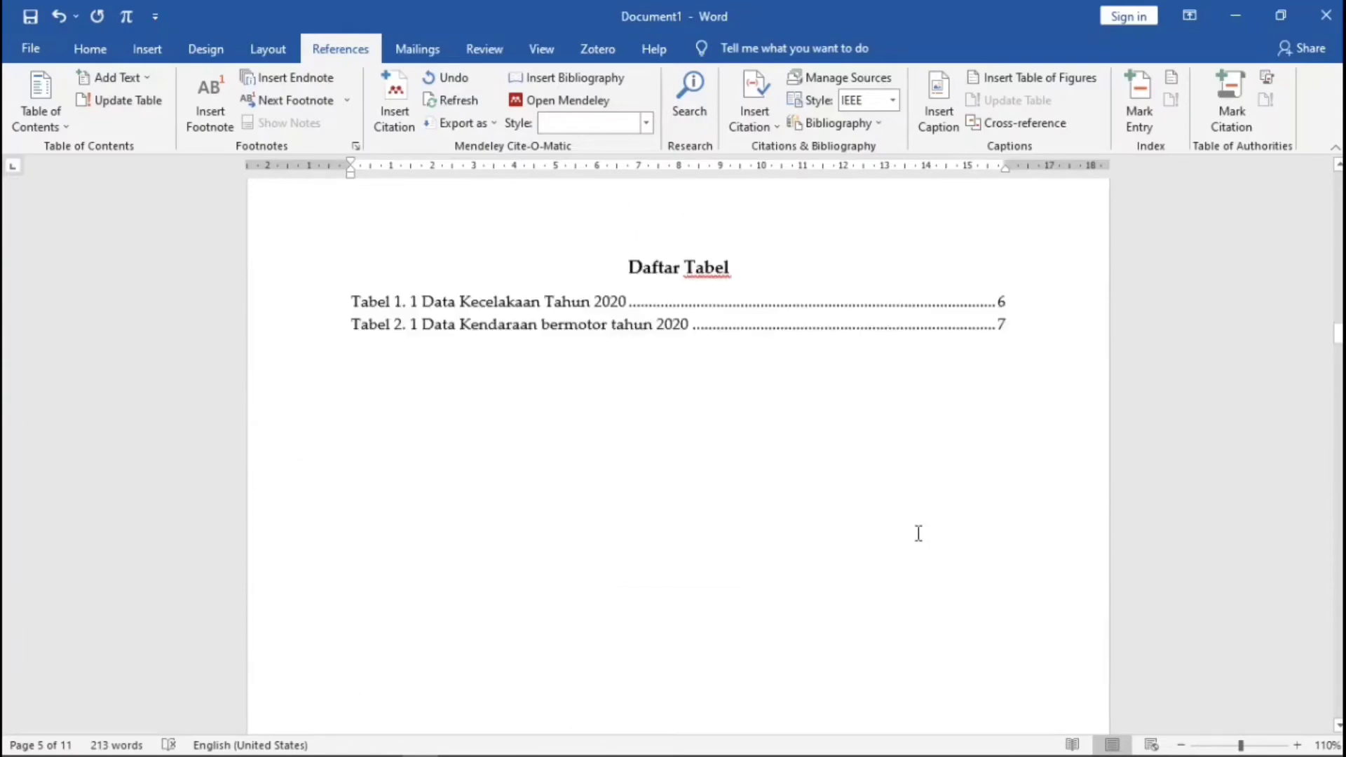
scroll(918, 533, up, 6)
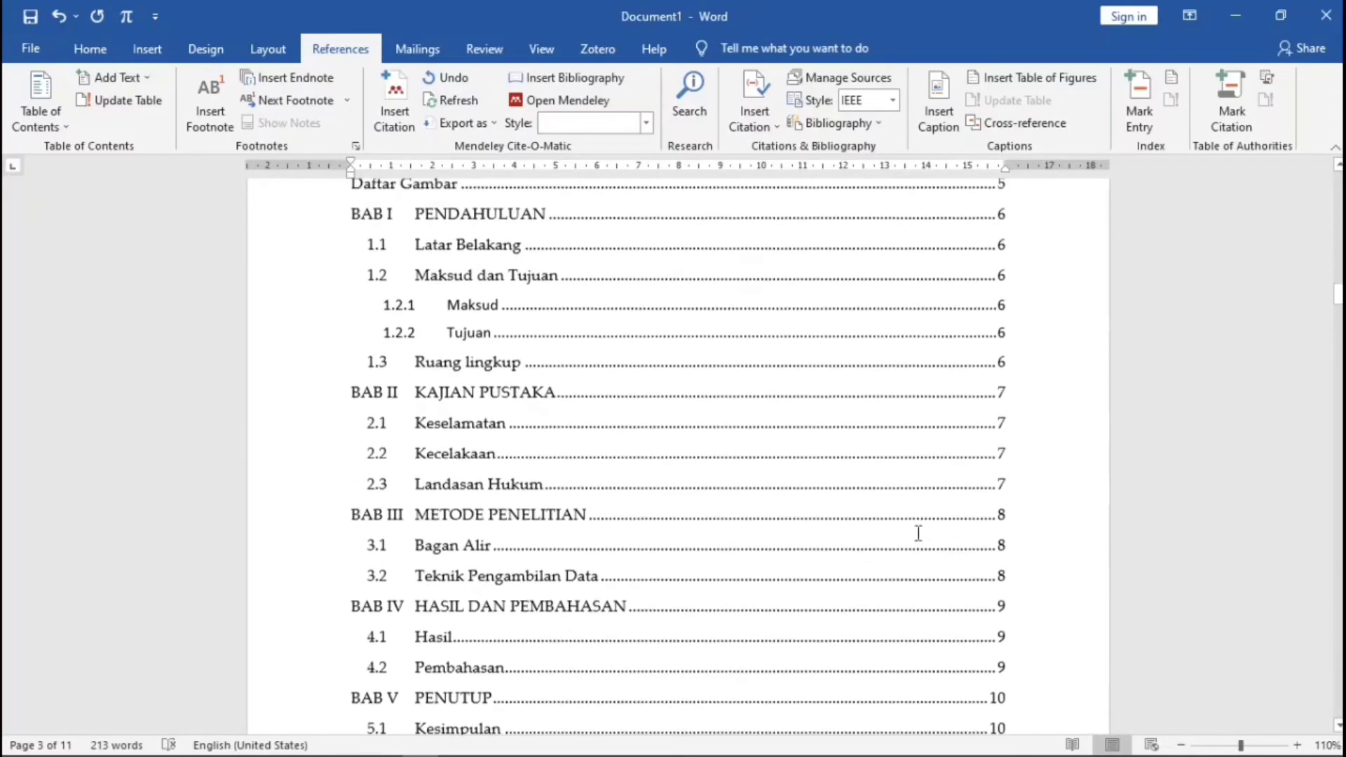
scroll(918, 533, up, 10)
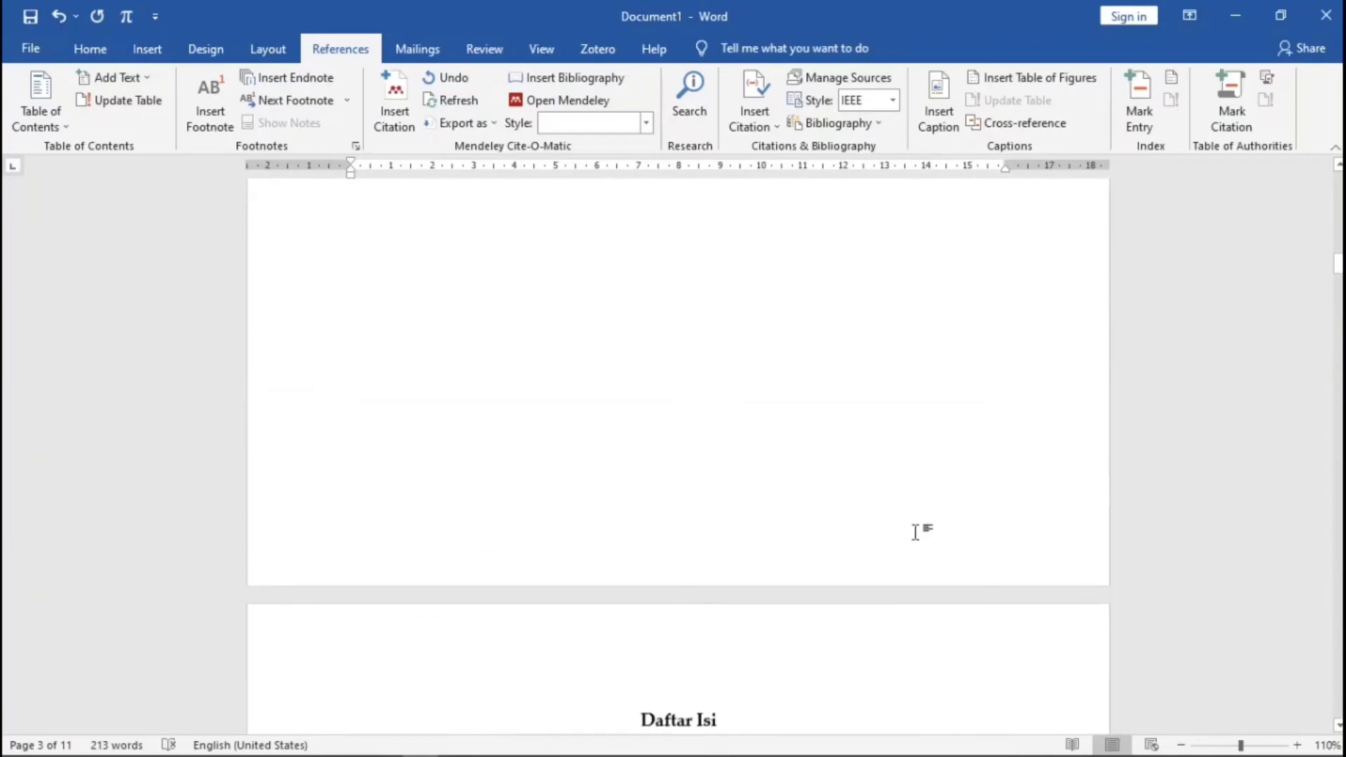
scroll(913, 533, up, 10)
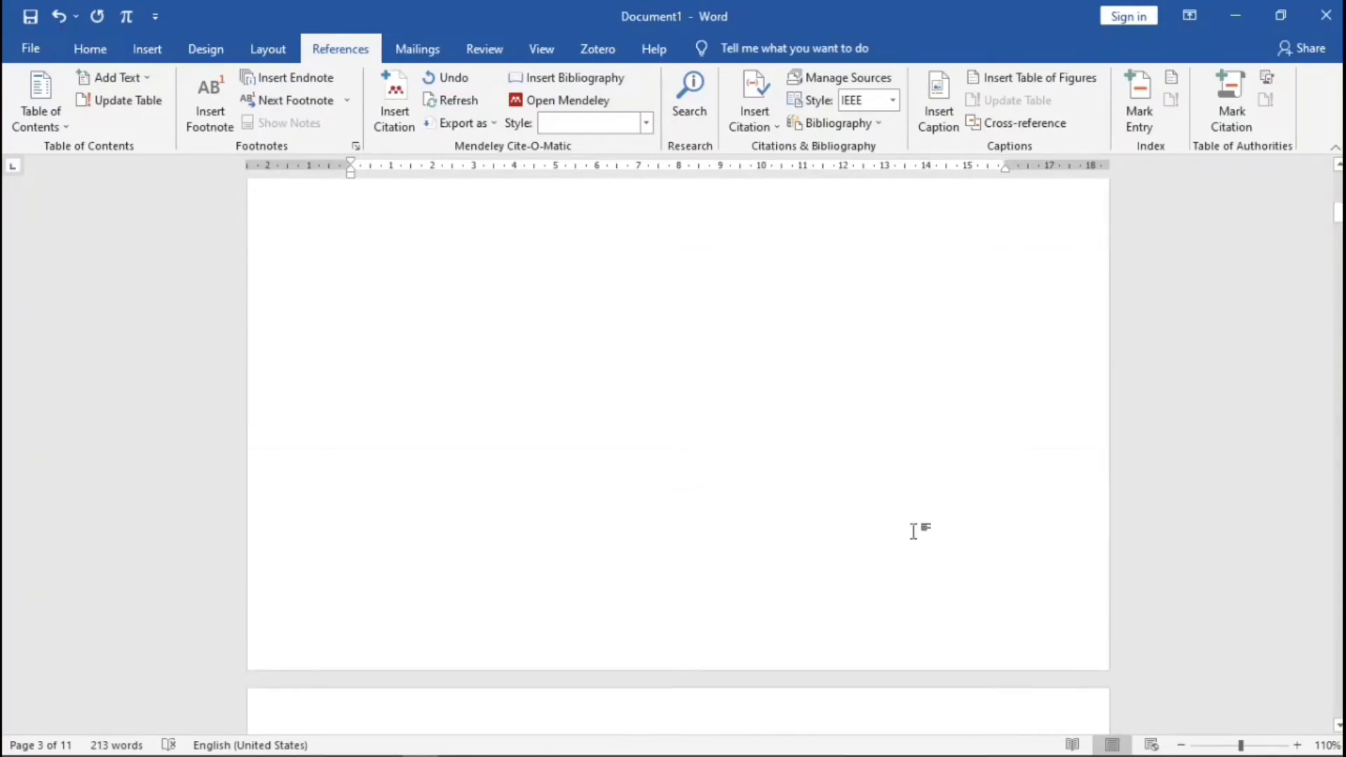
scroll(892, 522, up, 2)
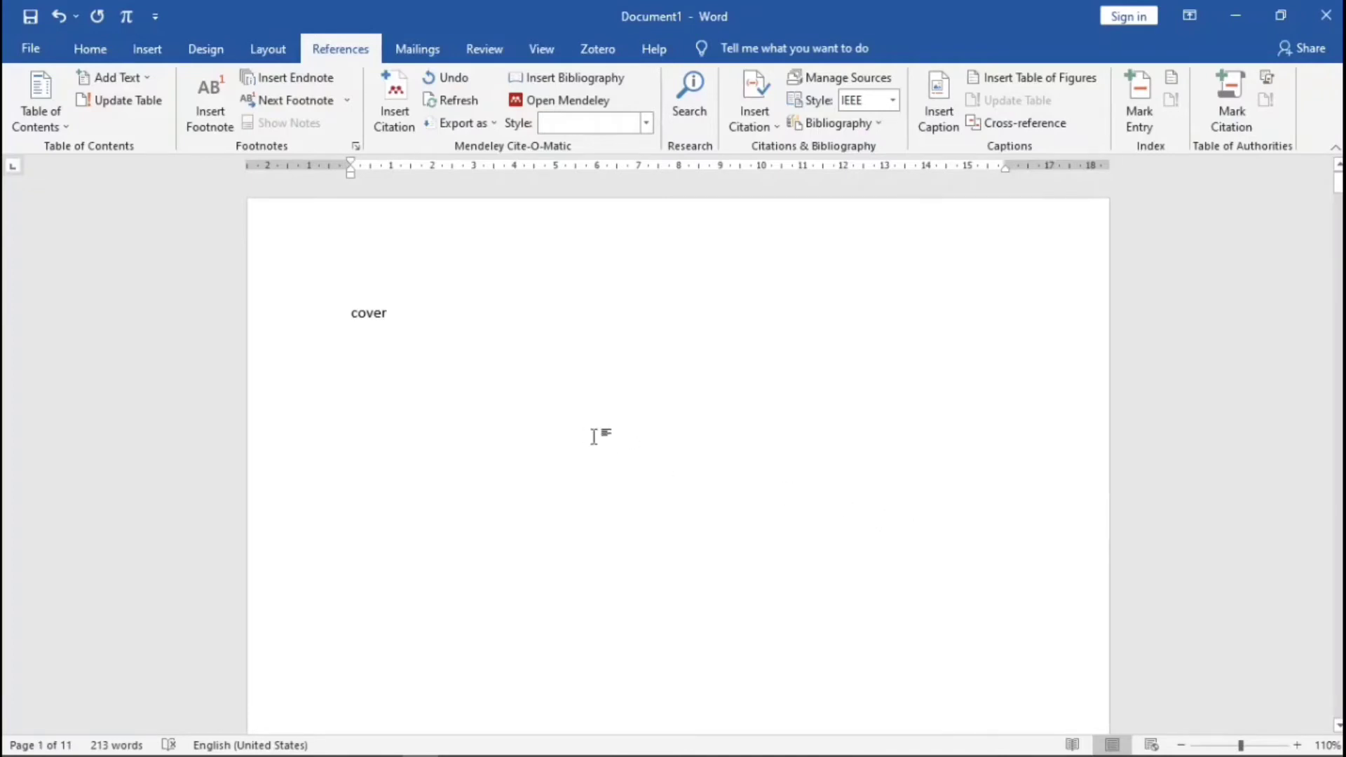
scroll(728, 529, down, 10)
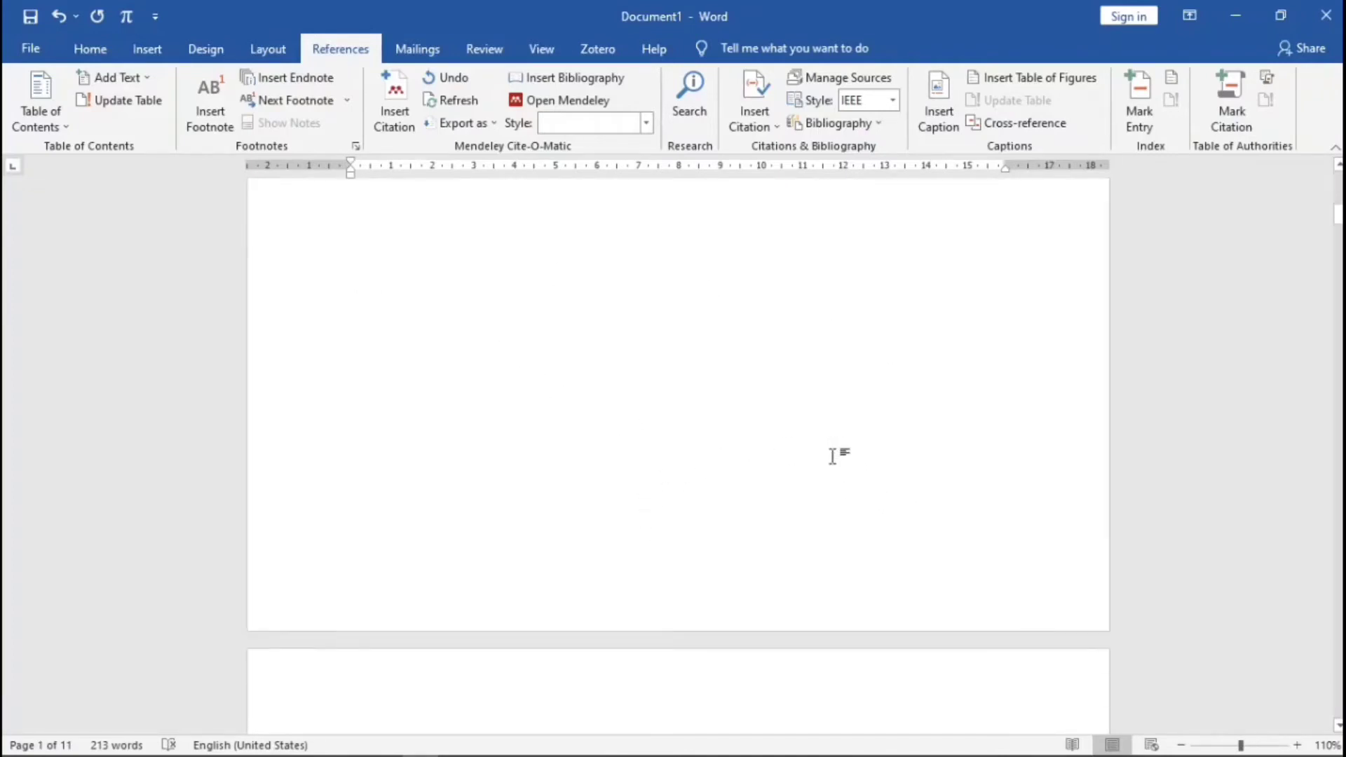
scroll(632, 490, down, 5)
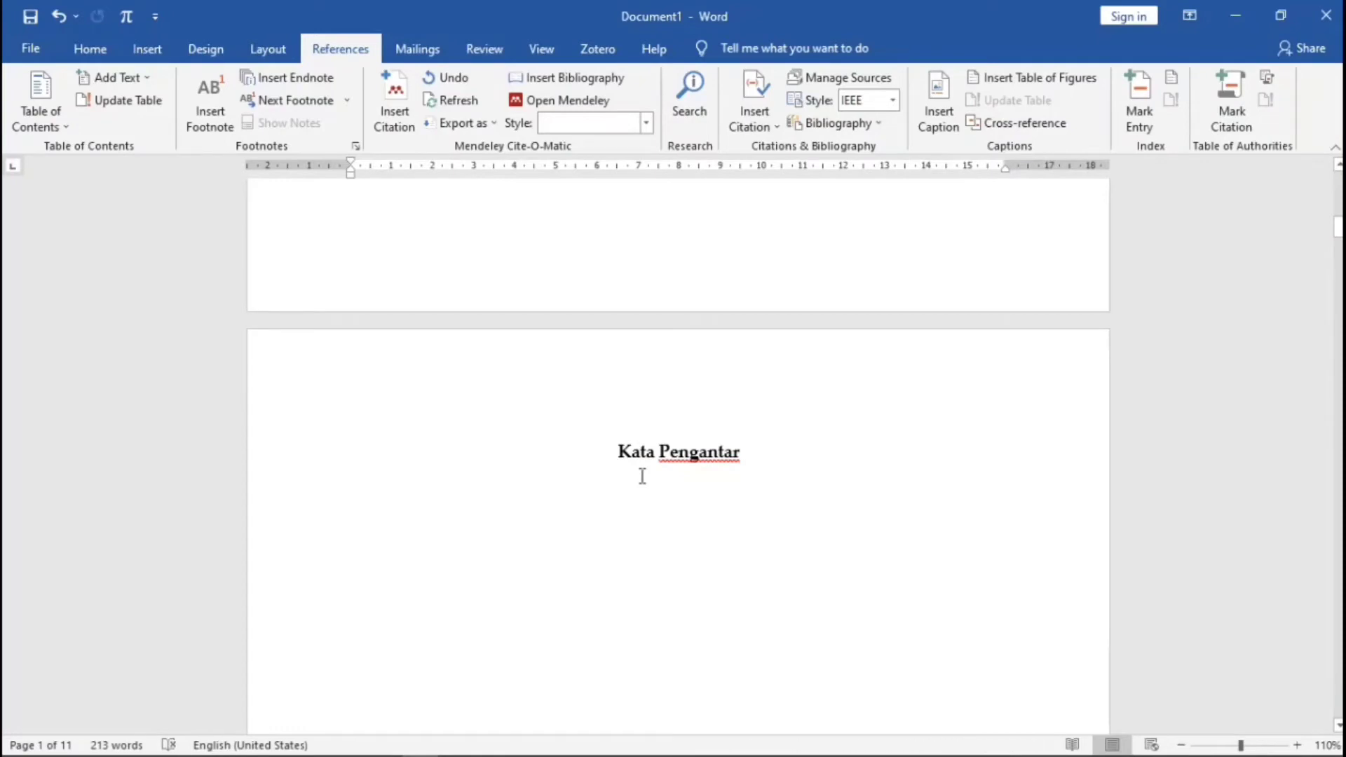
scroll(642, 476, down, 2)
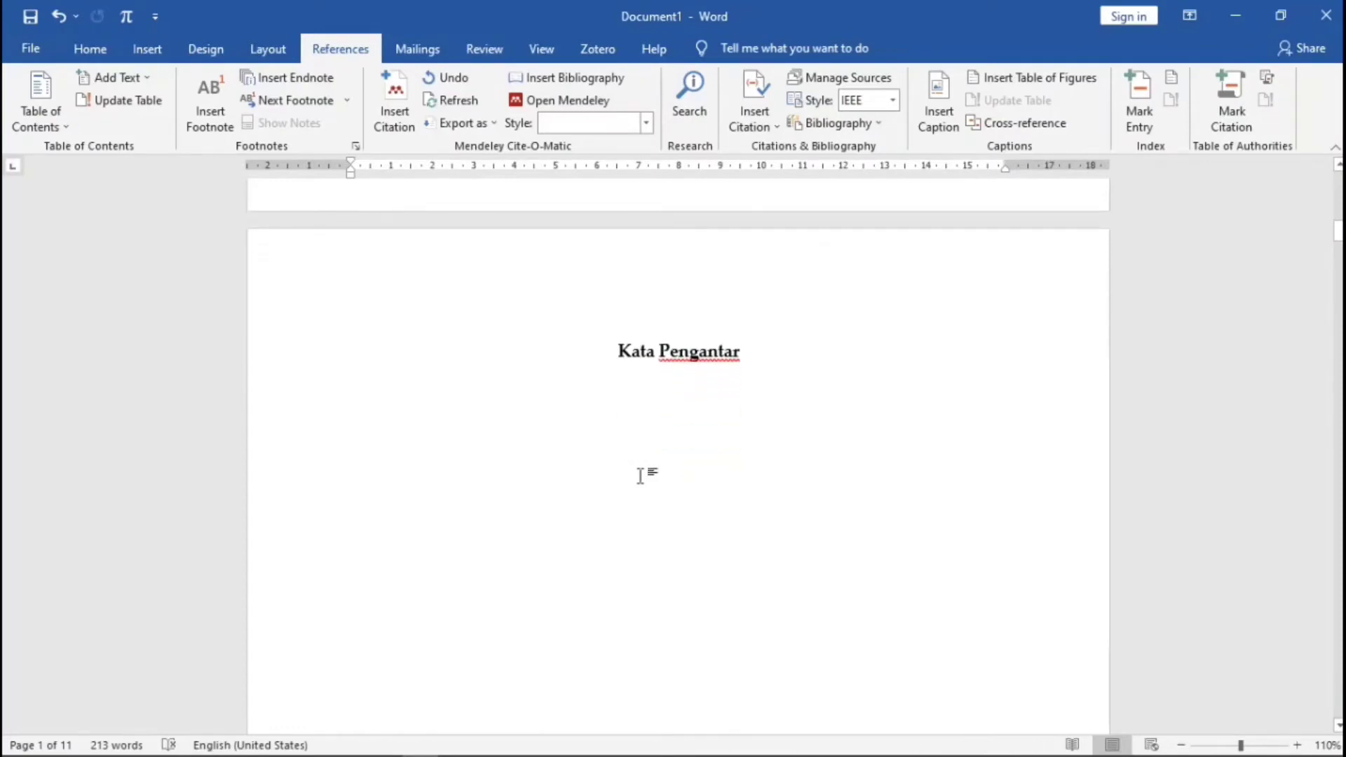
scroll(640, 476, down, 1)
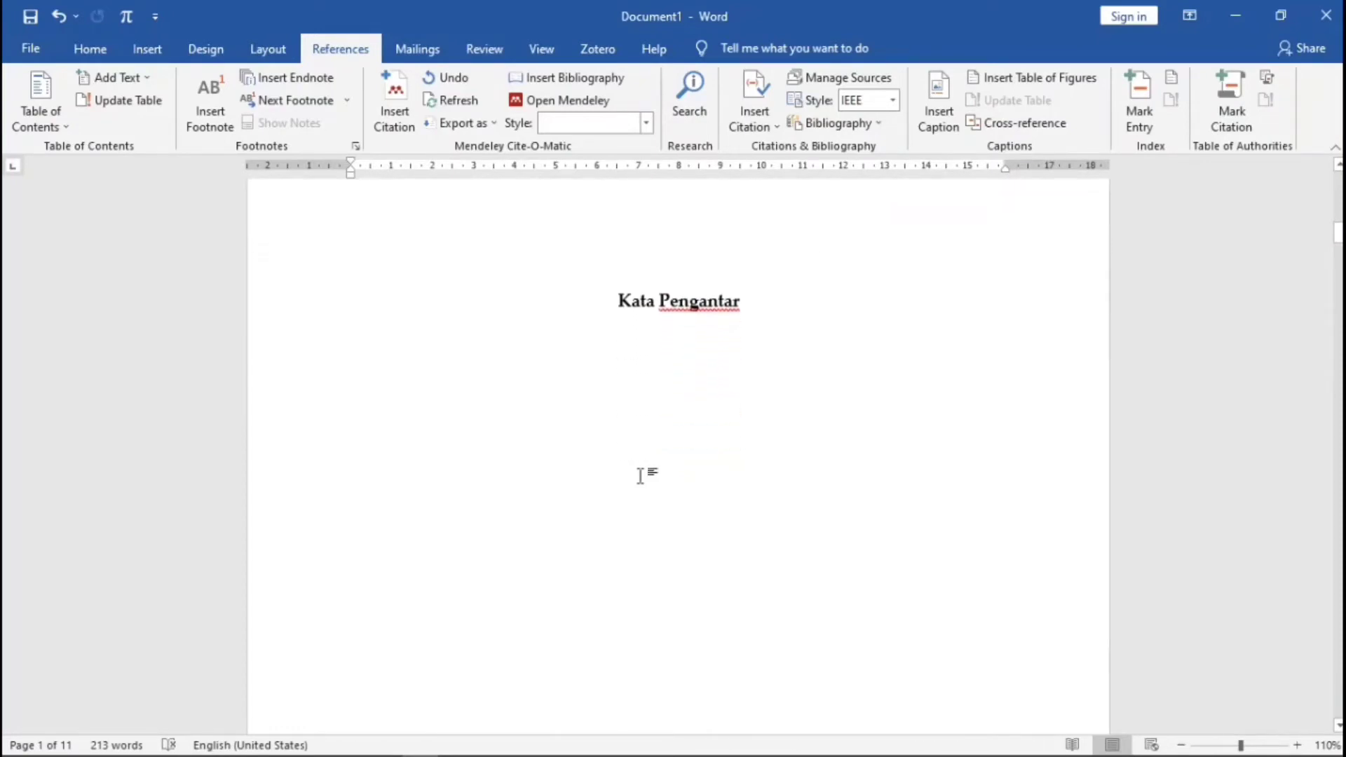
scroll(640, 476, down, 4)
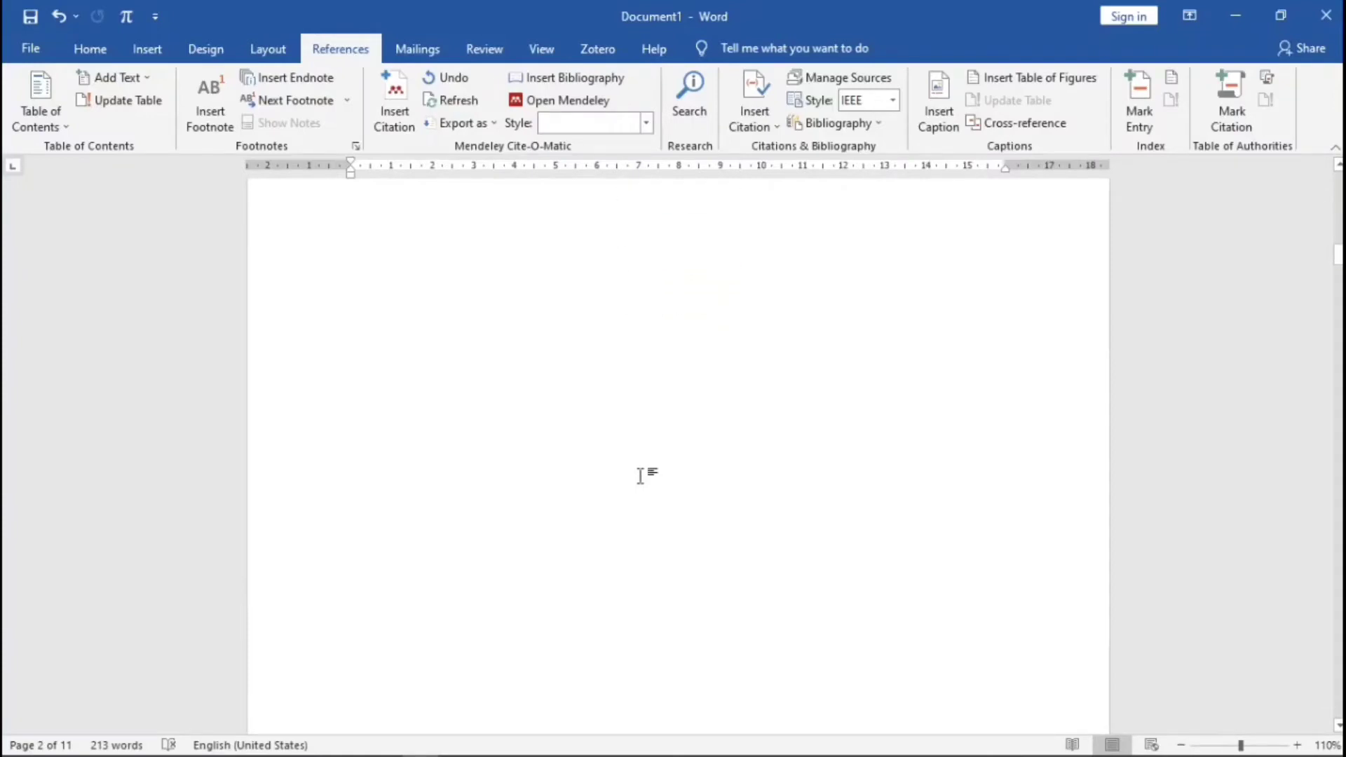
scroll(639, 476, down, 2)
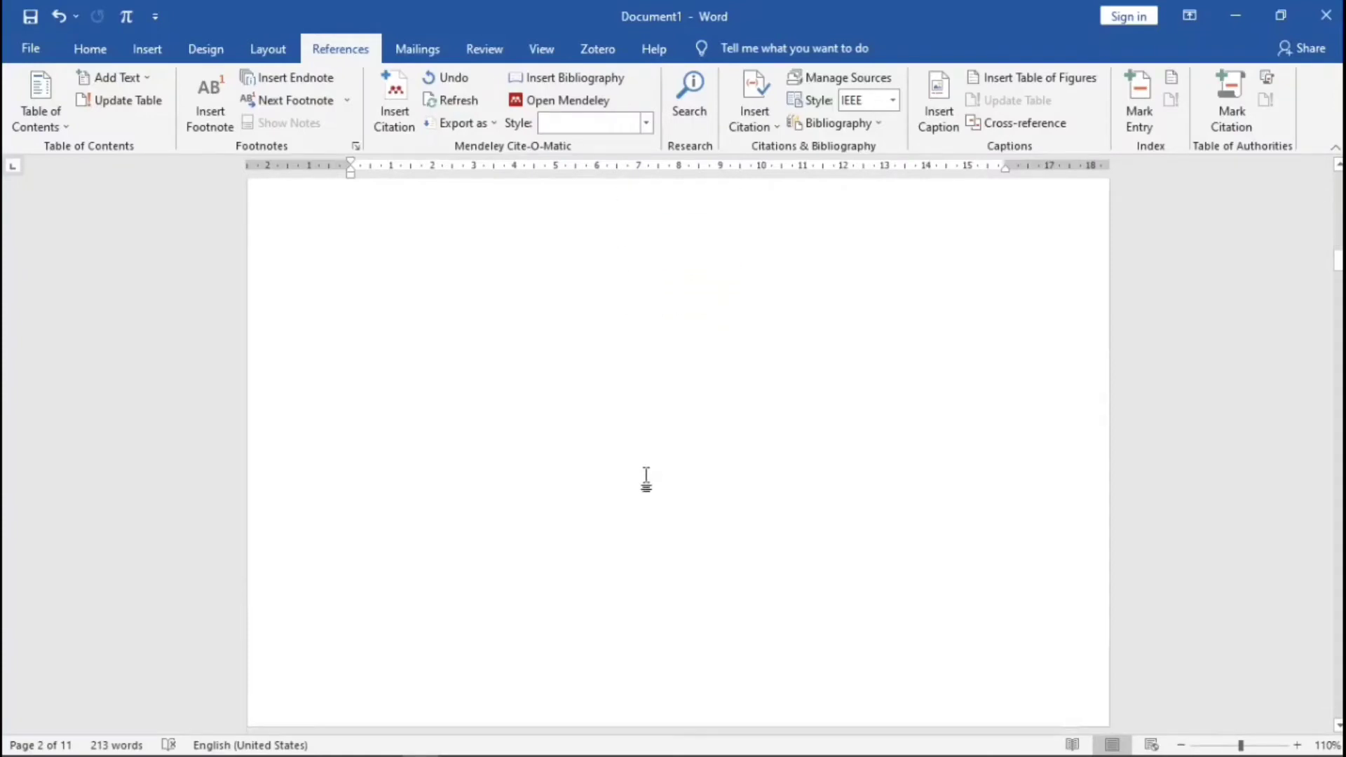
double_click(634, 594)
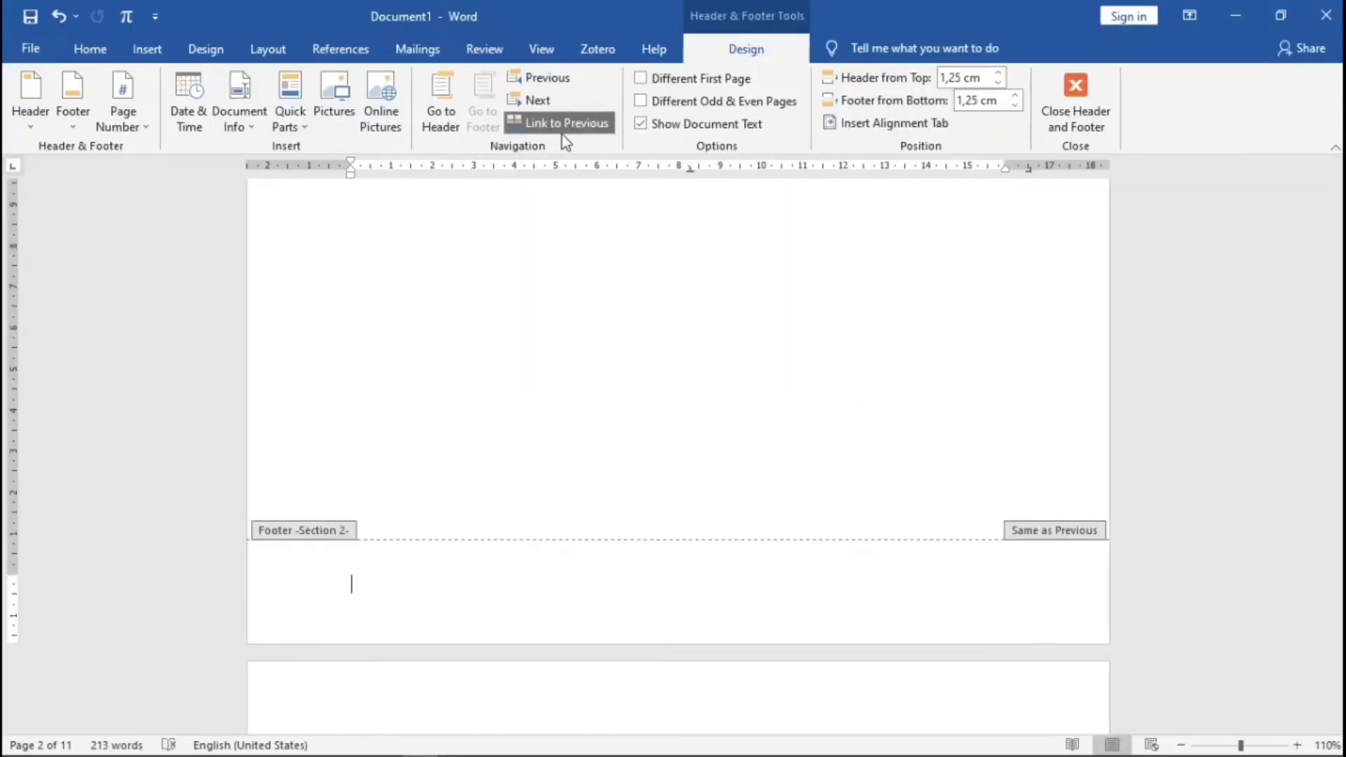
- Unlink the Section 2 footer and format page numbers as i, ii, iii starting at i
click(562, 131)
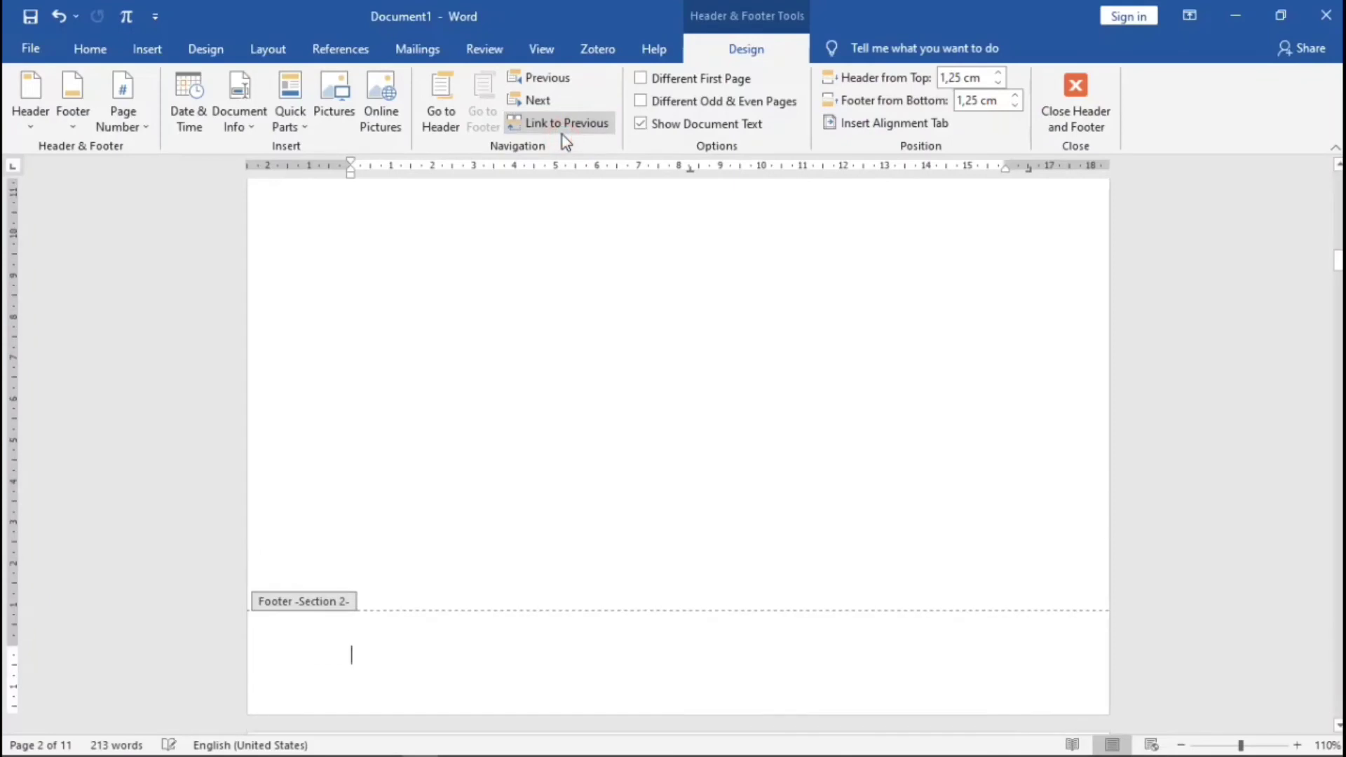
click(126, 129)
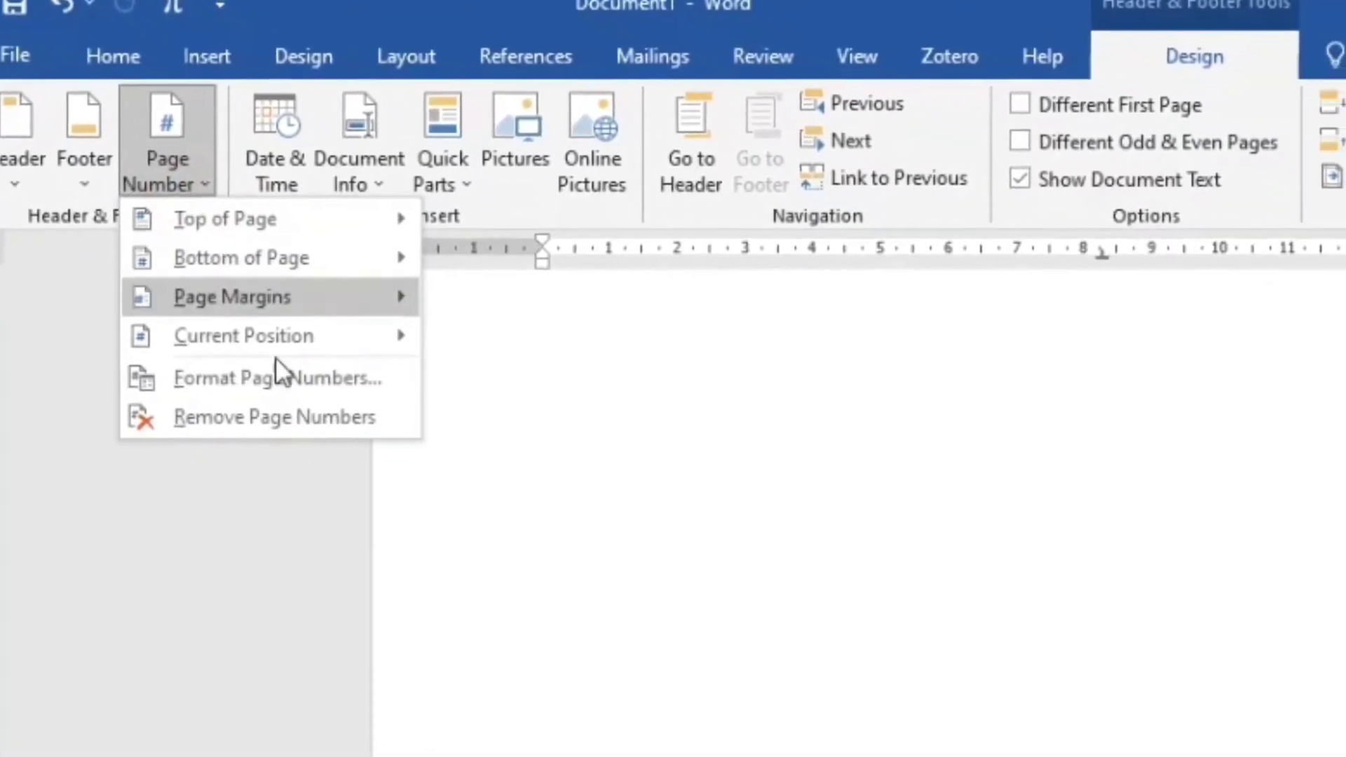
click(308, 412)
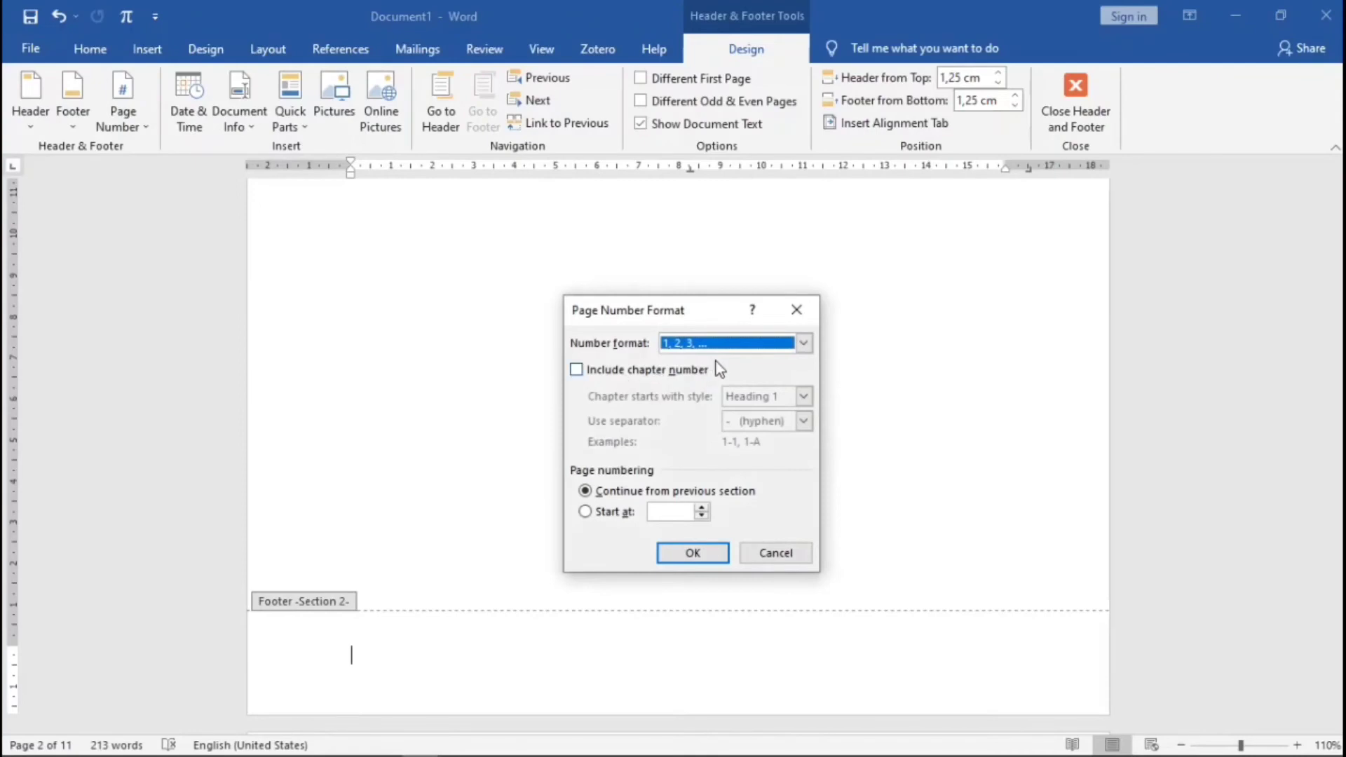
click(804, 343)
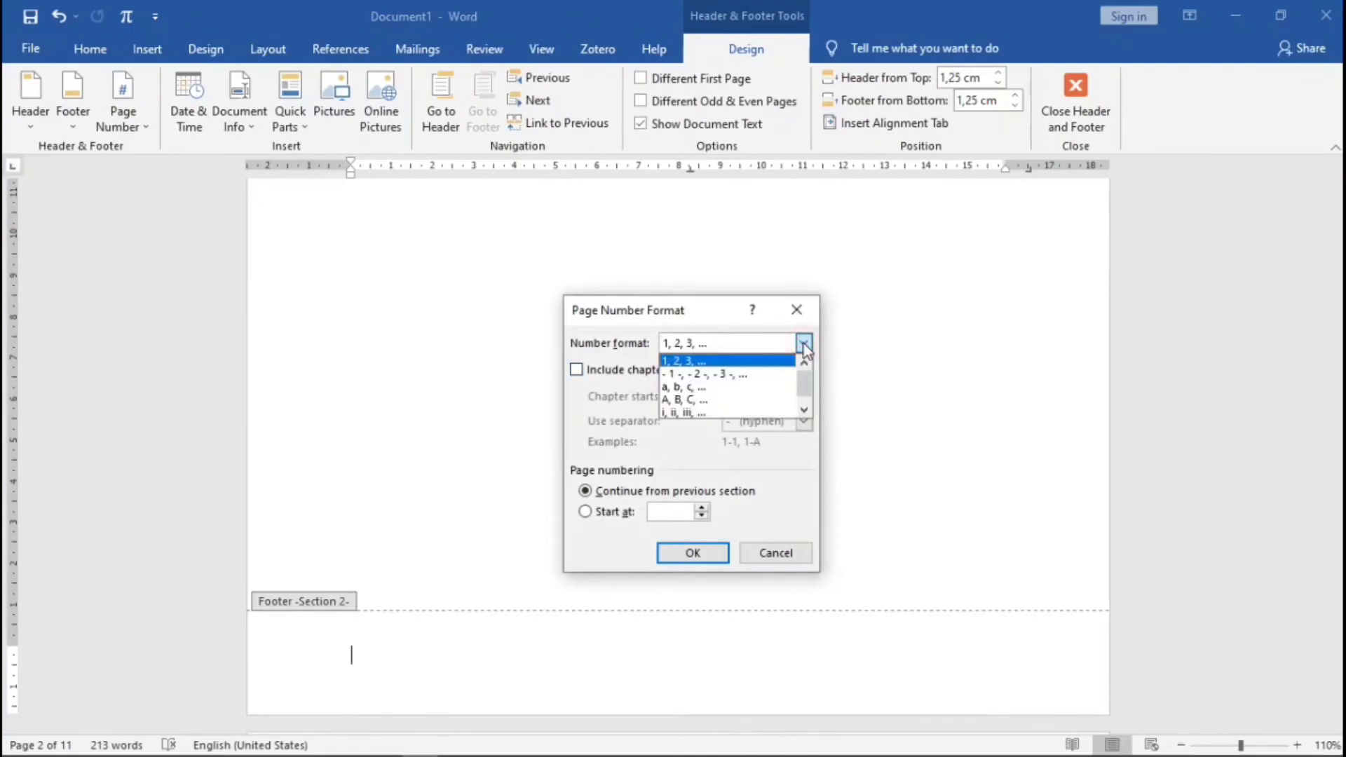
click(692, 413)
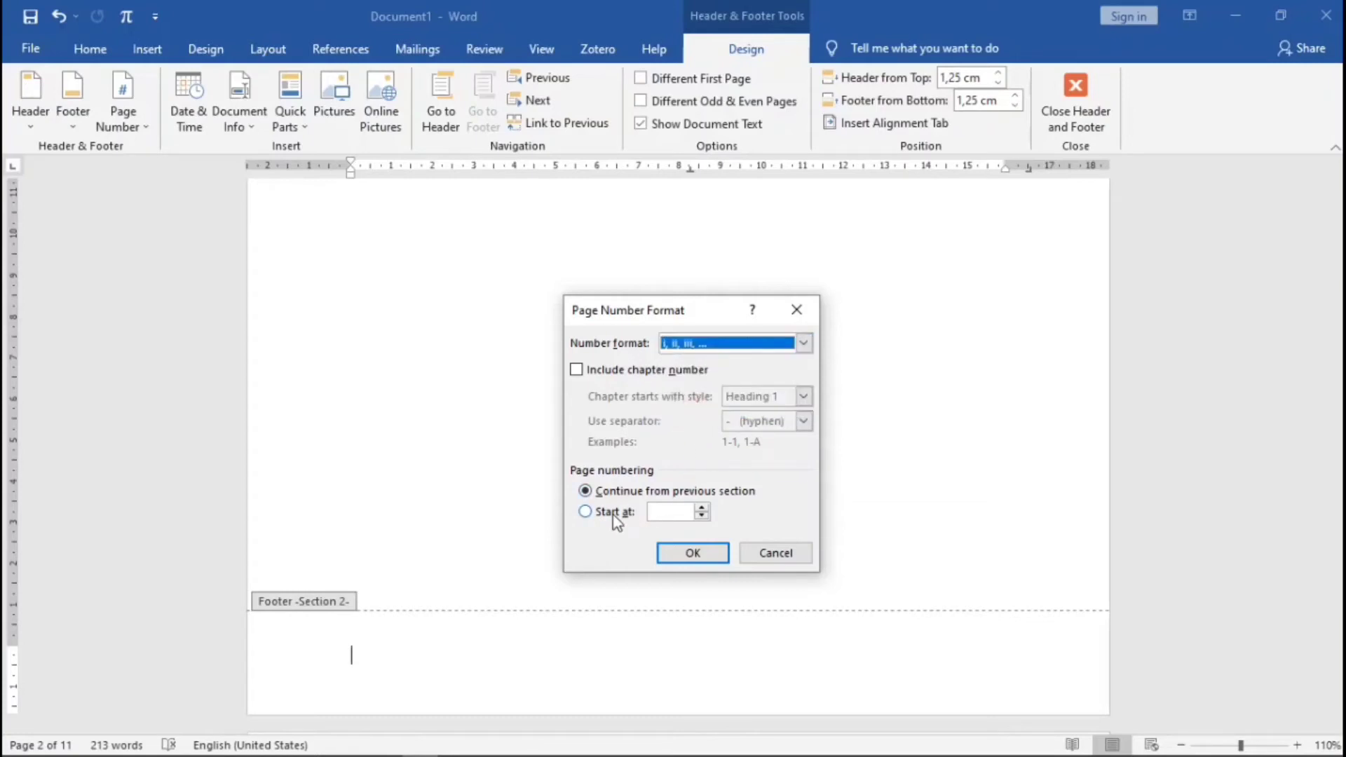
click(585, 514)
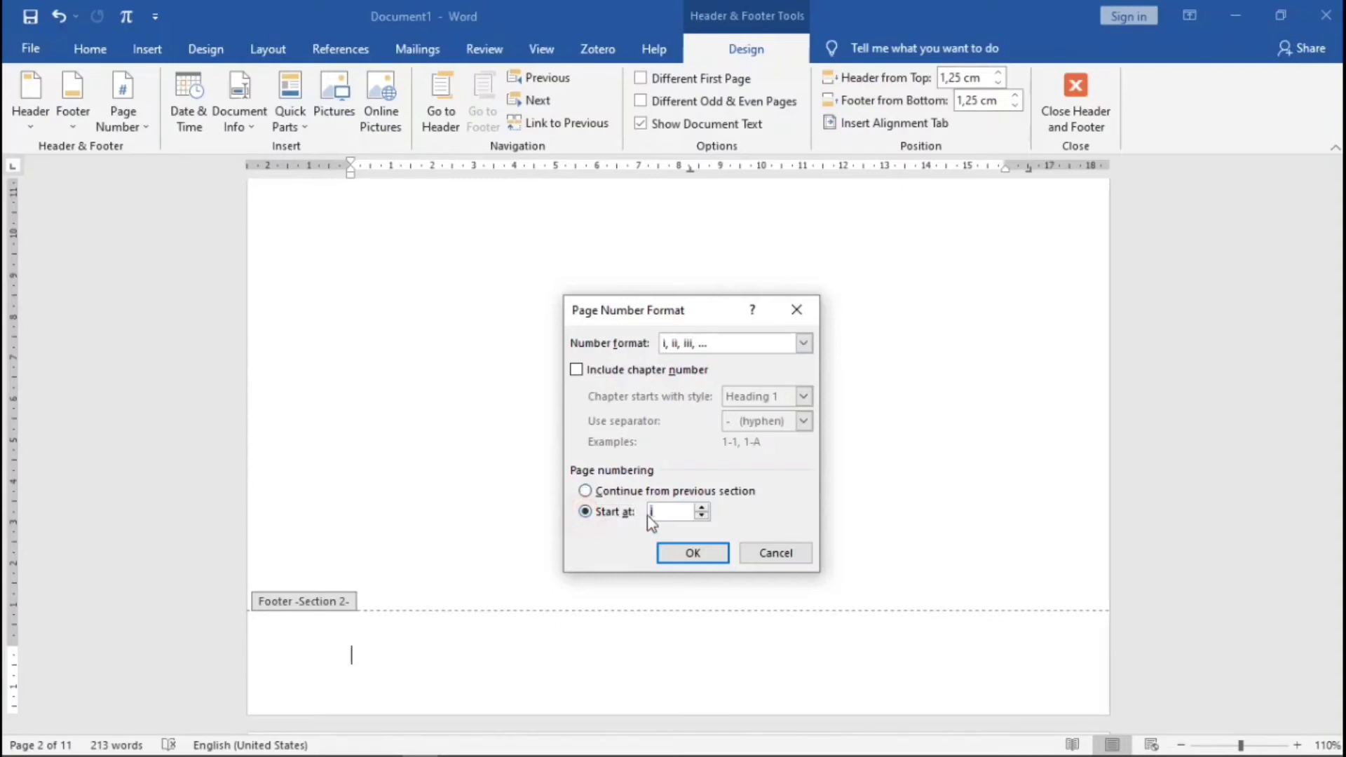
click(685, 555)
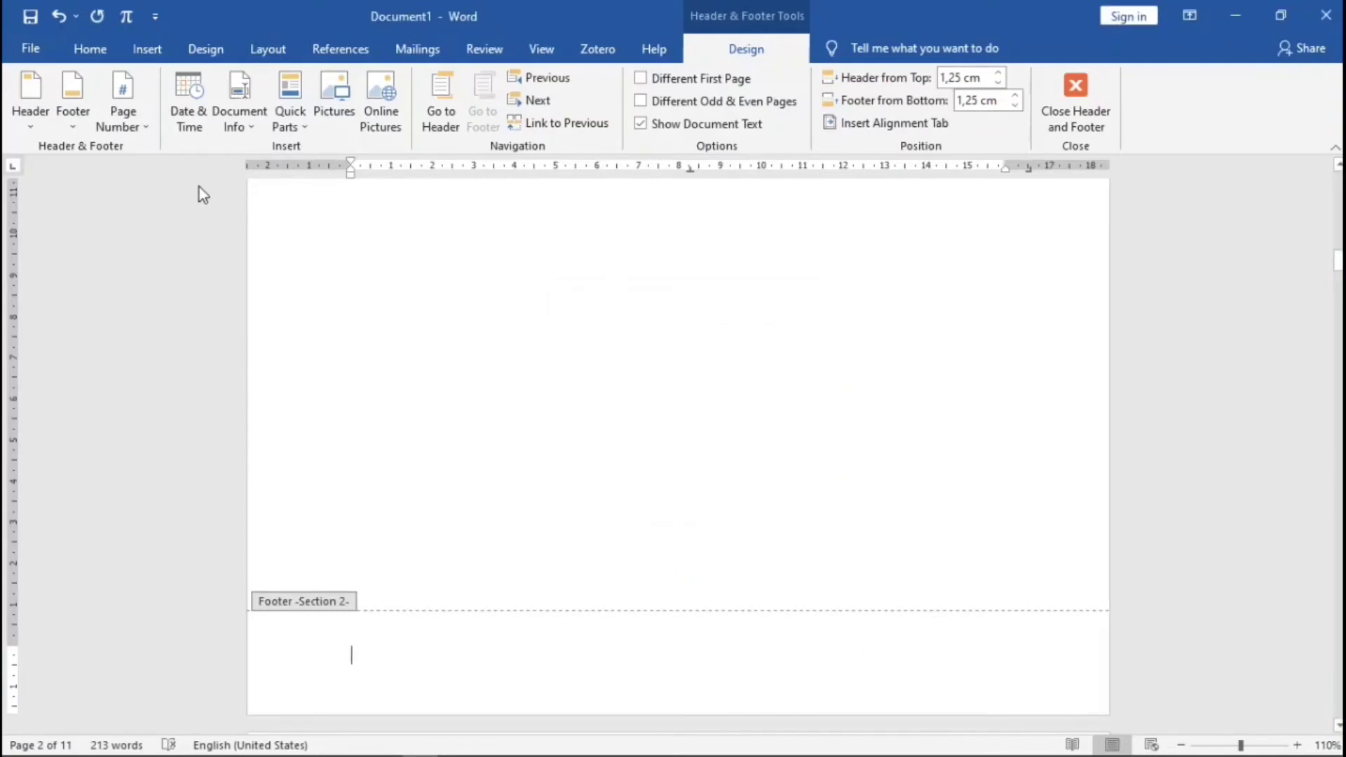
- Insert a centred Plain Number 2 page number at the bottom and close the footer
click(143, 128)
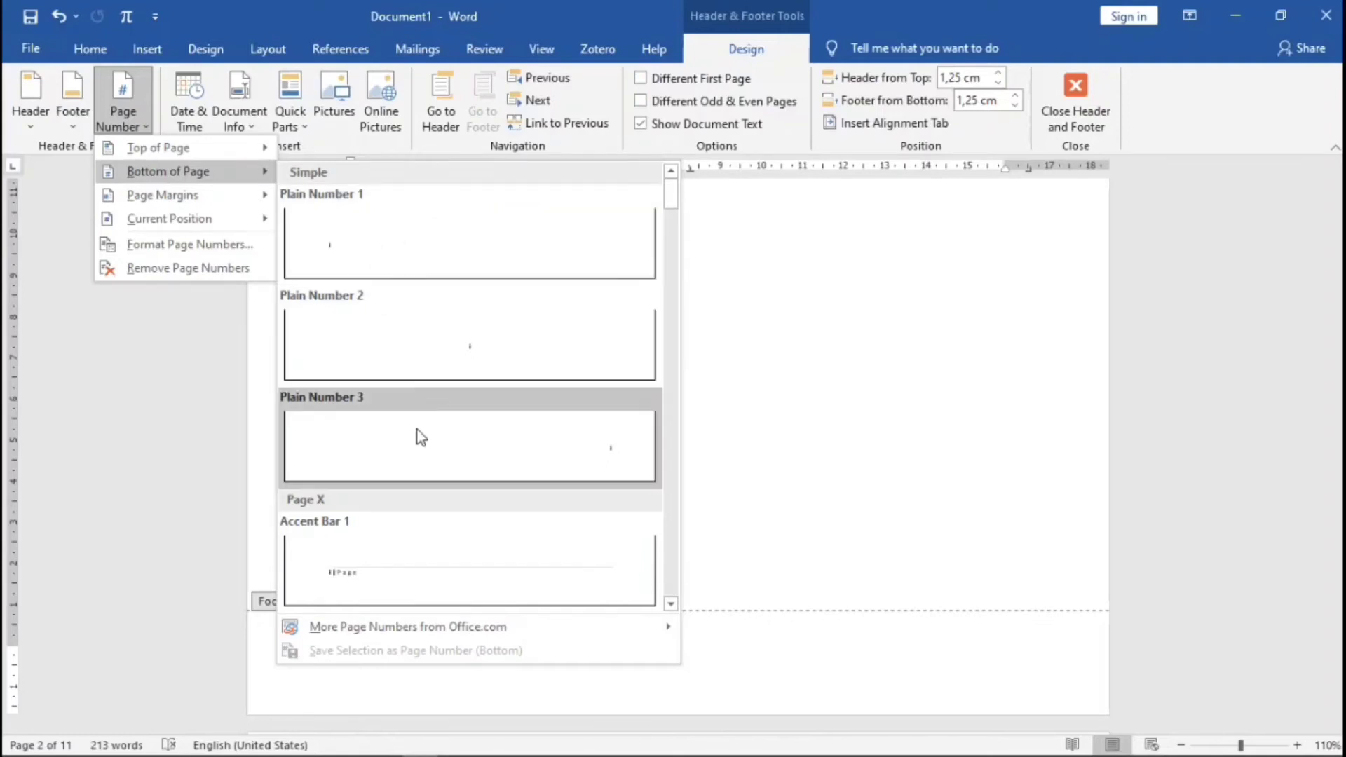
click(494, 355)
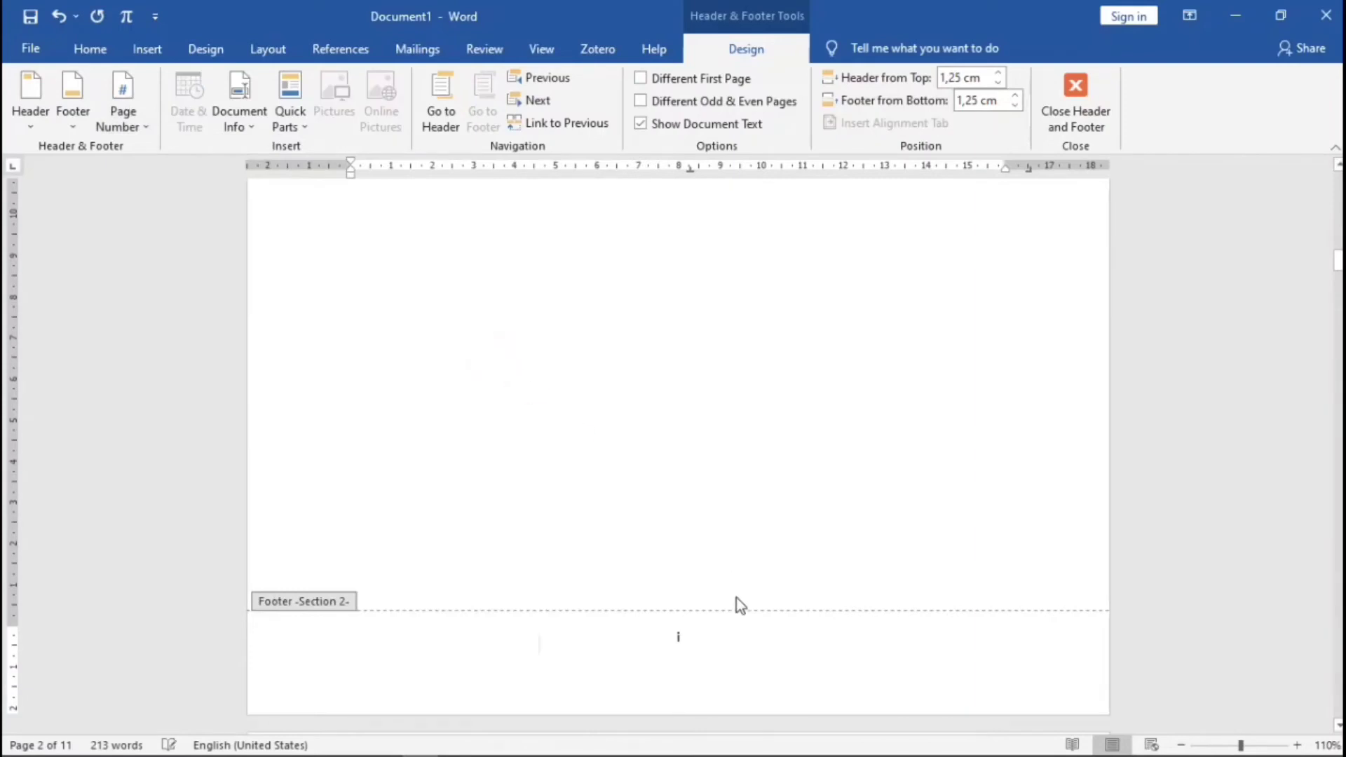
double_click(754, 491)
scroll(769, 472, up, 10)
scroll(884, 426, down, 6)
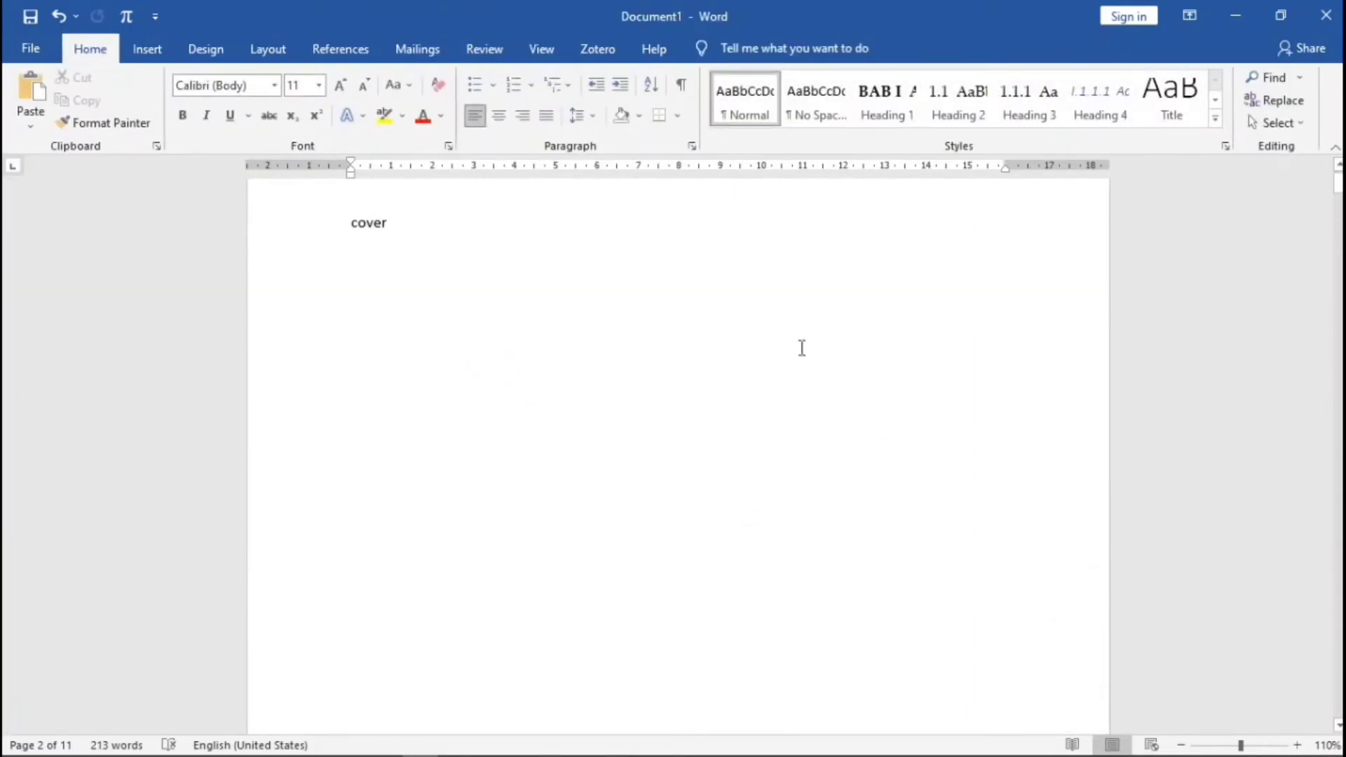
scroll(743, 447, down, 15)
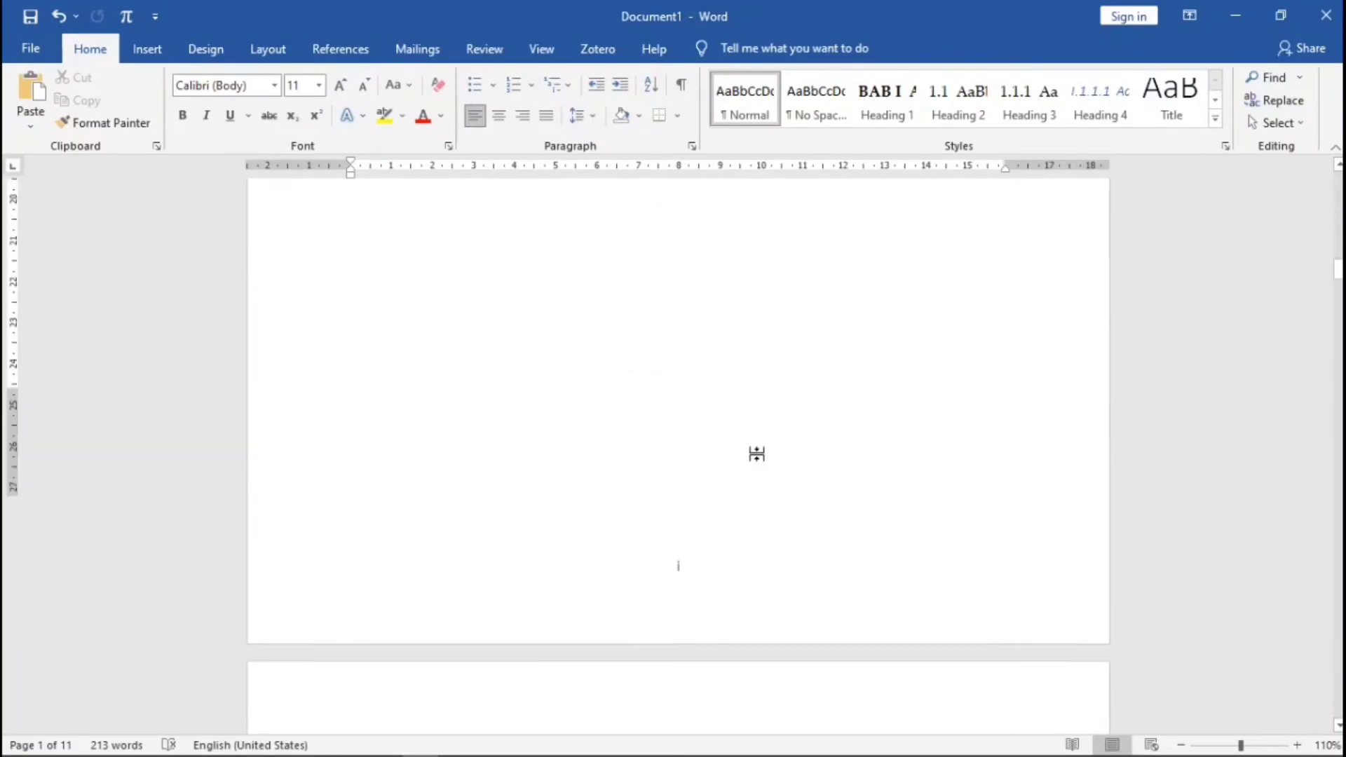
scroll(763, 451, down, 10)
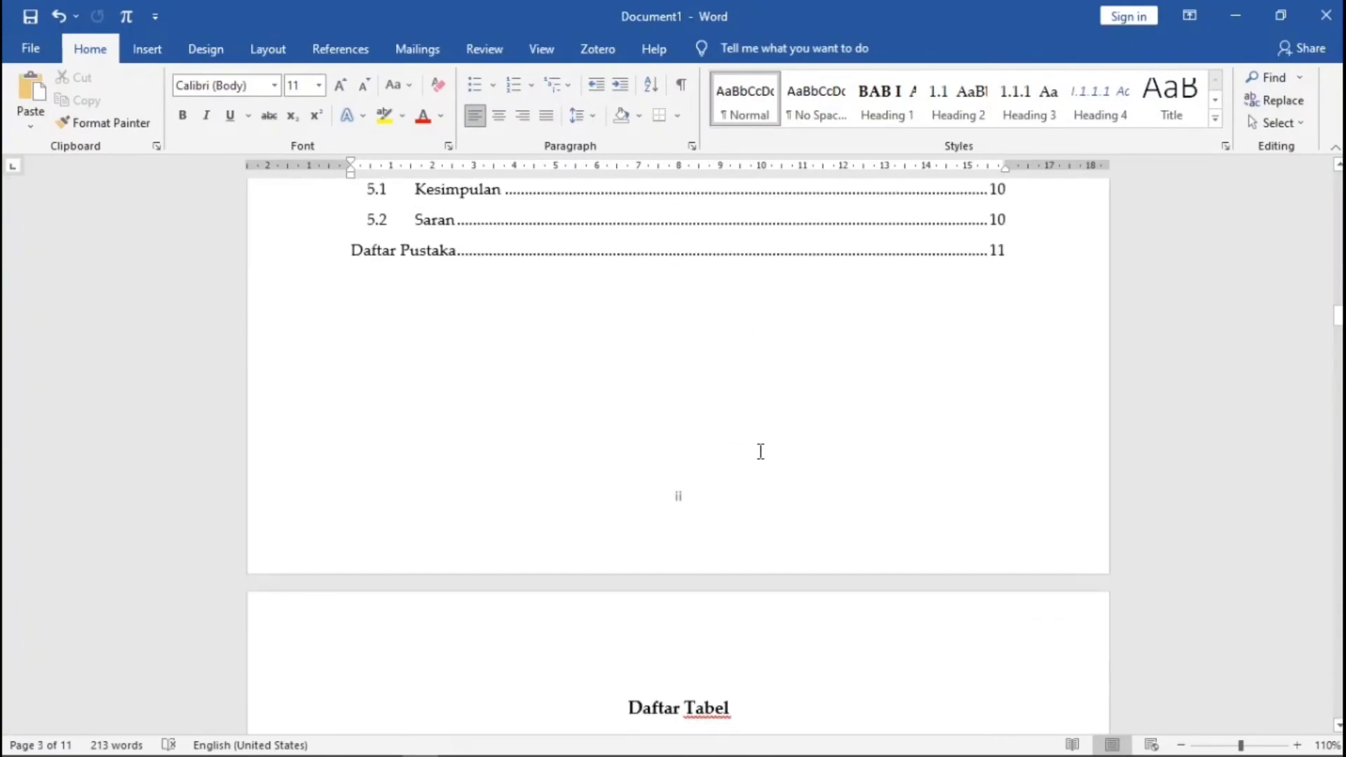
- Unlink the chapter section's footer and restart its page numbering at 1
scroll(766, 417, down, 12)
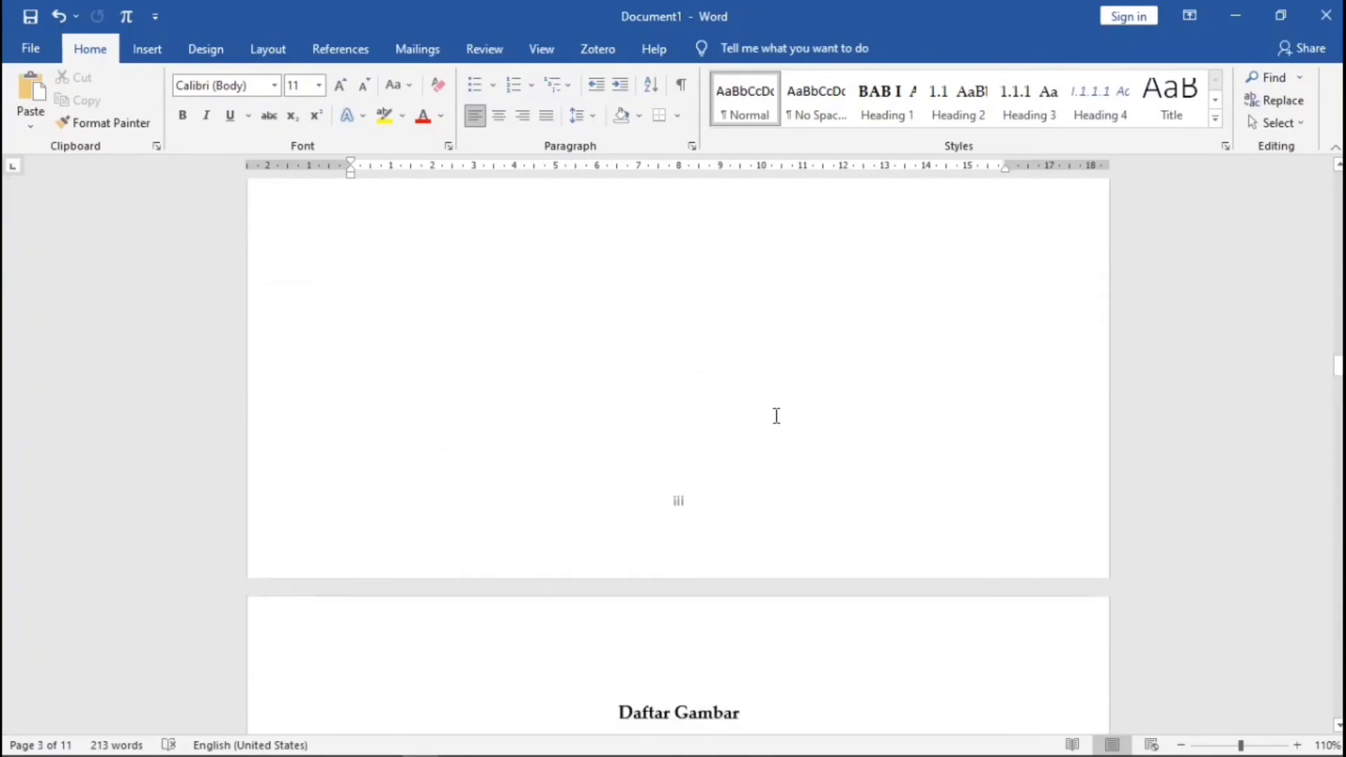
scroll(790, 425, down, 8)
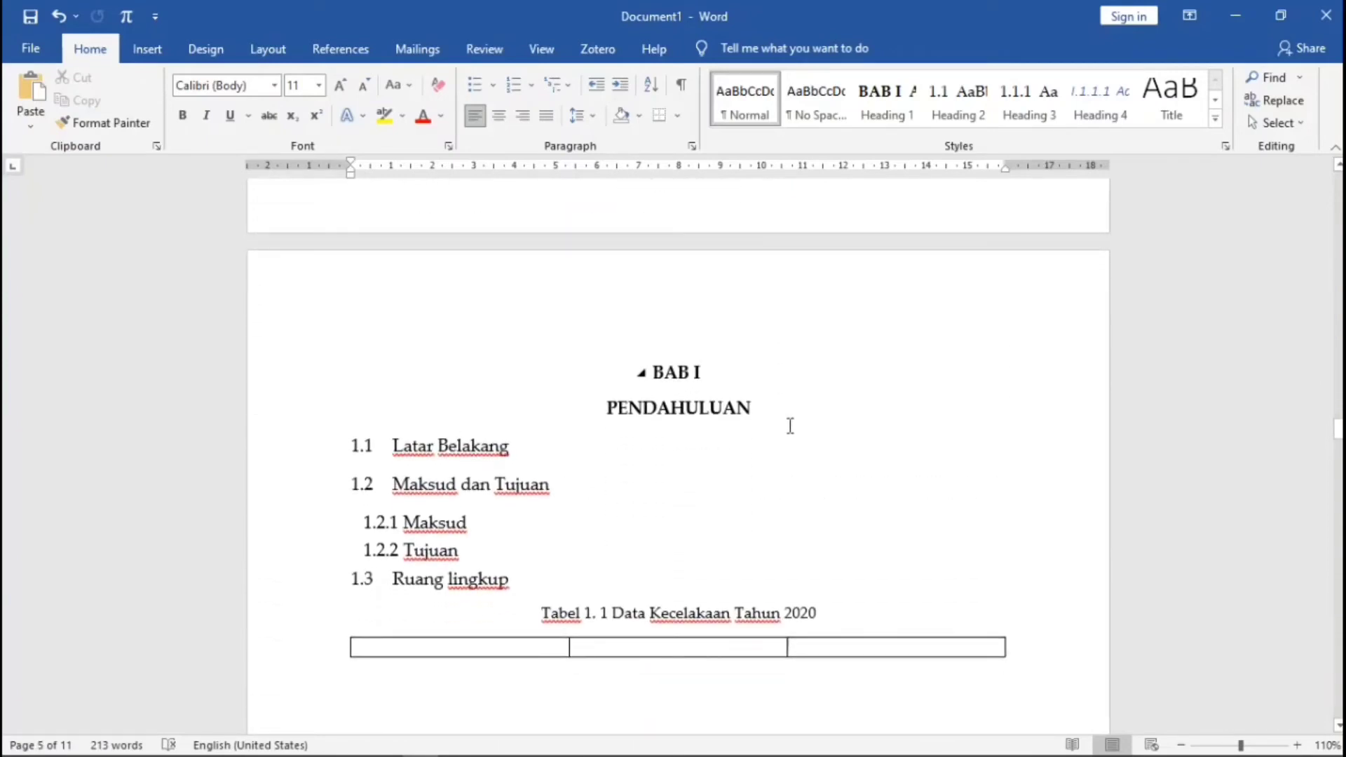
scroll(790, 425, down, 10)
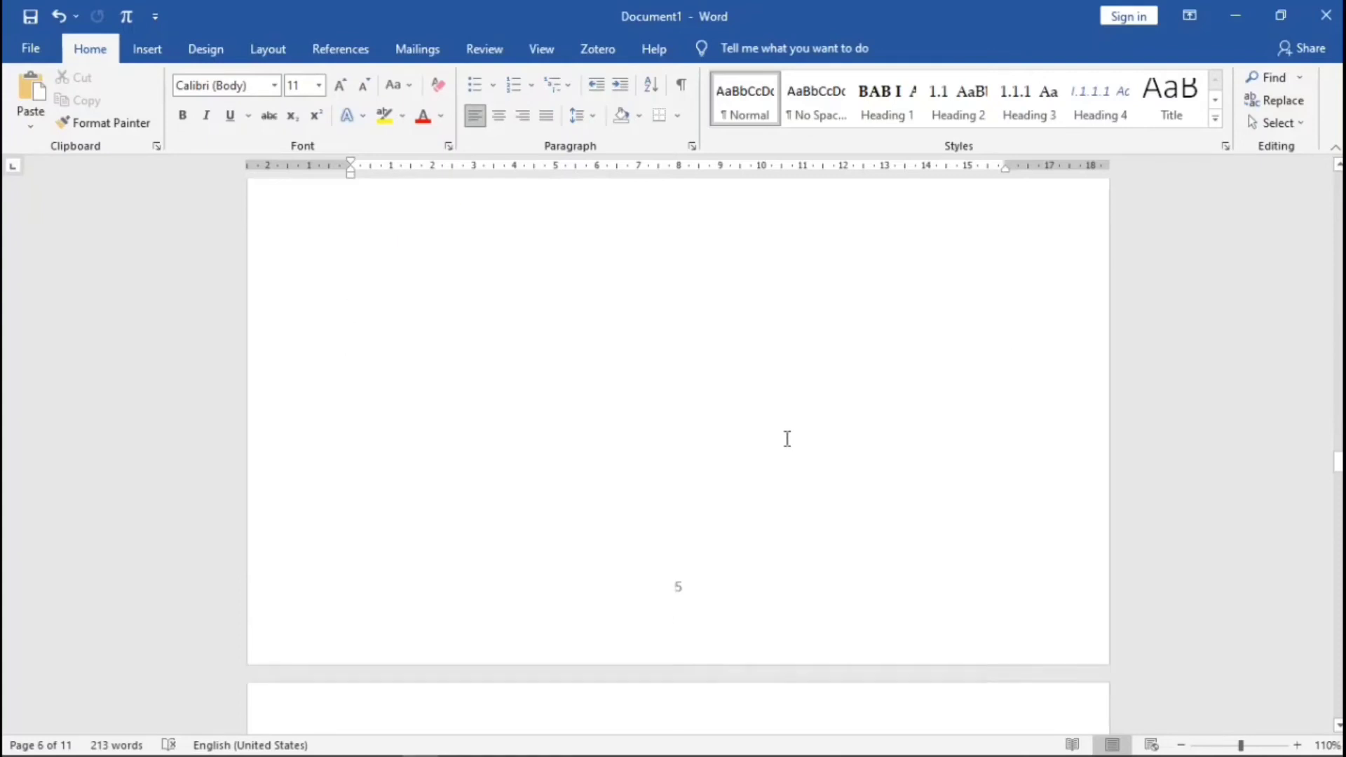
scroll(787, 438, down, 5)
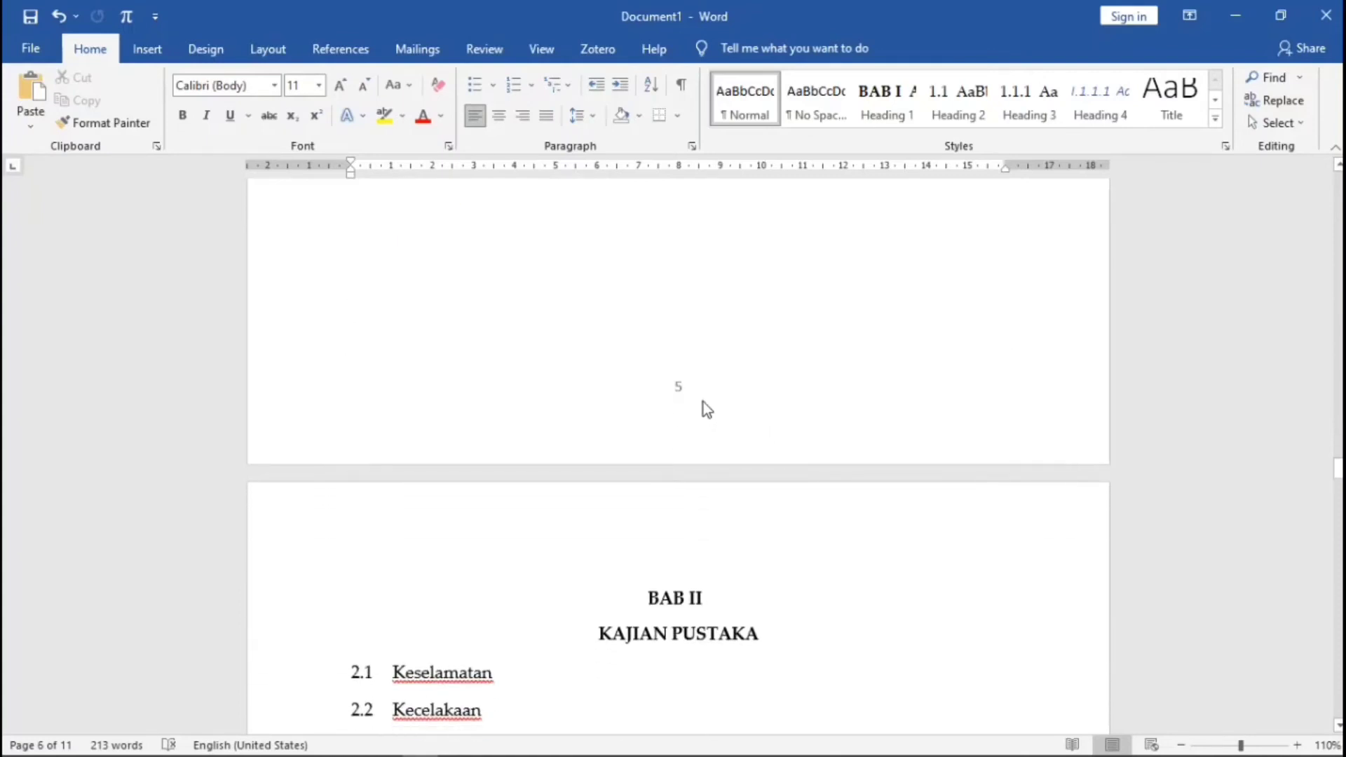
click(692, 390)
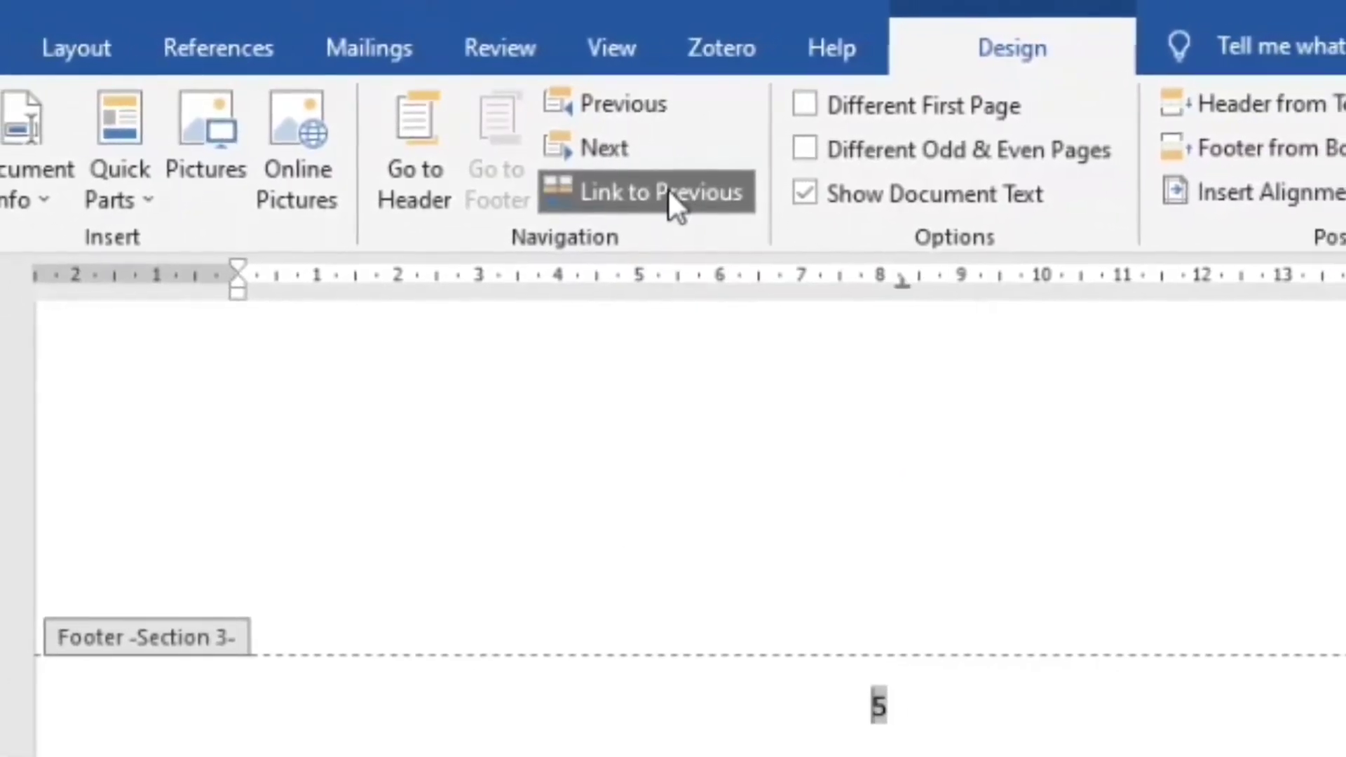
click(671, 193)
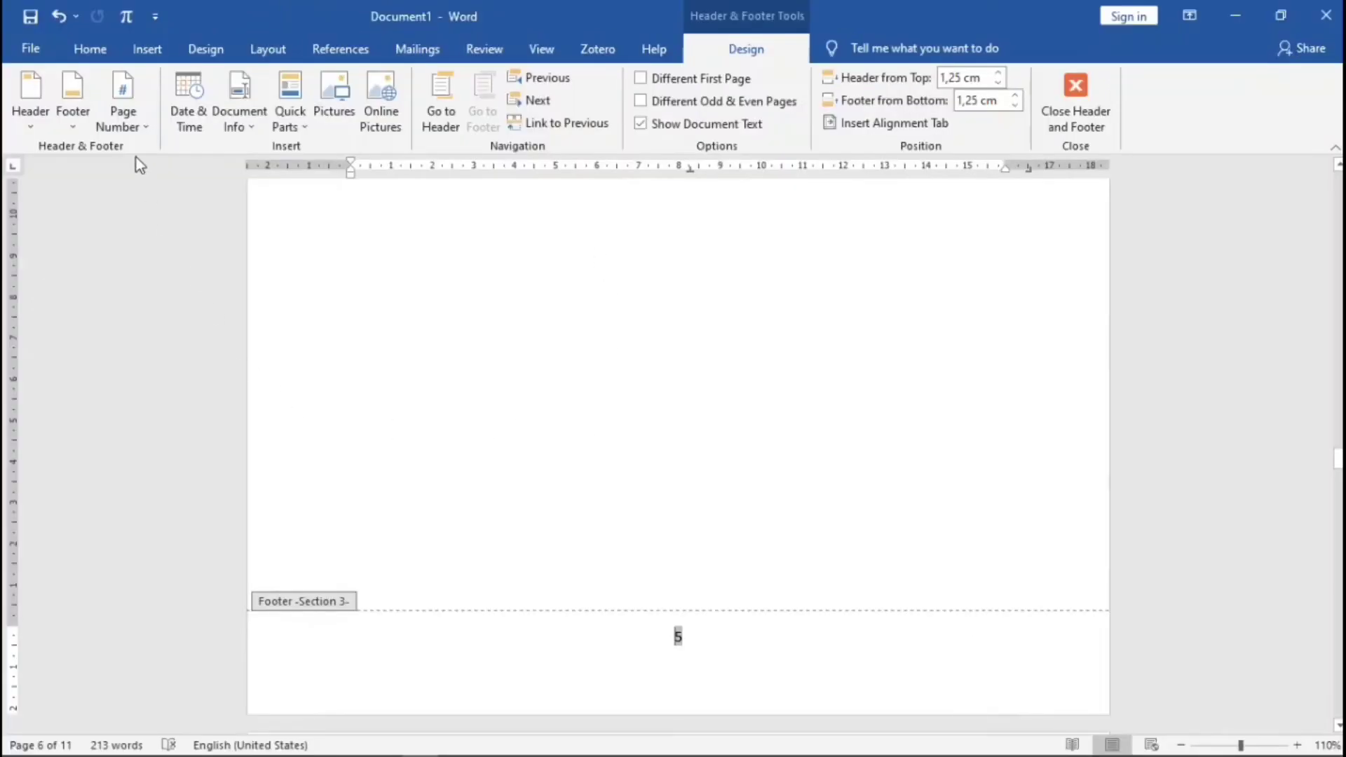
click(127, 125)
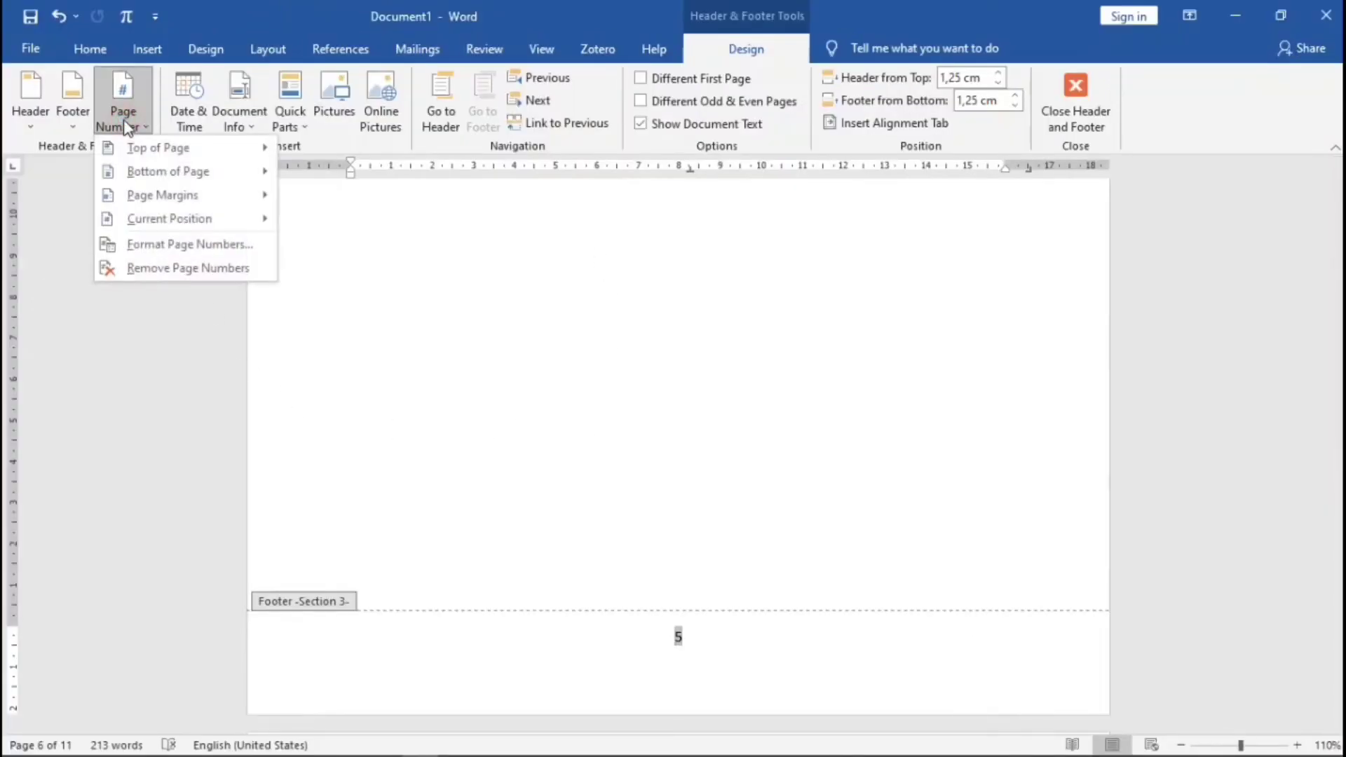
click(179, 243)
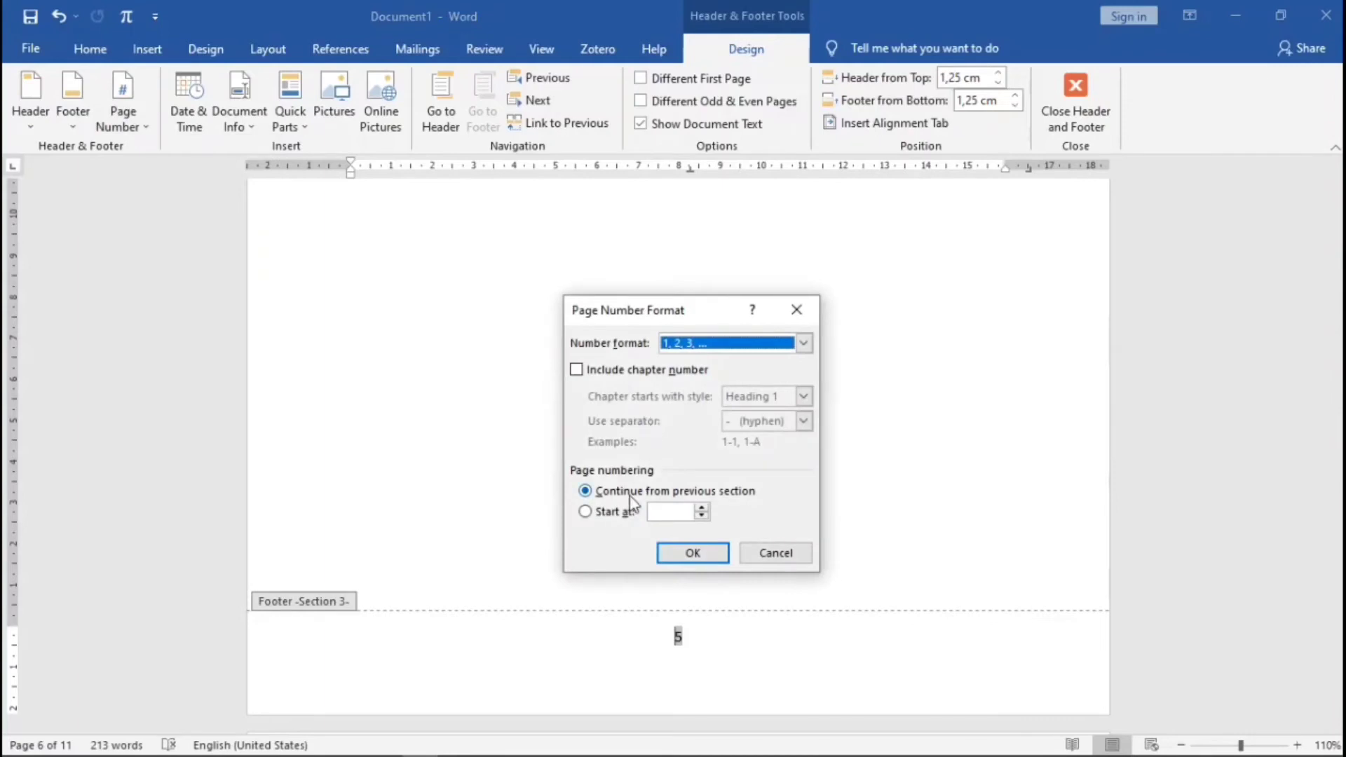
click(601, 518)
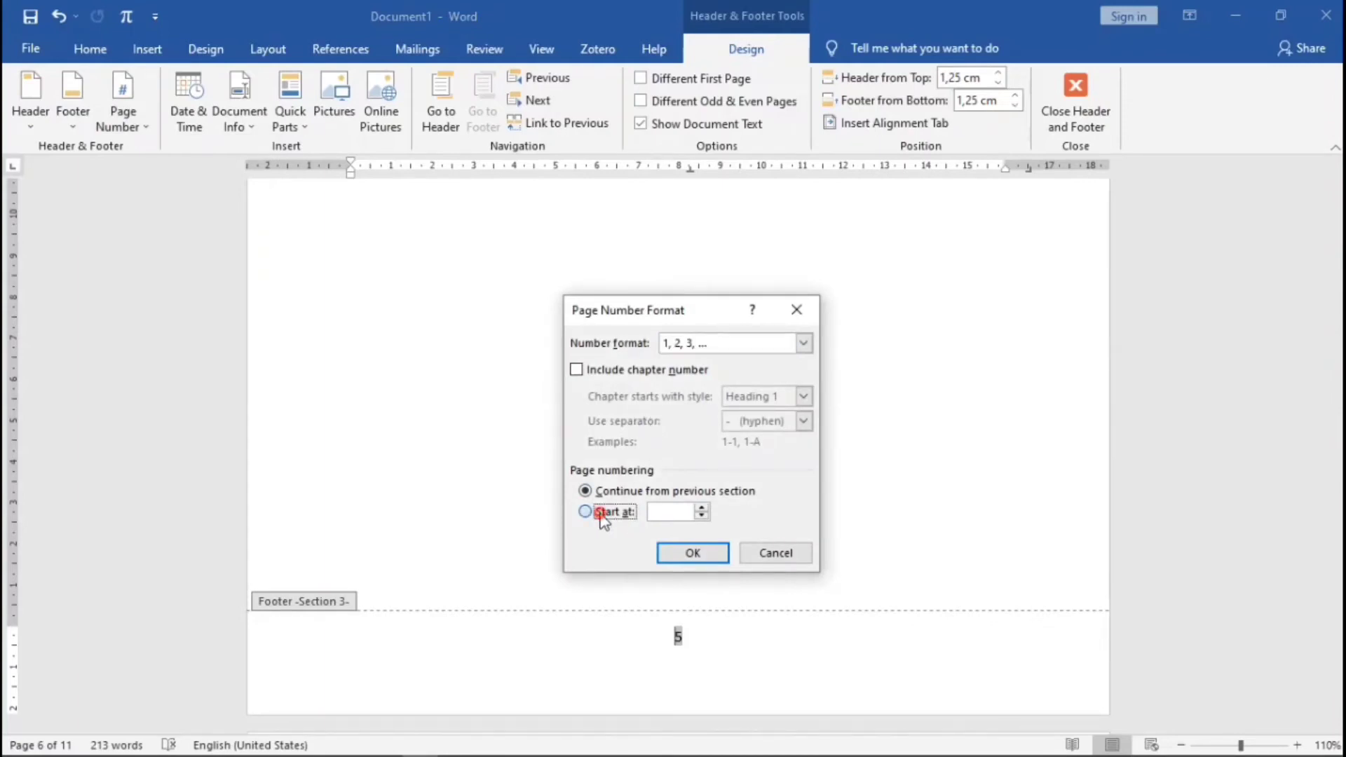
click(695, 553)
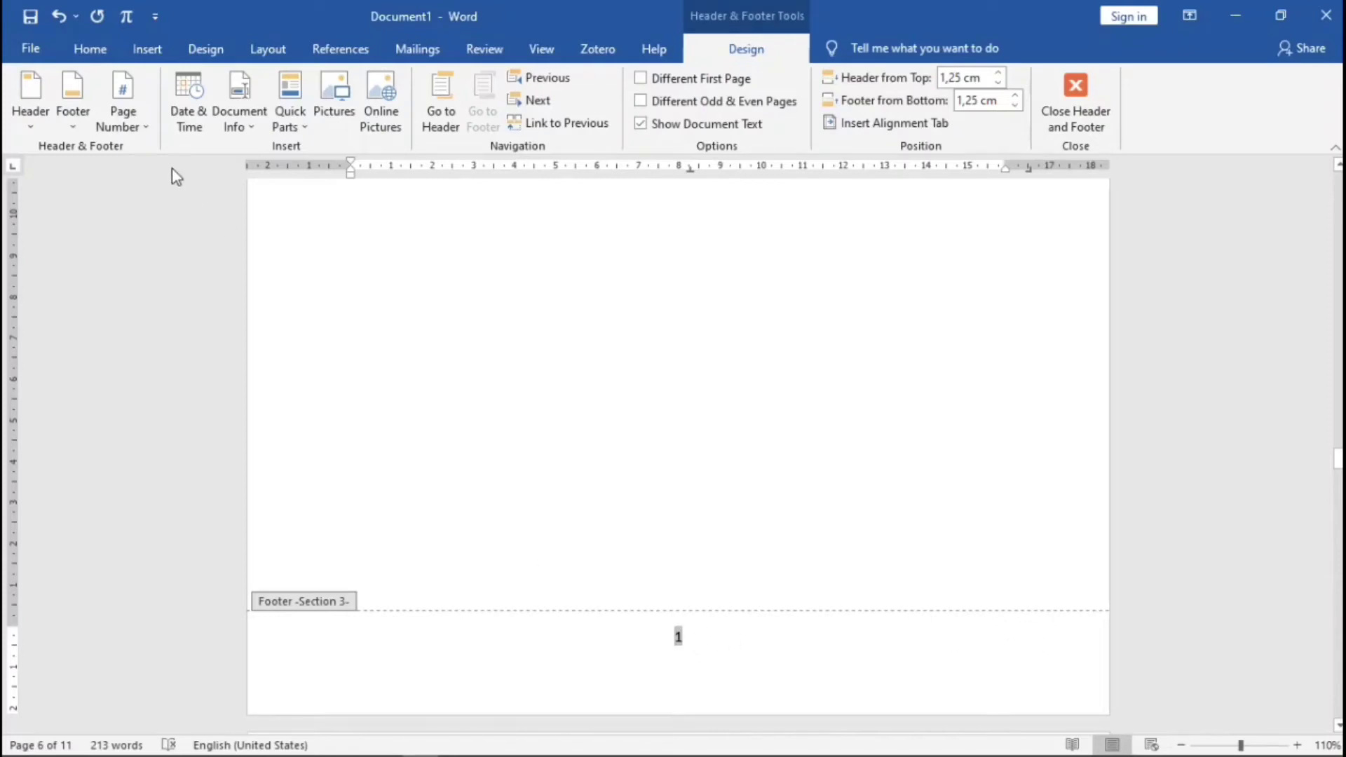
- Place a Plain Number 3 page number at the bottom right, then close the footer
click(123, 118)
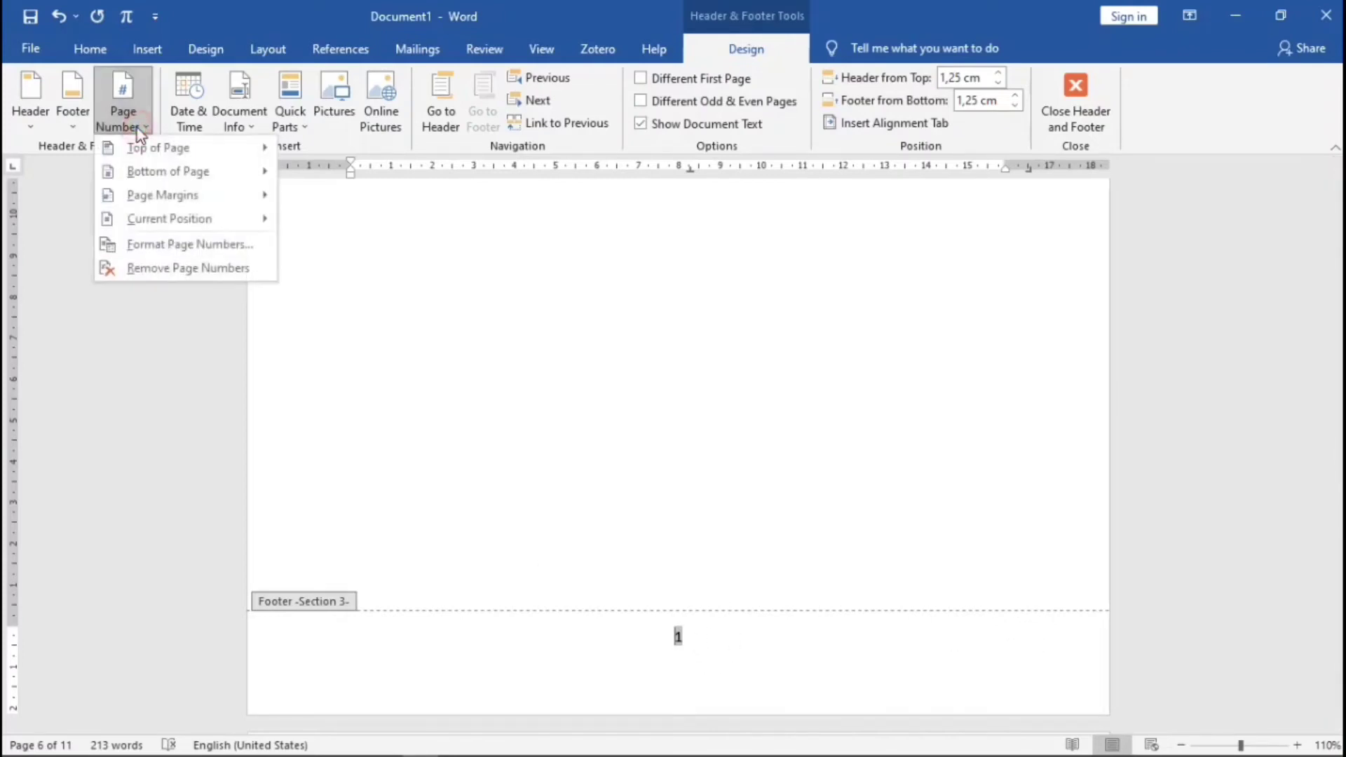
click(189, 247)
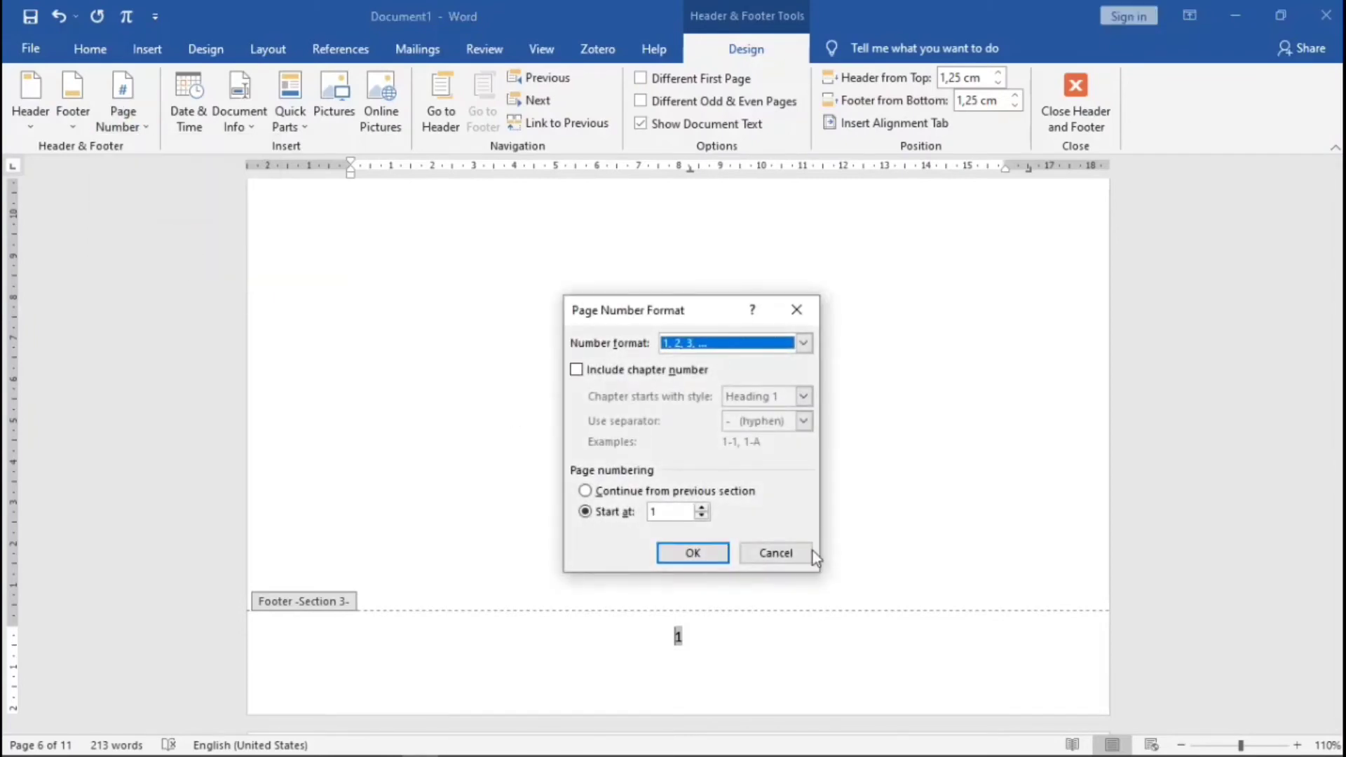
click(780, 553)
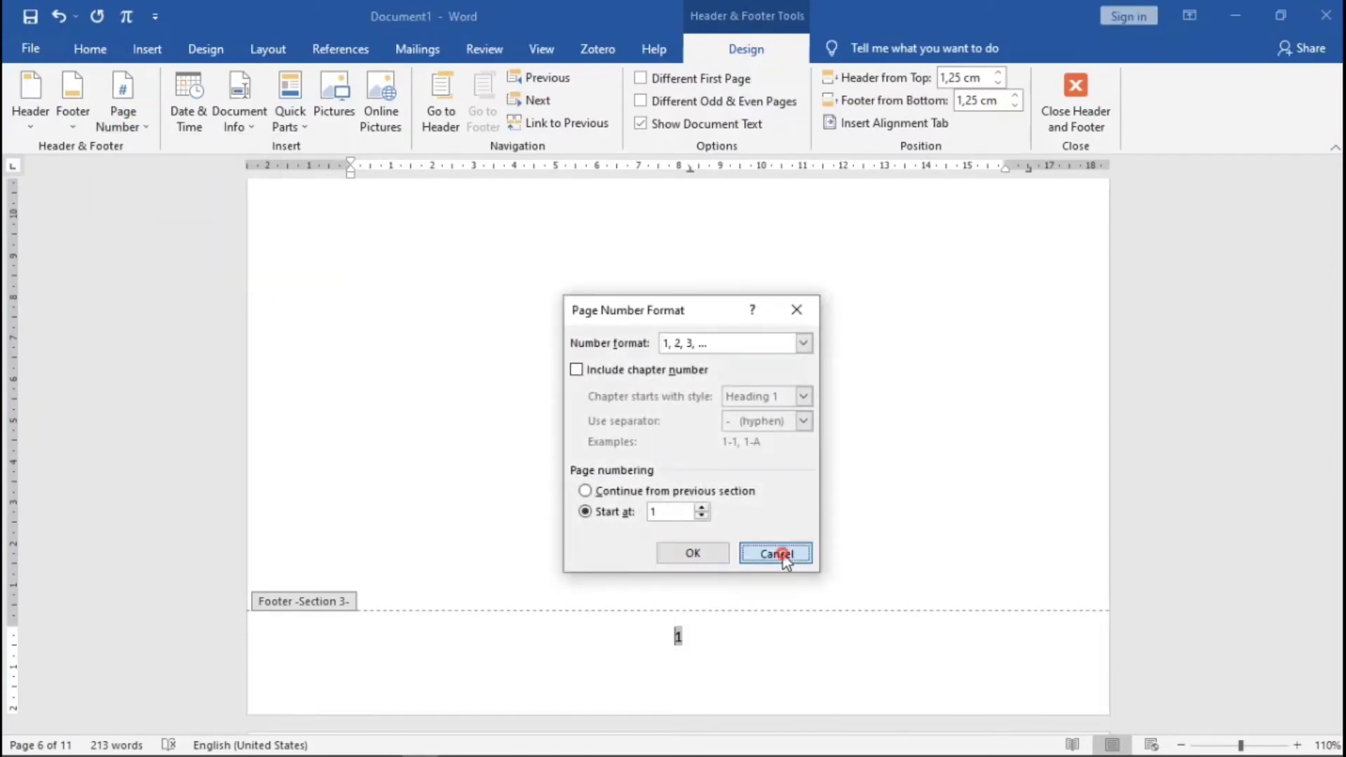
click(124, 120)
mouse_move(141, 171)
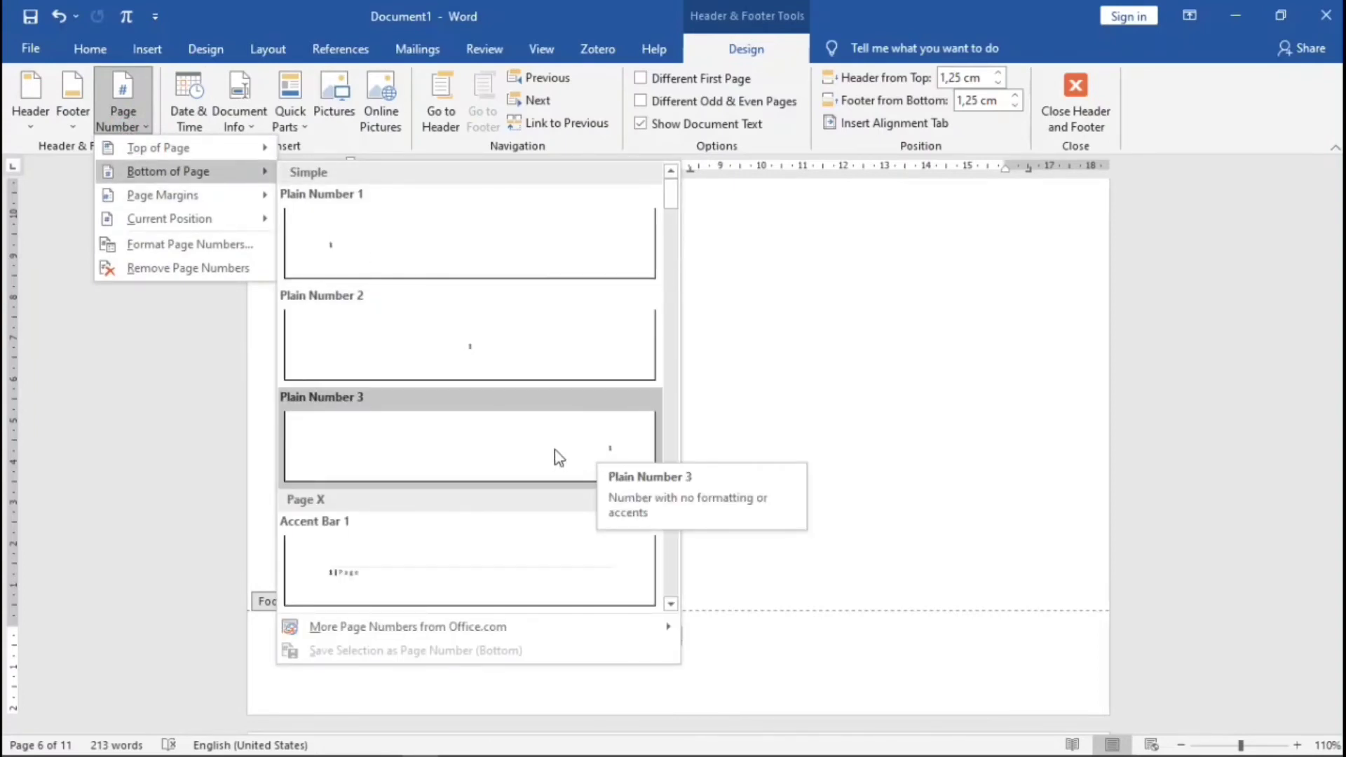
click(603, 443)
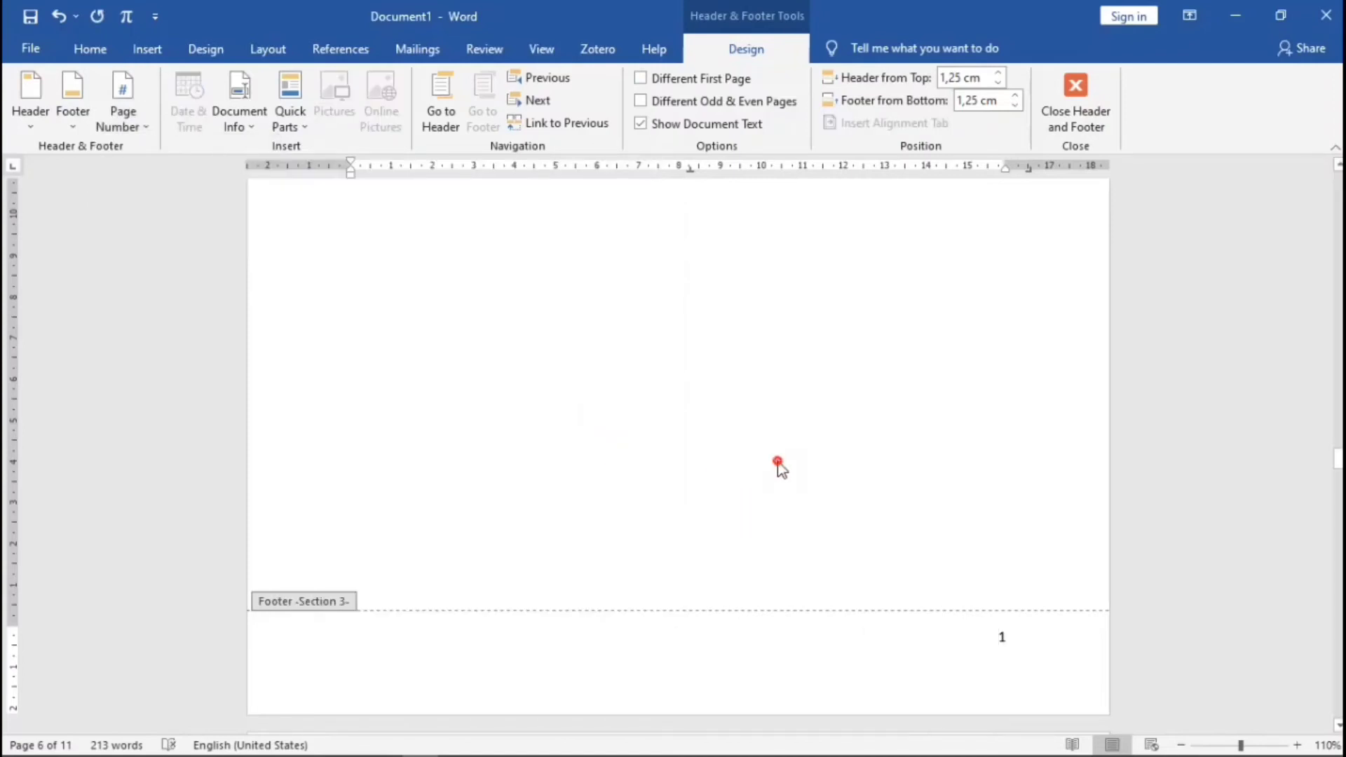
double_click(777, 462)
drag(1338, 655, 1338, 183)
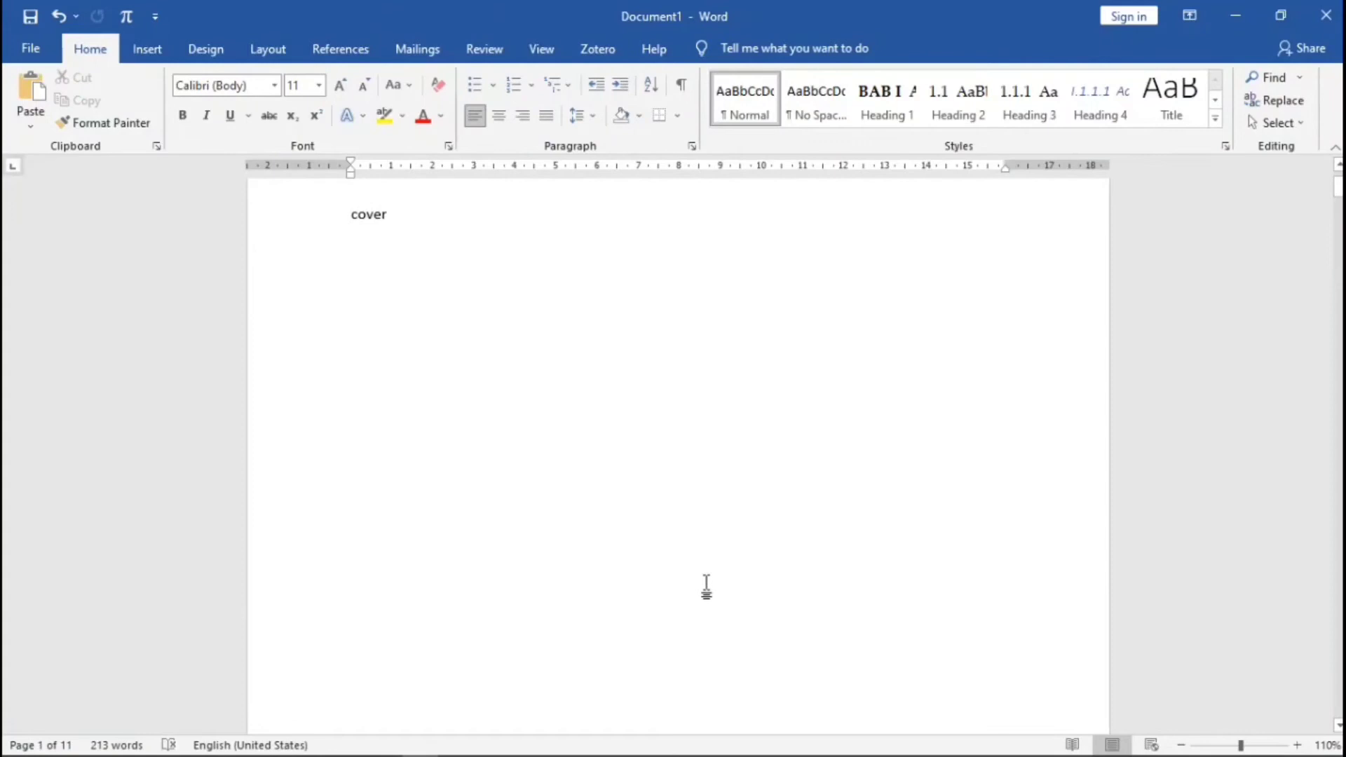
- Update the entire Daftar Isi table so it shows the new roman and arabic page numbers
scroll(711, 587, down, 3)
scroll(711, 587, down, 15)
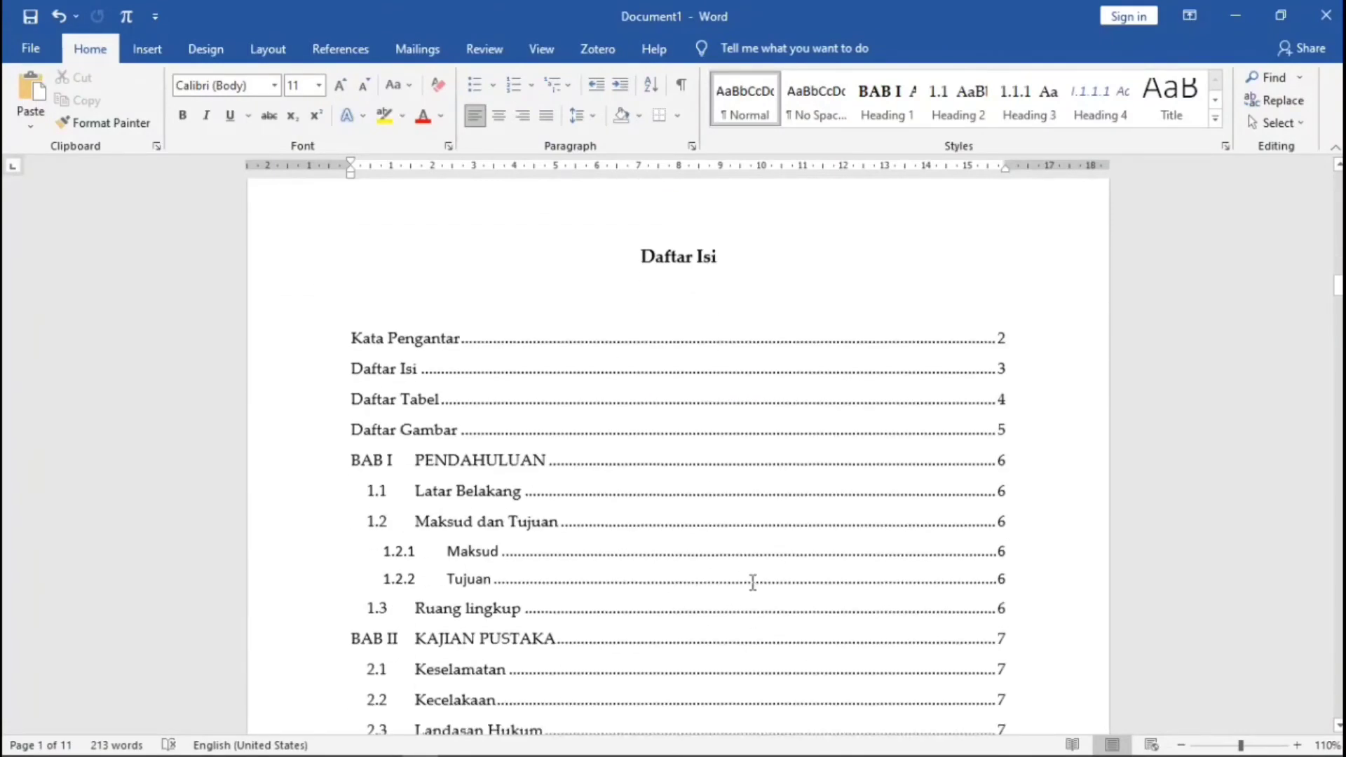
scroll(752, 582, down, 3)
click(465, 259)
click(357, 253)
scroll(434, 242, up, 2)
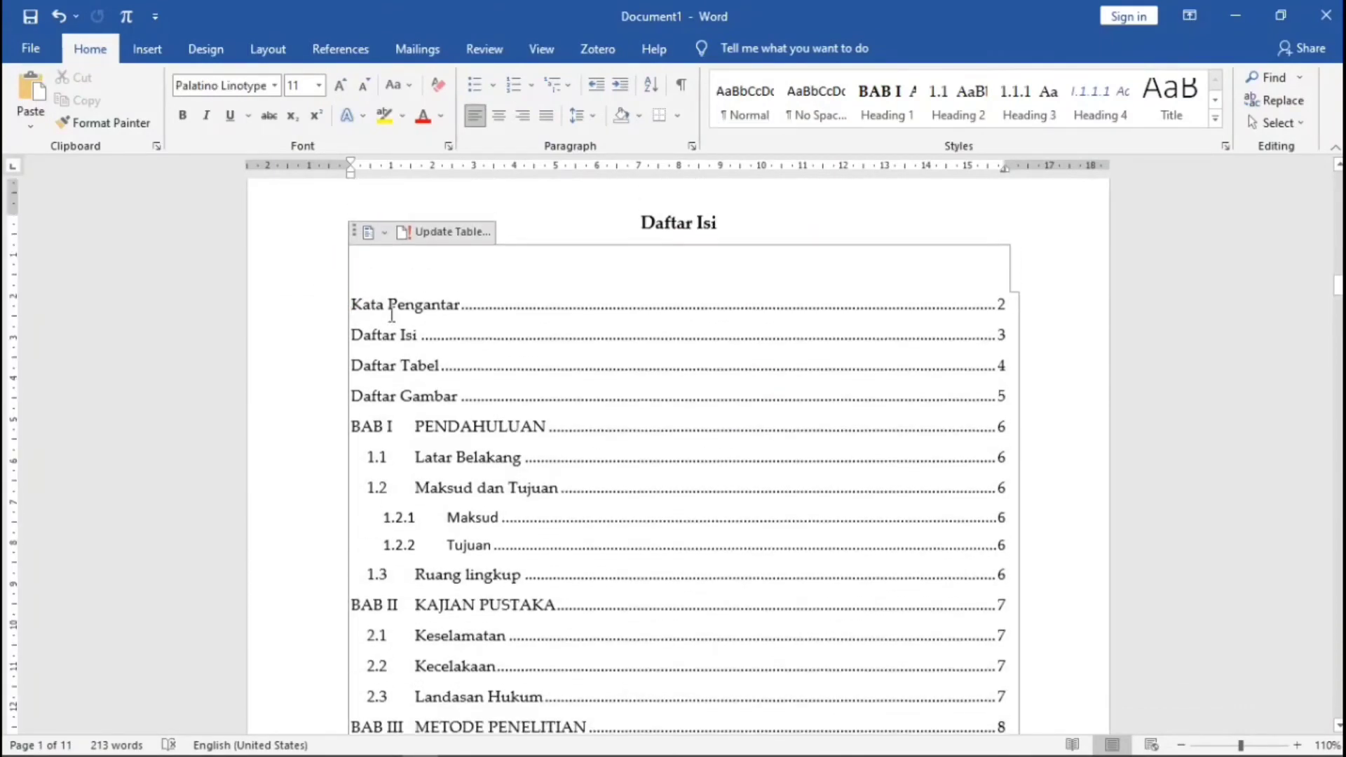
click(437, 238)
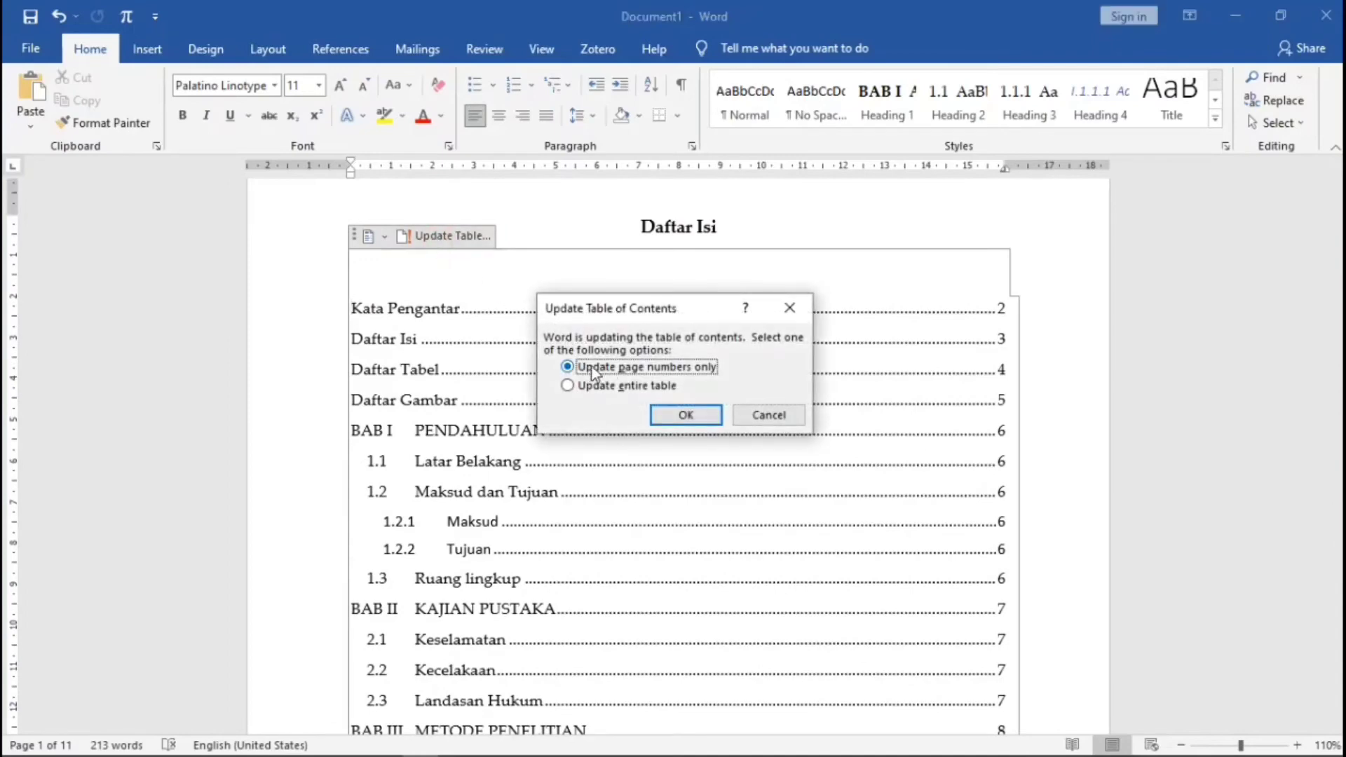
click(633, 385)
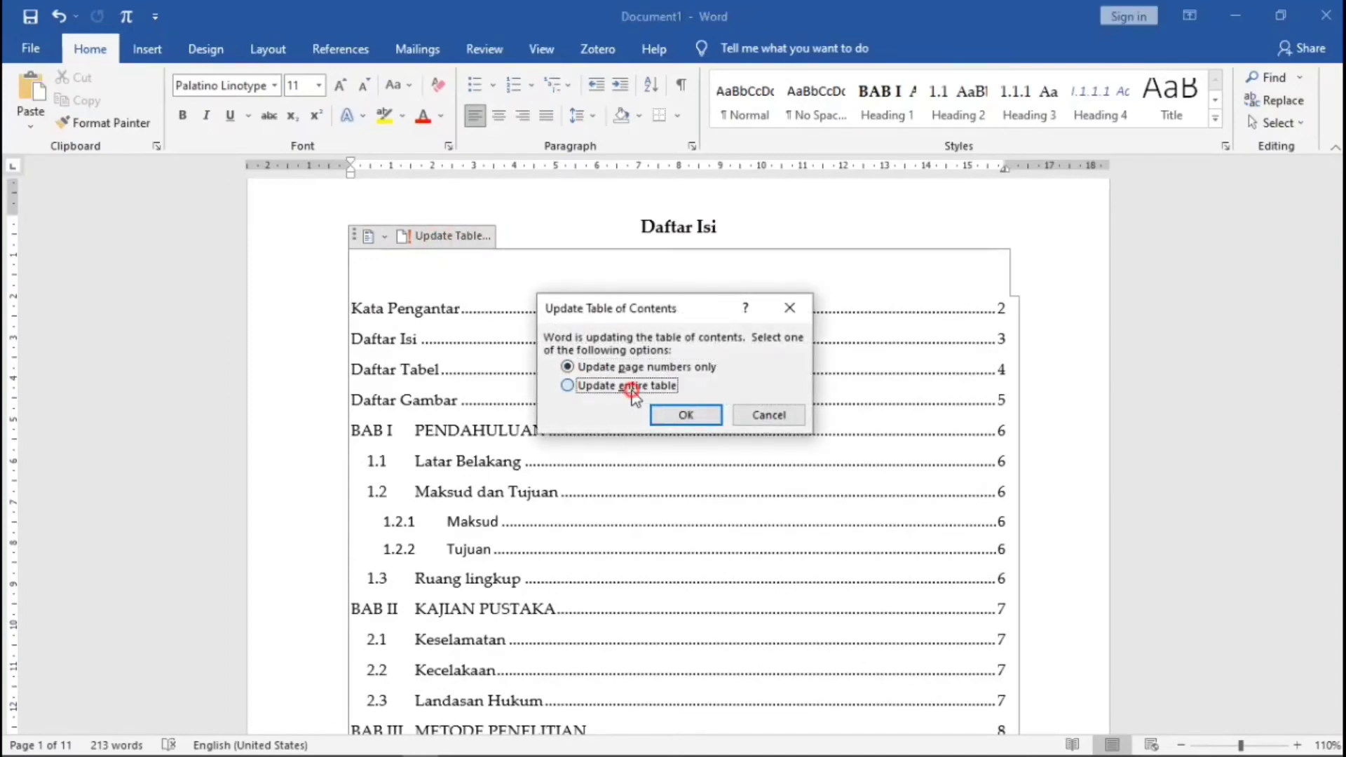
click(694, 421)
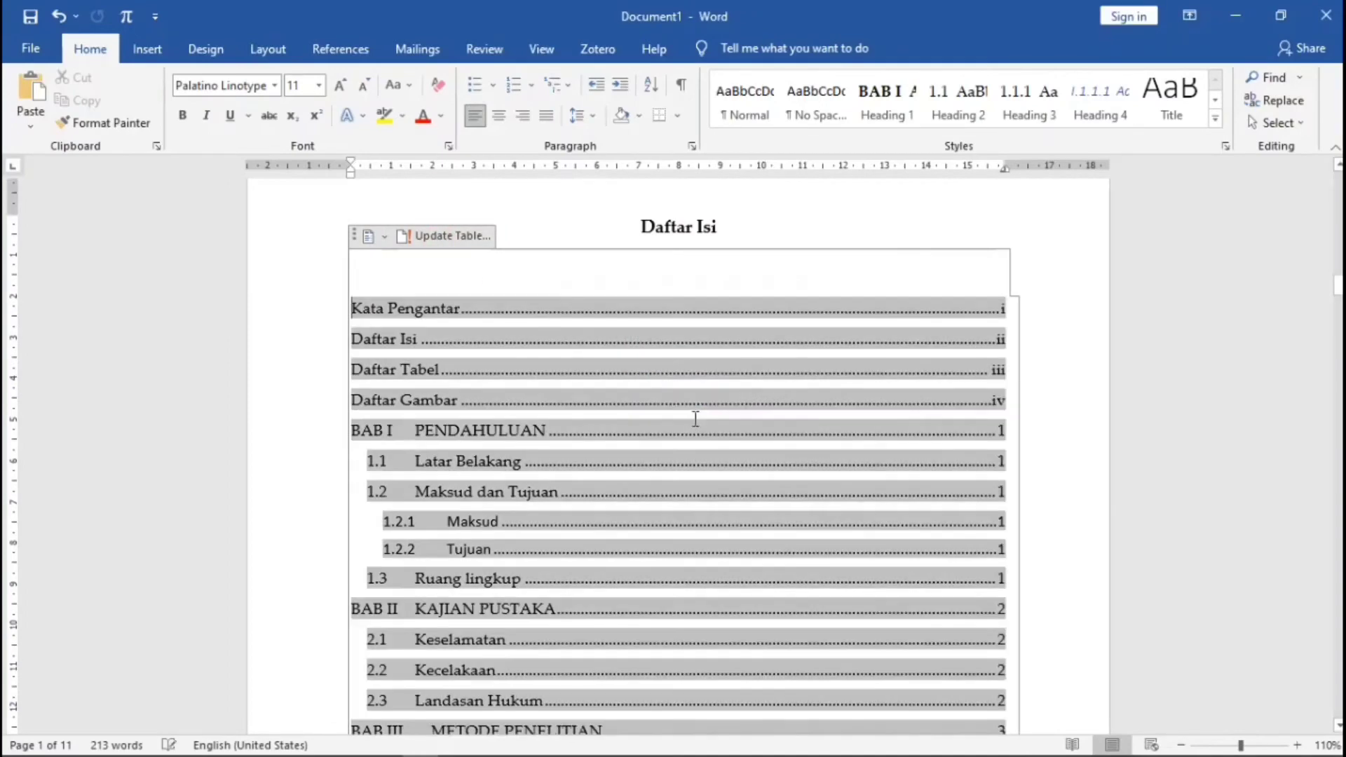
scroll(1081, 393, down, 6)
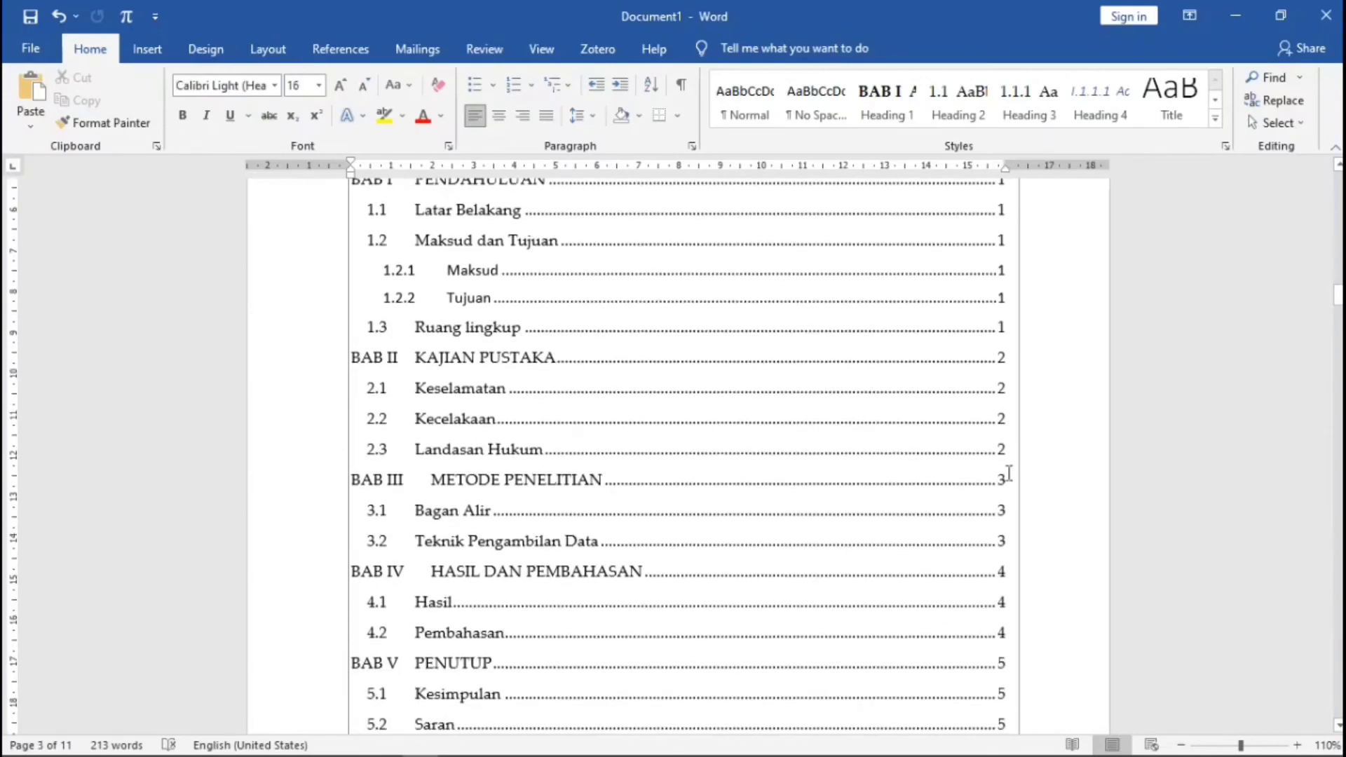
scroll(637, 480, up, 20)
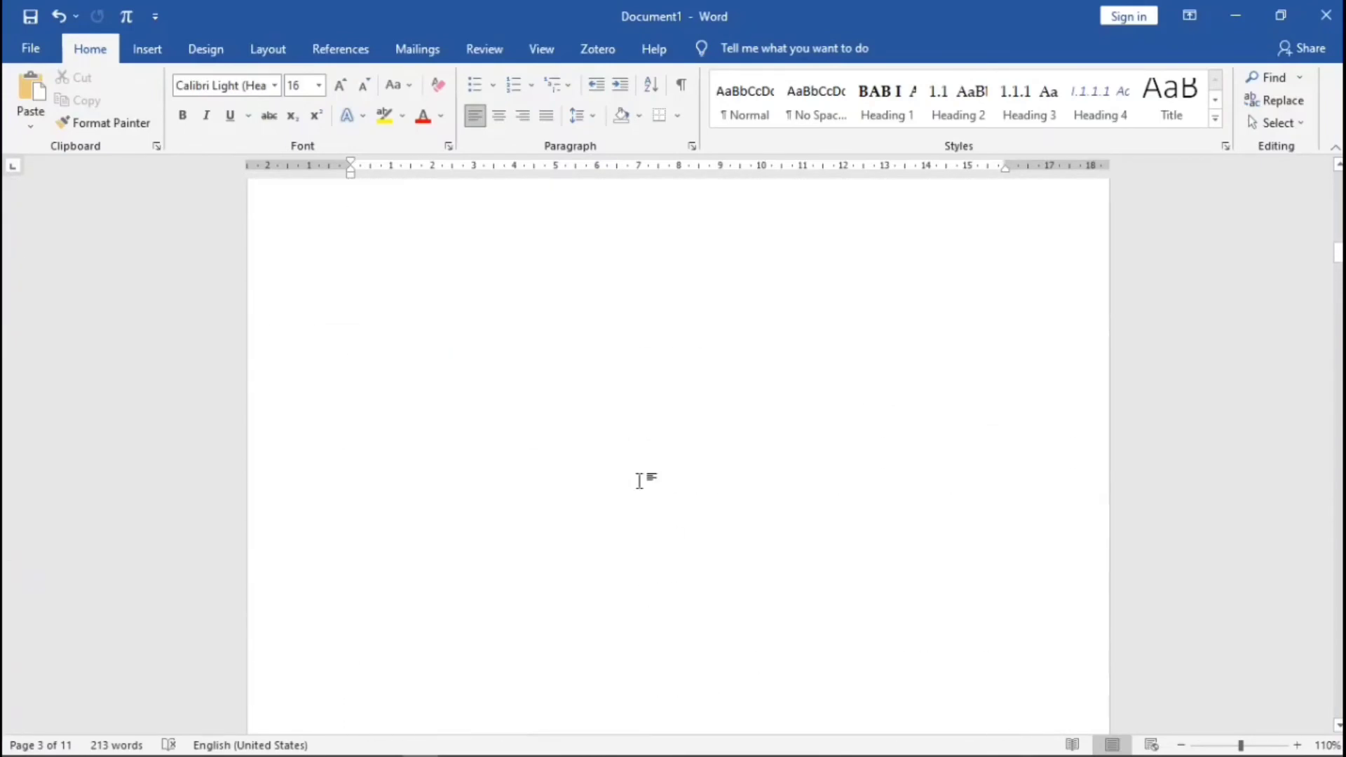
scroll(675, 475, up, 5)
- Scroll to the Daftar Pustaka page and launch Mendeley Desktop from References, accepting the citation style
drag(1338, 220, 1340, 678)
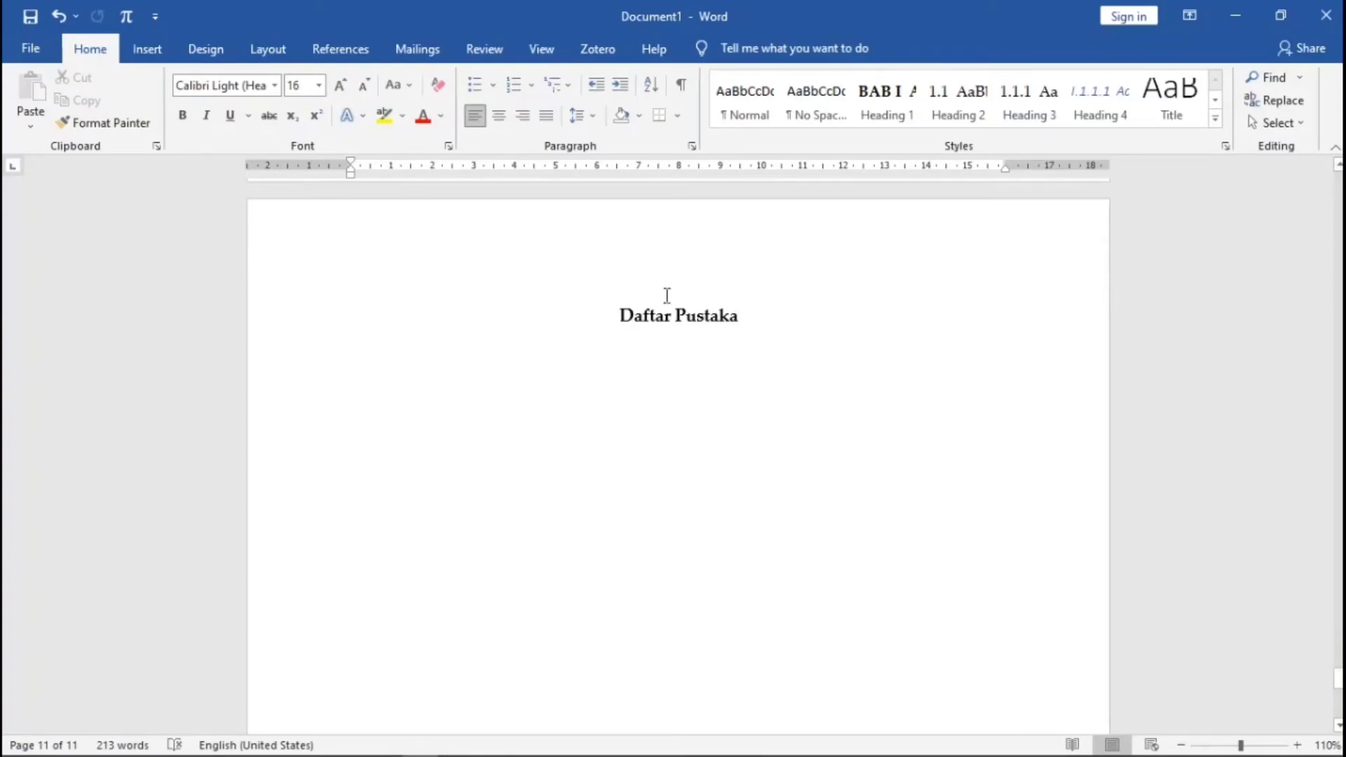
click(344, 49)
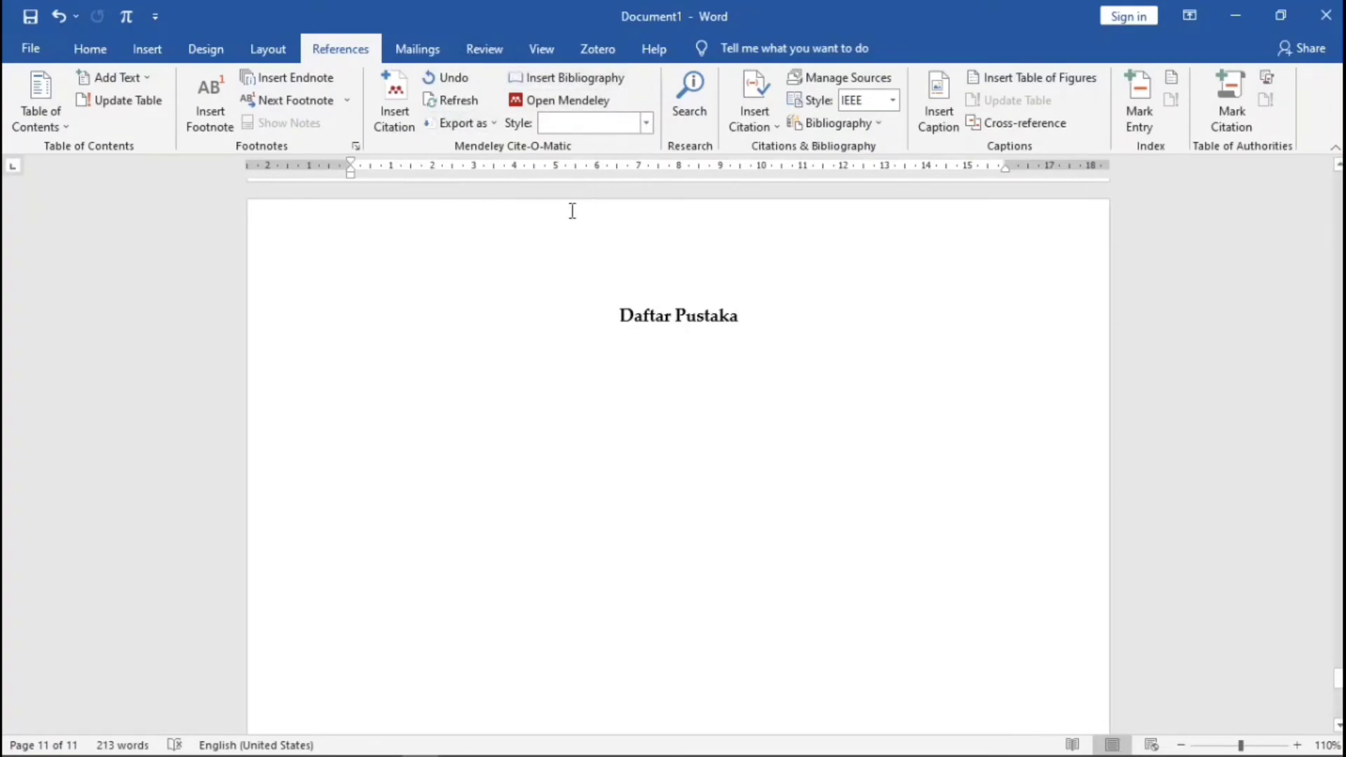
click(565, 102)
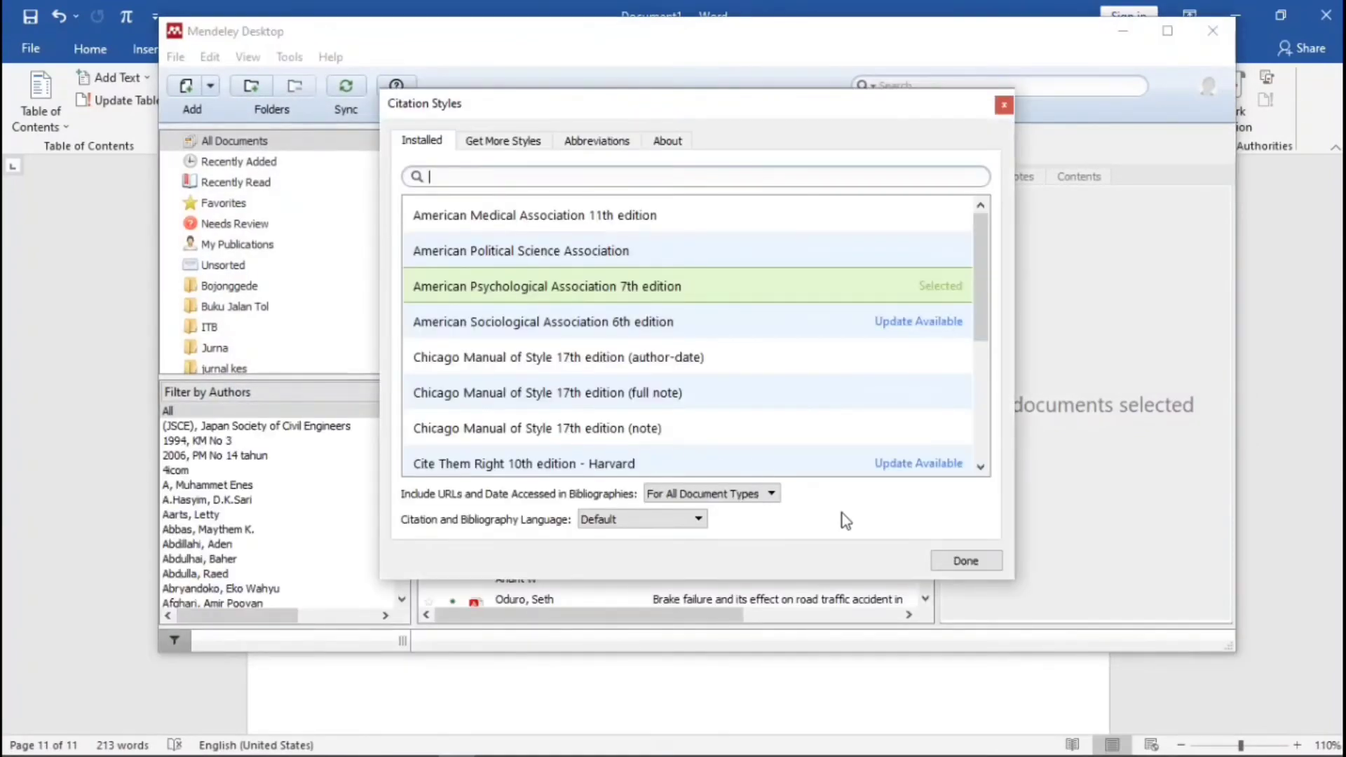
click(960, 561)
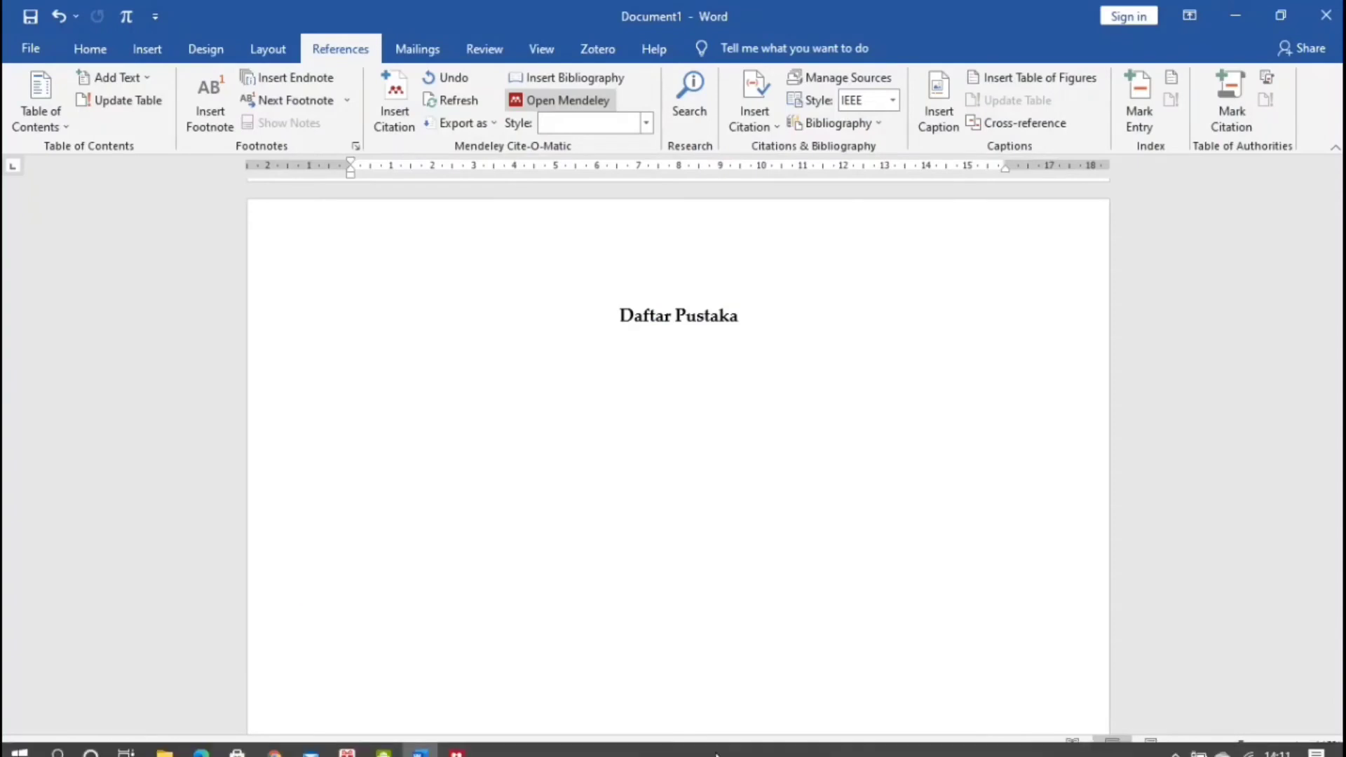
click(456, 743)
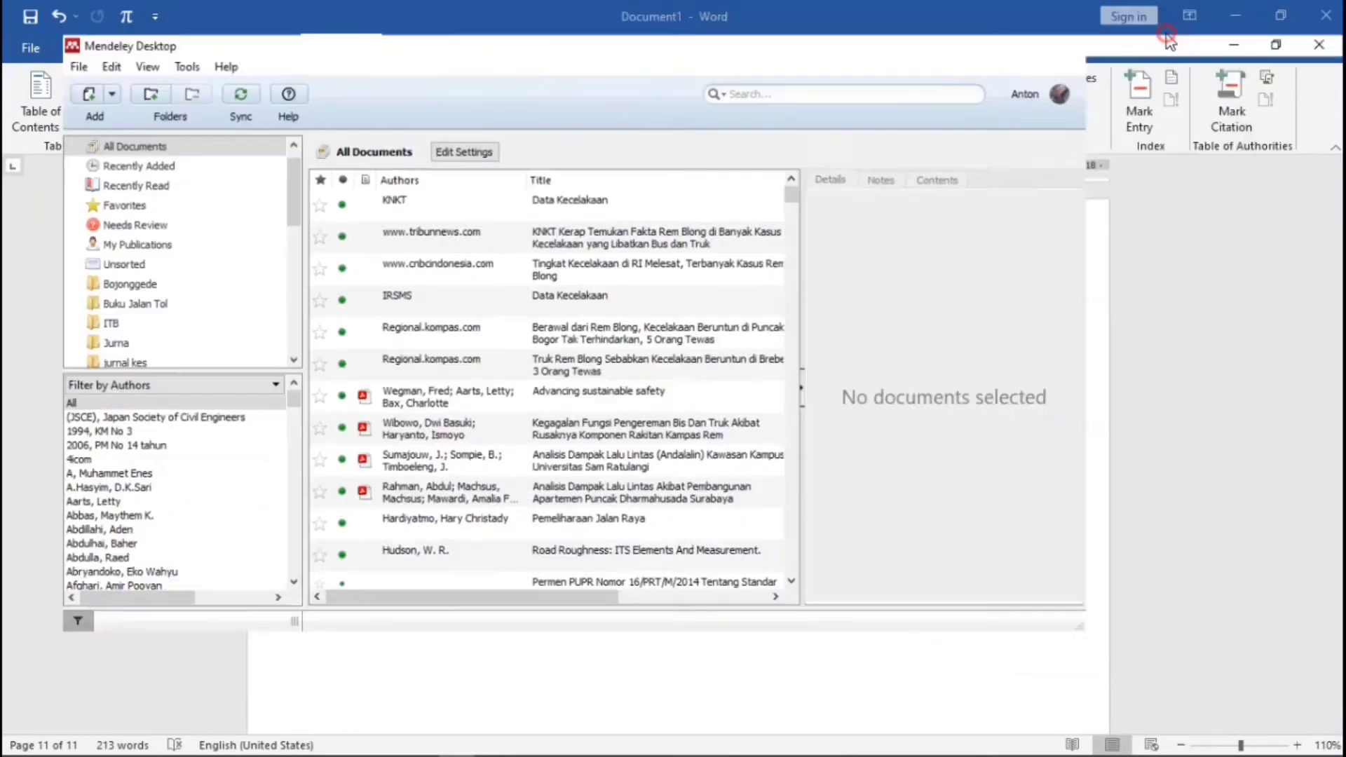
- Maximize Mendeley Desktop and try to create a new library folder named Skripsiku
click(1167, 31)
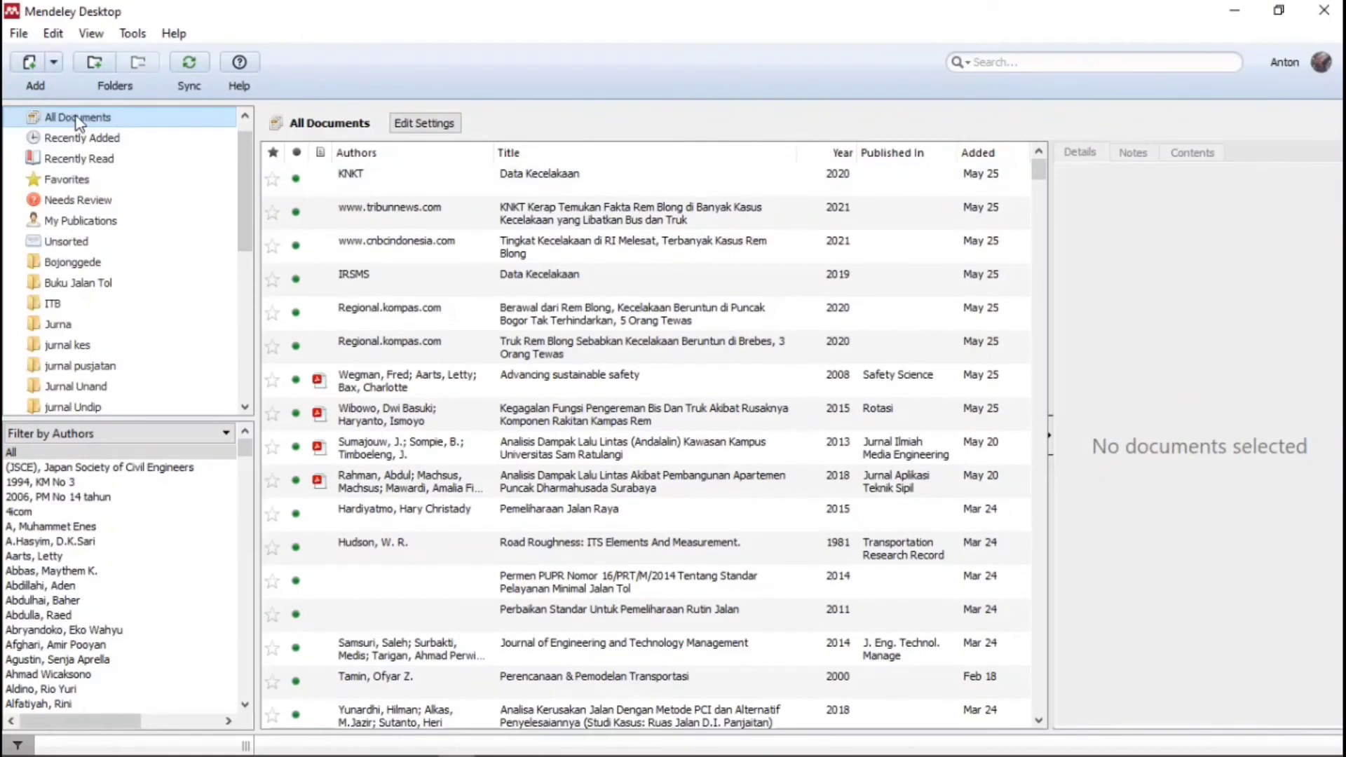
click(248, 191)
drag(249, 191, 192, 314)
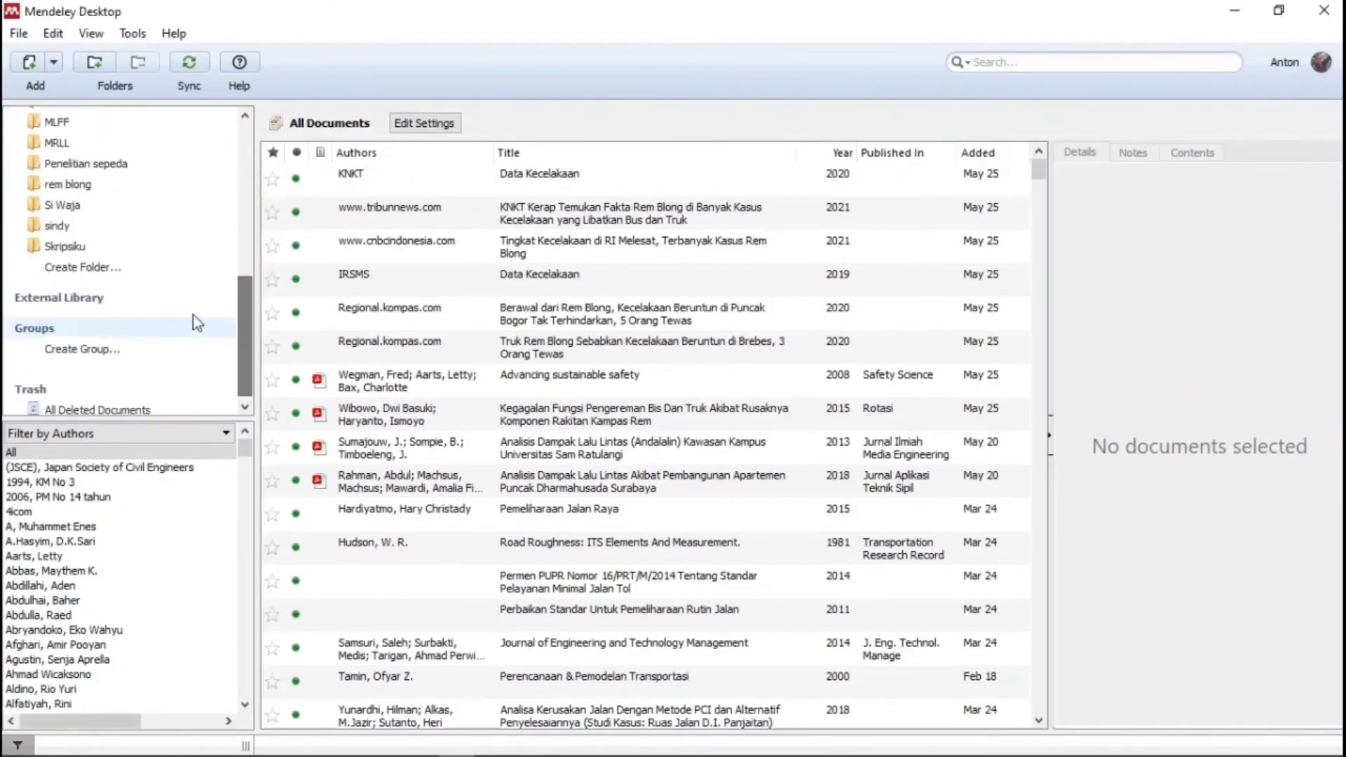
click(82, 270)
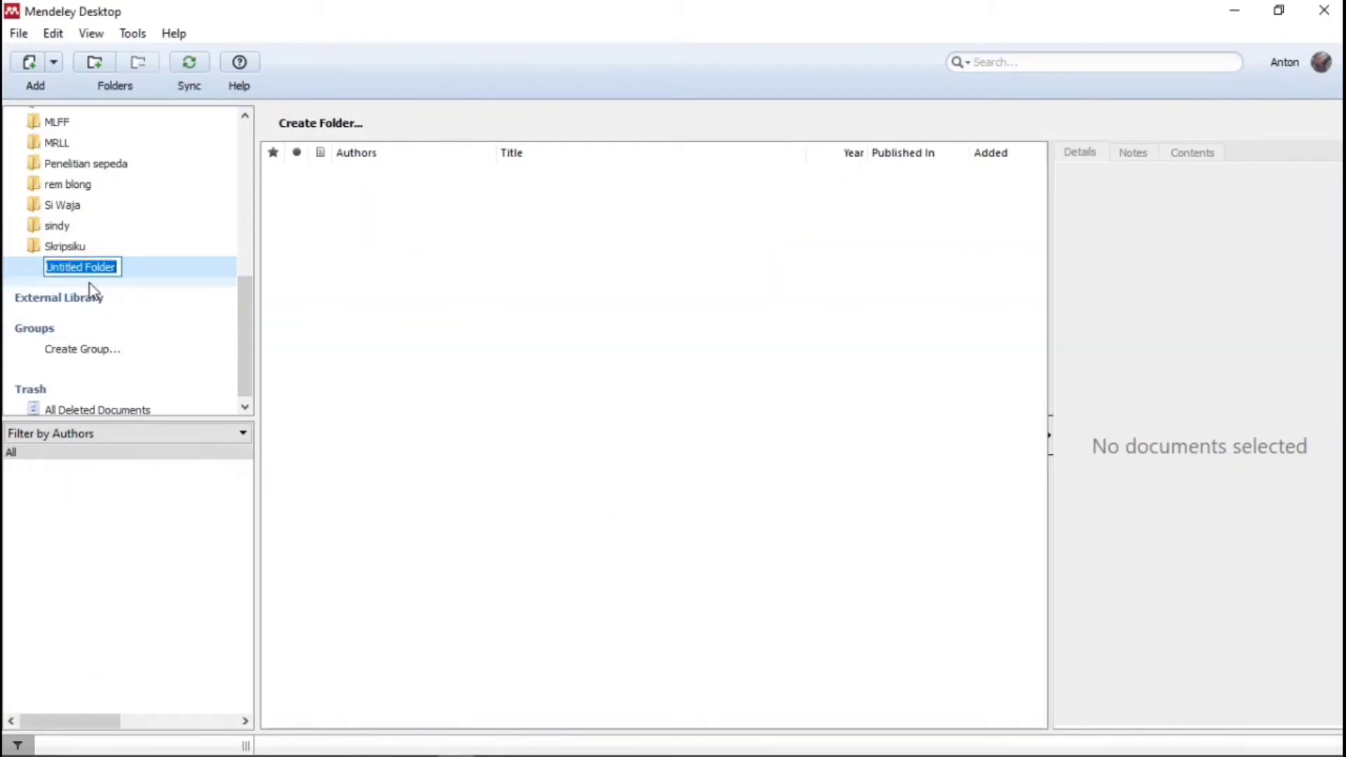
text(Skripsiku)
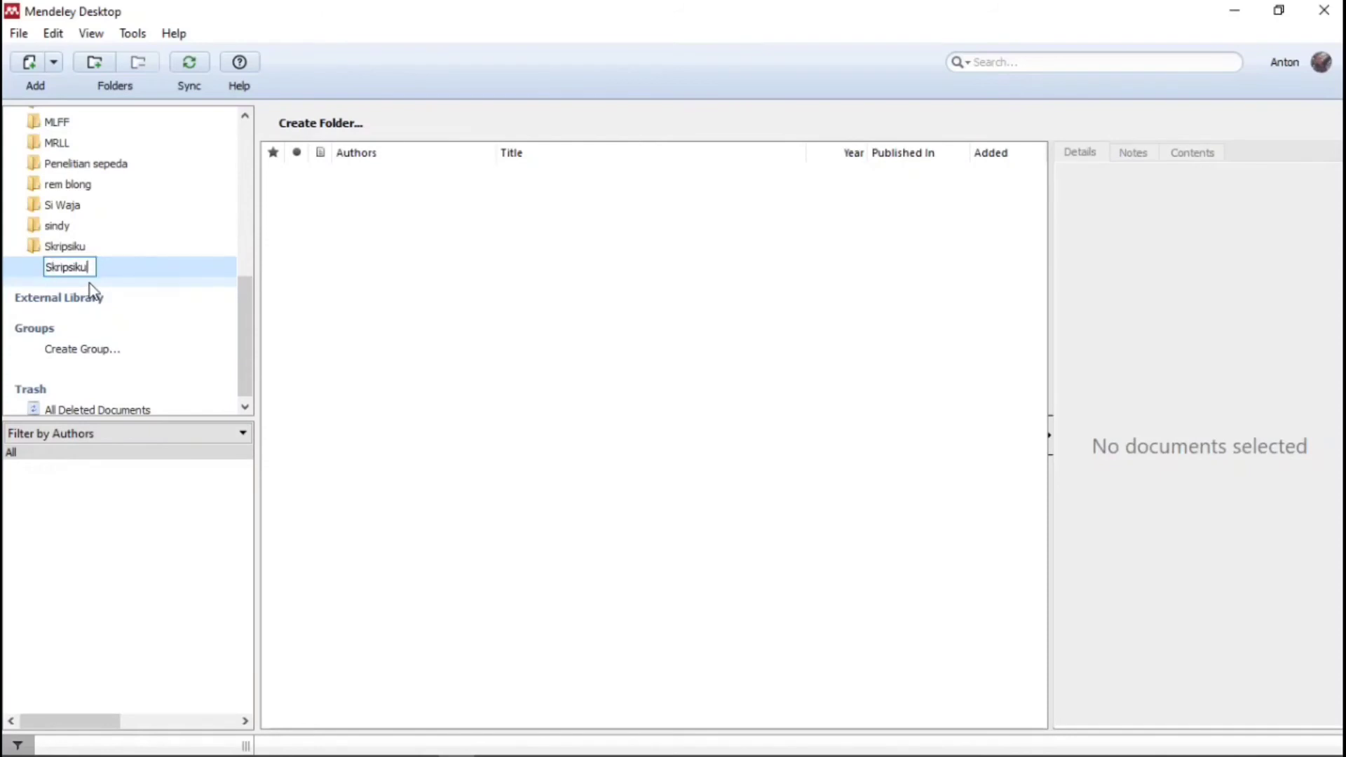
click(48, 246)
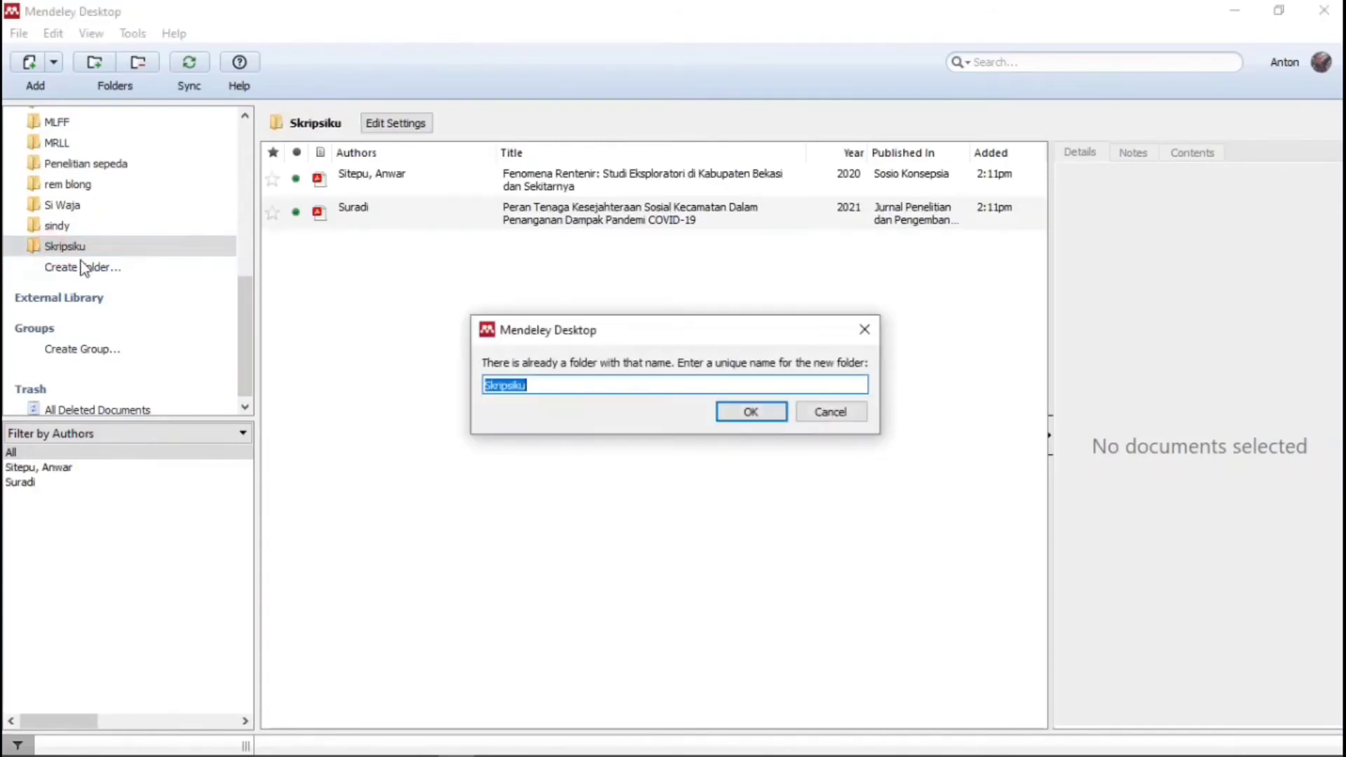
- Cancel the duplicate folder and open the existing Skripsiku folder with its two papers
click(831, 413)
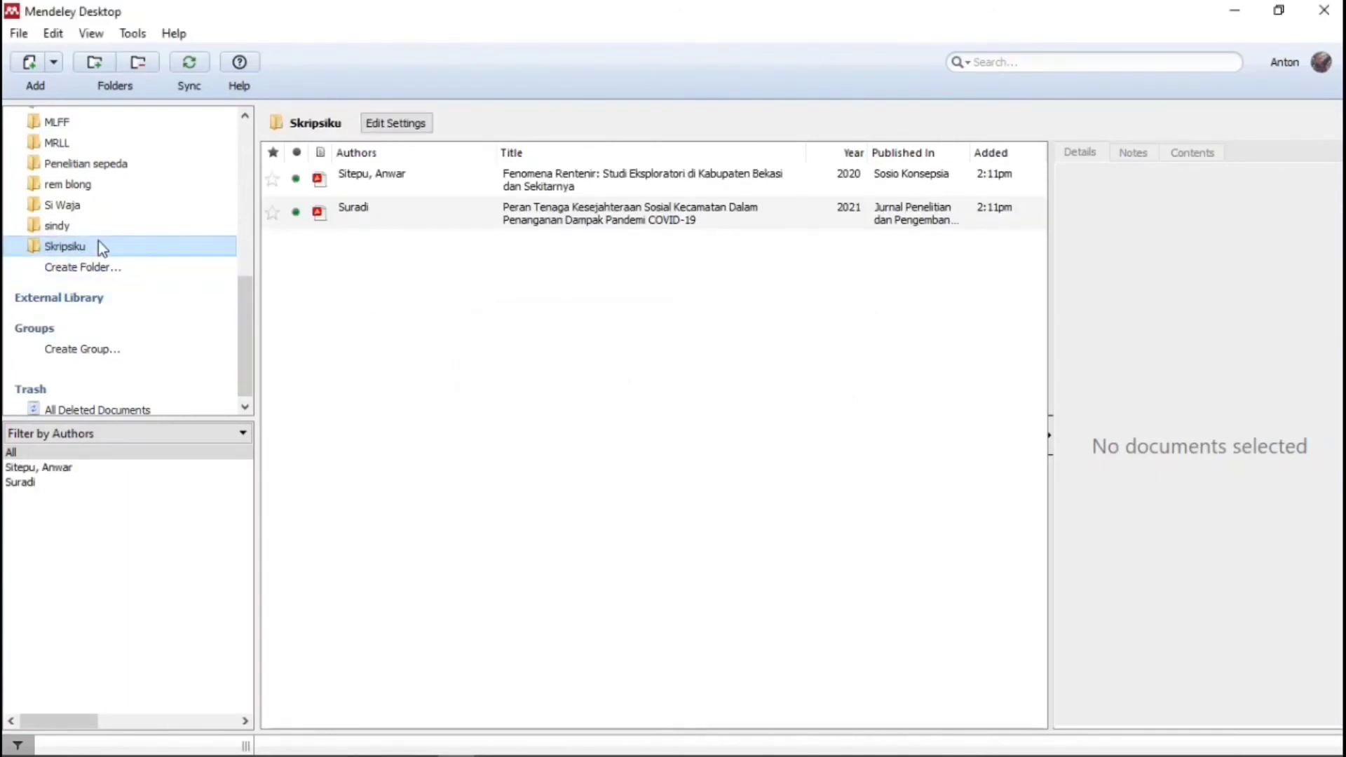
click(79, 249)
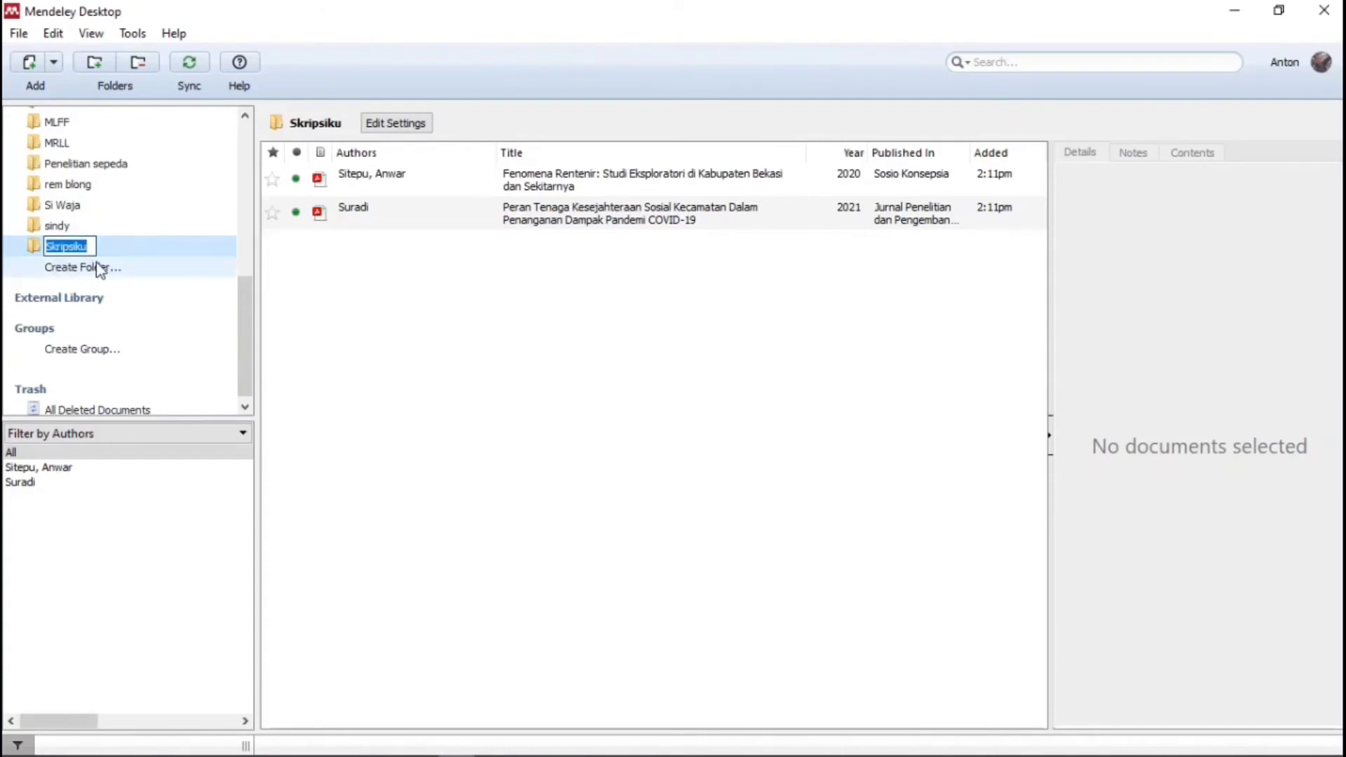
click(81, 267)
click(60, 247)
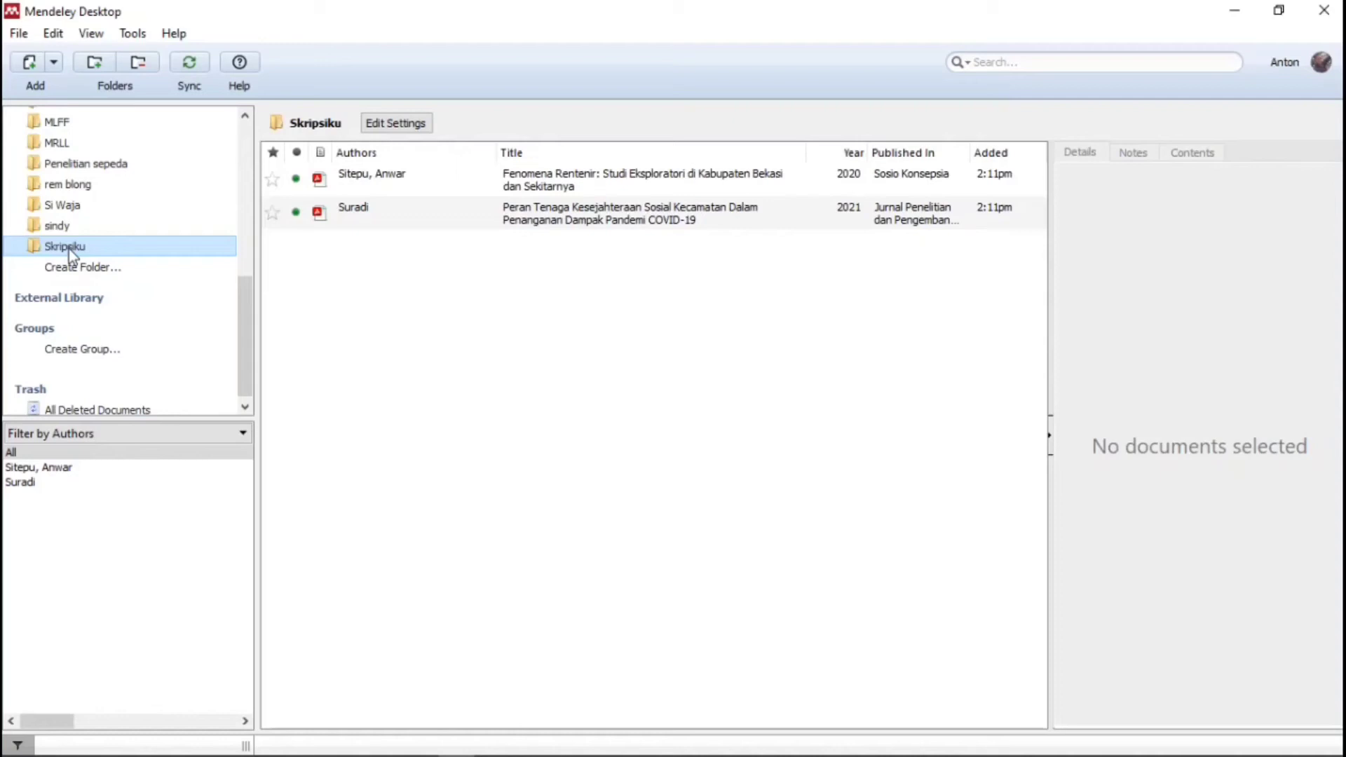
click(68, 250)
- Import 690-1914-1-PB.pdf from Documents > Bandicam into the Skripsiku folder via Add Files
click(54, 63)
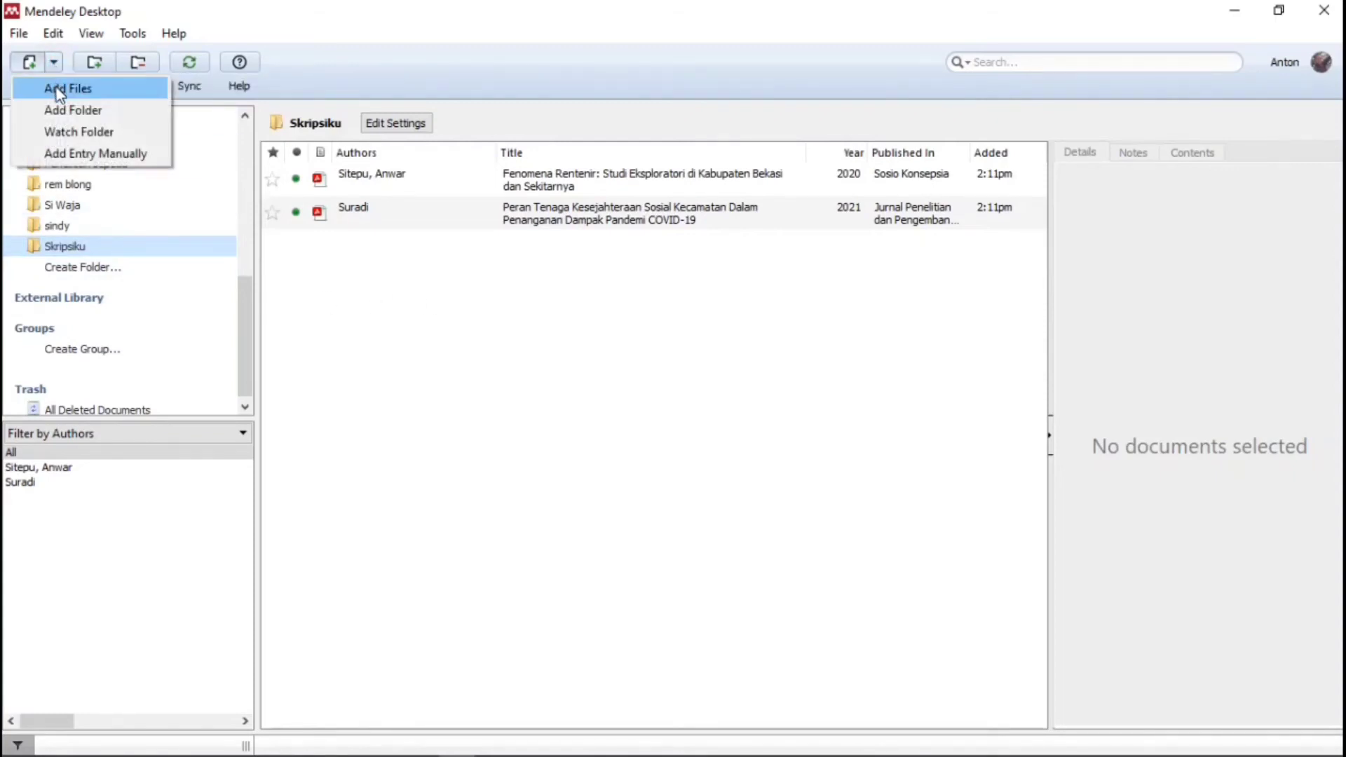
click(57, 91)
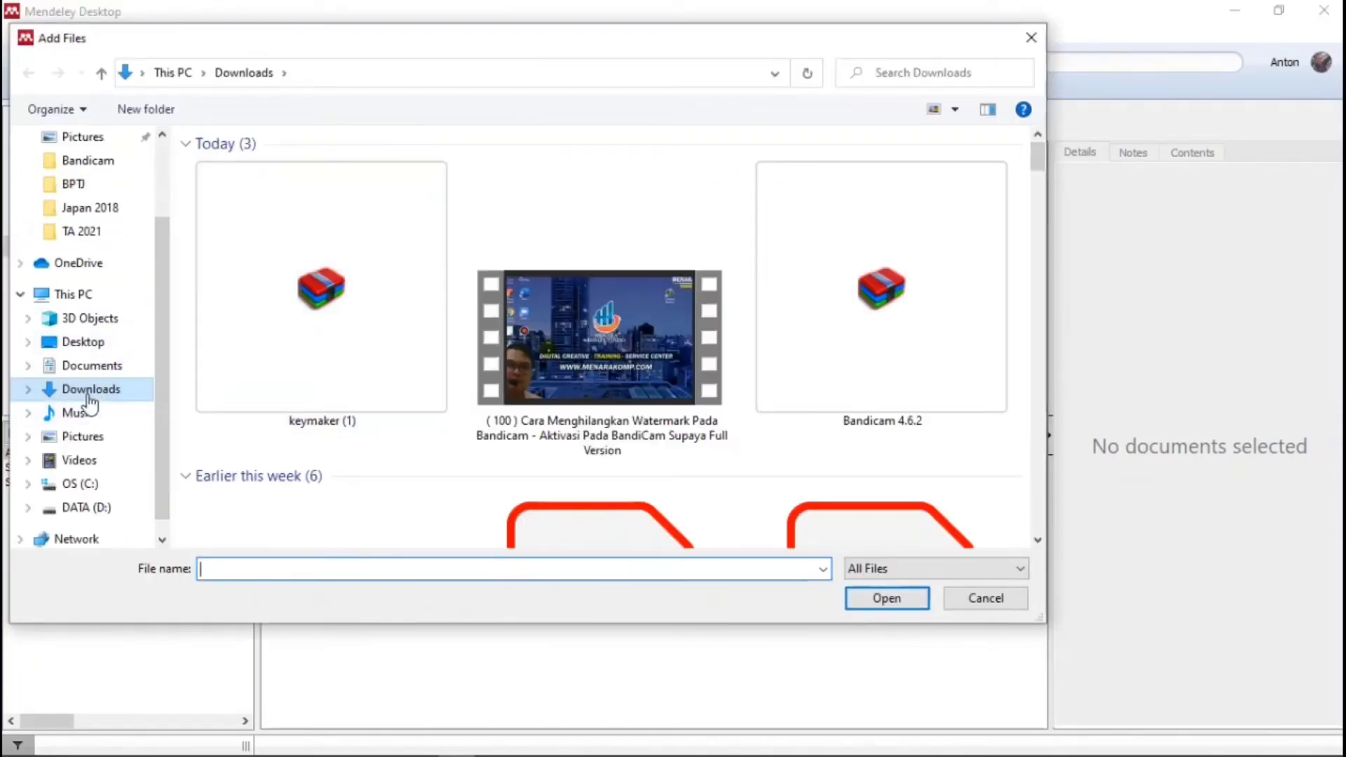
click(90, 372)
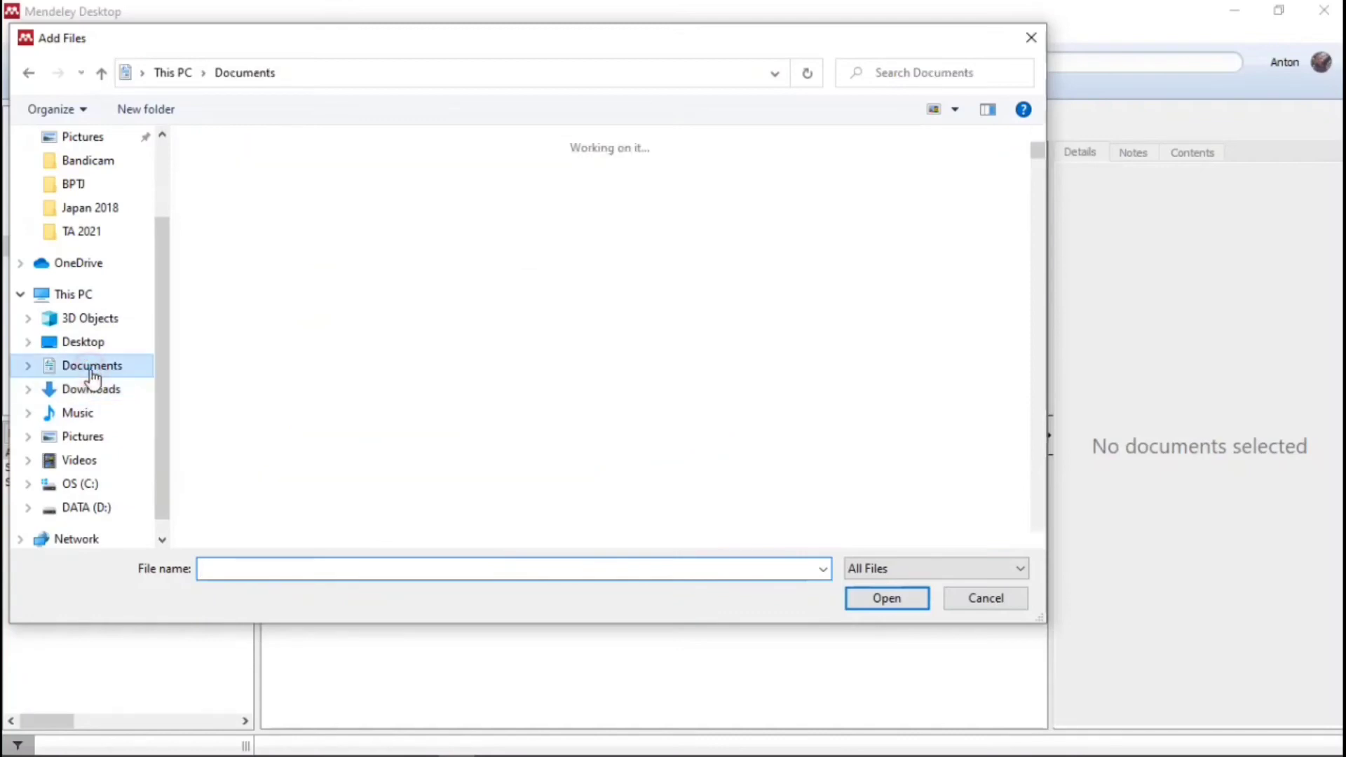
scroll(482, 301, down, 2)
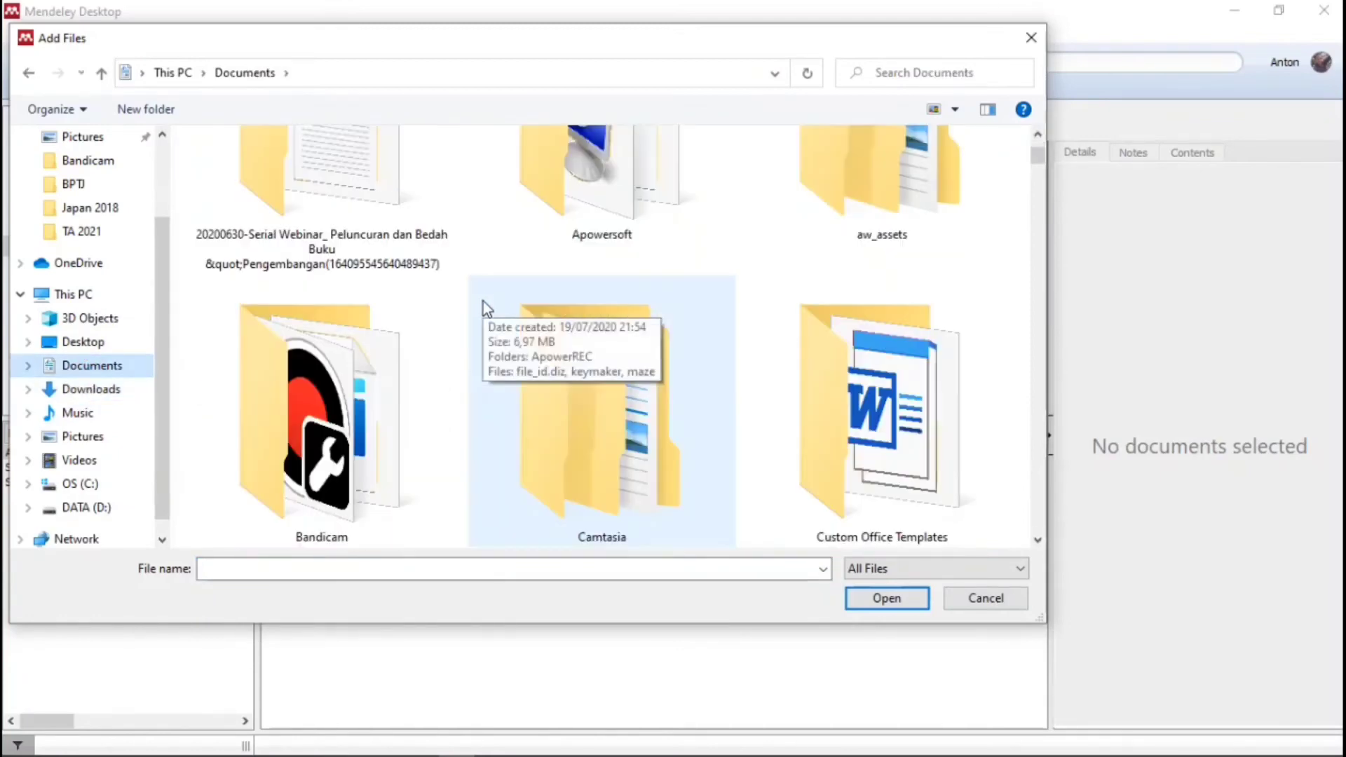
click(297, 373)
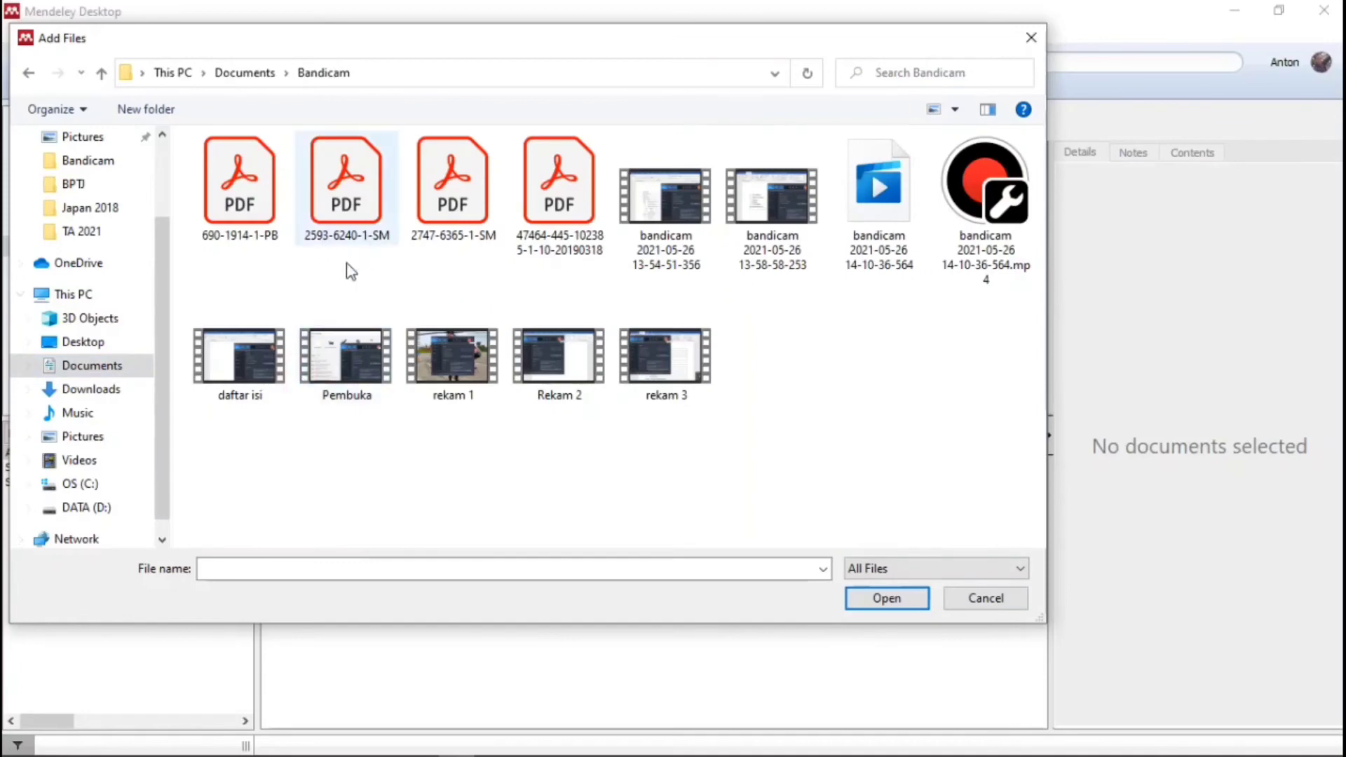
click(241, 181)
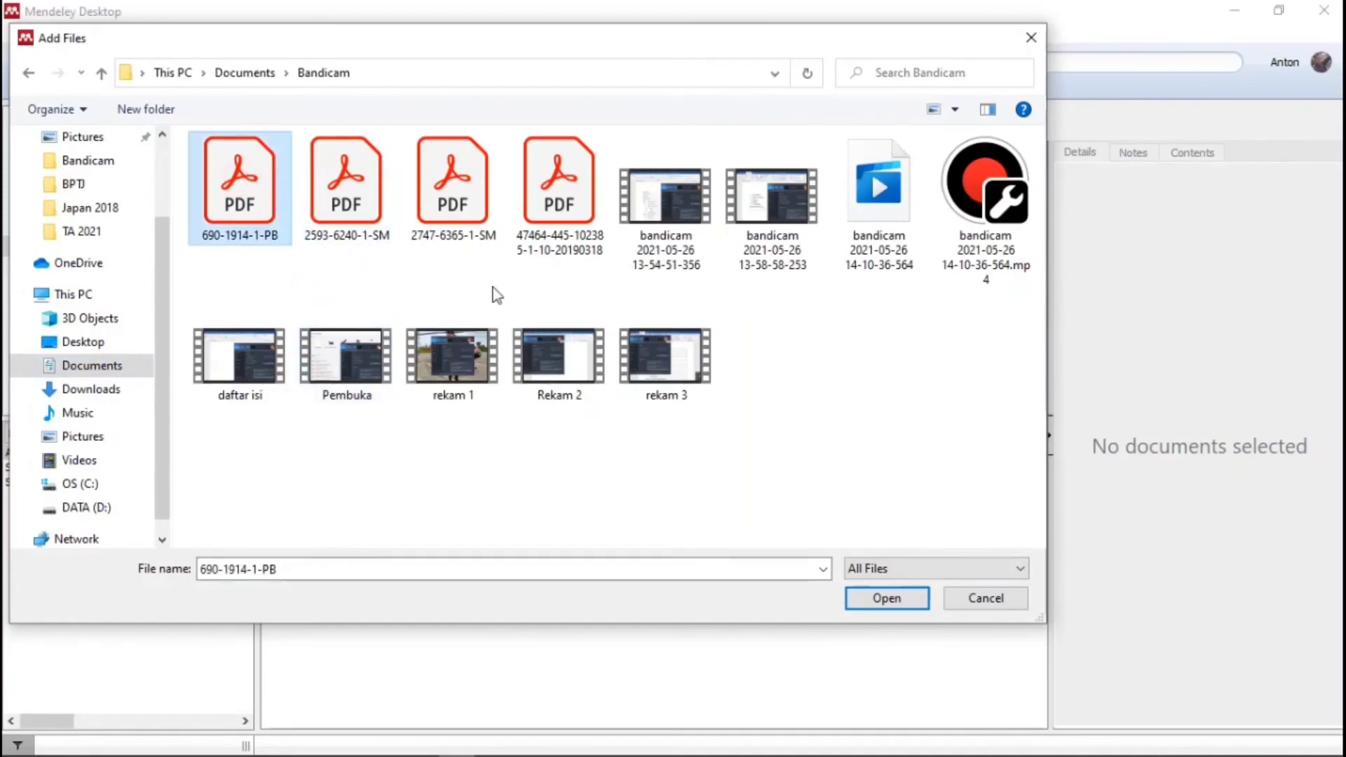
click(902, 602)
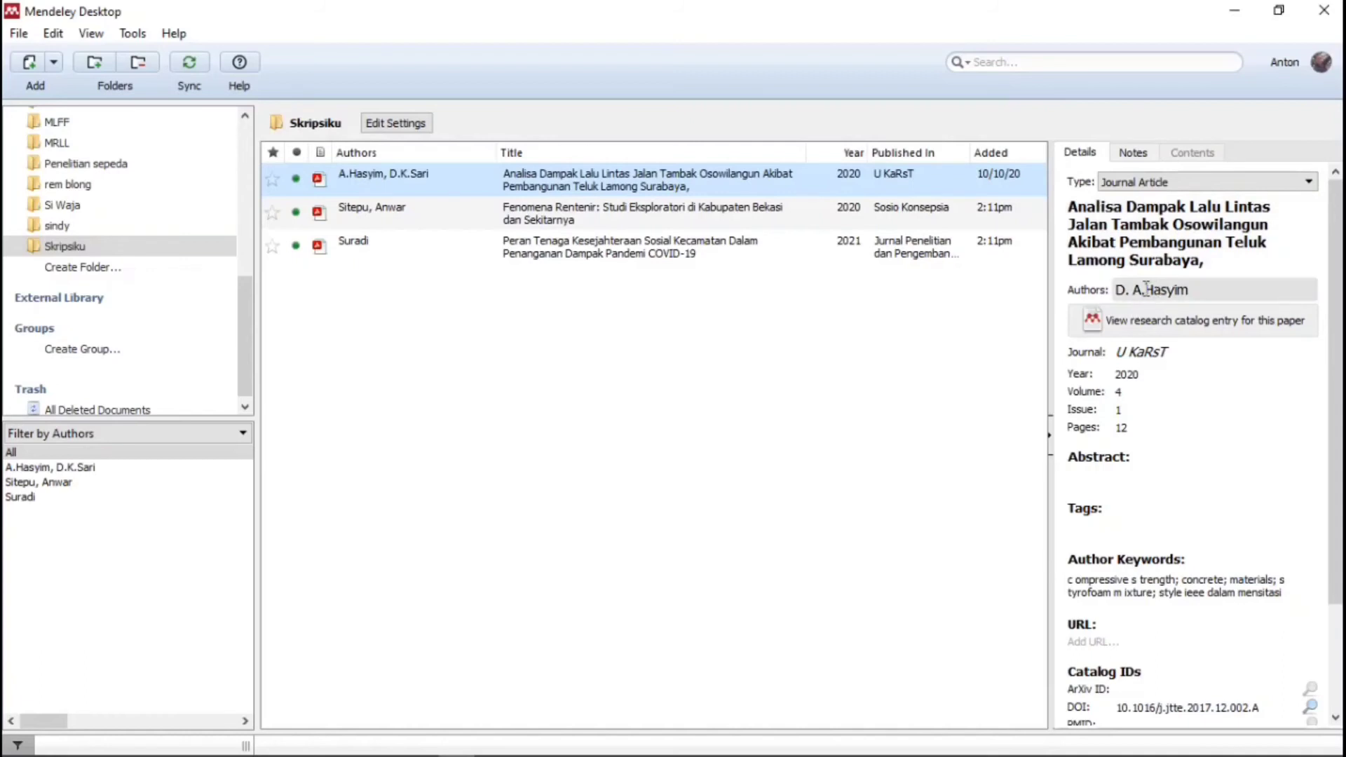
- Open the new paper's PDF in a reader tab and remove the trailing comma from its title
double_click(372, 180)
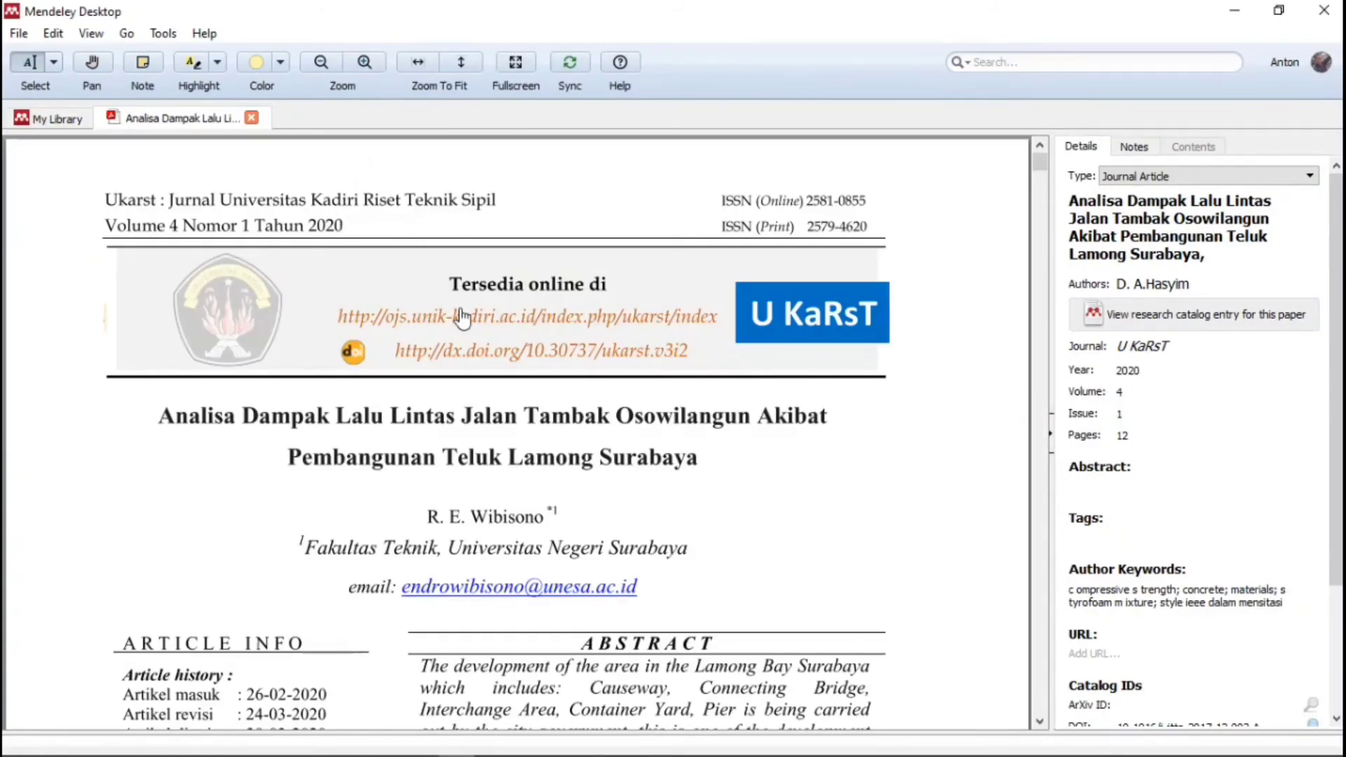
scroll(429, 309, down, 3)
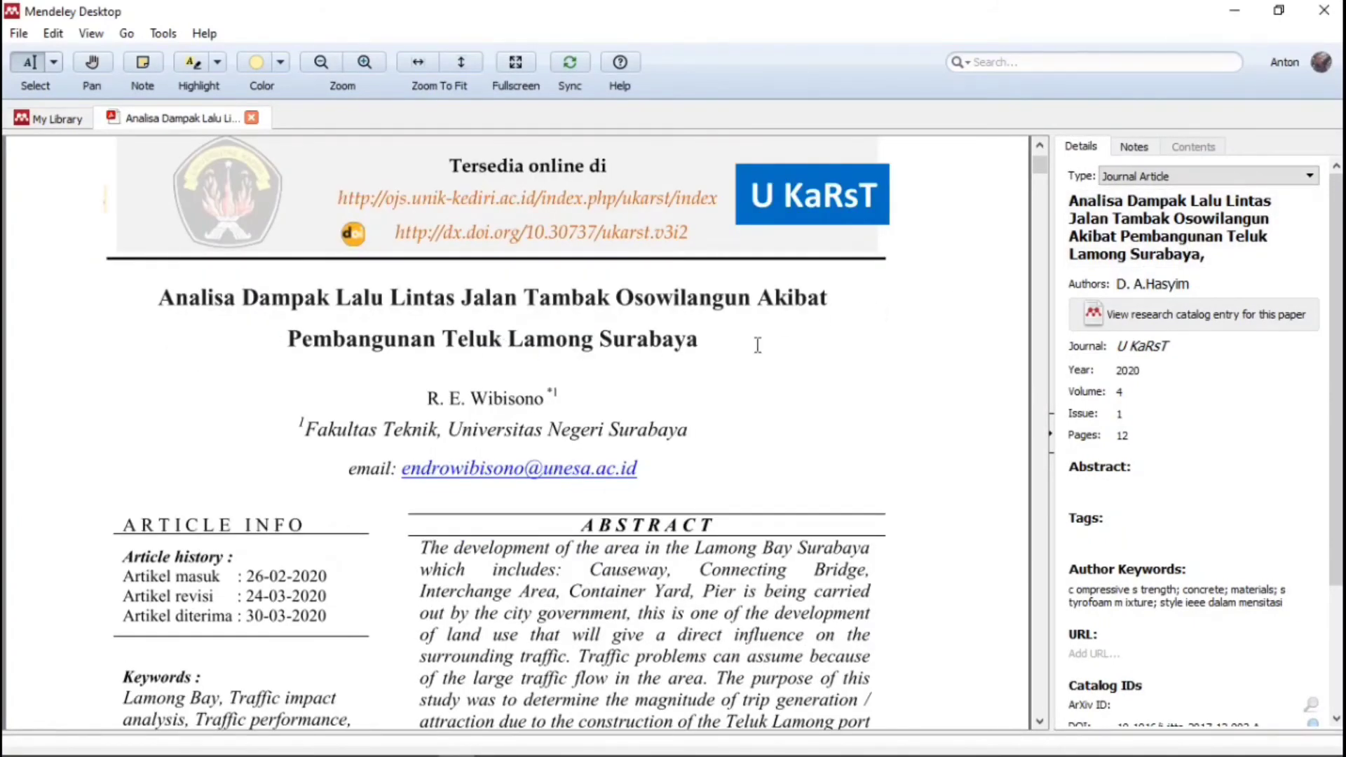
click(1220, 258)
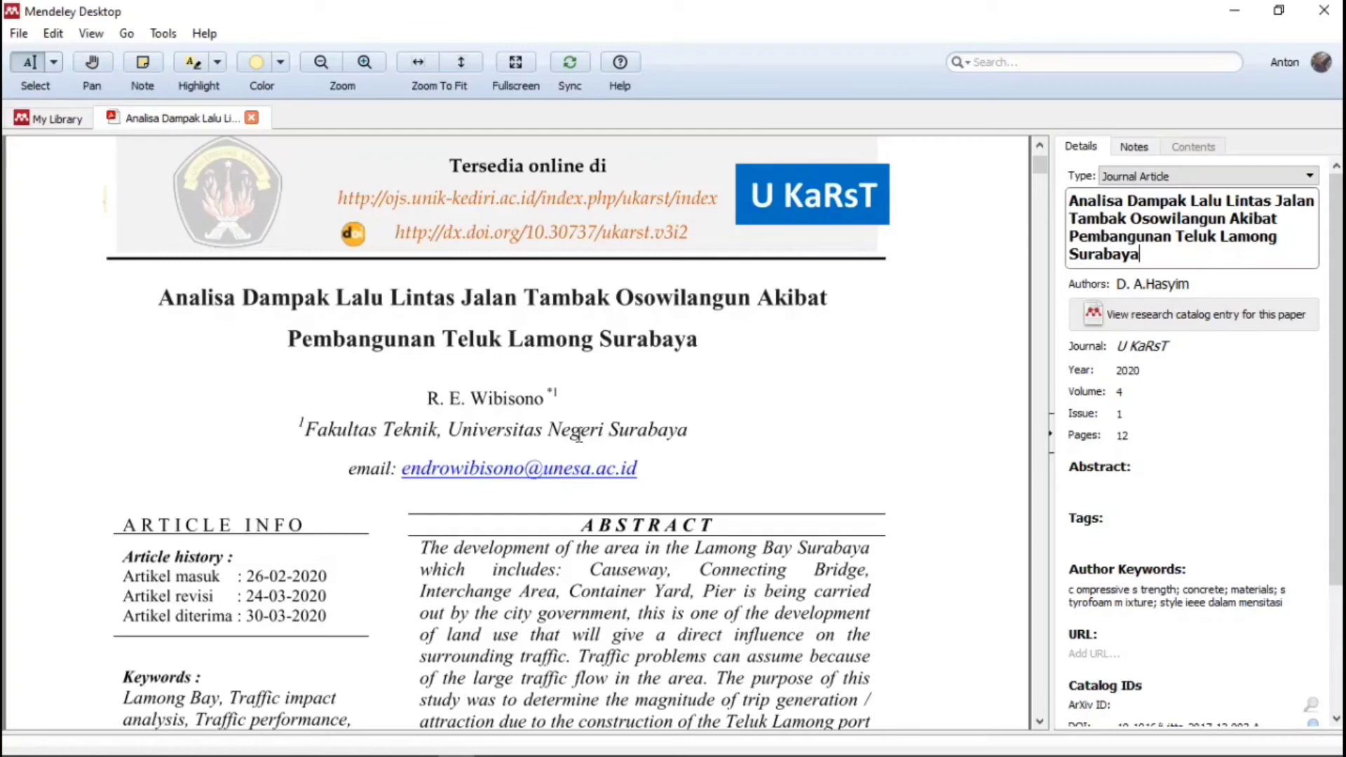
- Copy the author name from the PDF and paste it over the existing Authors field
click(1220, 283)
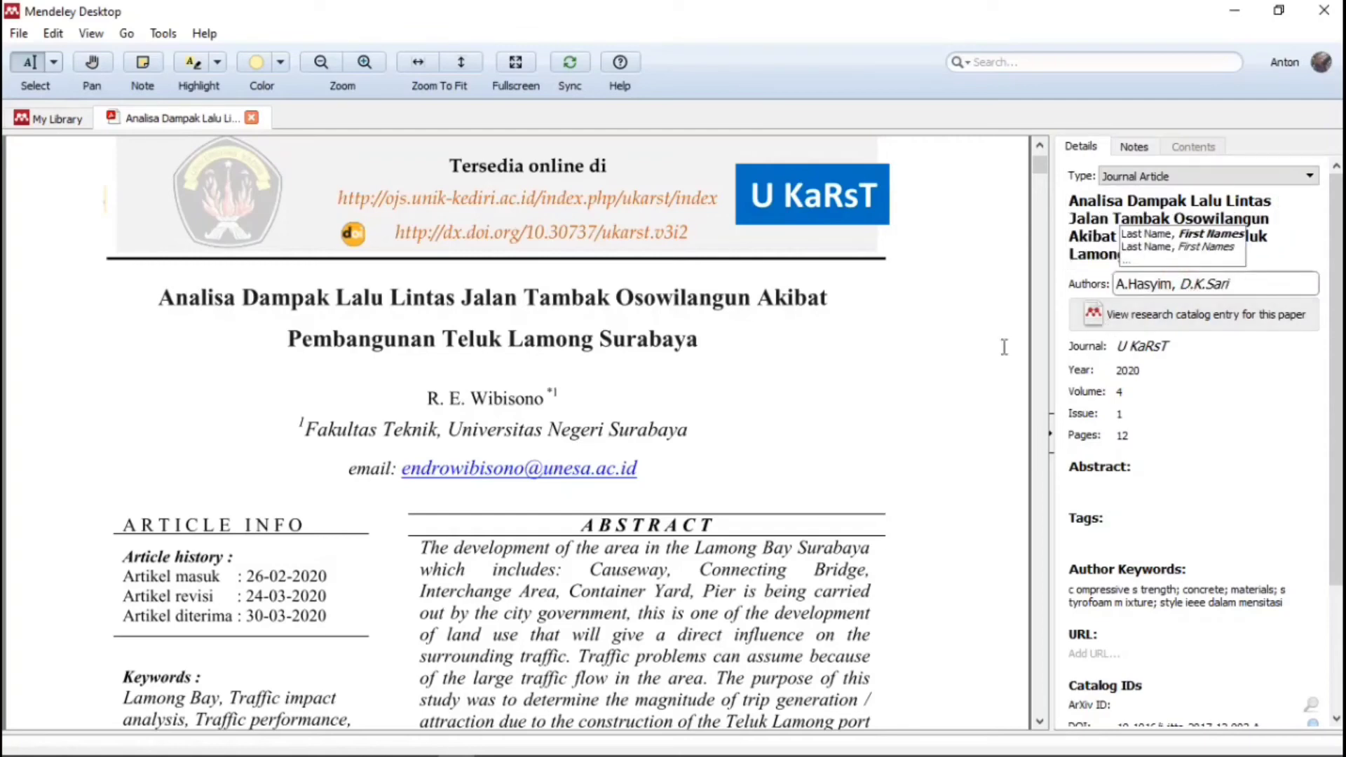
drag(427, 398, 537, 391)
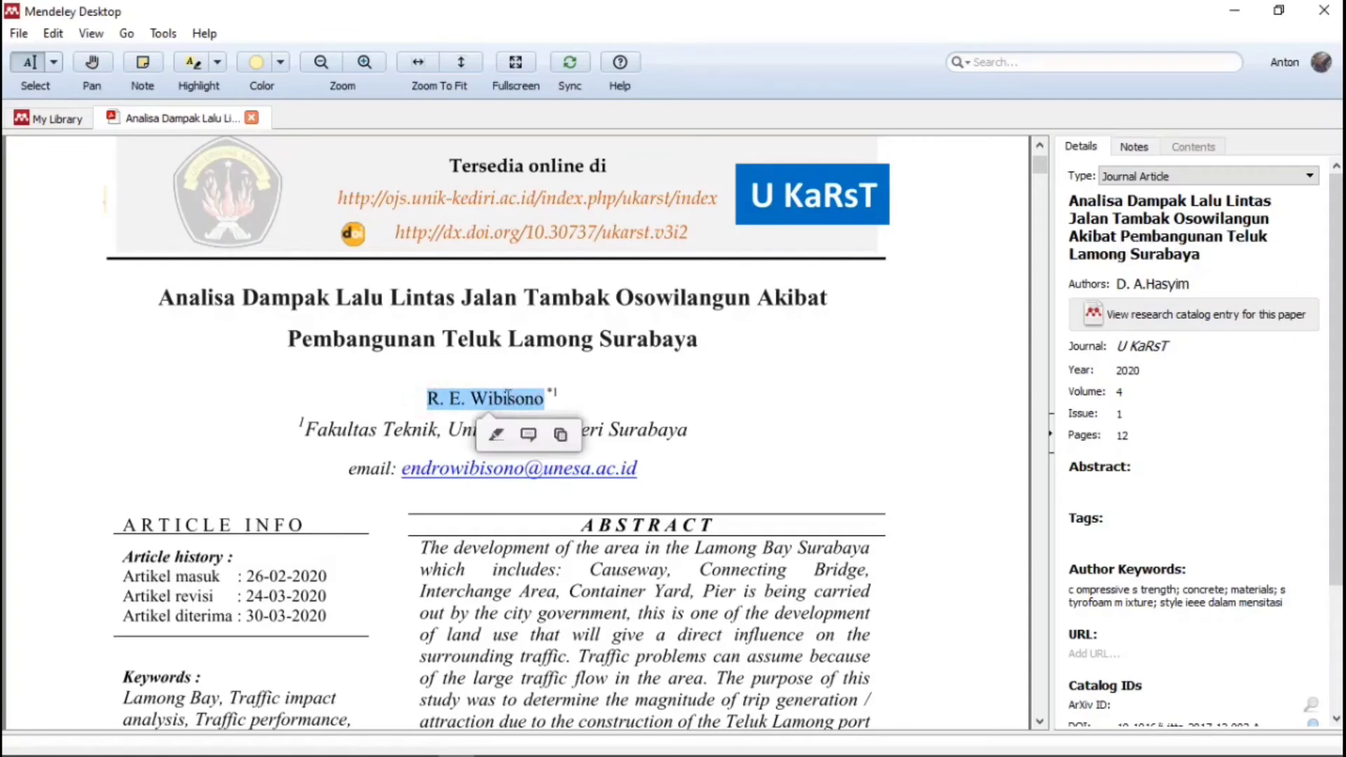
right_click(537, 402)
click(554, 463)
click(1220, 284)
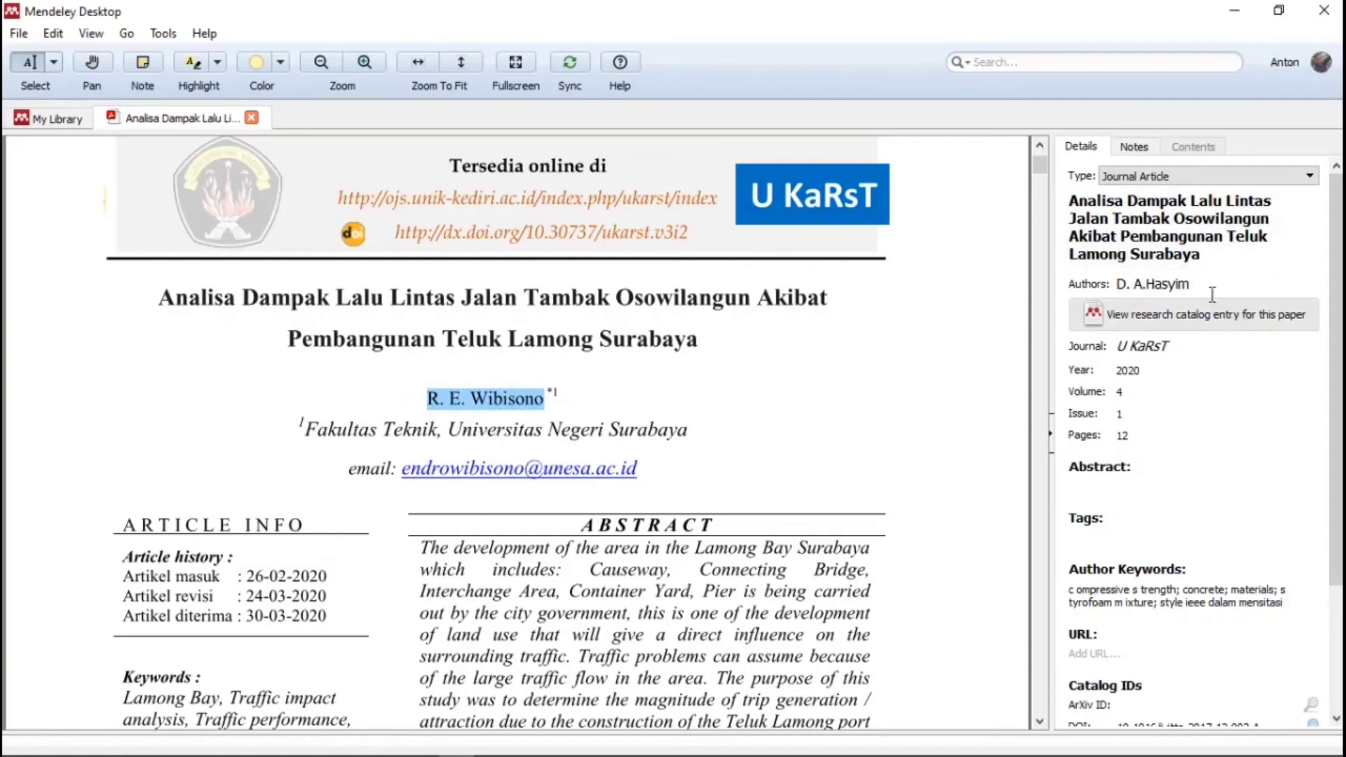
drag(1244, 283, 1102, 289)
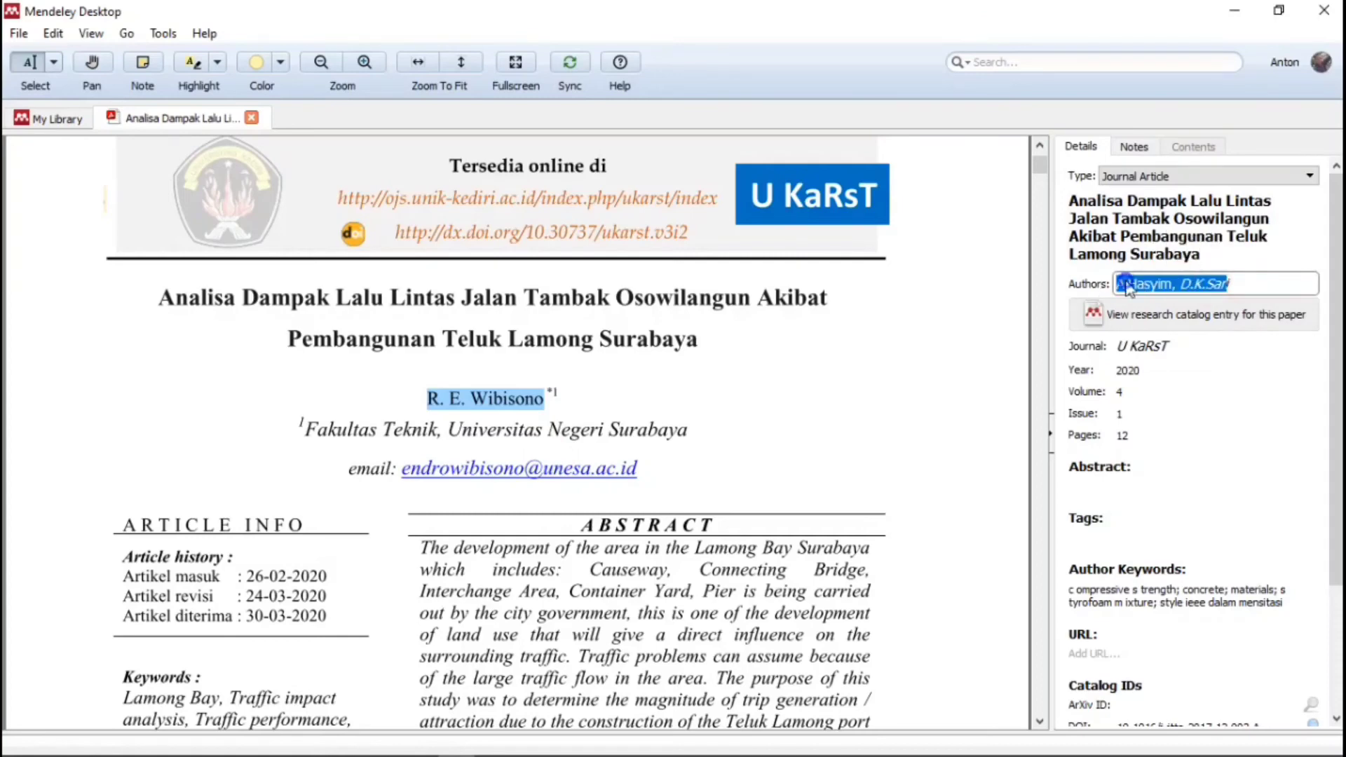
right_click(1127, 283)
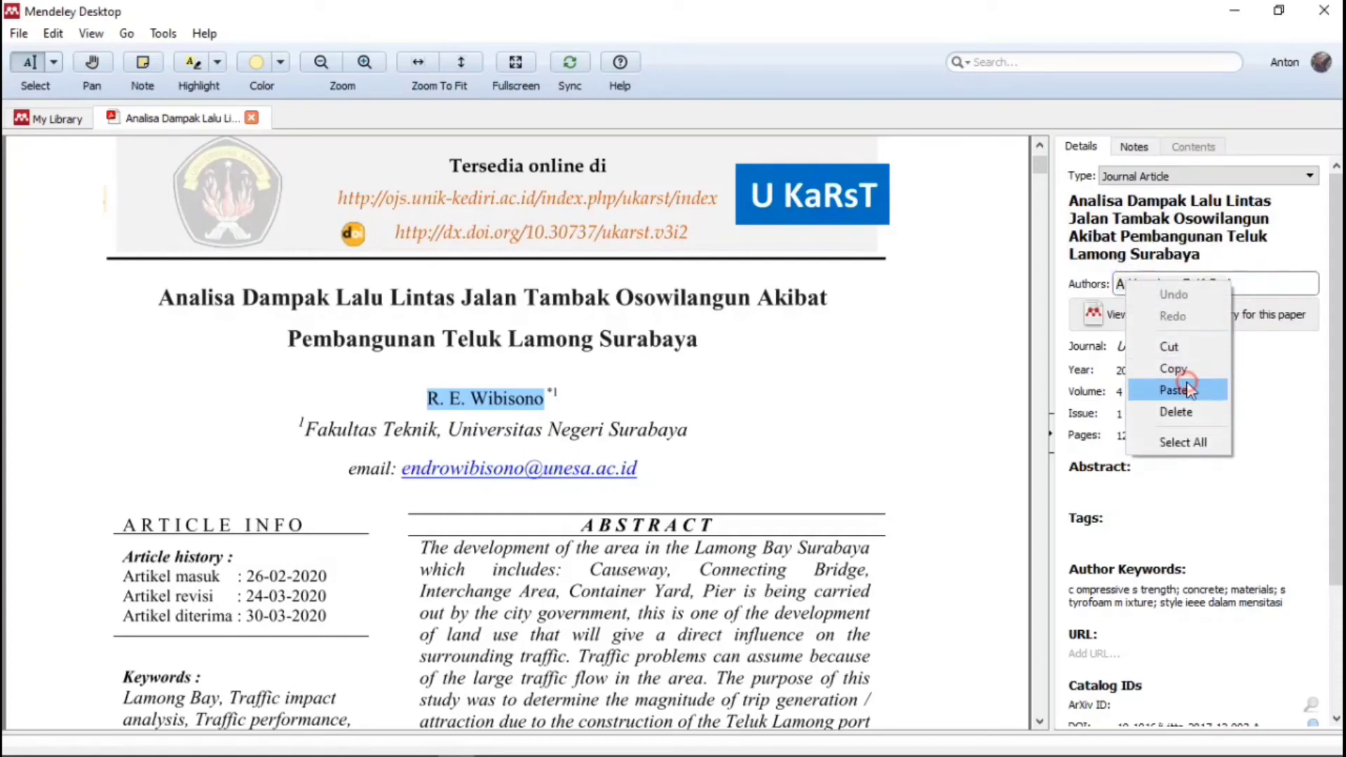
click(1184, 389)
click(1147, 310)
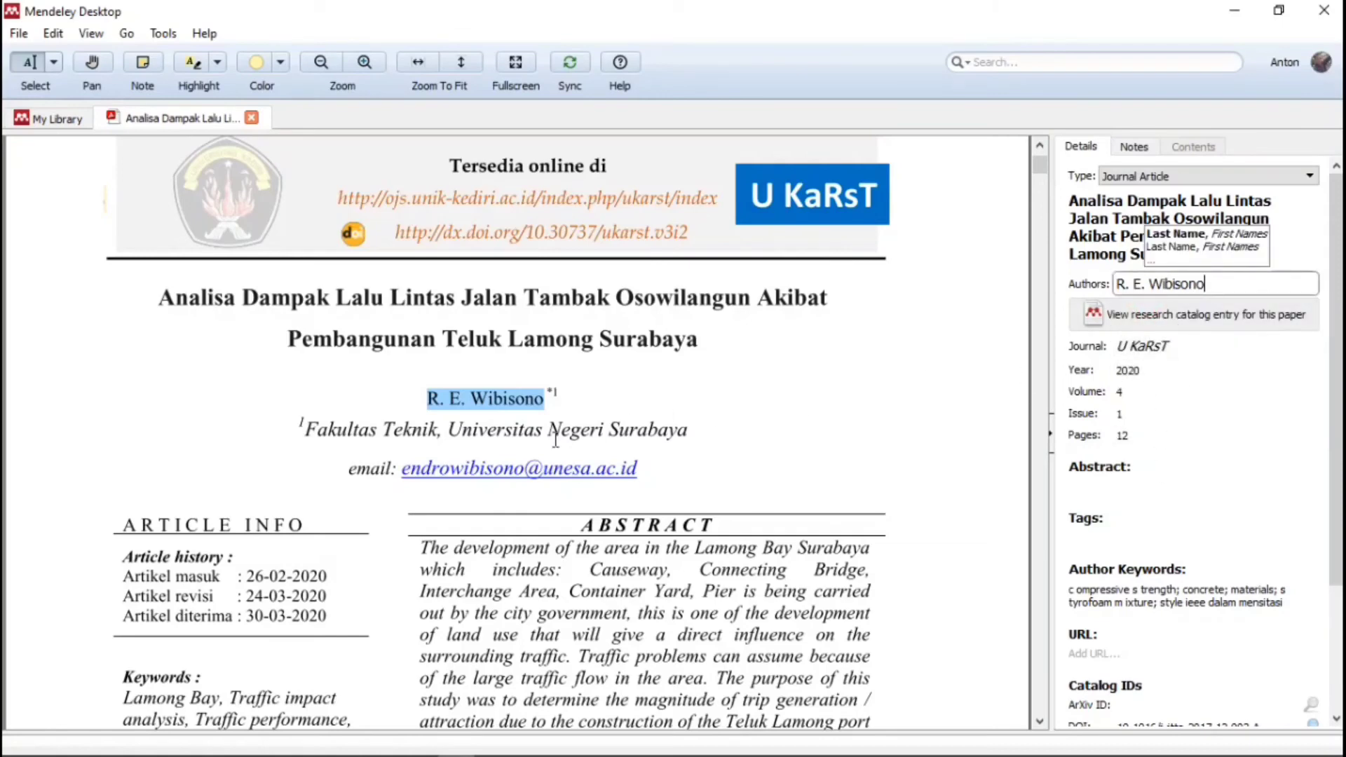
scroll(554, 440, down, 1)
scroll(681, 361, up, 3)
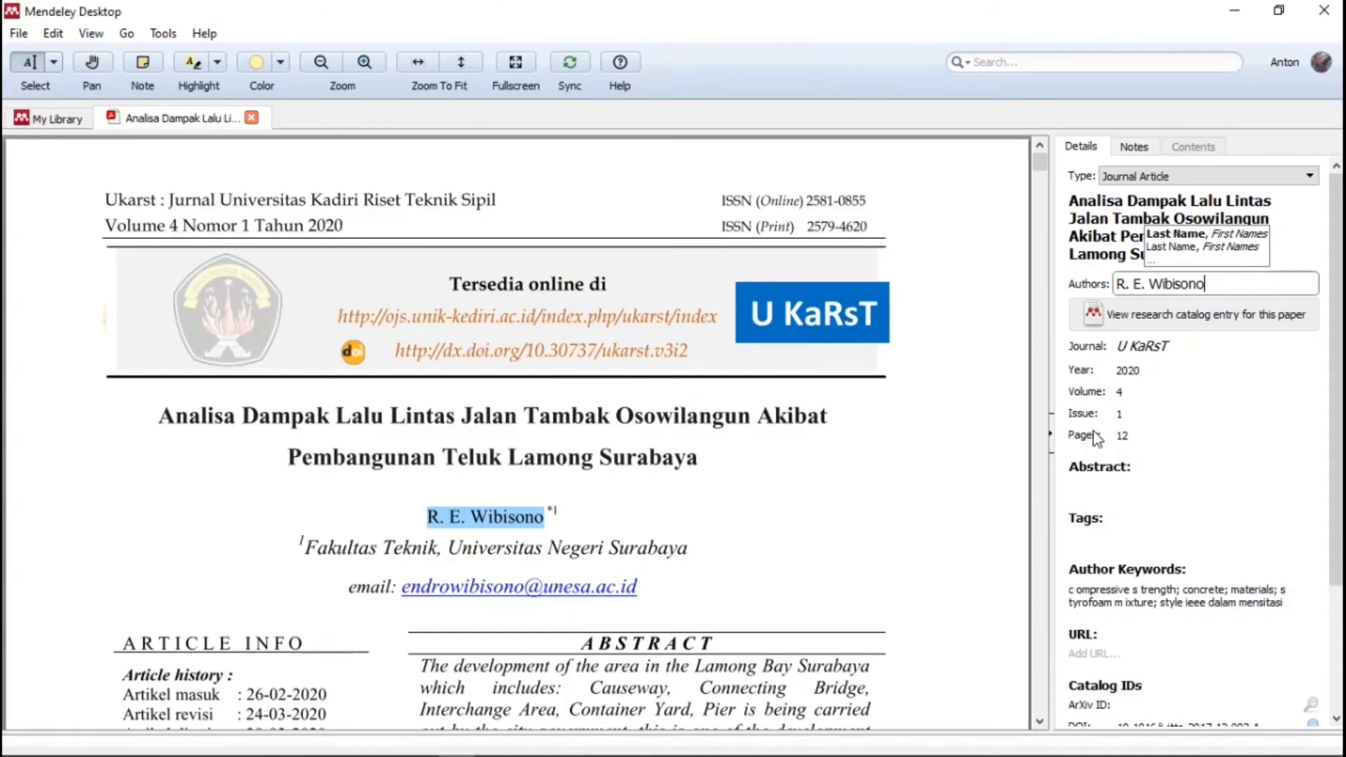
scroll(749, 428, down, 10)
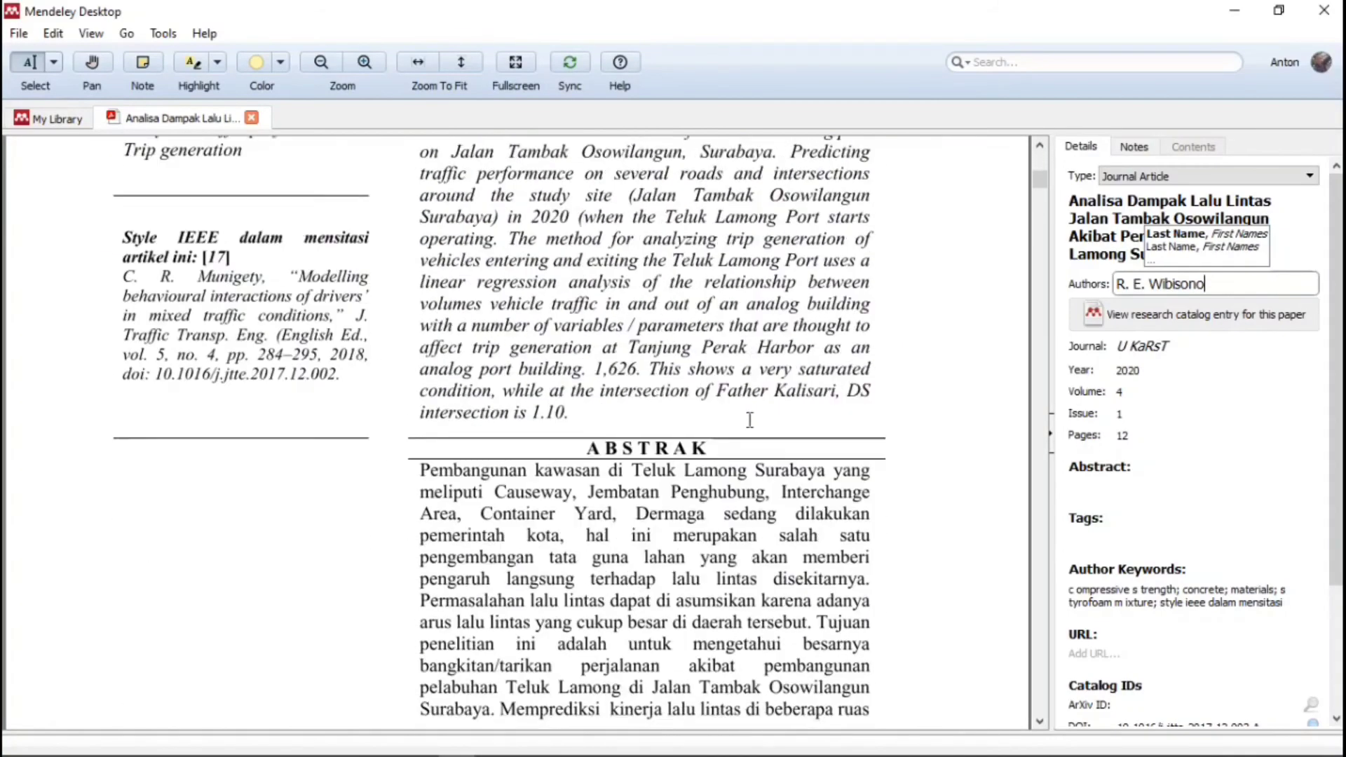
scroll(596, 480, up, 10)
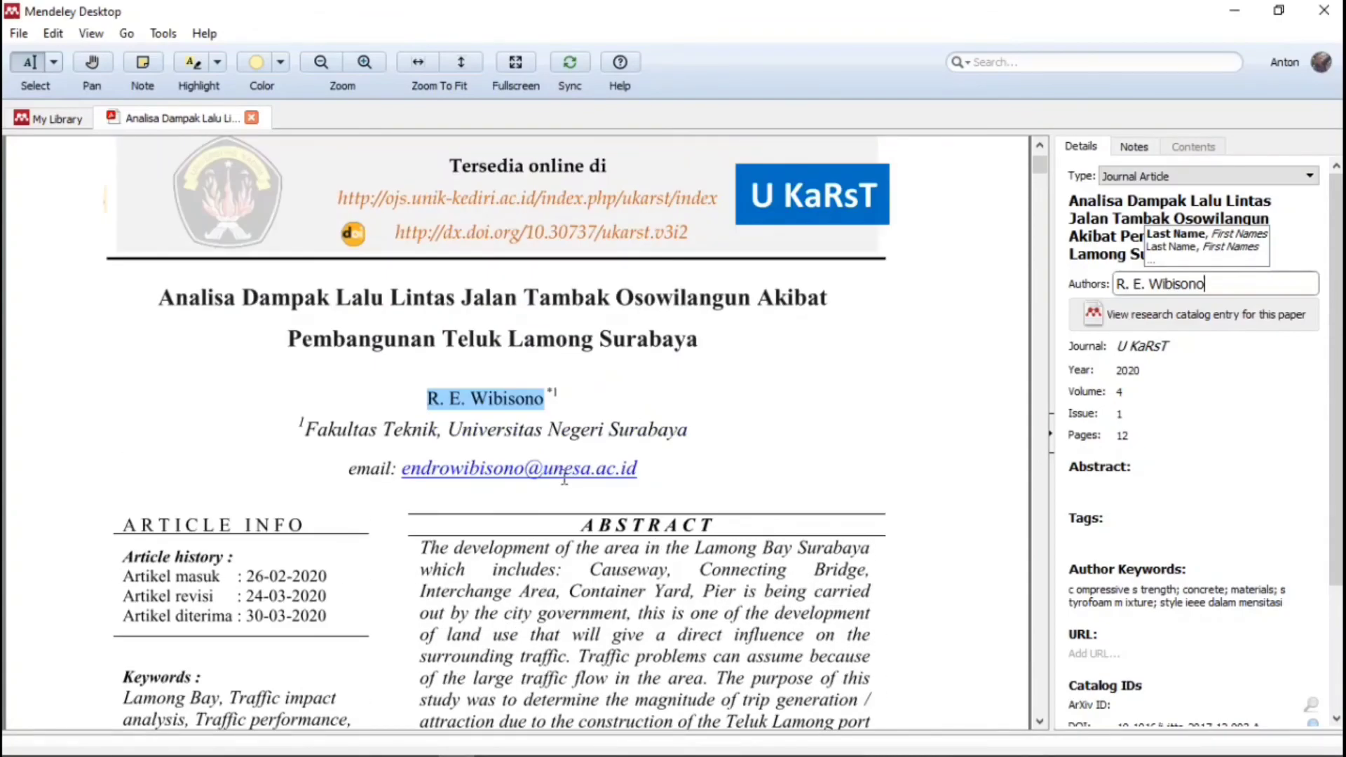
scroll(565, 479, up, 2)
scroll(564, 479, down, 15)
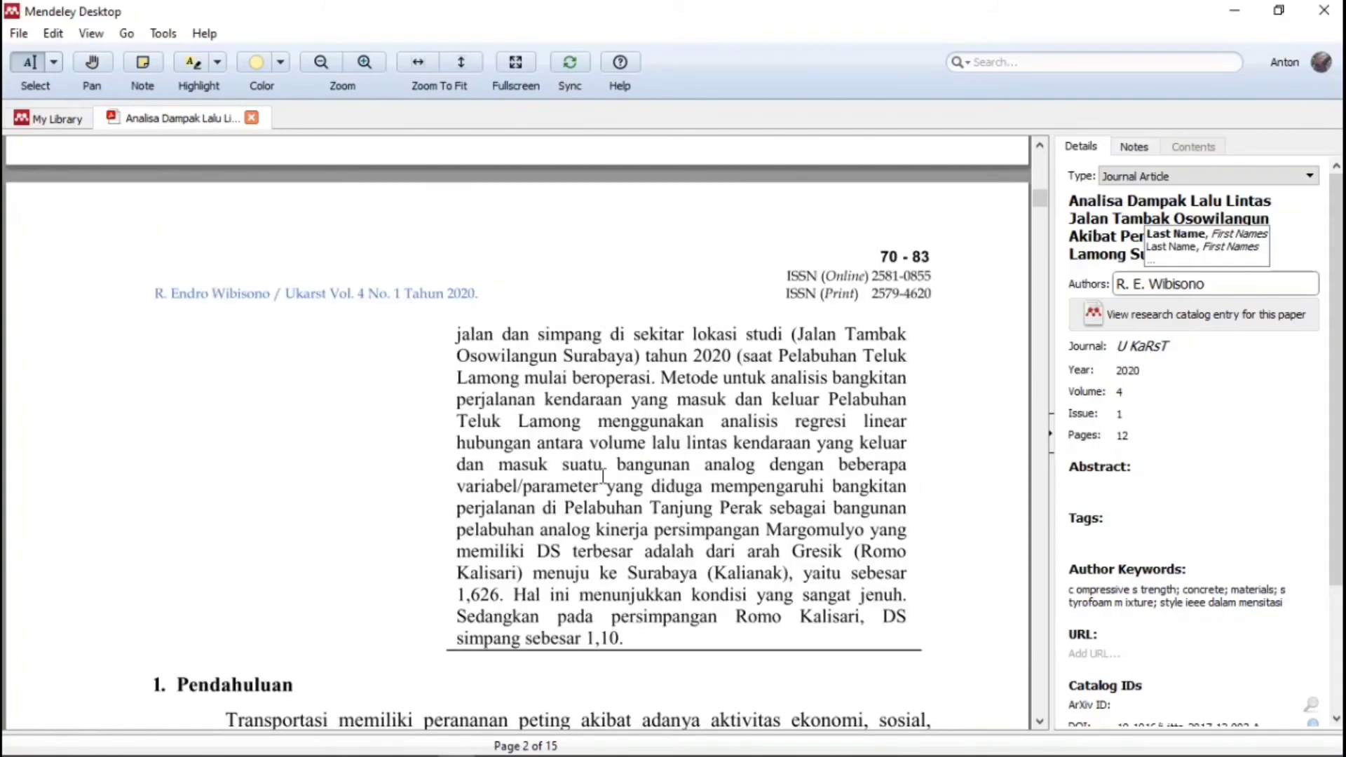
scroll(602, 476, down, 1)
scroll(807, 440, up, 10)
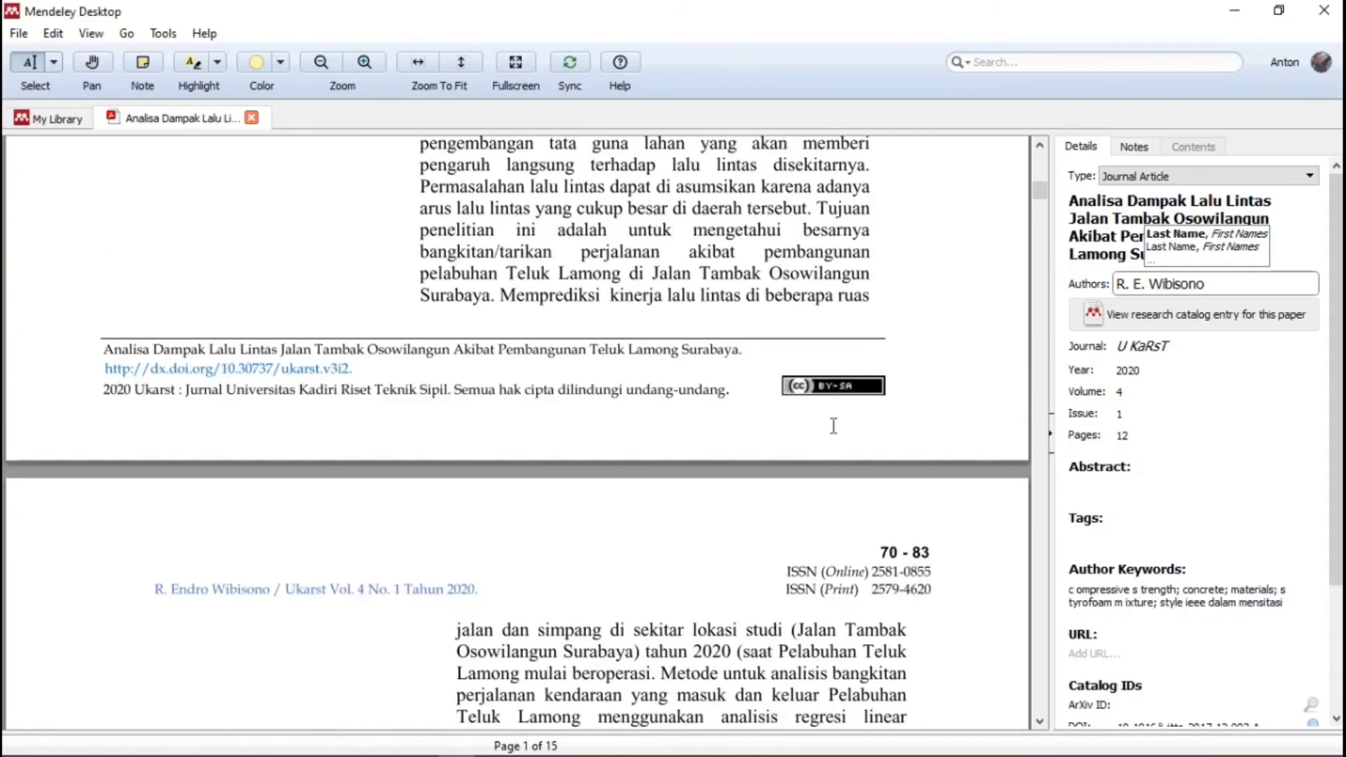
scroll(850, 429, up, 7)
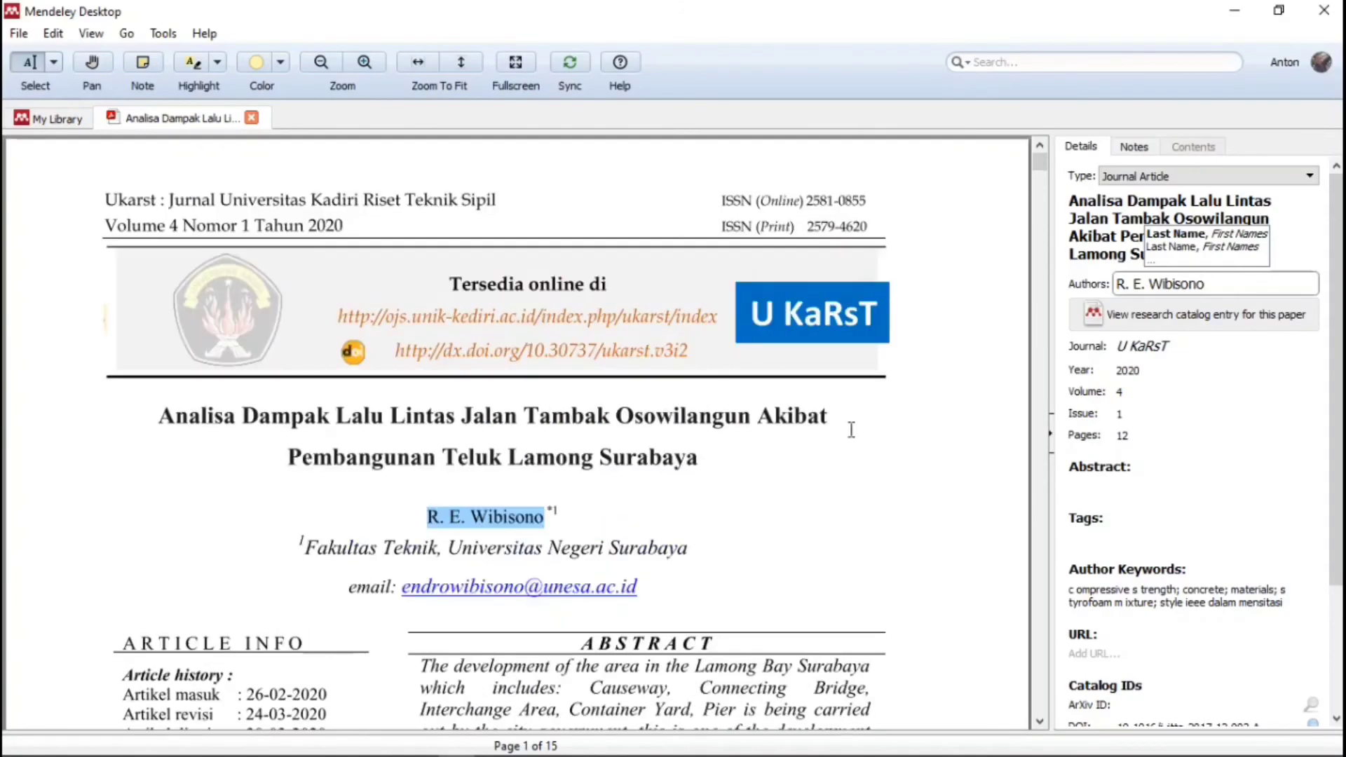
scroll(766, 397, down, 15)
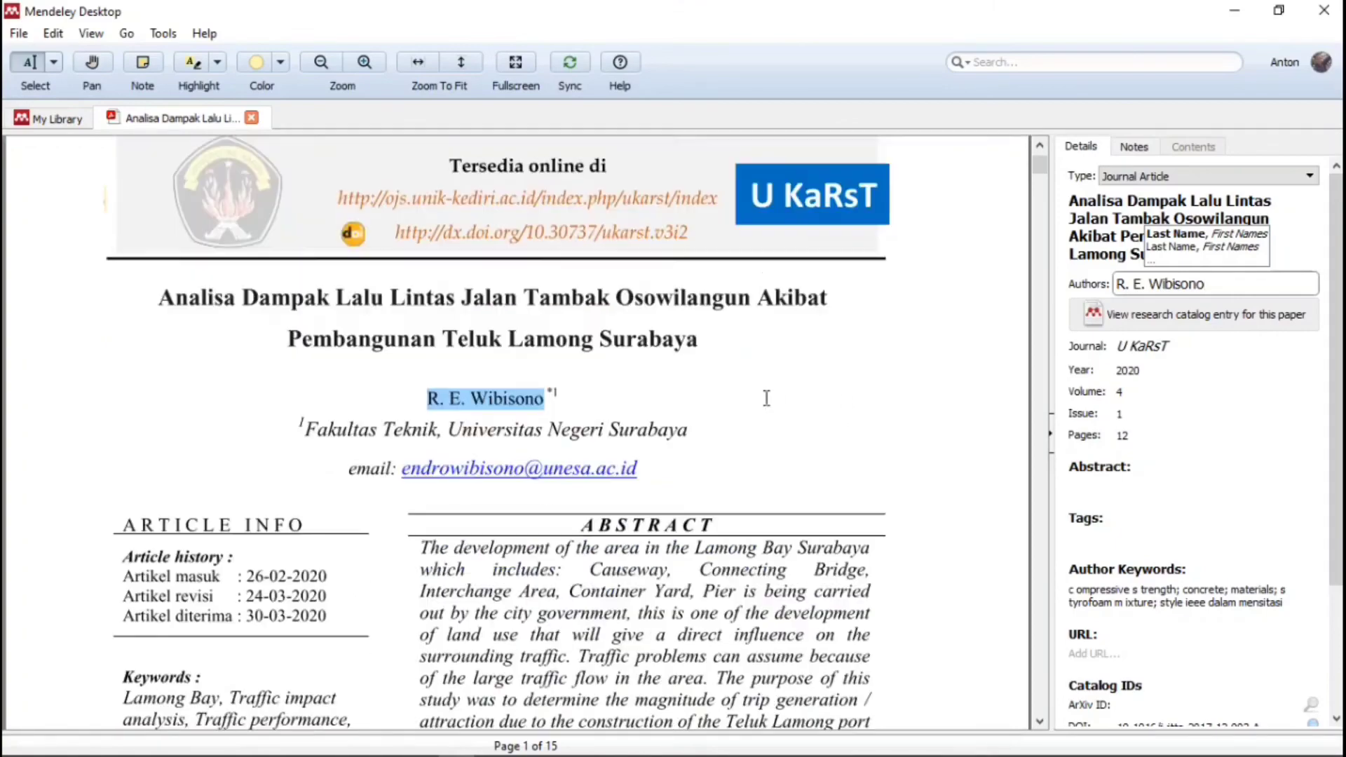
scroll(899, 540, down, 1)
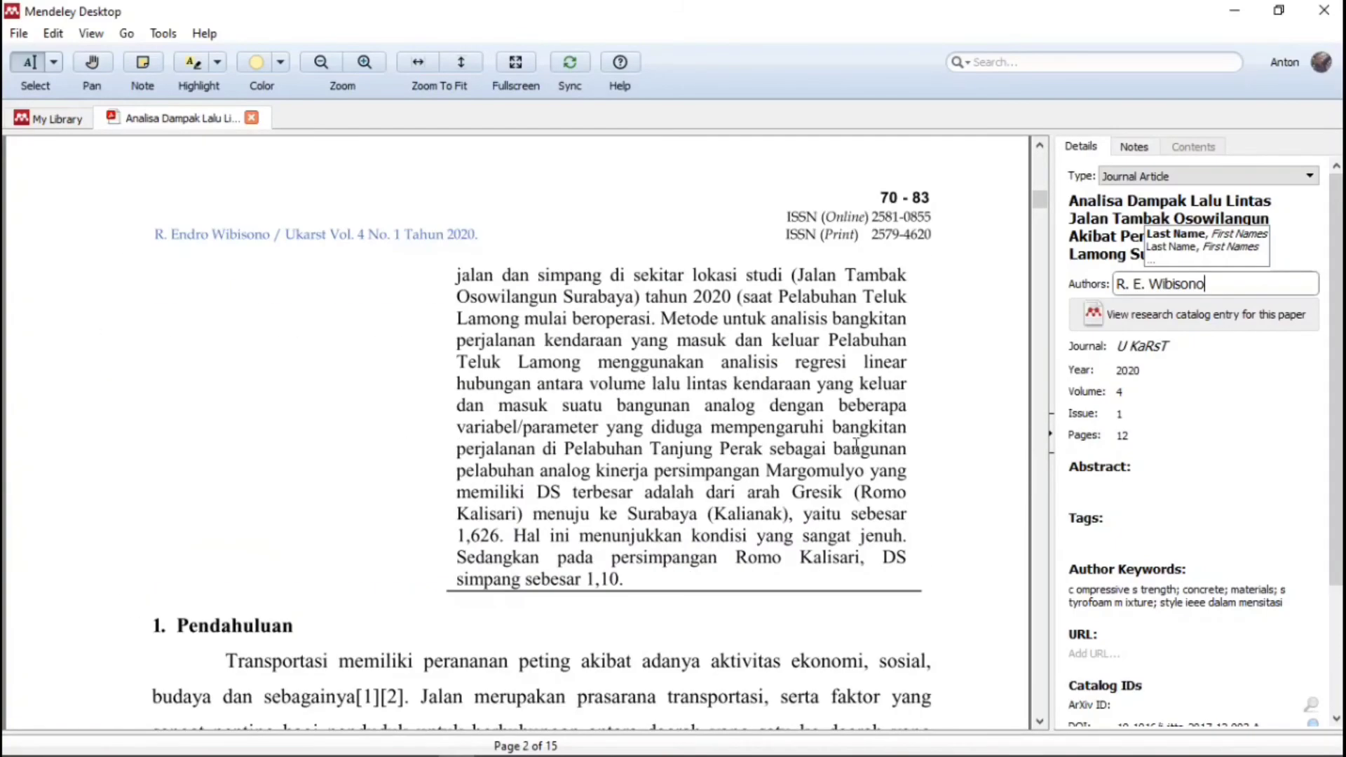
- Set the paper's page range to 70-83 in Details
click(1123, 436)
text(70-83)
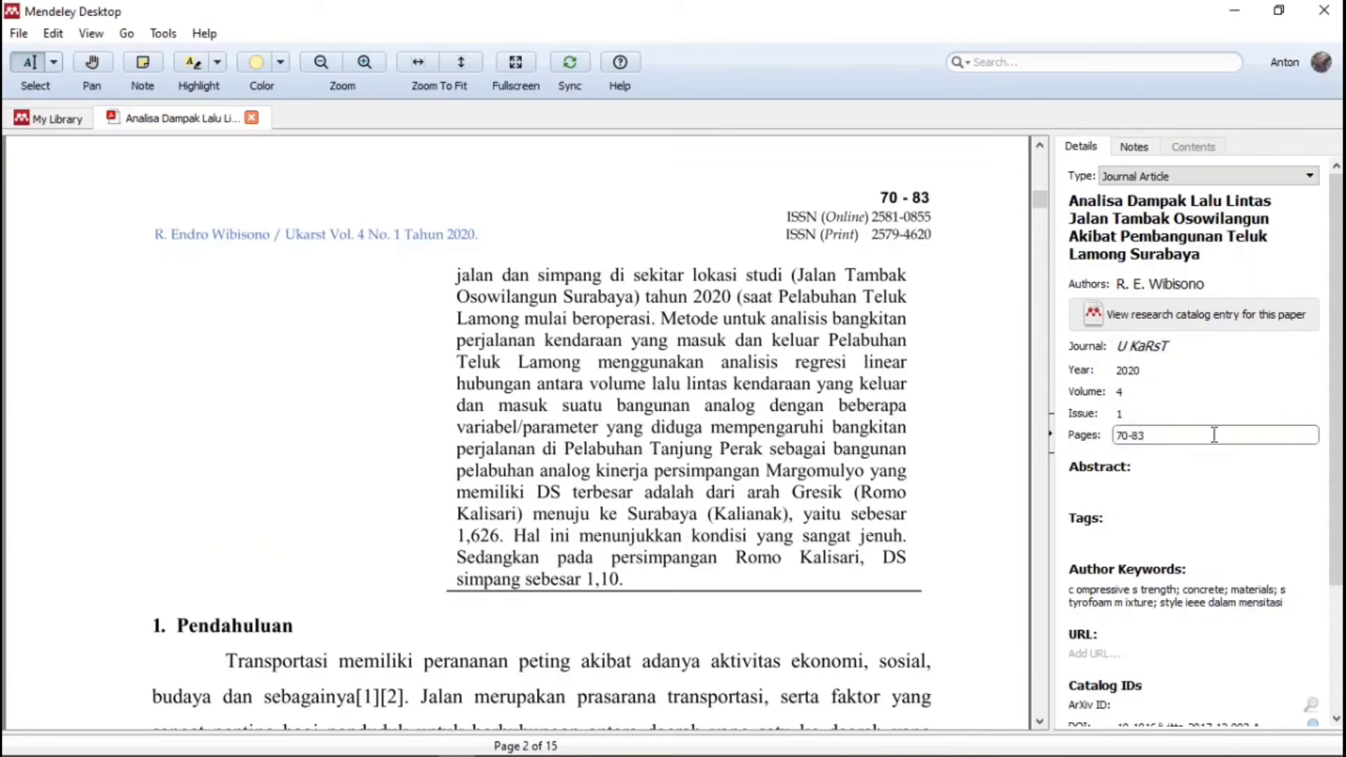
scroll(1234, 459, down, 2)
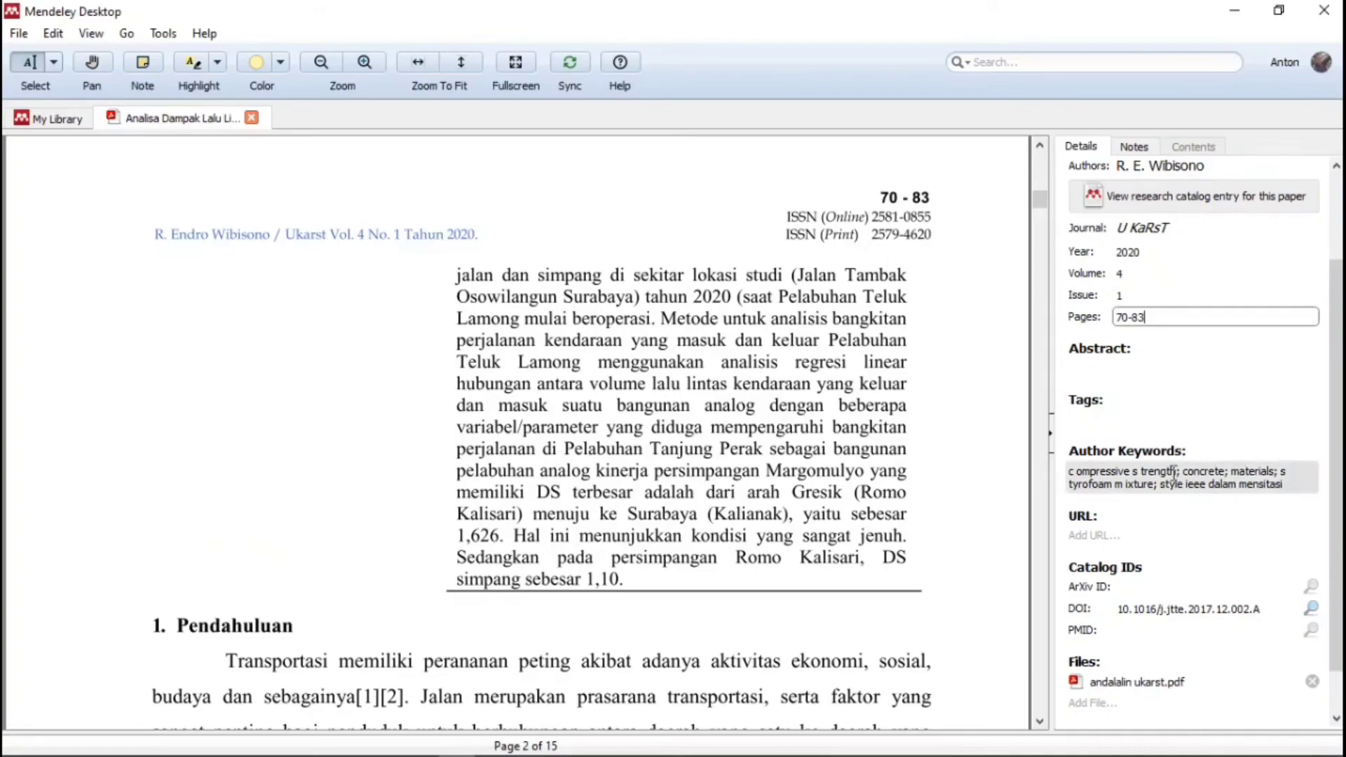
click(1140, 477)
- Replace the Author Keywords with the keywords copied from the PDF page
scroll(653, 469, down, 3)
scroll(653, 469, down, 6)
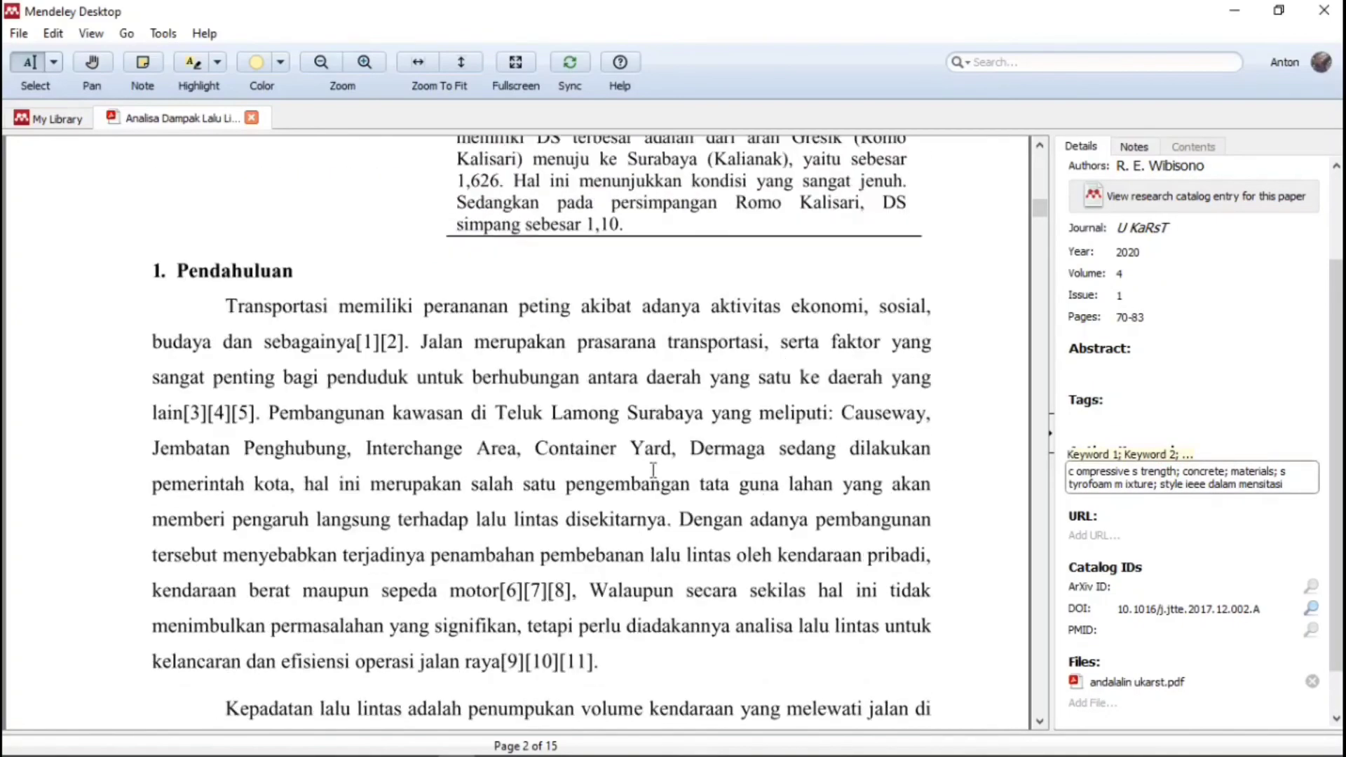
scroll(661, 460, up, 20)
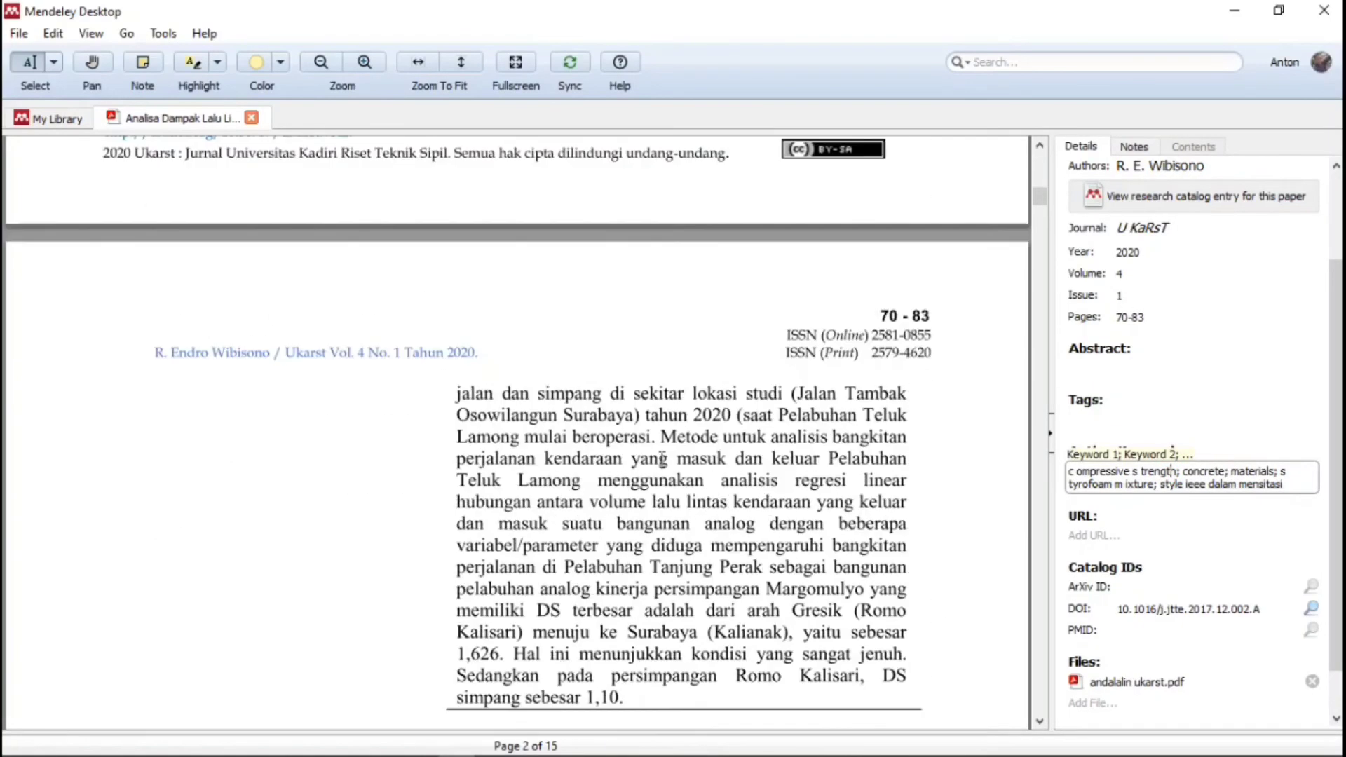
scroll(635, 452, up, 1)
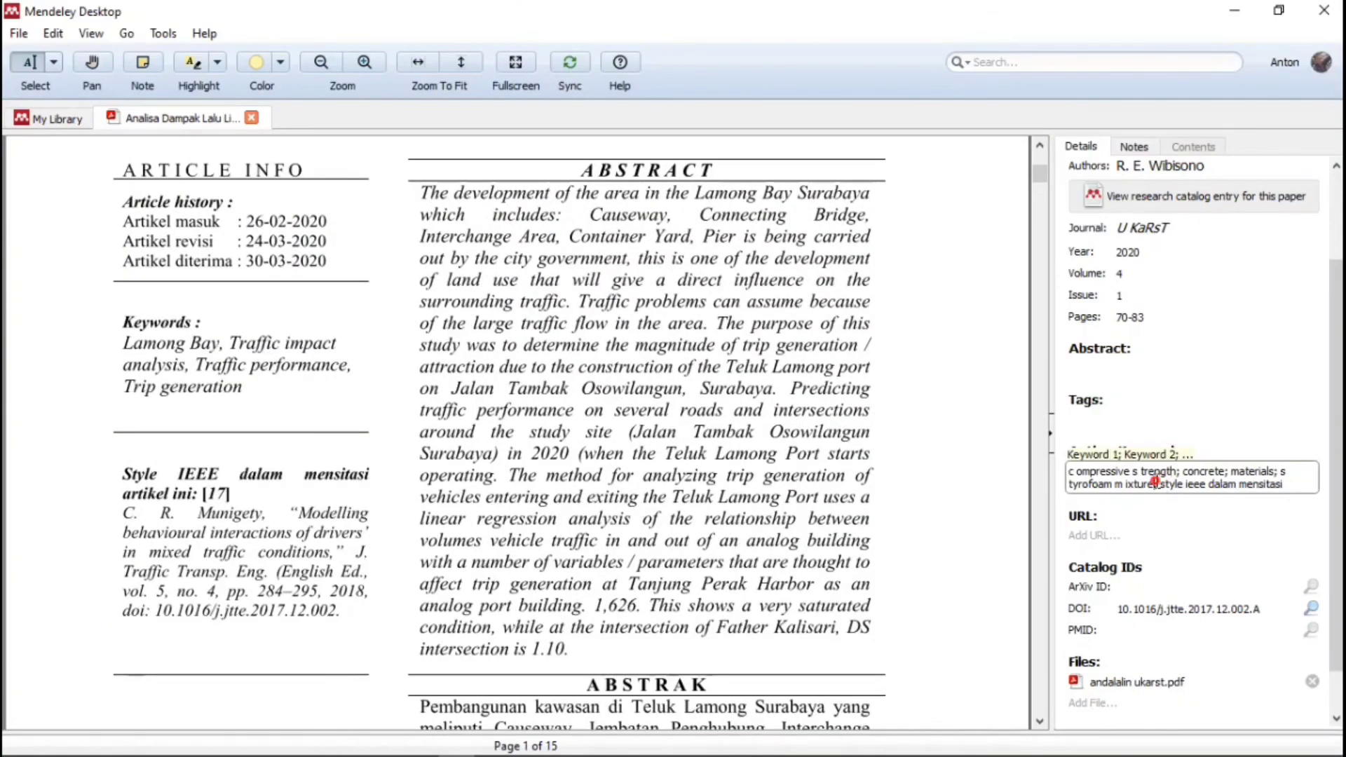
click(1139, 537)
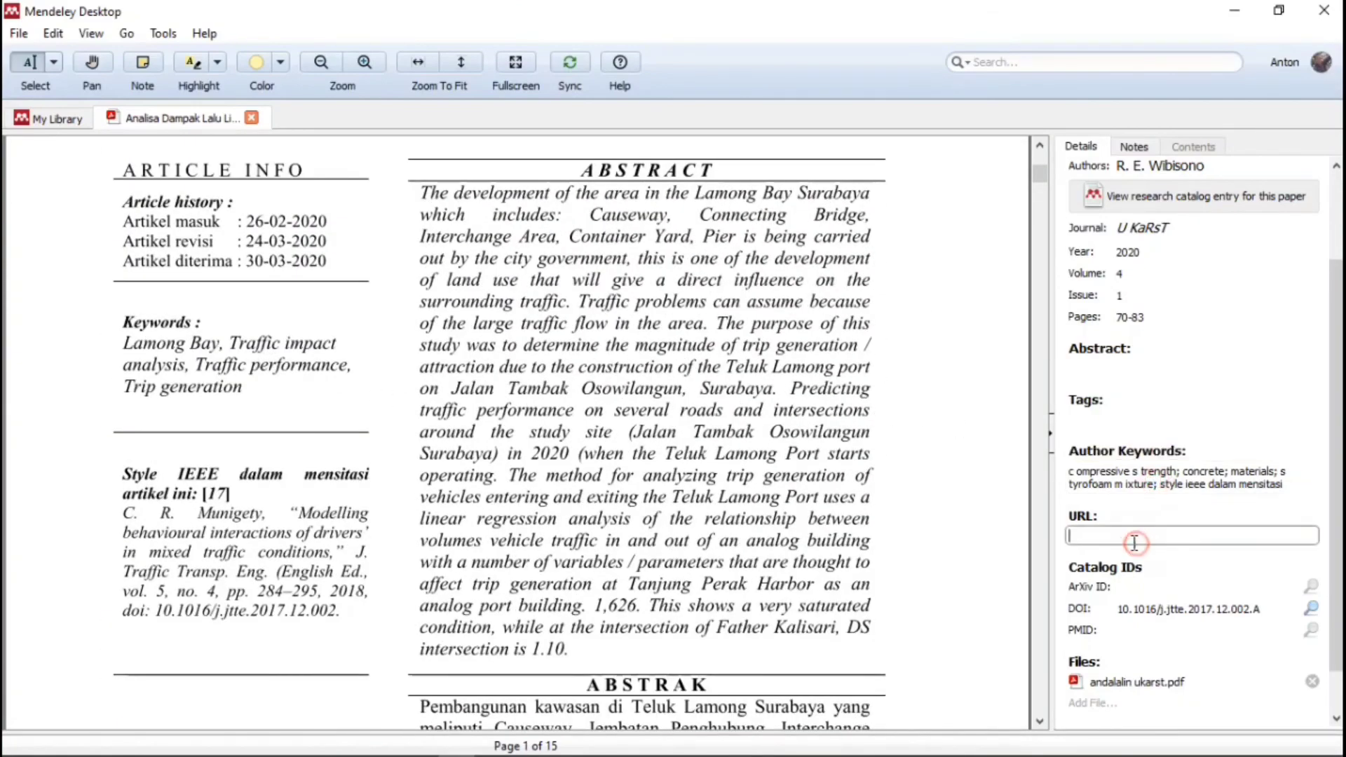
drag(129, 347, 211, 394)
click(255, 452)
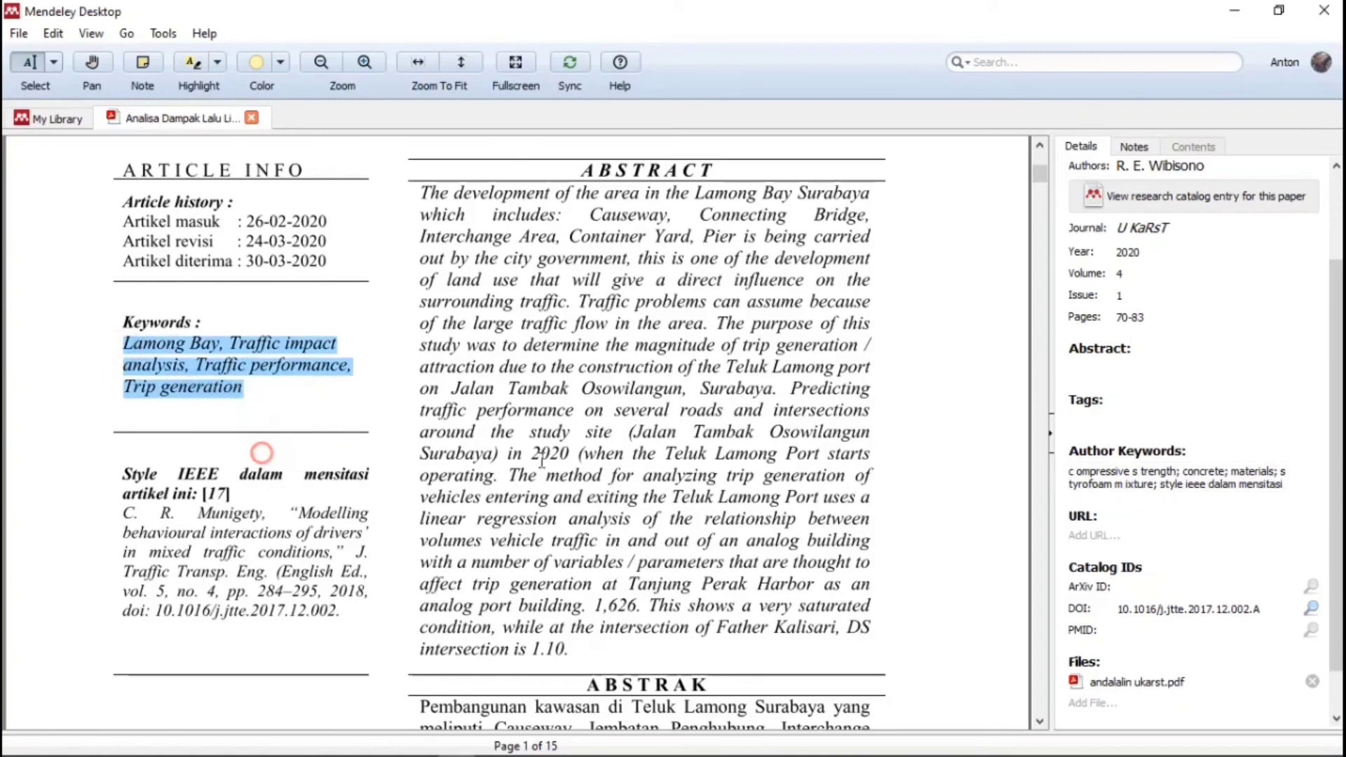
drag(1070, 471, 1308, 489)
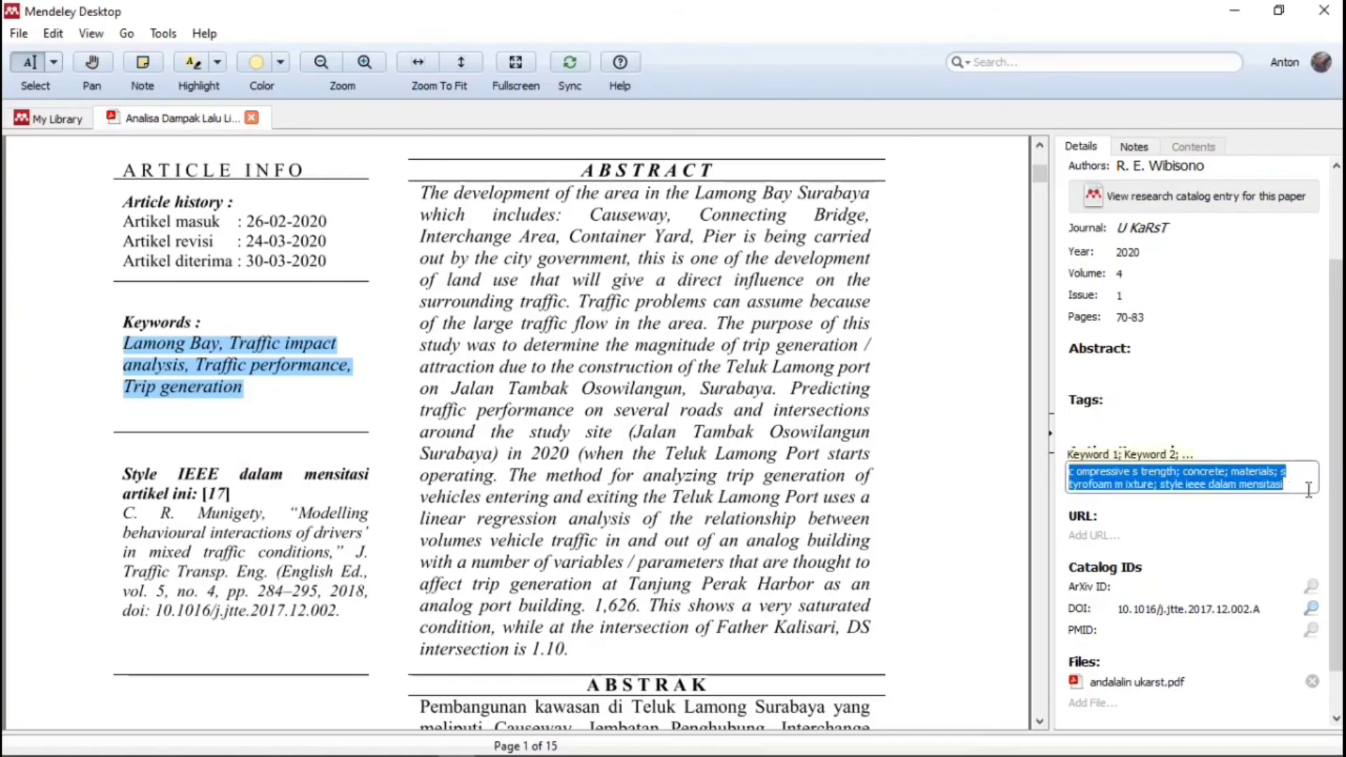
key(BackSpace)
text(Lamong Bay; Traffic impact analysis; Traffic performance; Trip generation)
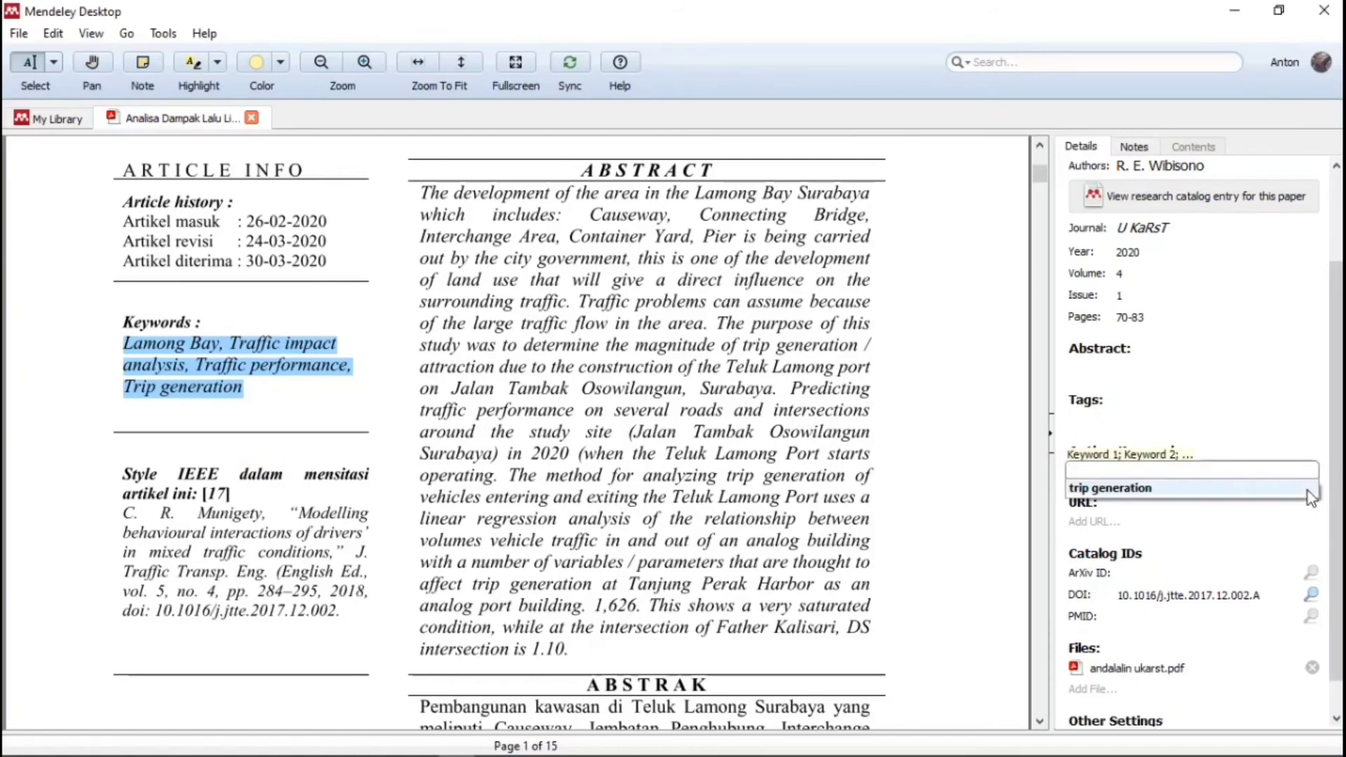
click(1232, 400)
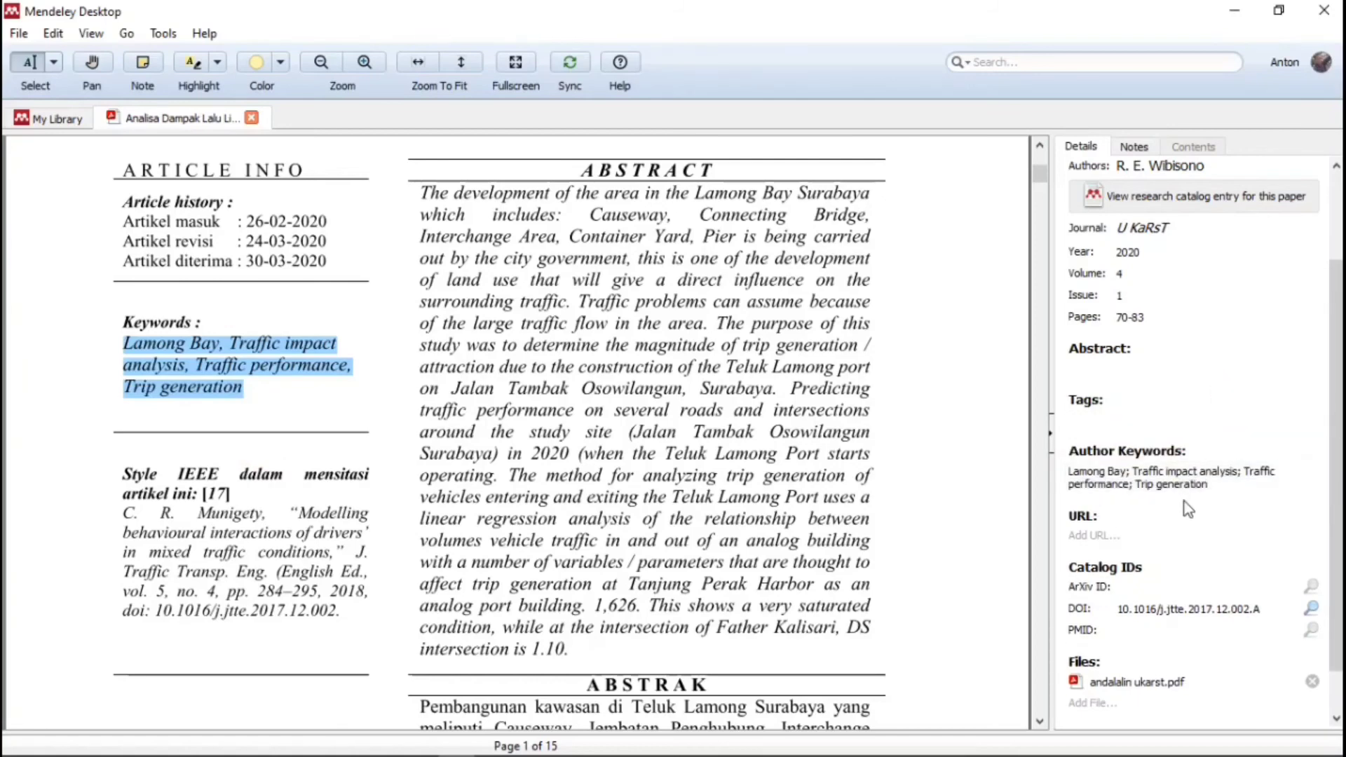
- Check the DOI field, then close the PDF tab to return to the Skripsiku library
scroll(452, 436, up, 6)
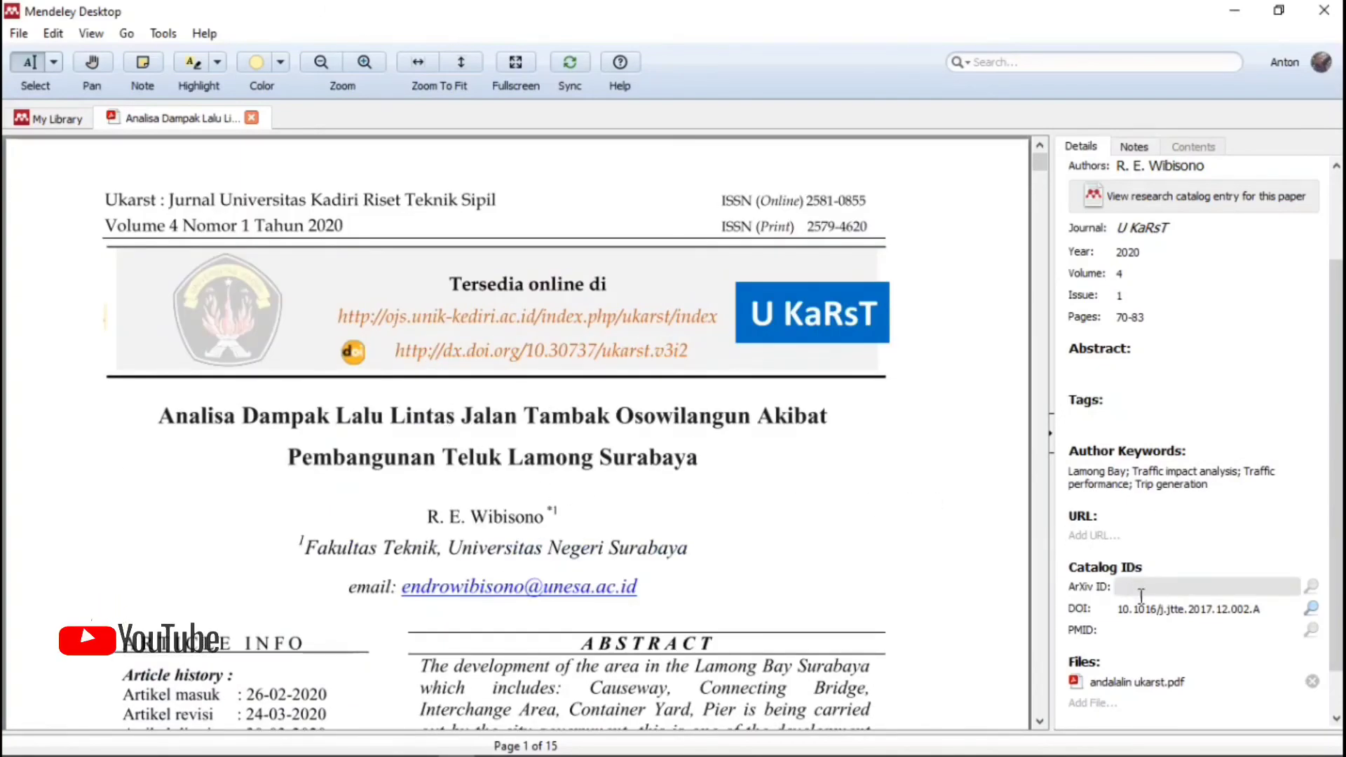
scroll(741, 537, down, 15)
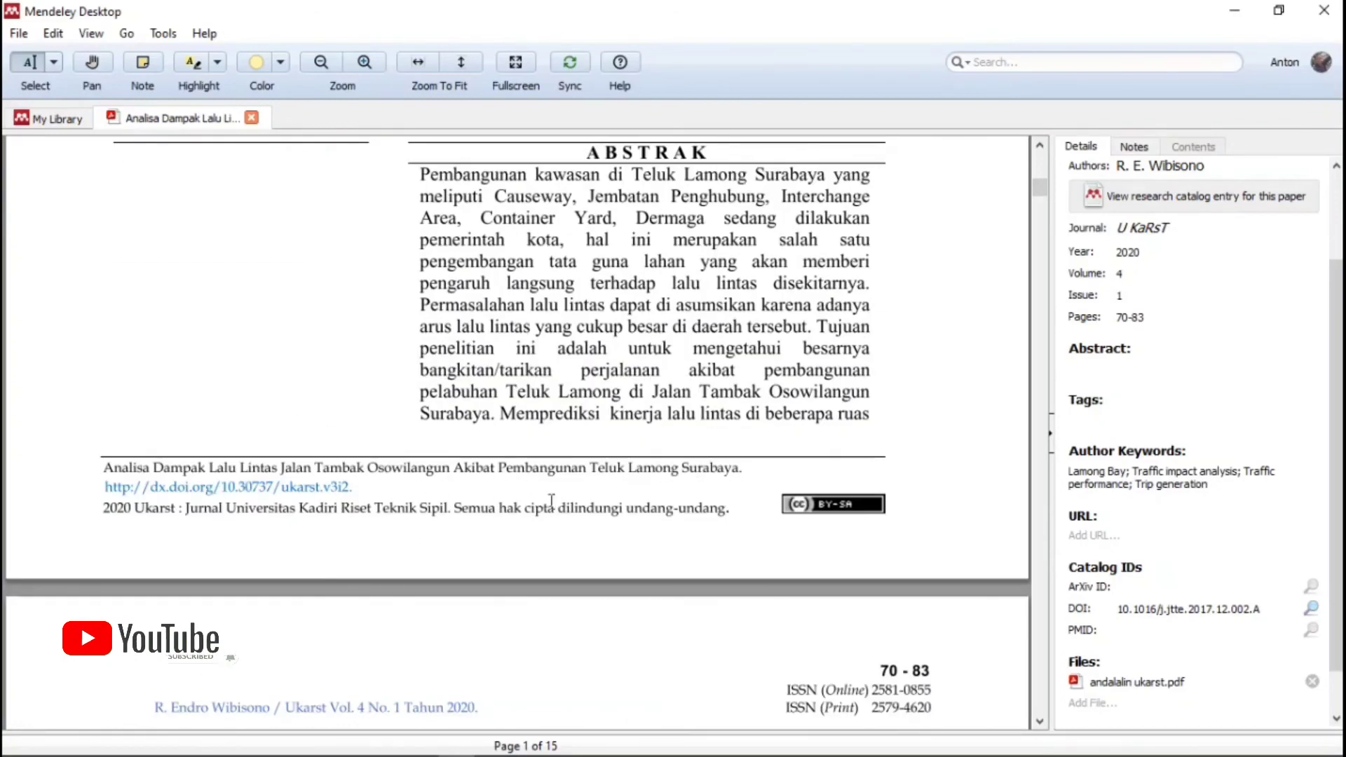
scroll(494, 514, down, 5)
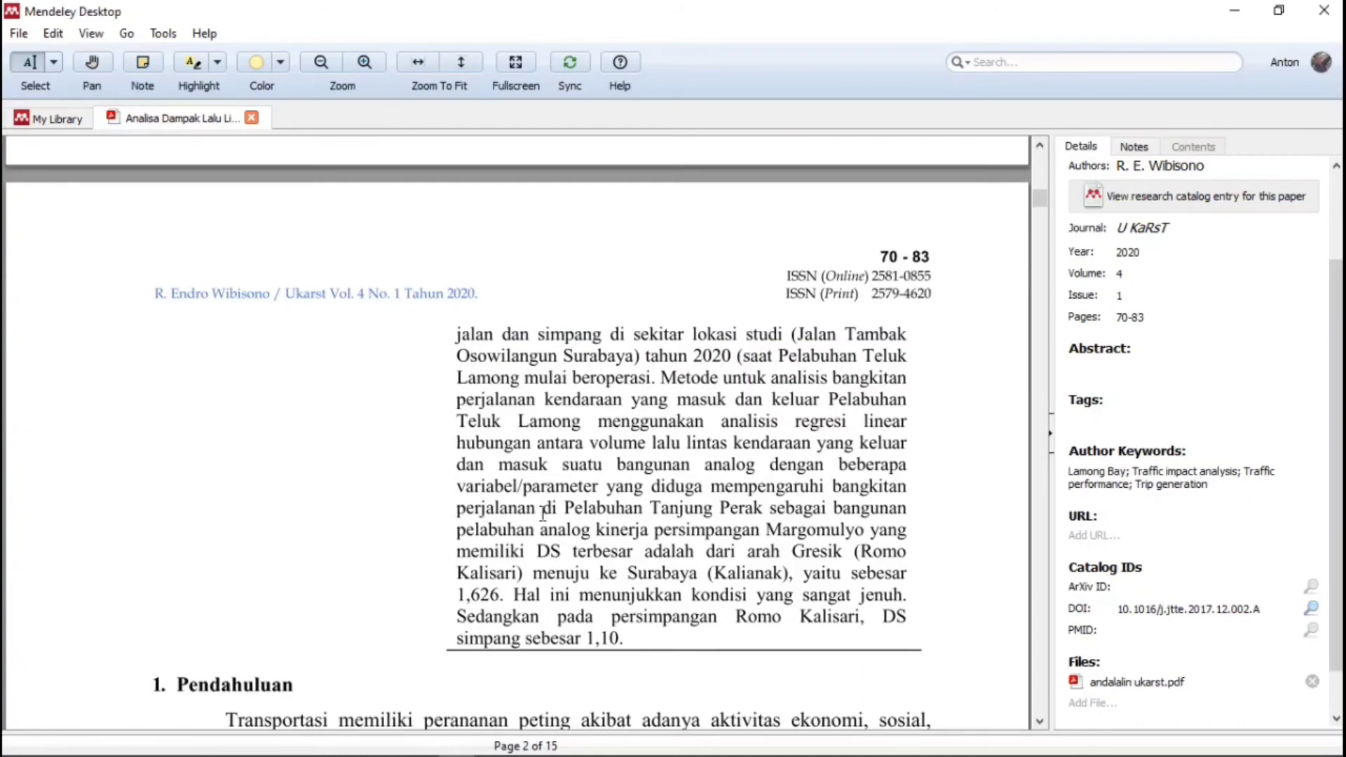
scroll(544, 515, down, 12)
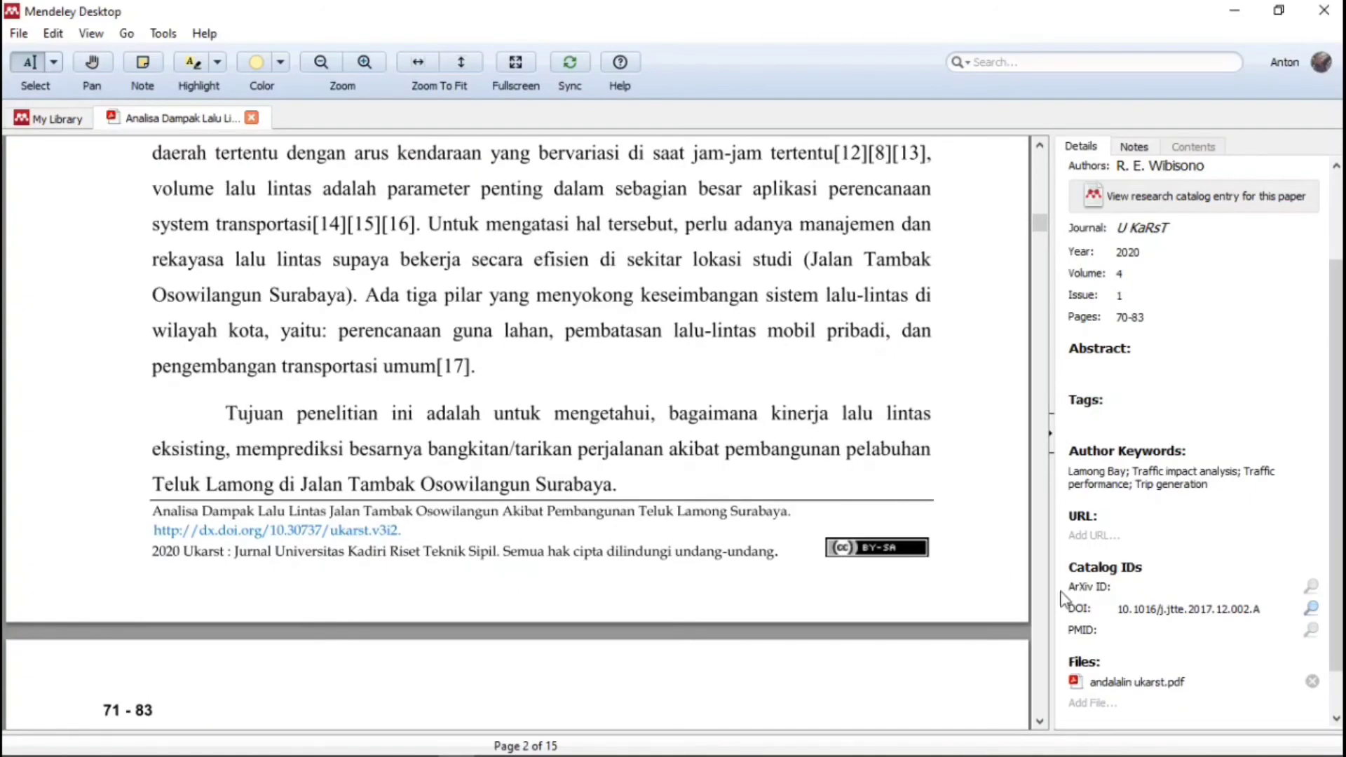
click(1175, 614)
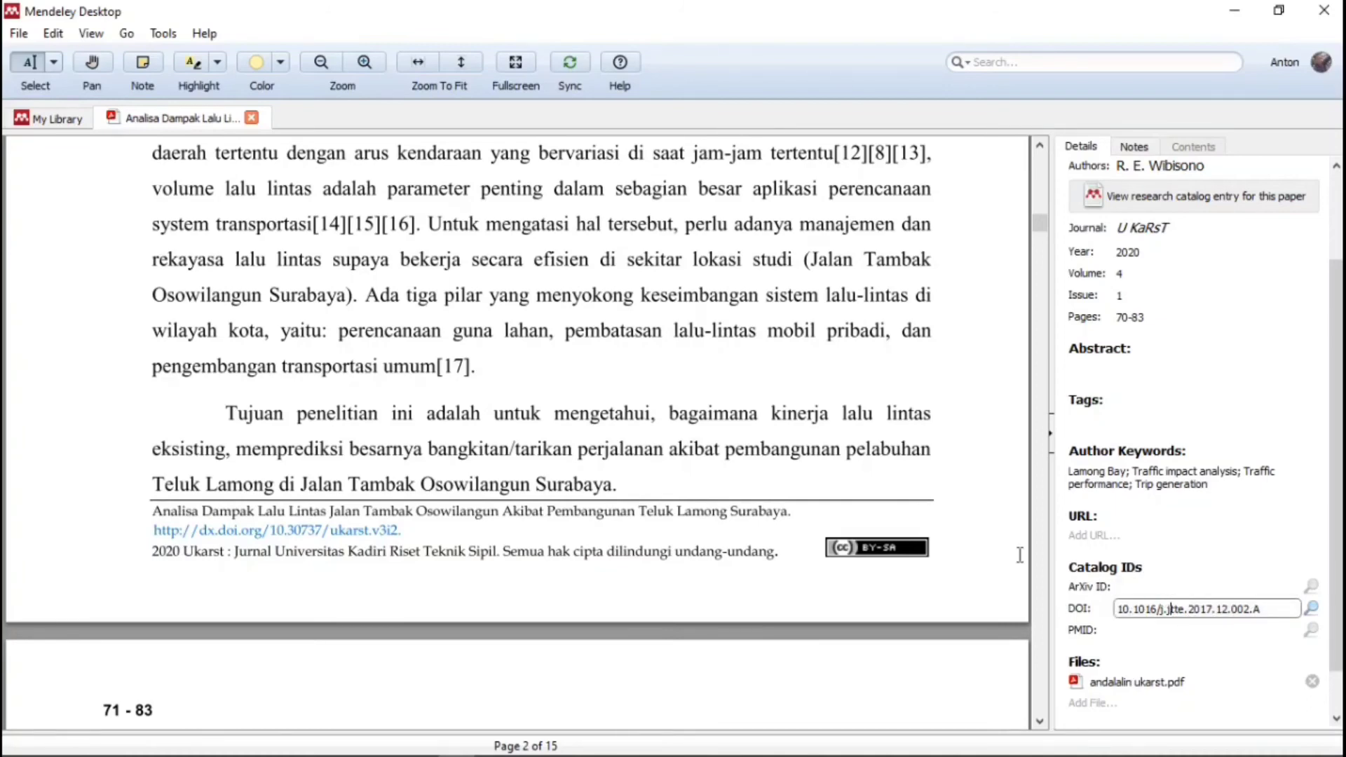
click(252, 118)
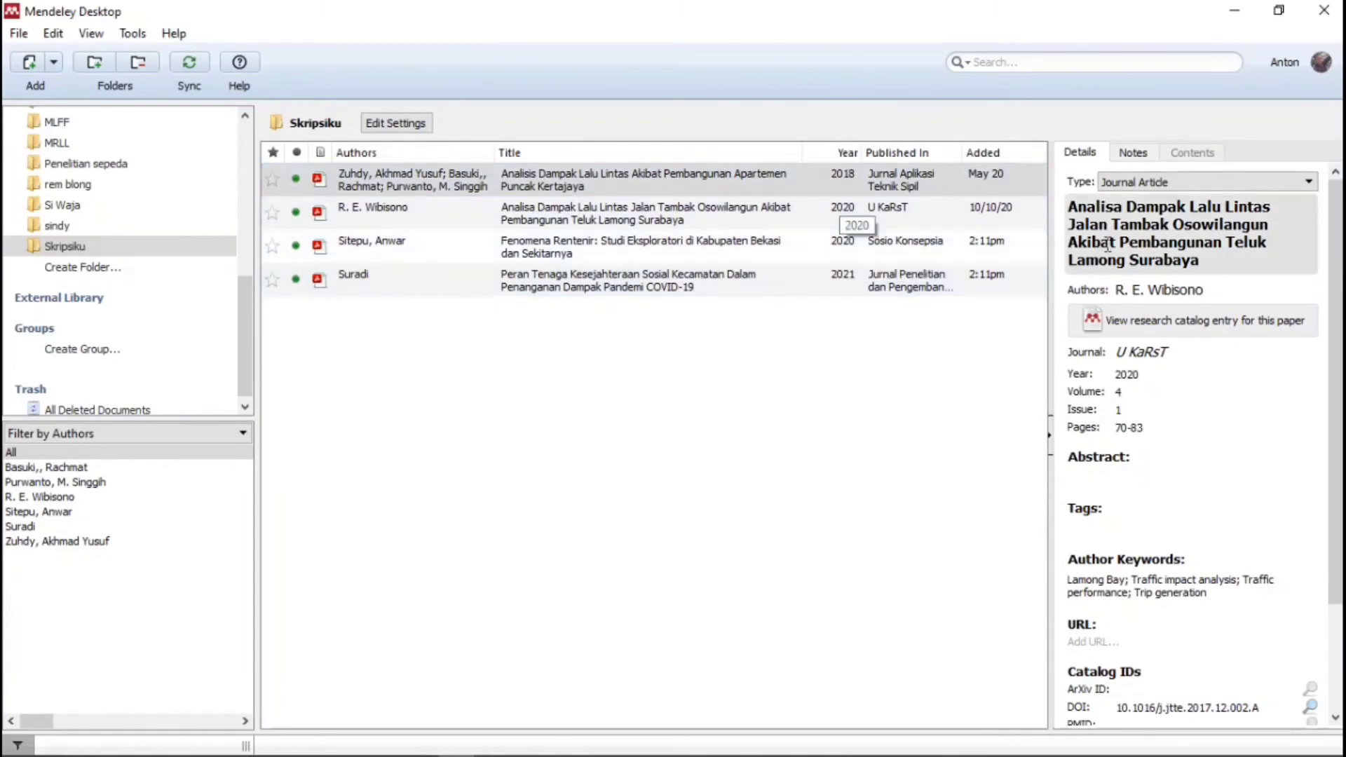
- Minimize Mendeley and insert an empty line above the Tabel 2.1 caption in BAB II
click(1236, 12)
scroll(764, 415, up, 10)
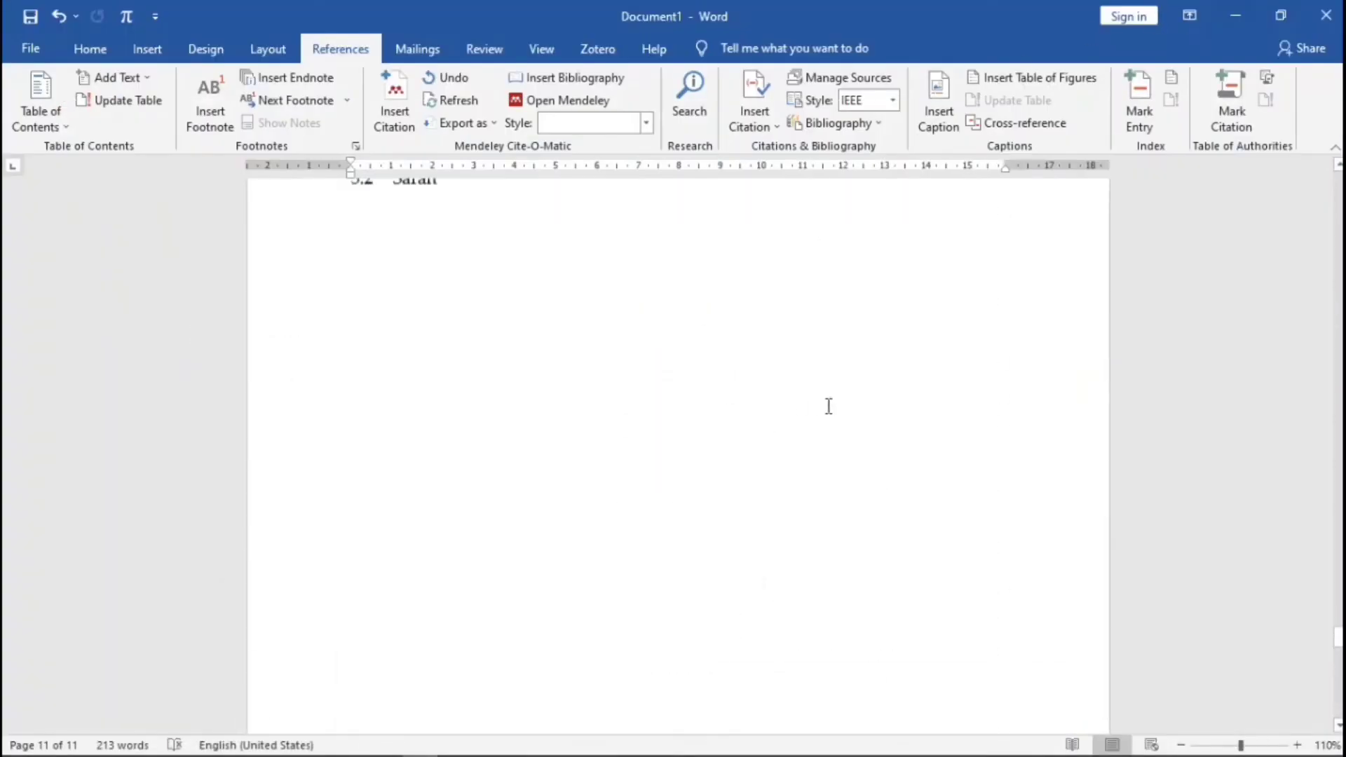
scroll(828, 407, up, 5)
drag(1338, 621, 1338, 434)
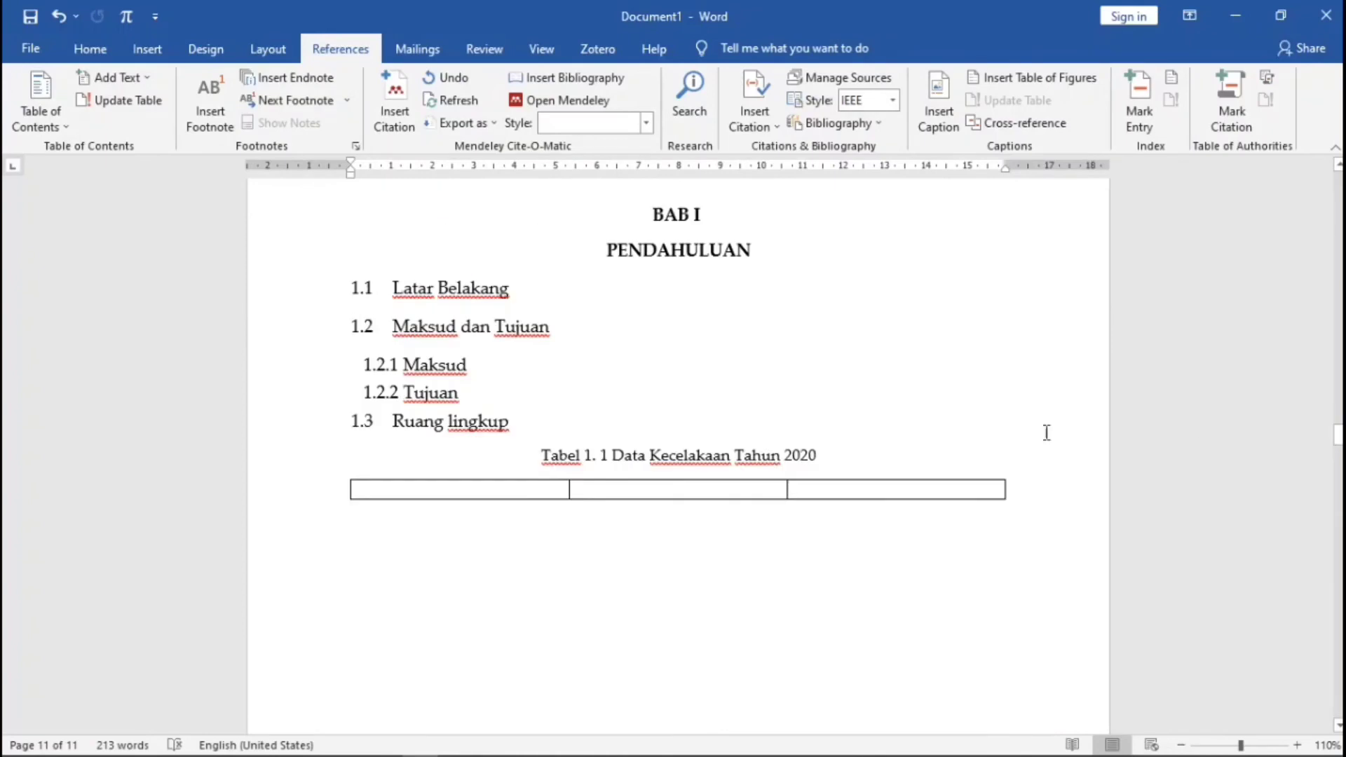
scroll(986, 443, down, 2)
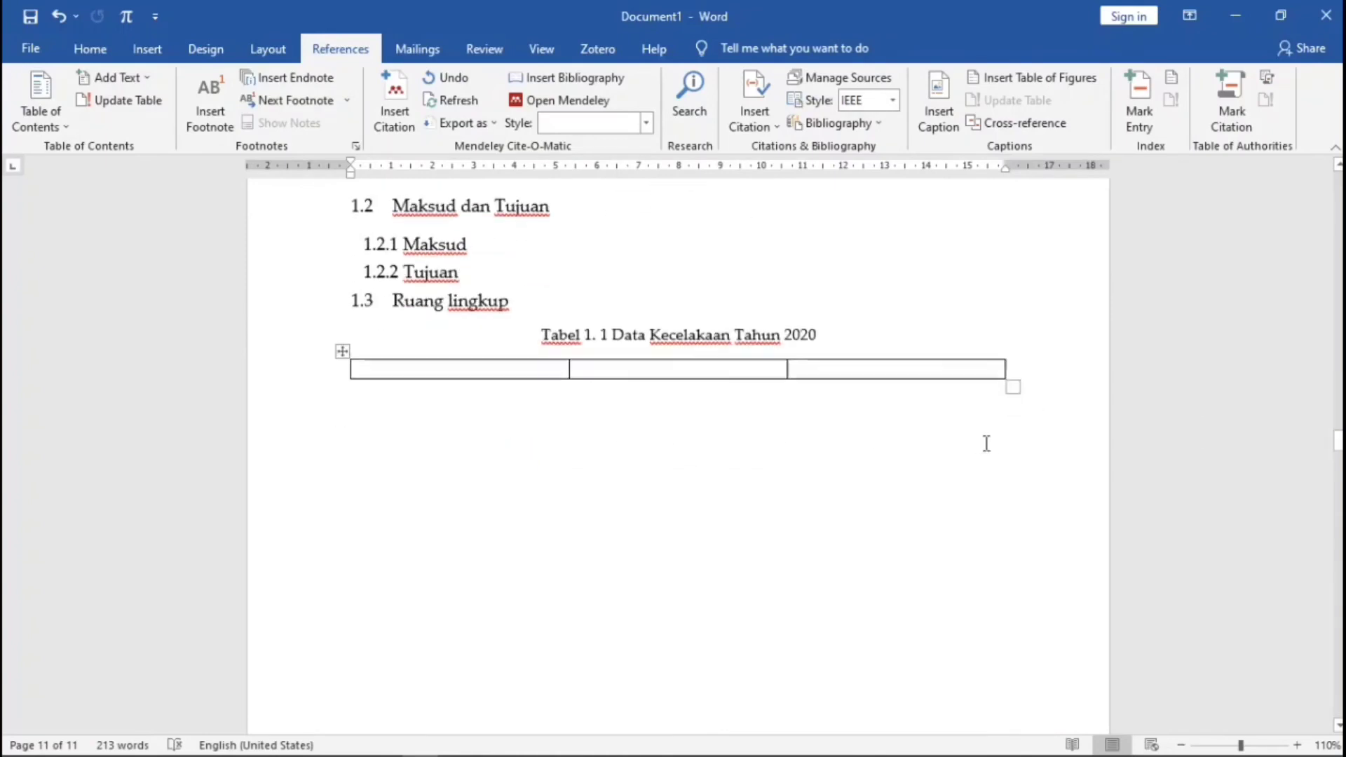
scroll(940, 472, down, 10)
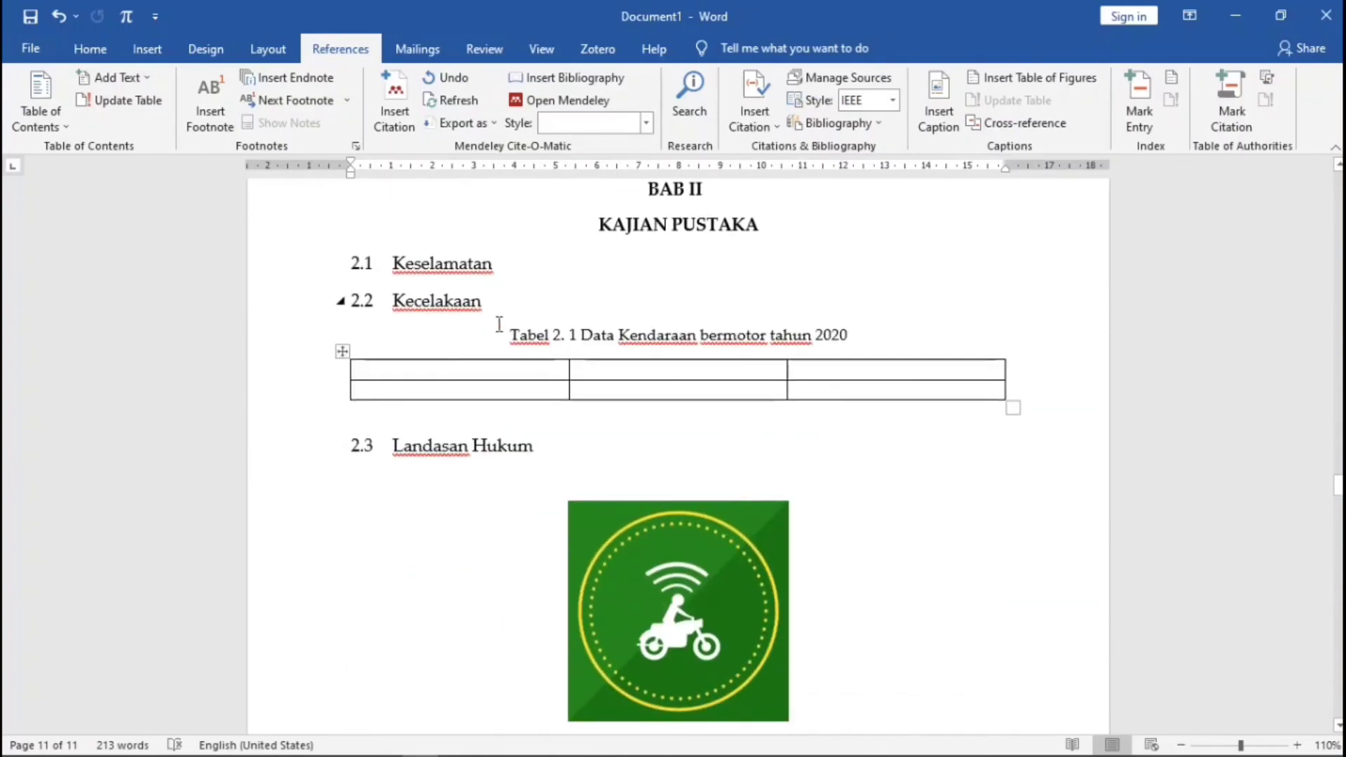
click(499, 324)
key(Return)
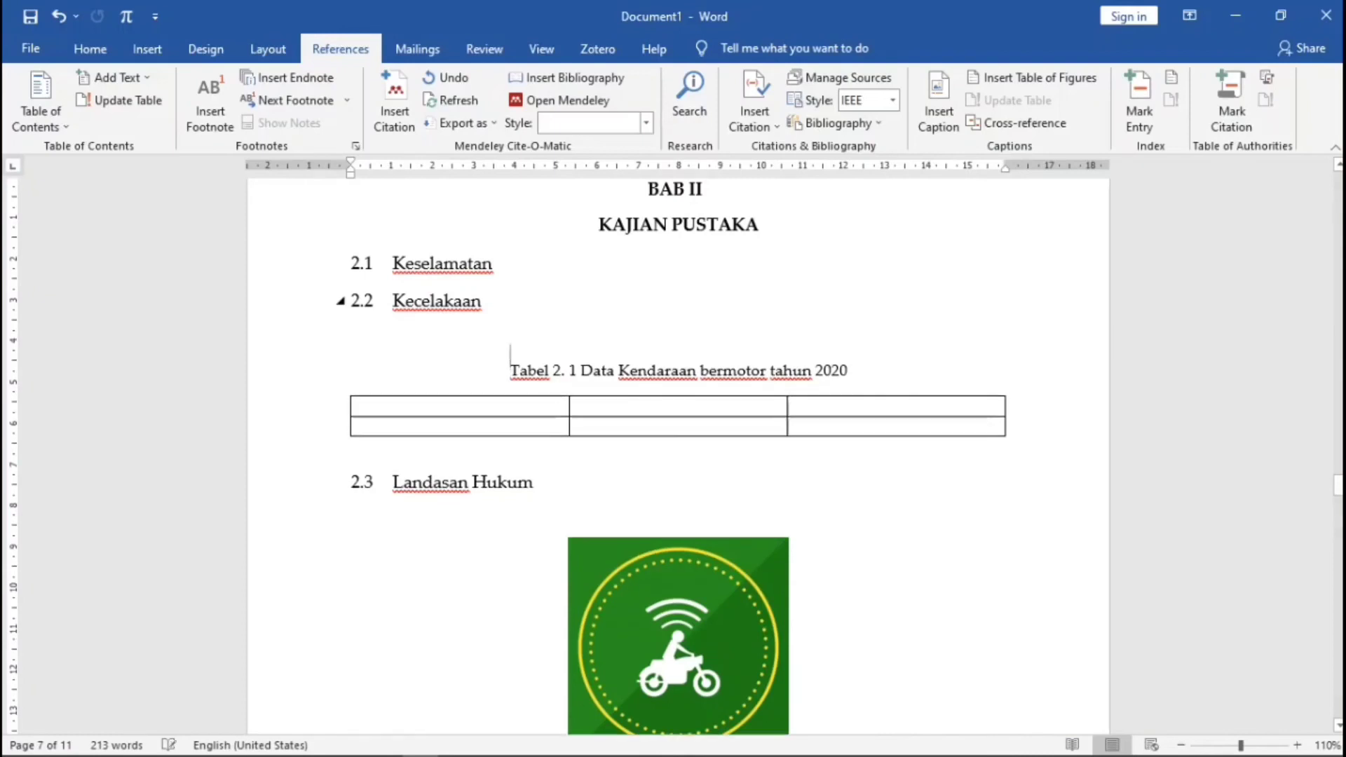
key(Up)
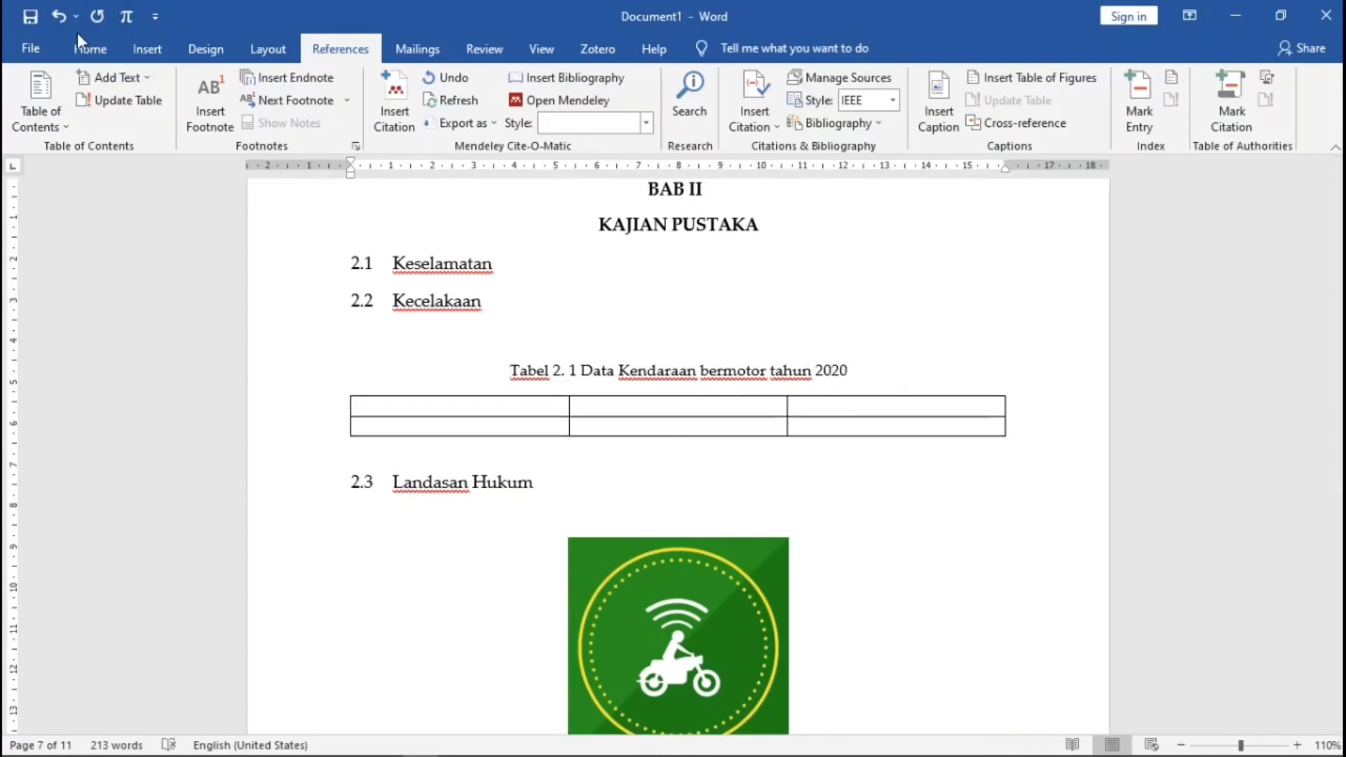
- Left-align the new line and type 'Kecelakaan merupakan kejadian yang tidak disengaja'
click(89, 48)
click(473, 118)
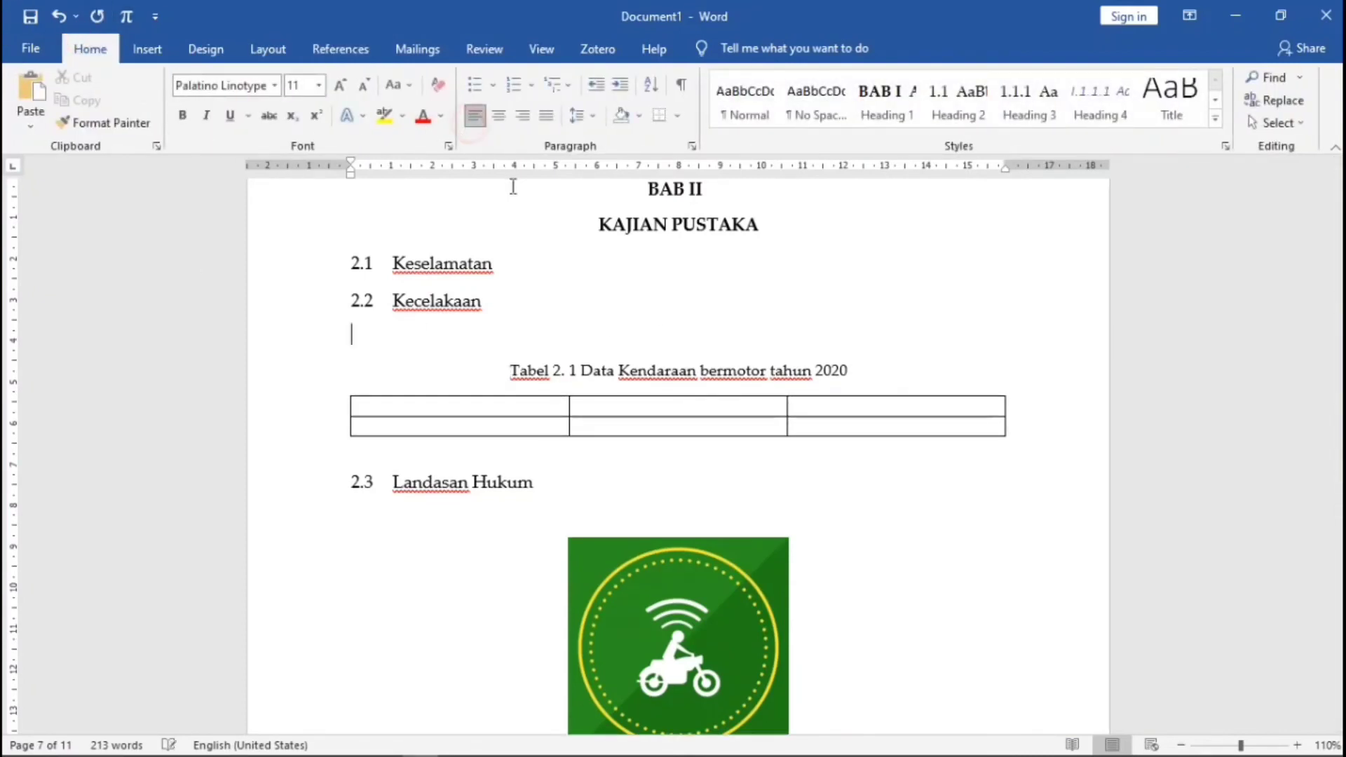
text(Kecelaka)
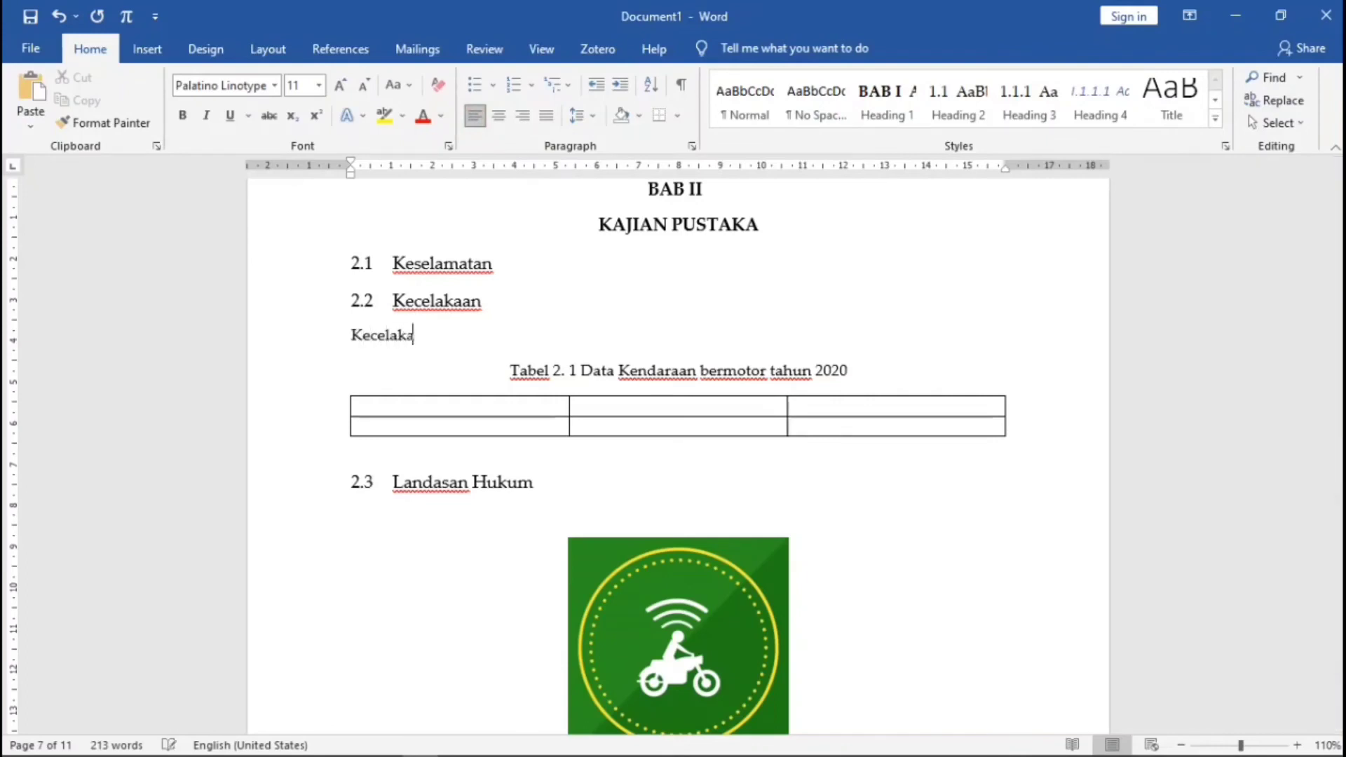
text(an merupakan)
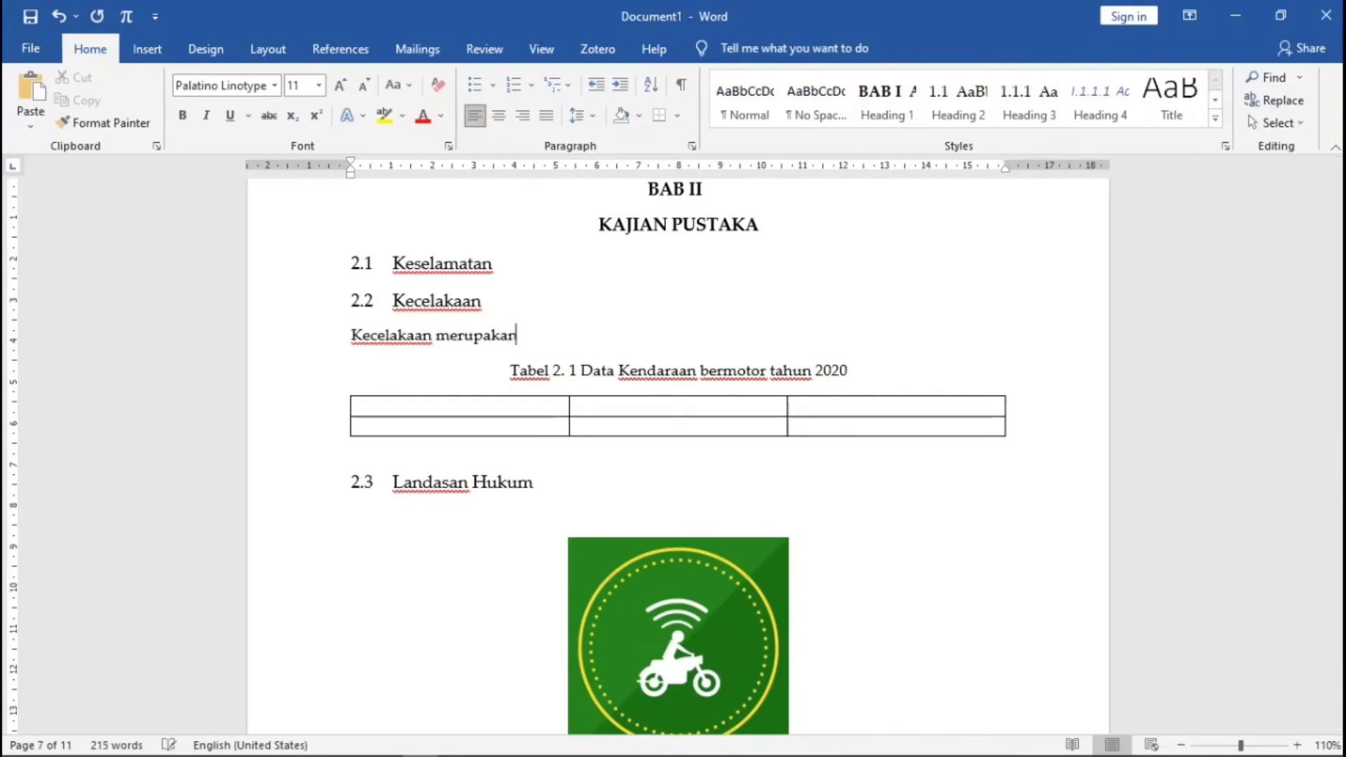
text( kejad)
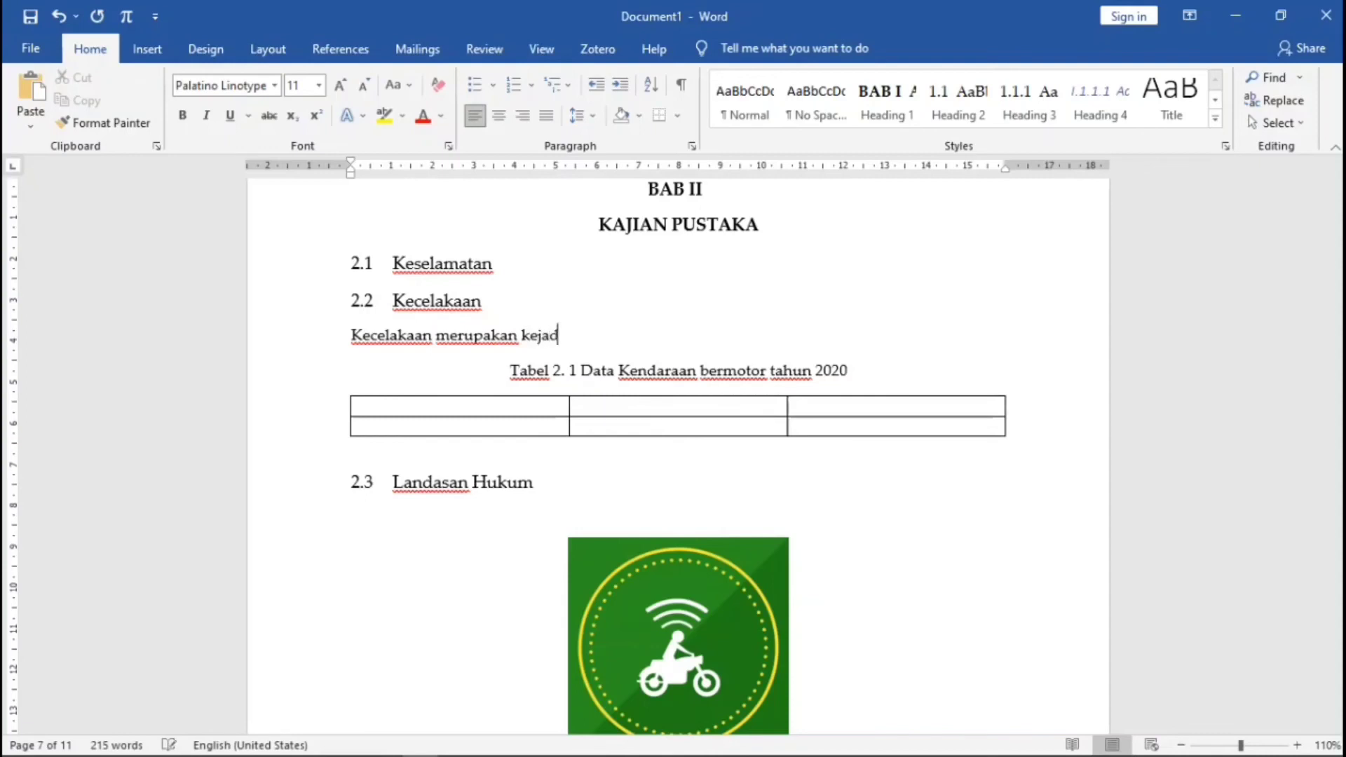
text(ian yang )
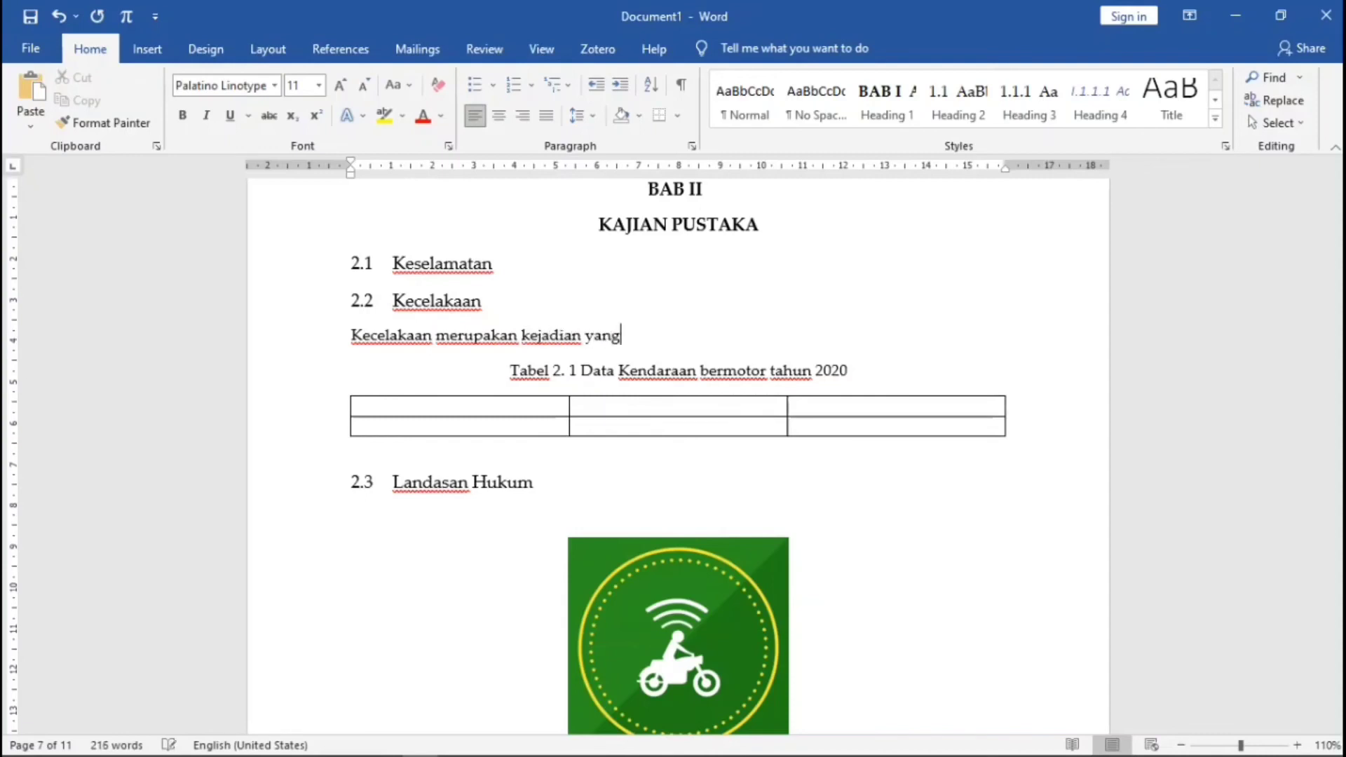
text(tidak dise)
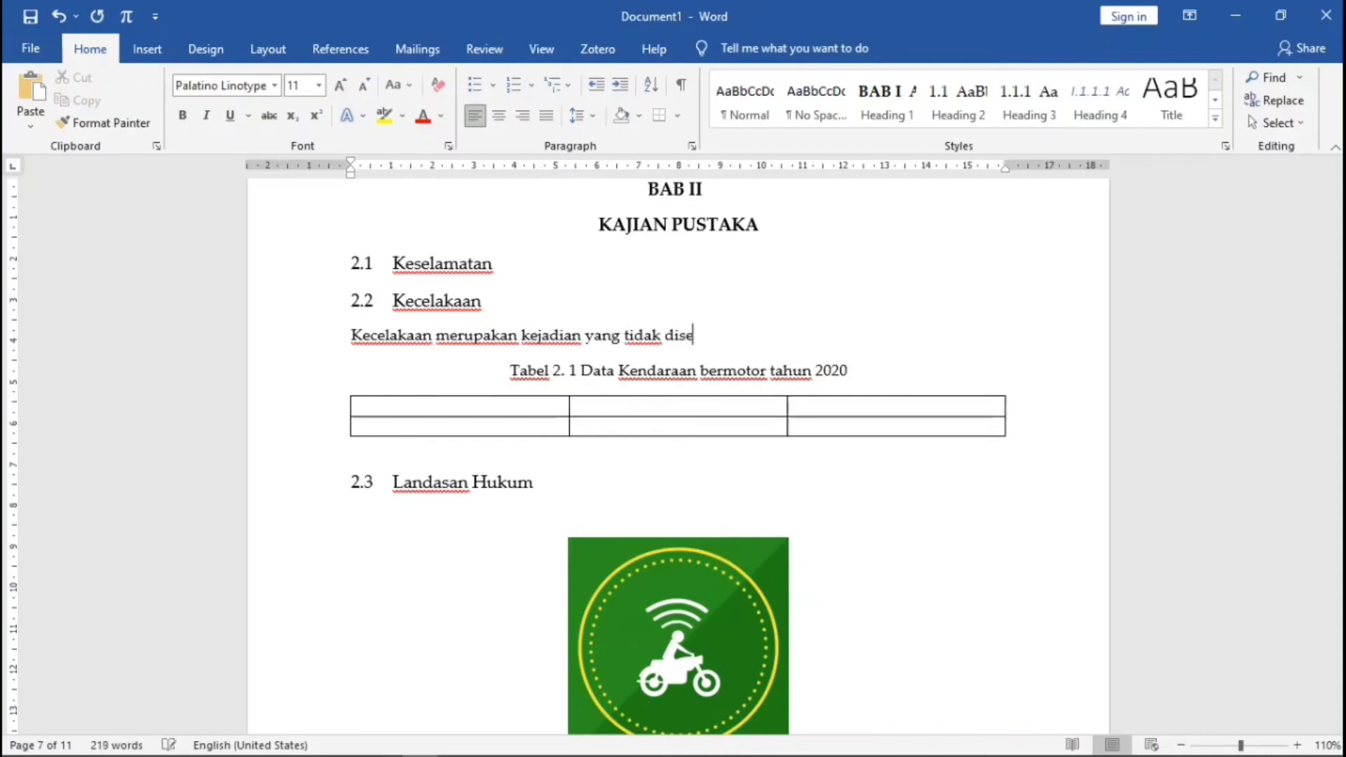
text(ngaja)
click(348, 55)
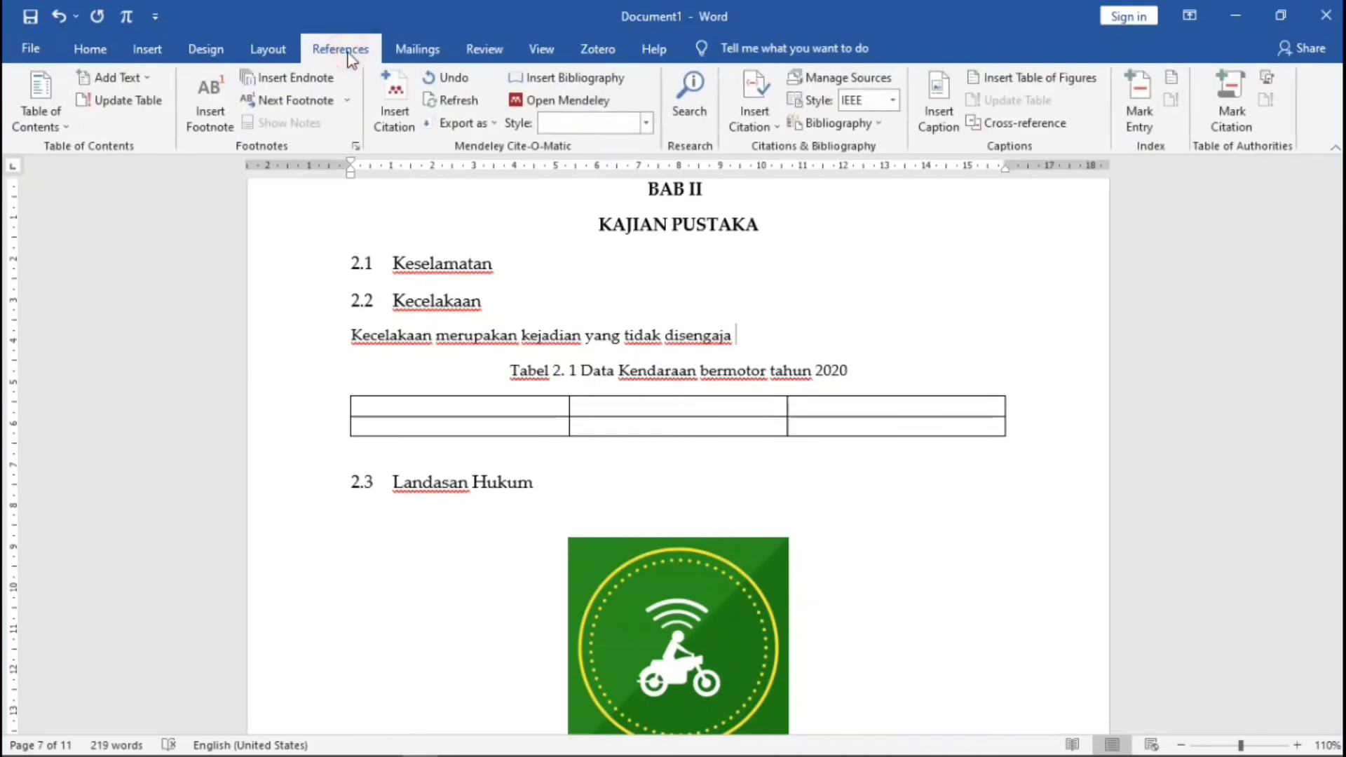
- Insert a citation via Go To Mendeley, choosing the Teluk Lamong article in Skripsiku, and view citation styles
click(395, 106)
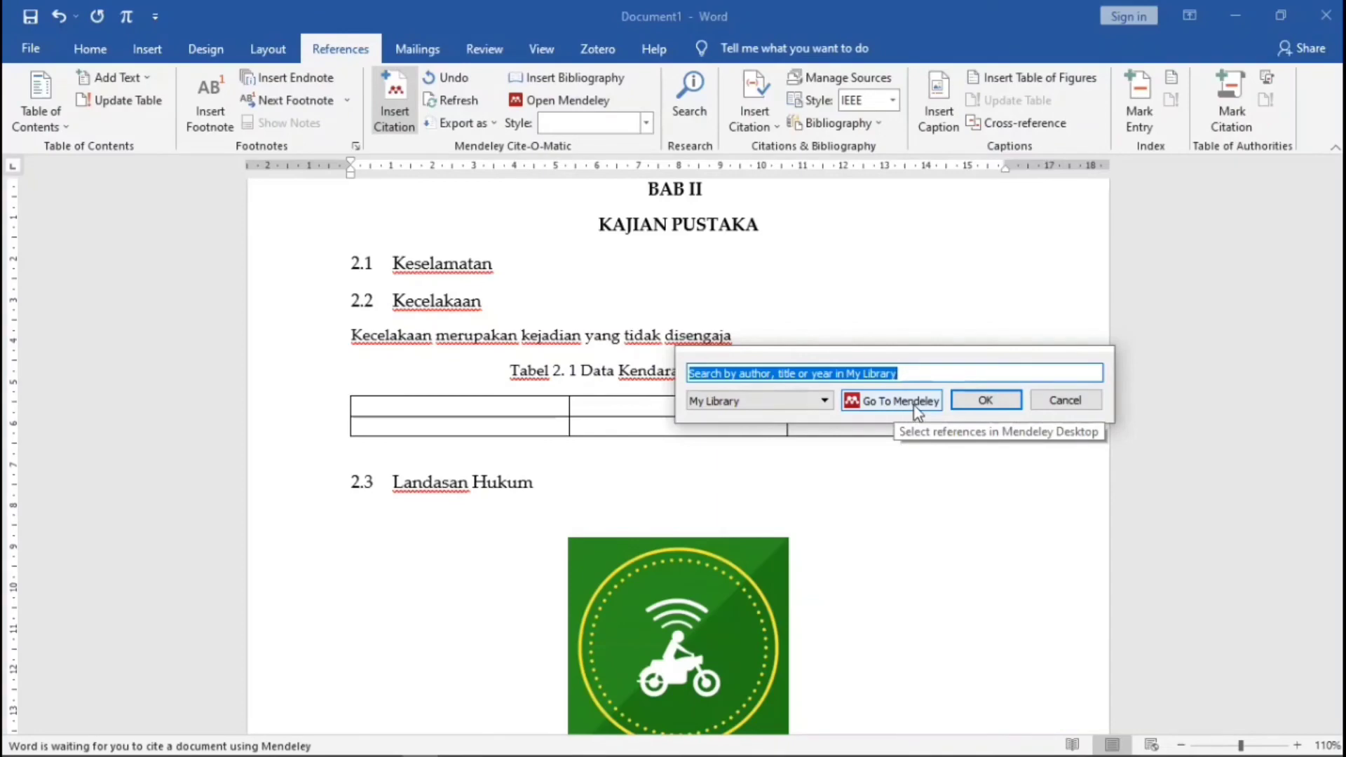
click(914, 406)
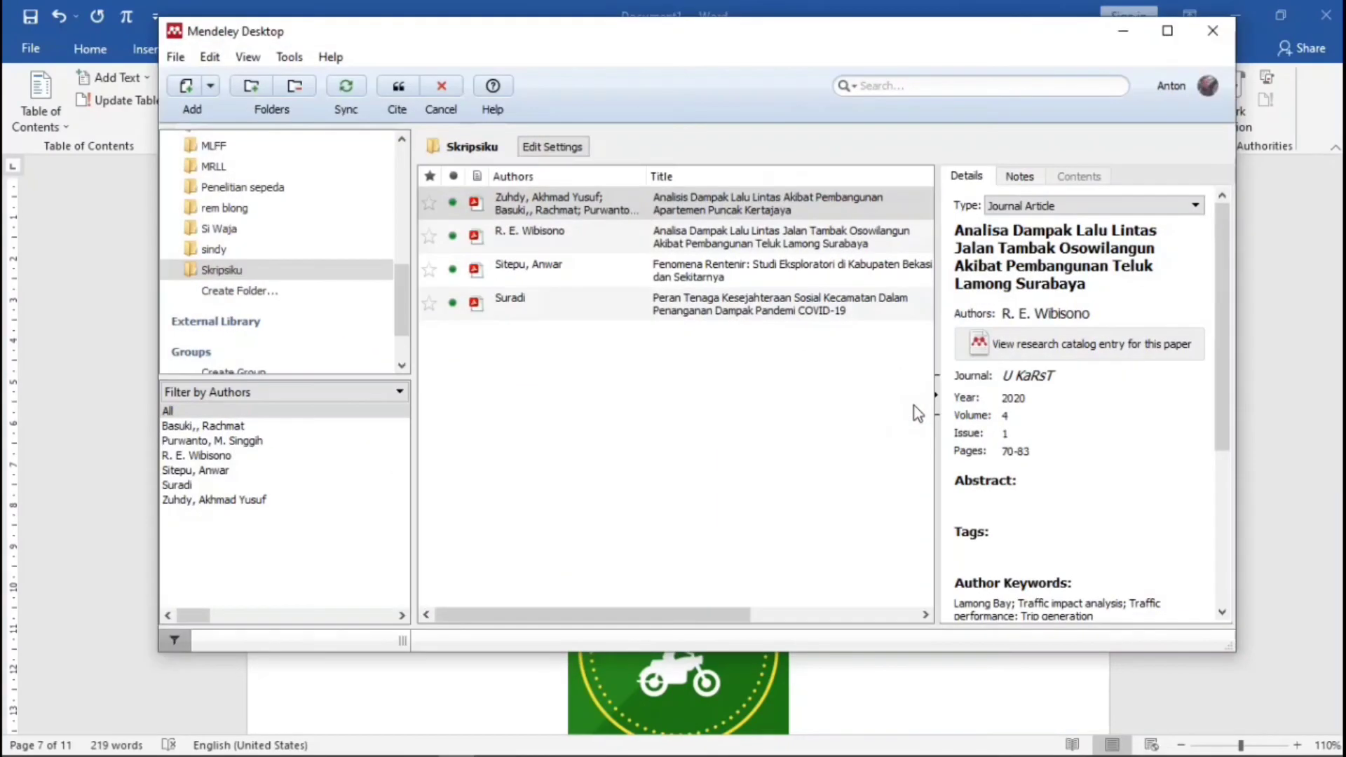
click(223, 273)
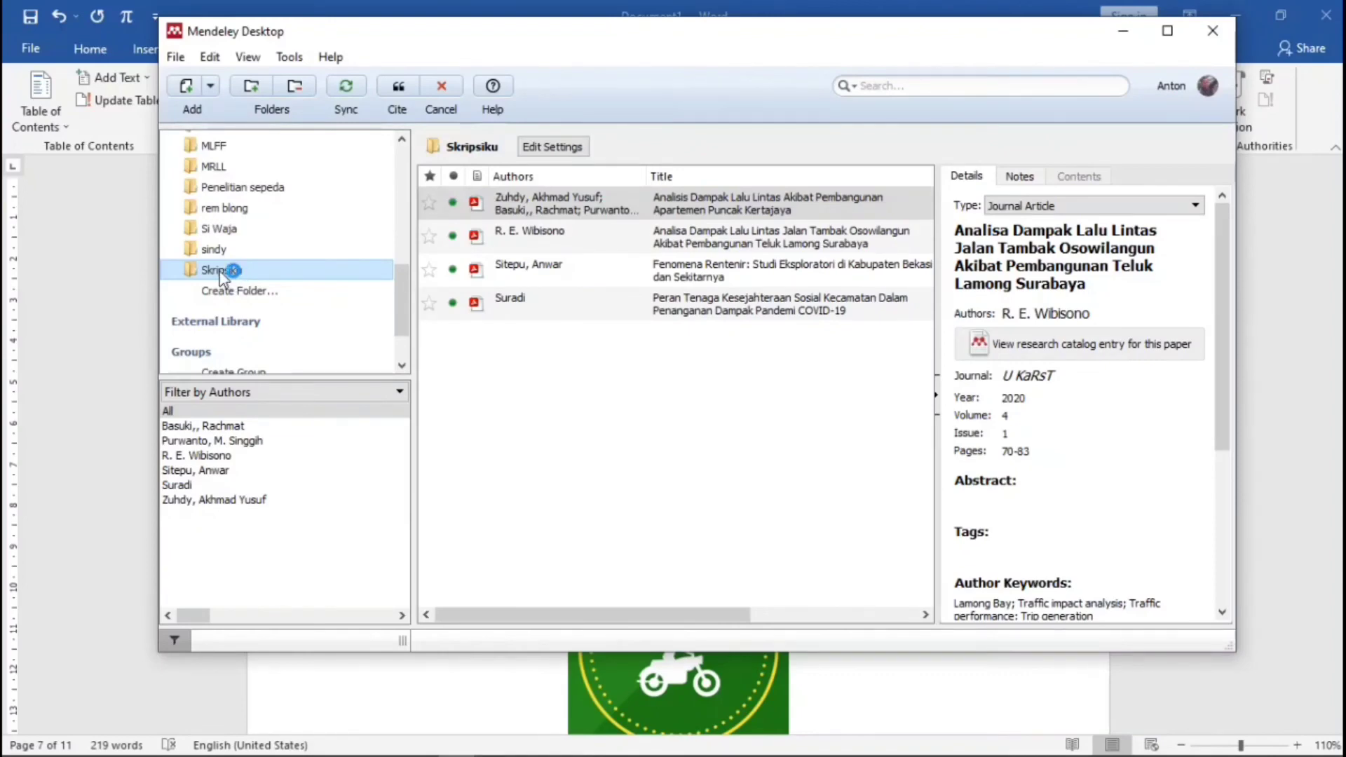
click(607, 51)
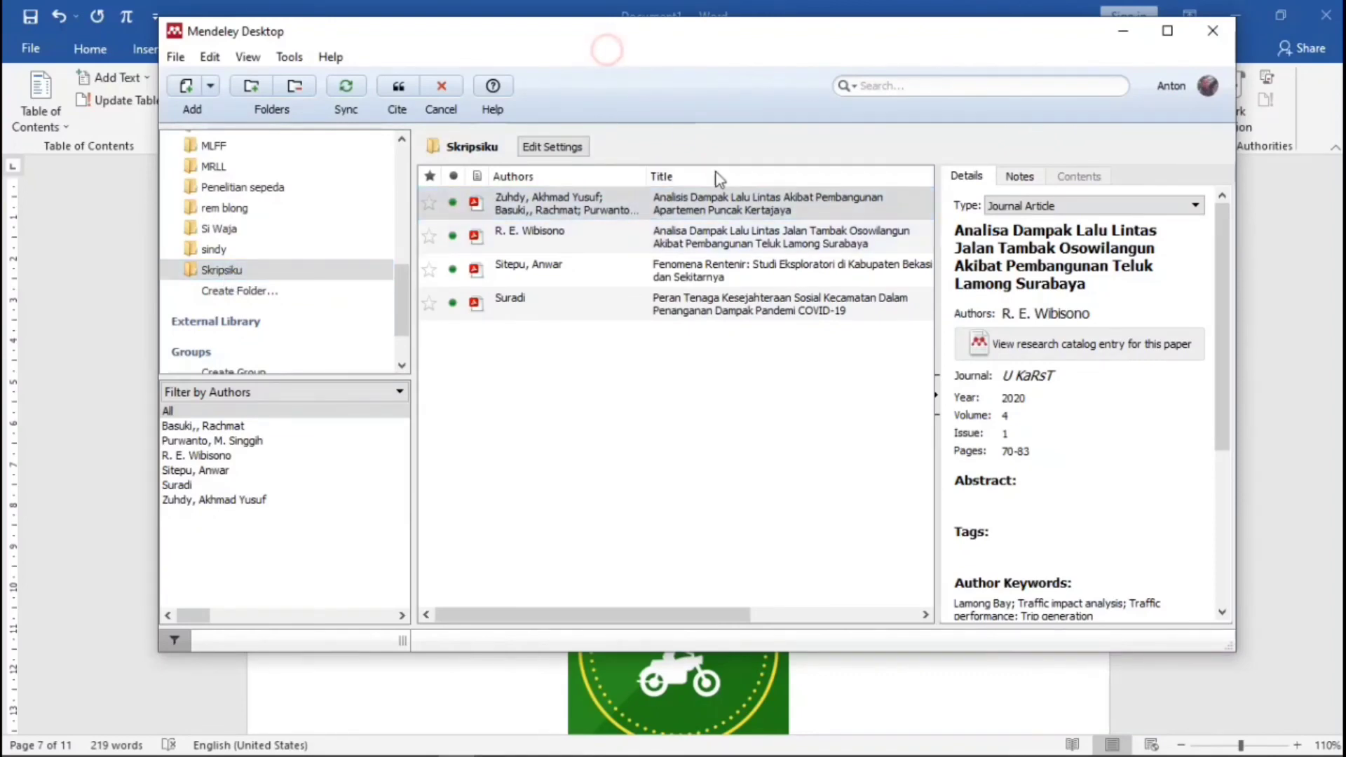
click(527, 242)
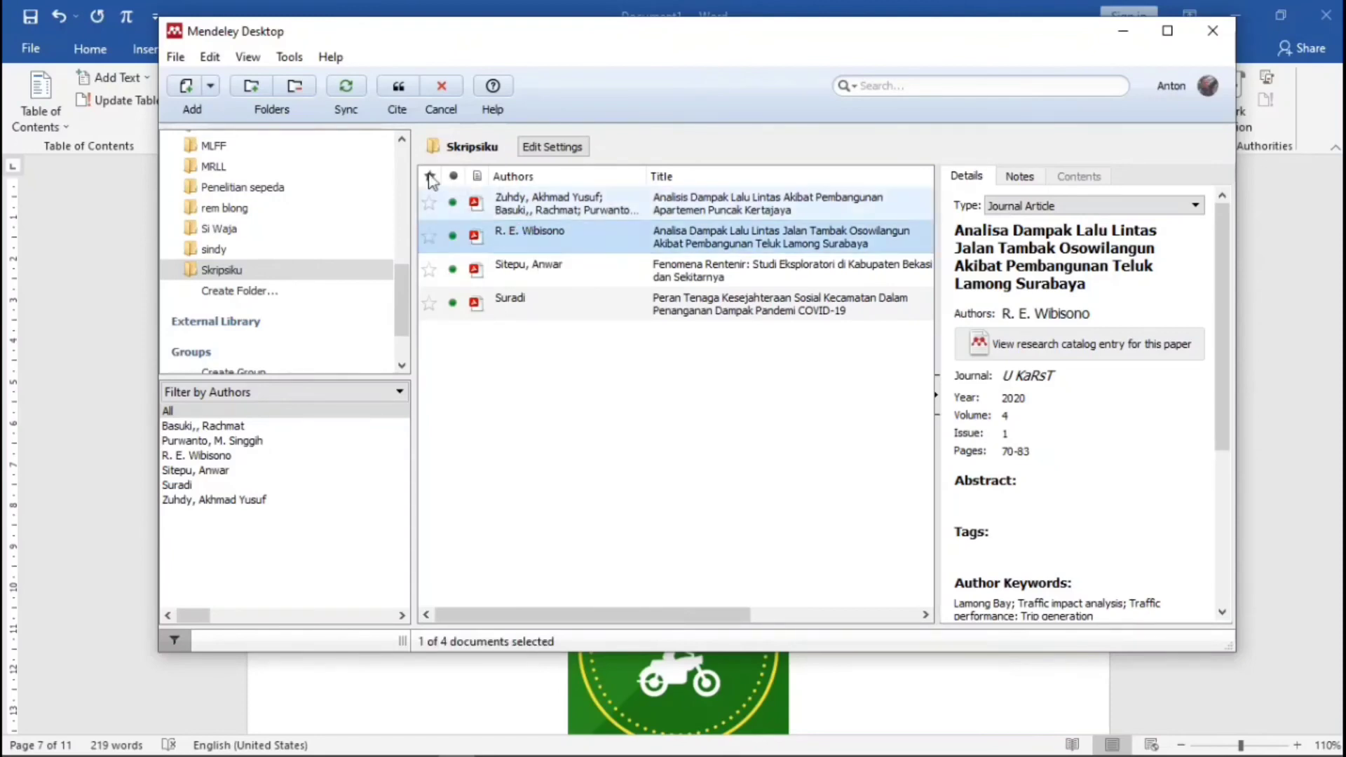
click(249, 57)
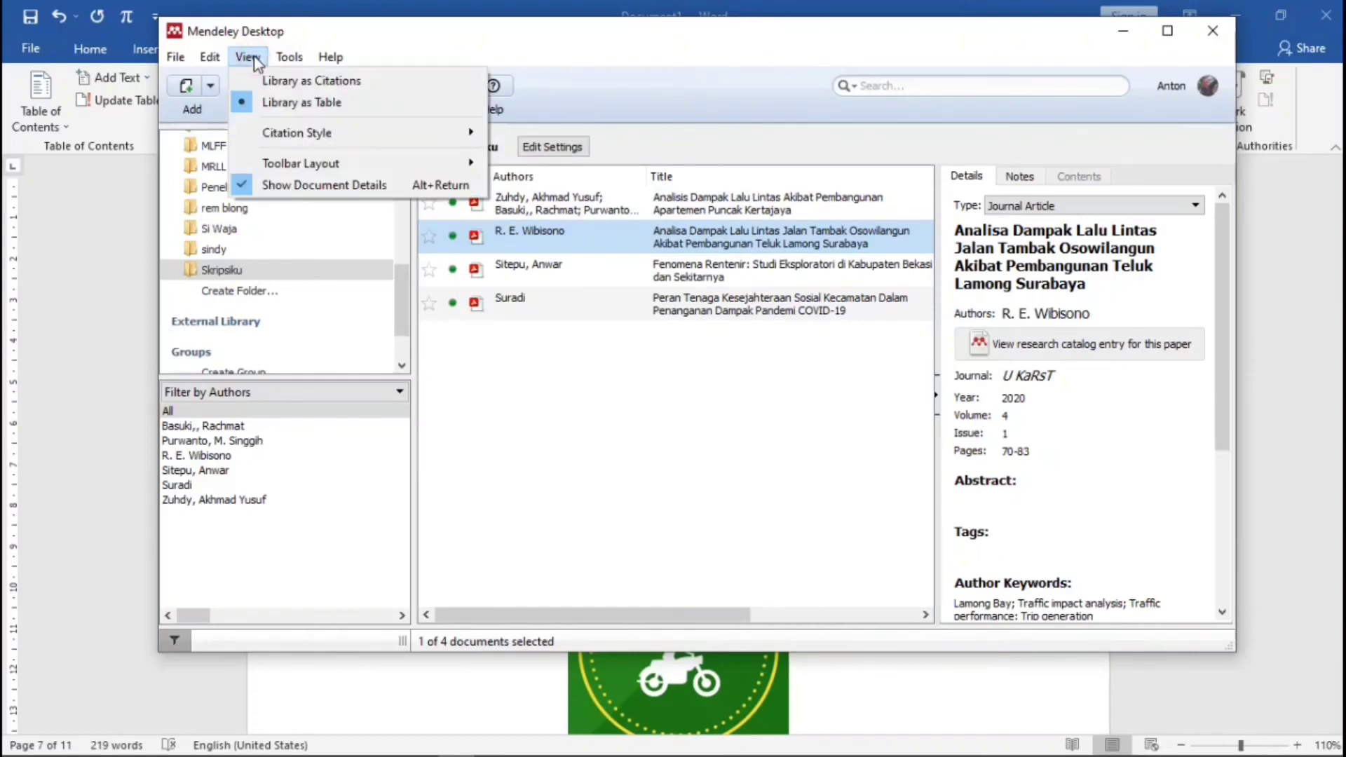
mouse_move(345, 132)
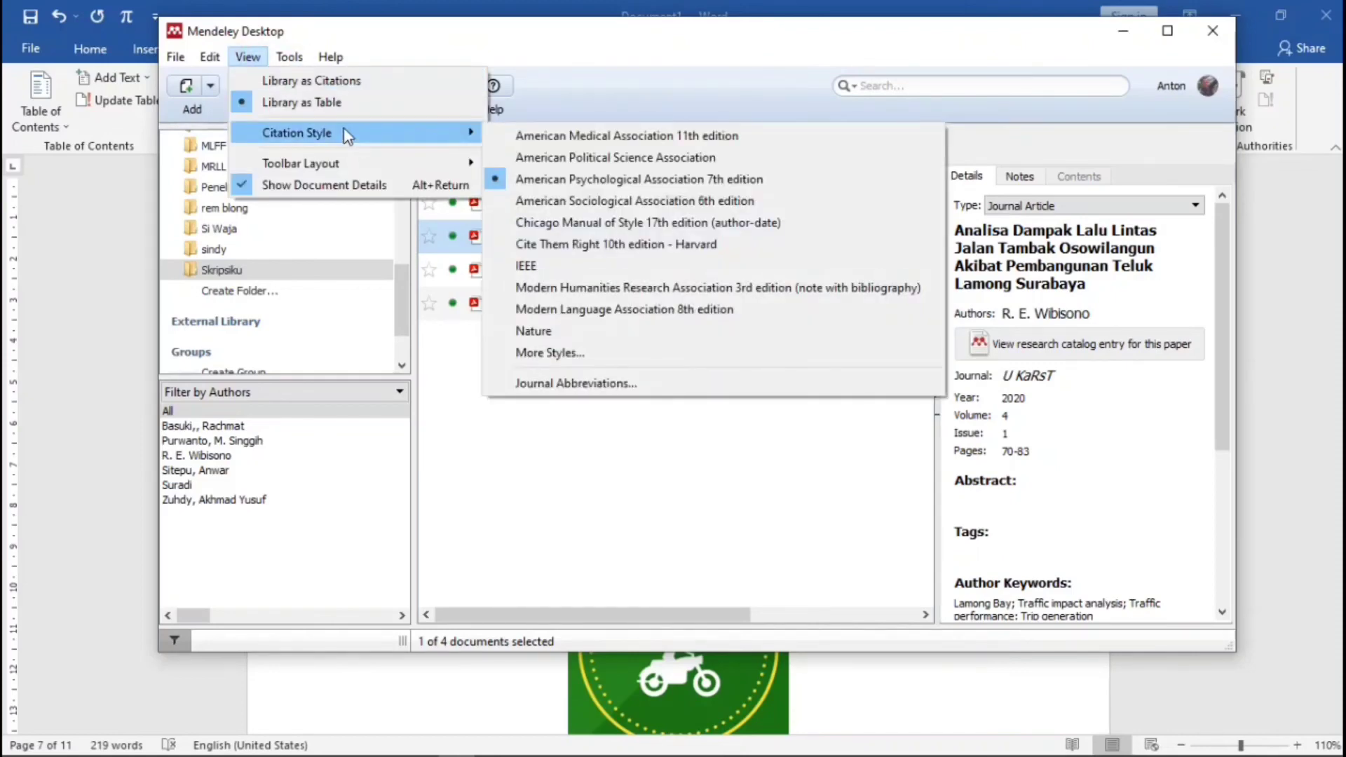
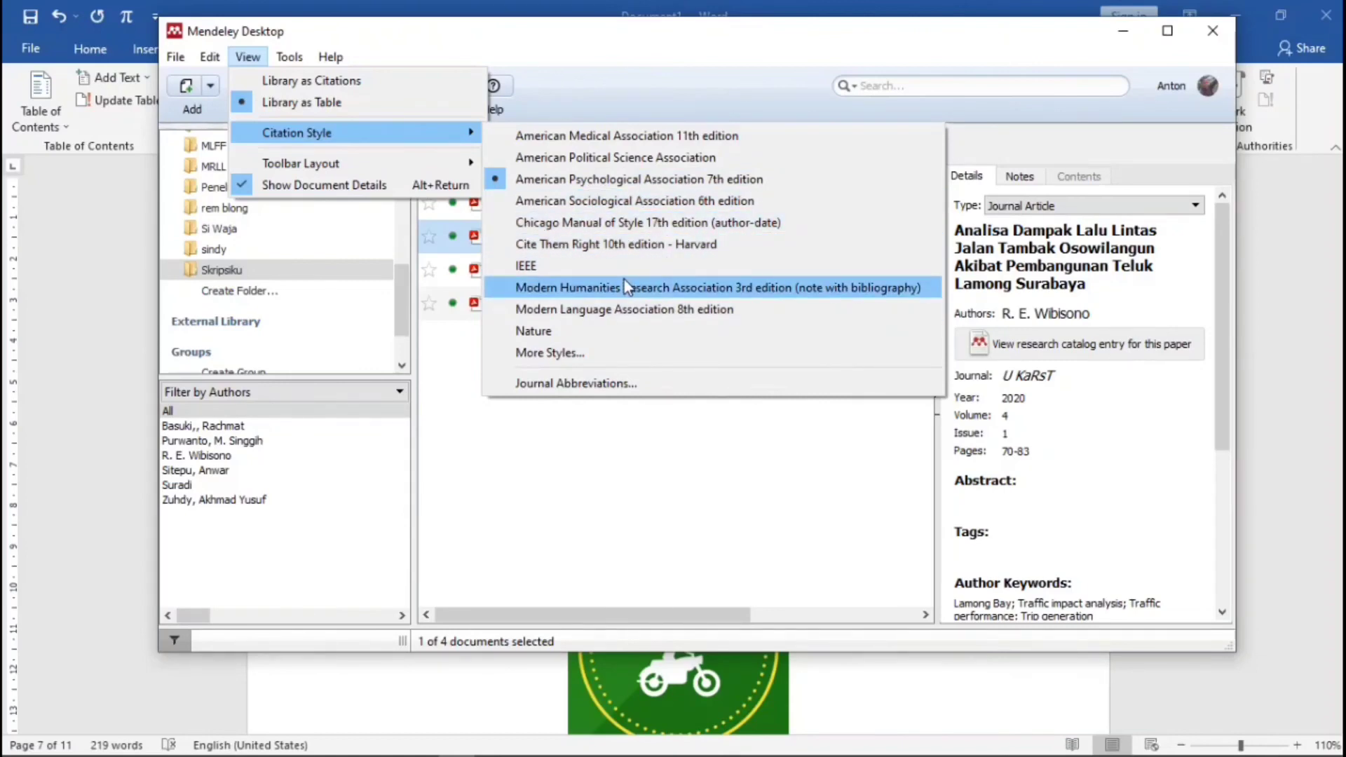
- Use the APA 7th edition citation style and insert the citation into Word
click(621, 181)
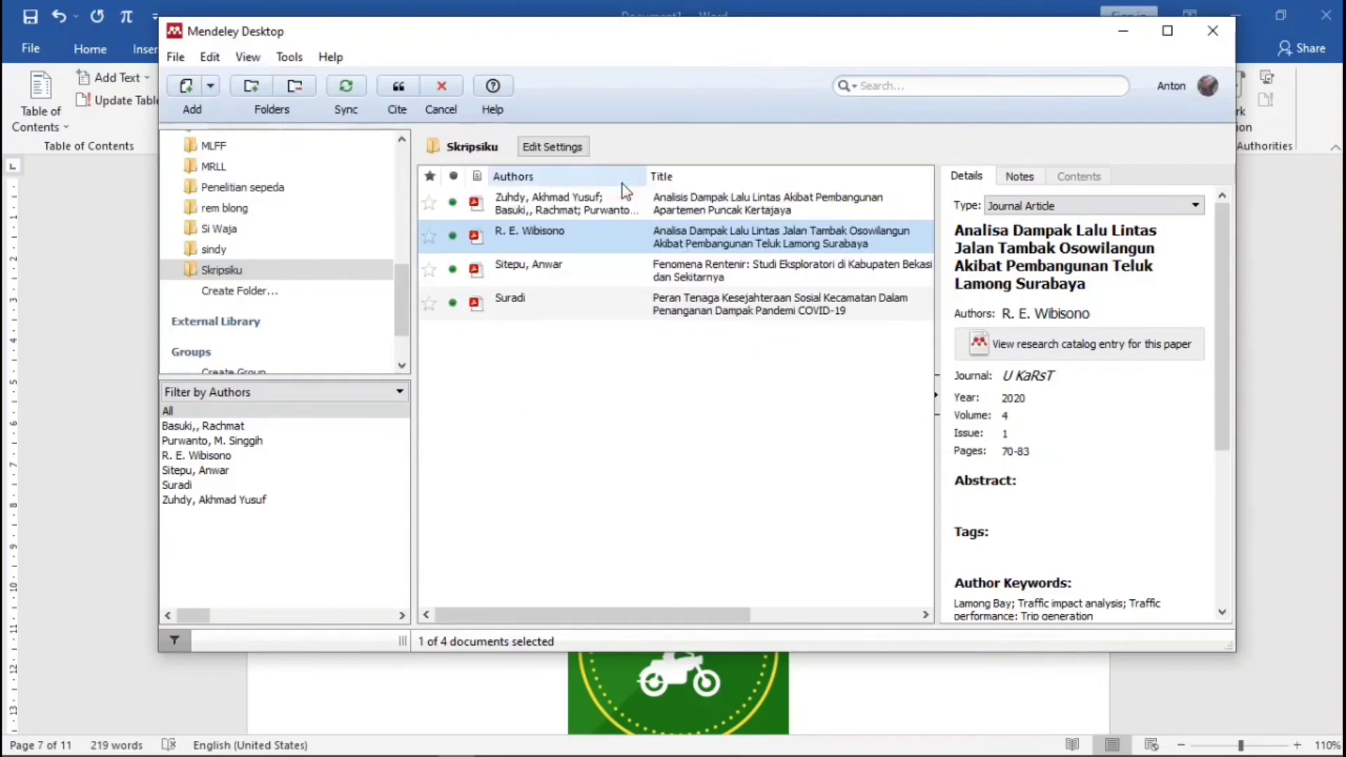
click(402, 86)
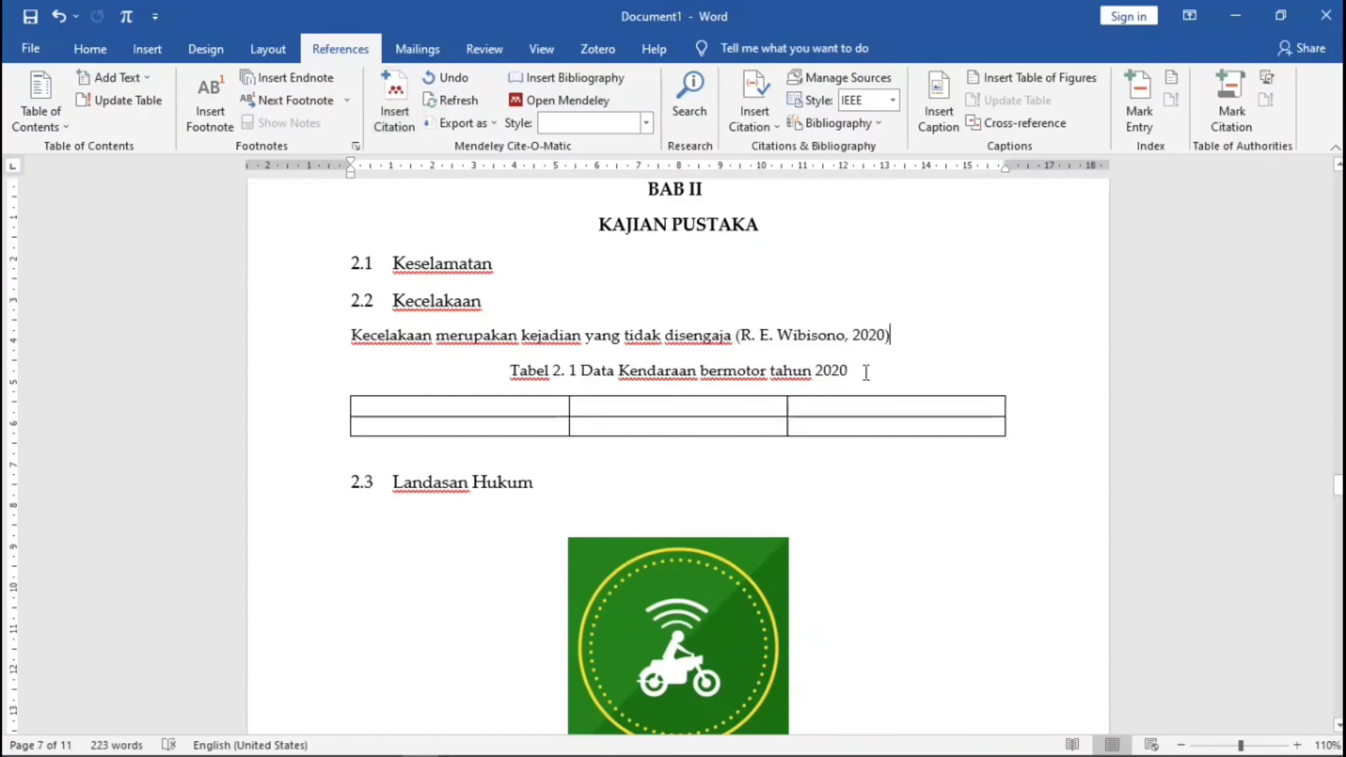
- Under heading 3.2, type 'Pengambilan sampel menggunakan data primer sesuai dengan penelitian'
scroll(532, 421, down, 7)
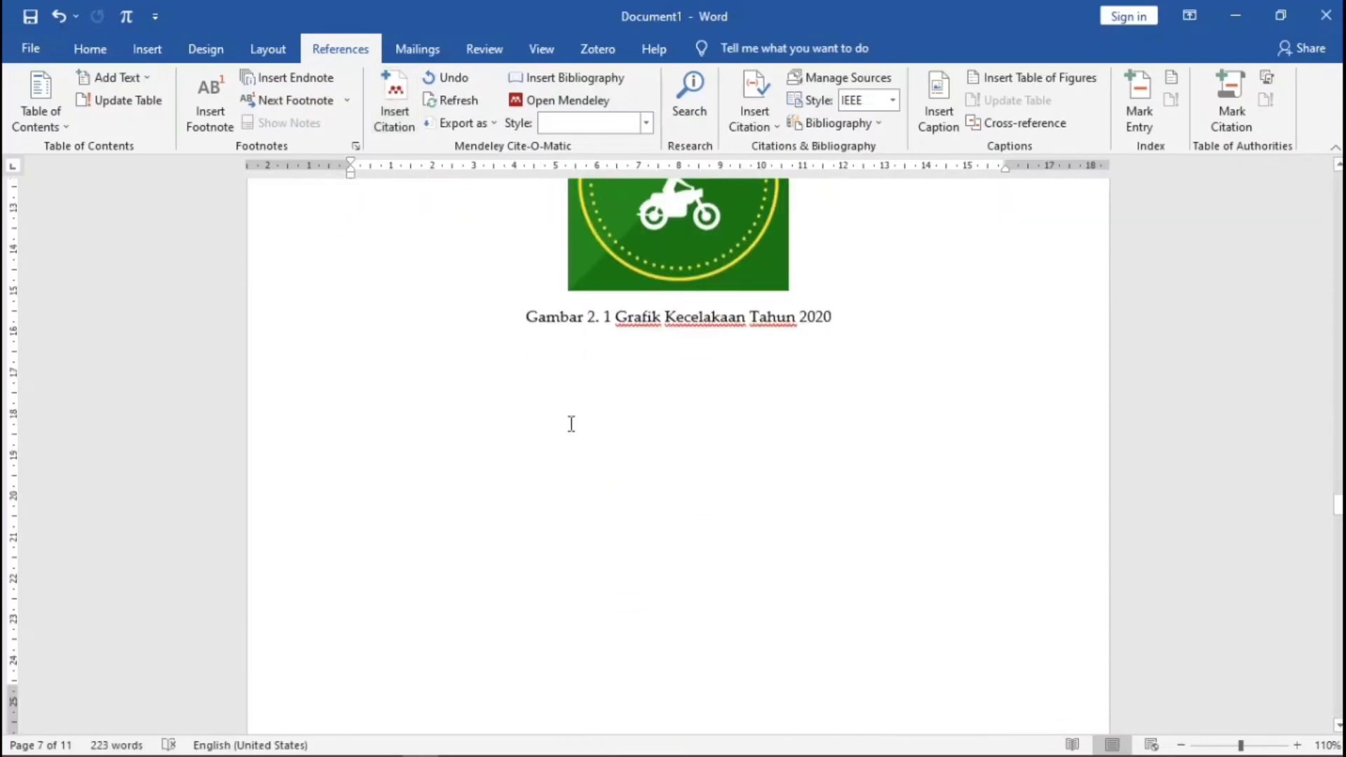
scroll(572, 424, down, 8)
click(499, 485)
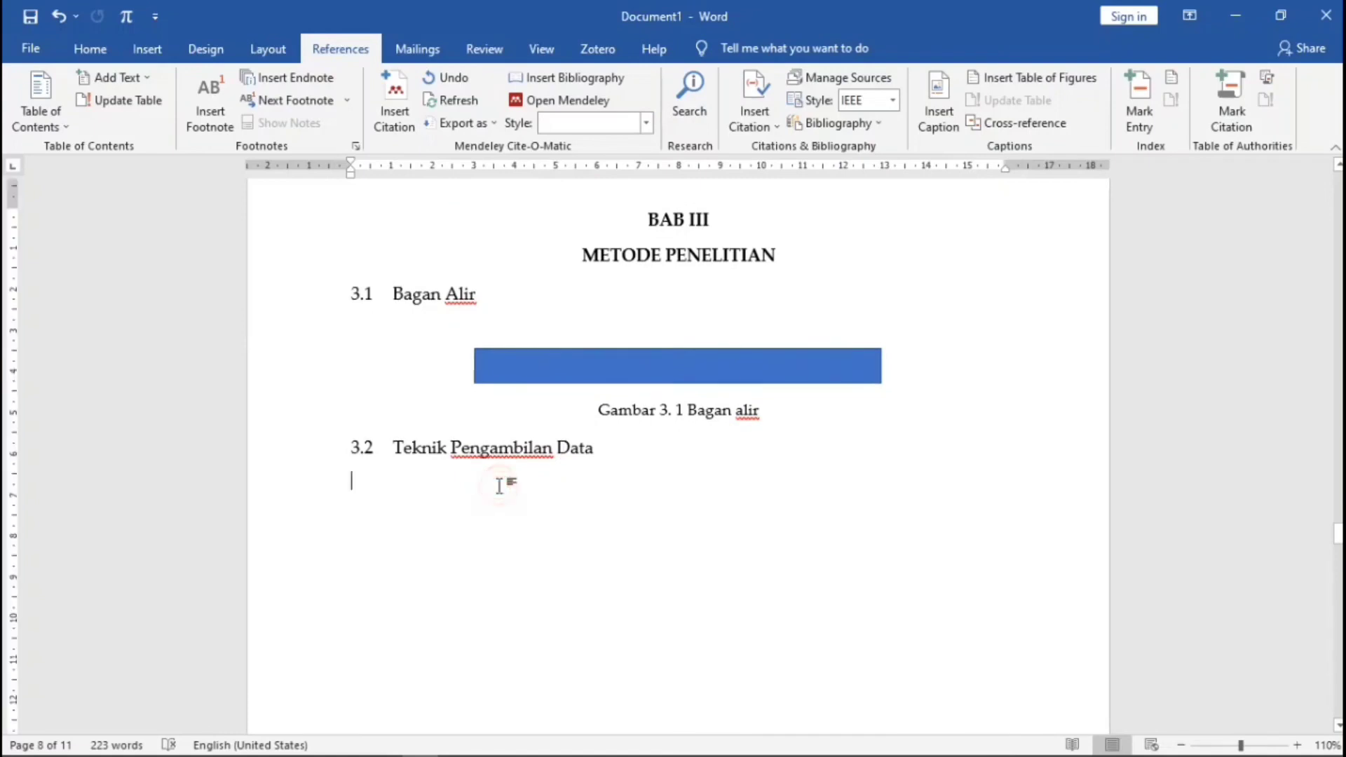
text(P)
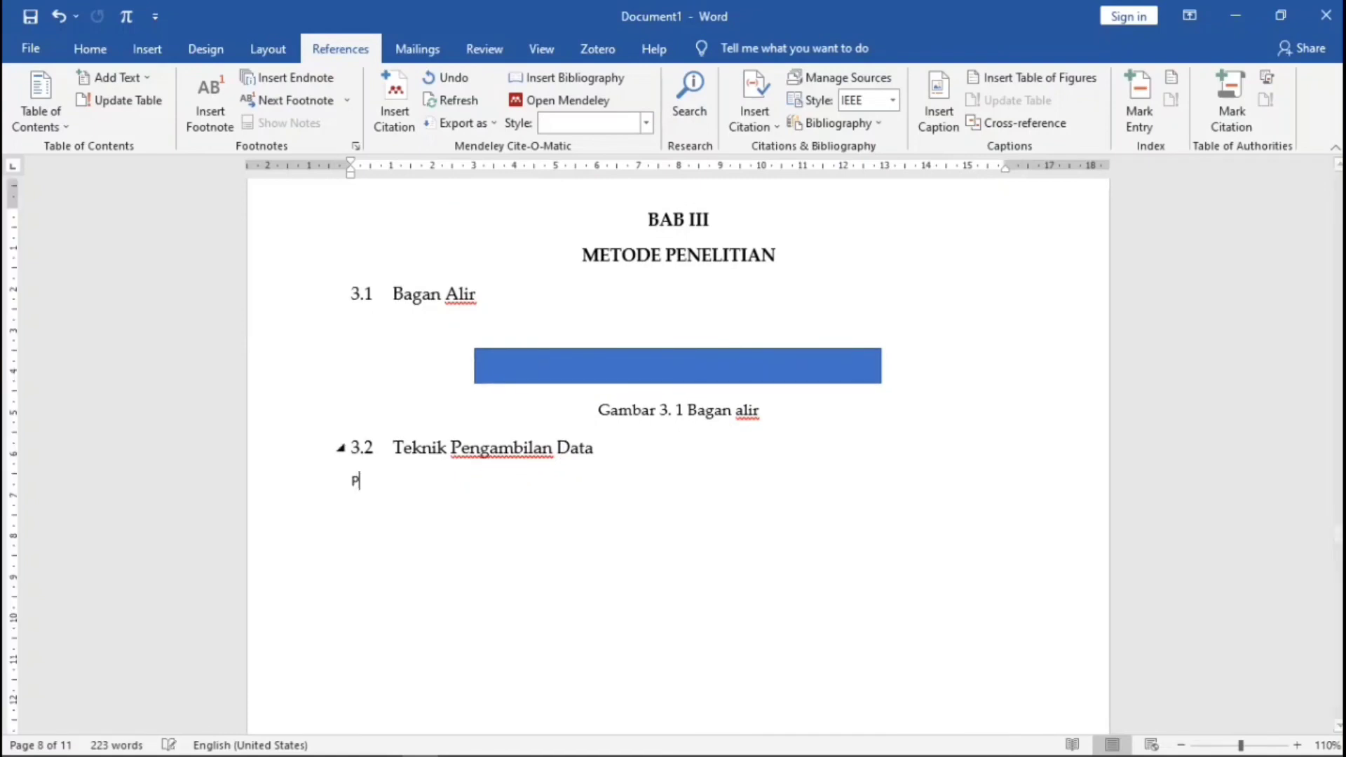
text(engambilan )
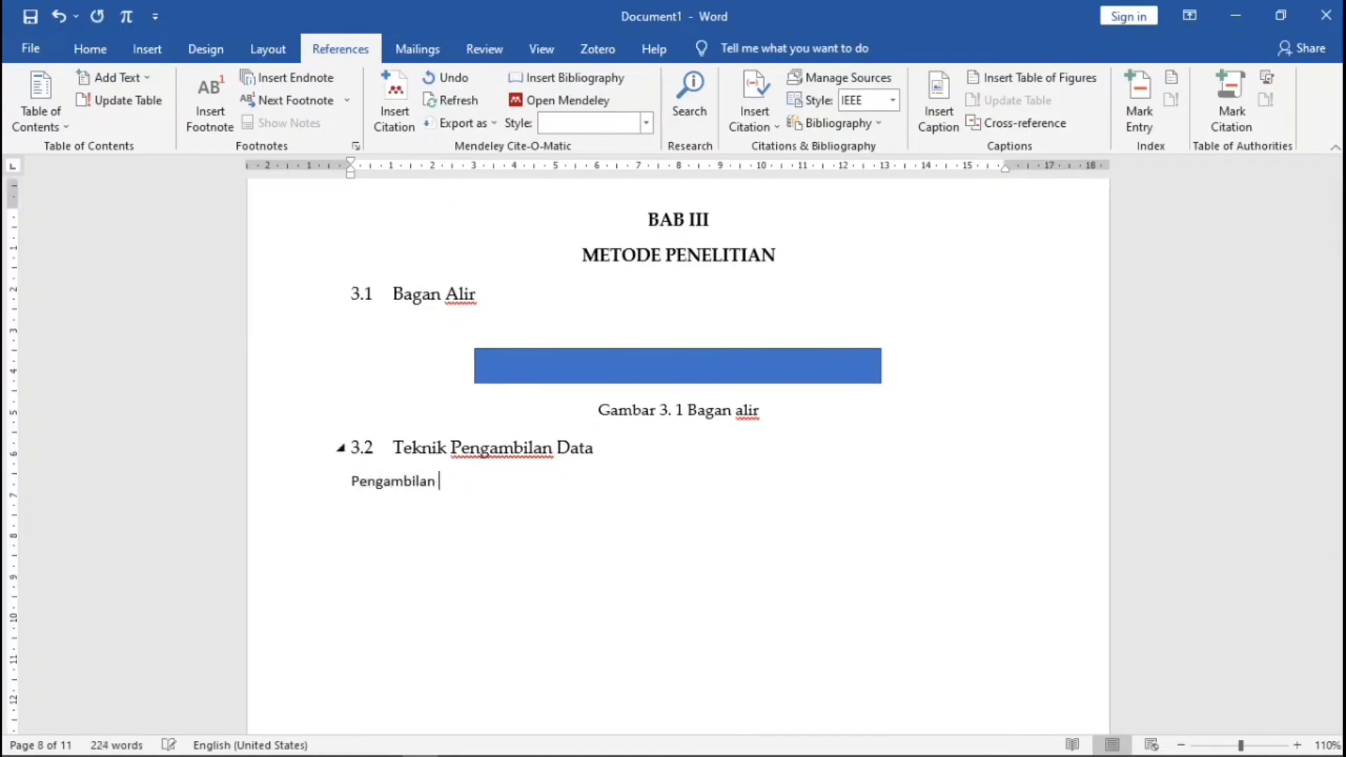
text(sampel meng)
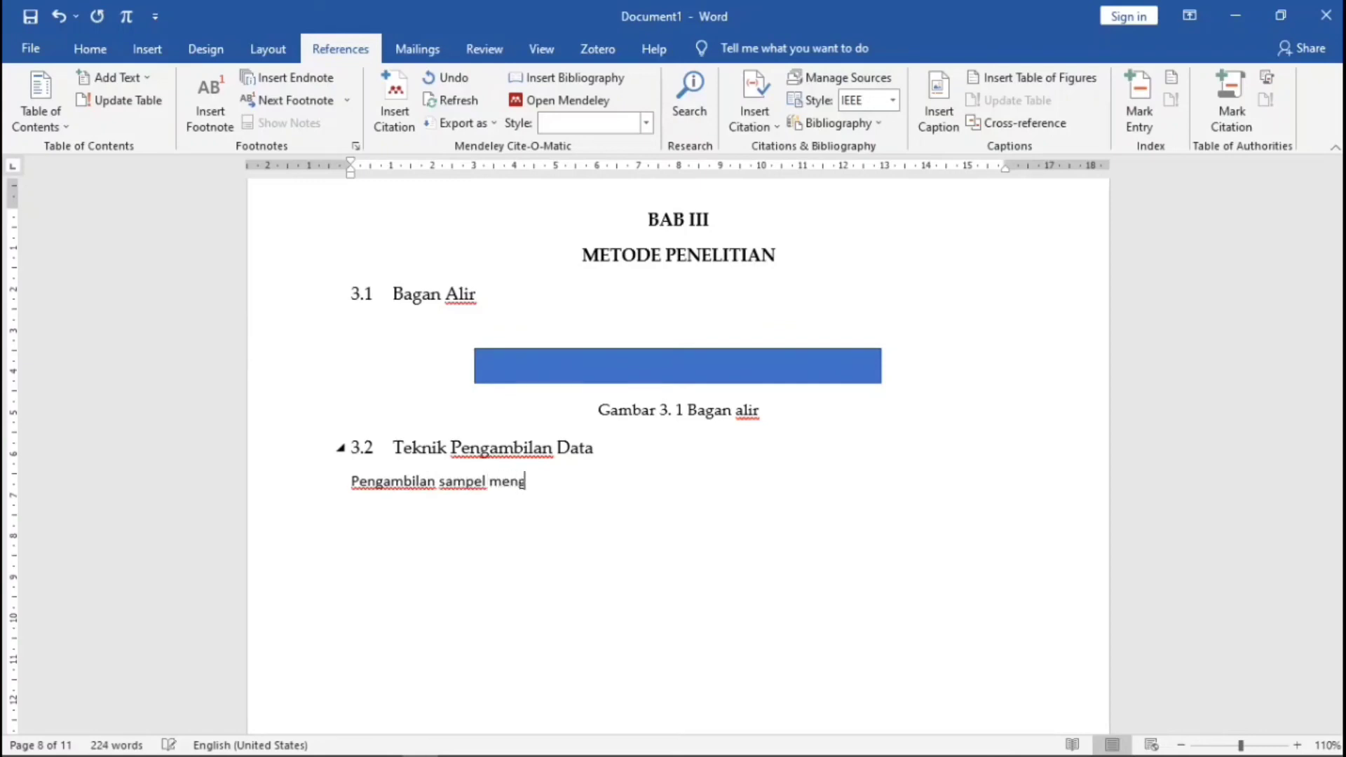
text(gunakan data)
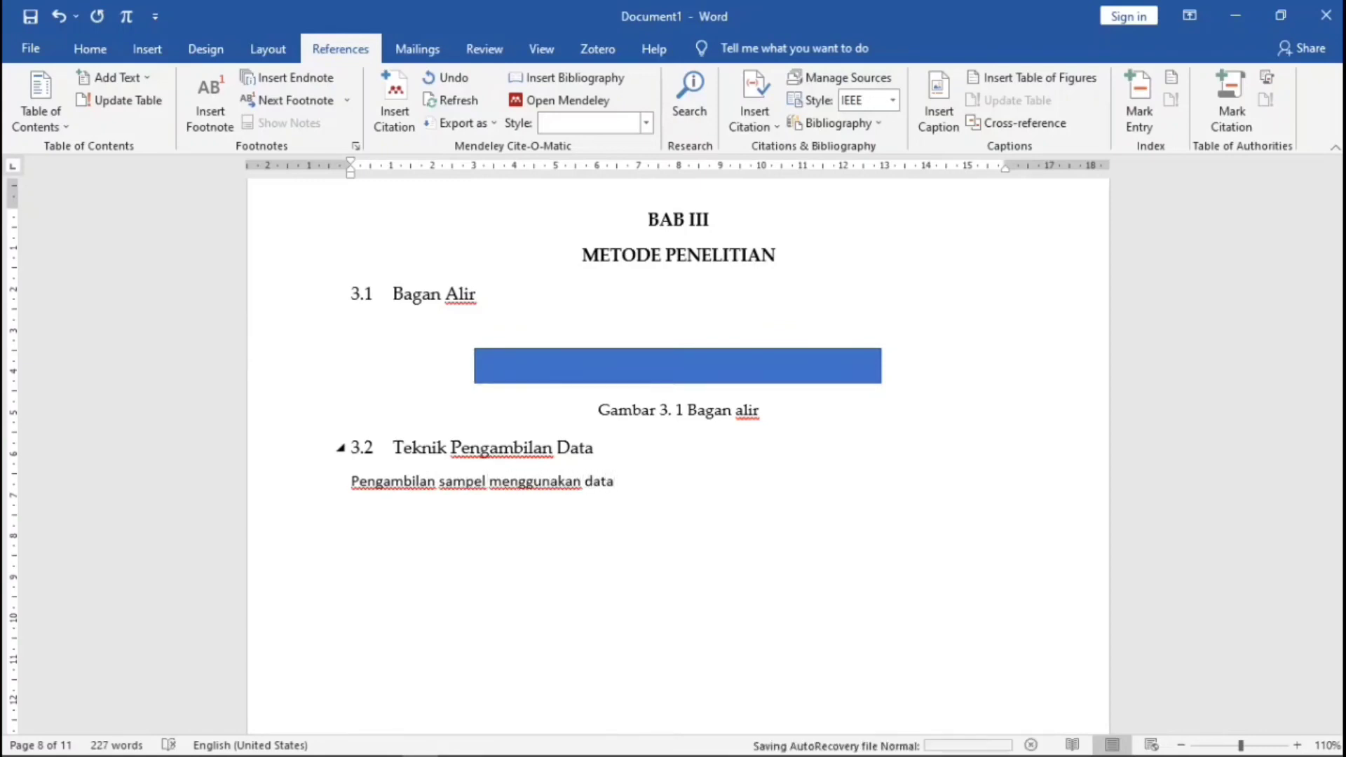
text( primer s)
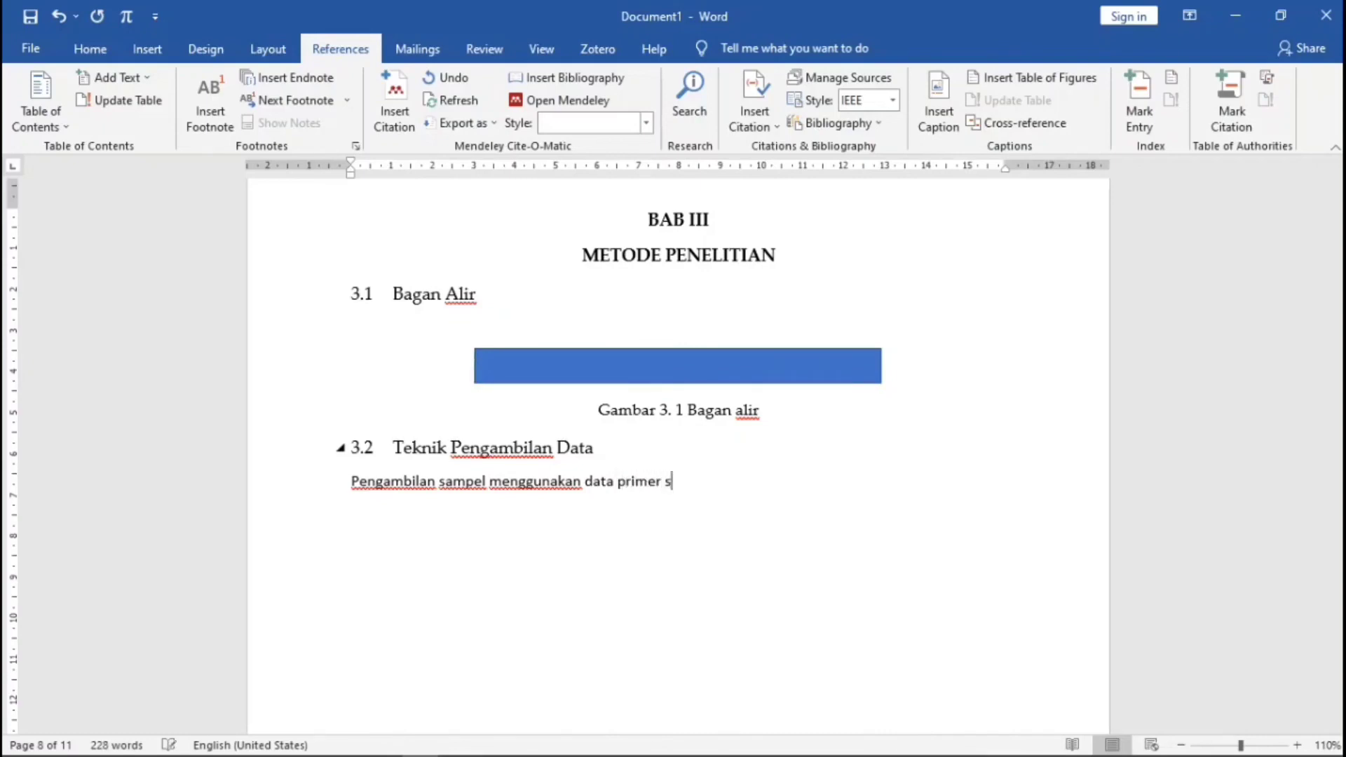
text(esuai dengan)
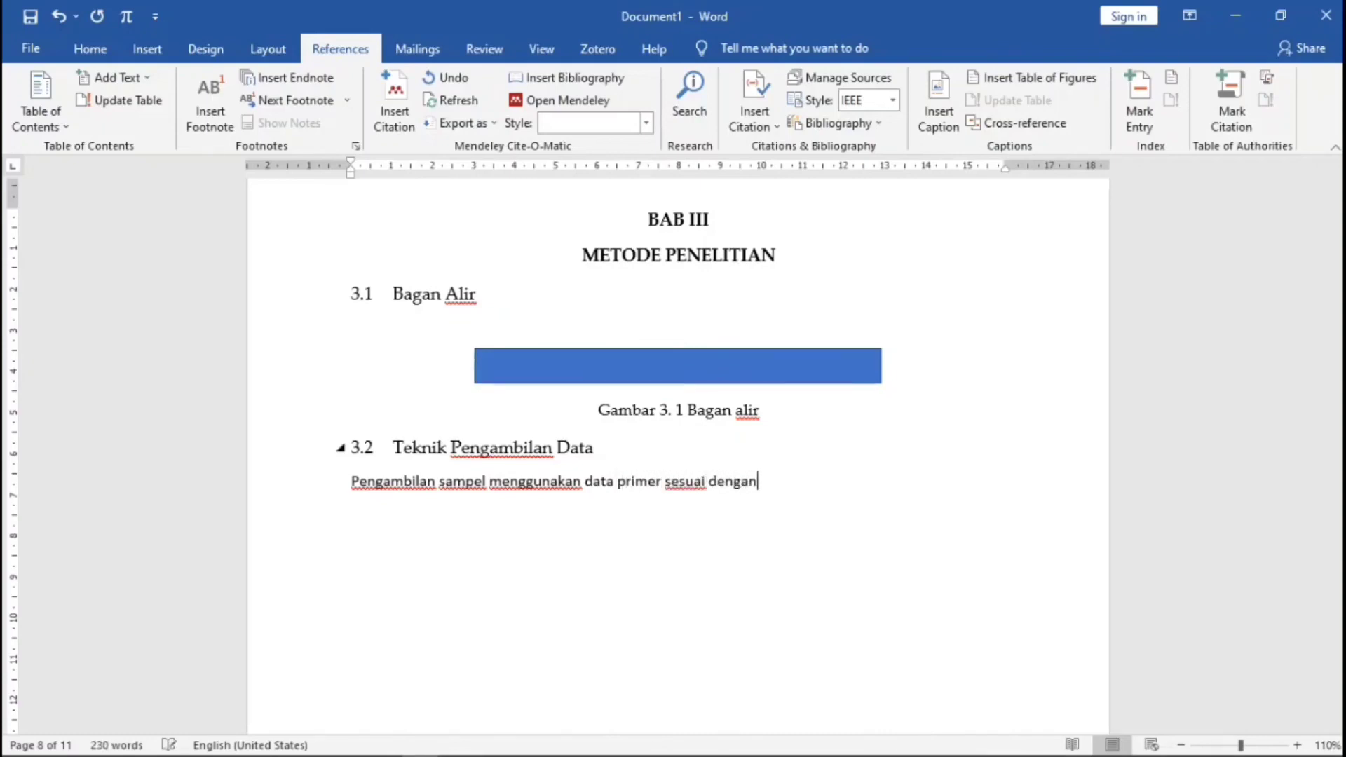
text( penelitian)
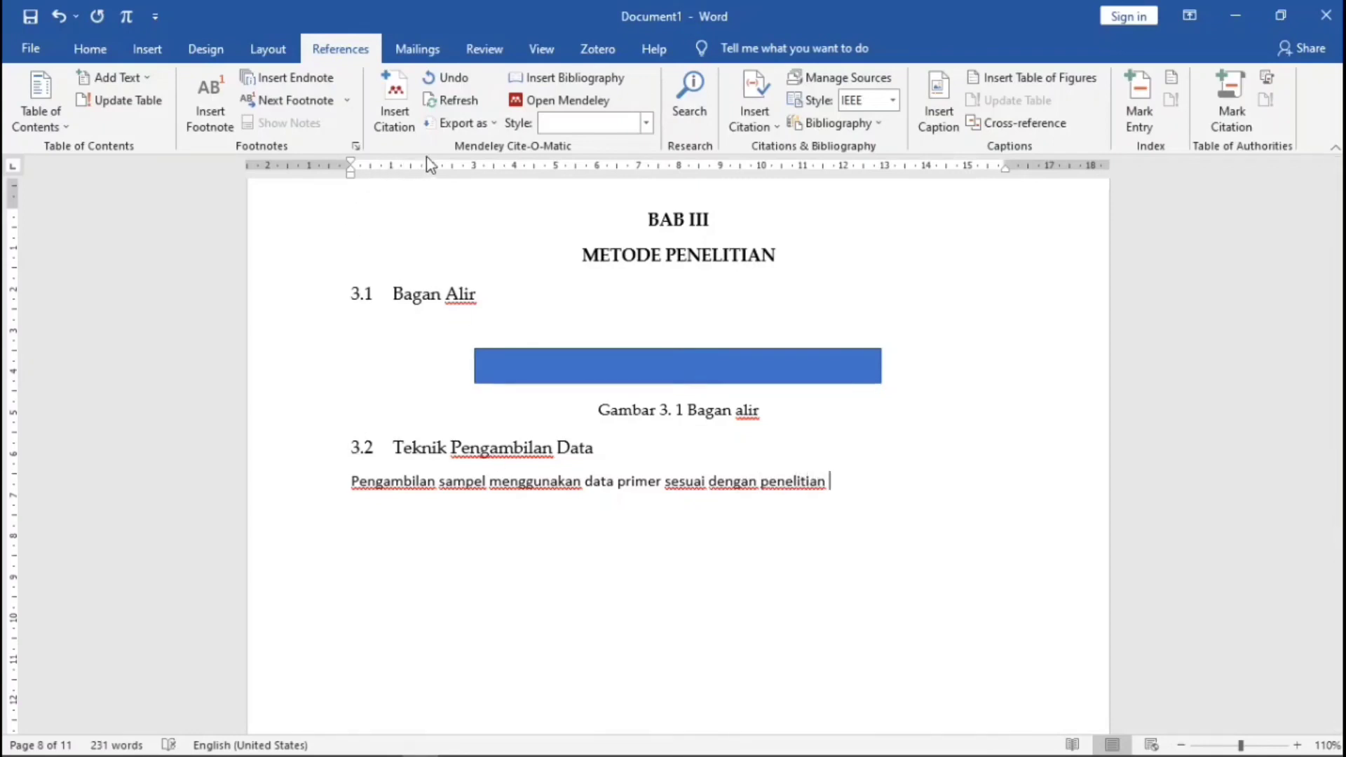
- Cite the 2020 Fenomena Rentenir paper from Mendeley at the end of the sentence
click(394, 105)
click(980, 538)
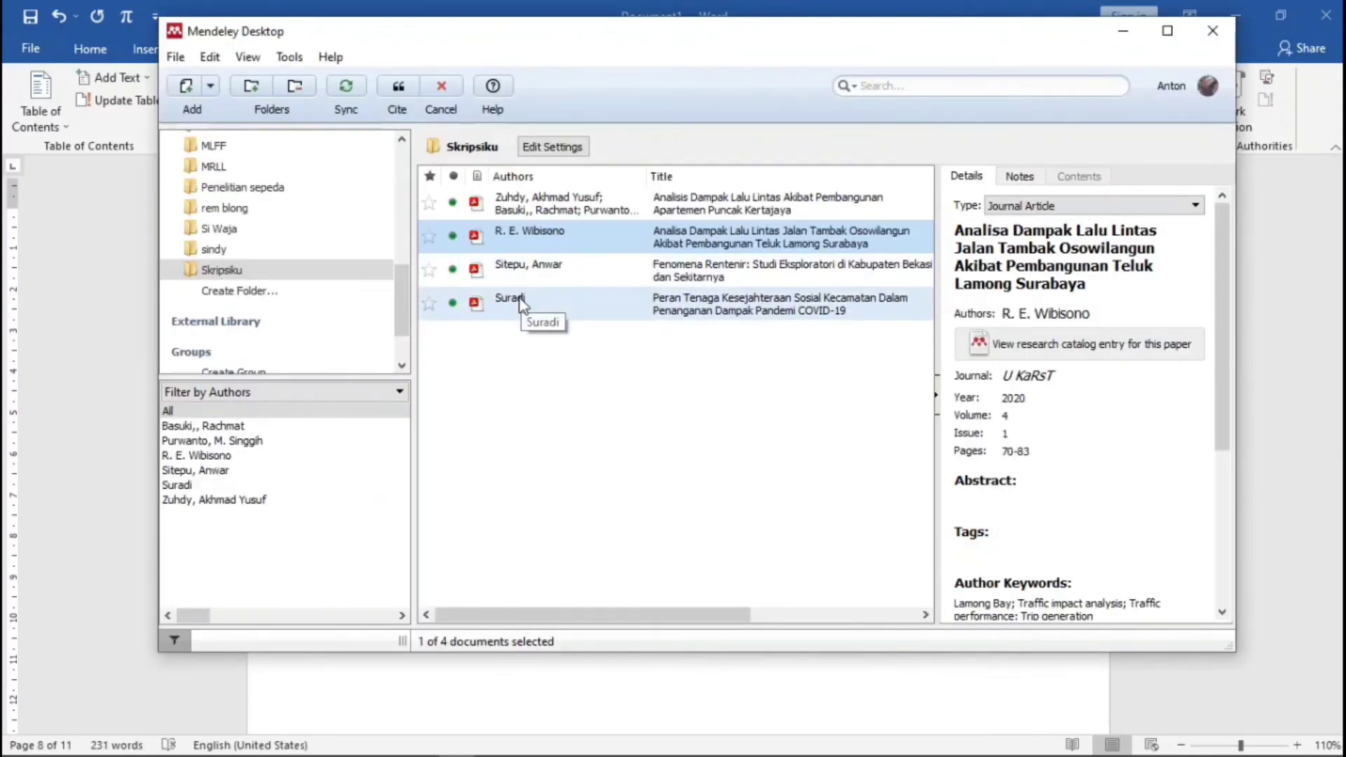
click(520, 302)
click(518, 274)
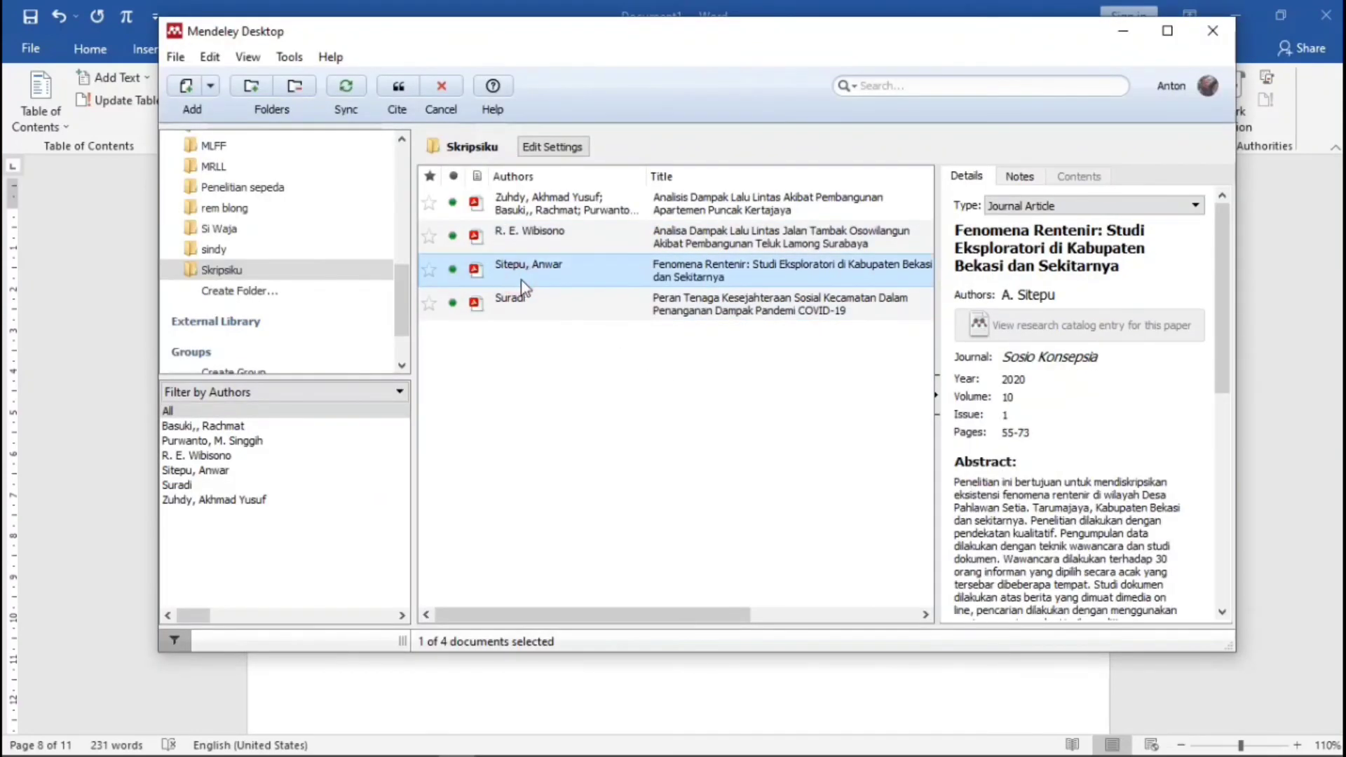
click(398, 90)
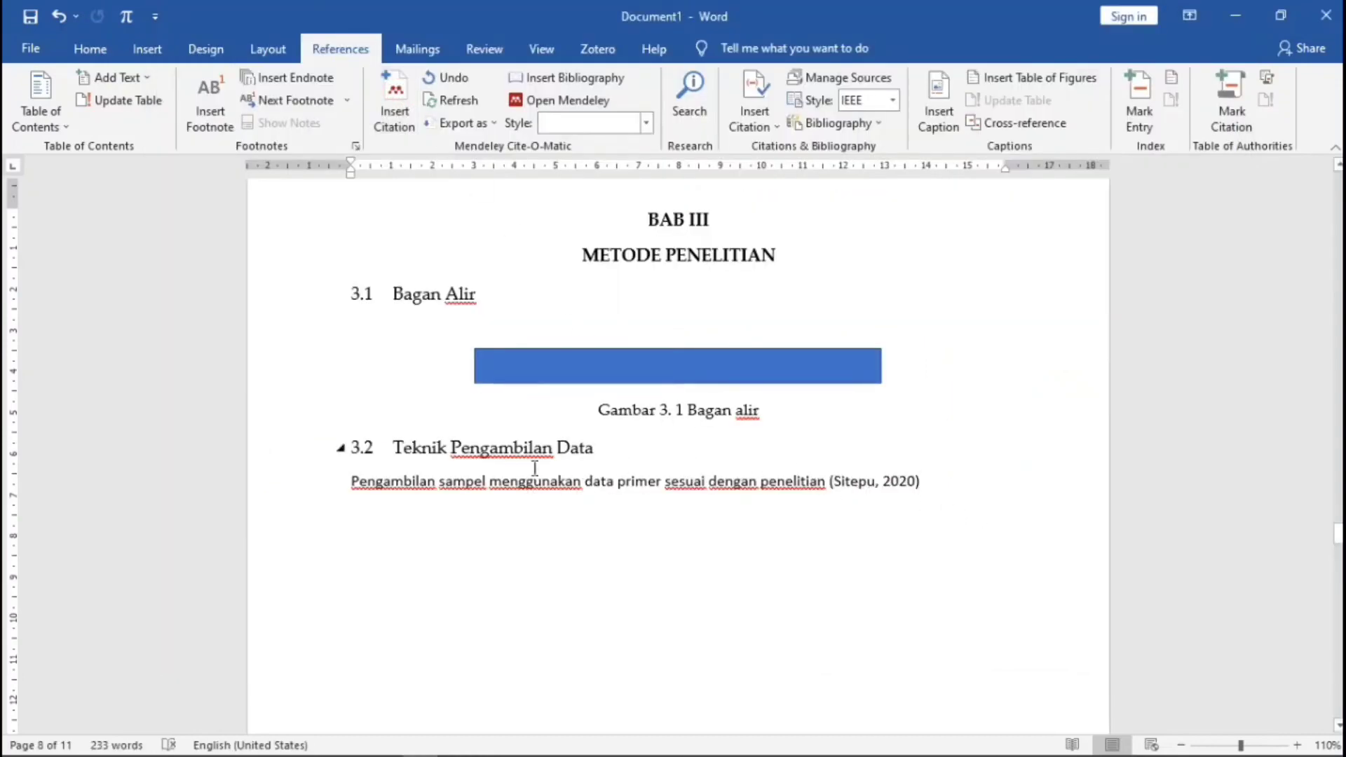
- Set the new 3.2 sampling sentence and its citation in Palatino Linotype
drag(352, 482, 924, 483)
click(105, 55)
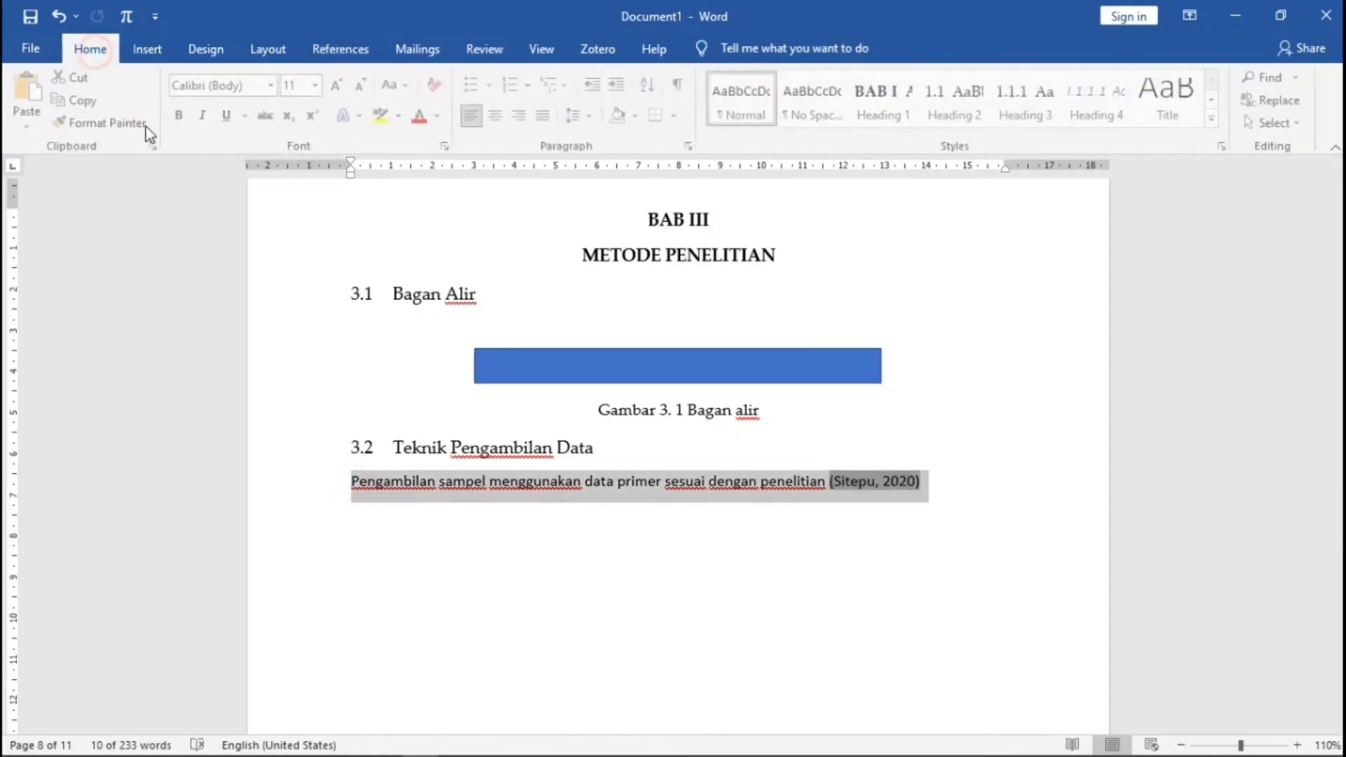
click(275, 86)
click(278, 204)
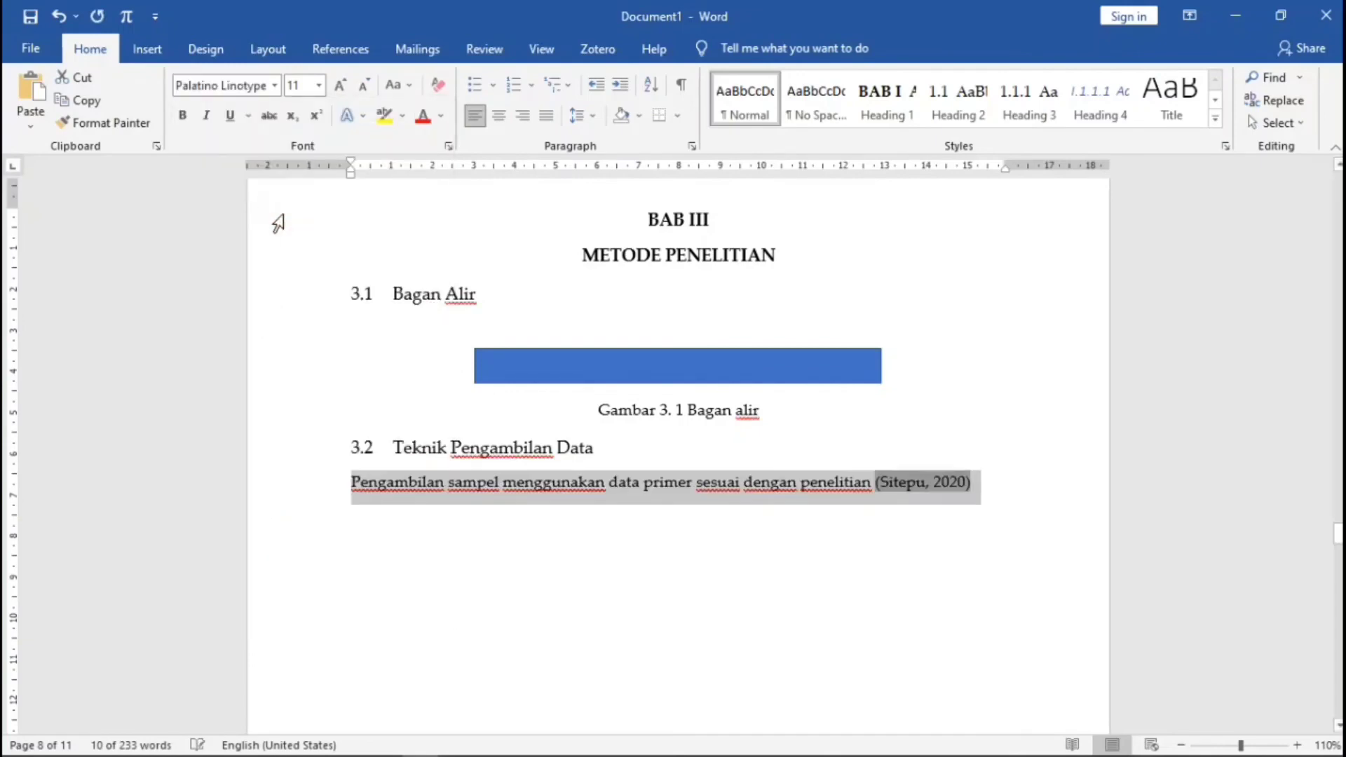
- Check the Kecelakaan sentence, then scroll down to the Daftar Pustaka page
scroll(658, 401, up, 15)
scroll(655, 407, up, 10)
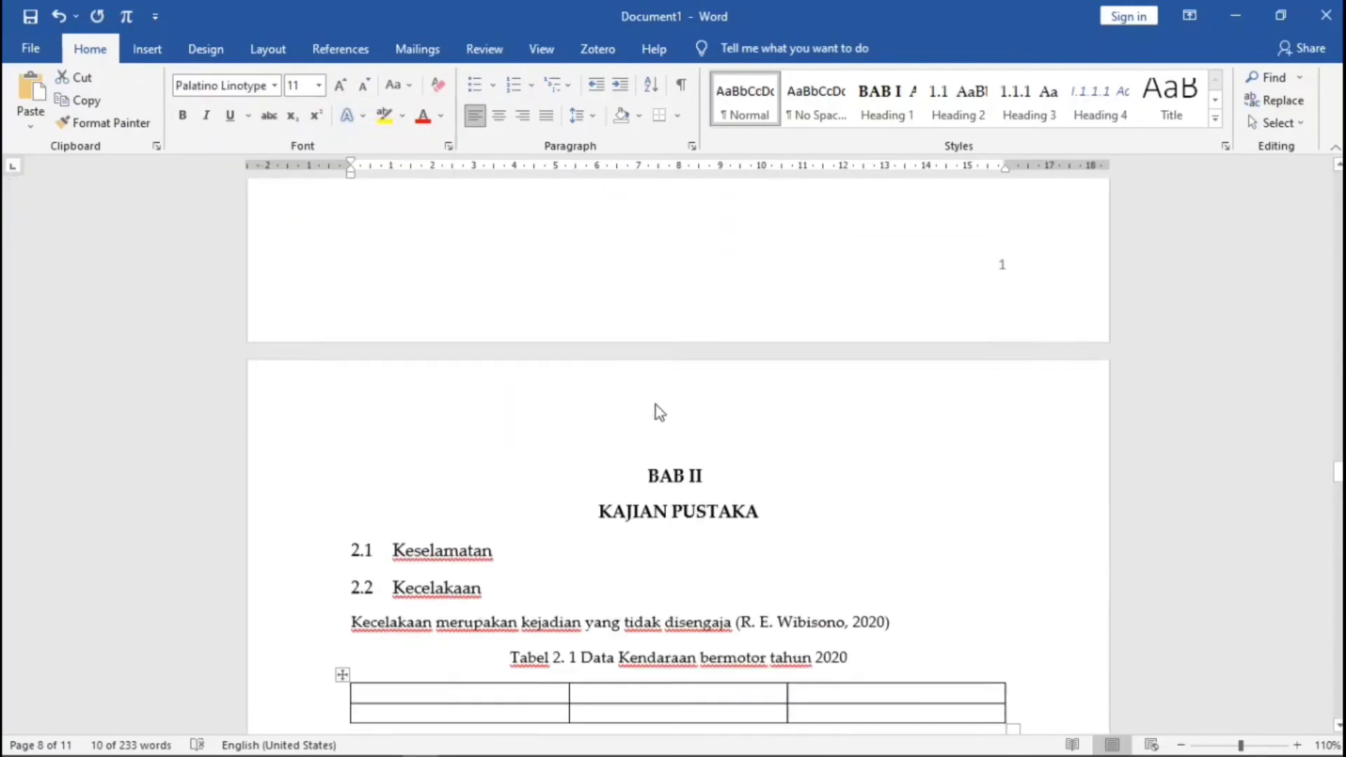
scroll(378, 434, down, 3)
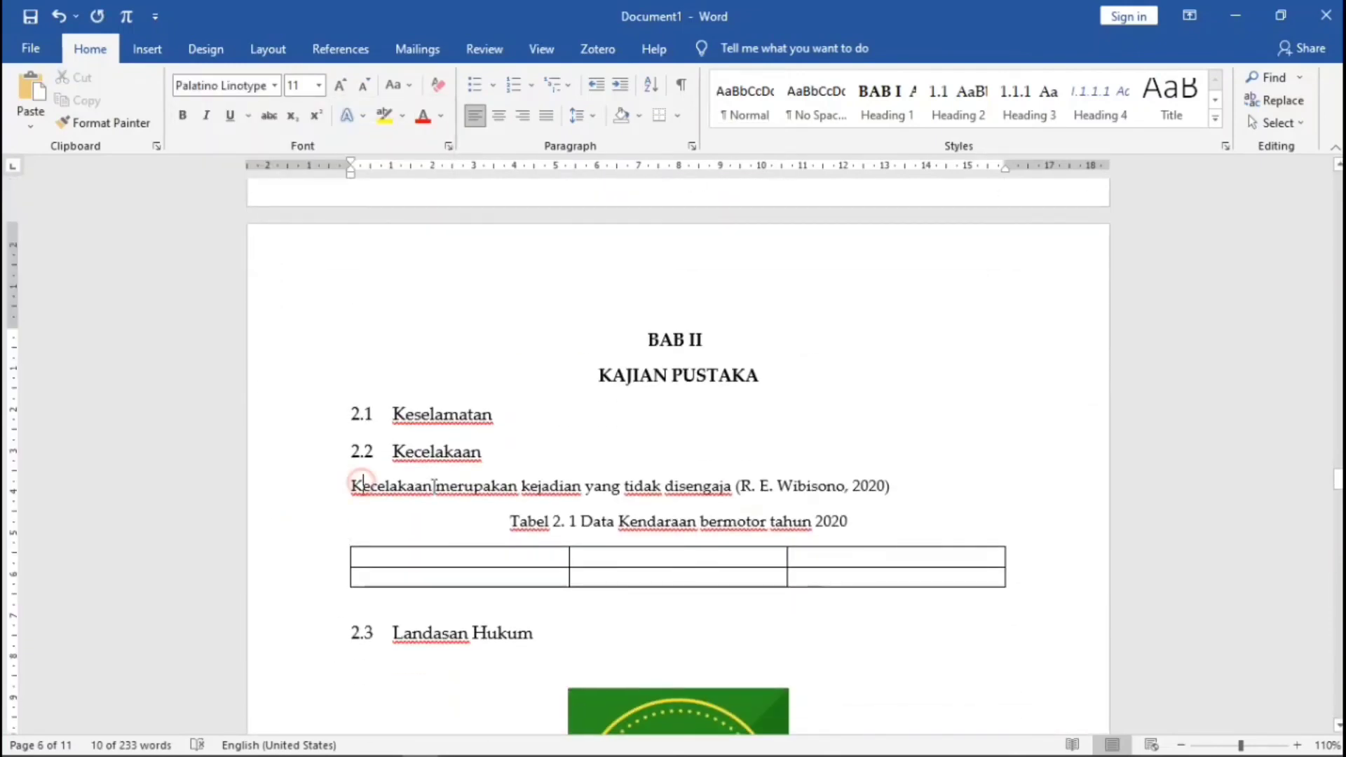
click(449, 485)
scroll(449, 491, down, 3)
click(340, 286)
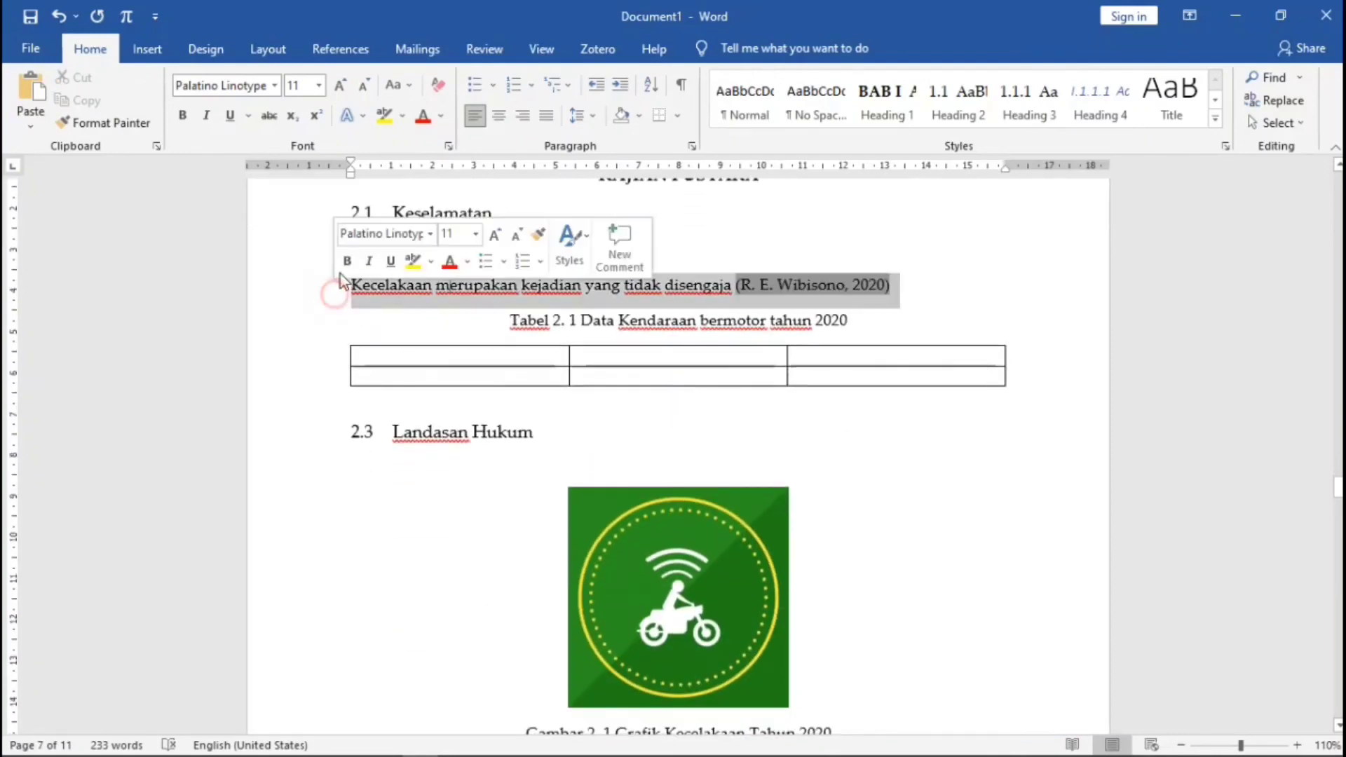
click(413, 294)
scroll(607, 399, down, 8)
scroll(661, 413, down, 15)
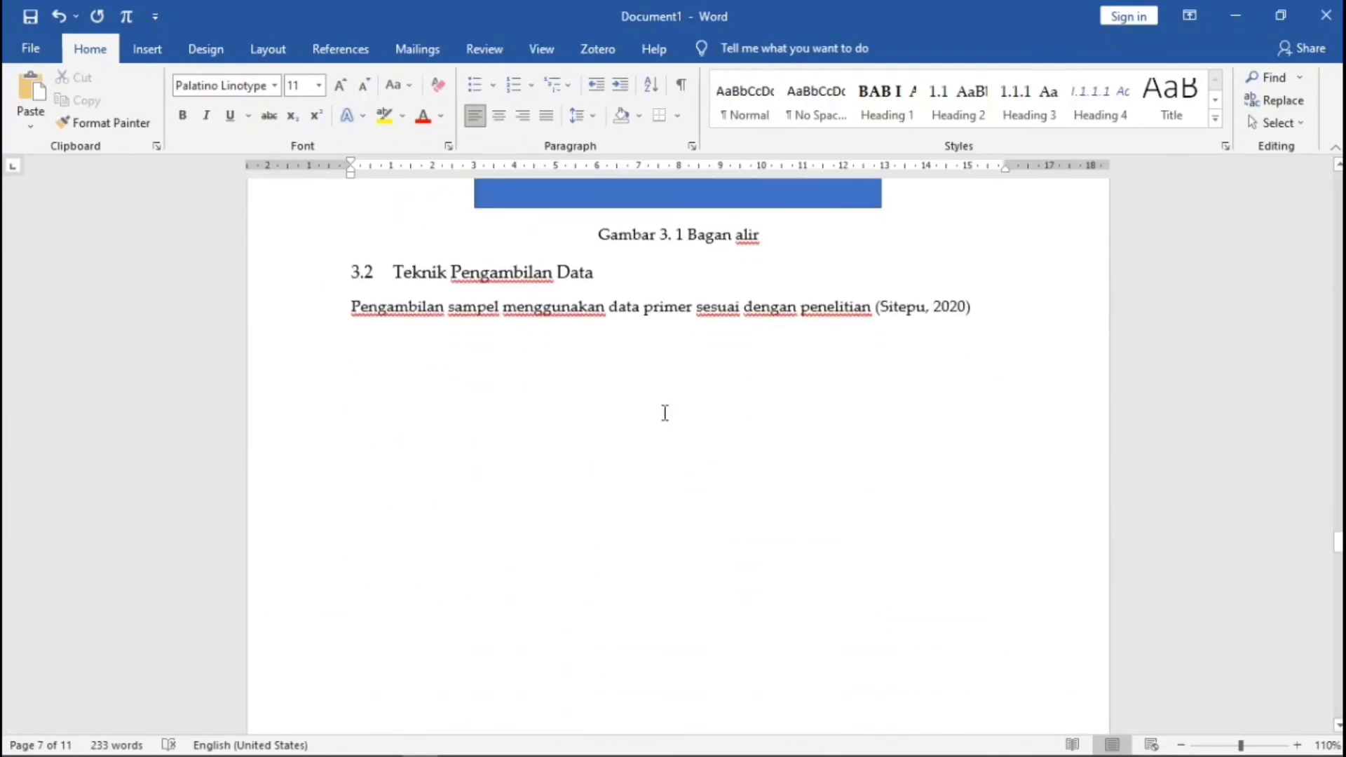
scroll(672, 413, down, 20)
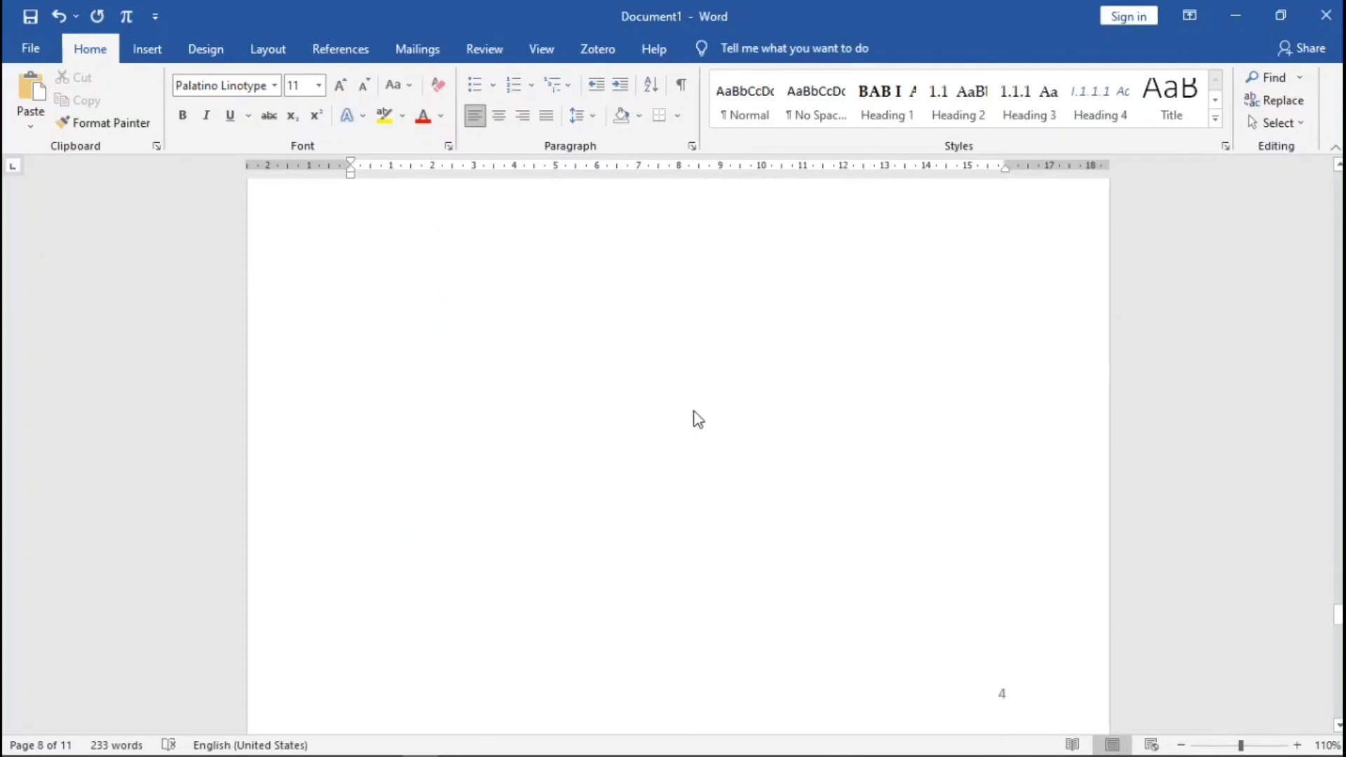
scroll(708, 420, down, 10)
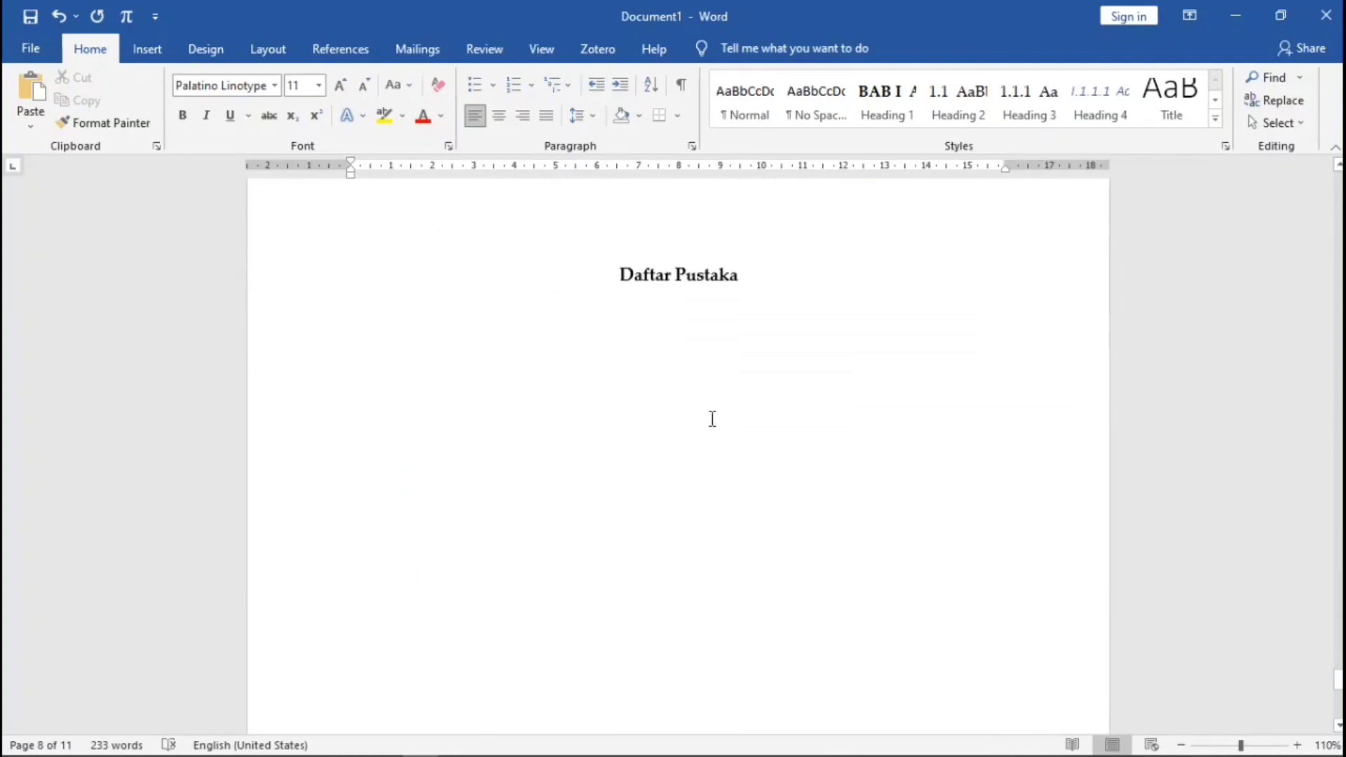
- Insert the Mendeley bibliography on a new line below the Daftar Pustaka heading
click(559, 412)
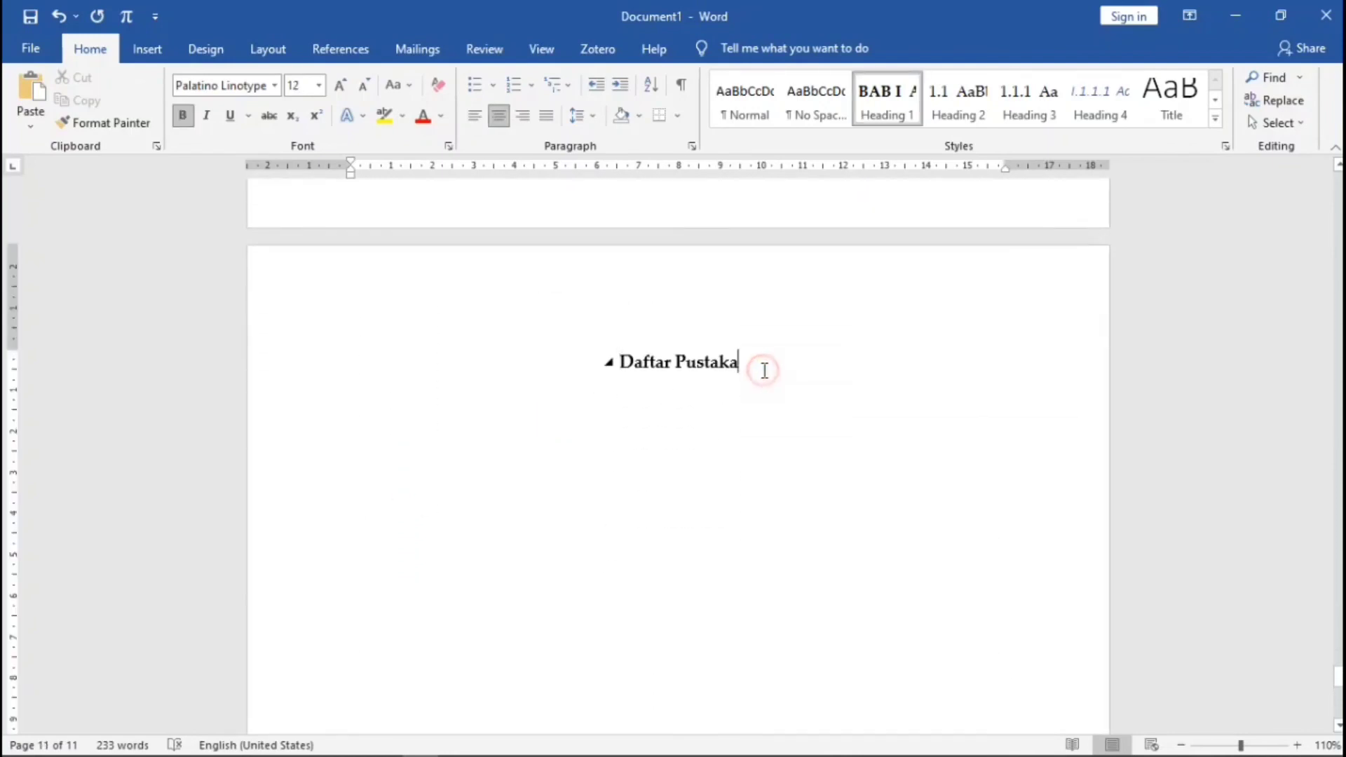
key(Return)
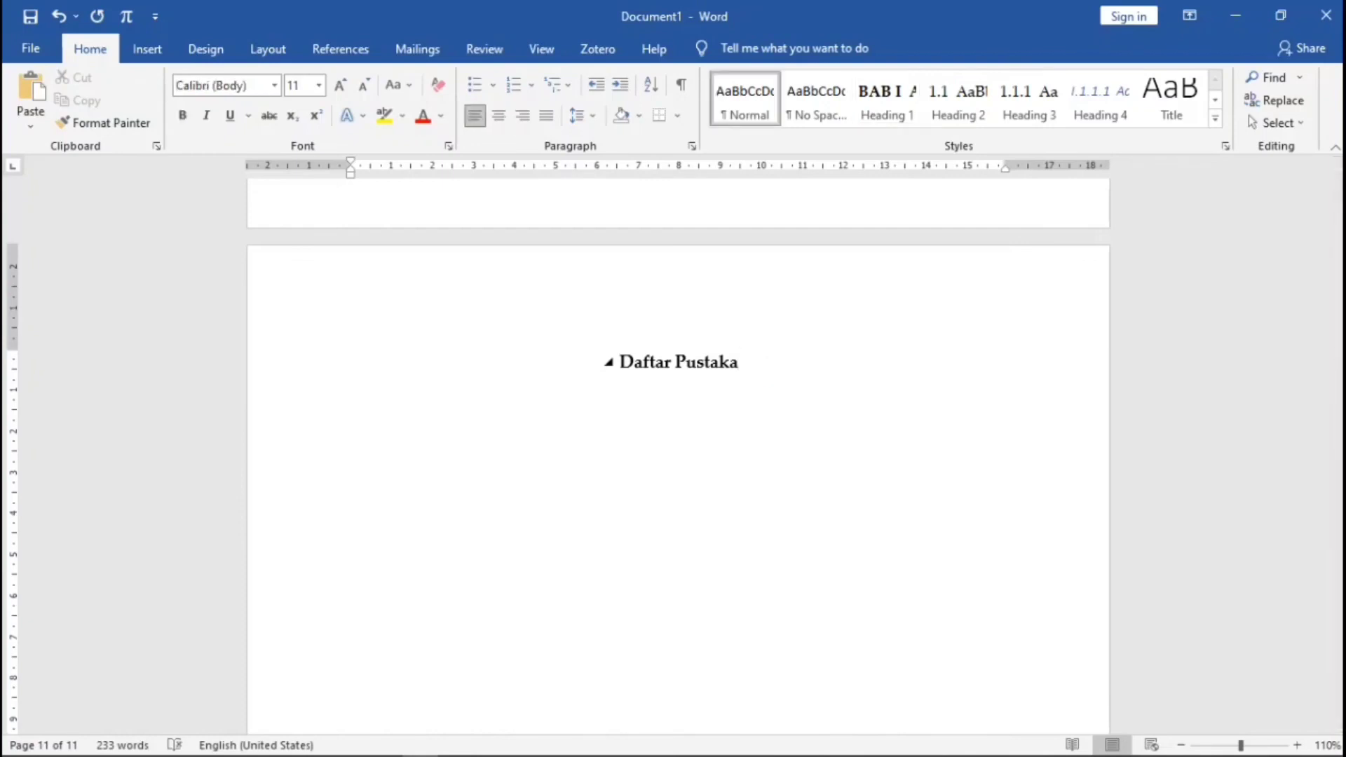
click(322, 51)
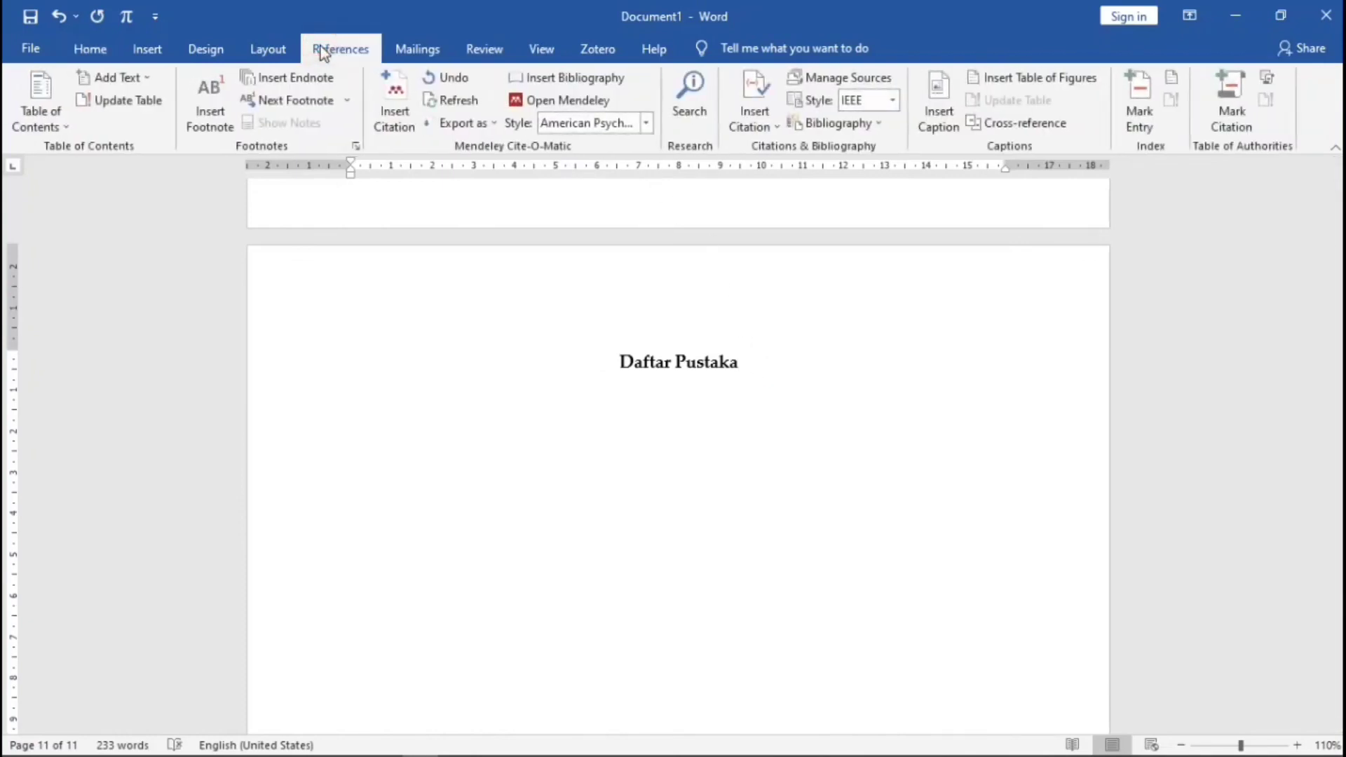
click(591, 78)
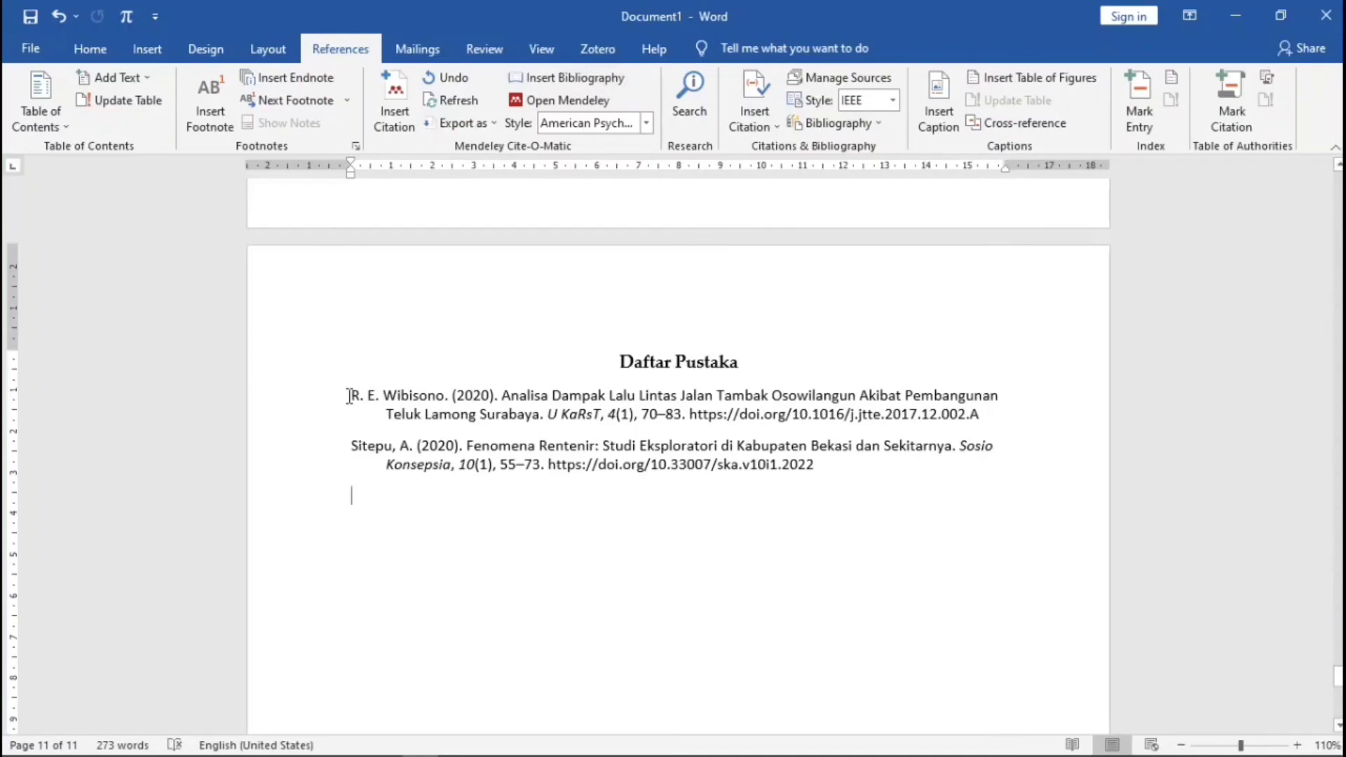
- Set both bibliography entries in Palatino Linotype with justified alignment
drag(348, 396, 856, 465)
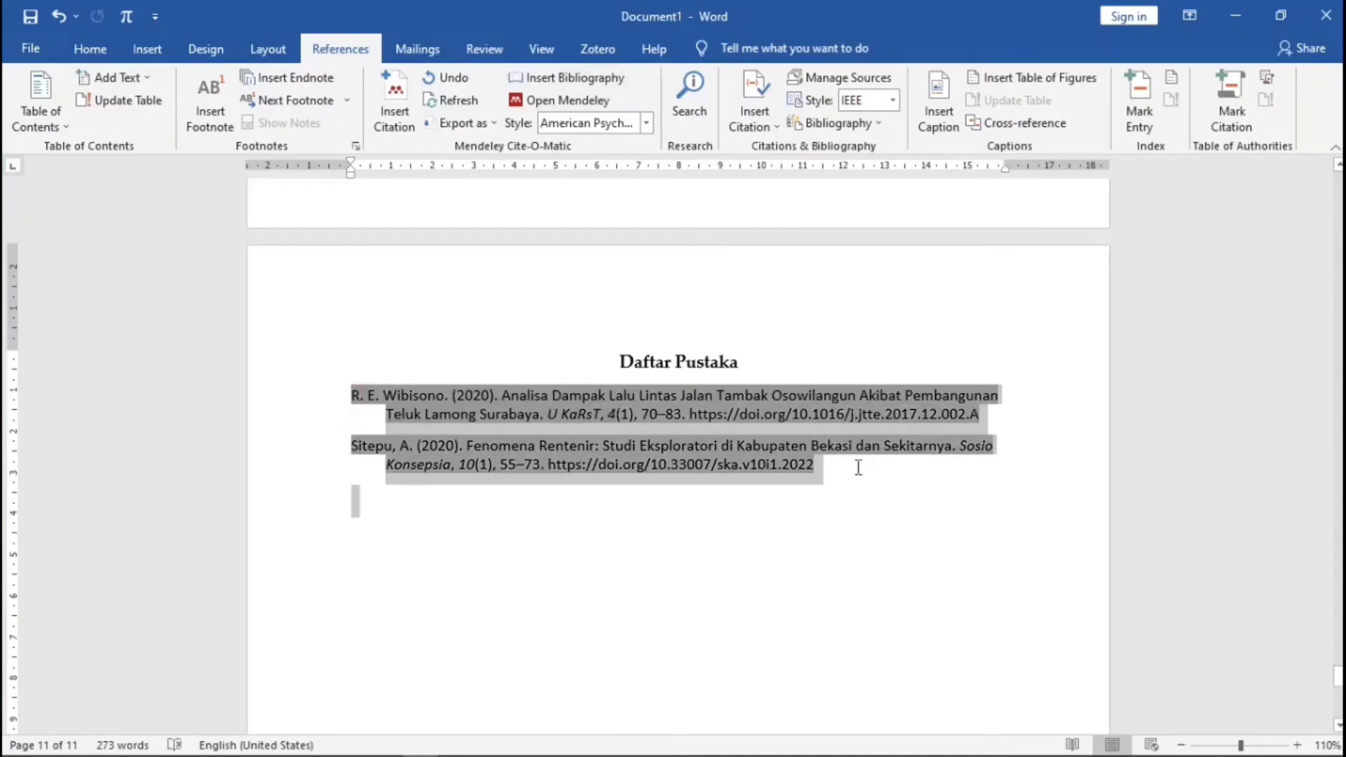
click(87, 49)
click(277, 87)
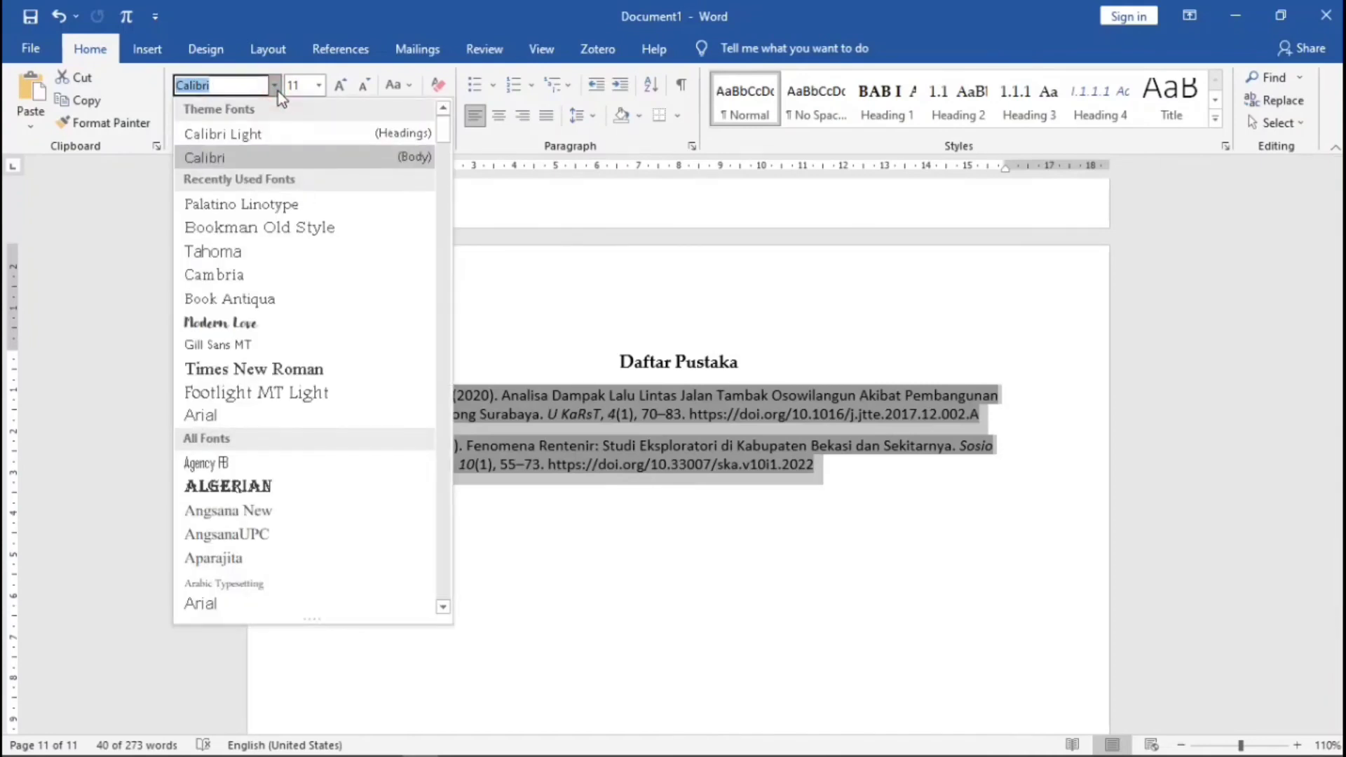
click(287, 204)
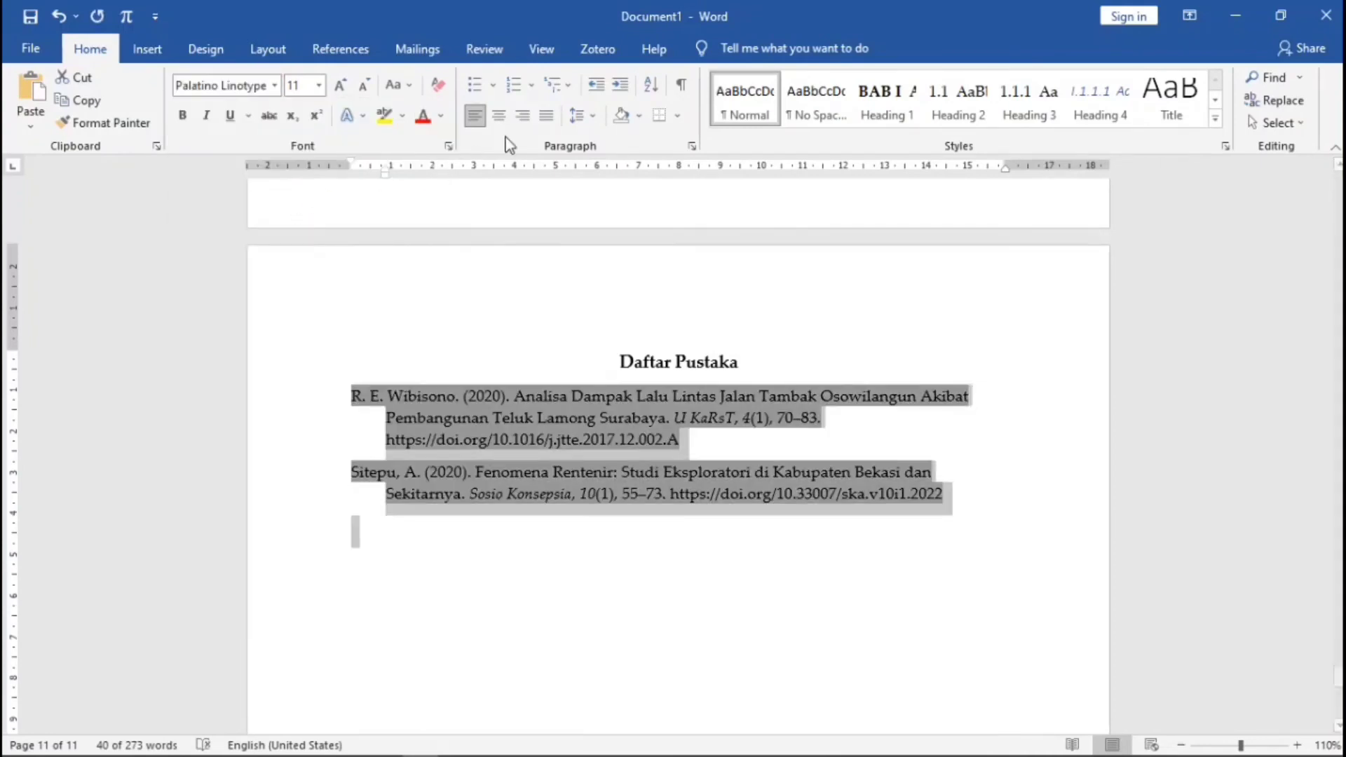
click(544, 116)
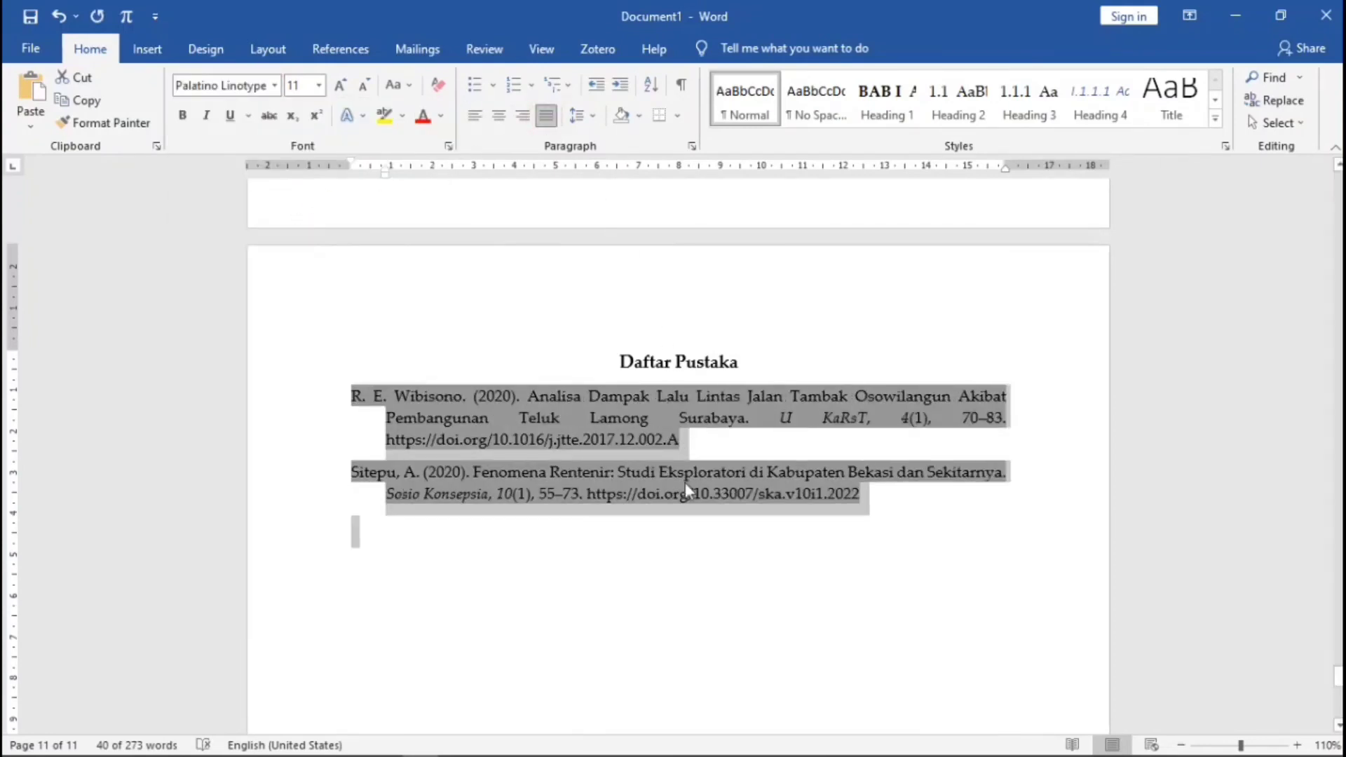
click(689, 522)
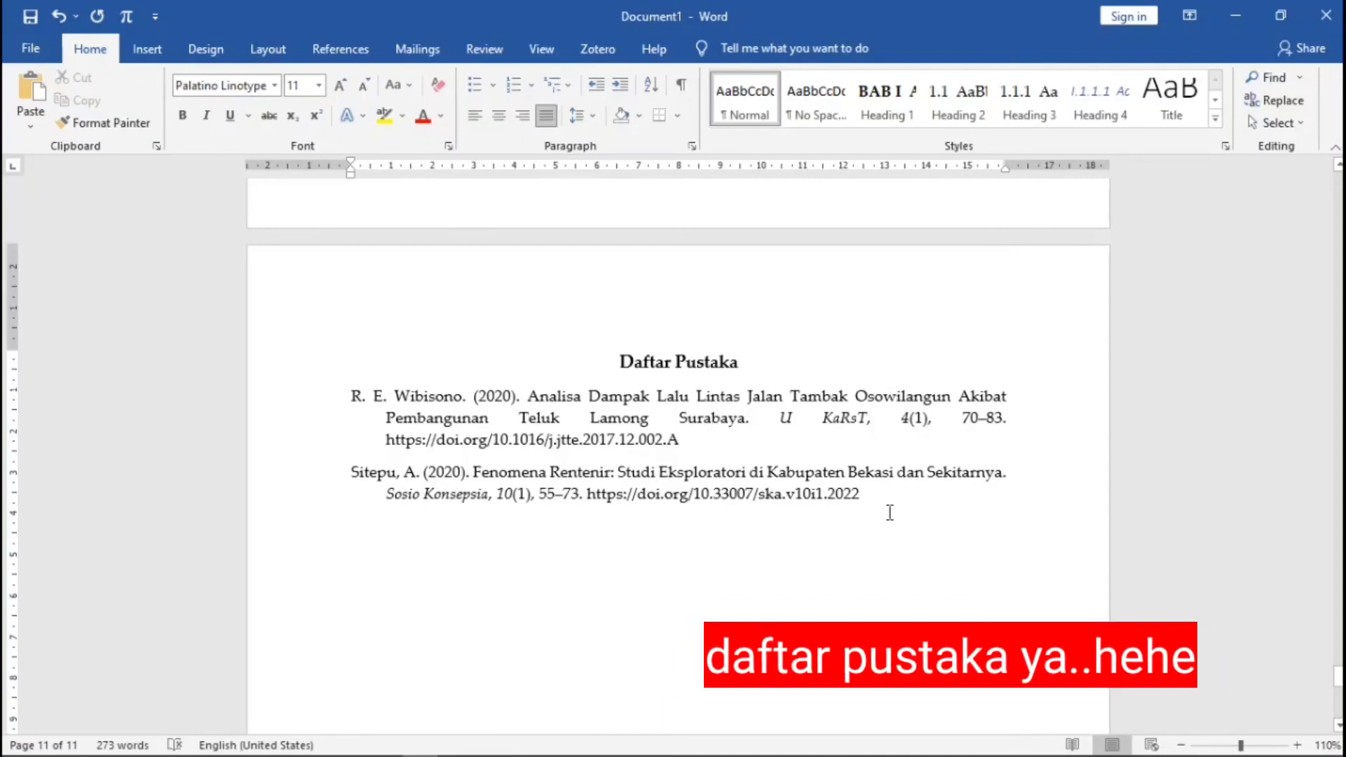
scroll(891, 508, up, 1)
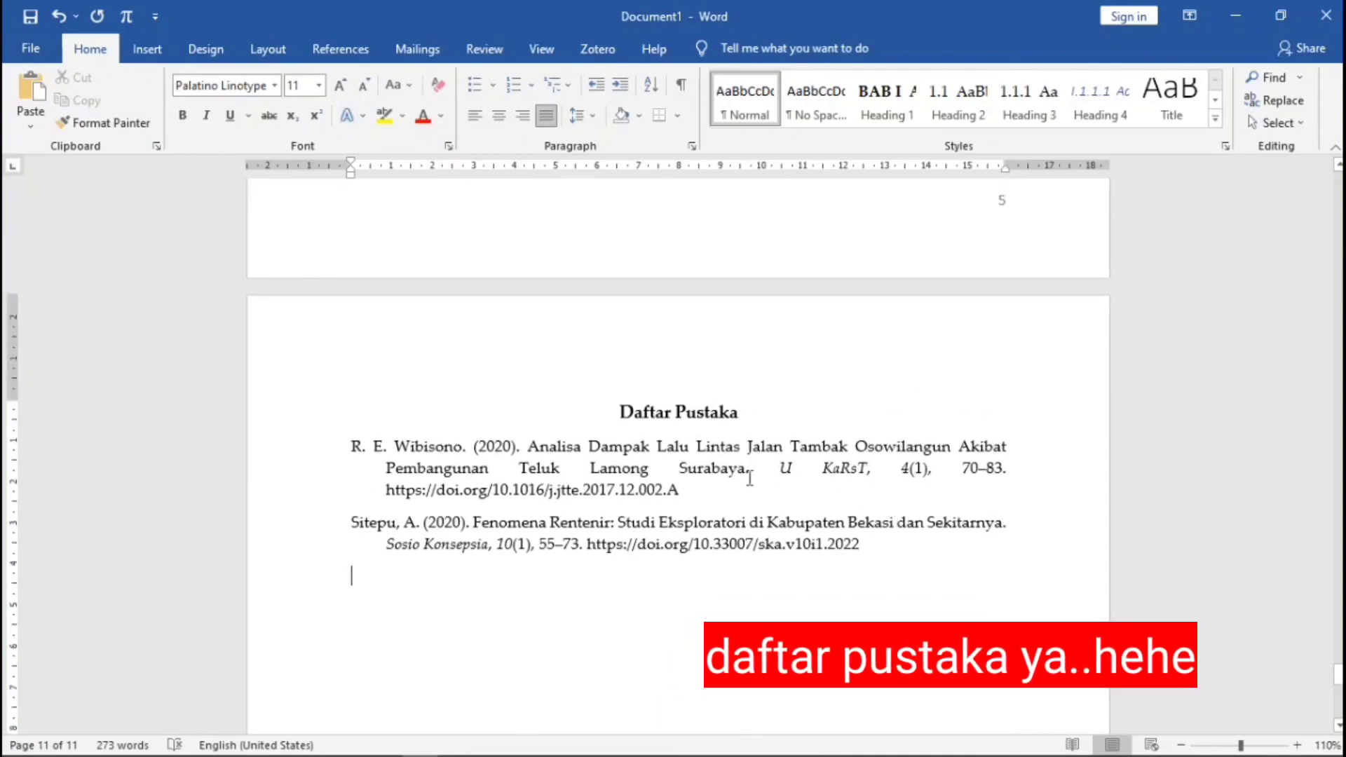